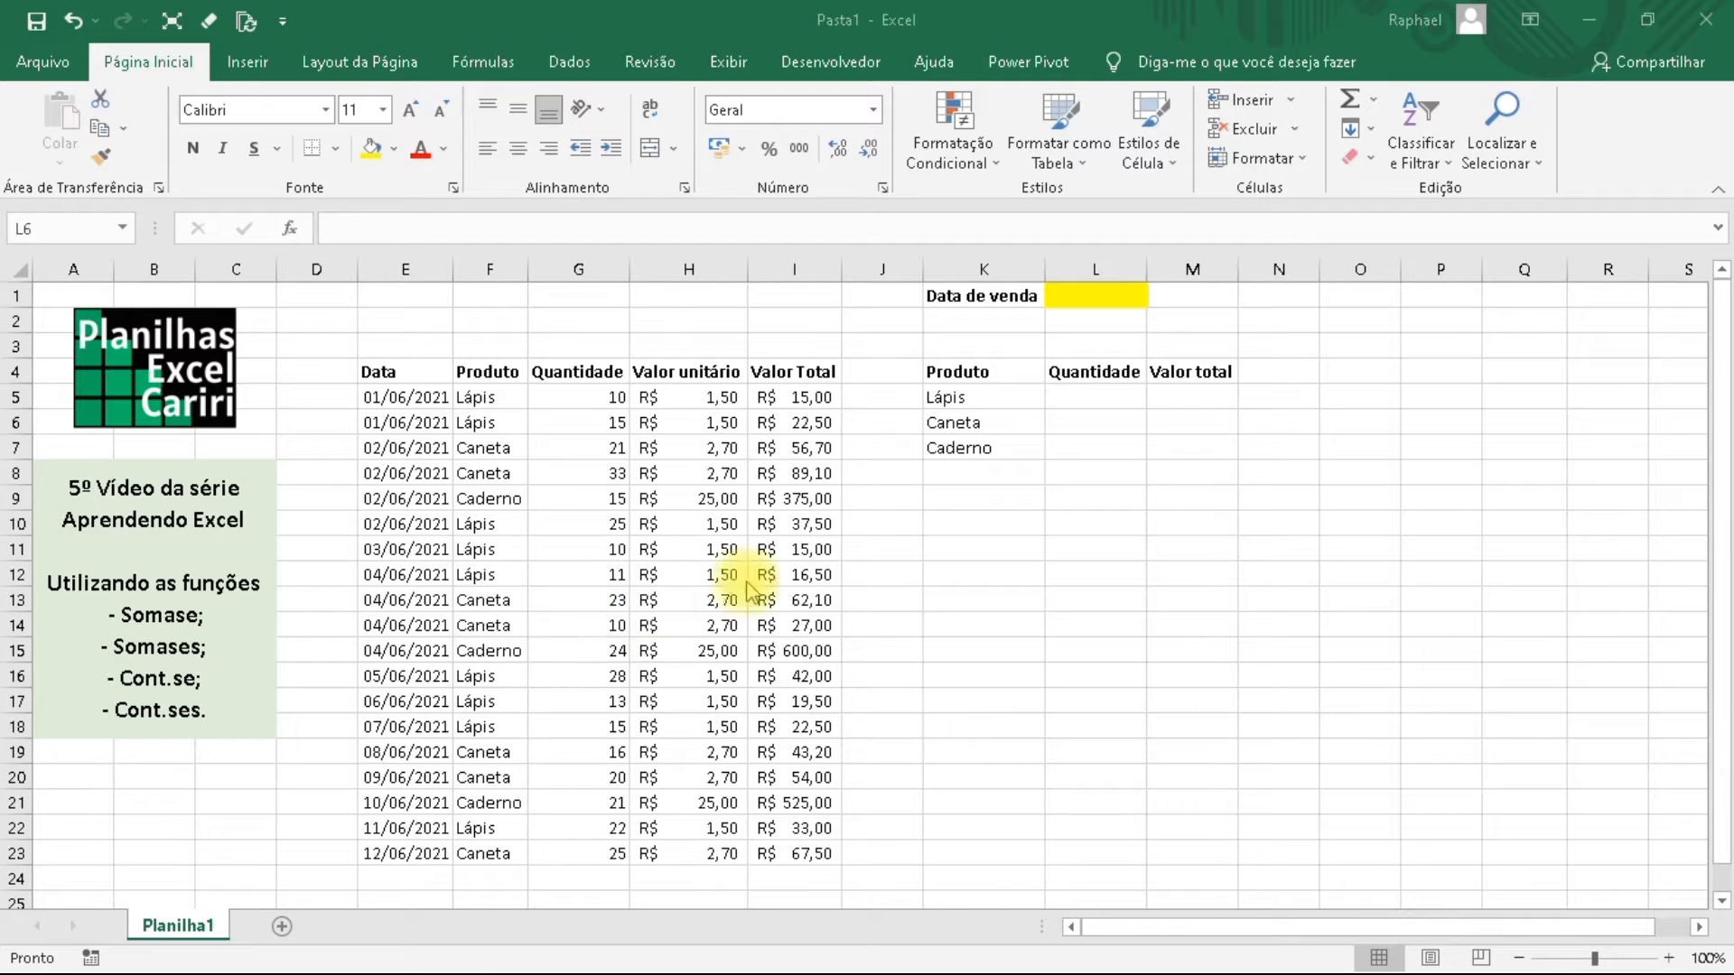
{"action": "left_click", "coordinate": [967, 478]}
{"action": "left_click", "coordinate": [1014, 491]}
{"action": "left_click", "coordinate": [860, 516]}
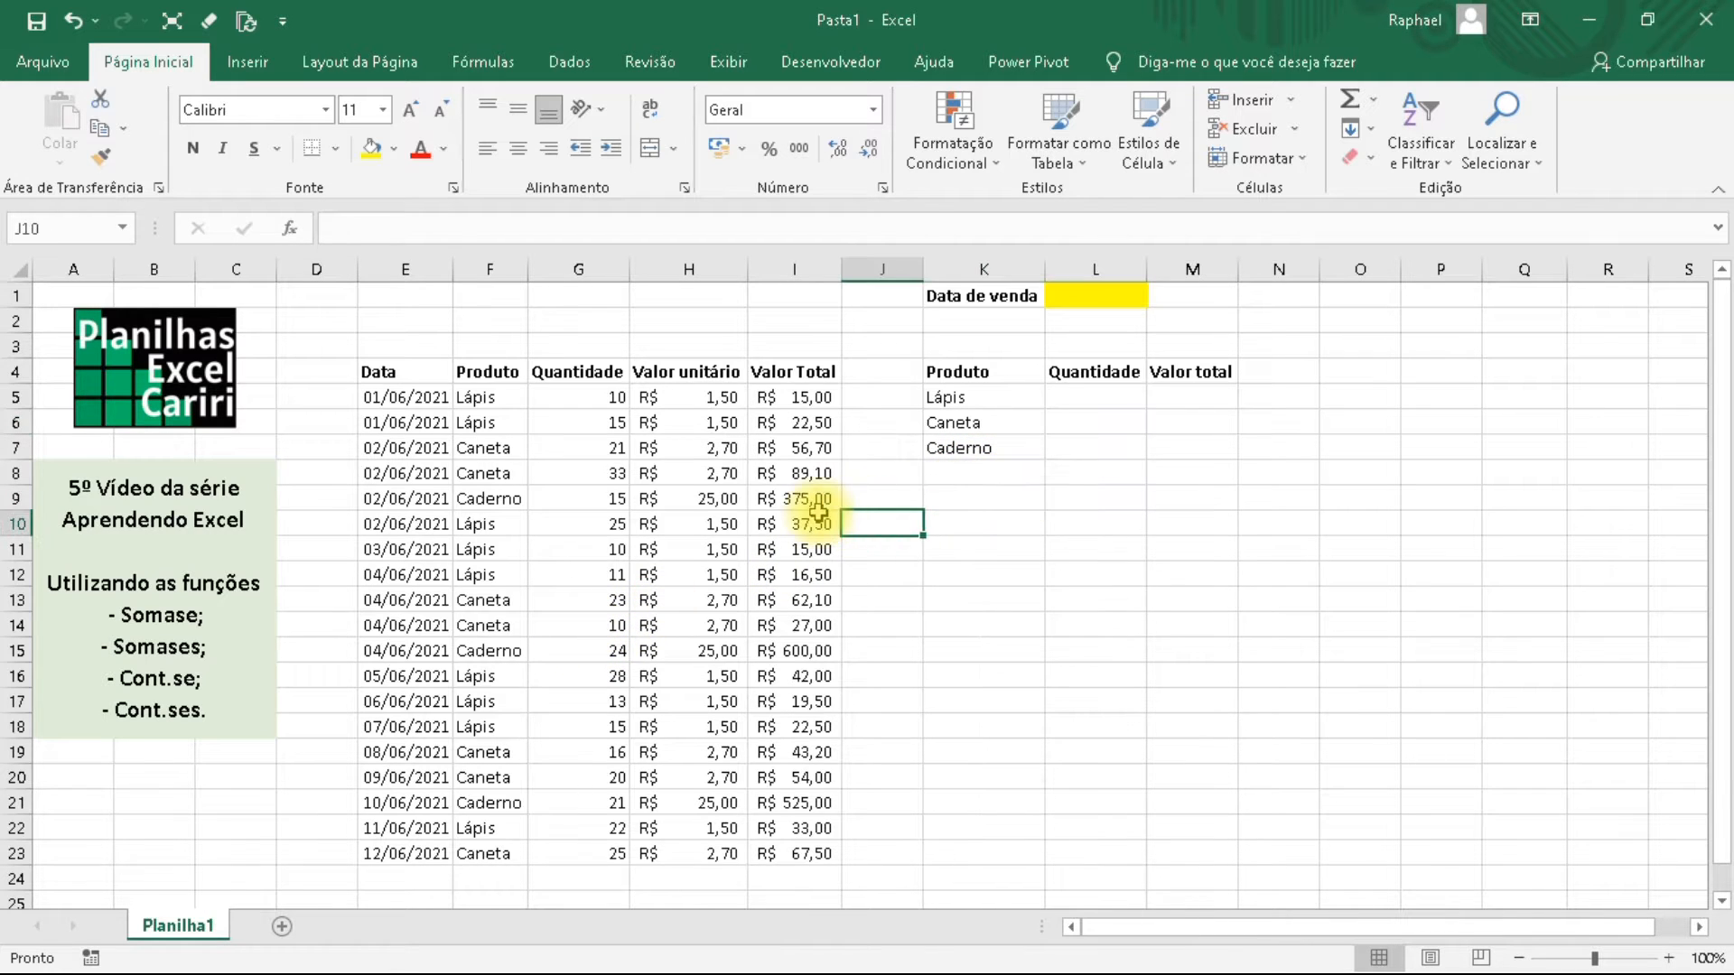
Enter =SOMASE(F:F;K5;G:G) in L5 to sum the quantity sold of Lápis.
{"action": "left_click", "coordinate": [1088, 447]}
{"action": "left_click", "coordinate": [1080, 398]}
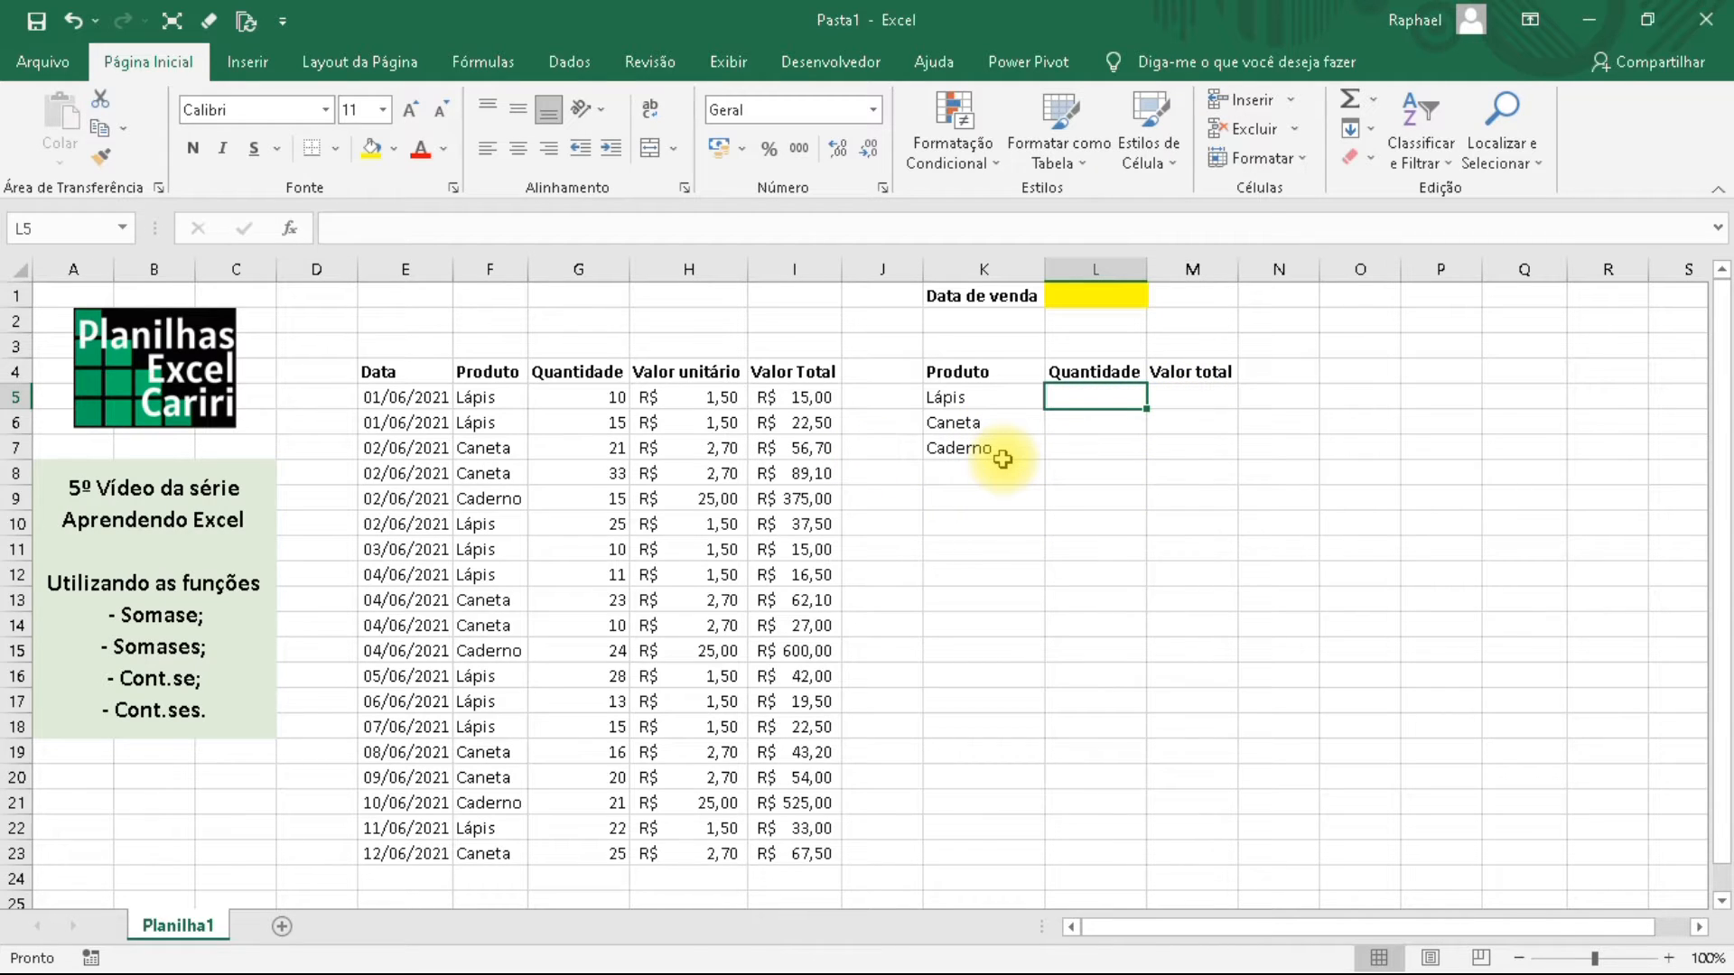
{"action": "type", "text": "="}
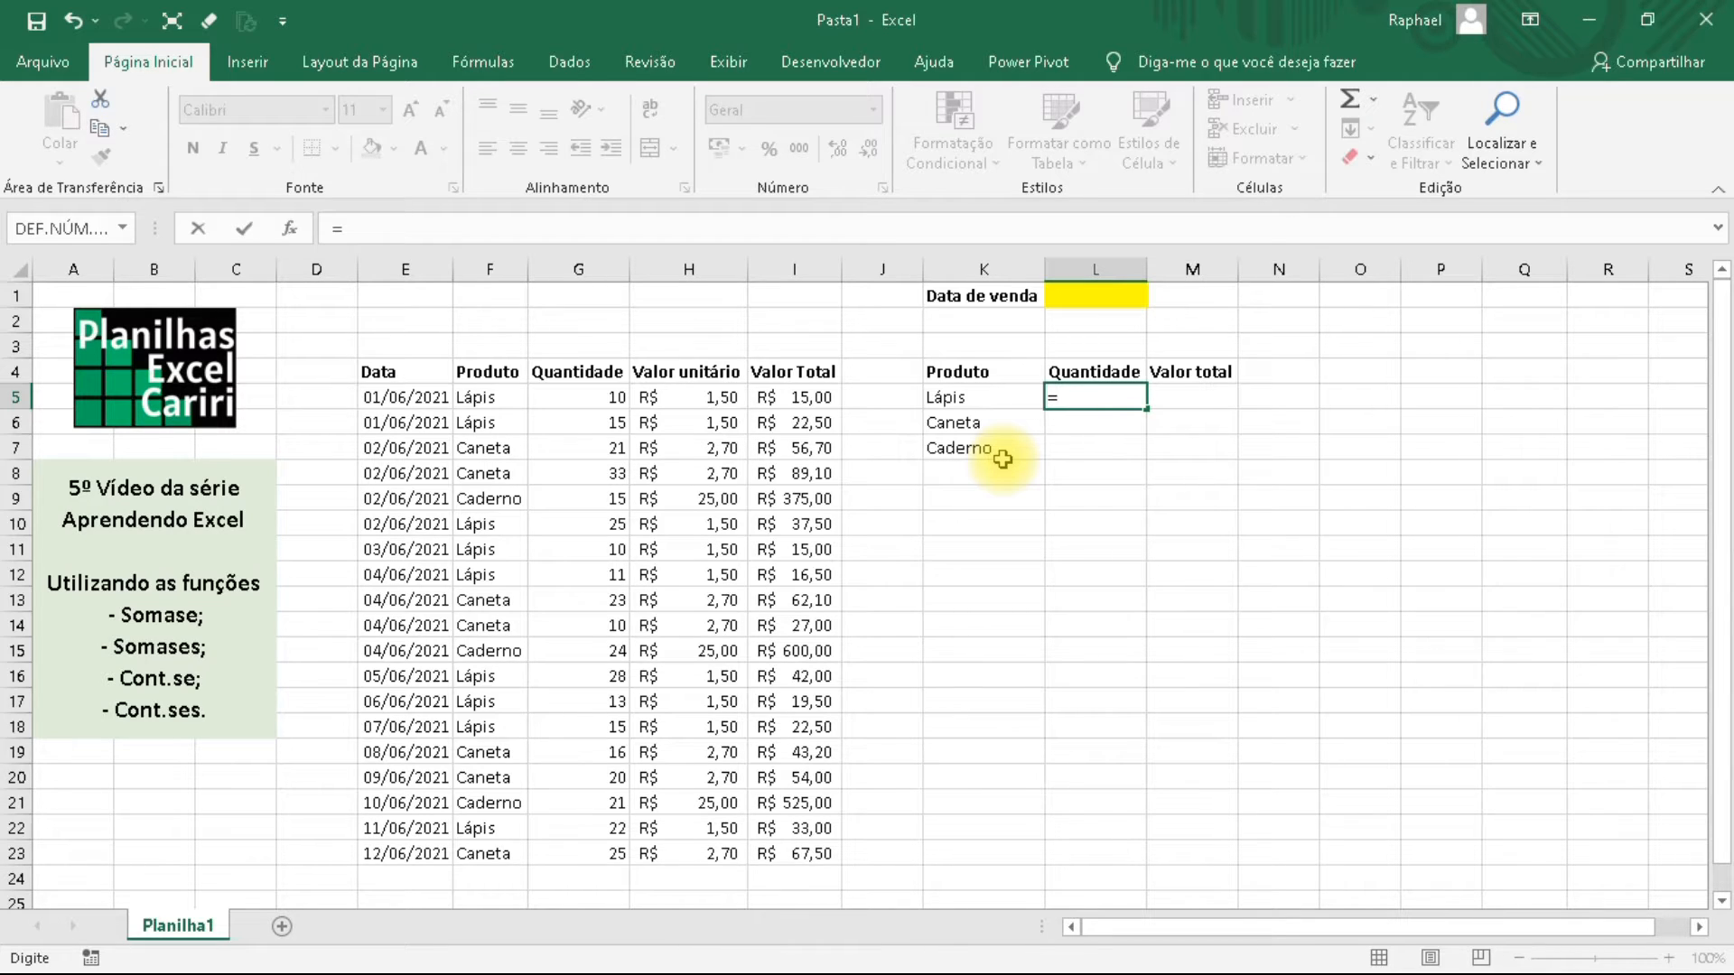
{"action": "type", "text": "som"}
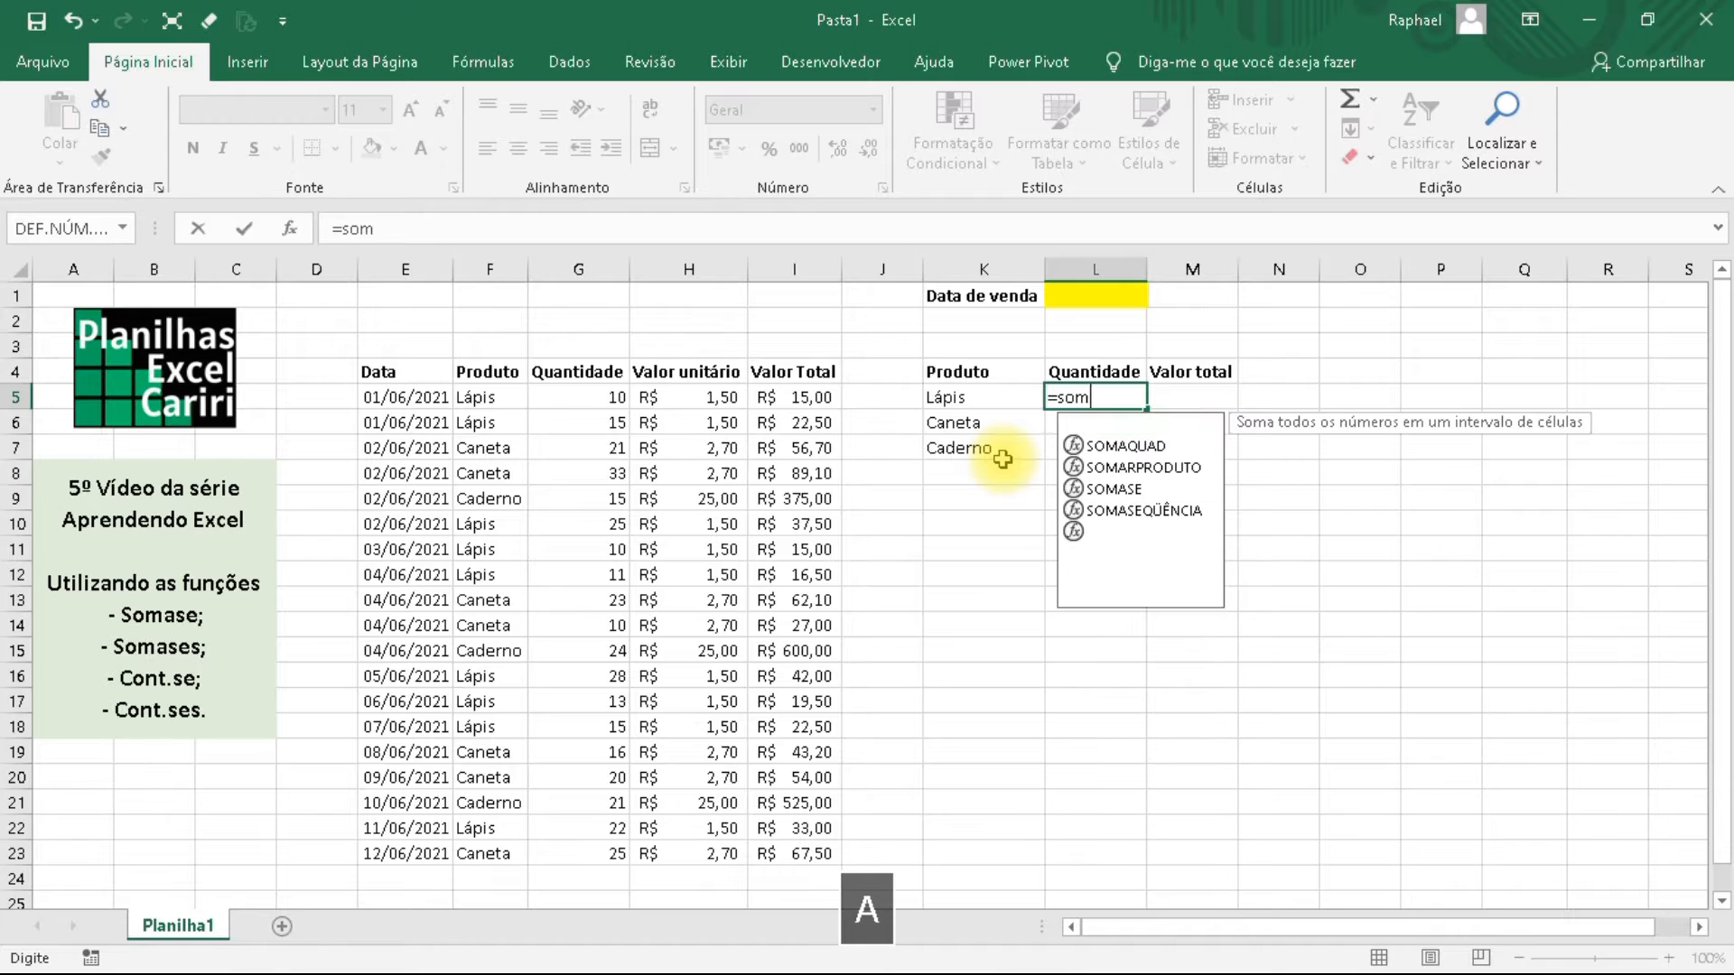
{"action": "type", "text": "ase("}
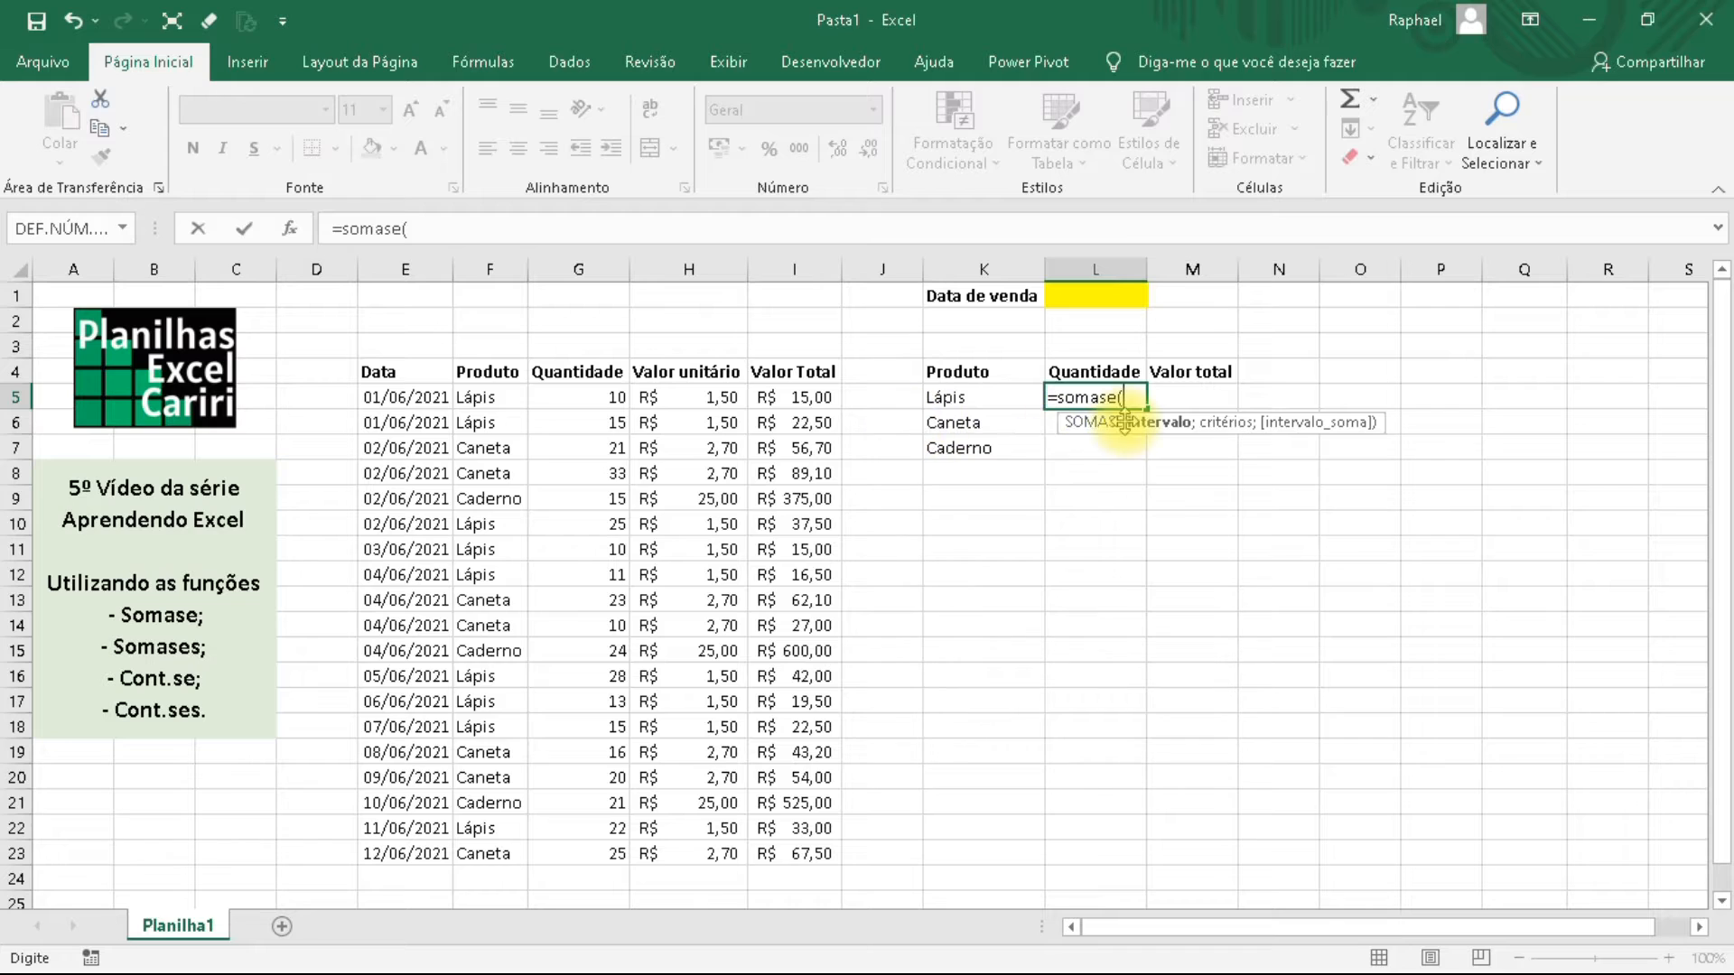
{"action": "left_click", "coordinate": [491, 268]}
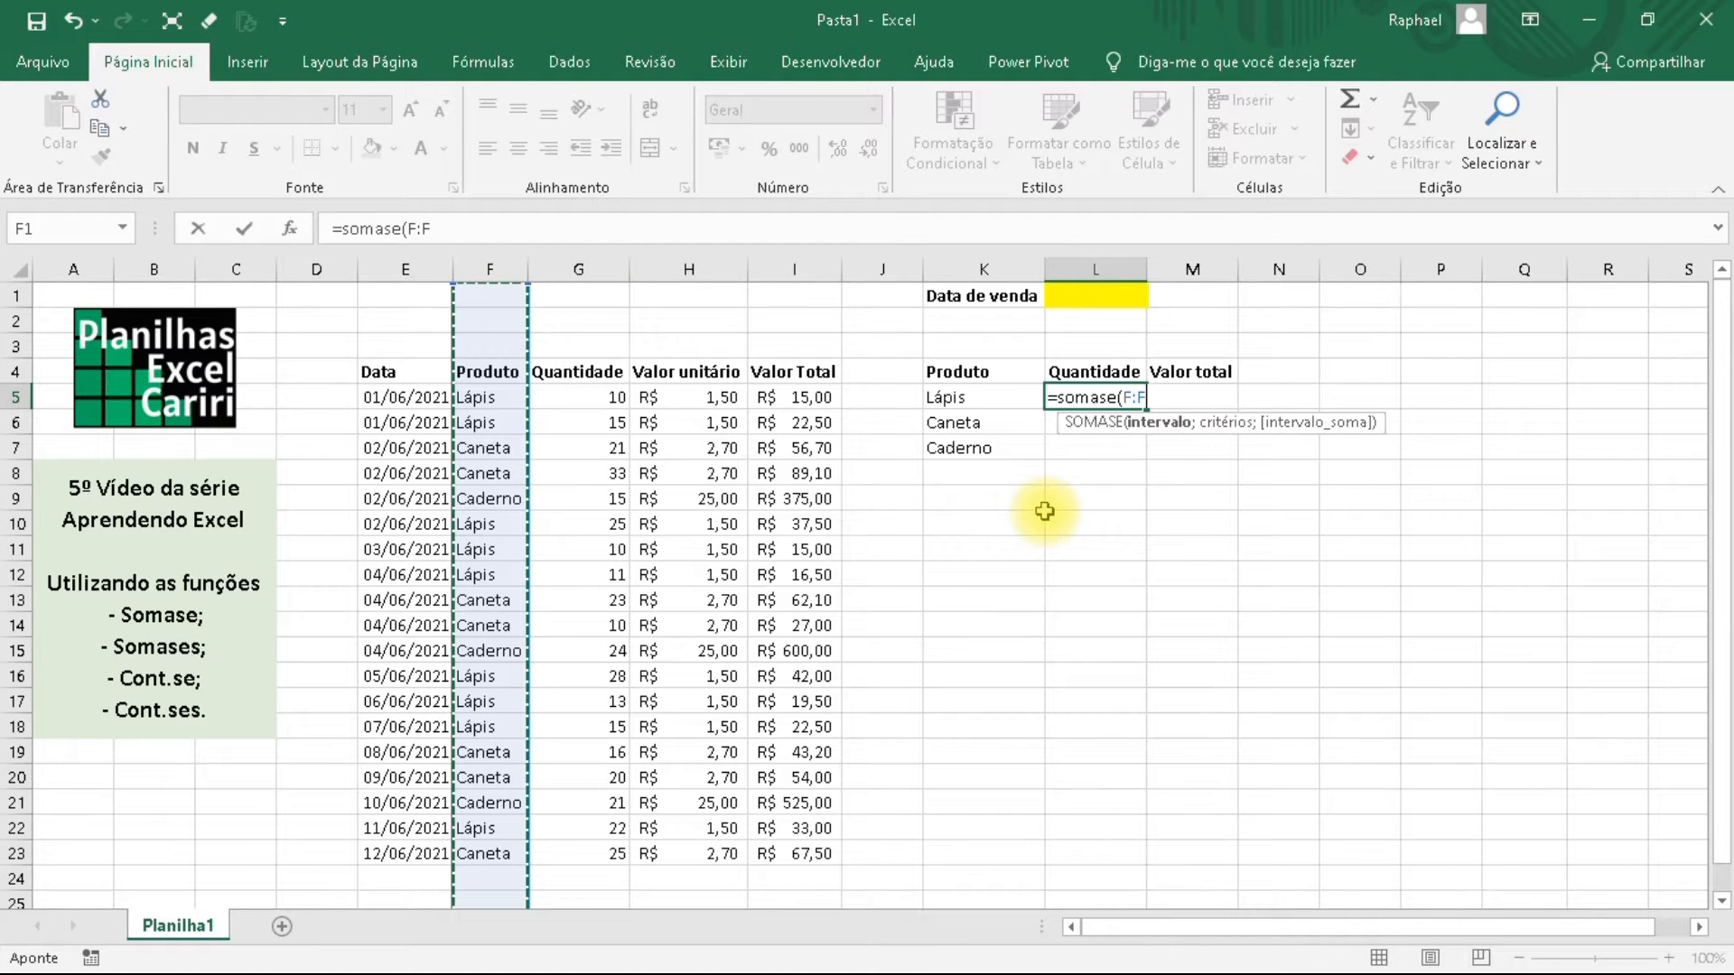
{"action": "type", "text": ";"}
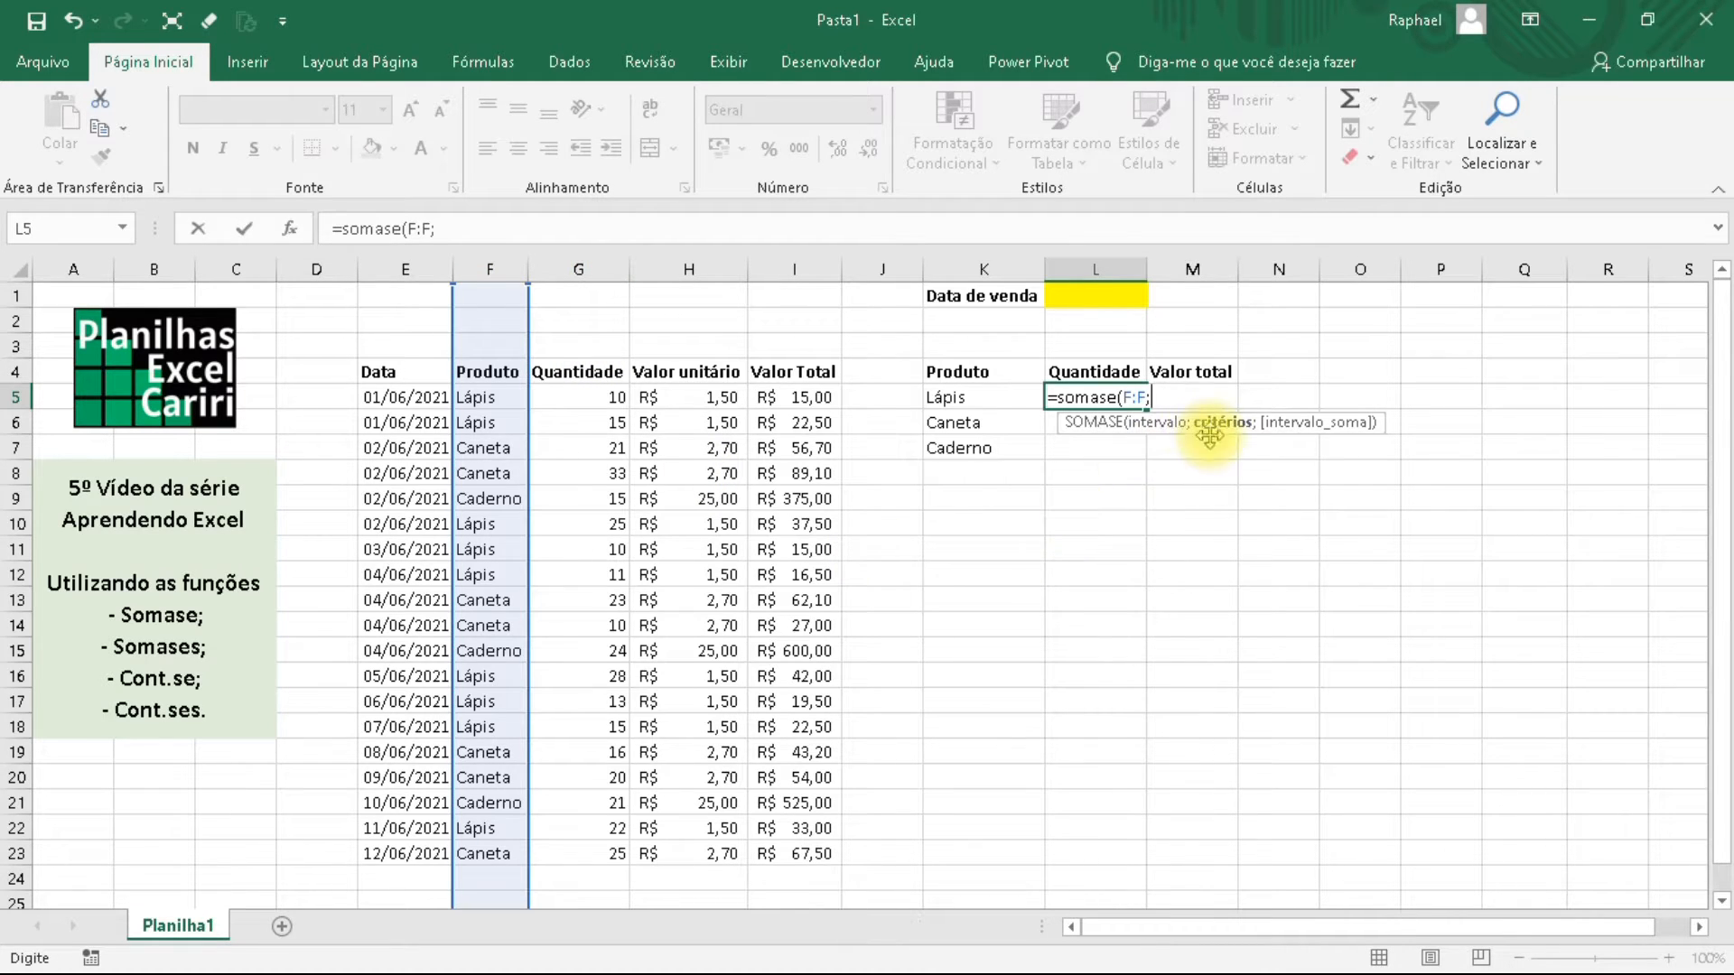
{"action": "left_click", "coordinate": [960, 397]}
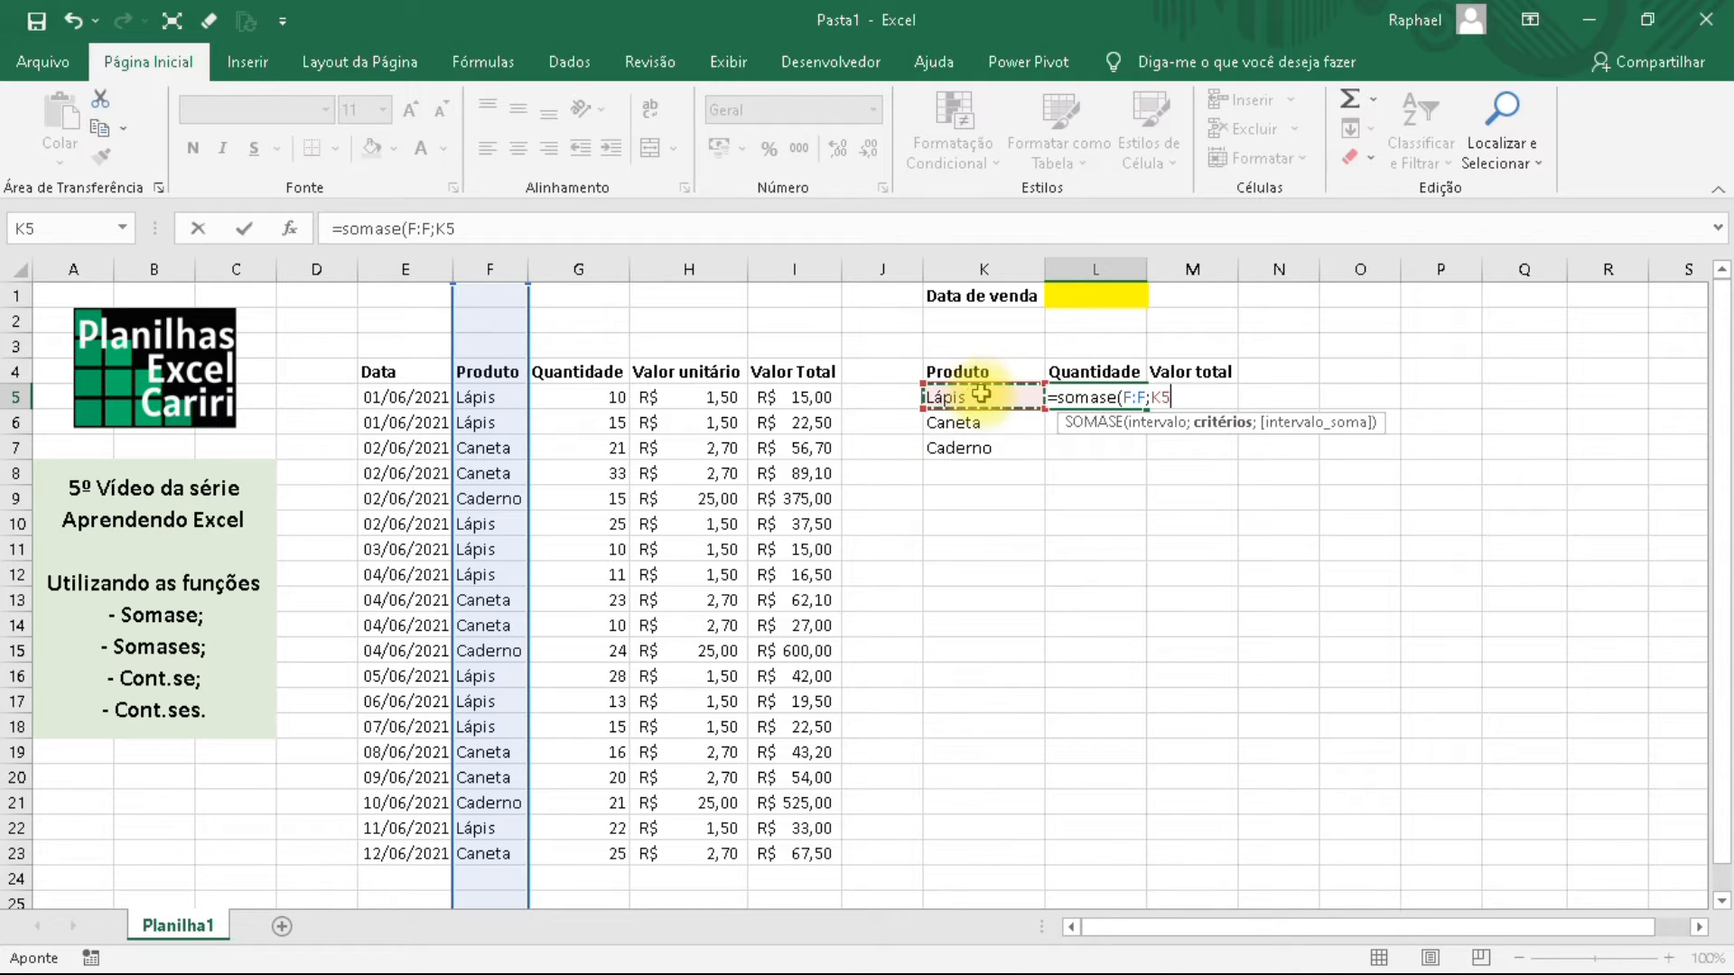
{"action": "type", "text": ";"}
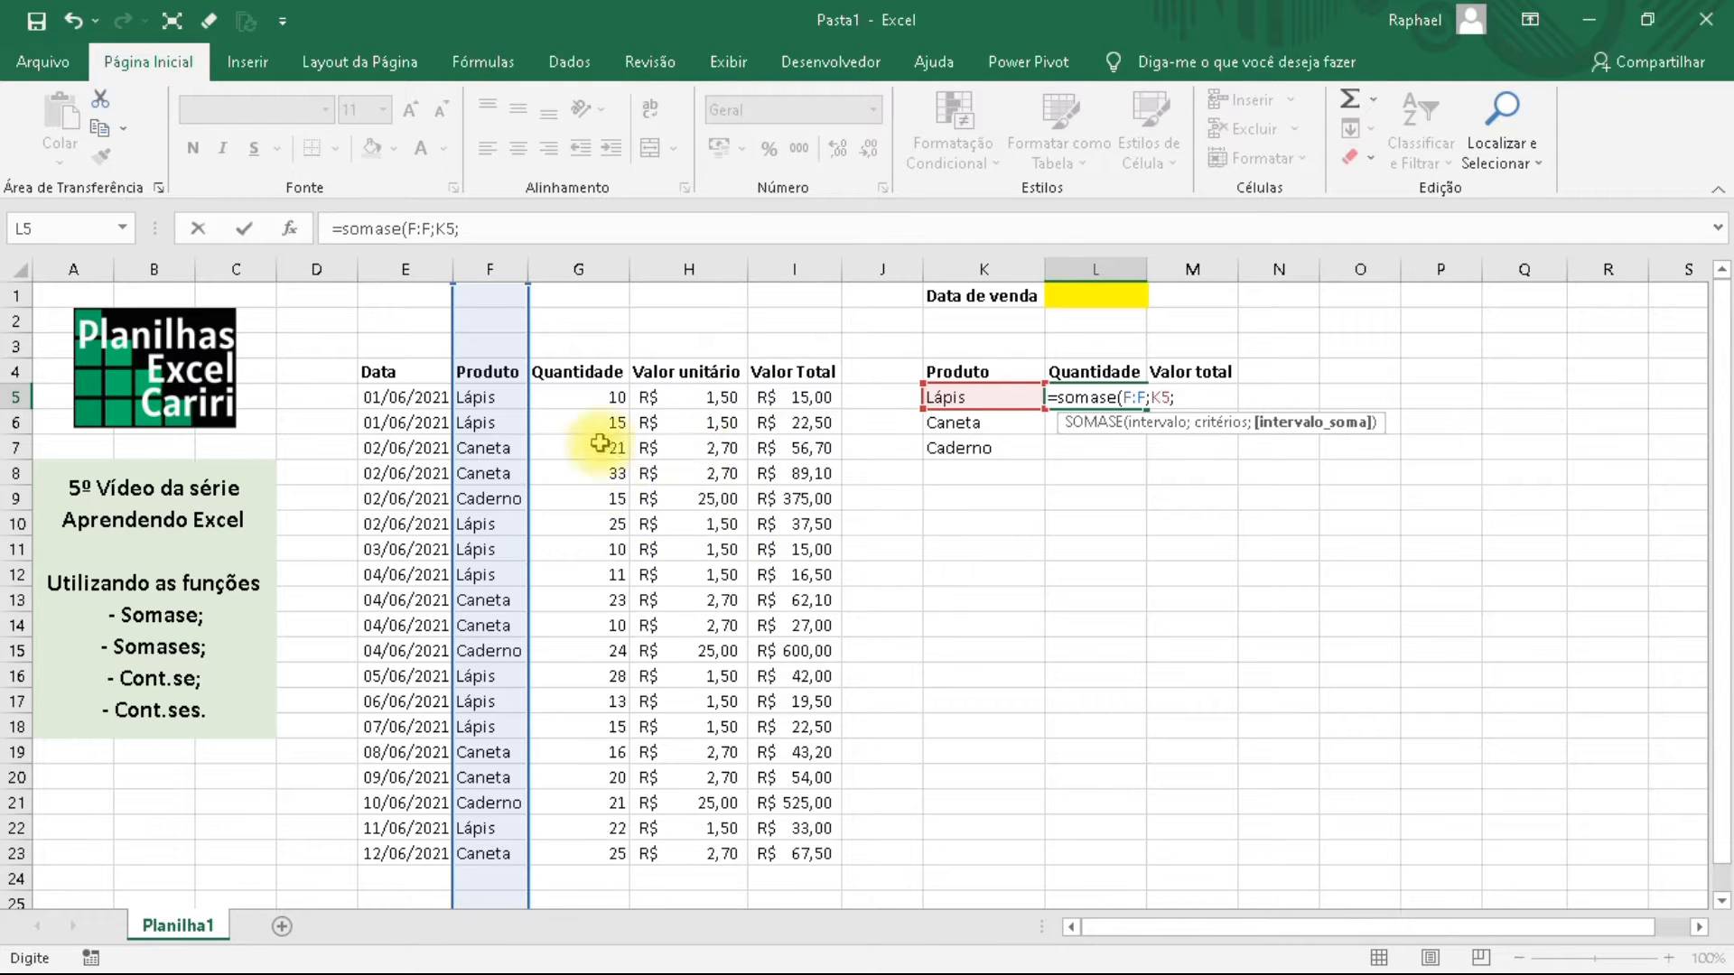
{"action": "left_click", "coordinate": [584, 269]}
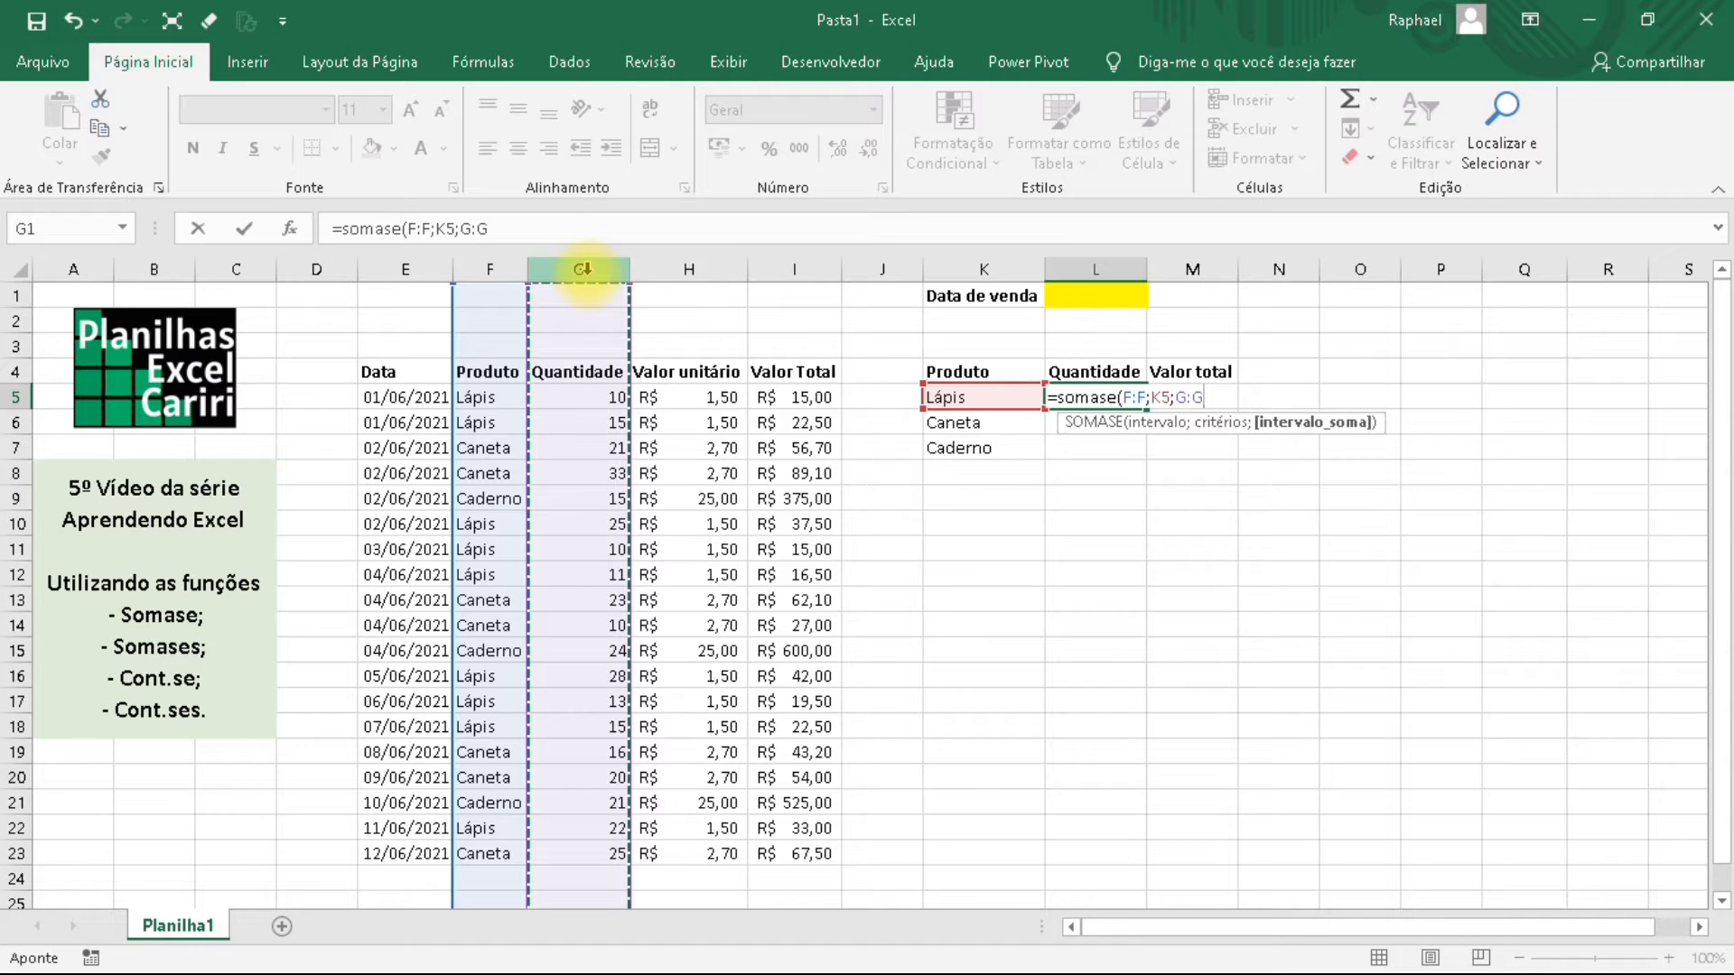
{"action": "type", "text": ")"}
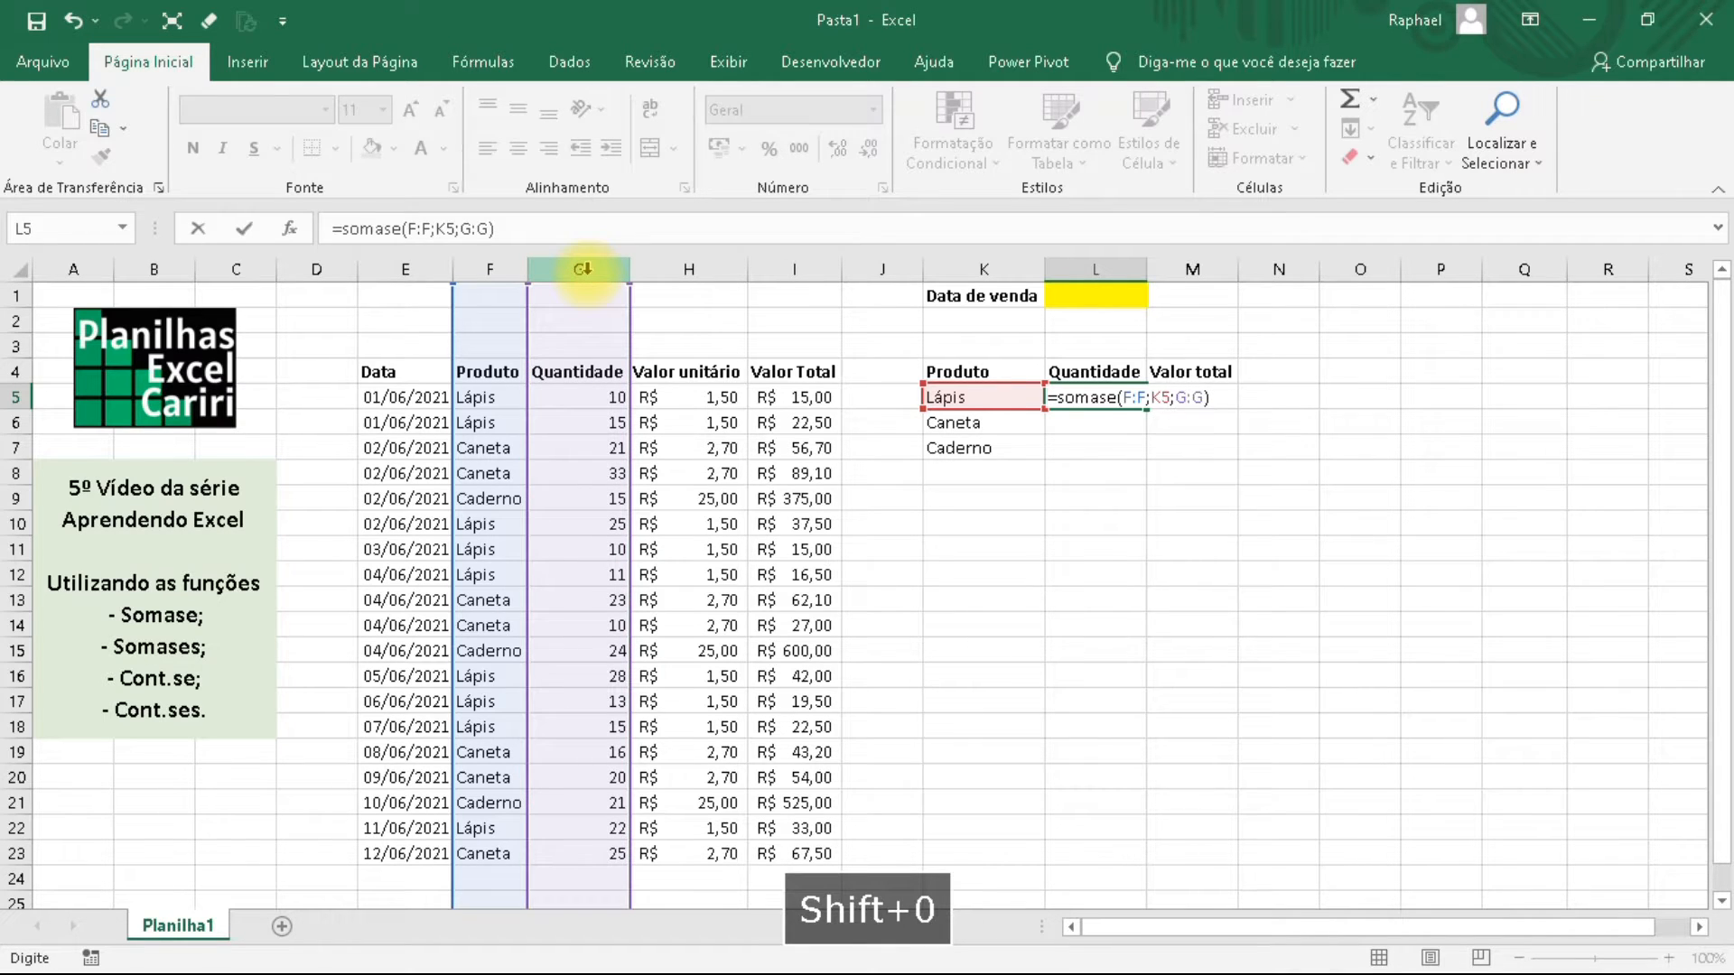
{"action": "key", "text": "Return"}
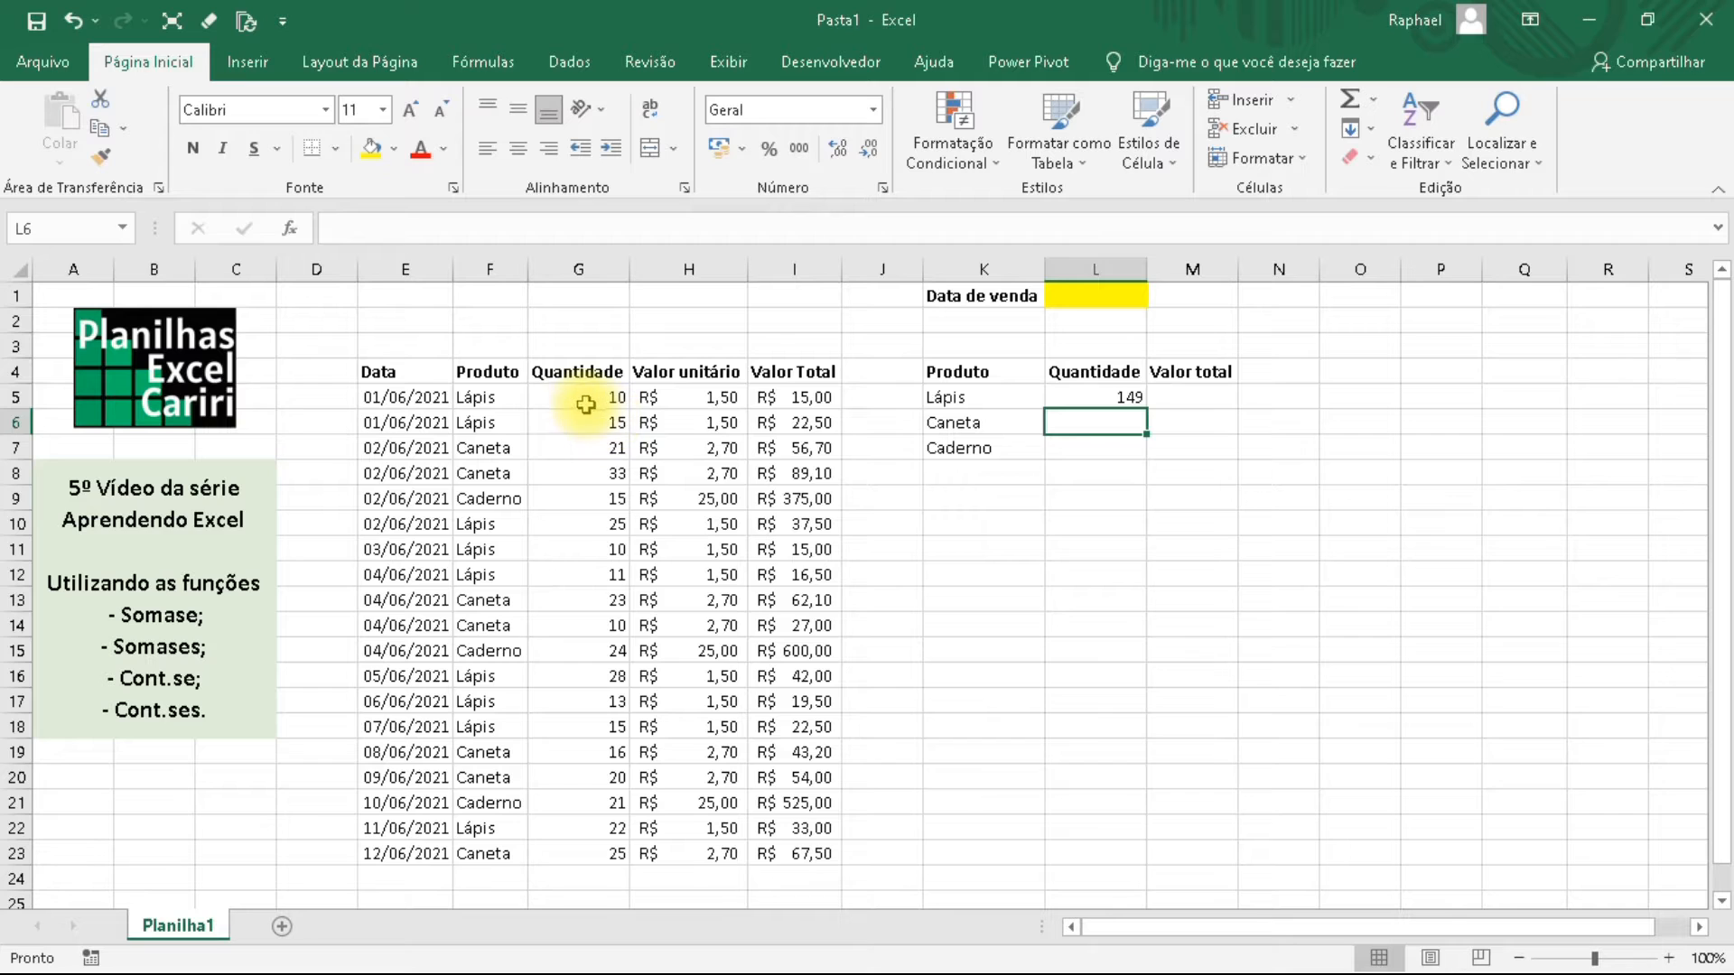
Fill the SOMASE formula from L5 down to L7 for Caneta and Caderno.
{"action": "left_click_drag", "start_coordinate": [574, 398], "coordinate": [596, 851]}
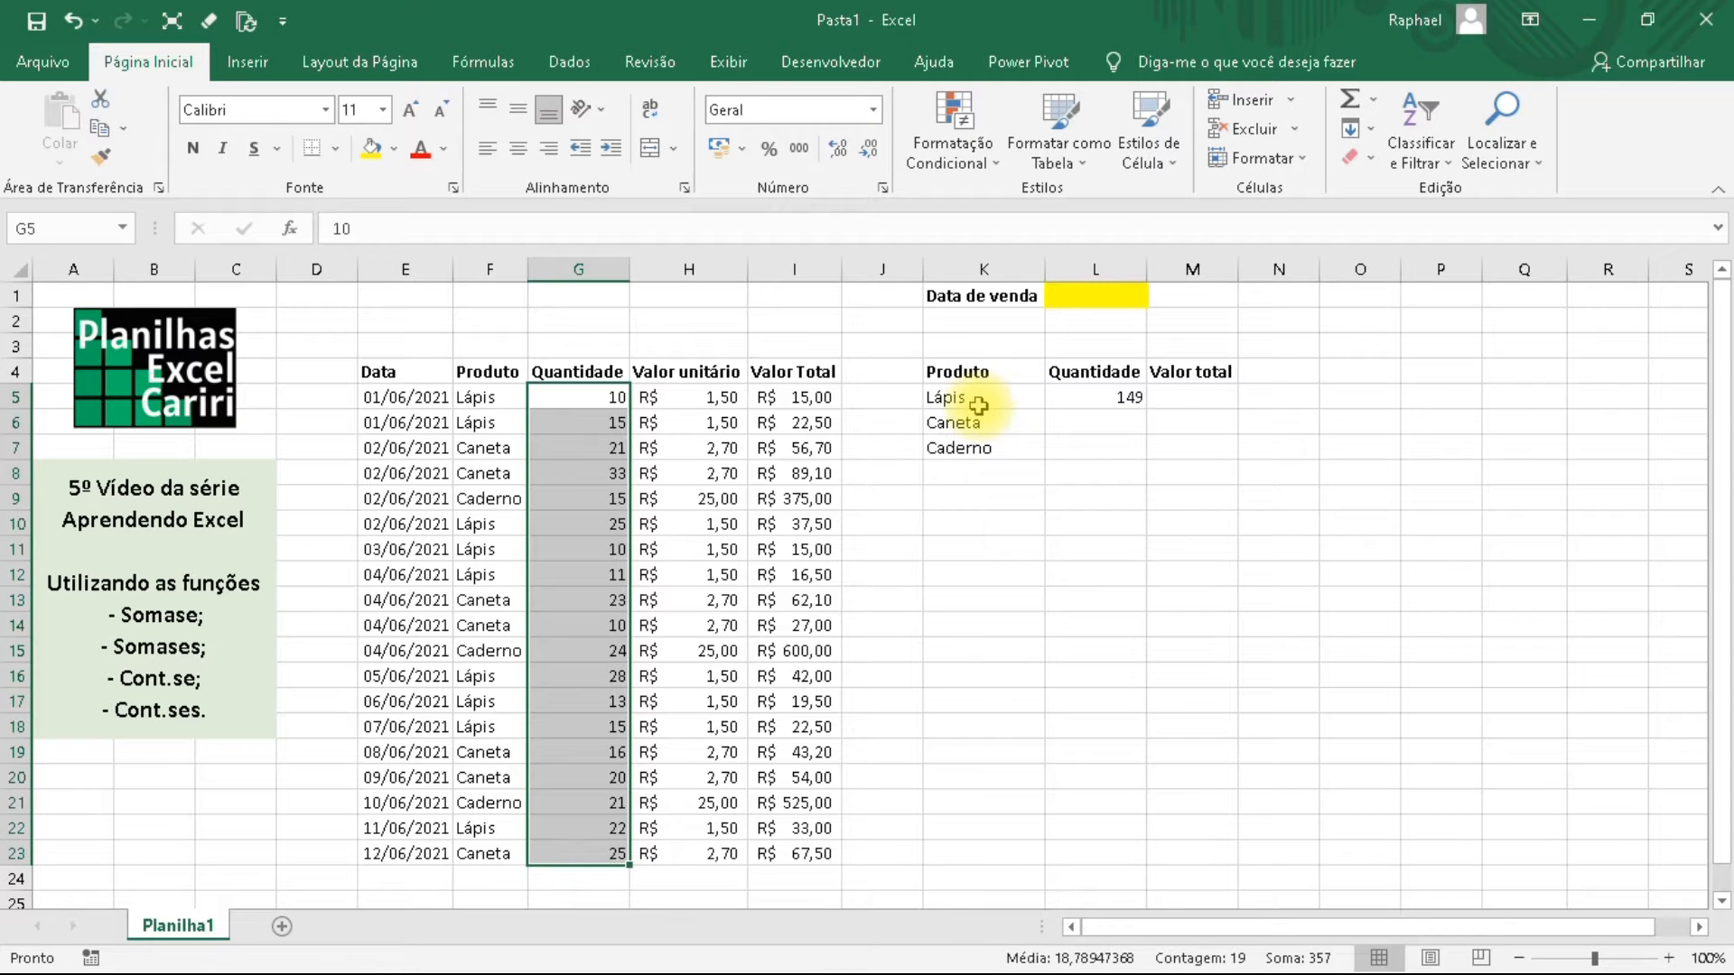
{"action": "left_click", "coordinate": [1068, 397]}
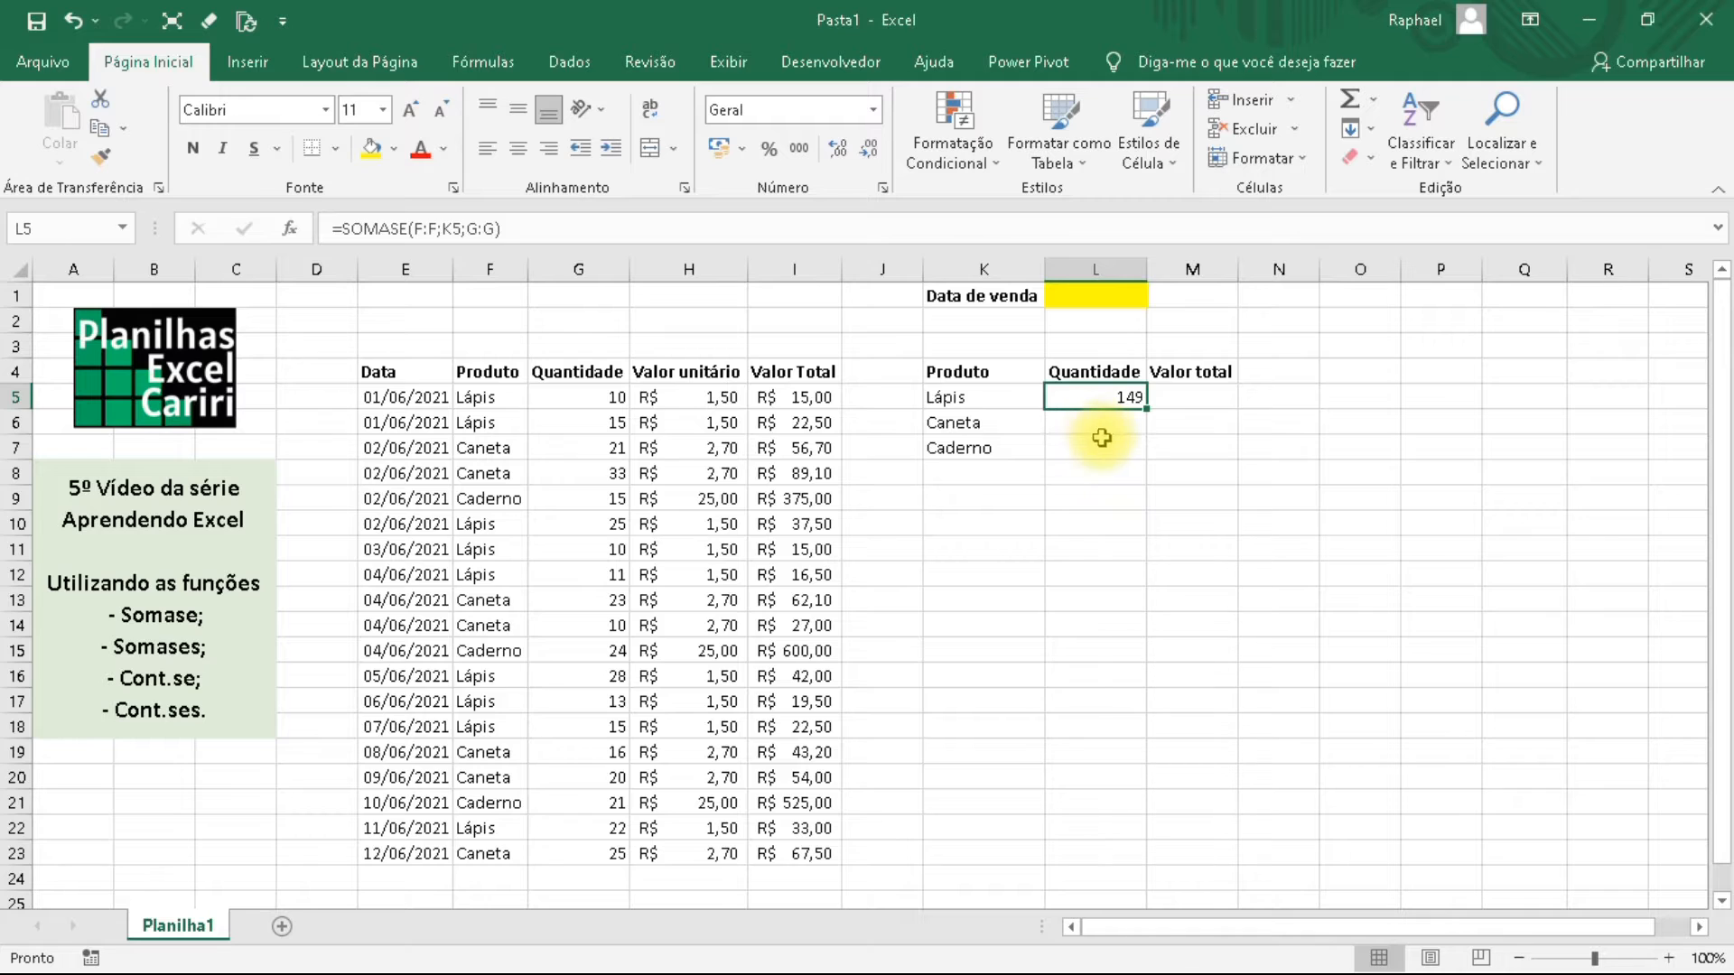
{"action": "left_click", "coordinate": [1109, 423]}
{"action": "left_click", "coordinate": [1138, 402]}
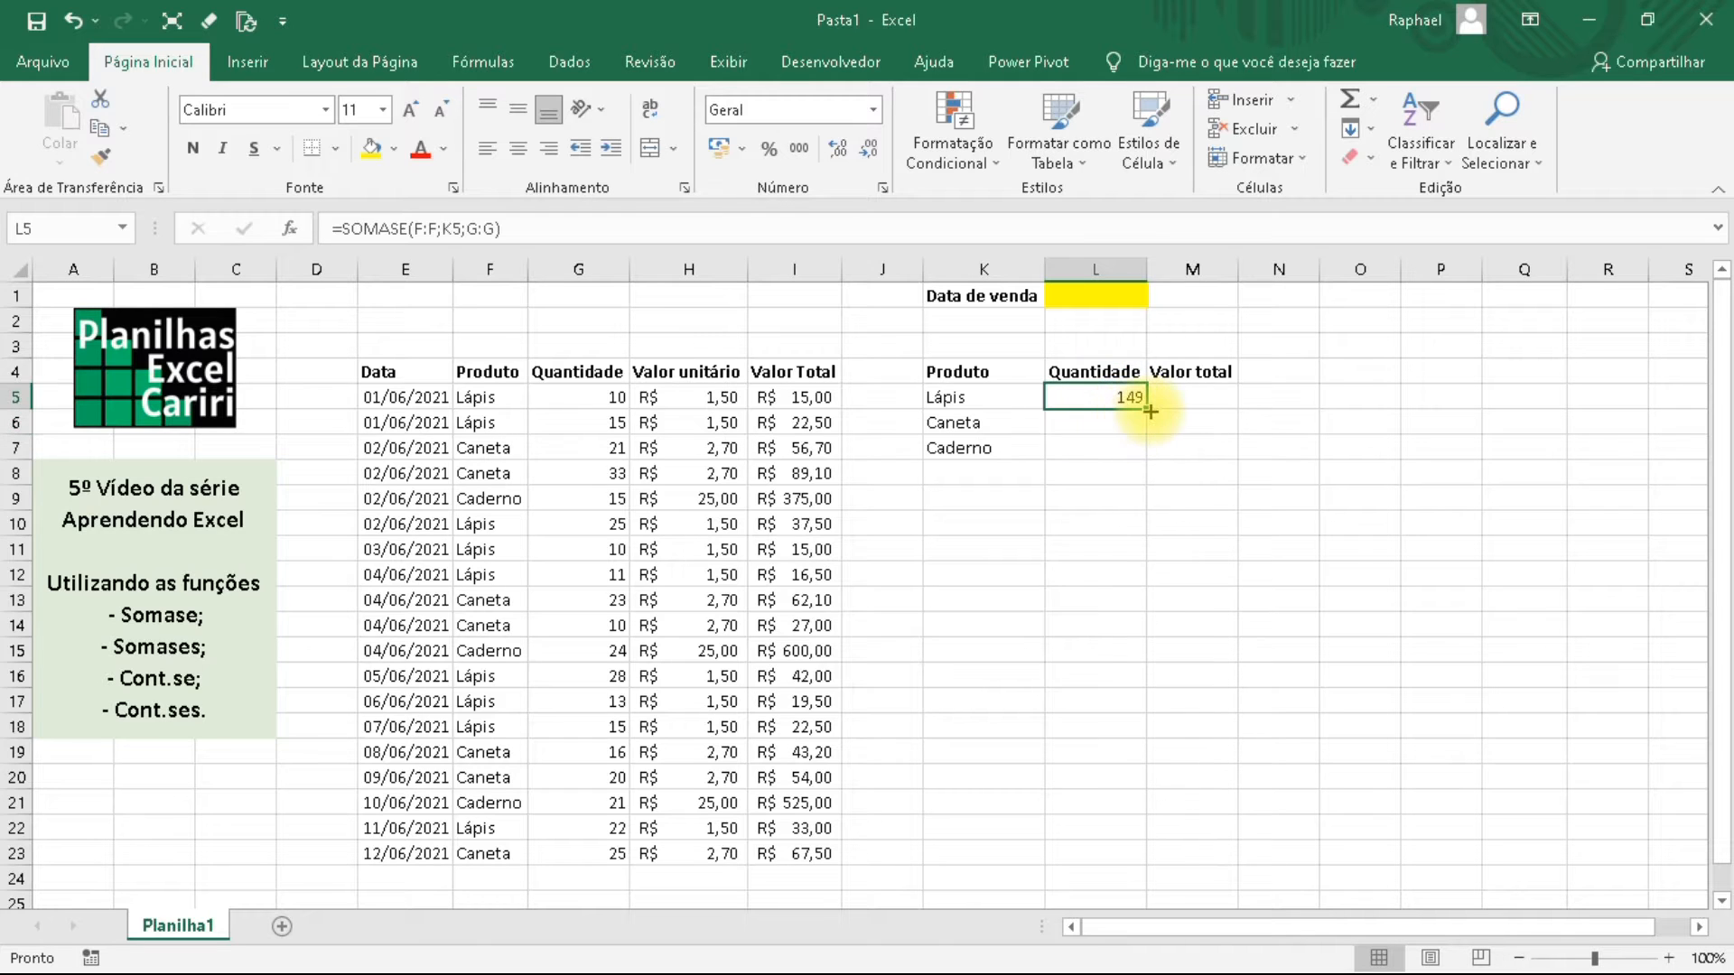
{"action": "left_click_drag", "start_coordinate": [1149, 411], "coordinate": [1134, 457]}
{"action": "left_click", "coordinate": [1120, 425]}
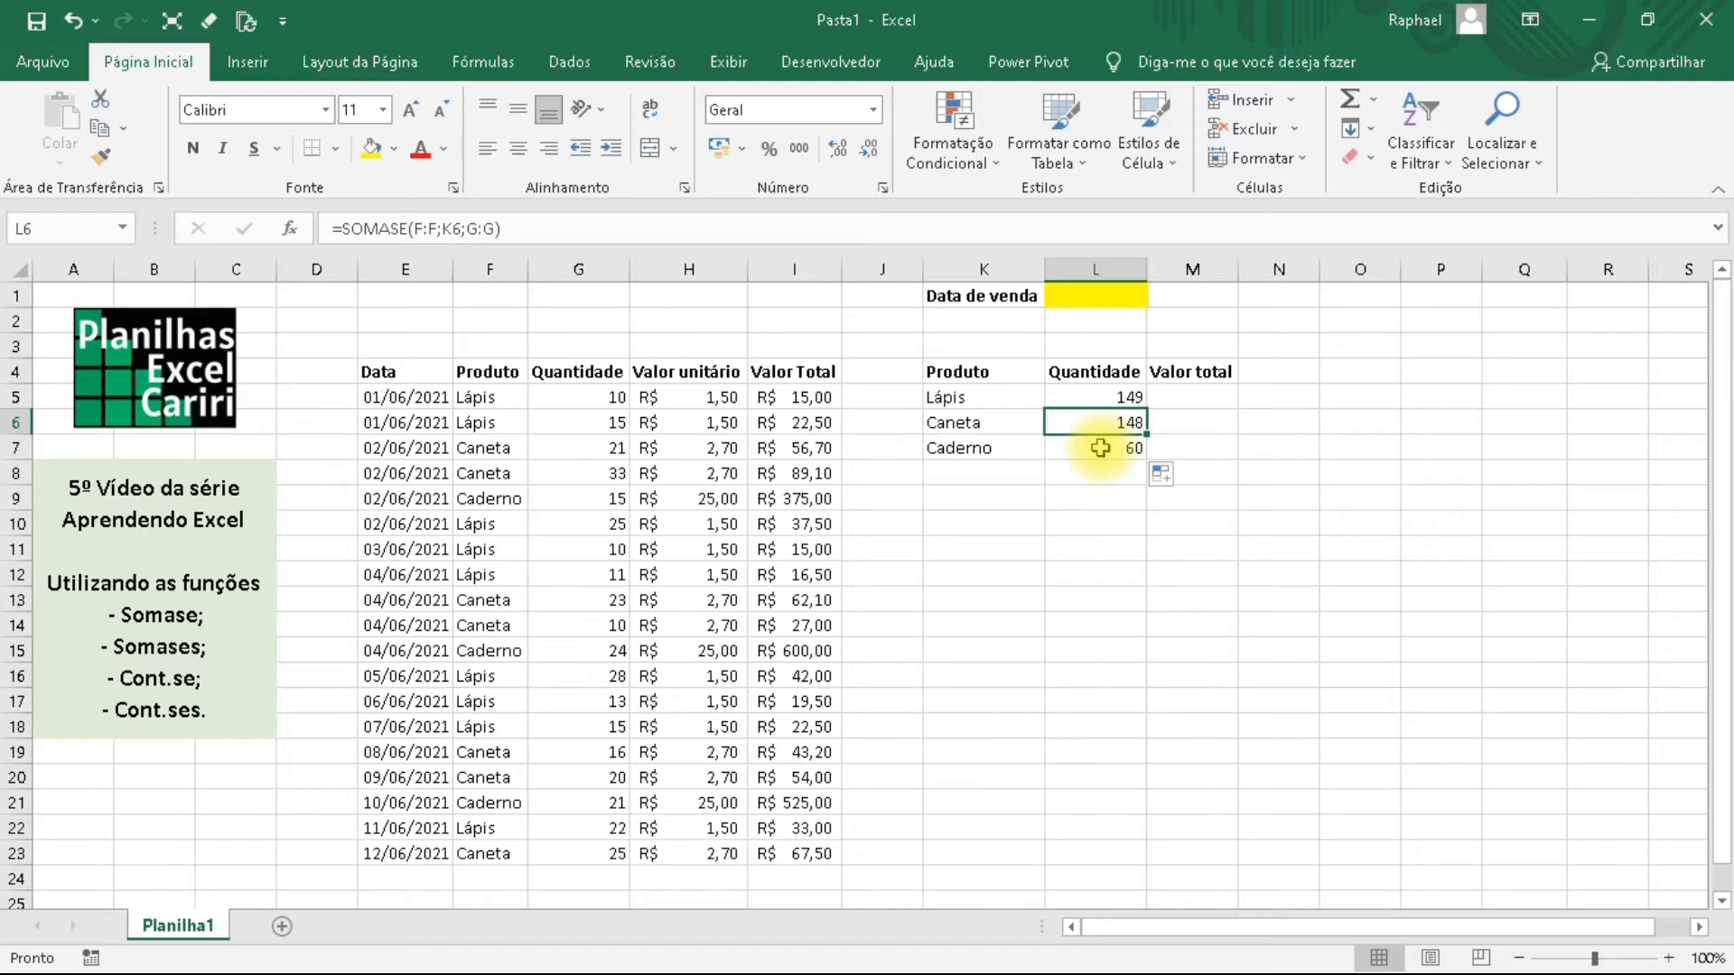
{"action": "left_click", "coordinate": [1107, 449]}
{"action": "left_click", "coordinate": [974, 425]}
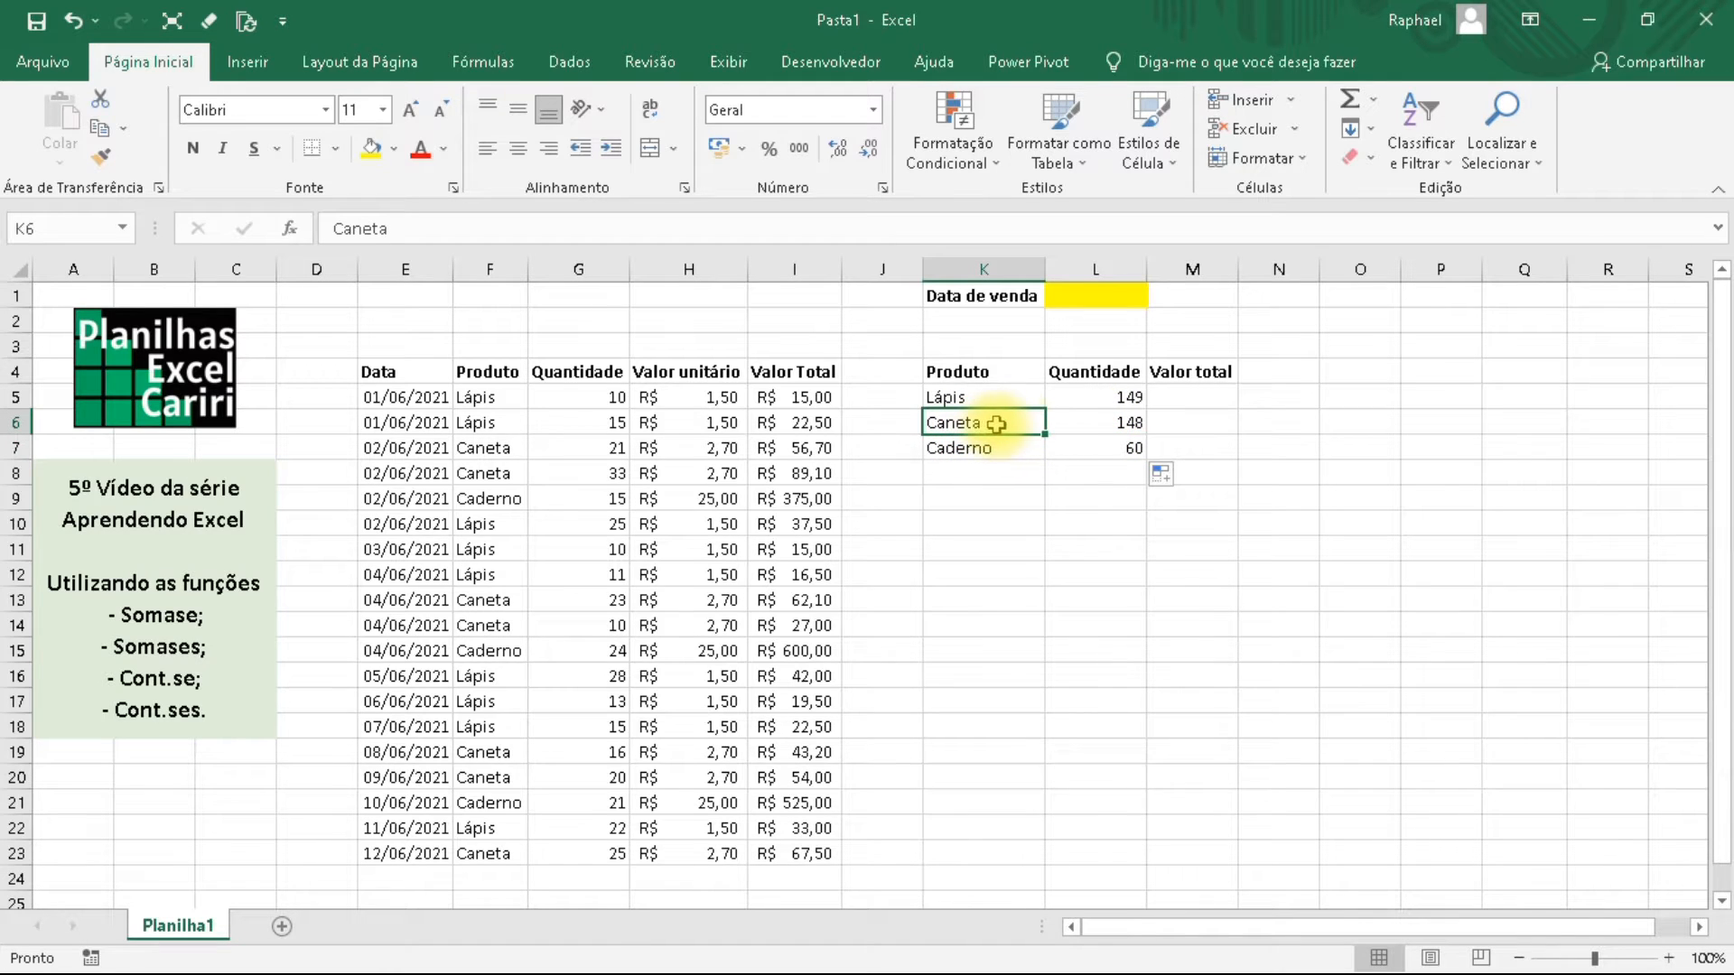
{"action": "left_click", "coordinate": [994, 452]}
Total the product quantities in L8 with =SOMA(L5:L7).
{"action": "left_click", "coordinate": [1090, 478]}
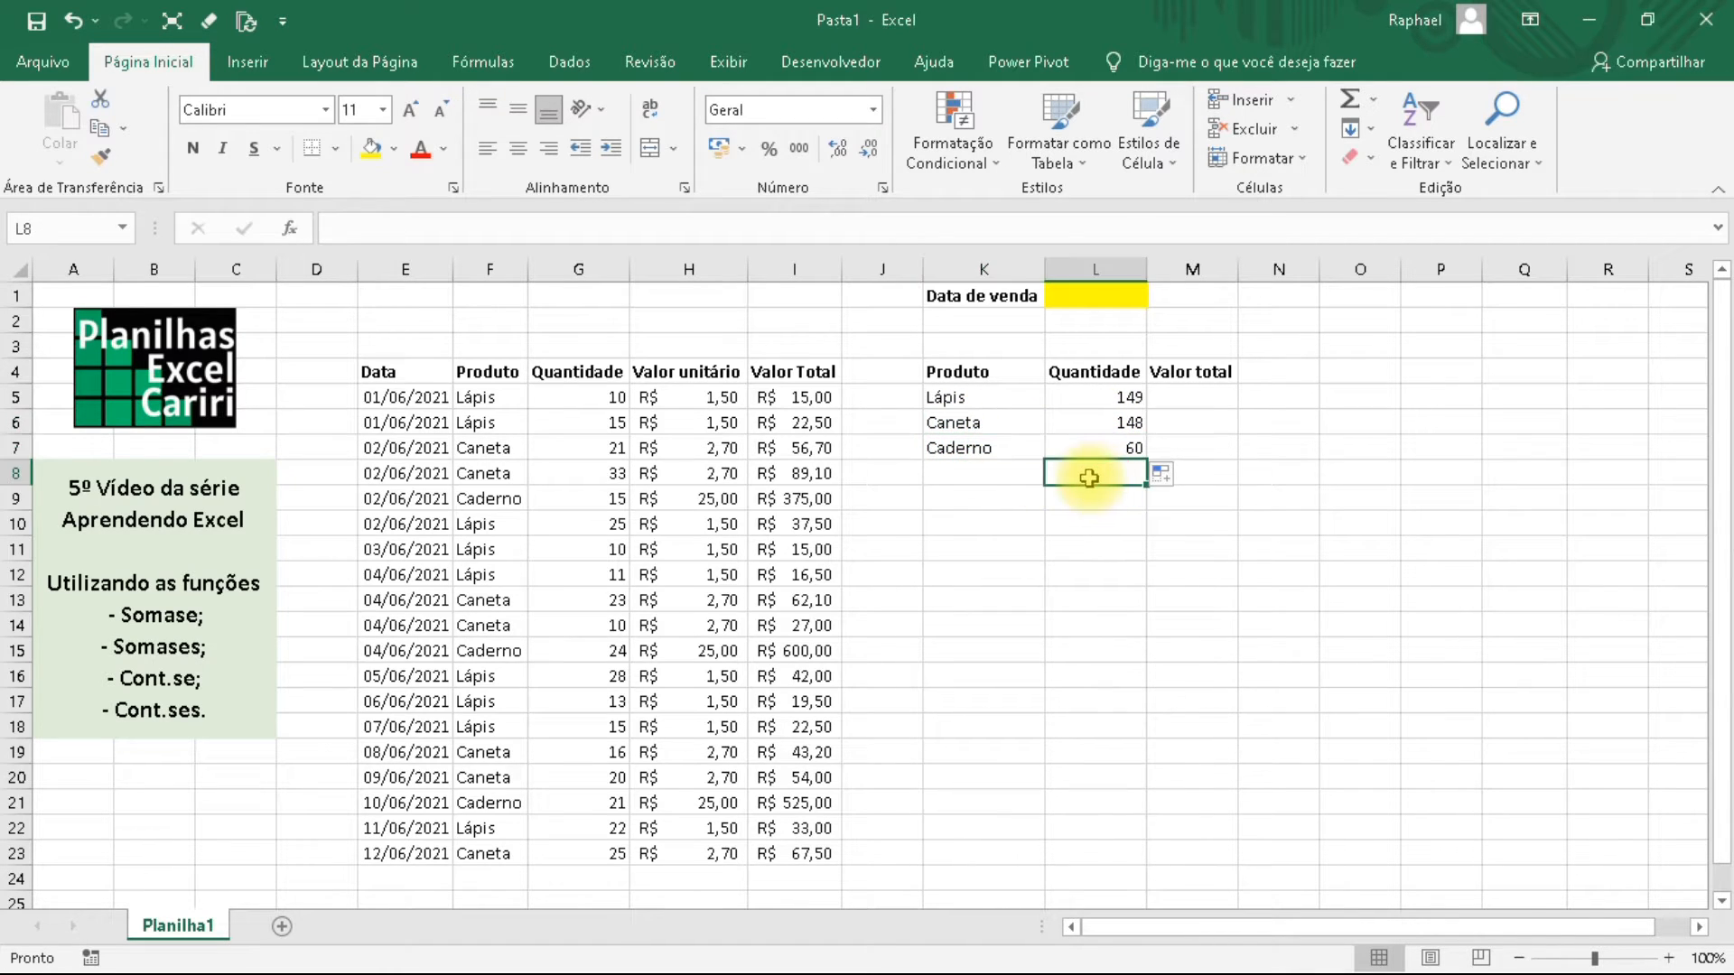
{"action": "type", "text": "=soma"}
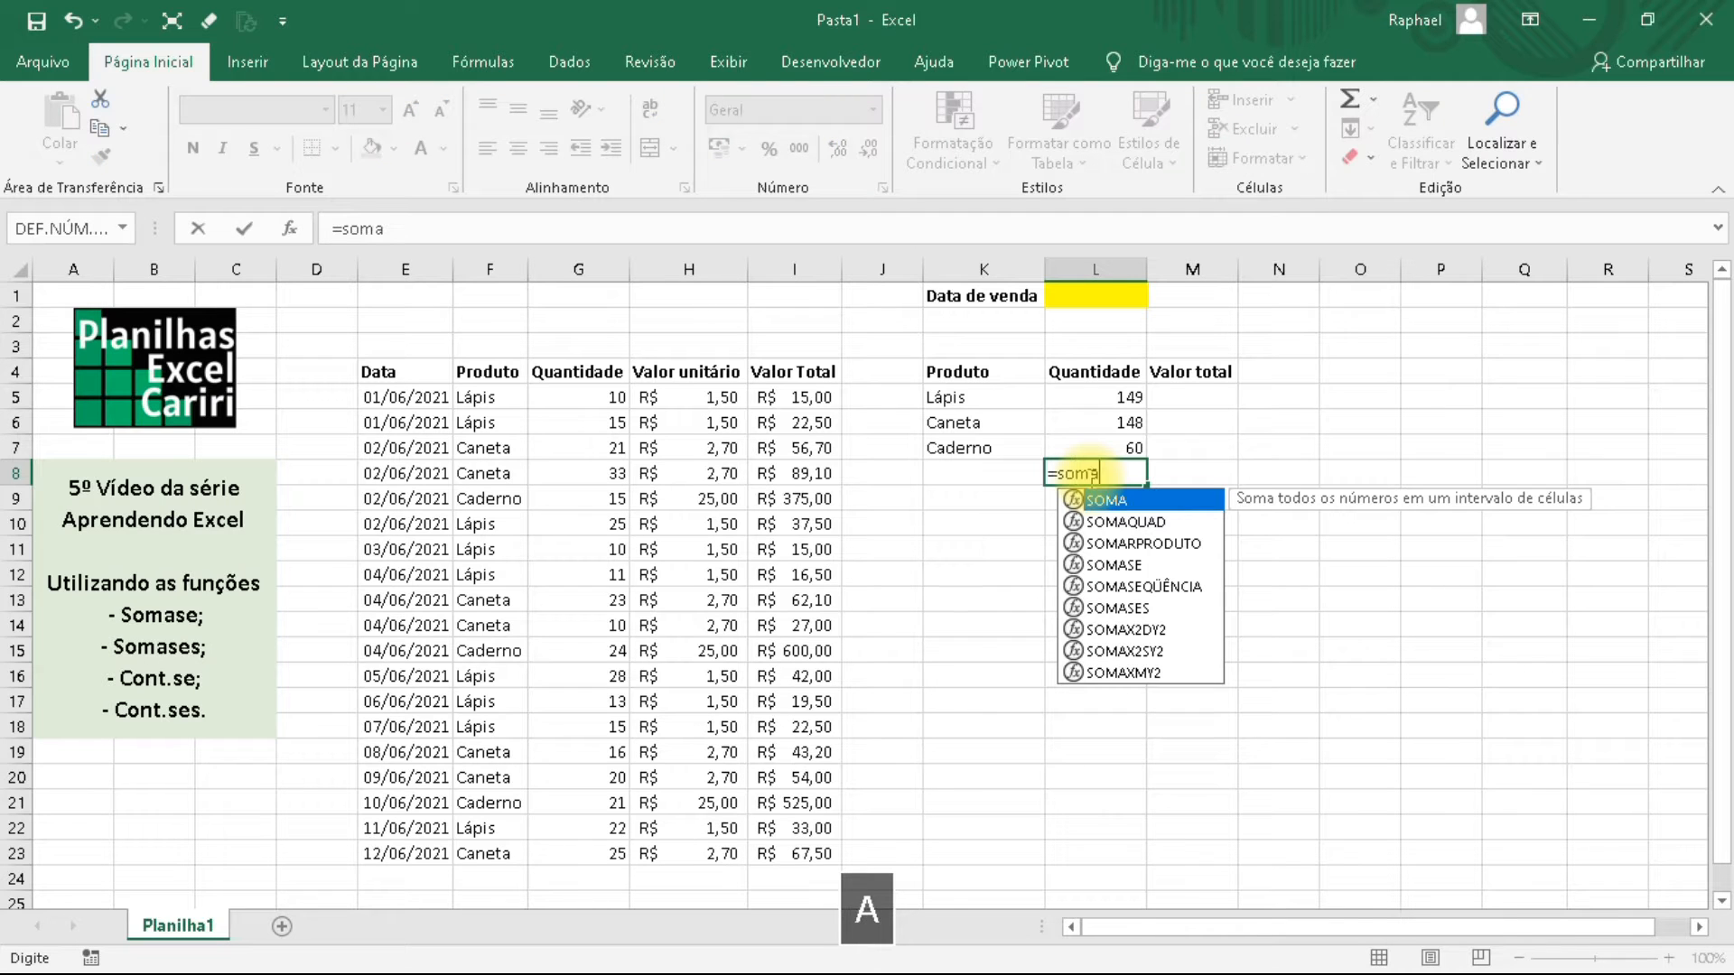
{"action": "type", "text": "("}
{"action": "key", "text": "Up"}
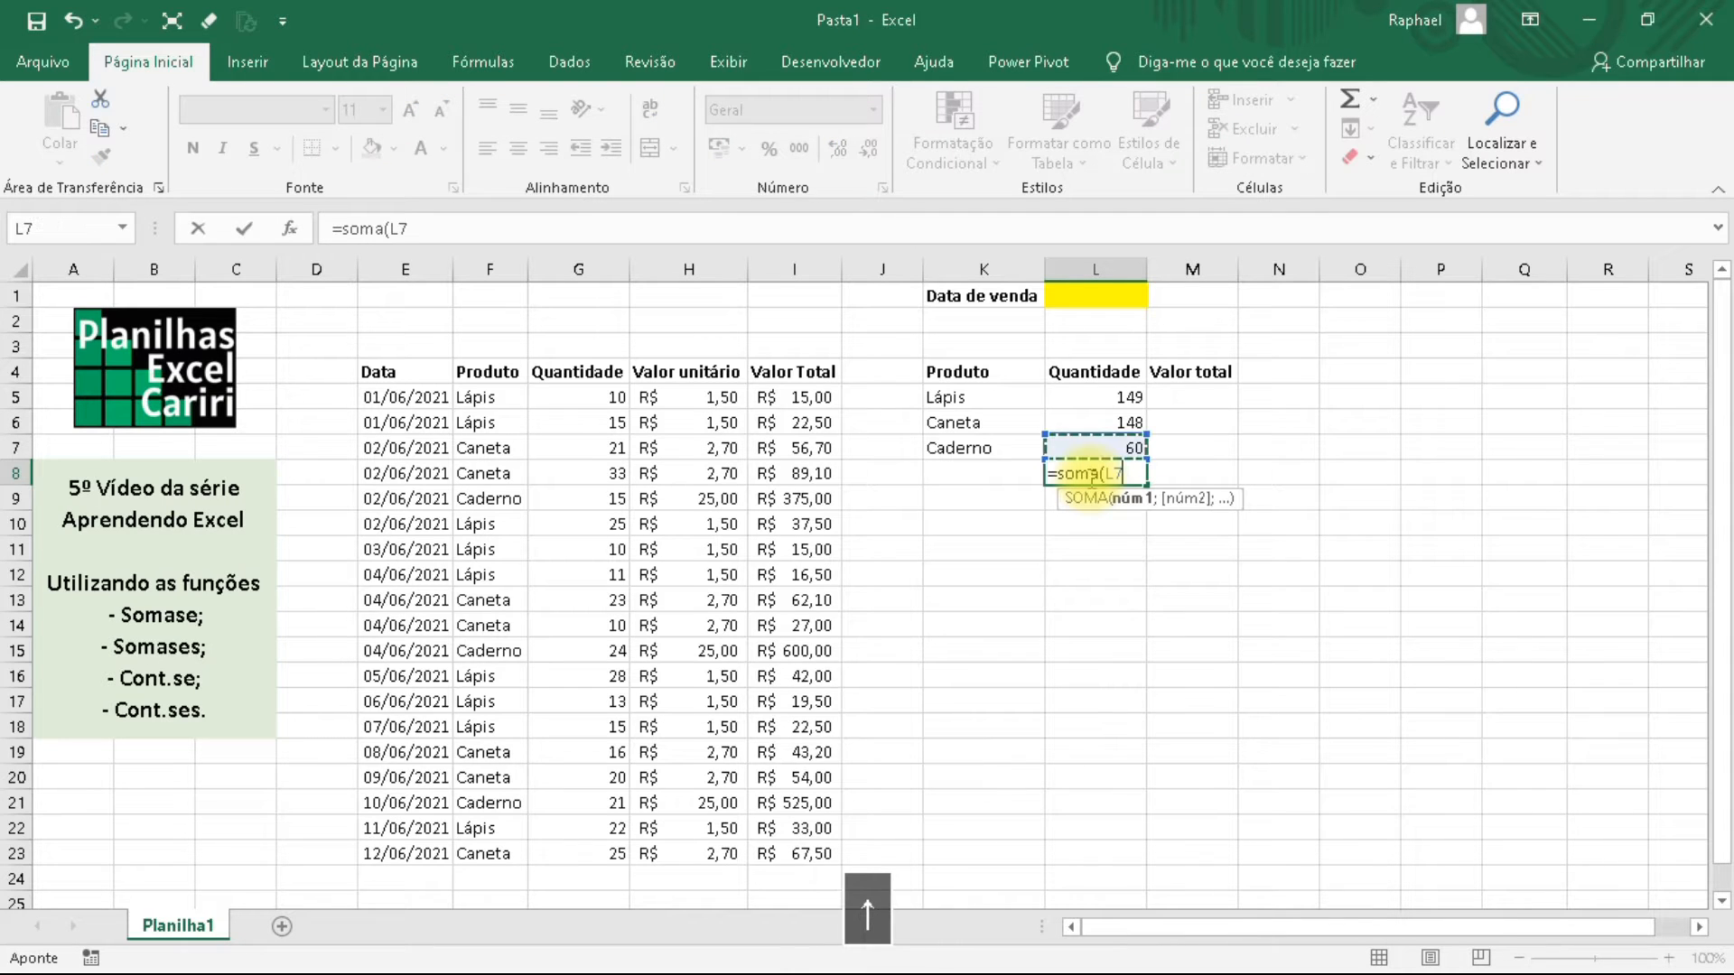
{"action": "key", "text": "shift+Up"}
{"action": "key", "text": "shift+Up"}
{"action": "key", "text": "Return"}
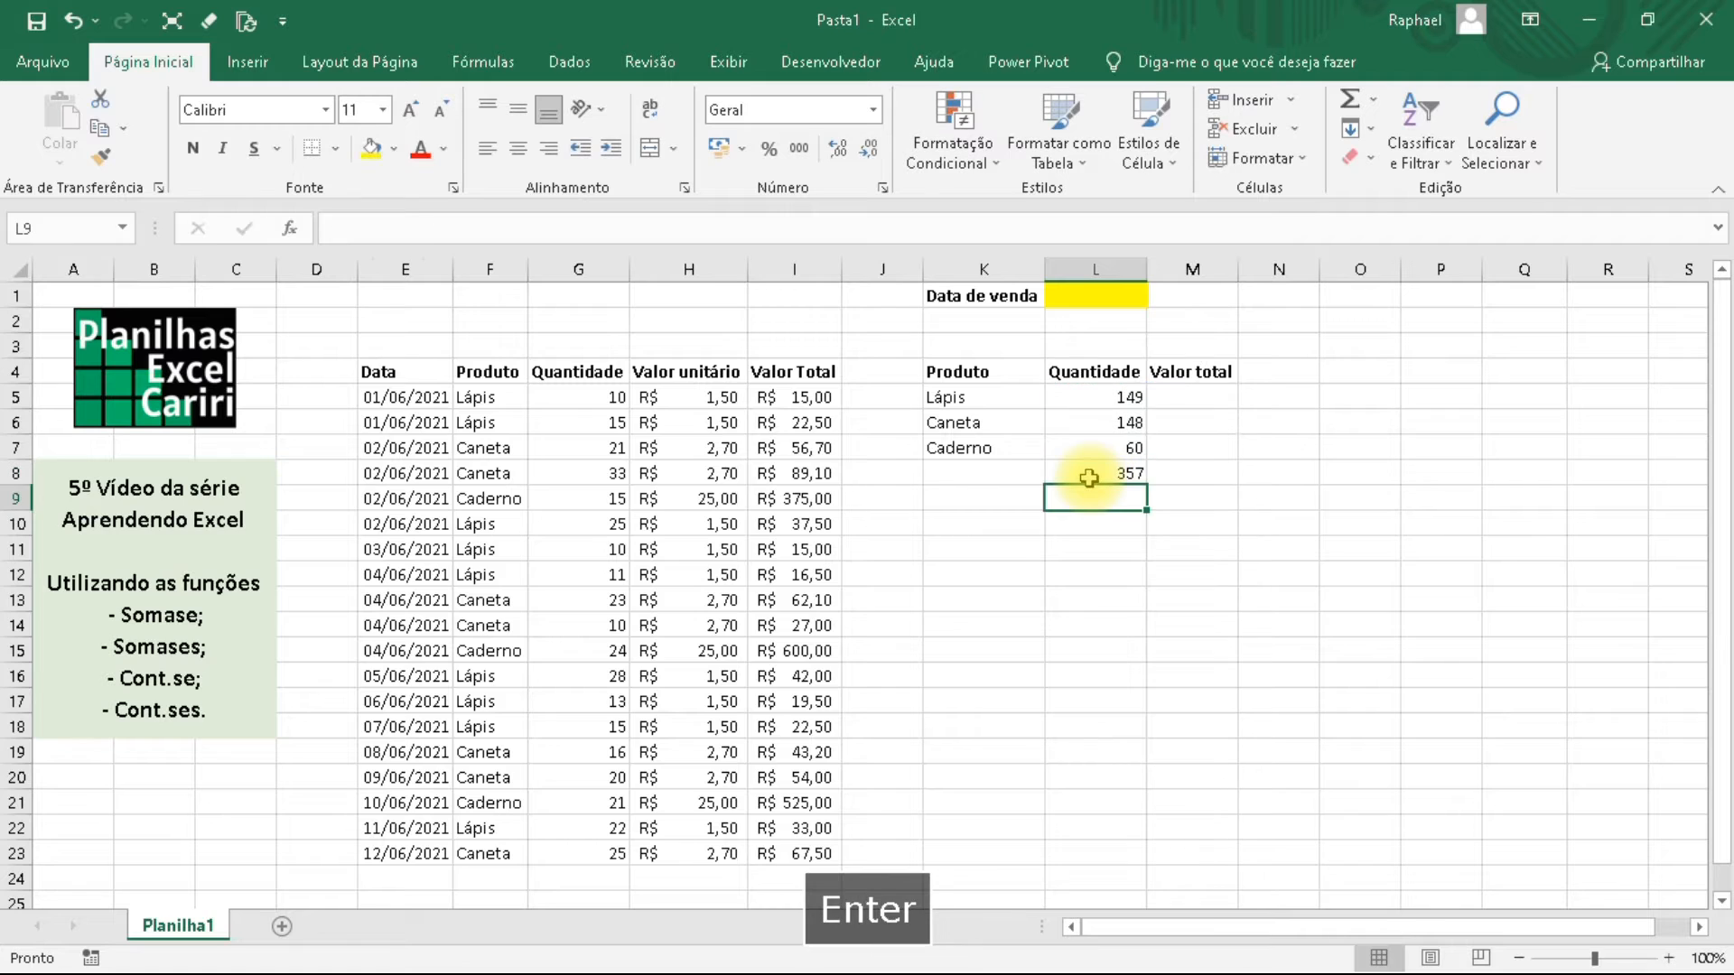
{"action": "left_click", "coordinate": [1091, 474]}
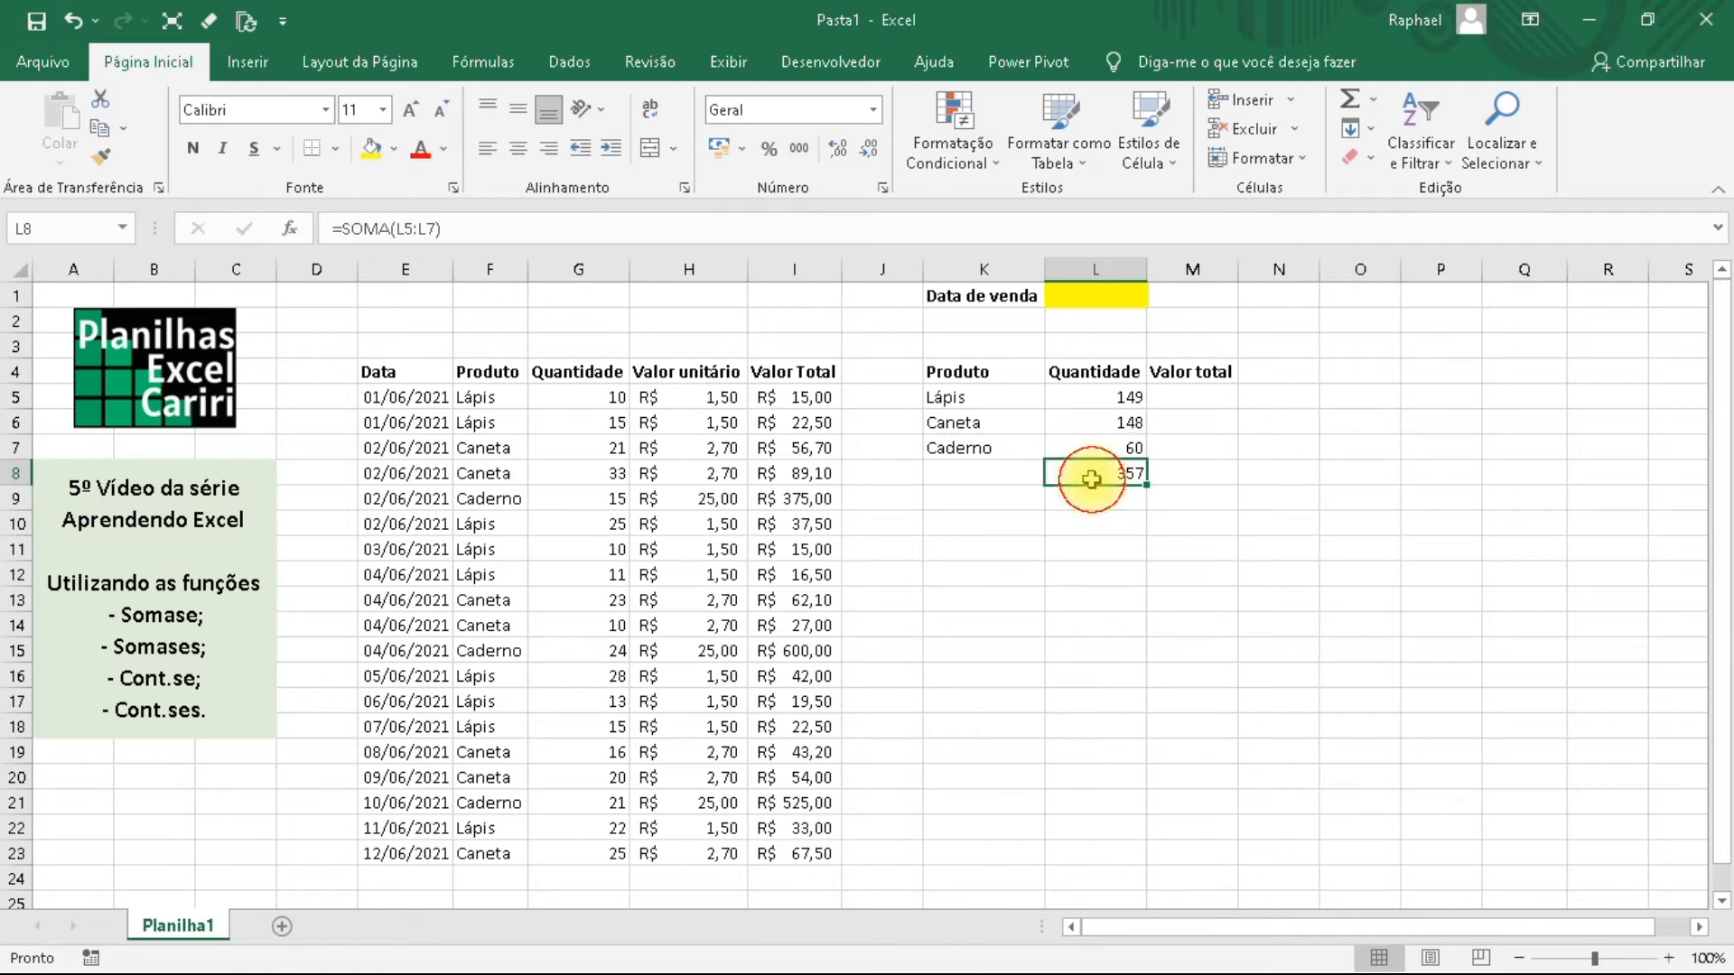
Sum the Valor unitário column in H24 with =SOMA(H5:H23).
{"action": "left_click", "coordinate": [715, 879]}
{"action": "type", "text": "=soma("}
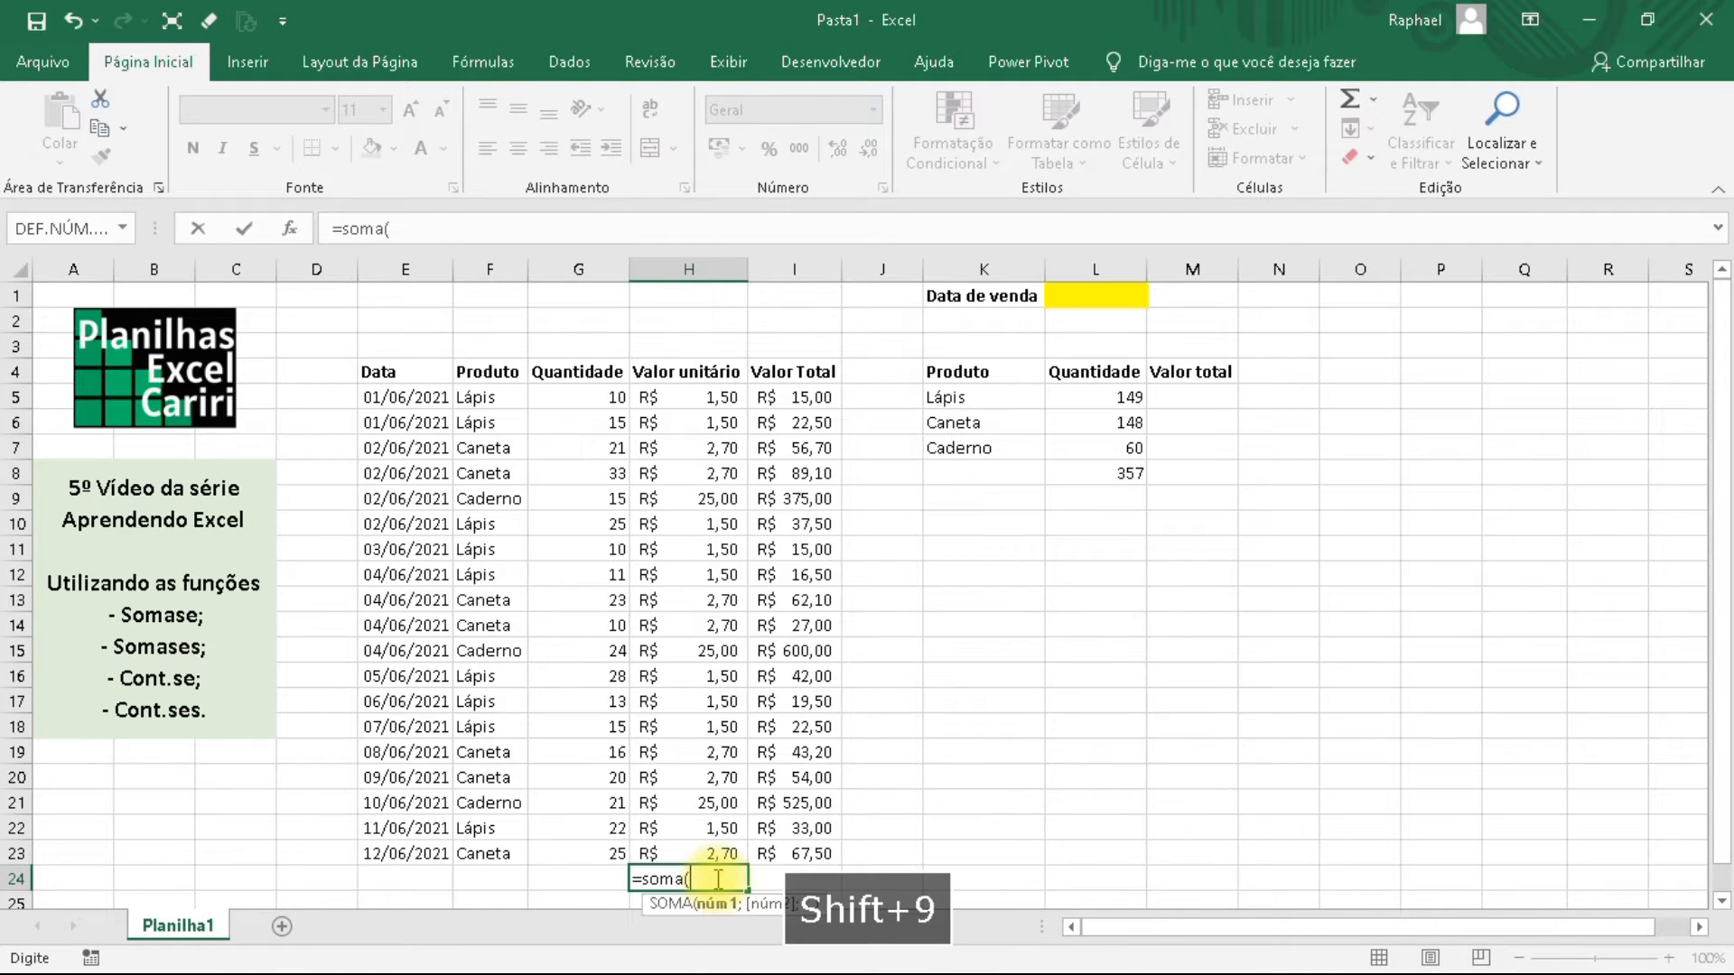
{"action": "key", "text": "Up"}
{"action": "key", "text": "ctrl+shift+Up"}
{"action": "key", "text": "shift+Down"}
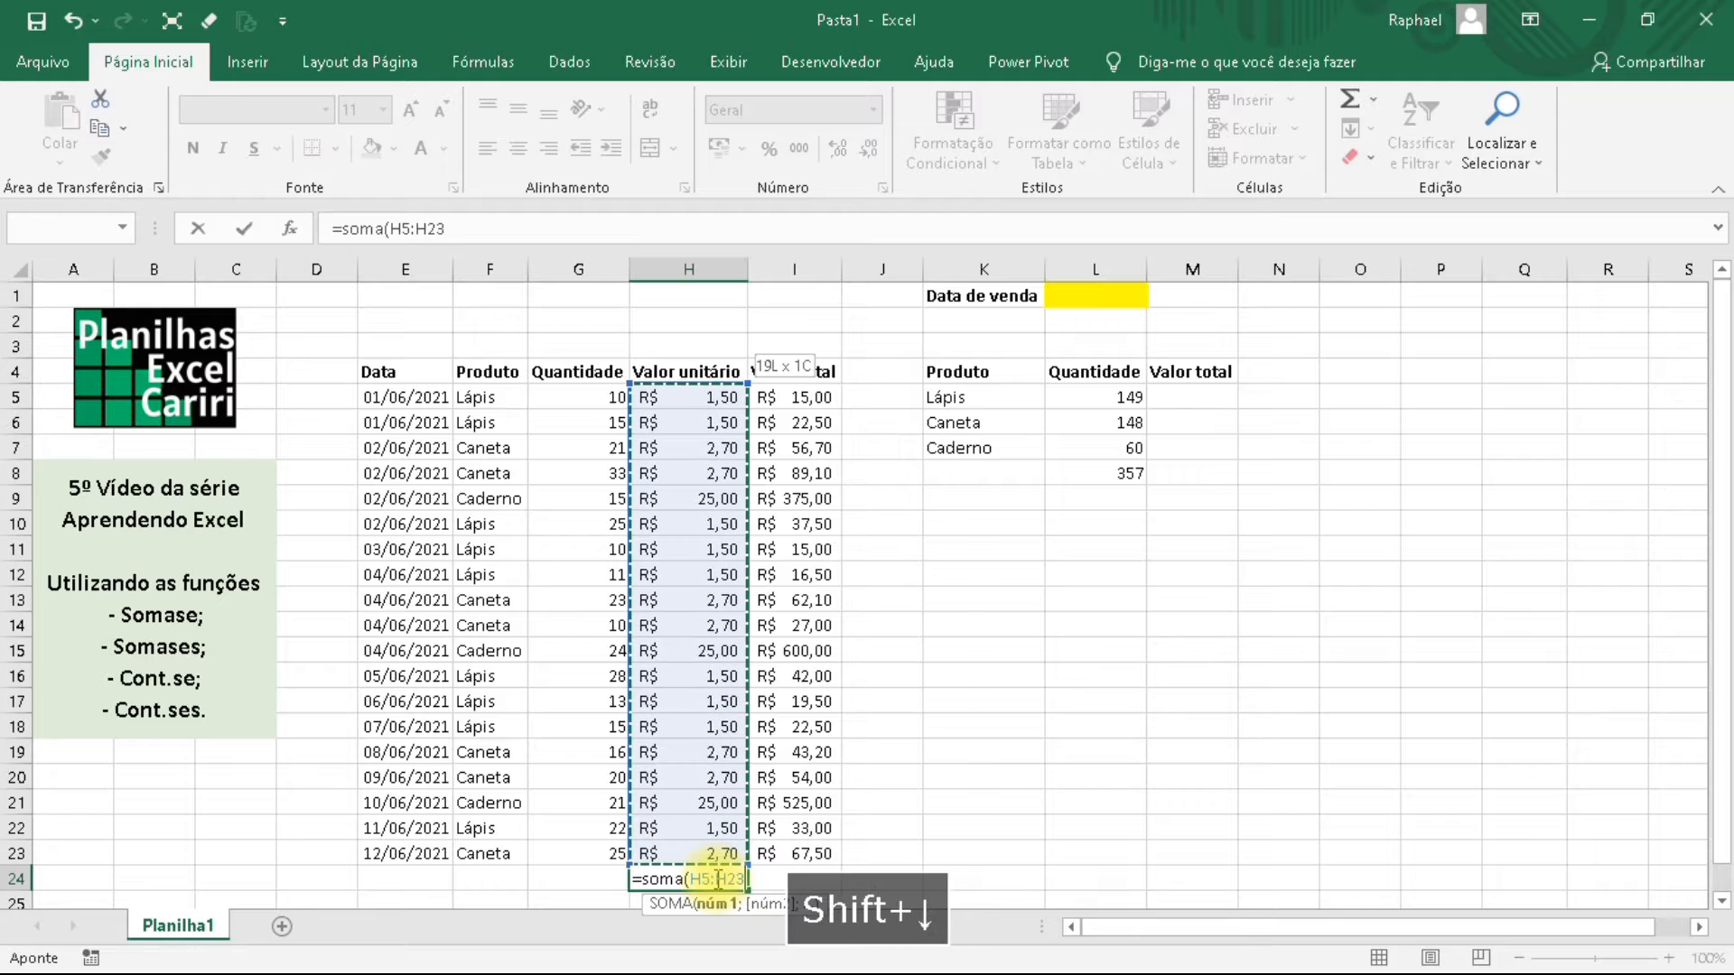
{"action": "key", "text": "Return"}
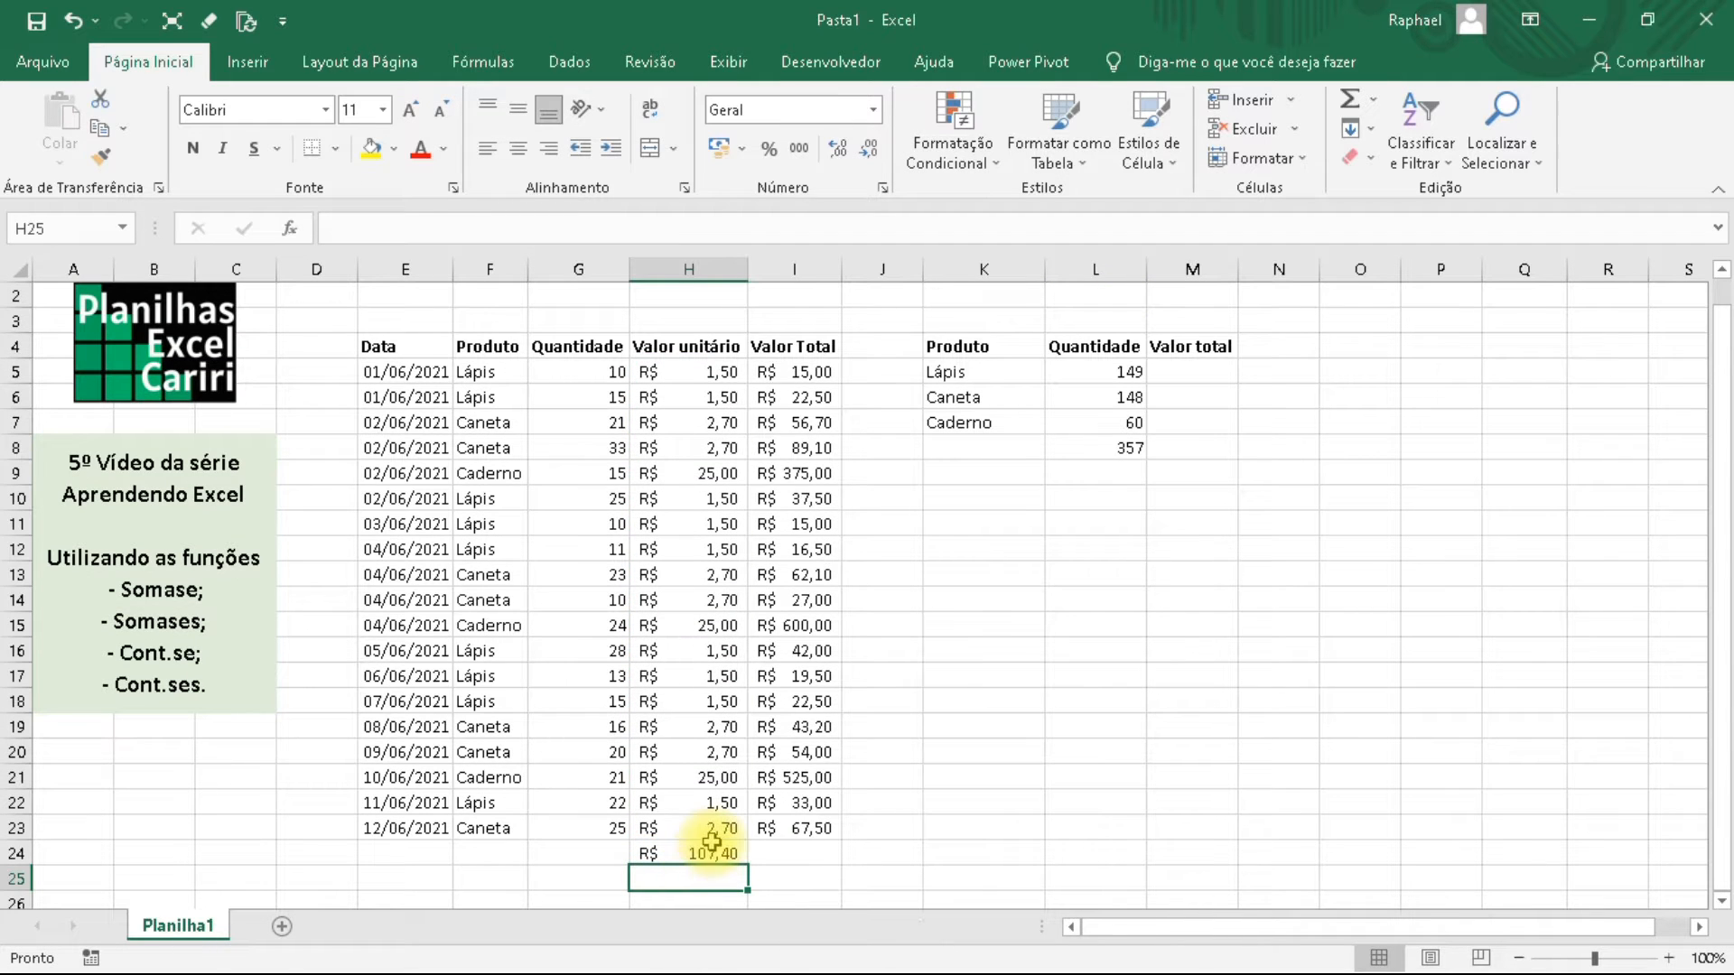
Copy the H24 sum formula to I24 and G24 to total the Valor Total and Quantidade columns.
{"action": "left_click", "coordinate": [678, 856]}
{"action": "left_click_drag", "start_coordinate": [746, 862], "coordinate": [794, 858]}
{"action": "left_click", "coordinate": [709, 854]}
{"action": "key", "text": "ctrl+c"}
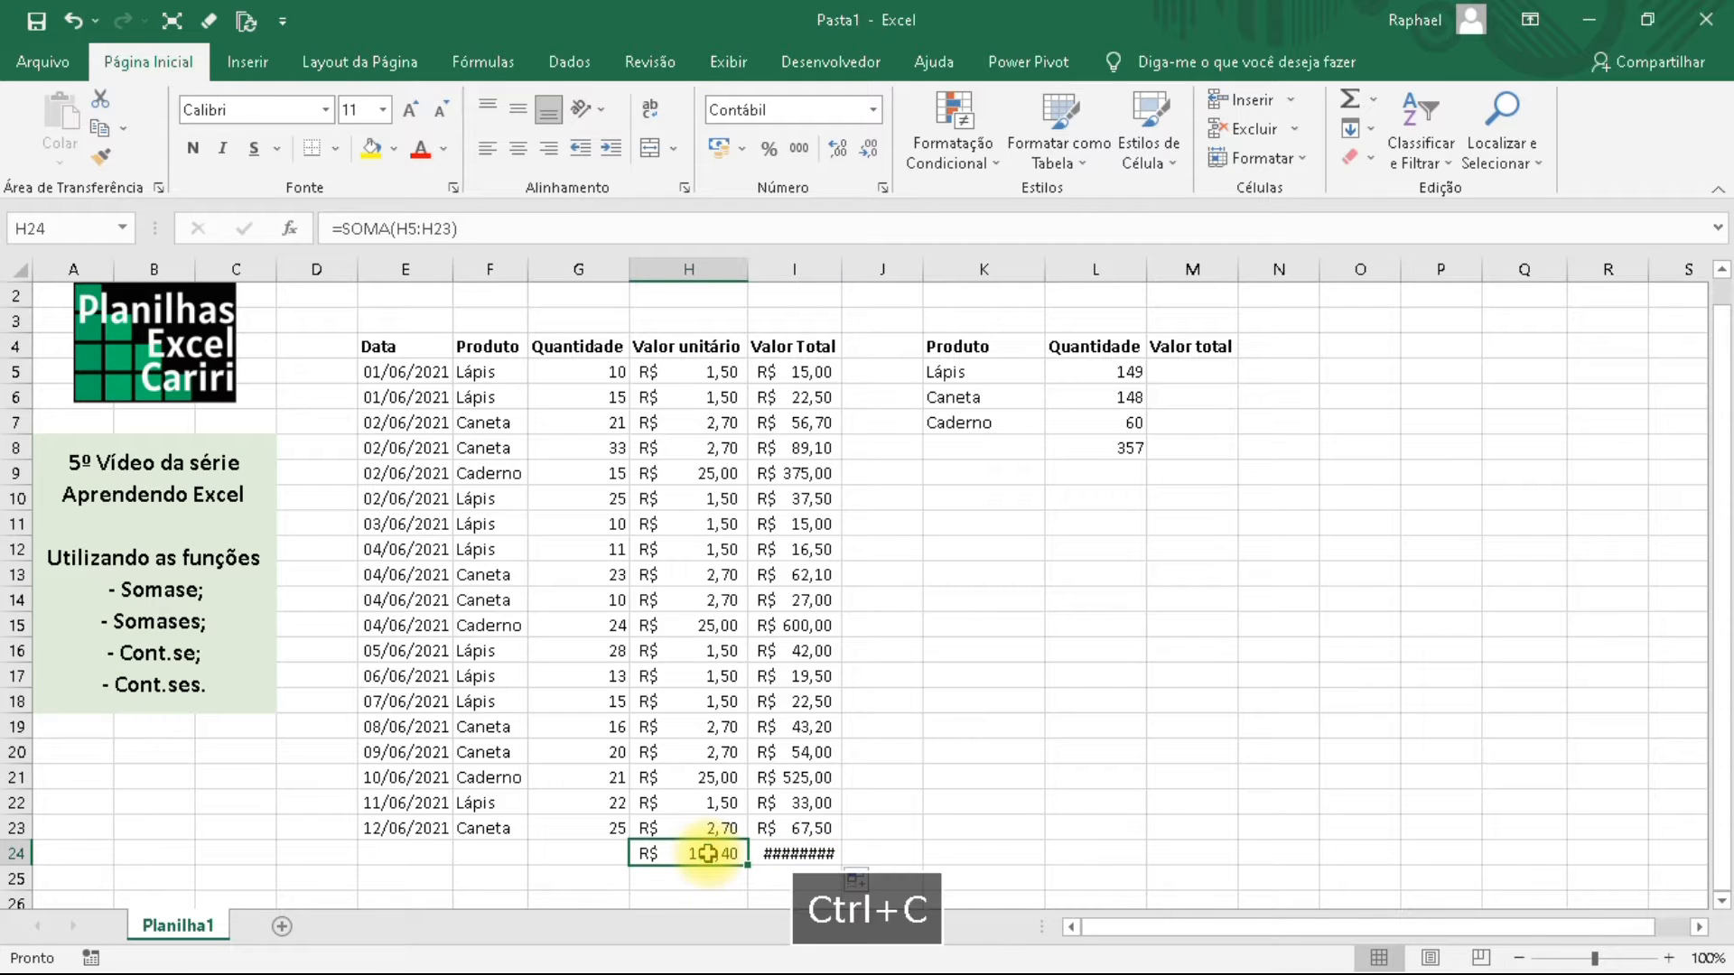
{"action": "left_click", "coordinate": [582, 856]}
{"action": "key", "text": "ctrl+v"}
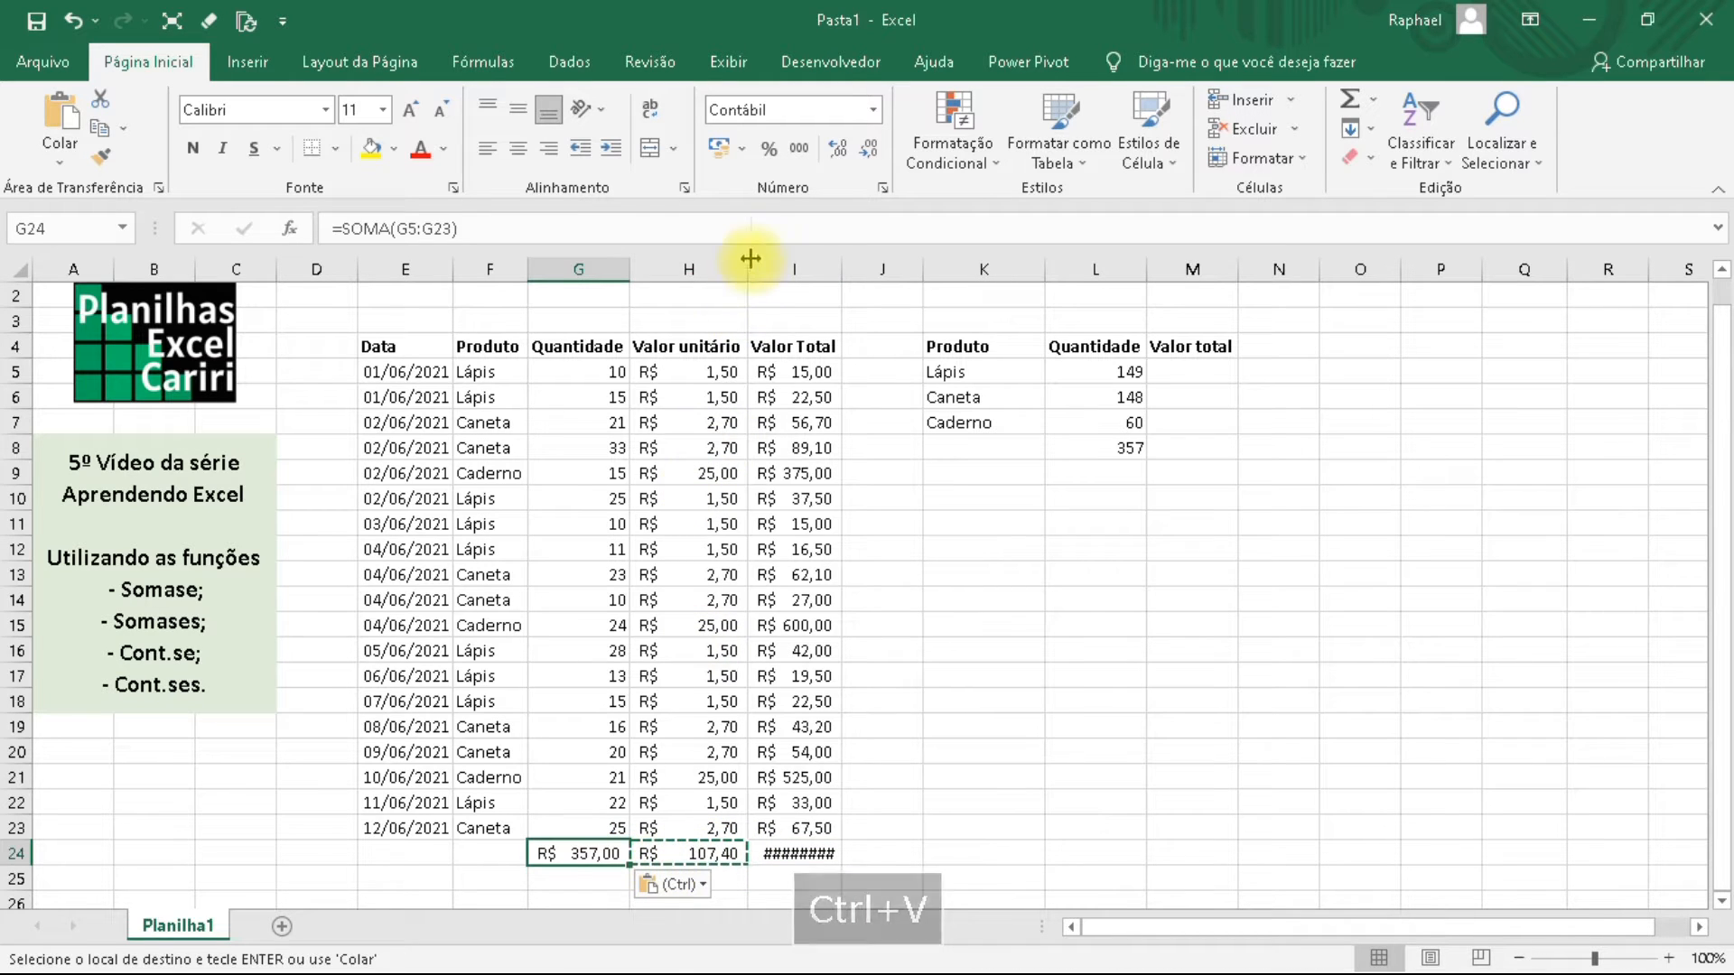
Autofit the width of the Valor Total column and clear the unit price sum in H24.
{"action": "double_click", "coordinate": [840, 271]}
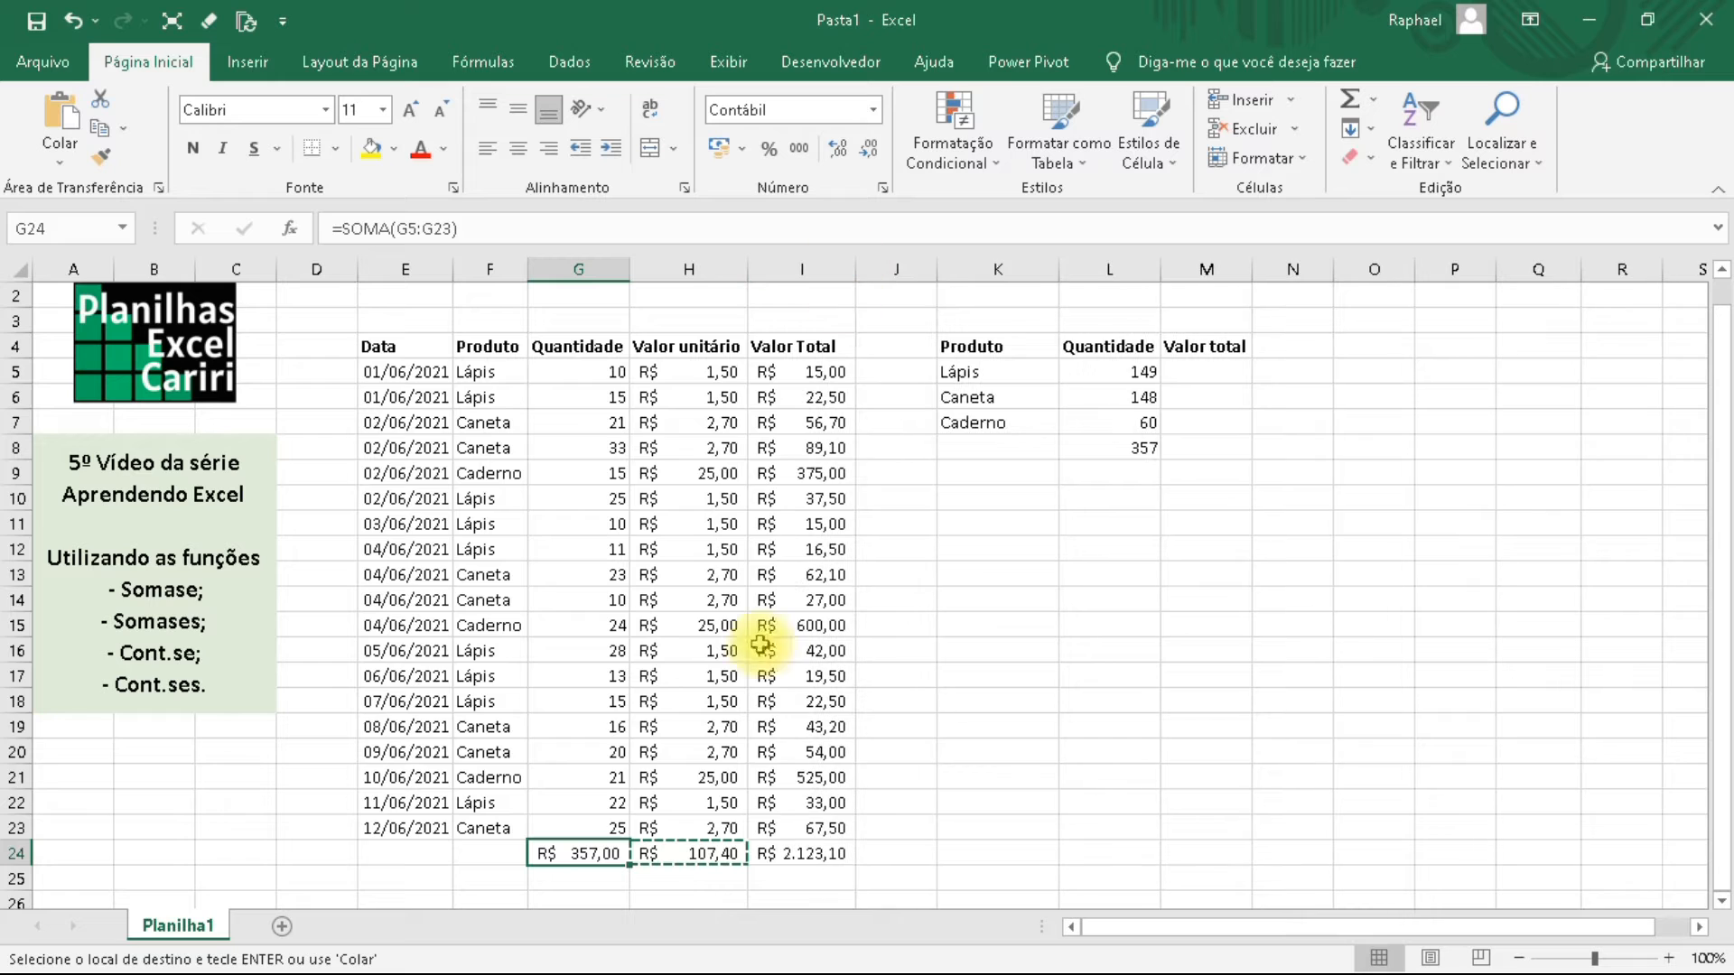
{"action": "left_click", "coordinate": [670, 853]}
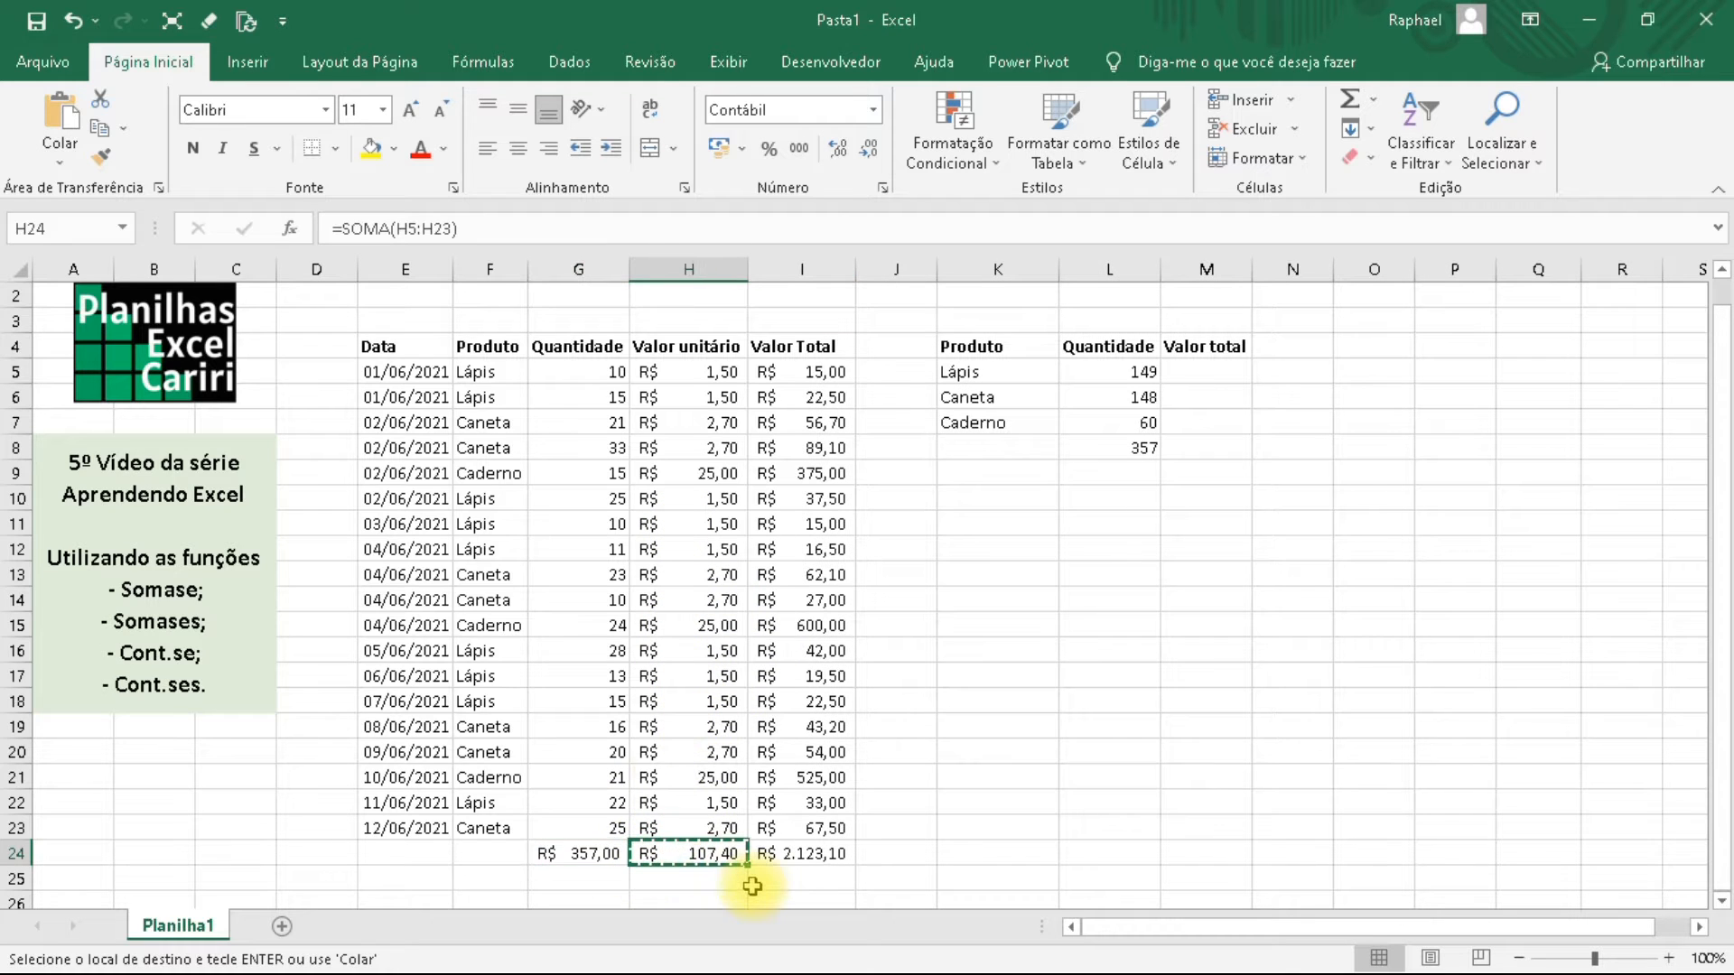
{"action": "key", "text": "Delete"}
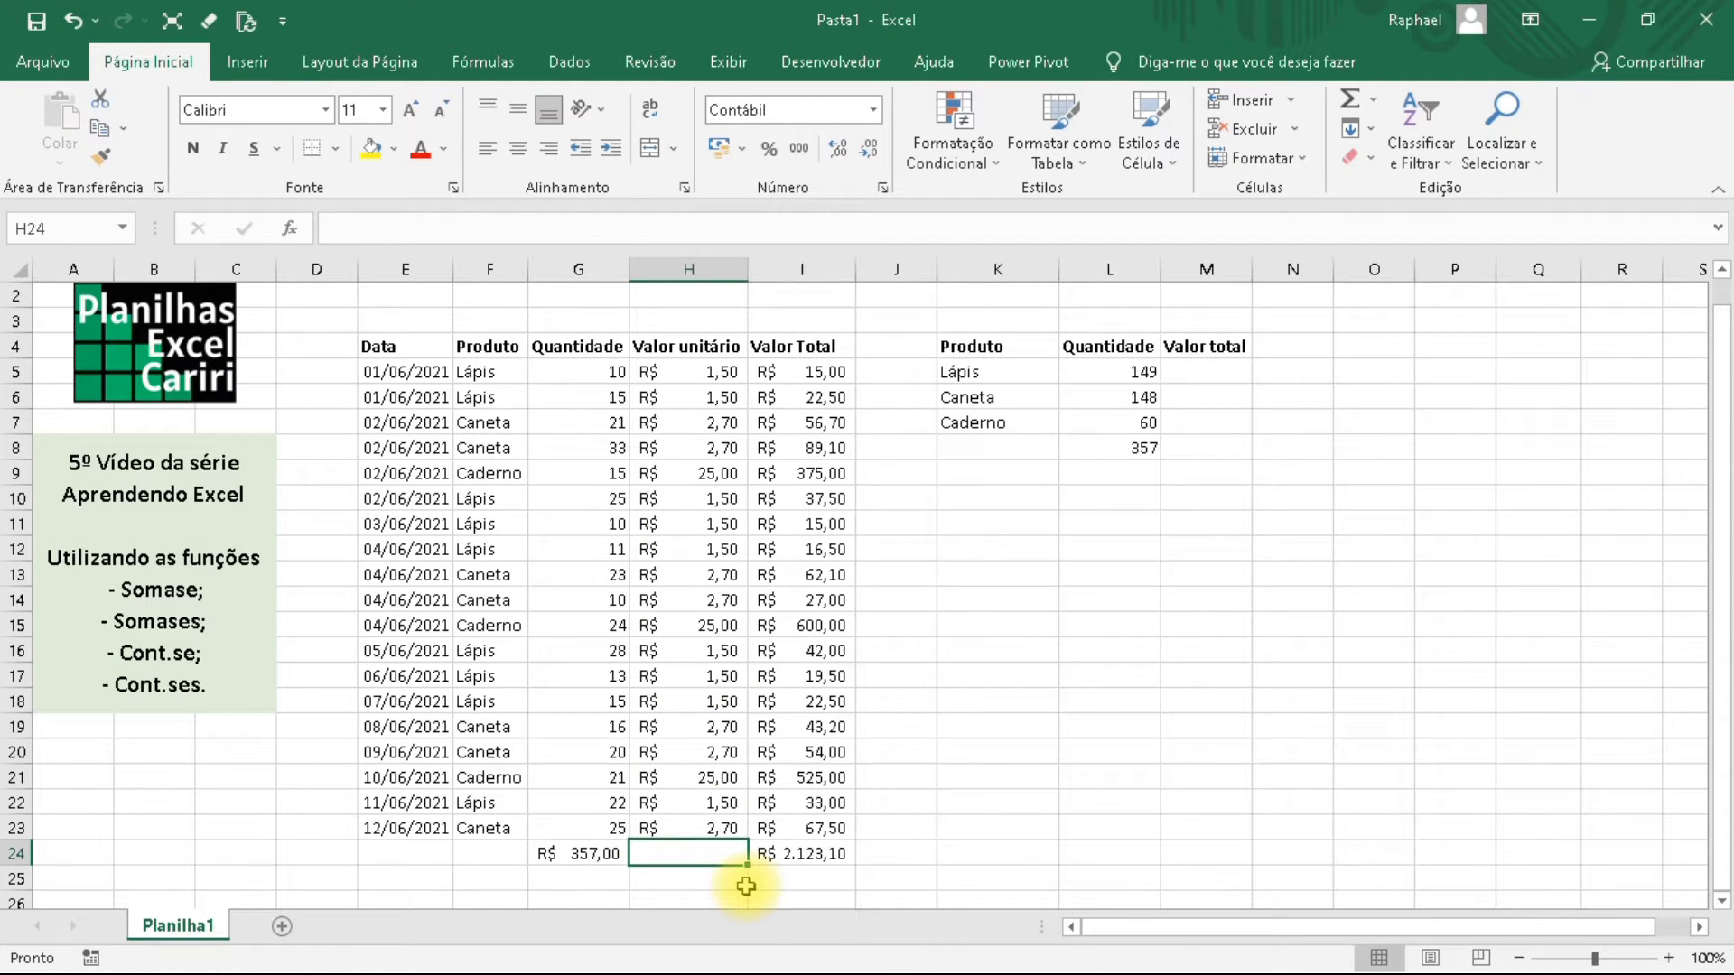
Copy the general number format of G23 onto the quantity total in G24 with Format Painter.
{"action": "left_click", "coordinate": [578, 858]}
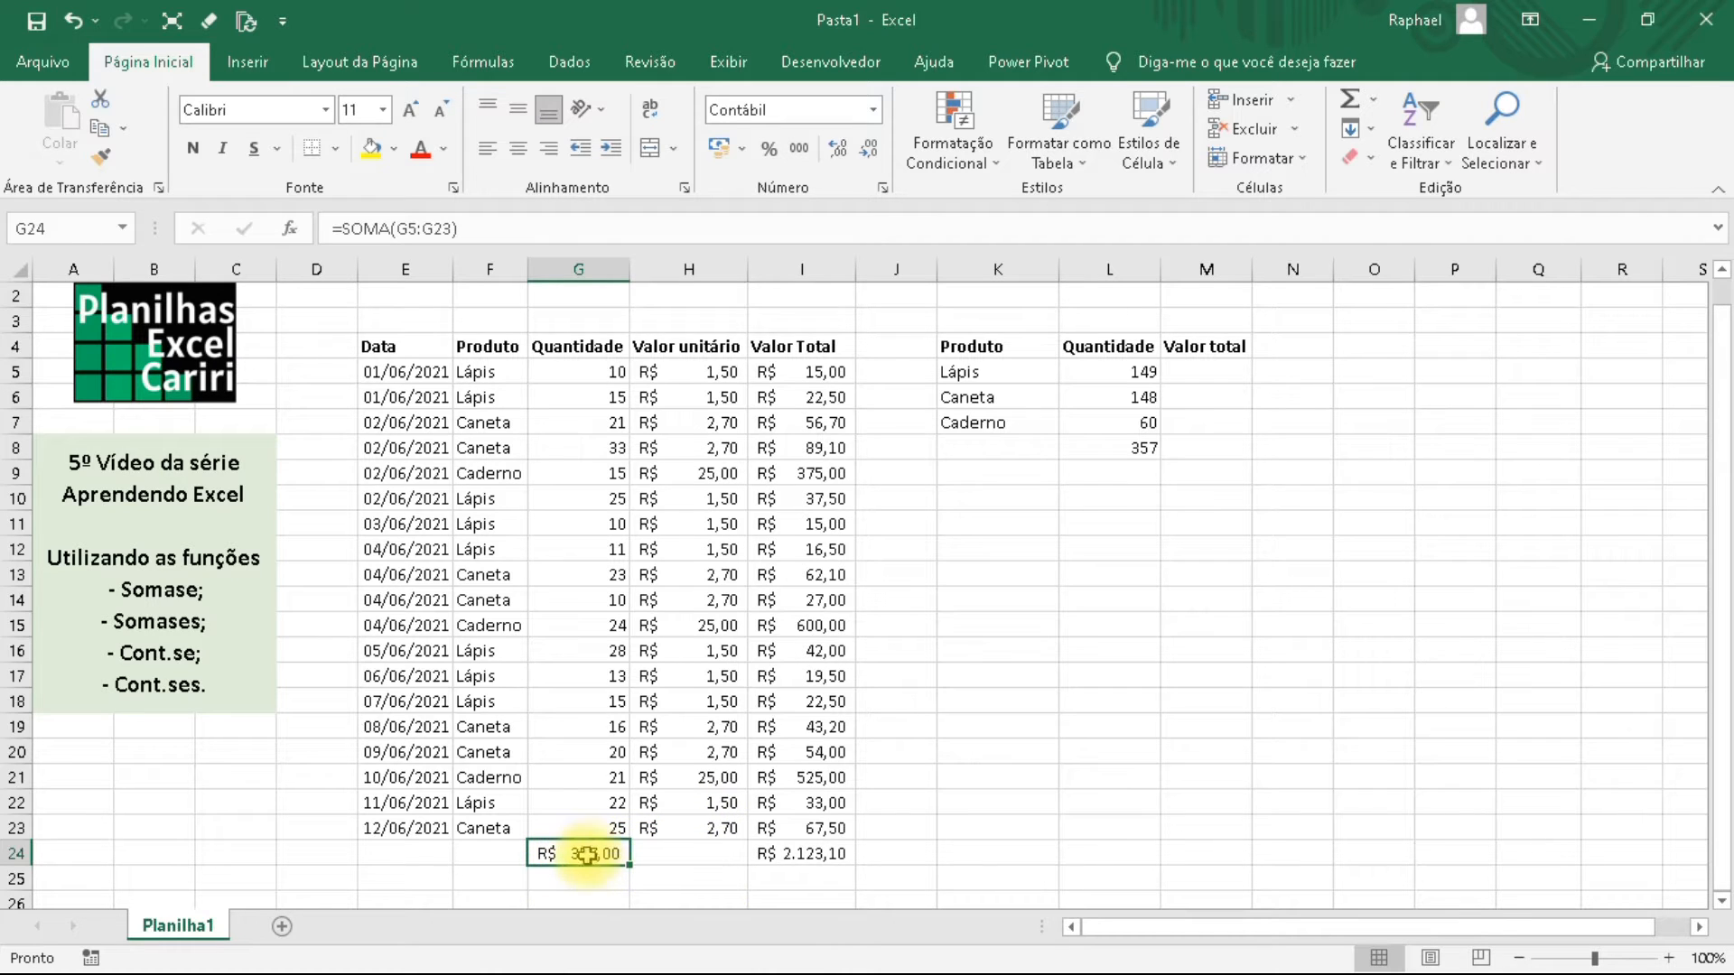
{"action": "left_click", "coordinate": [588, 822]}
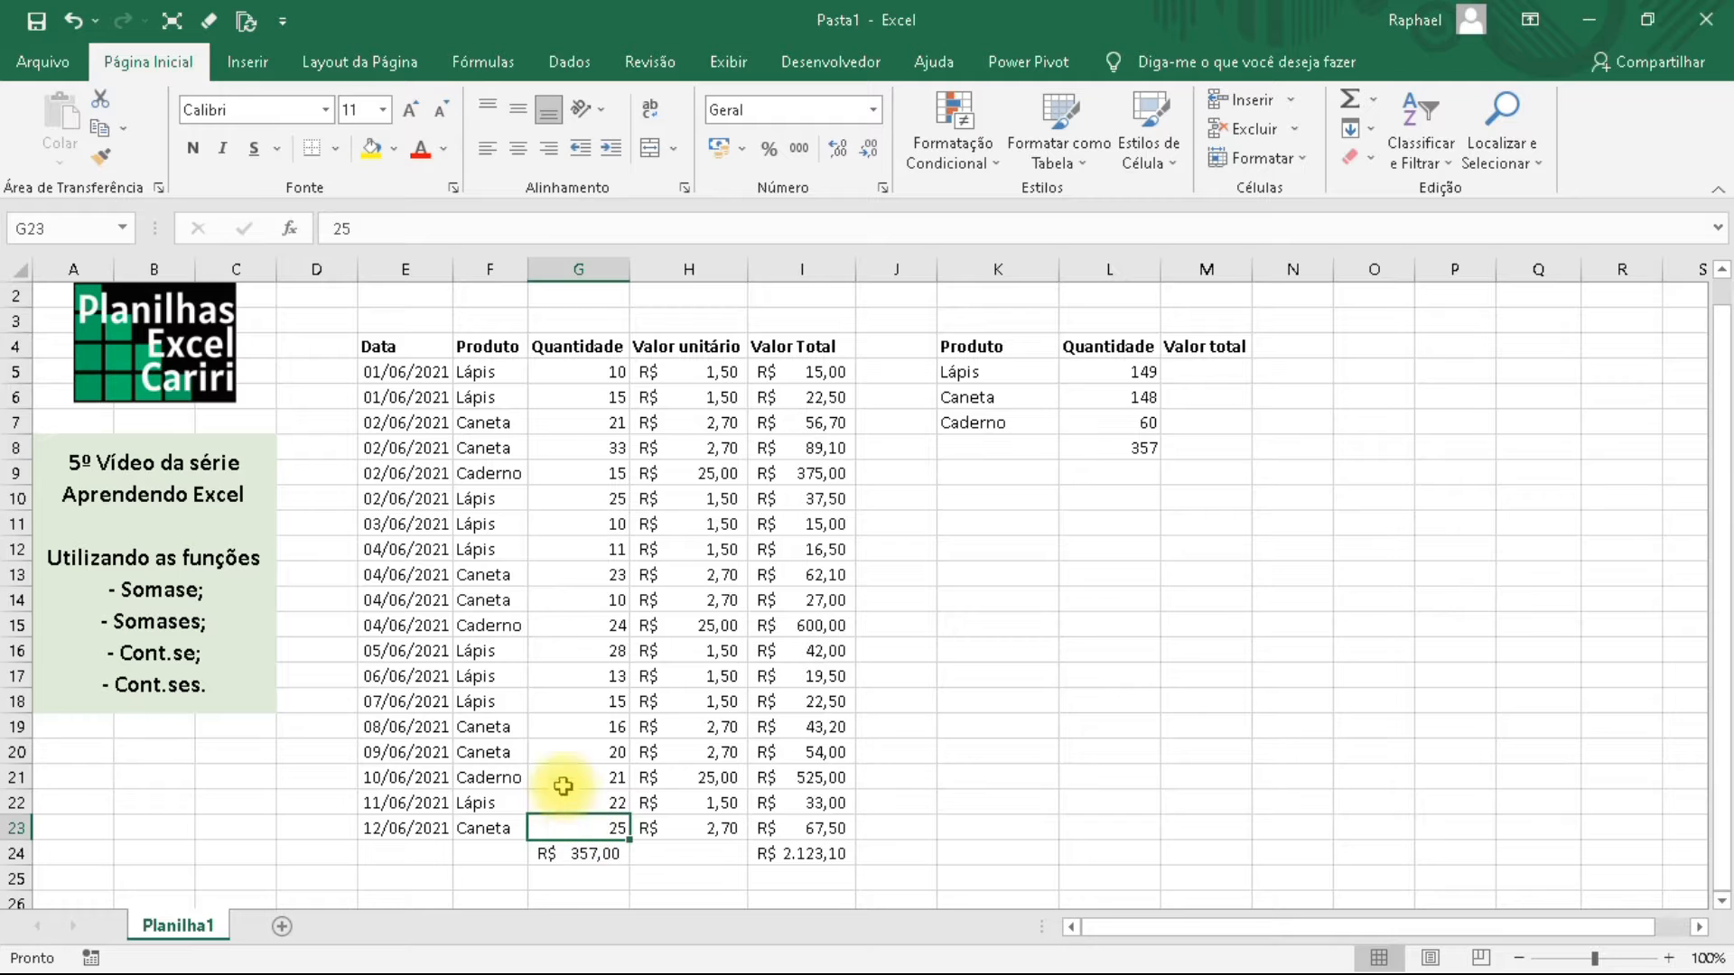
{"action": "left_click", "coordinate": [102, 163]}
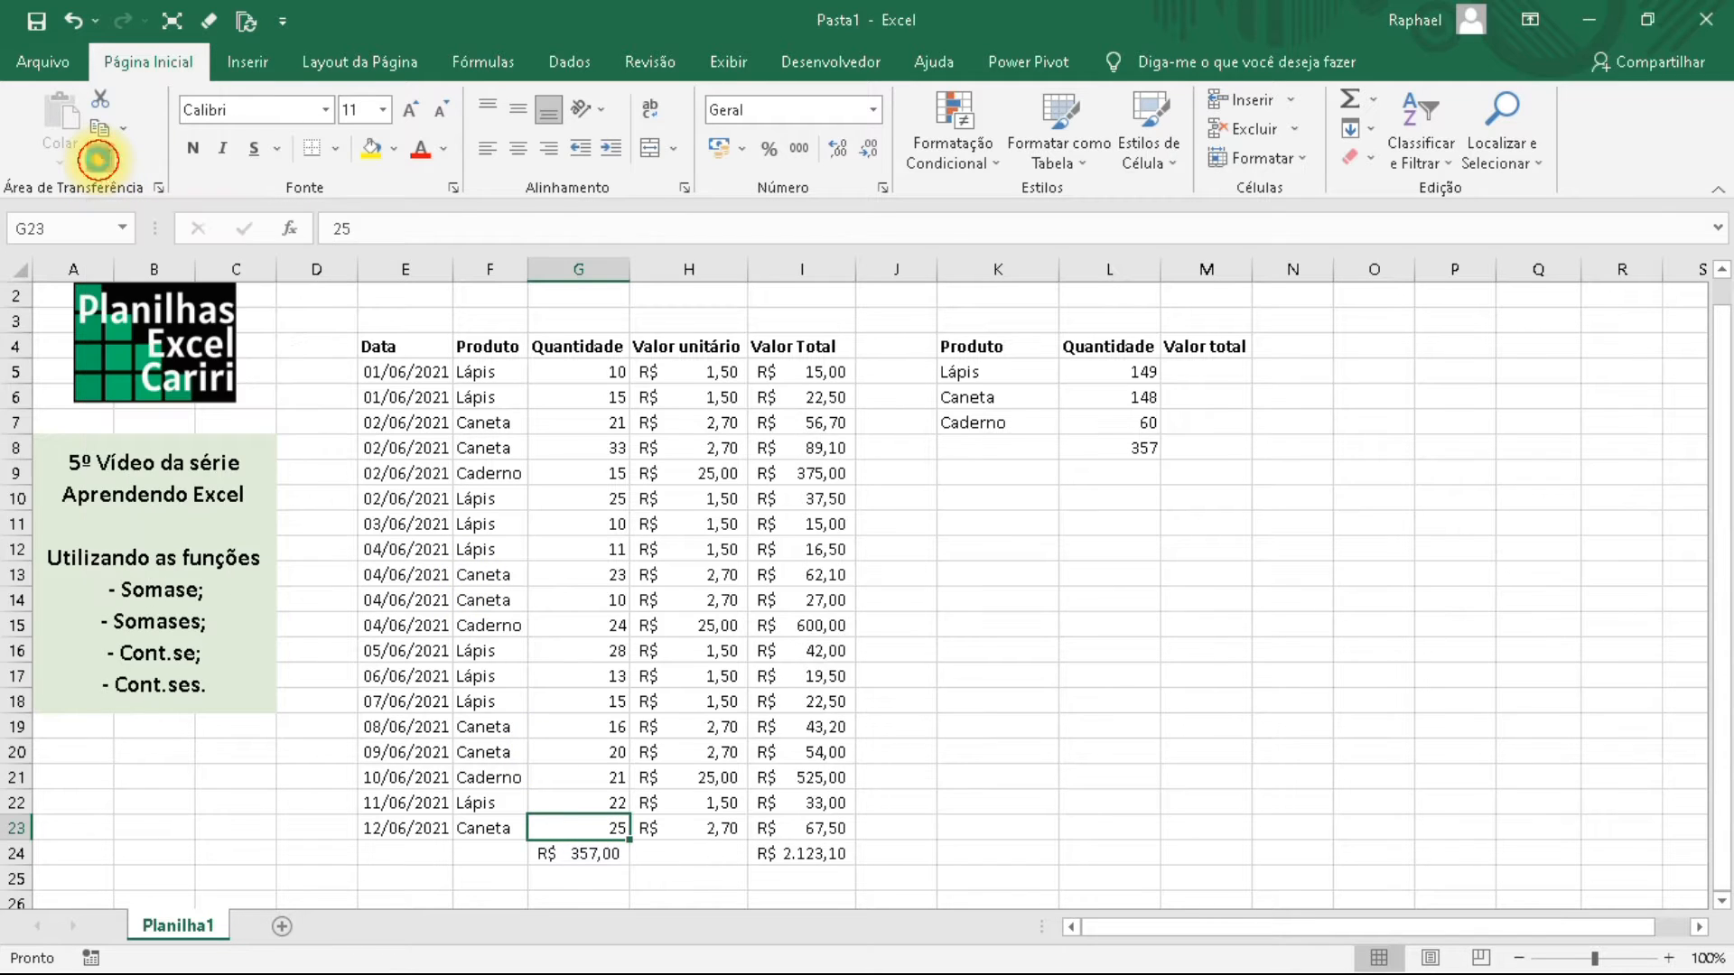
{"action": "left_click", "coordinate": [587, 857]}
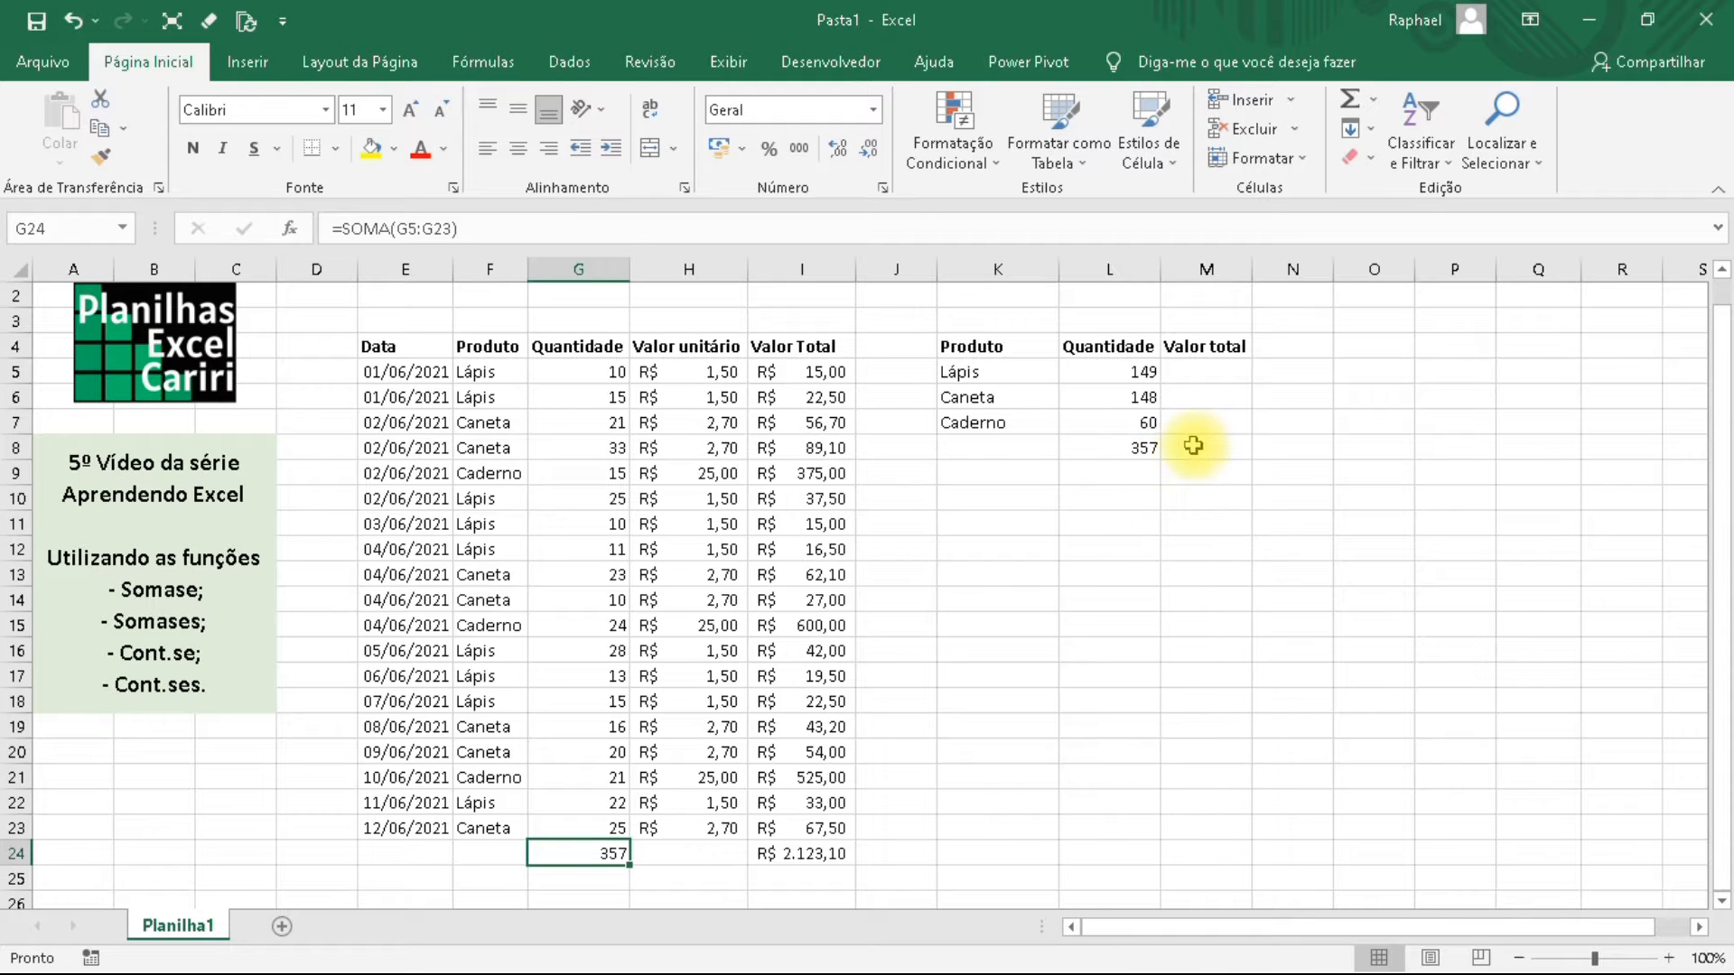
Enter =SOMASE(F:F;K5;I:I) in M5 to total the sales value for Lápis.
{"action": "scroll", "coordinate": [1194, 448], "scroll_direction": "up", "scroll_amount": 1}
{"action": "left_click", "coordinate": [1207, 399]}
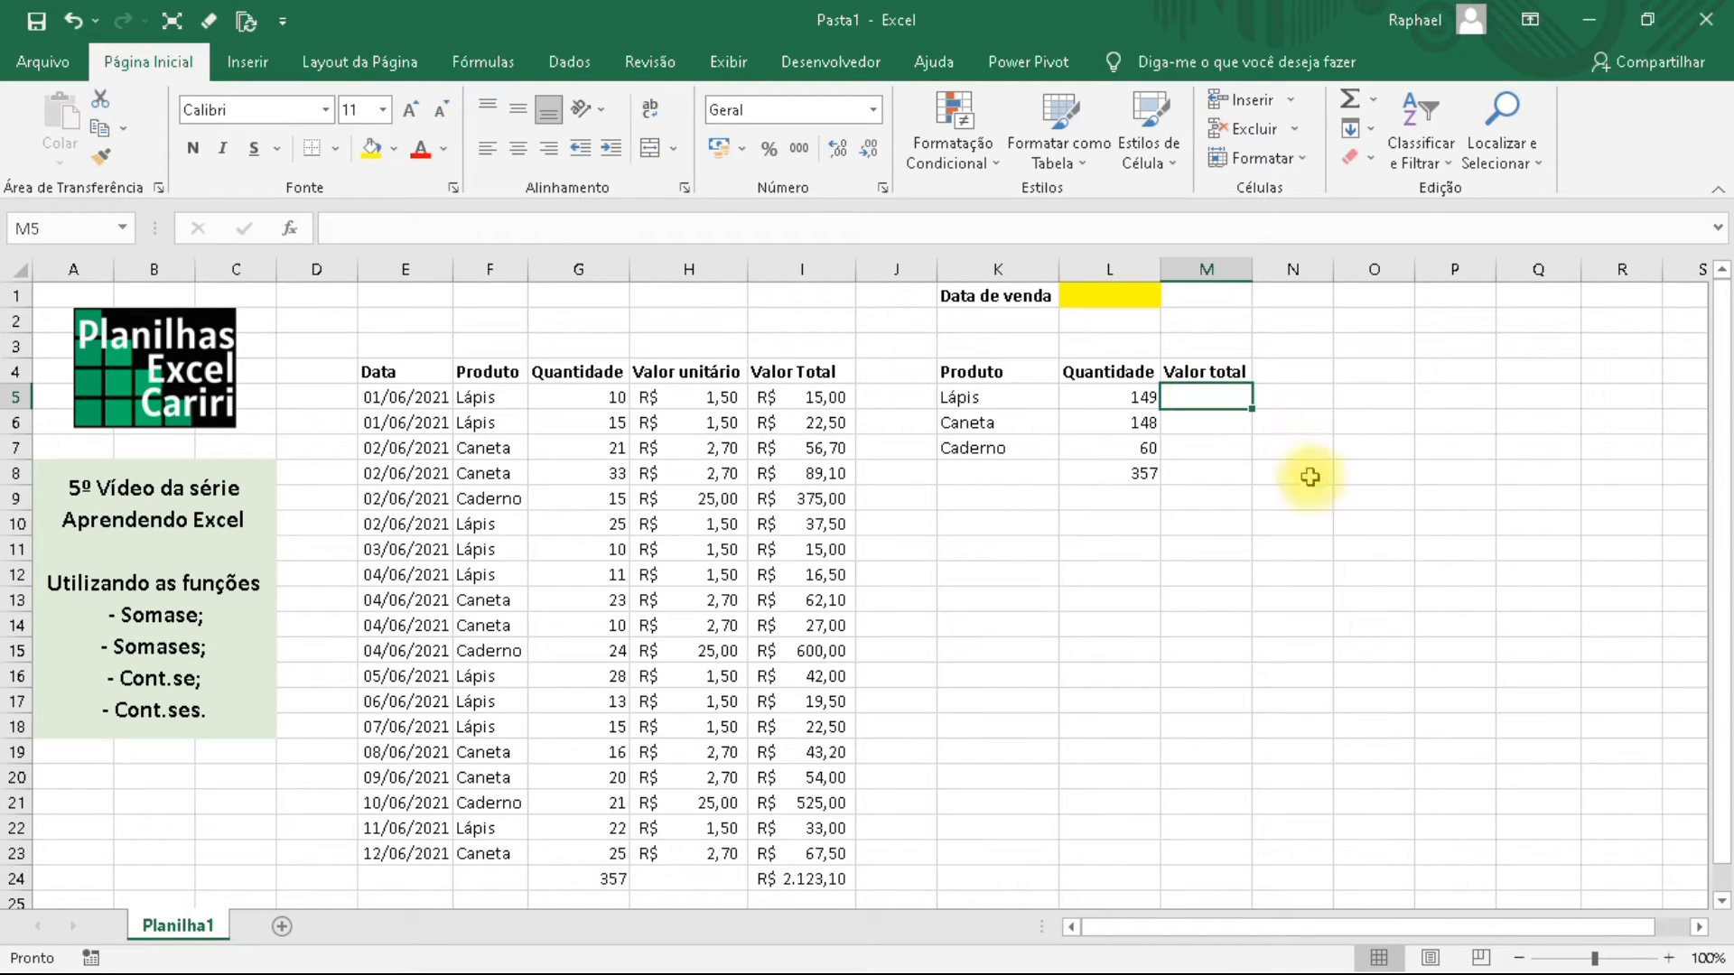
{"action": "type", "text": "="}
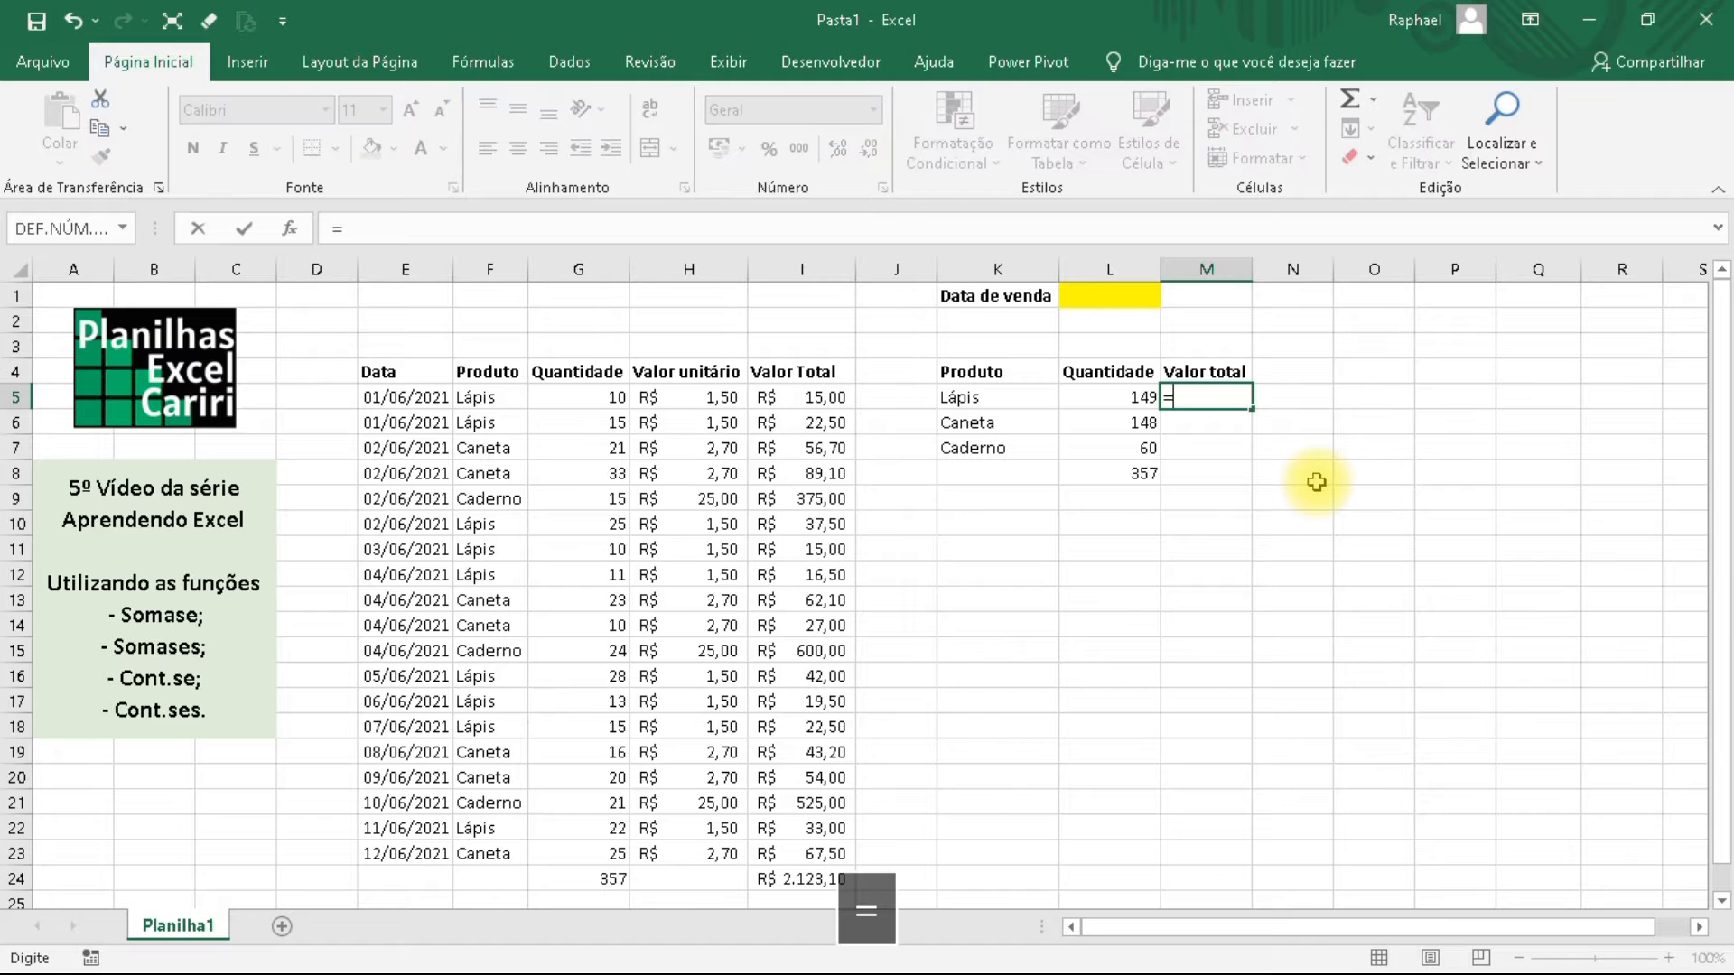
{"action": "type", "text": "somase("}
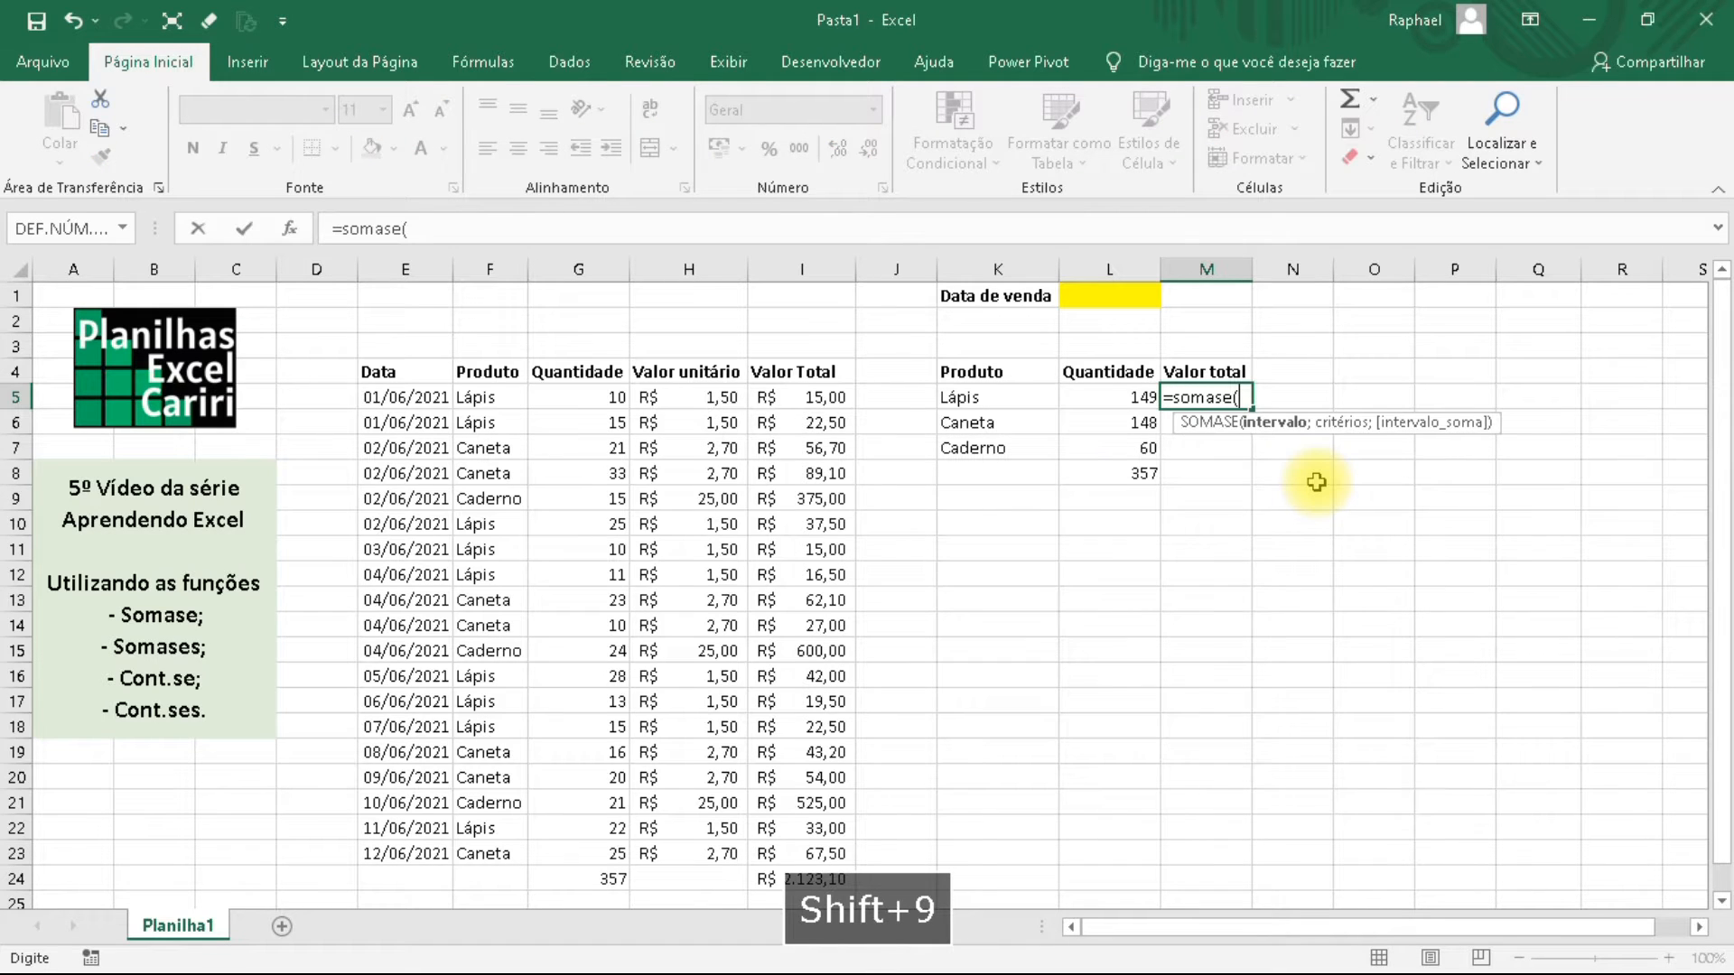
{"action": "left_click", "coordinate": [488, 269]}
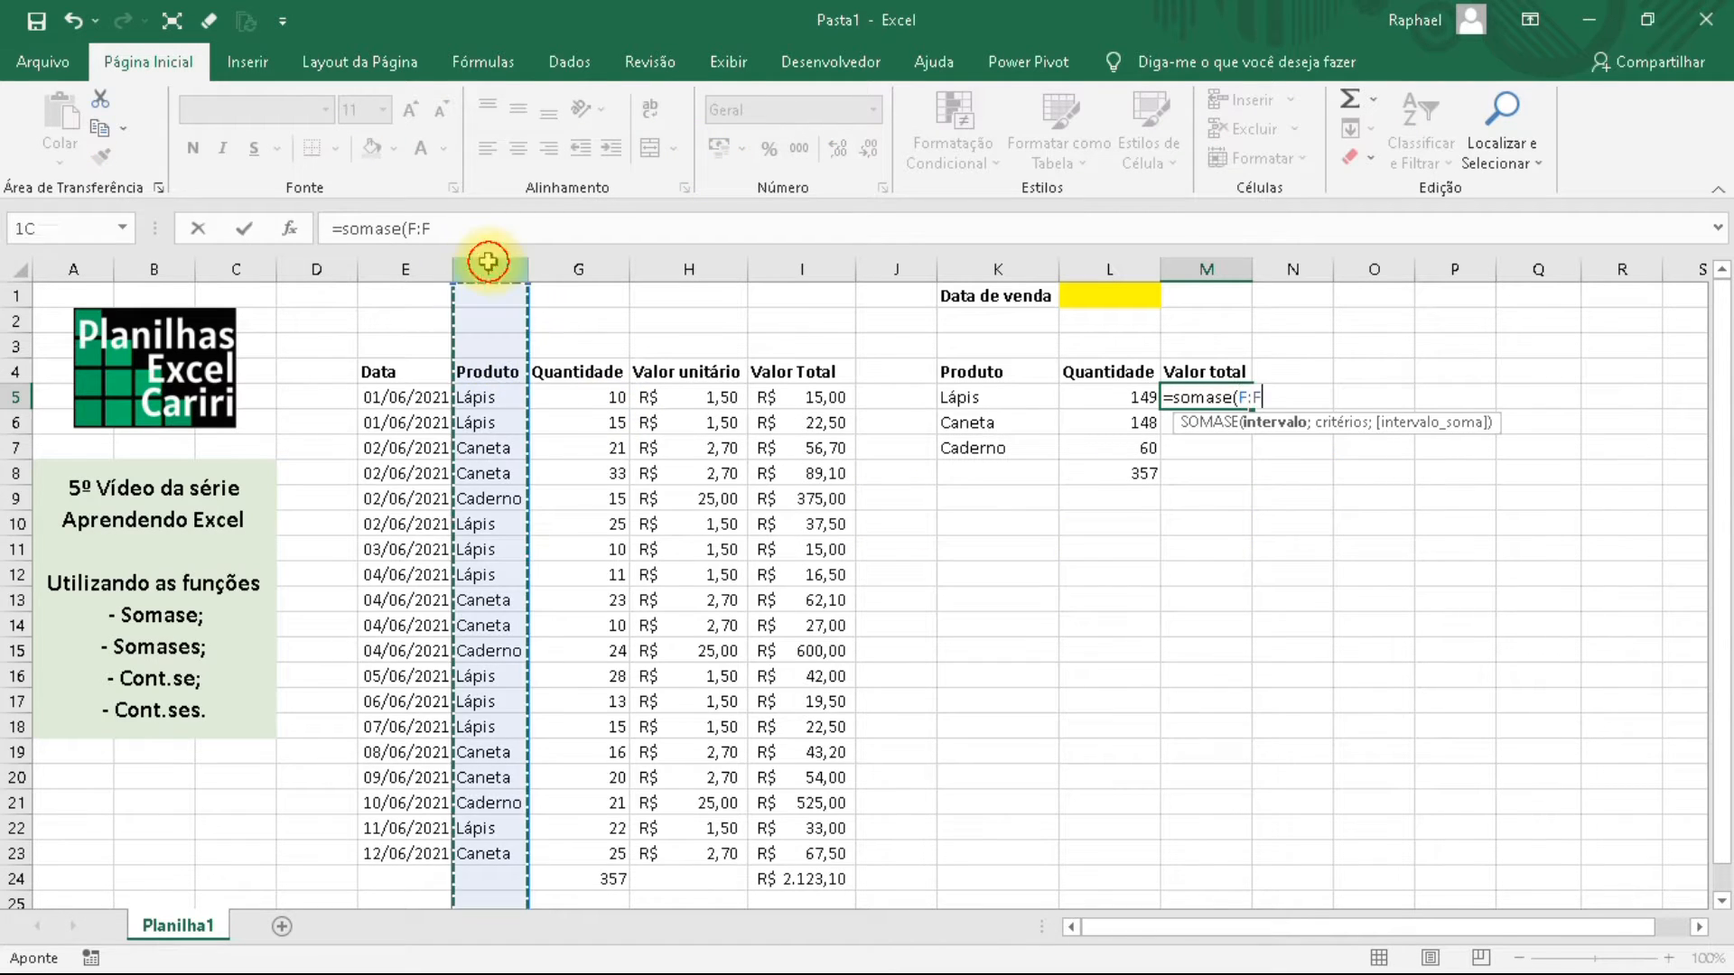
{"action": "type", "text": ";"}
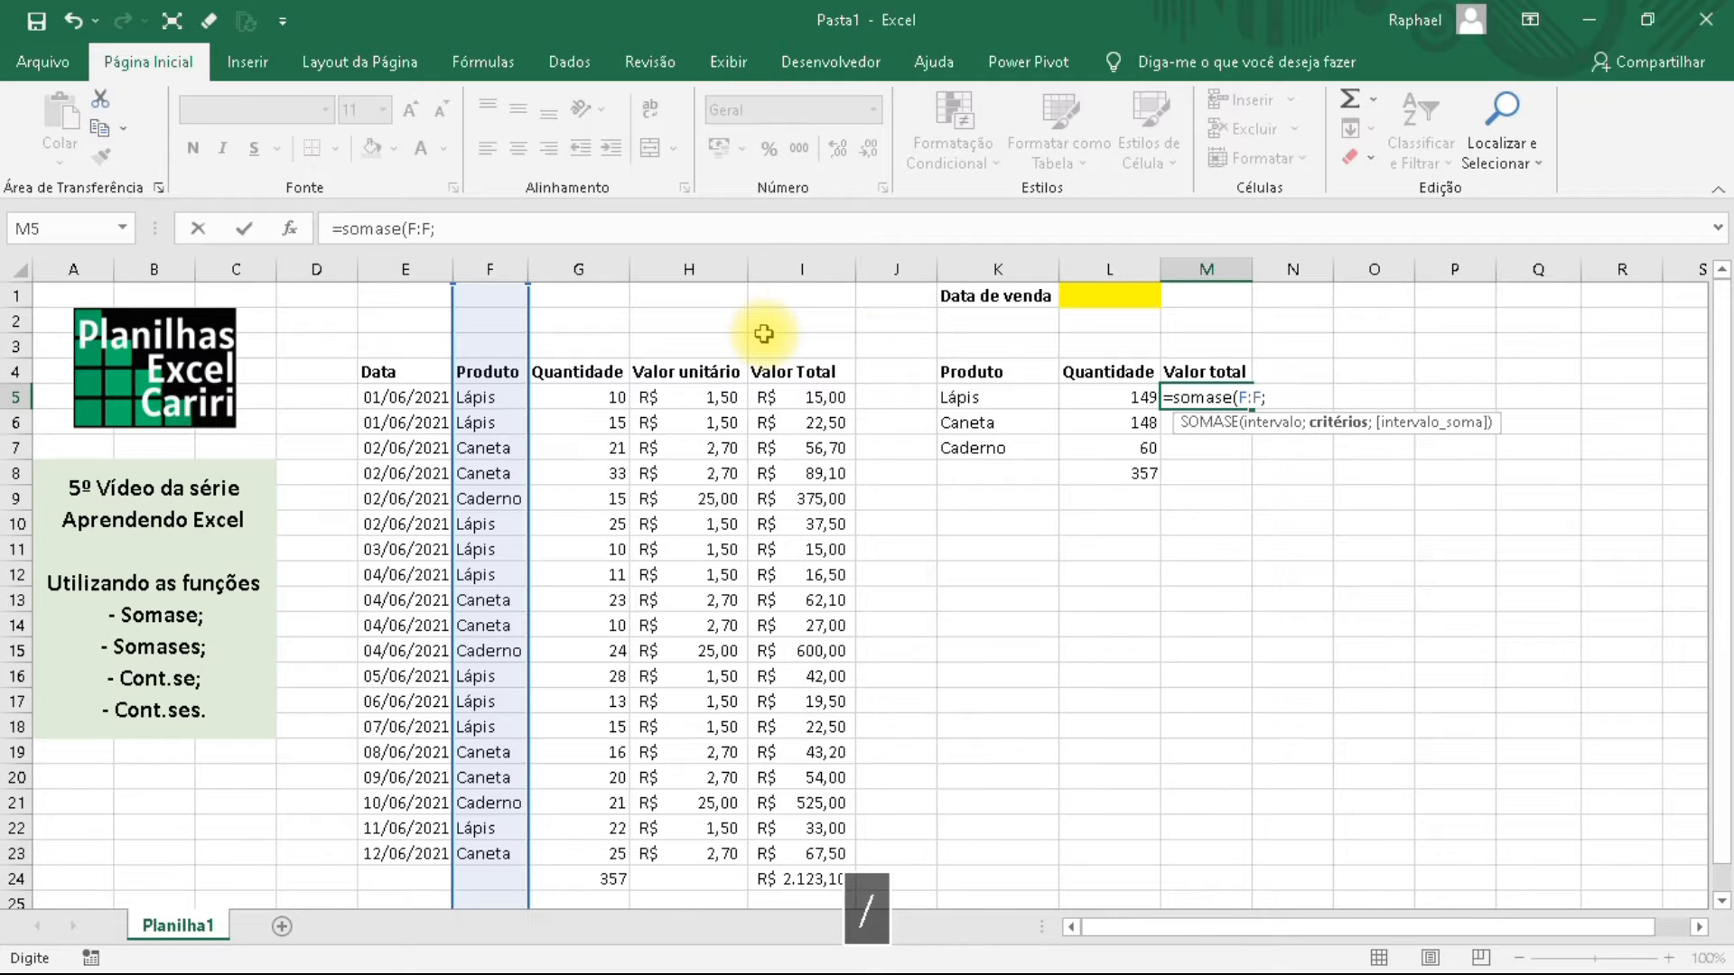
{"action": "left_click", "coordinate": [1008, 395]}
{"action": "type", "text": ";"}
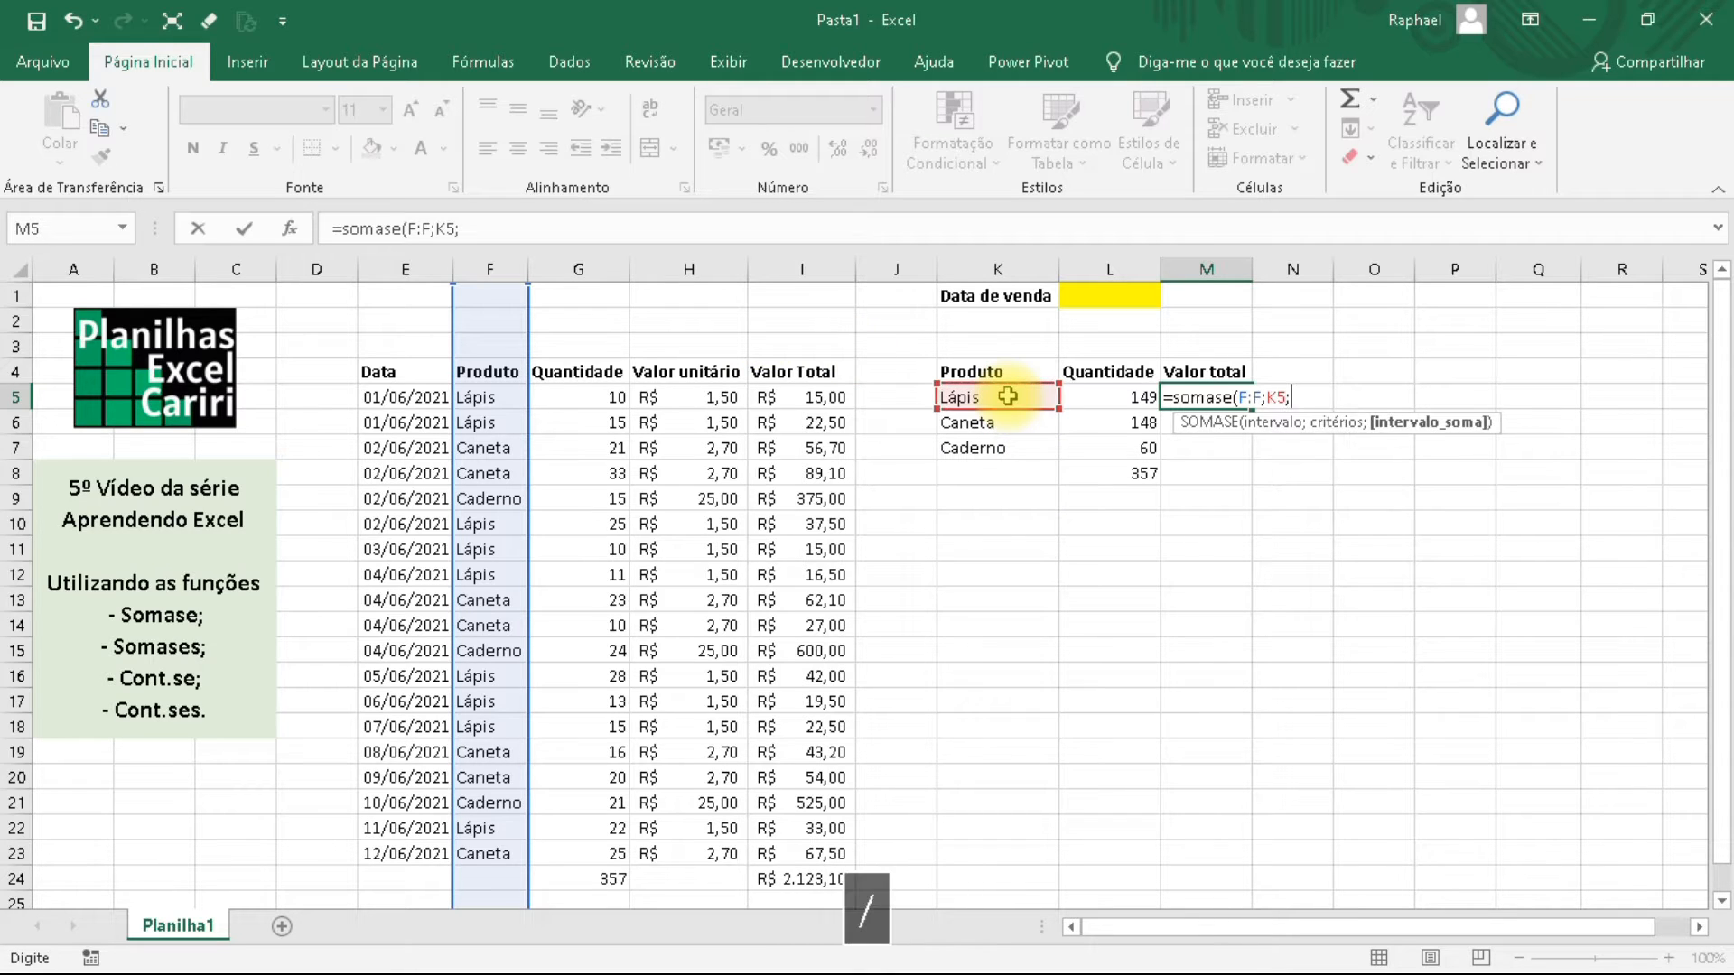
{"action": "left_click", "coordinate": [806, 264]}
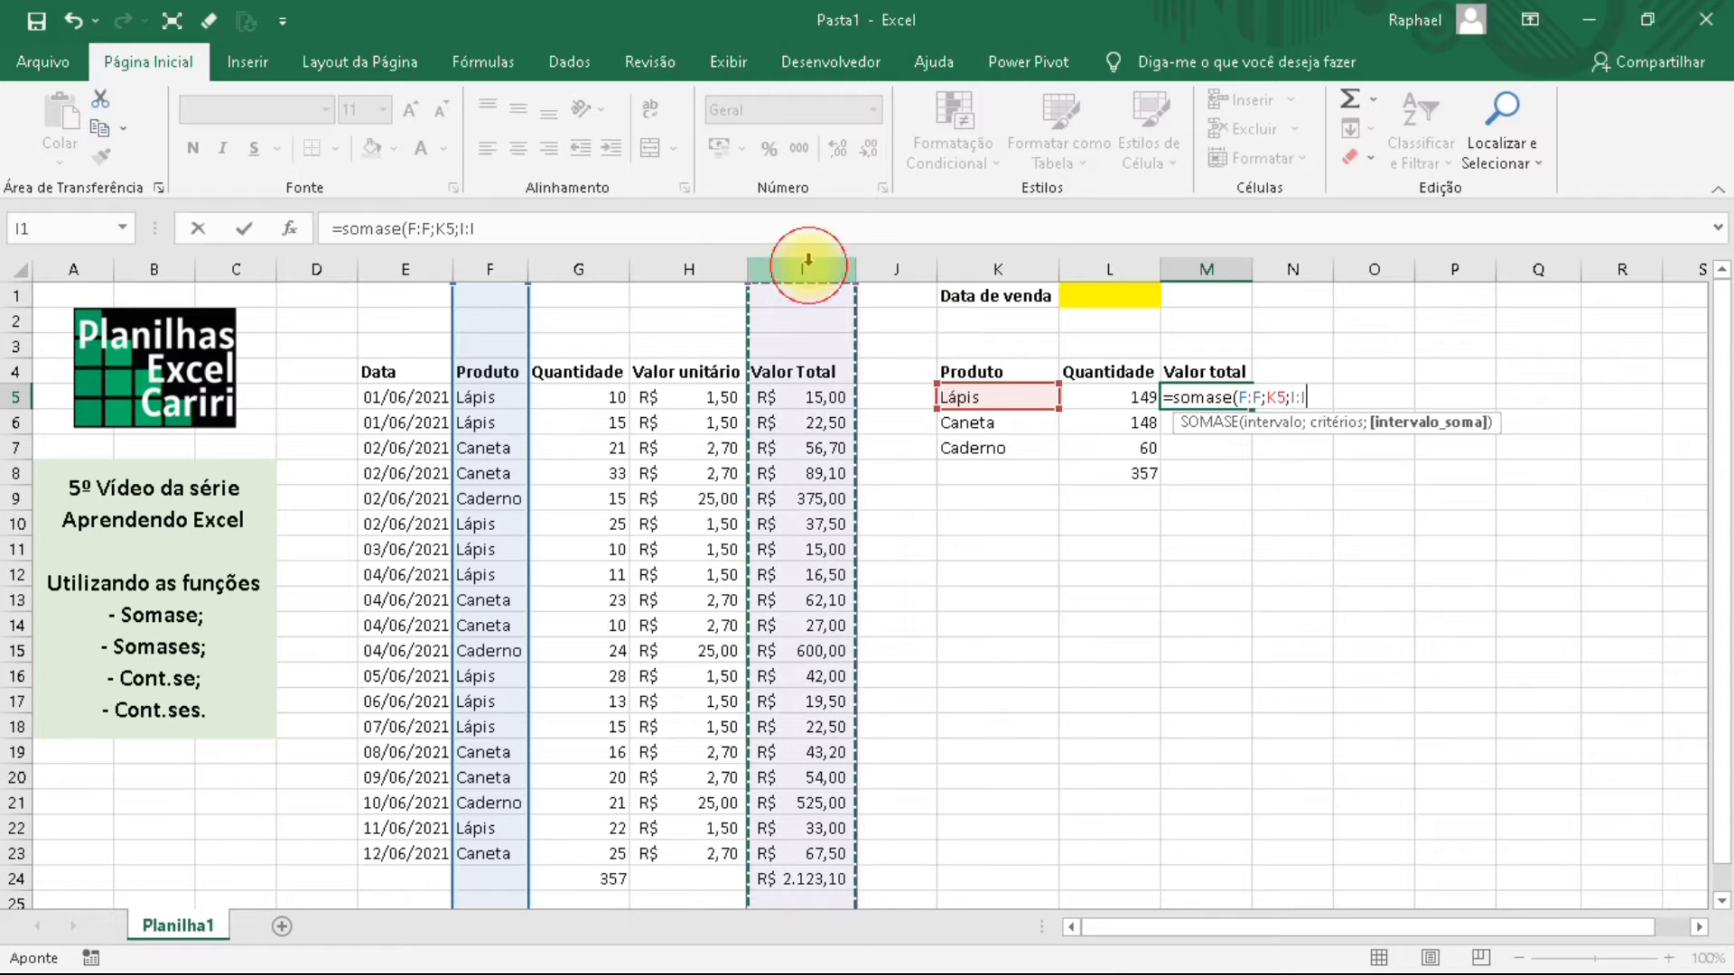
{"action": "type", "text": ")"}
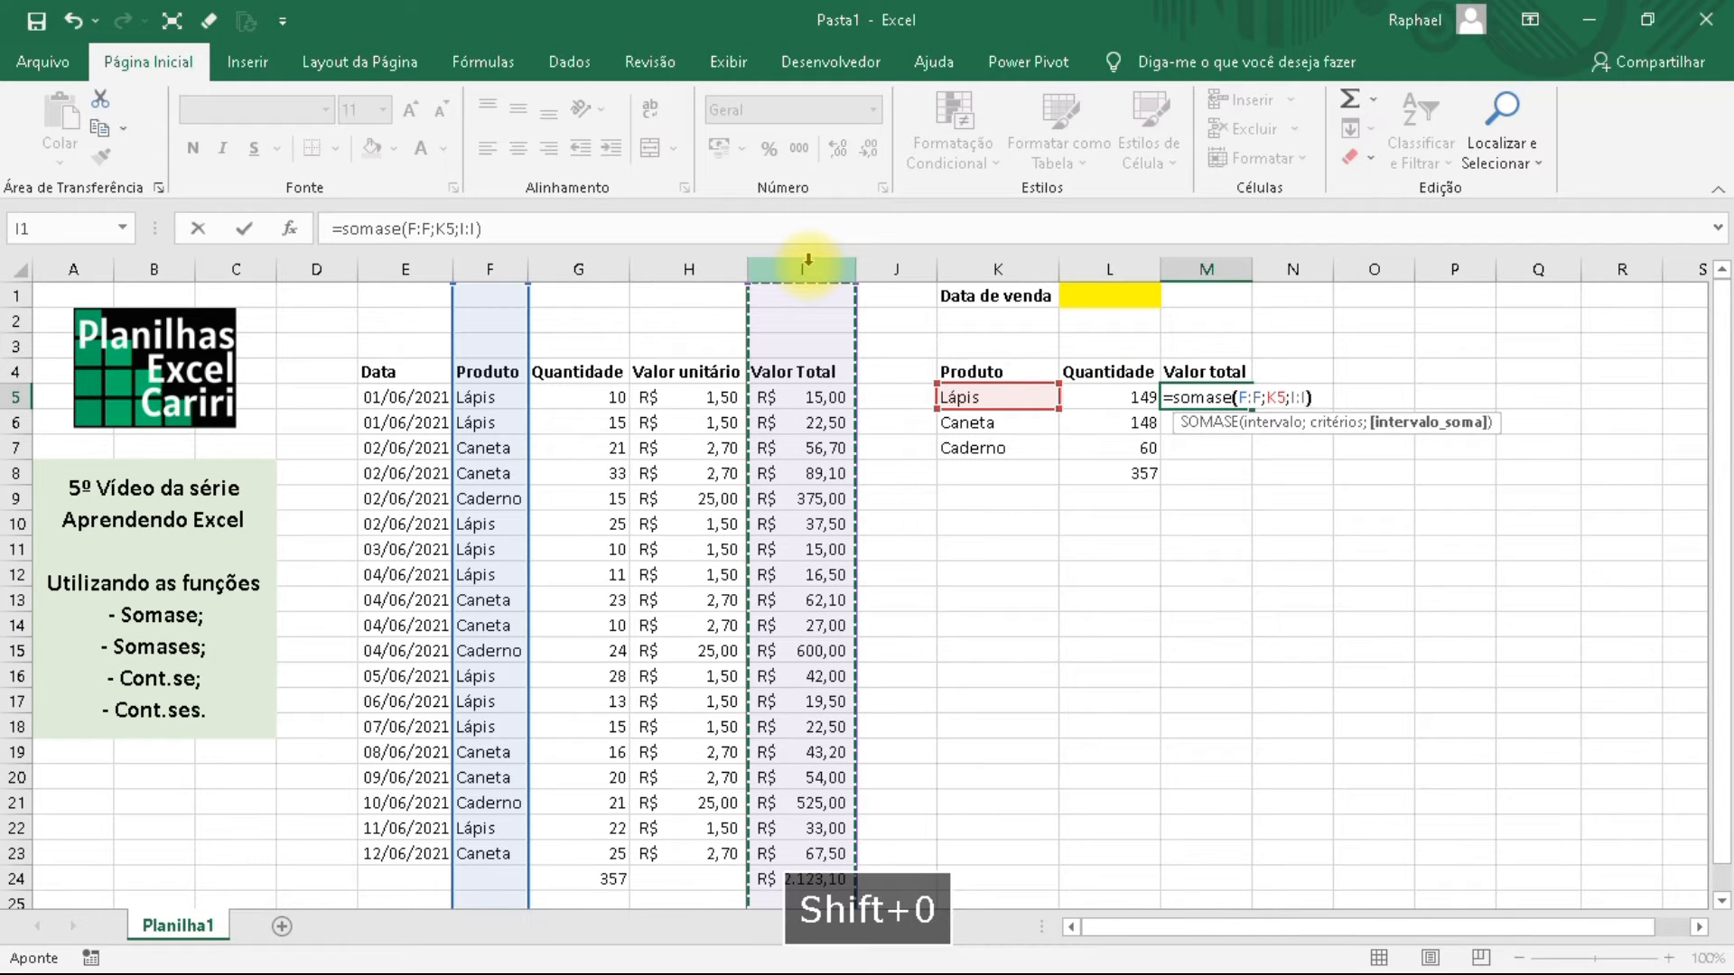
{"action": "key", "text": "Return"}
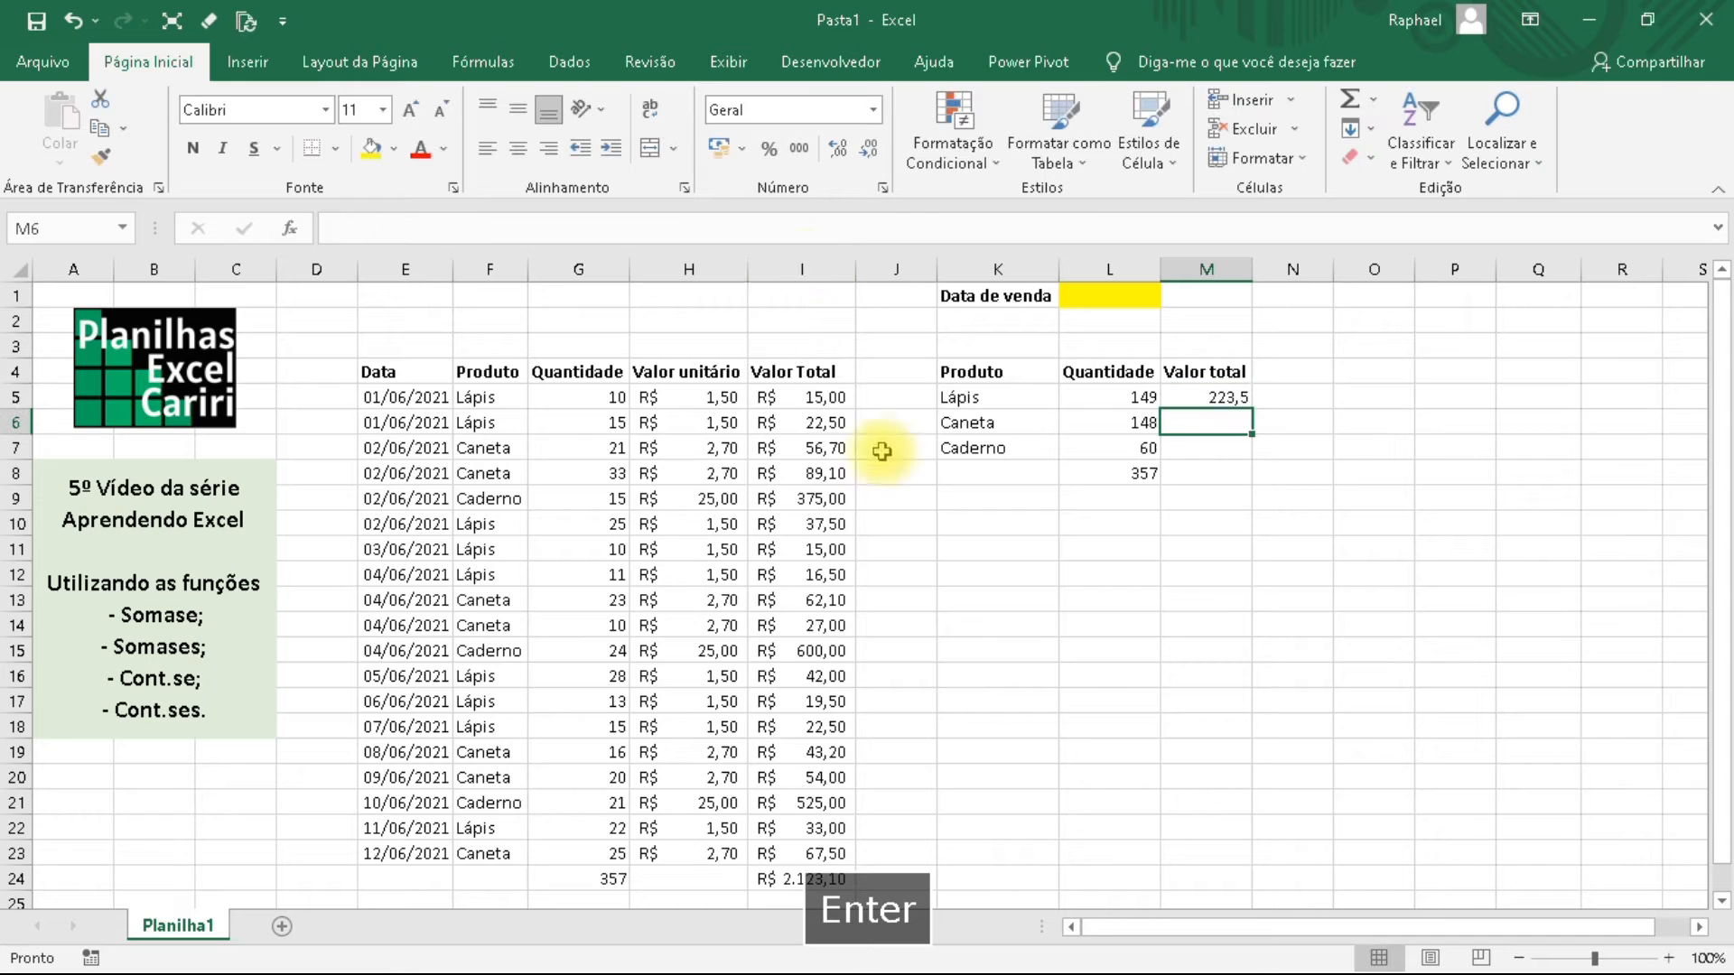
Copy the accounting format of I5 onto the Lápis total in M5 with Format Painter.
{"action": "left_click", "coordinate": [1207, 392]}
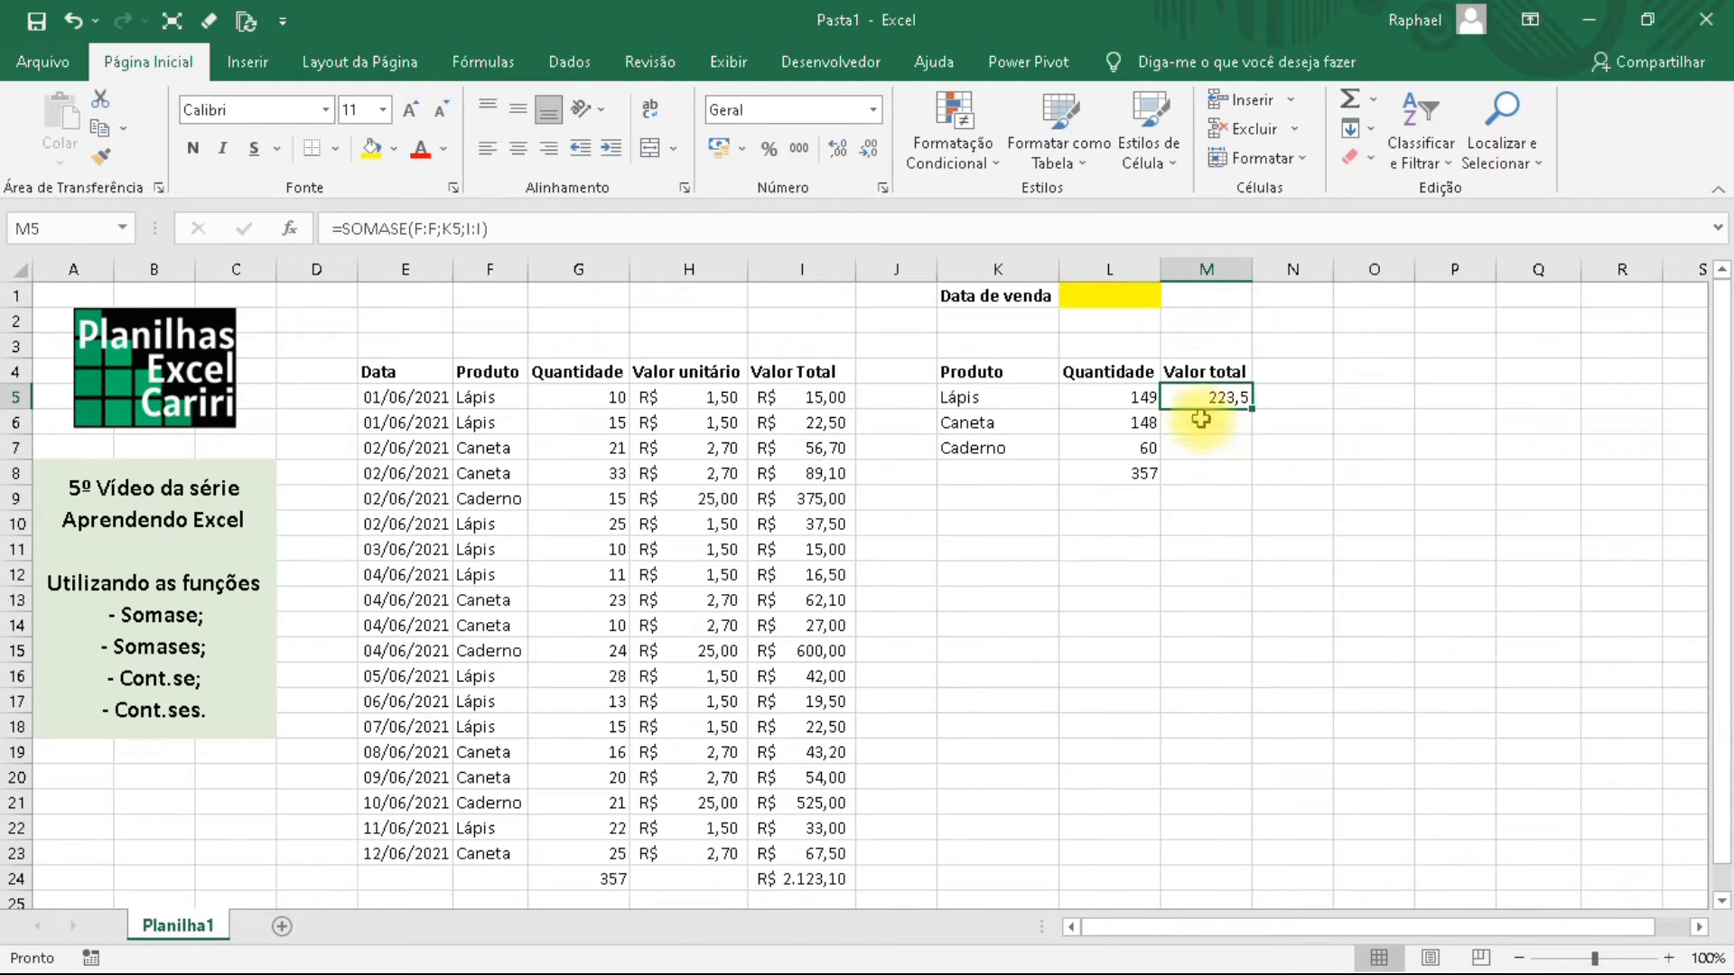
{"action": "left_click", "coordinate": [802, 398]}
{"action": "left_click", "coordinate": [103, 159]}
{"action": "left_click", "coordinate": [1207, 398]}
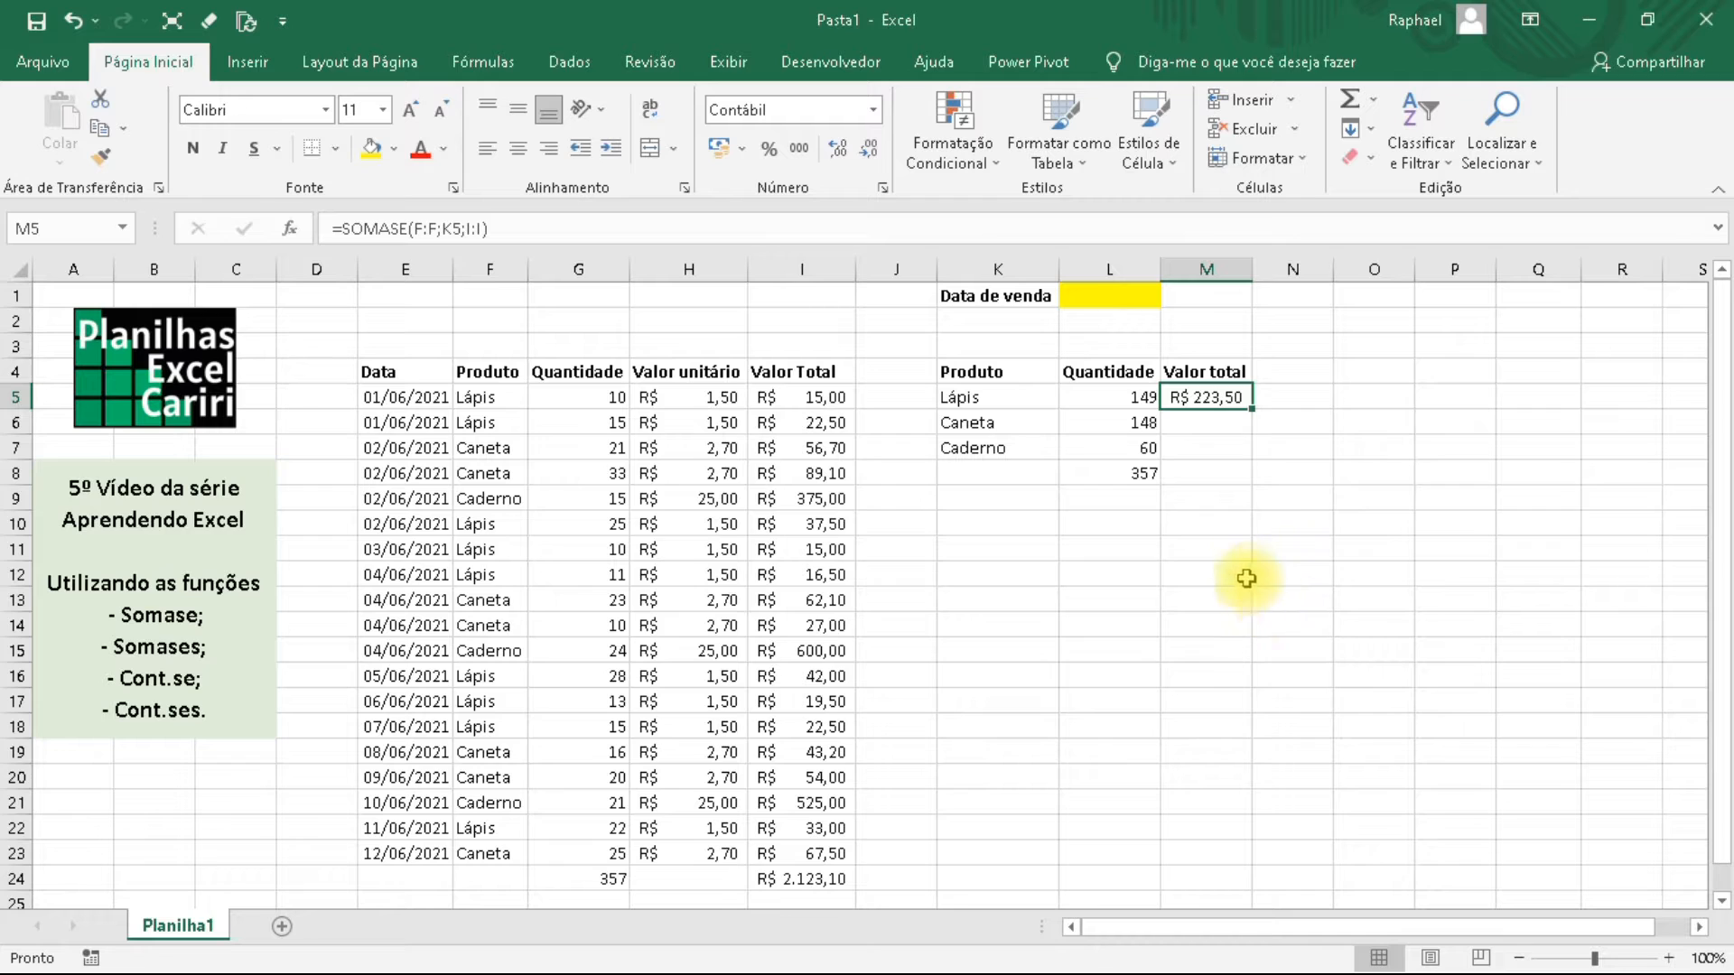
Fill the M5 formula down to M7 and autofit the width of column M.
{"action": "left_click_drag", "start_coordinate": [1252, 409], "coordinate": [1253, 454]}
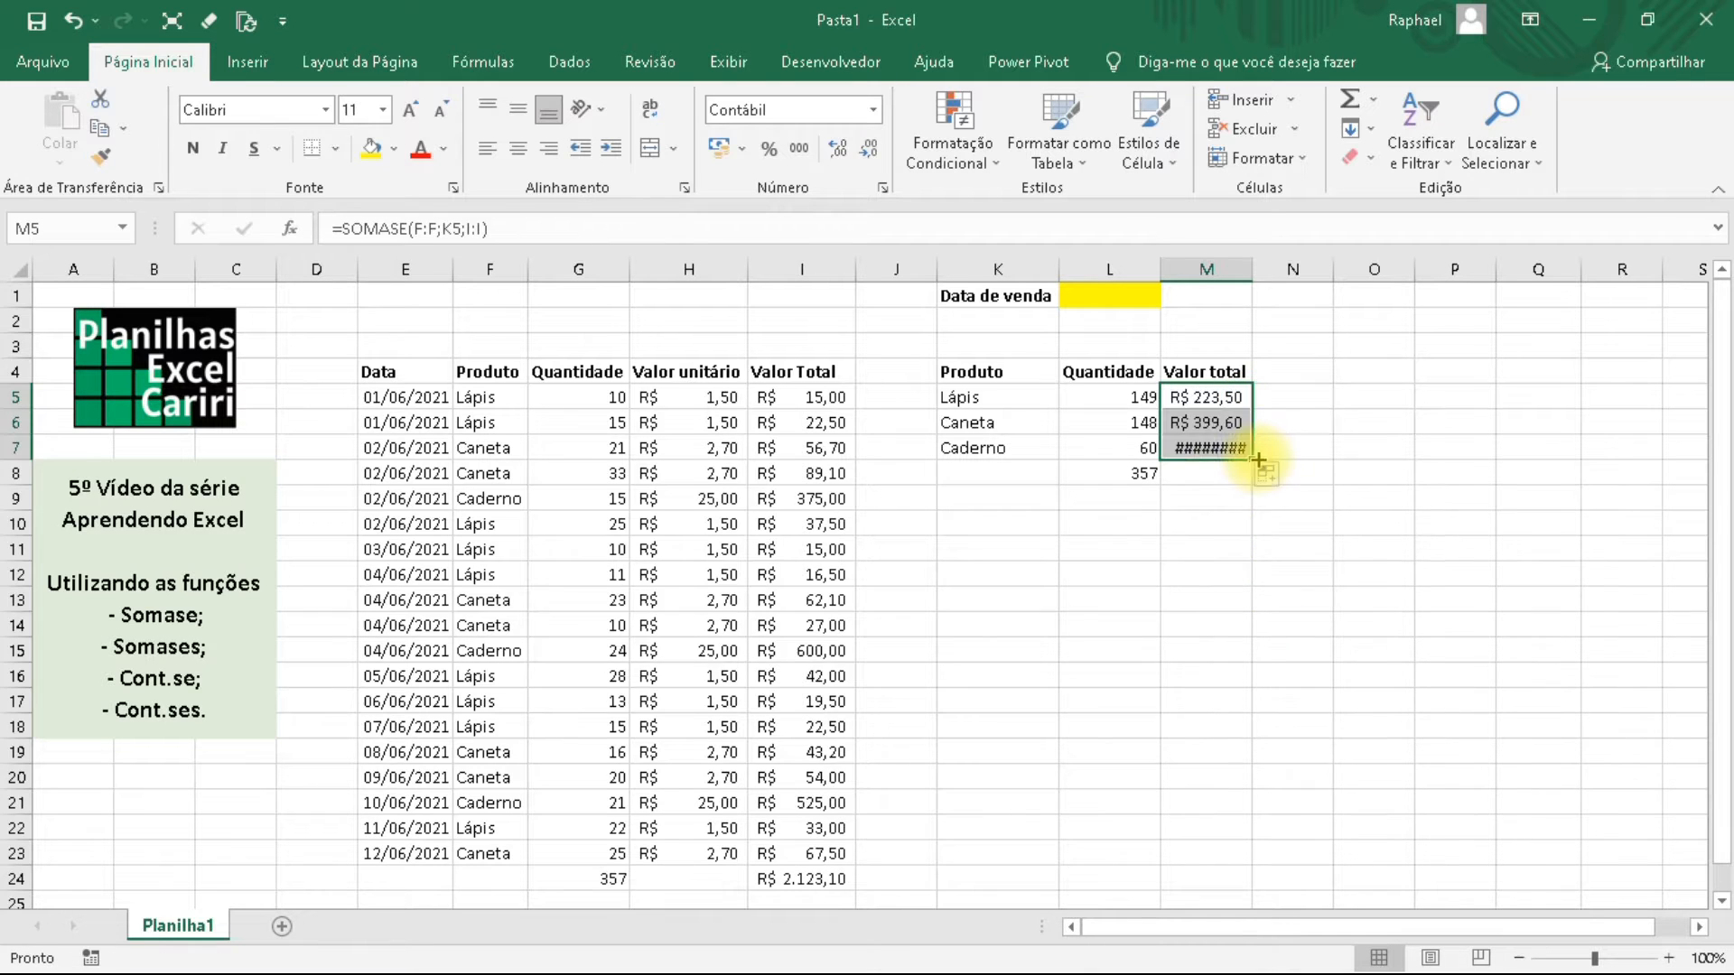
{"action": "double_click", "coordinate": [1250, 270]}
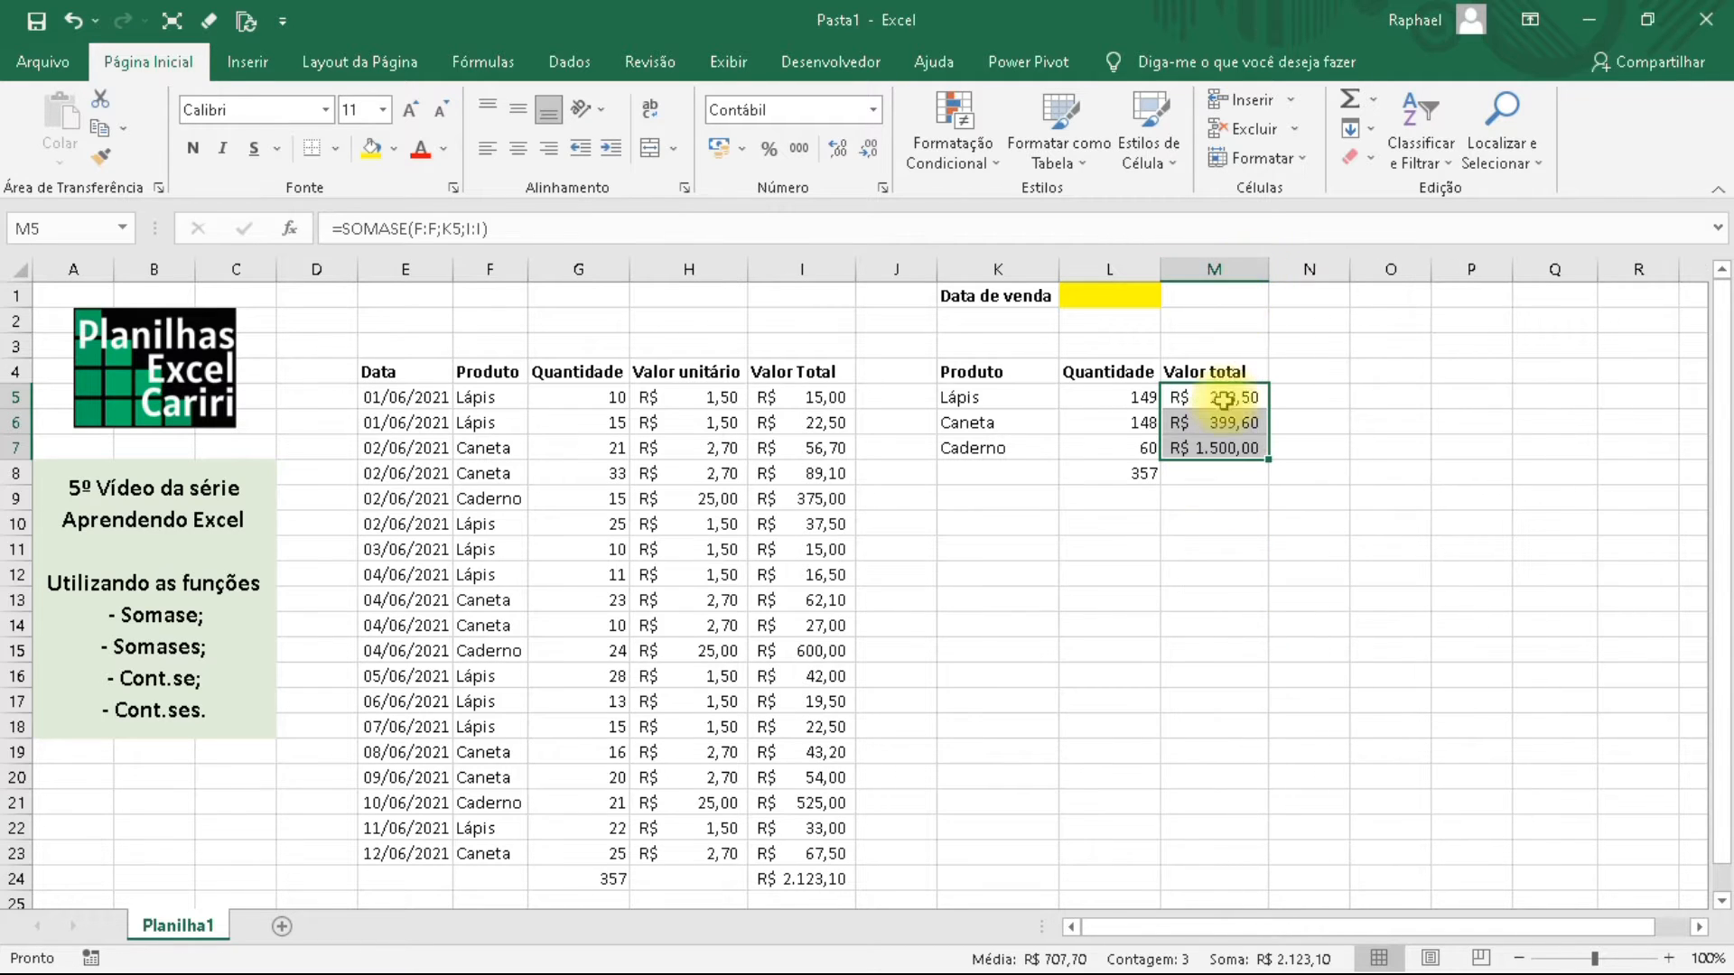
Sum the product totals in M8 with =SOMA(M5:M7).
{"action": "left_click", "coordinate": [1201, 476]}
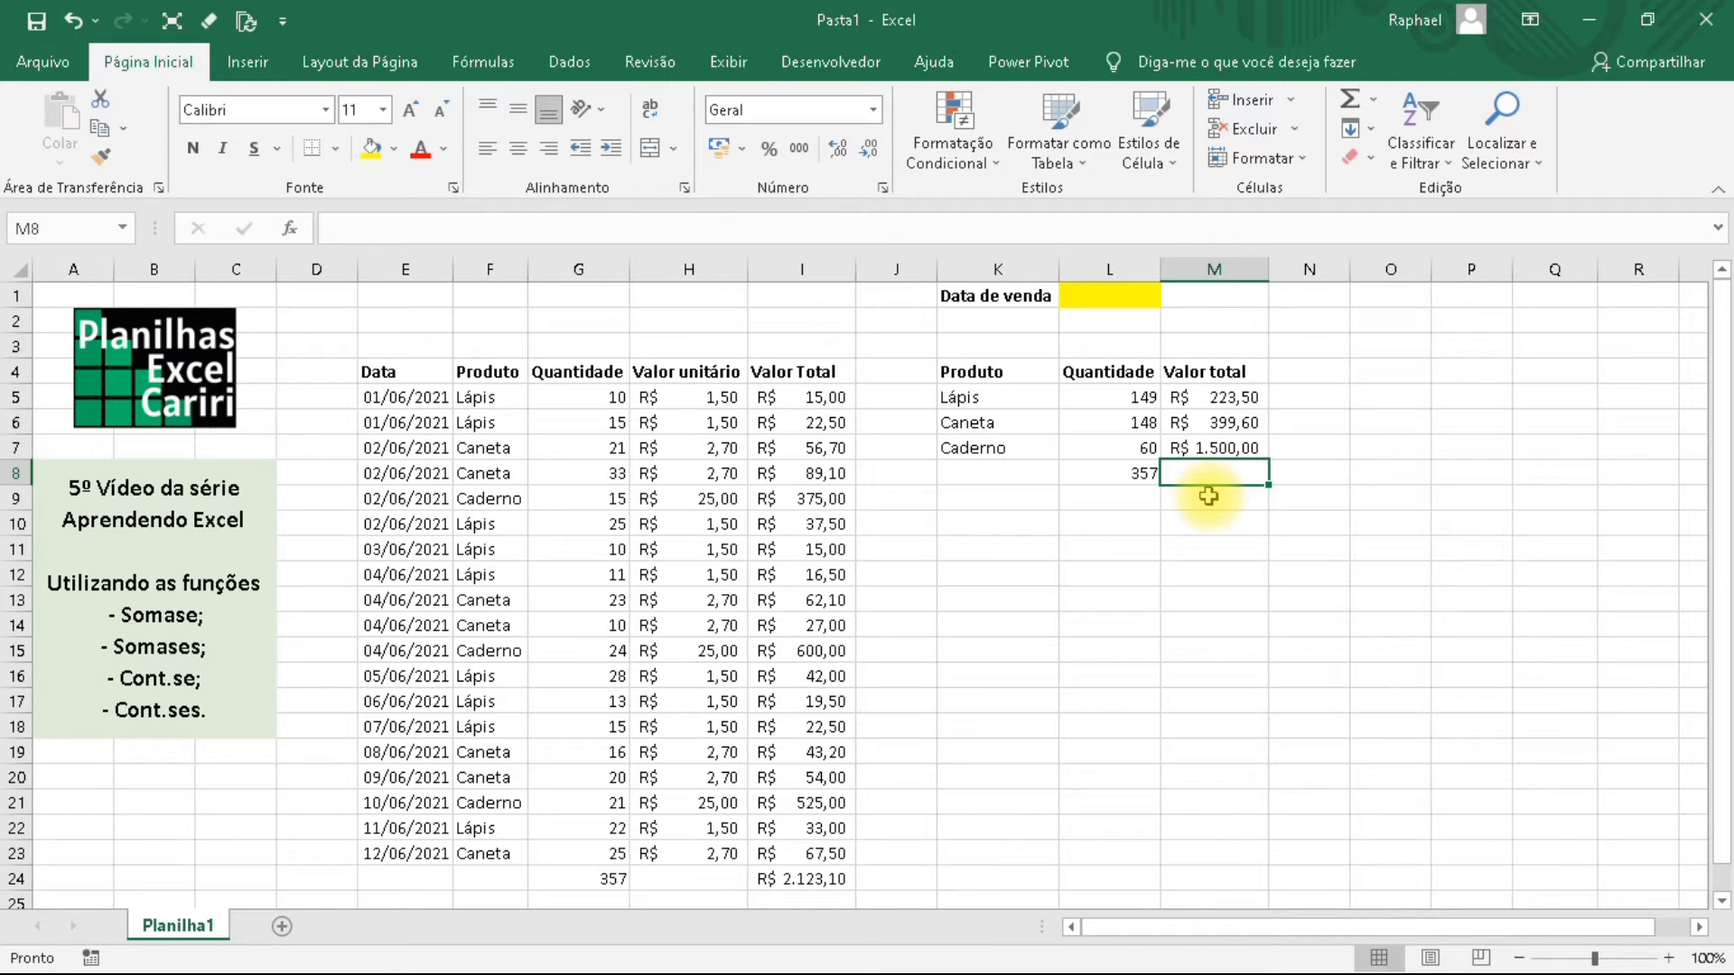
{"action": "type", "text": "="}
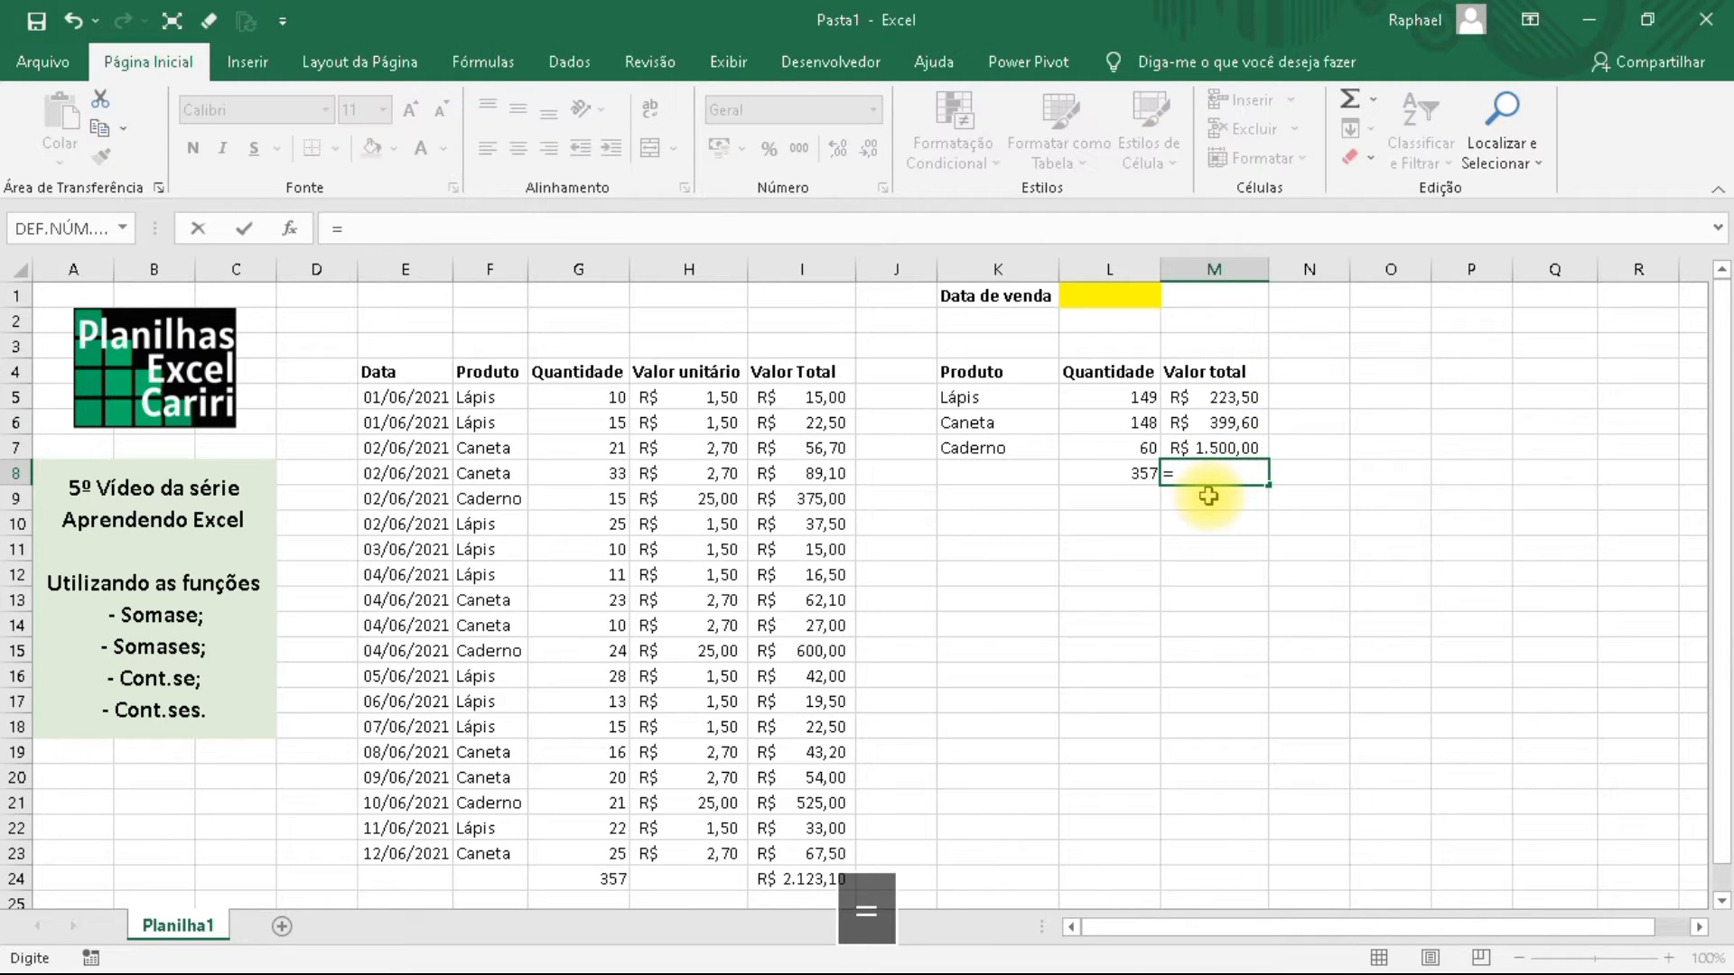
{"action": "type", "text": "soma("}
{"action": "key", "text": "Up"}
{"action": "key", "text": "shift+Up"}
{"action": "key", "text": "shift+Up"}
{"action": "key", "text": "Return"}
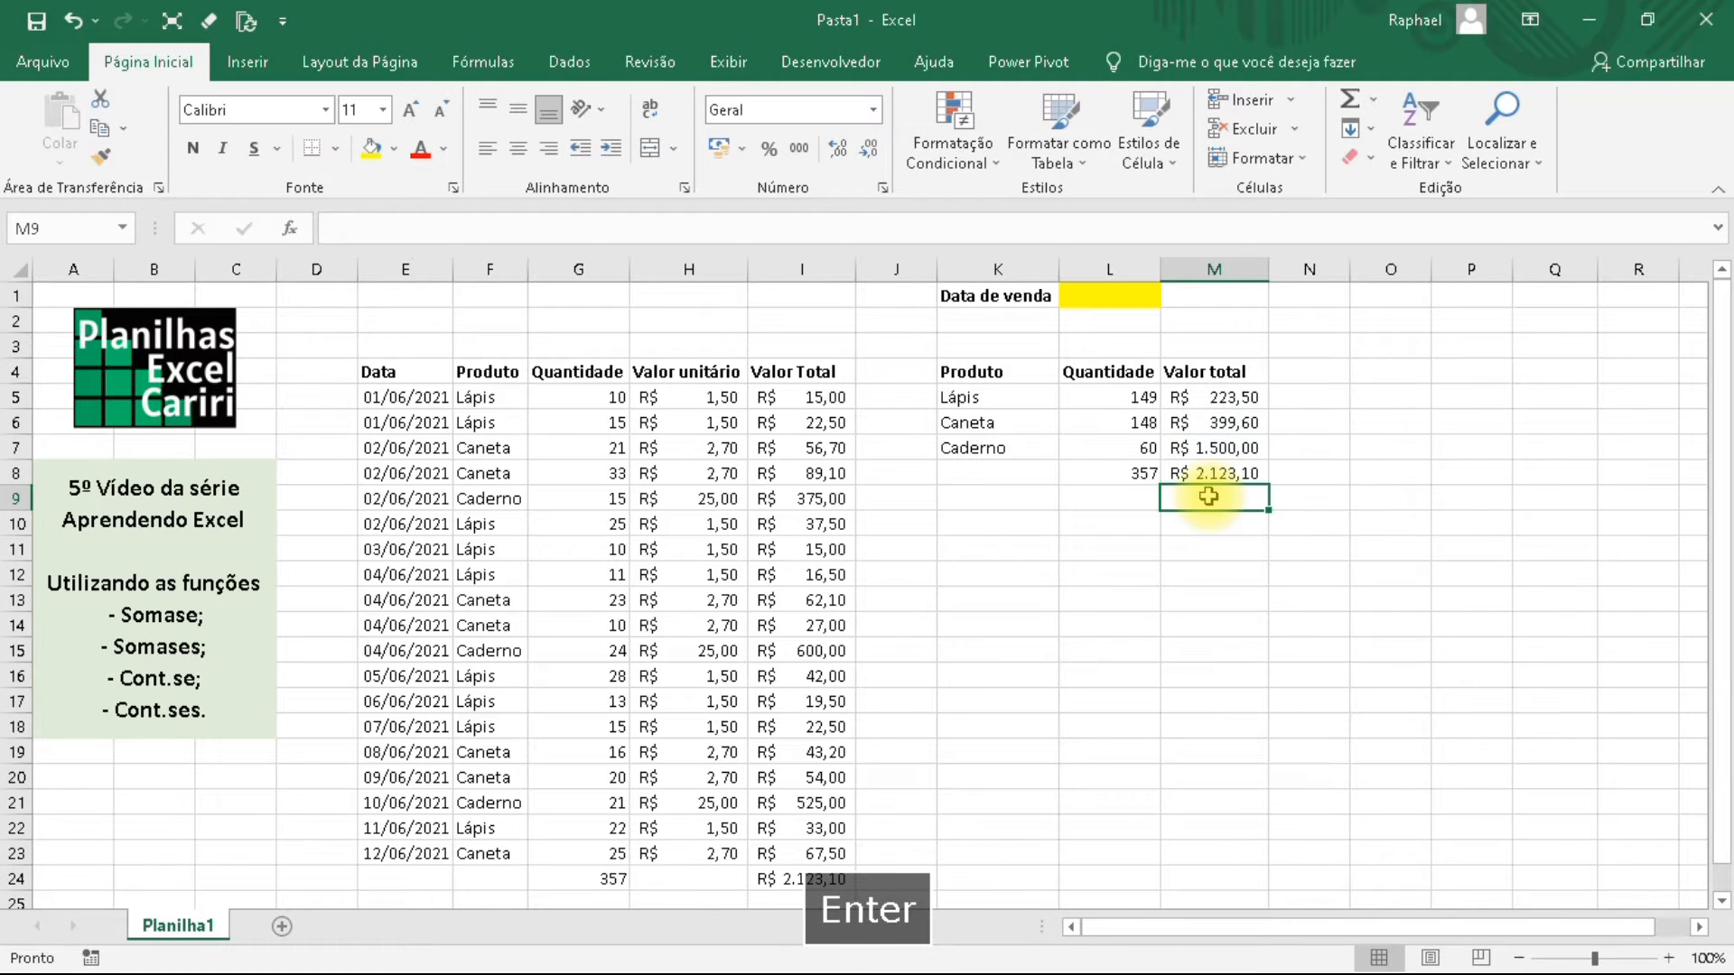
Compare the summary's total value in M8 with the sales table total in I24 and review the product summary.
{"action": "left_click", "coordinate": [809, 879]}
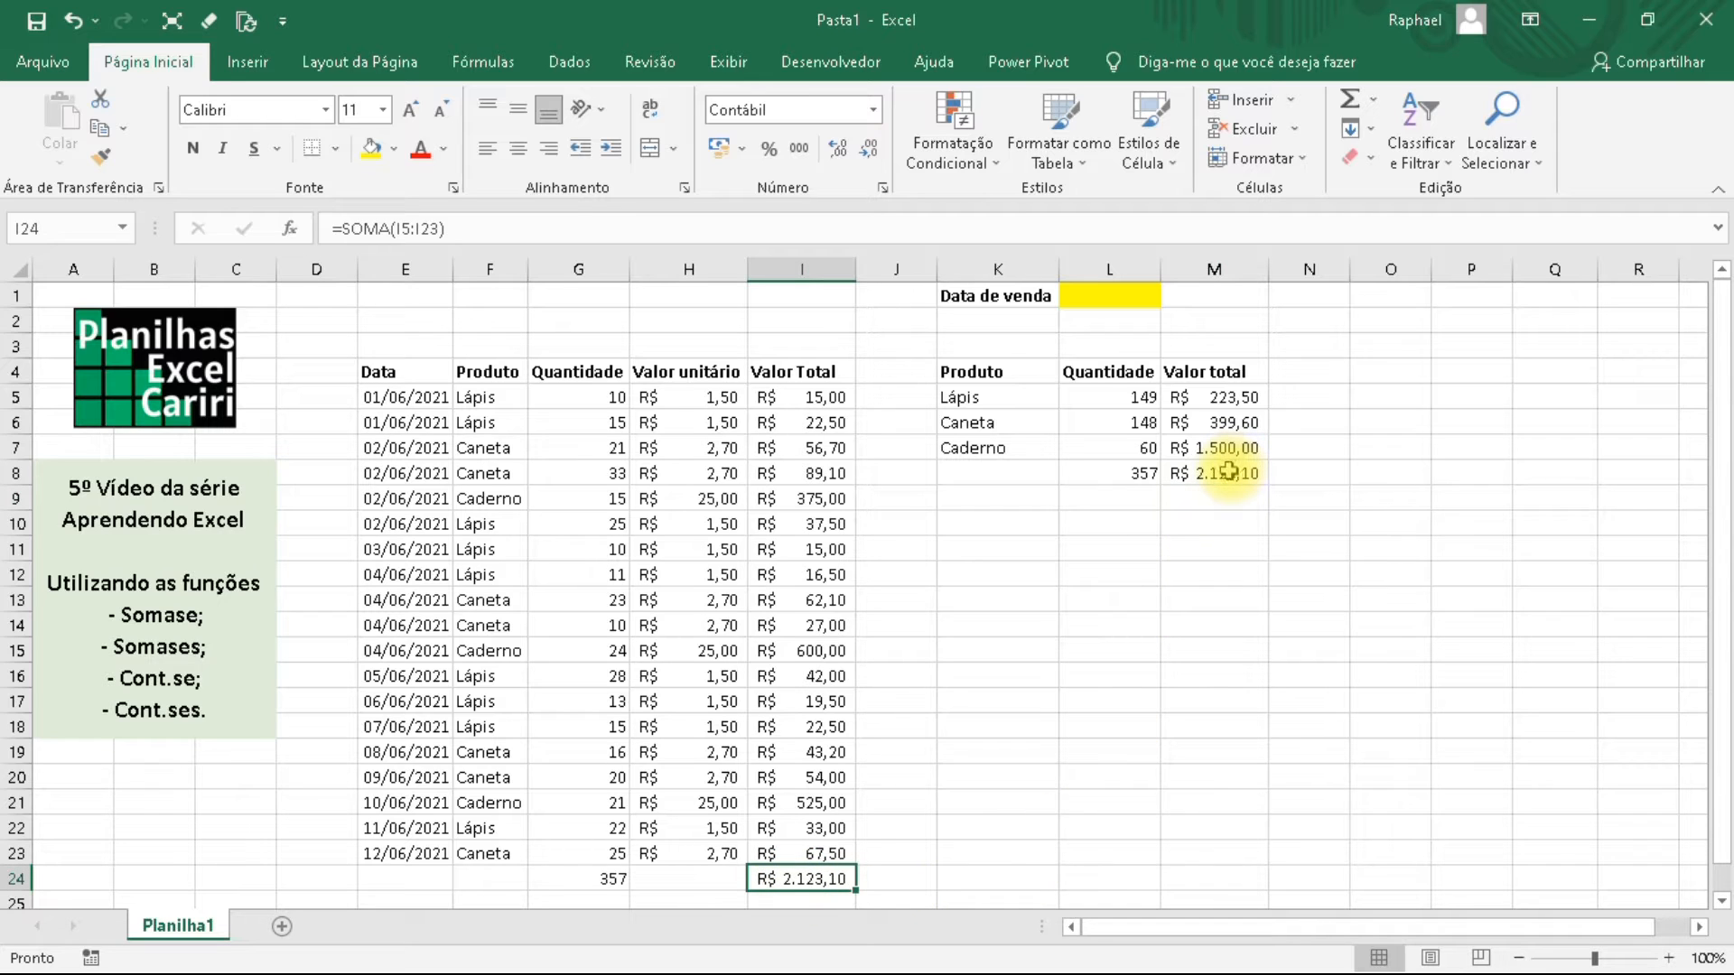
{"action": "left_click", "coordinate": [1228, 471]}
{"action": "left_click", "coordinate": [805, 885]}
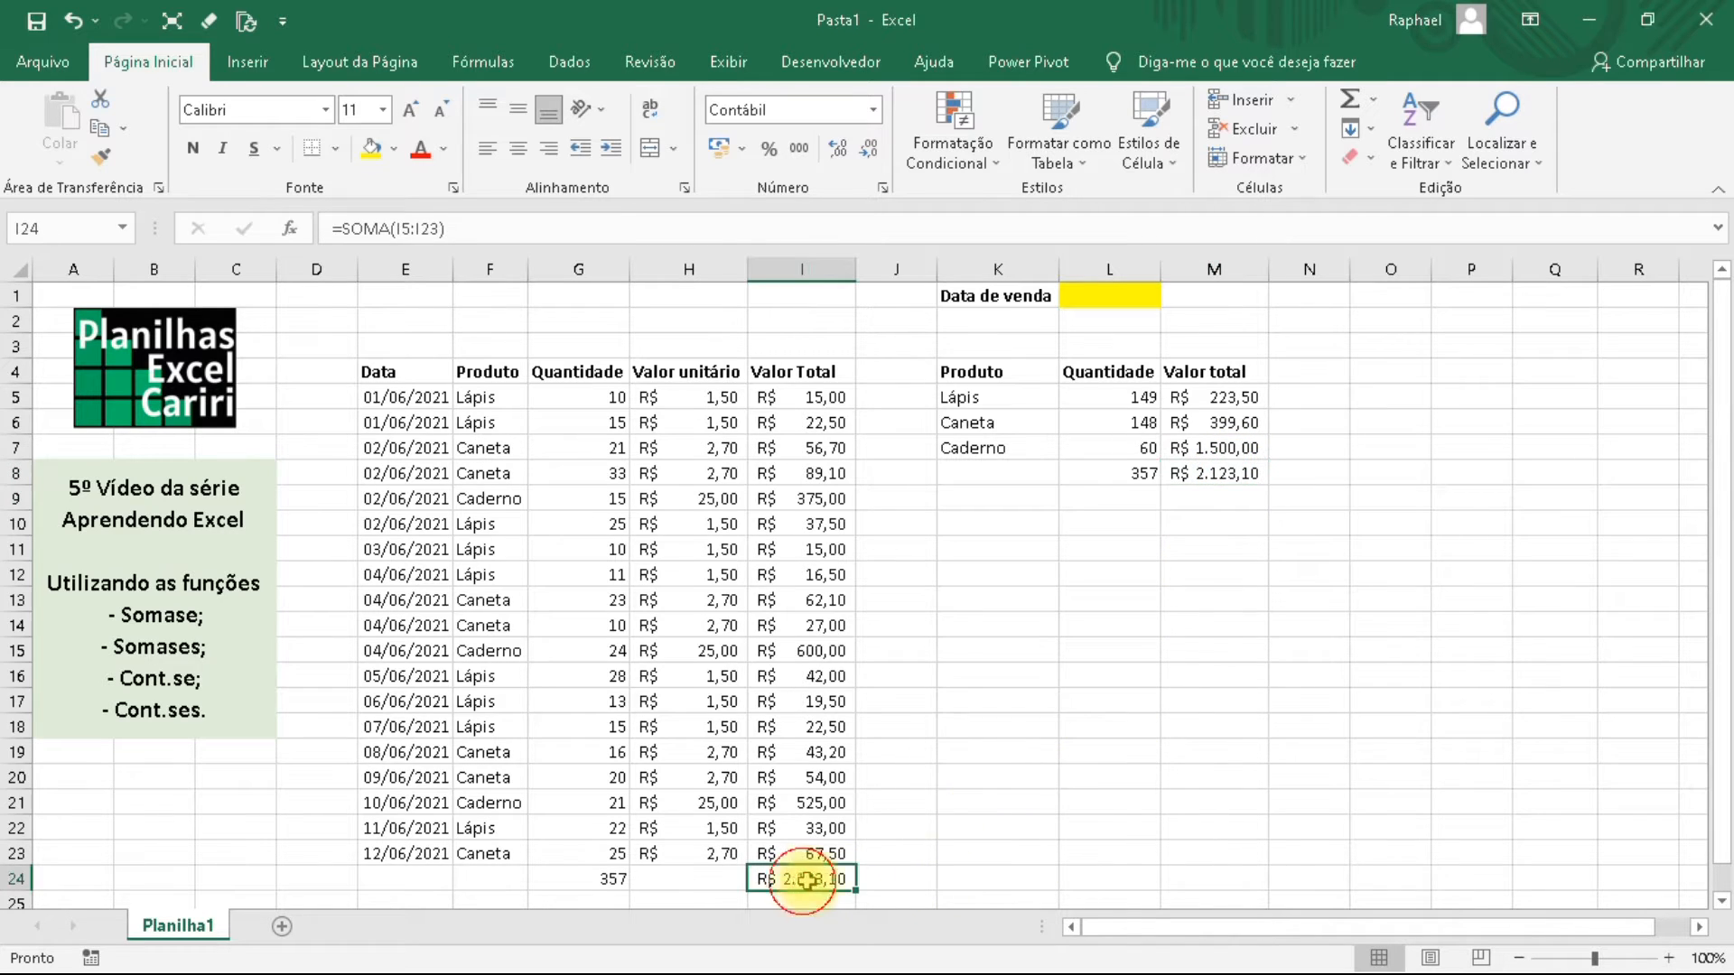
{"action": "left_click", "coordinate": [1224, 475]}
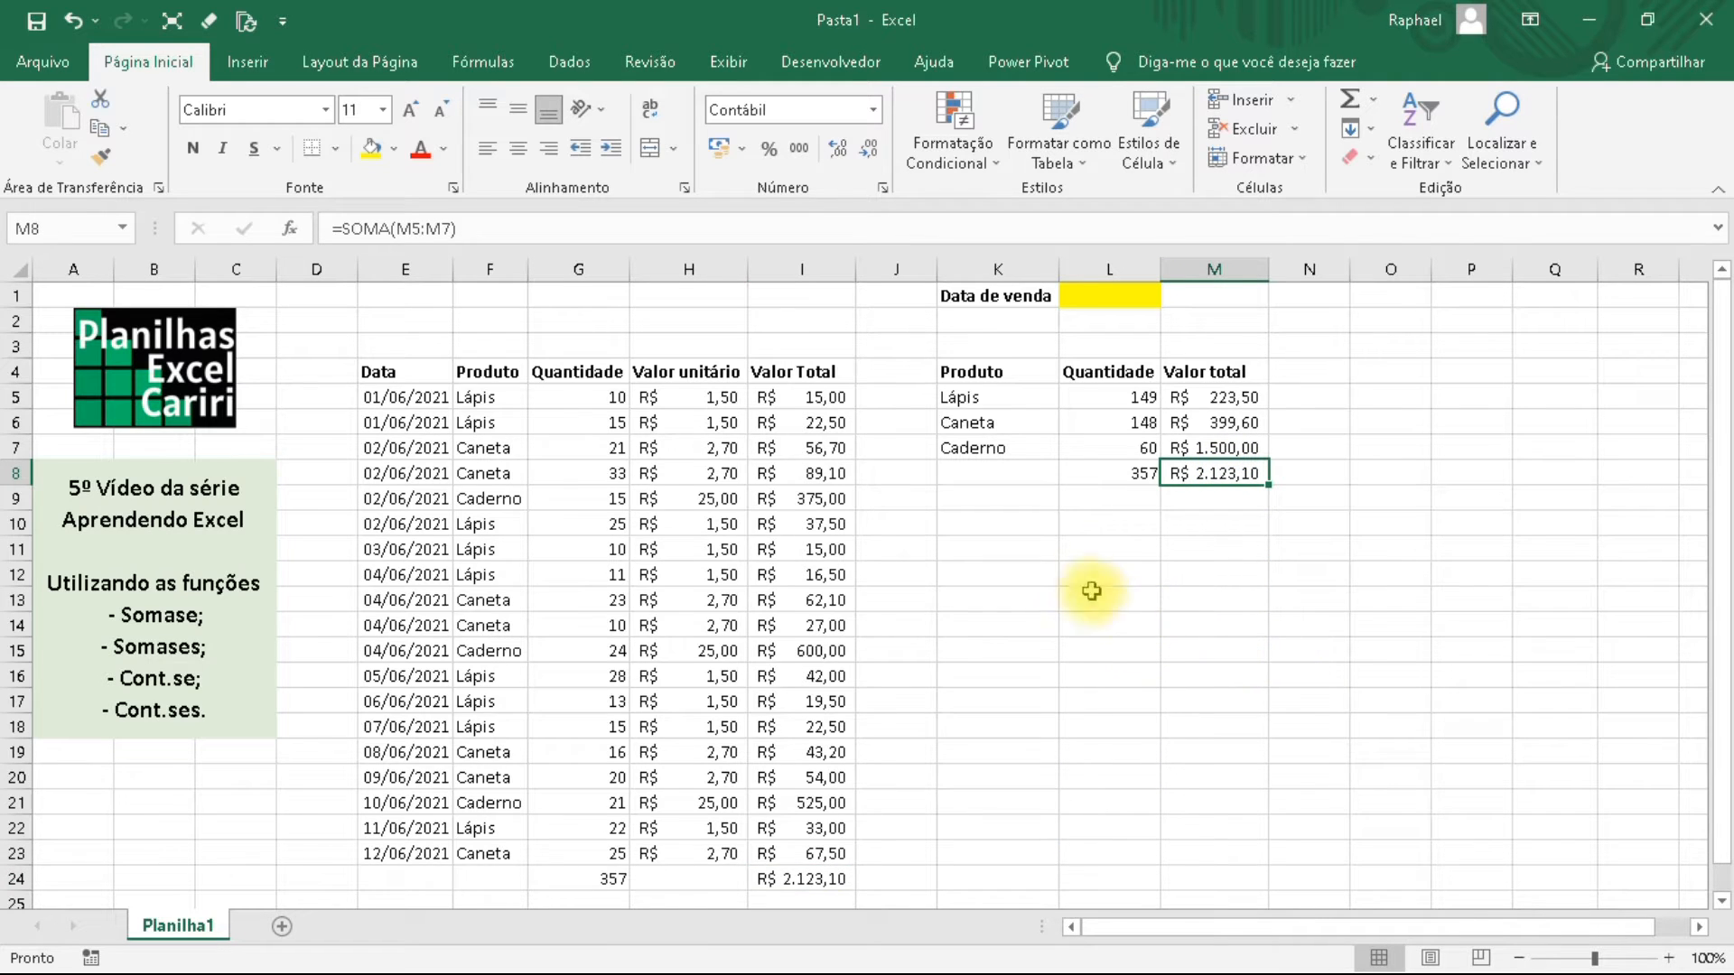
{"action": "left_click_drag", "start_coordinate": [969, 372], "coordinate": [1223, 473]}
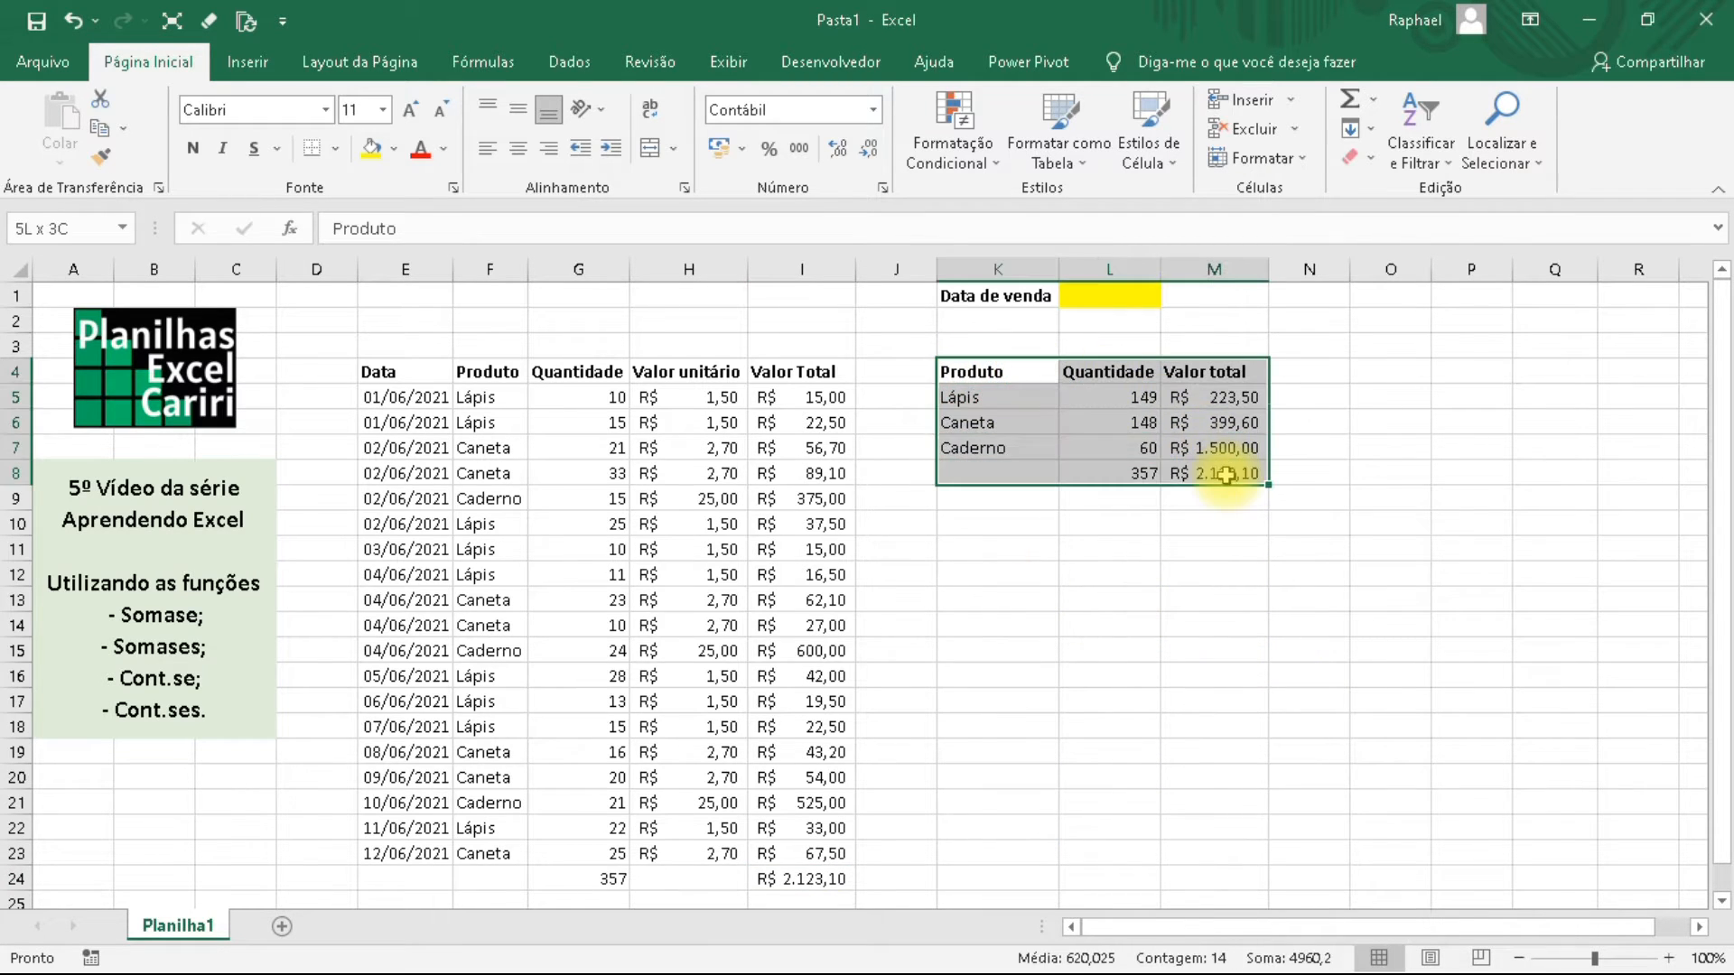
{"action": "left_click", "coordinate": [1106, 424]}
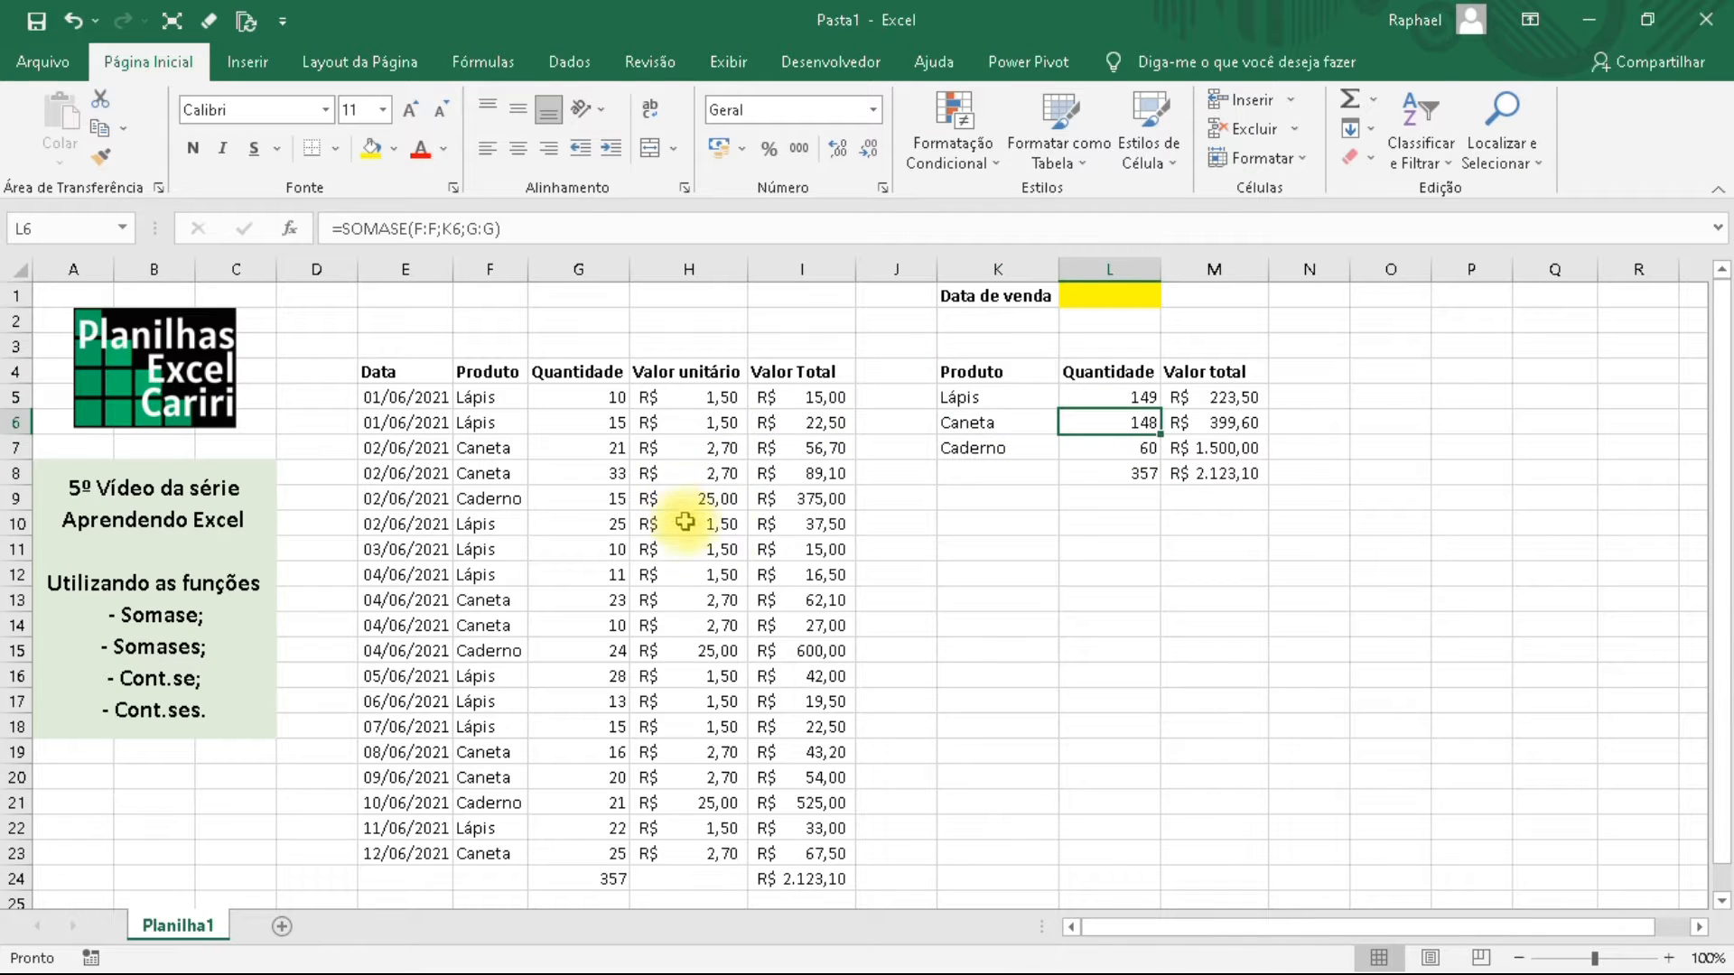
{"action": "left_click", "coordinate": [1096, 506]}
{"action": "left_click", "coordinate": [1099, 599]}
{"action": "left_click", "coordinate": [1047, 544]}
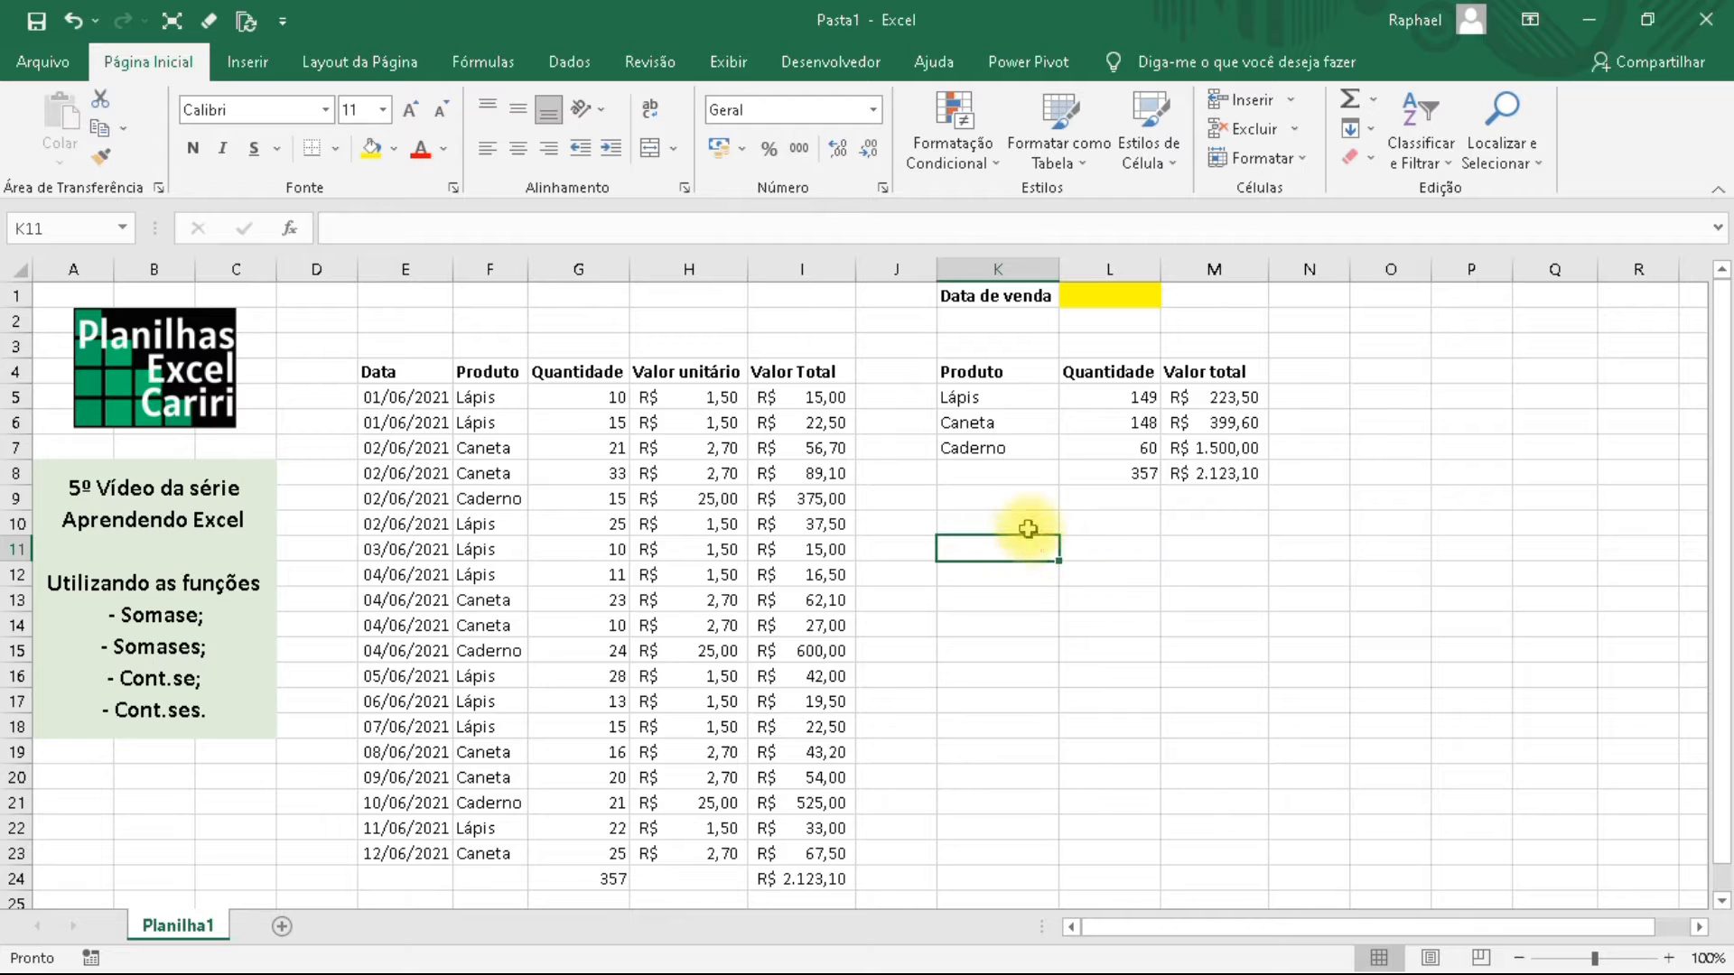
{"action": "left_click", "coordinate": [1003, 560]}
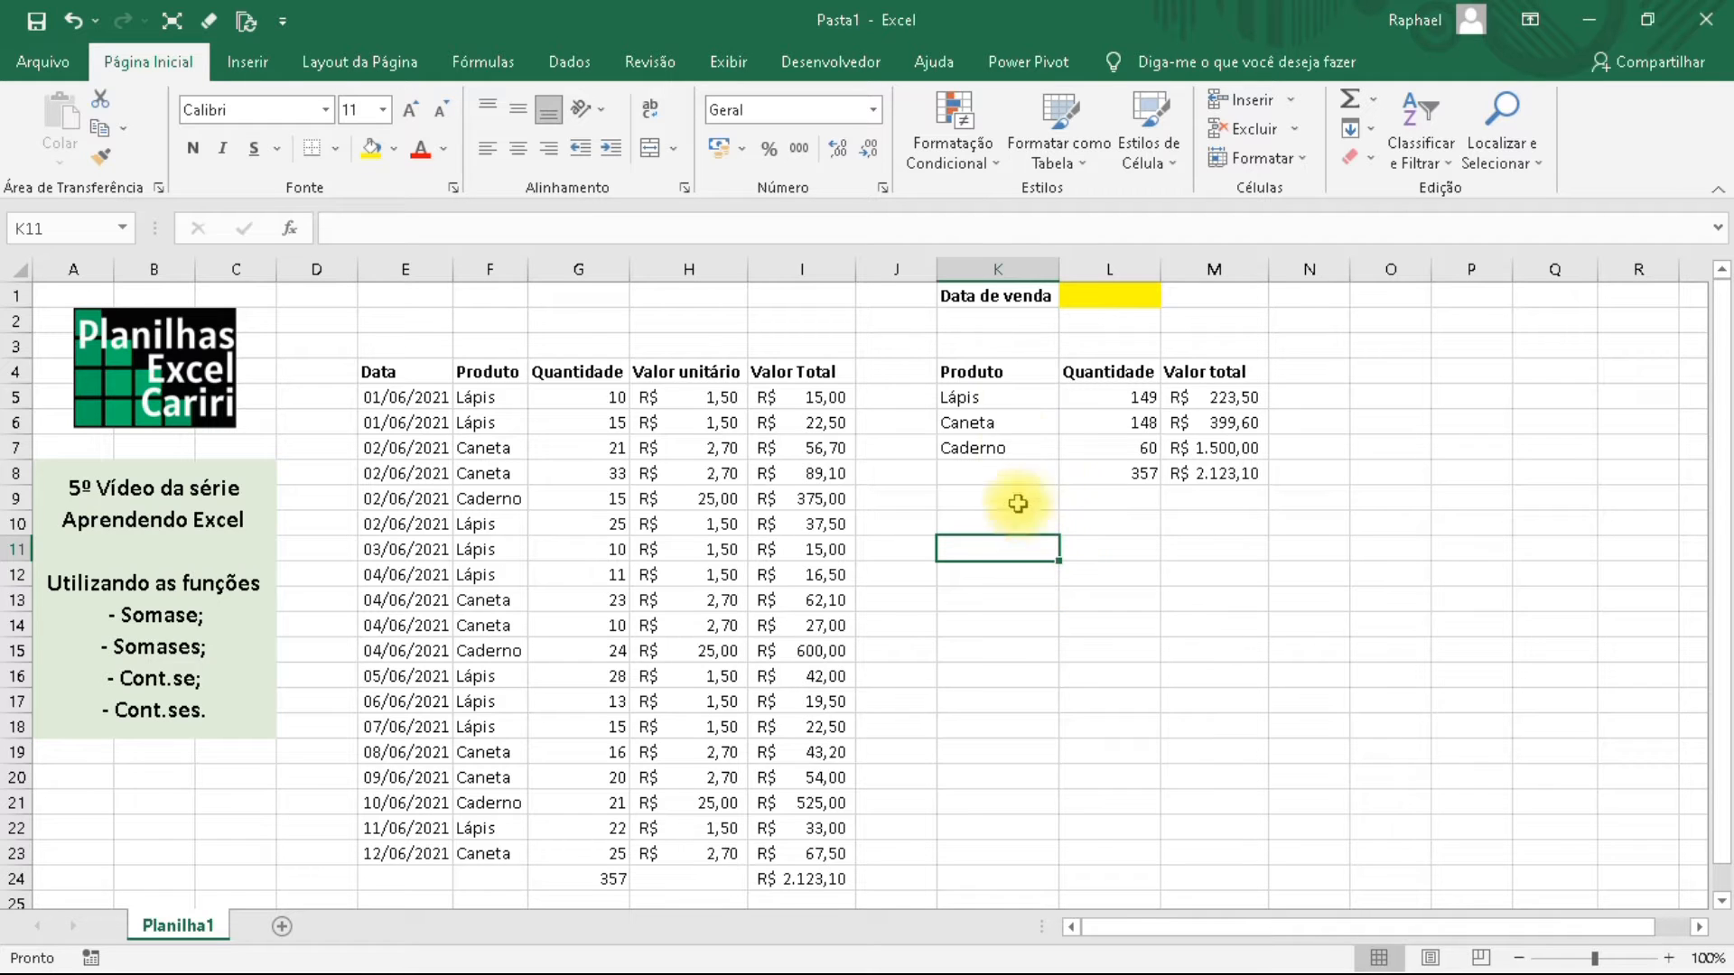
Copy the summary headers Produto, Quantidade and Valor total from K4:M4 to K10:M10.
{"action": "left_click_drag", "start_coordinate": [999, 370], "coordinate": [1225, 368]}
{"action": "key", "text": "ctrl+c"}
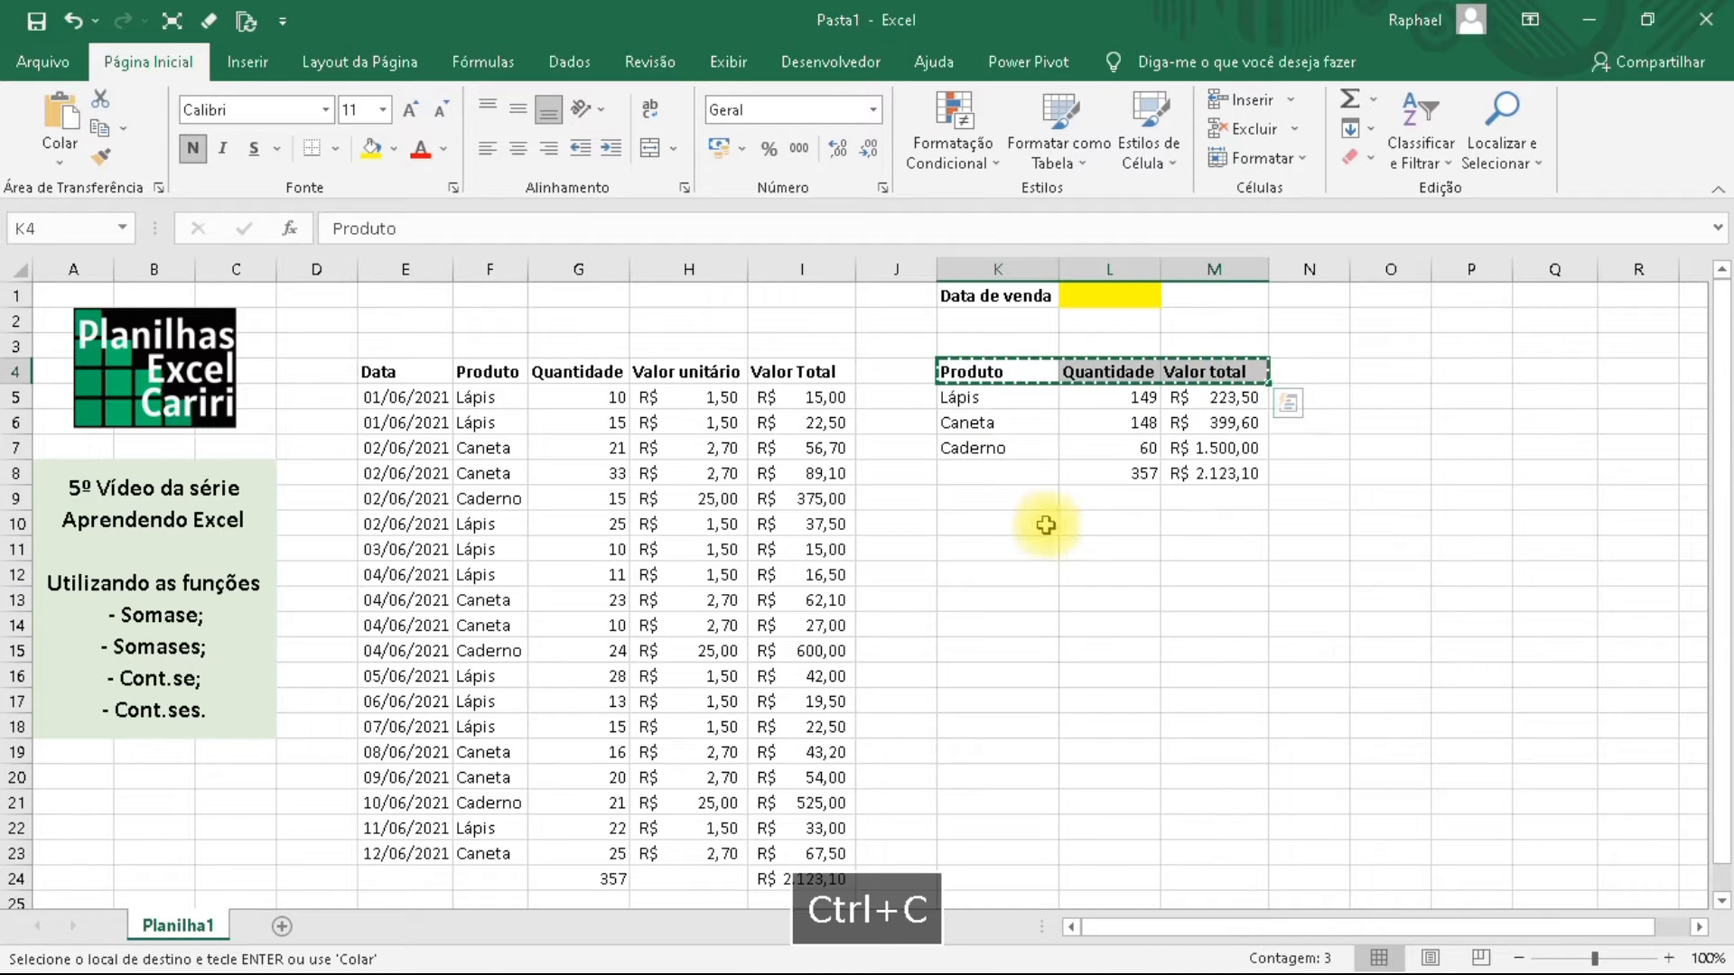
{"action": "left_click", "coordinate": [1003, 523]}
{"action": "key", "text": "ctrl+v"}
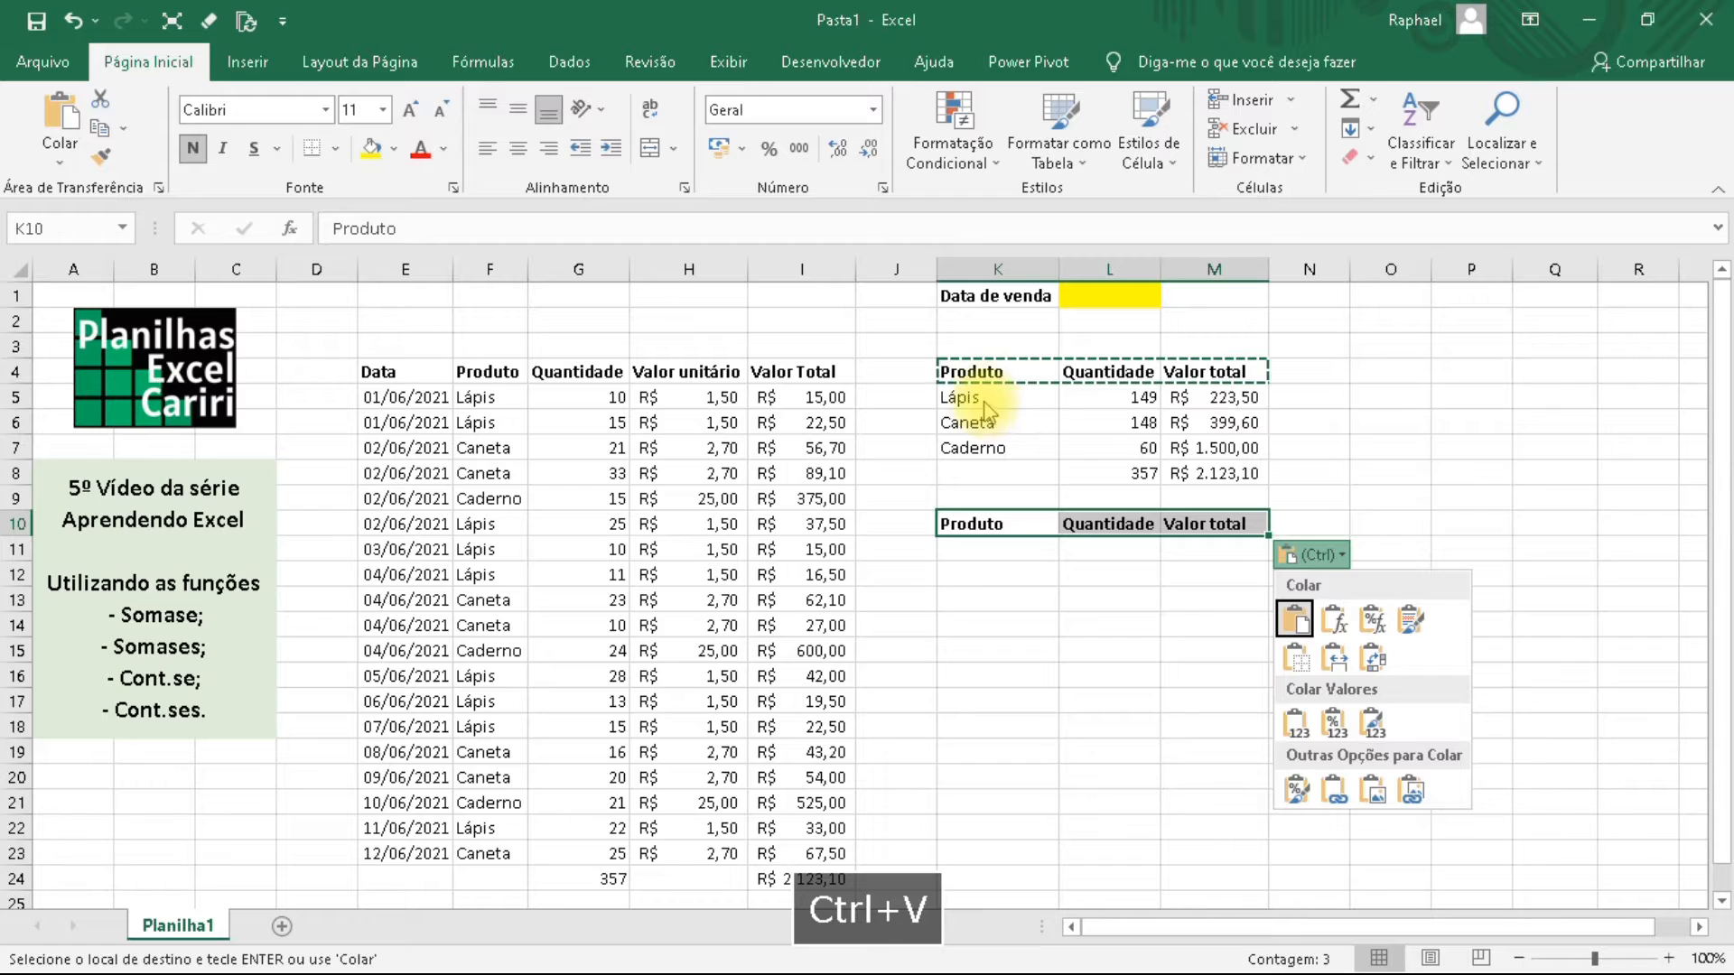
Copy the product names Lápis, Caneta and Caderno from K5:K7 to K11:K13.
{"action": "left_click_drag", "start_coordinate": [990, 393], "coordinate": [990, 447]}
{"action": "key", "text": "ctrl+c"}
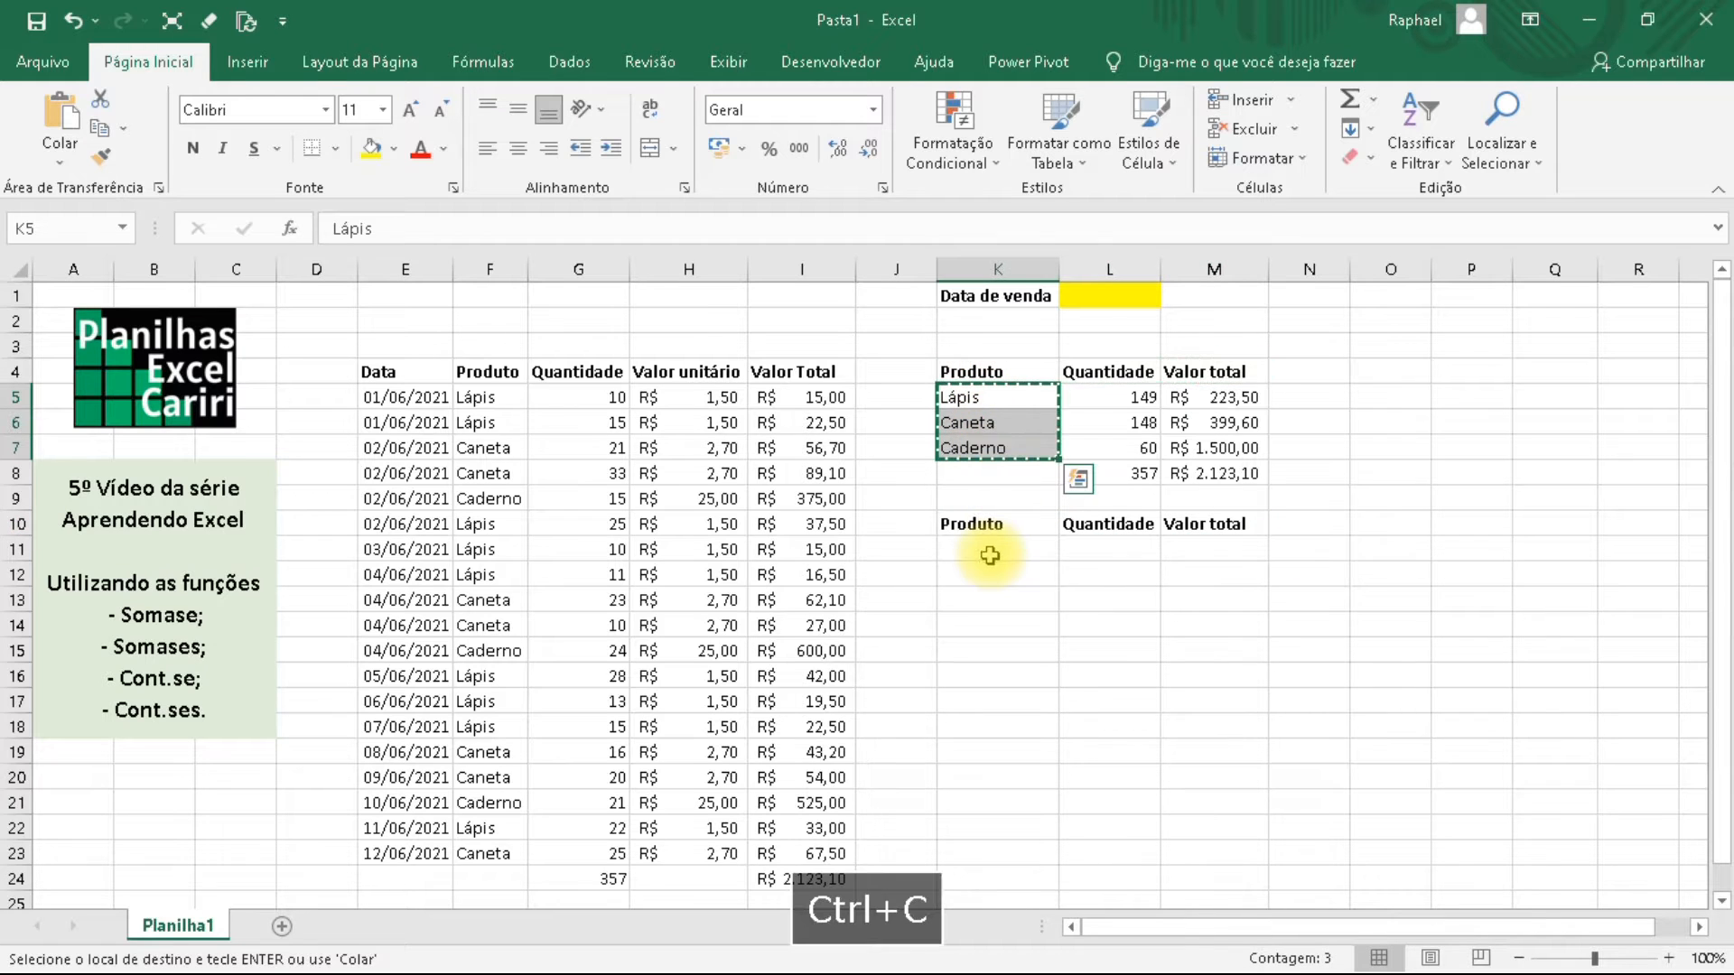
{"action": "left_click", "coordinate": [994, 551]}
{"action": "key", "text": "ctrl+v"}
{"action": "left_click", "coordinate": [1001, 598]}
{"action": "left_click", "coordinate": [1095, 573]}
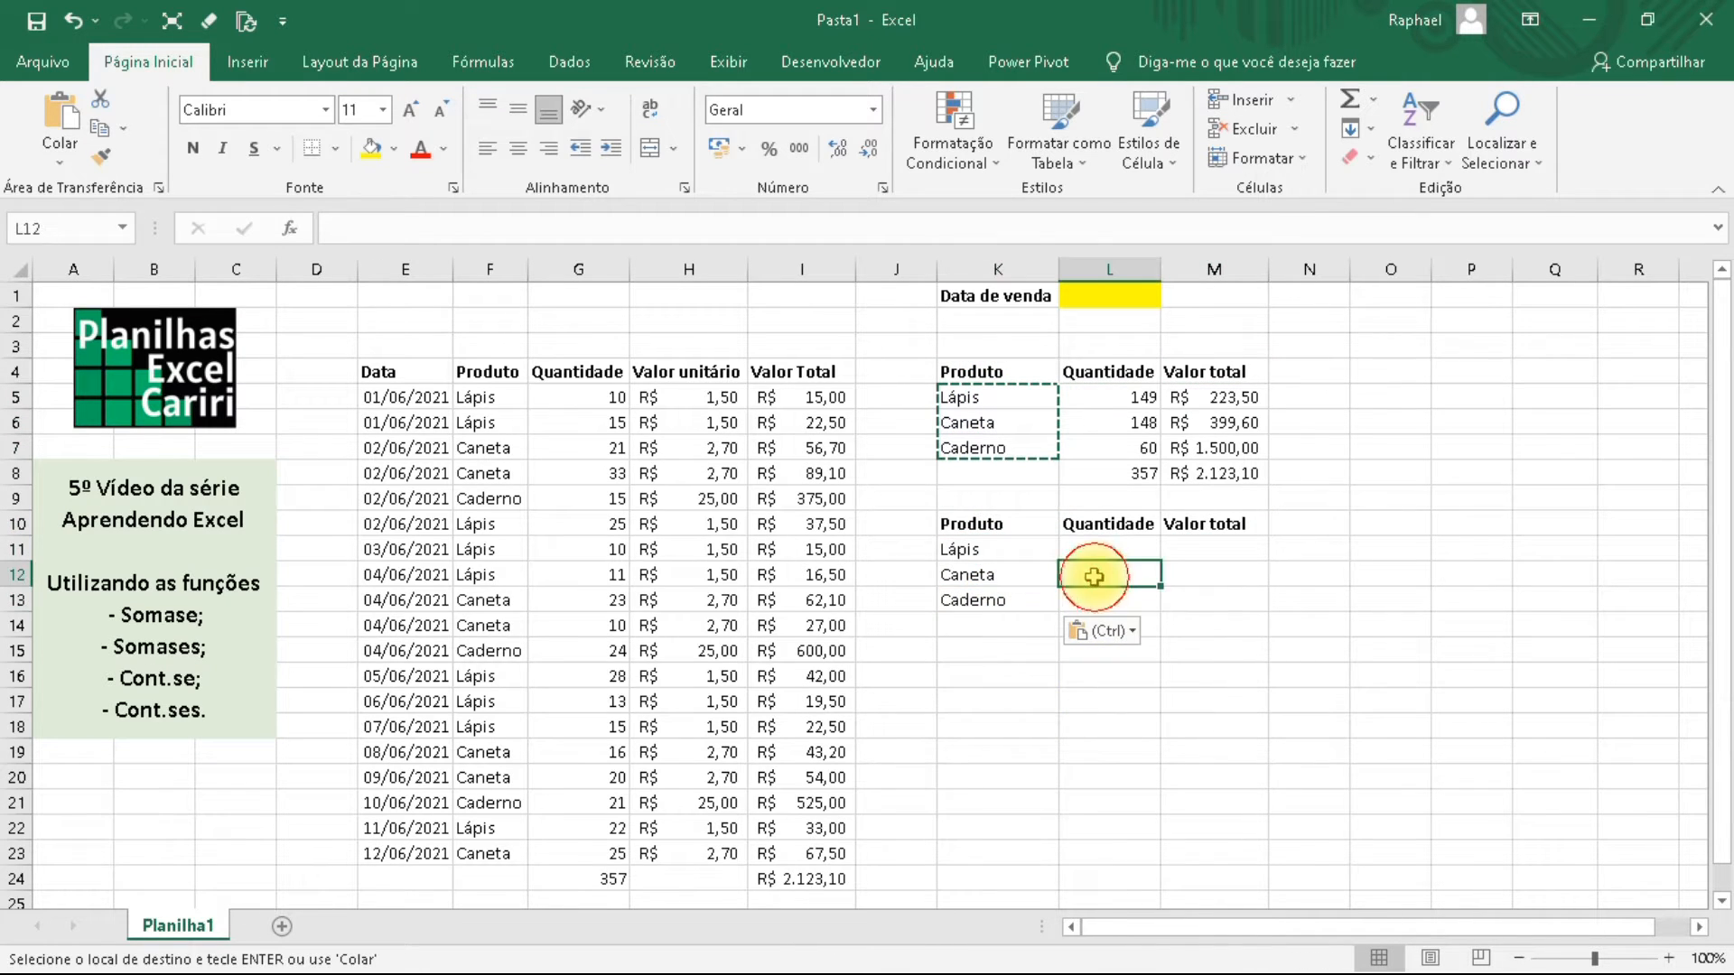
{"action": "left_click", "coordinate": [1084, 550]}
{"action": "key", "text": "Escape"}
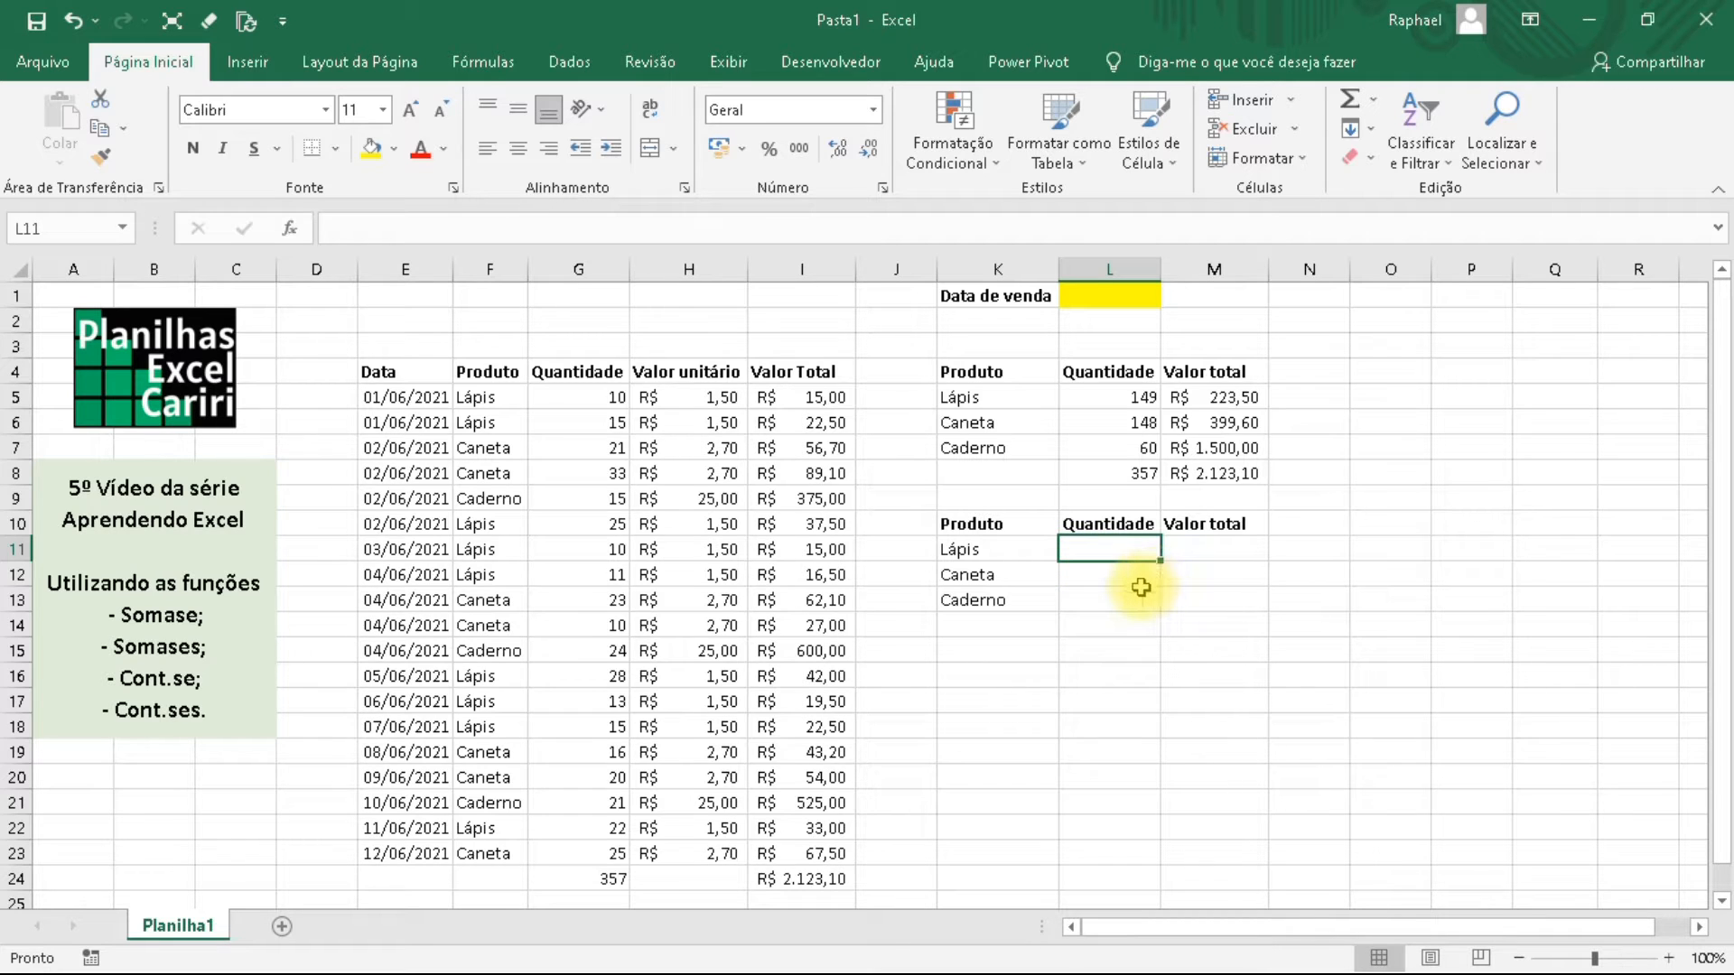
In L11, start a SOMASES formula that sums column G where column F matches the product in K11.
{"action": "type", "text": "="}
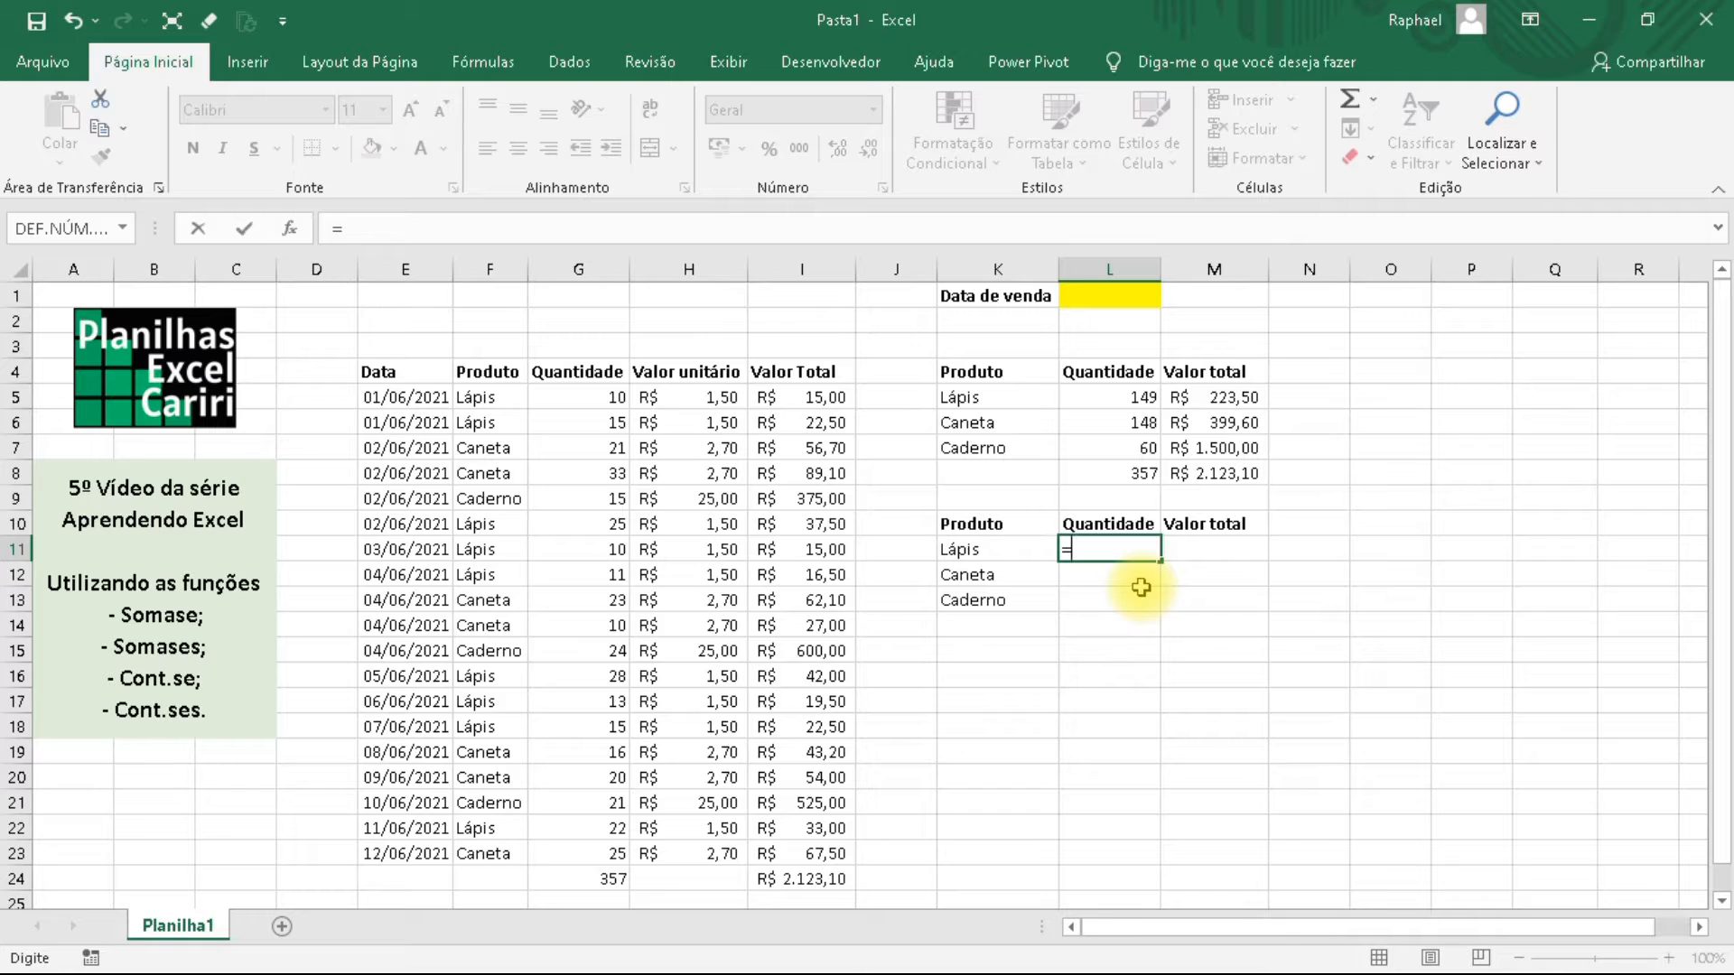
{"action": "type", "text": "som"}
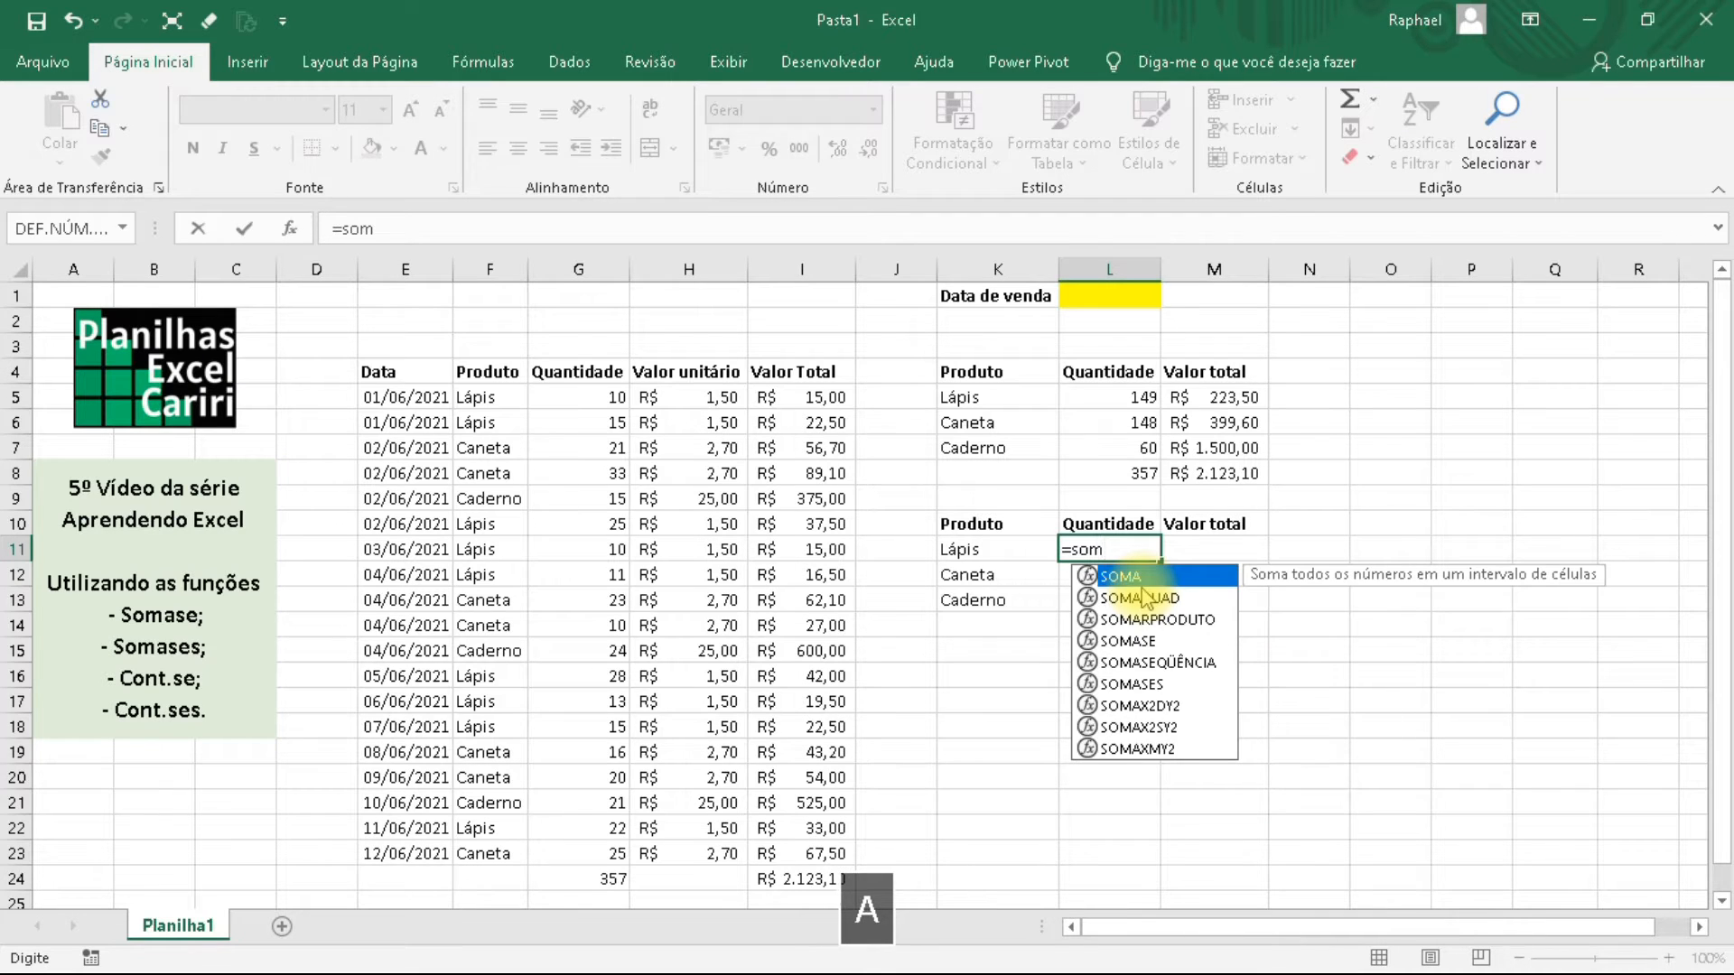
{"action": "type", "text": "ases"}
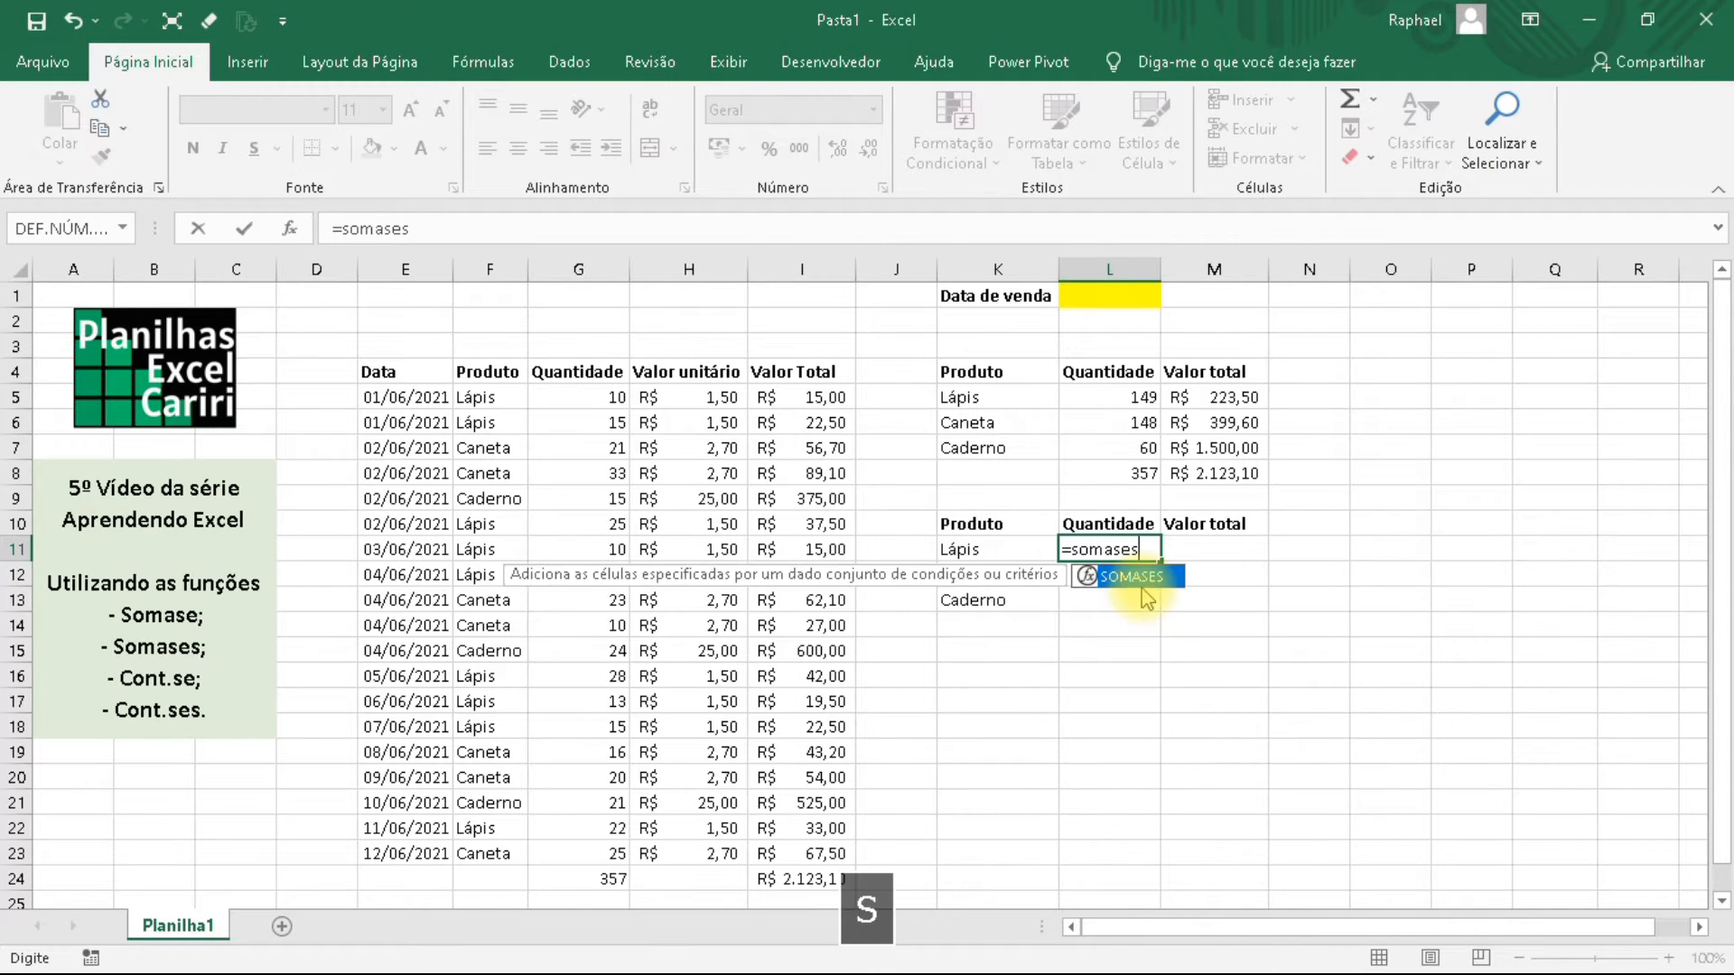
{"action": "type", "text": "("}
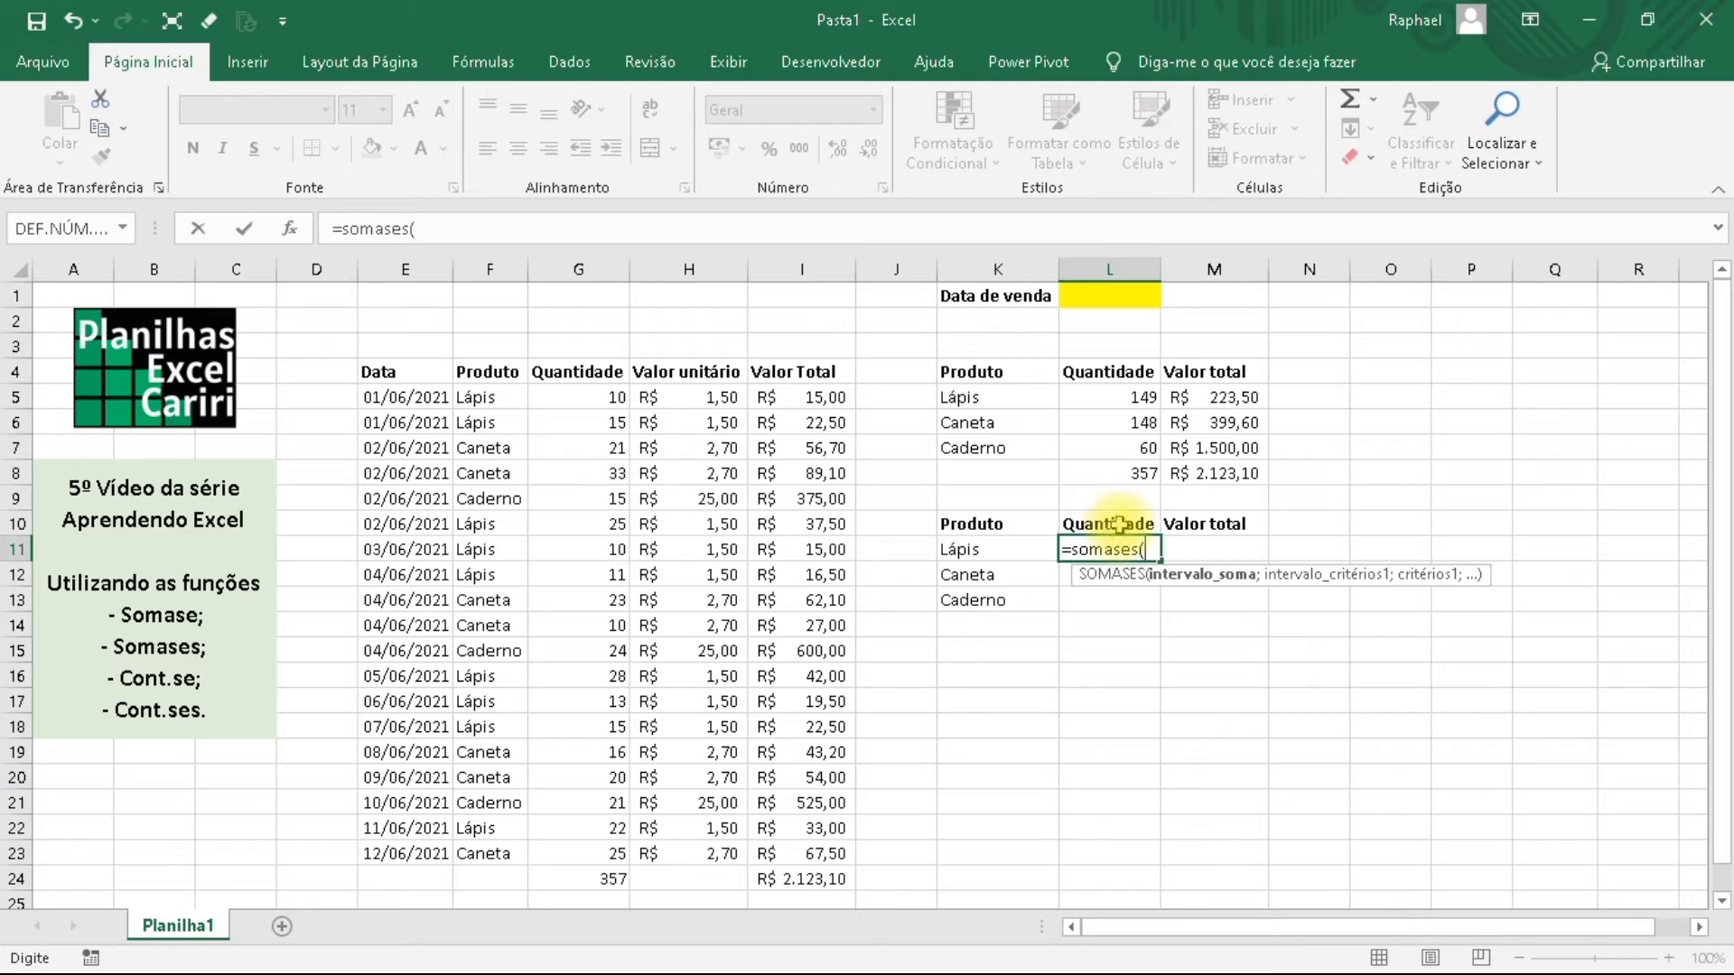
{"action": "left_click", "coordinate": [577, 268]}
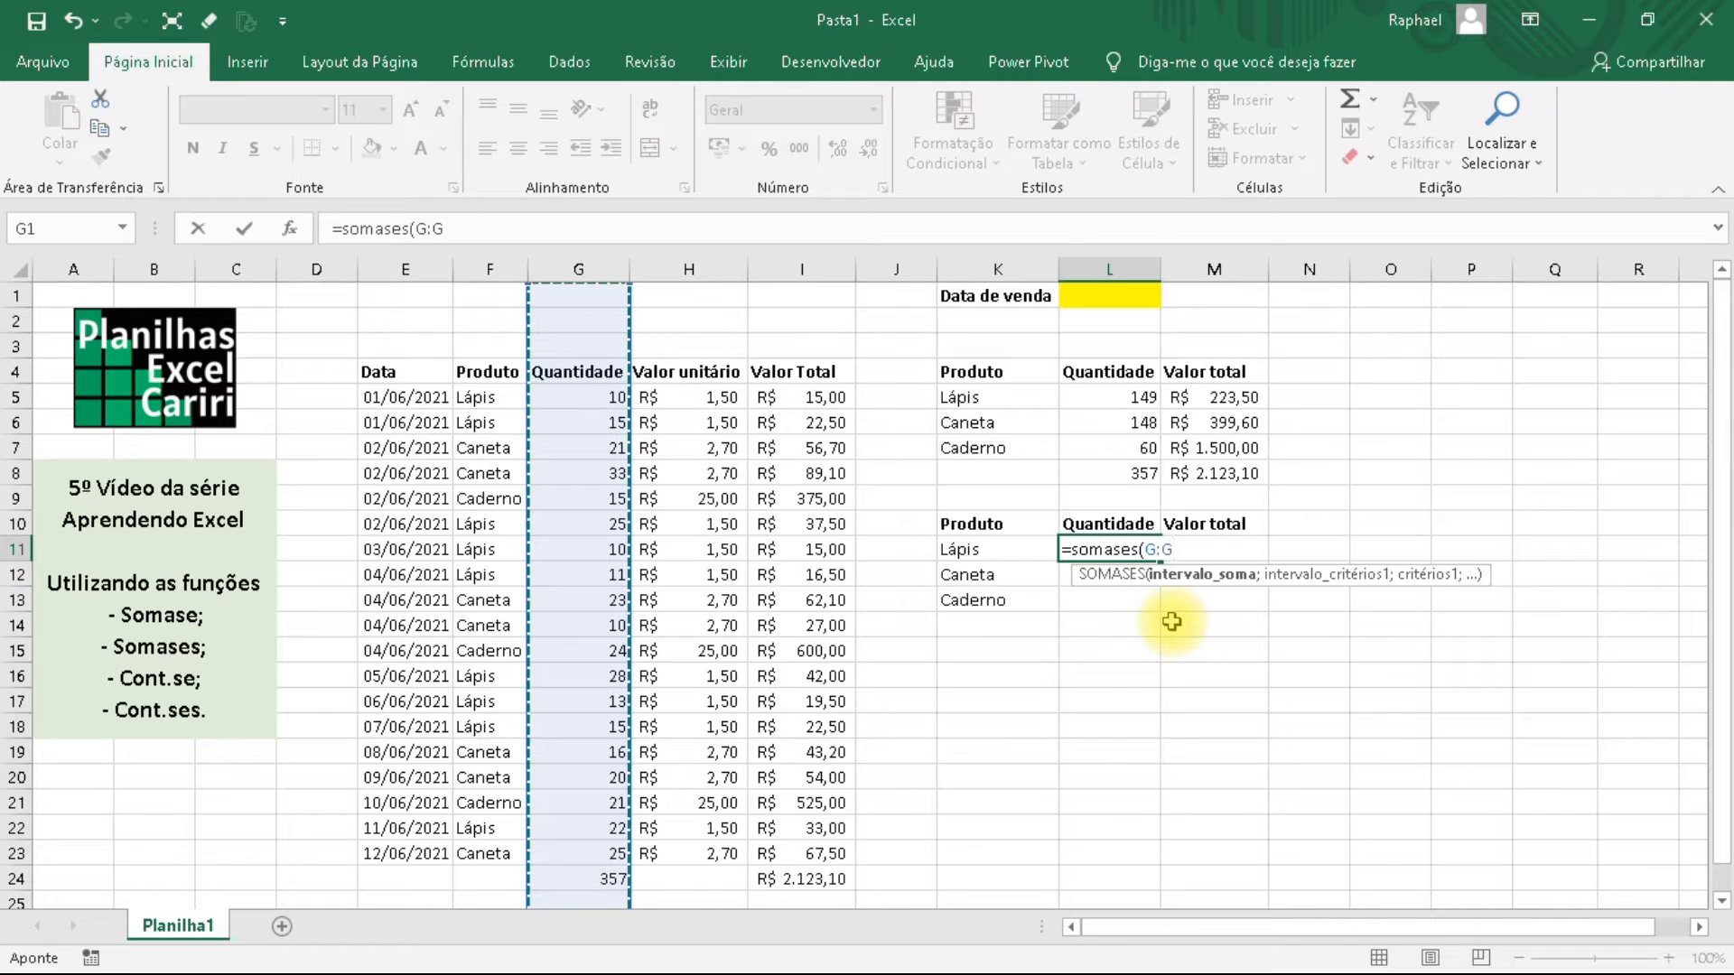
{"action": "type", "text": ";"}
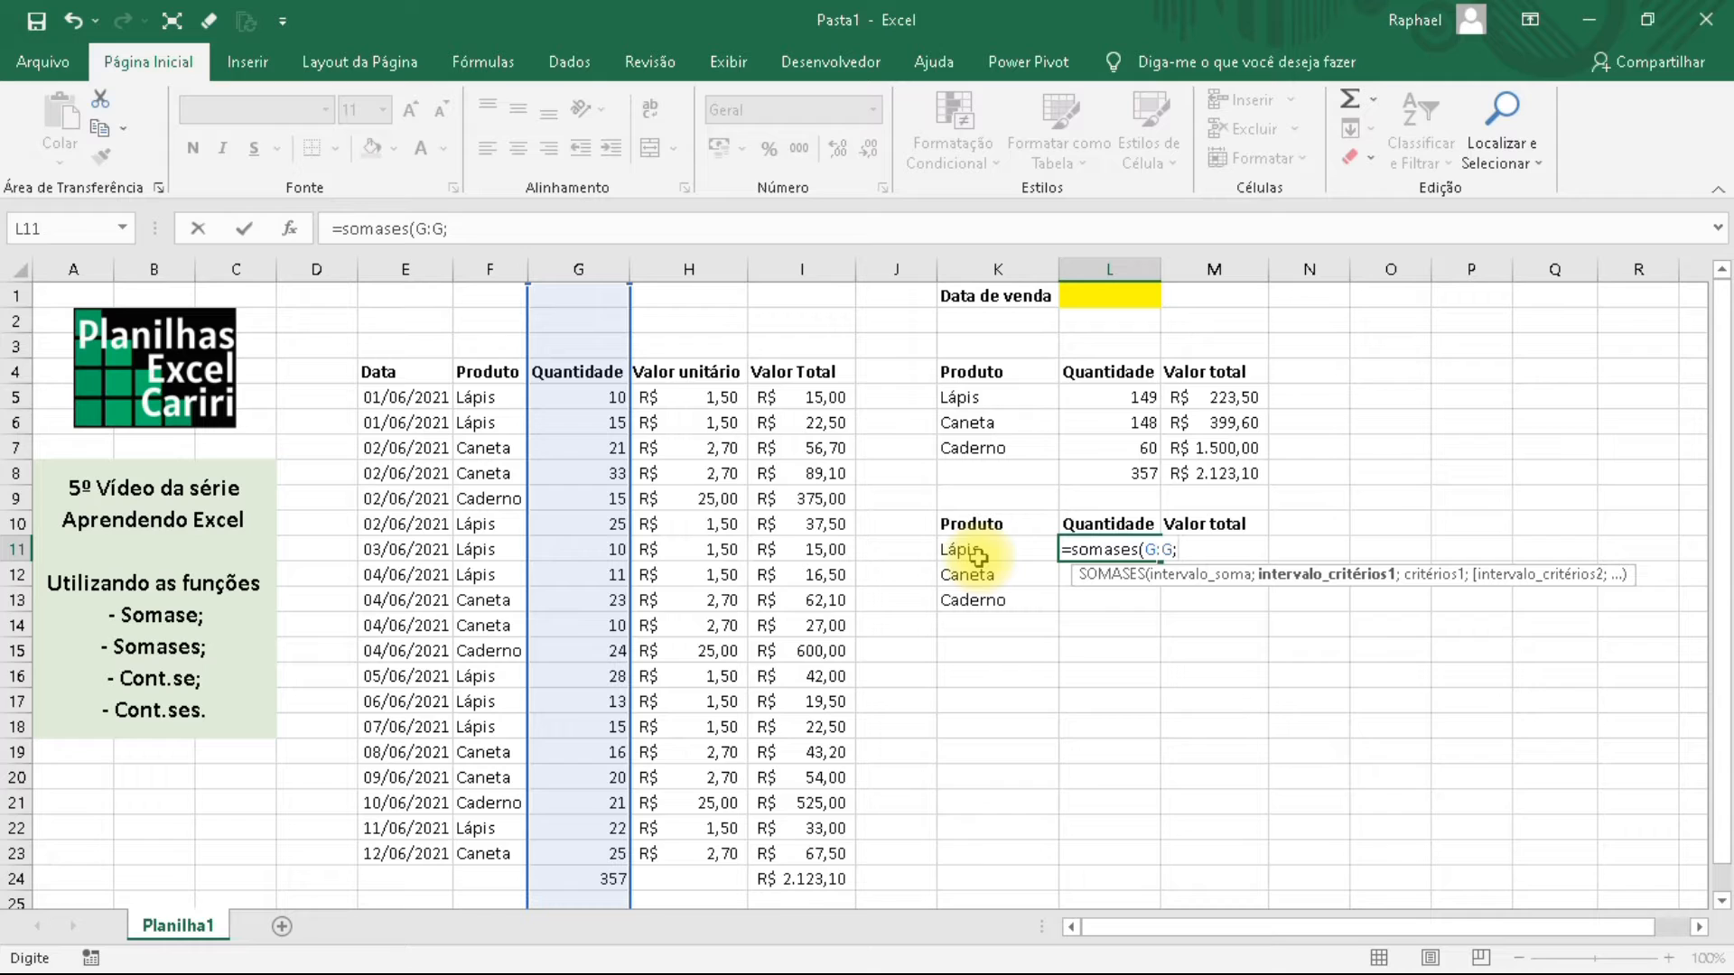
{"action": "left_click", "coordinate": [489, 268]}
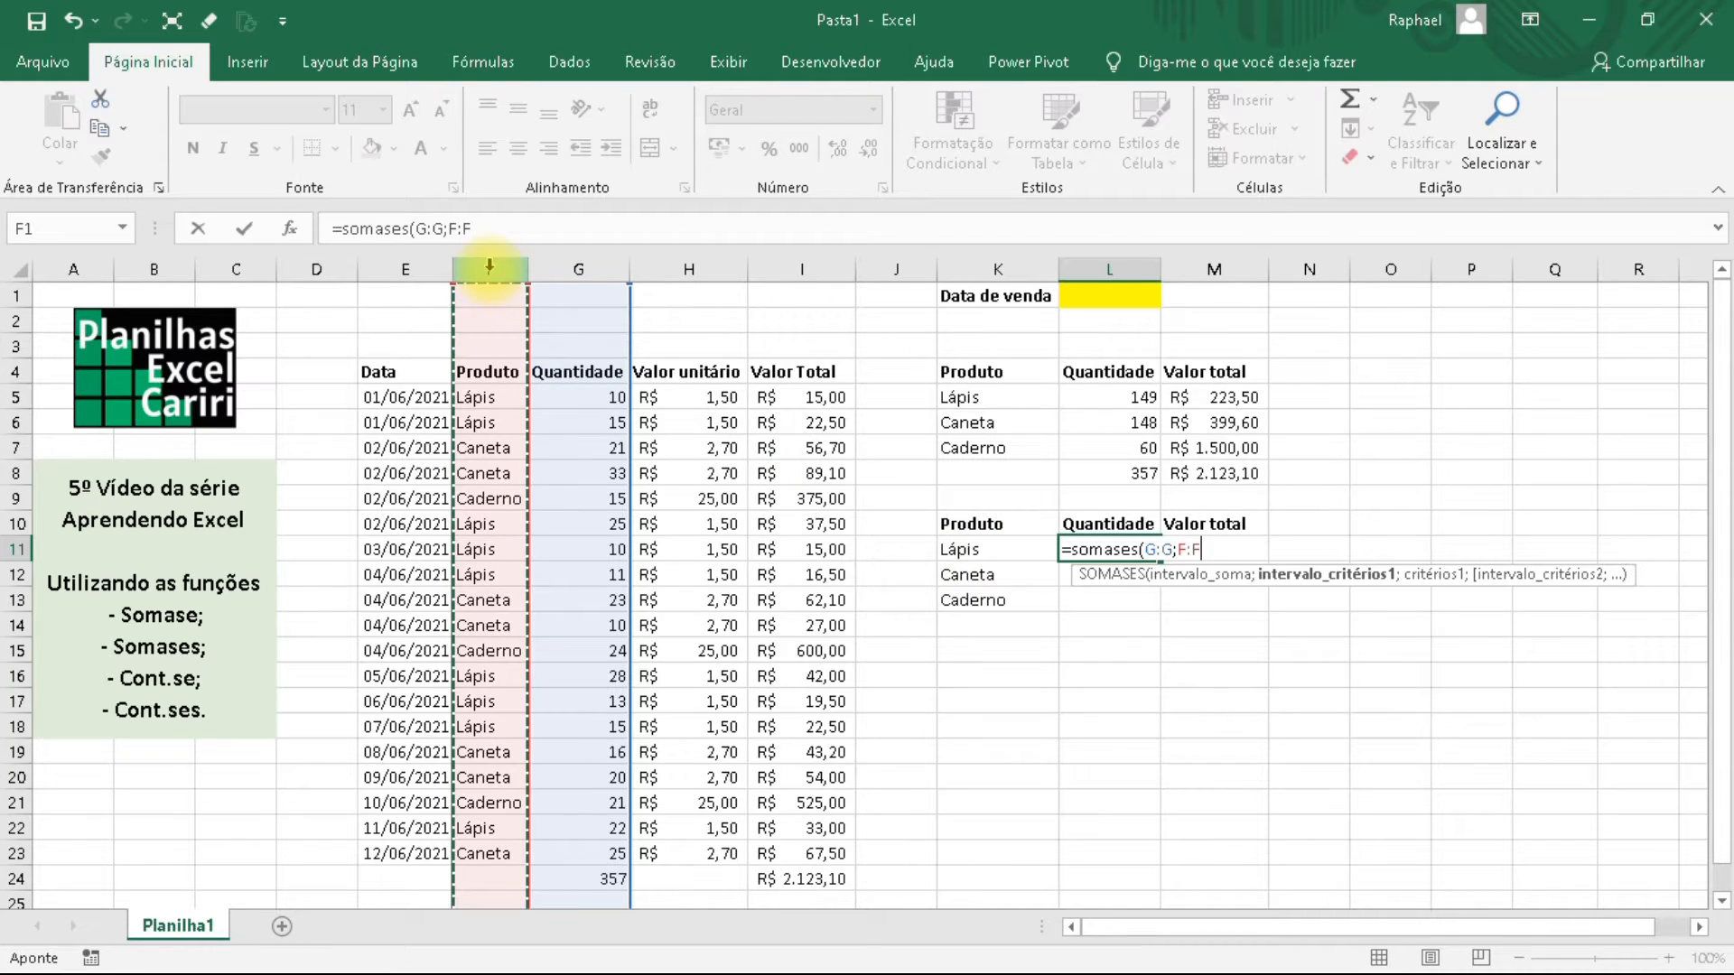
{"action": "type", "text": ";"}
{"action": "left_click", "coordinate": [987, 549]}
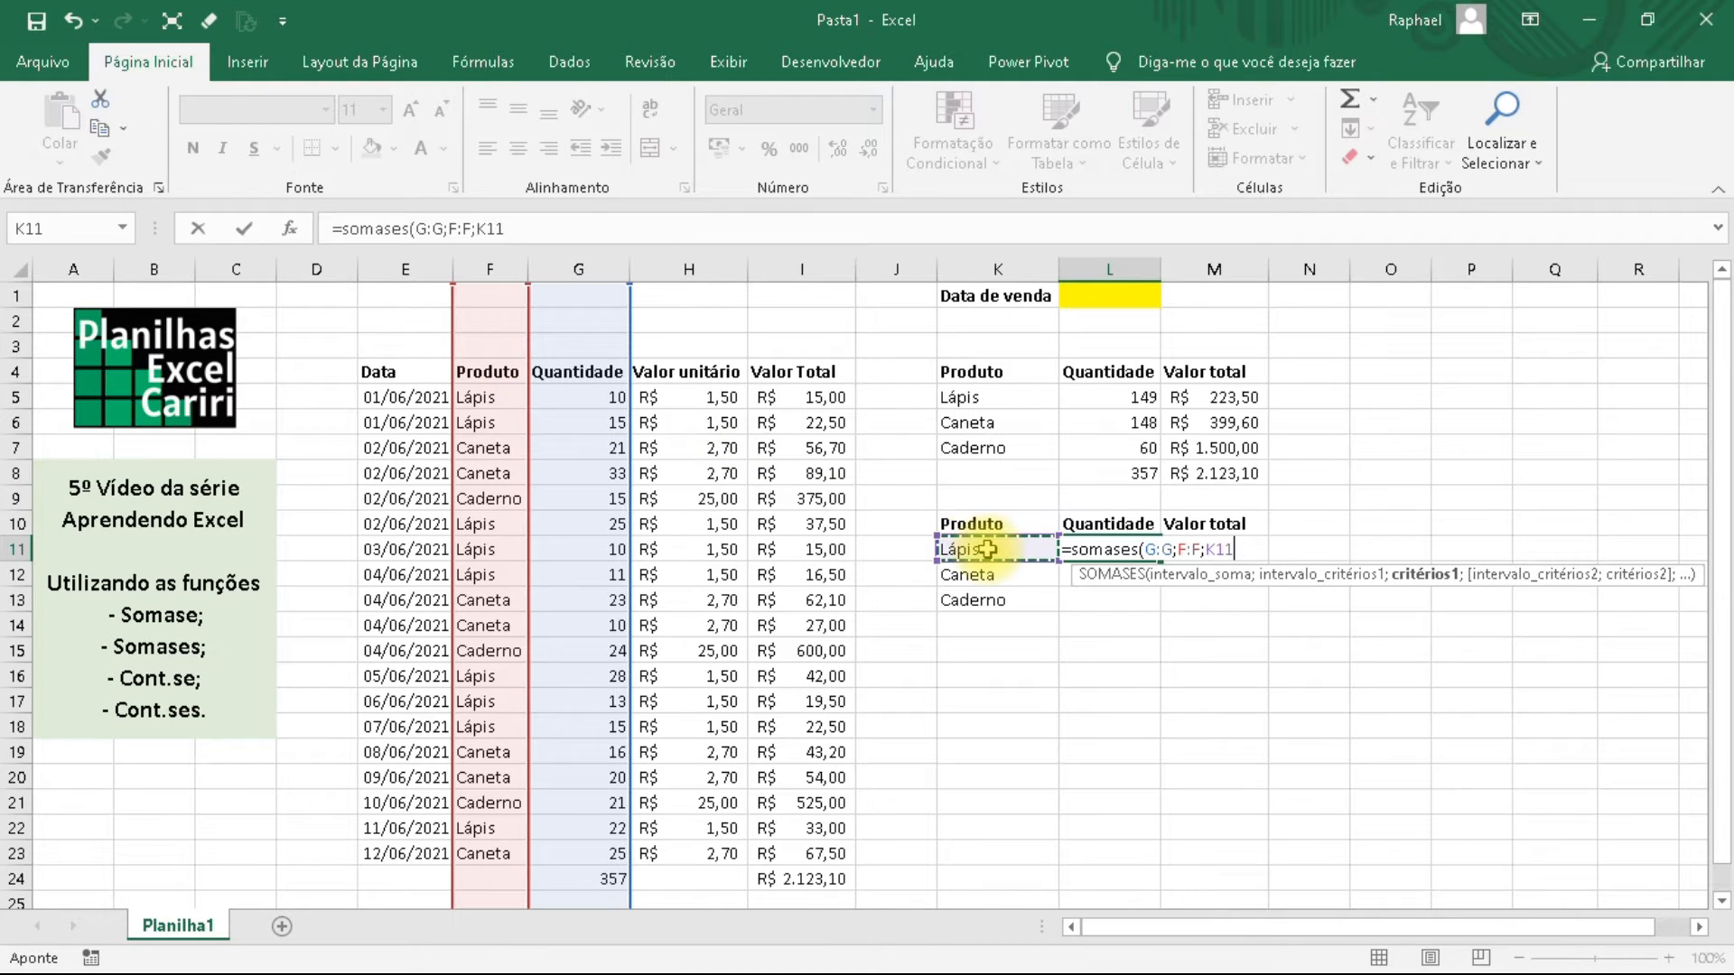
Add column E with the sale date cell L1 as the second criterion, completing =SOMASES(G:G;F:F;K11;E:E;L1) in L11.
{"action": "type", "text": ";"}
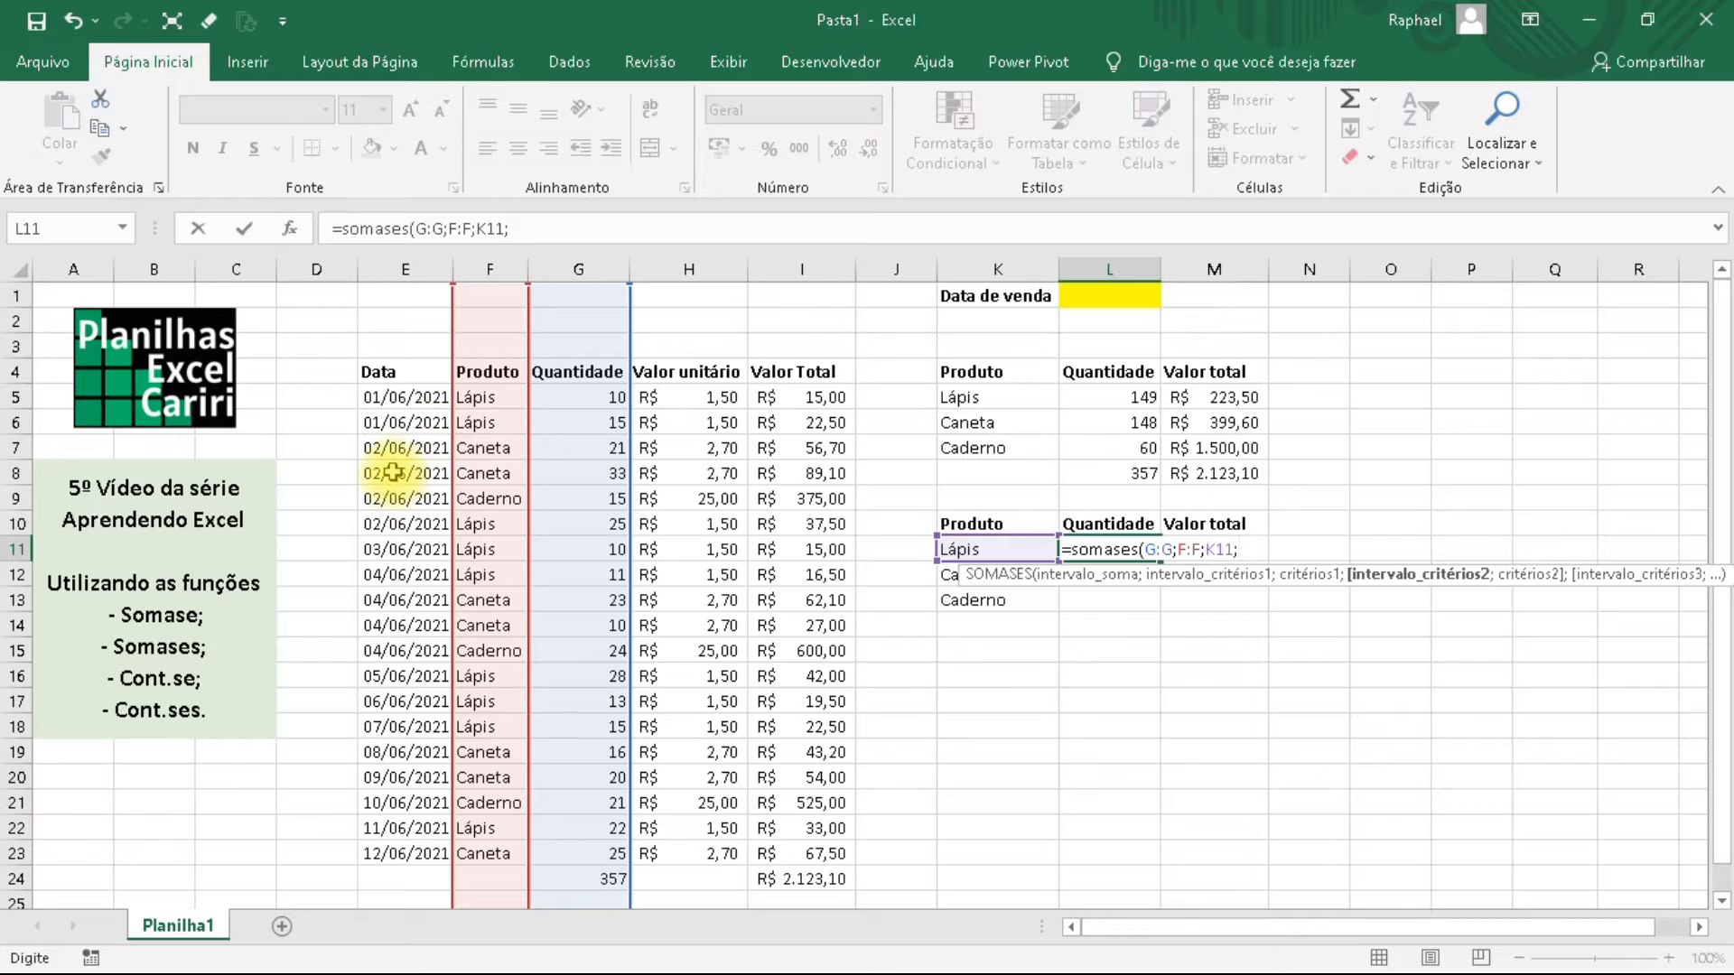
{"action": "left_click", "coordinate": [406, 267]}
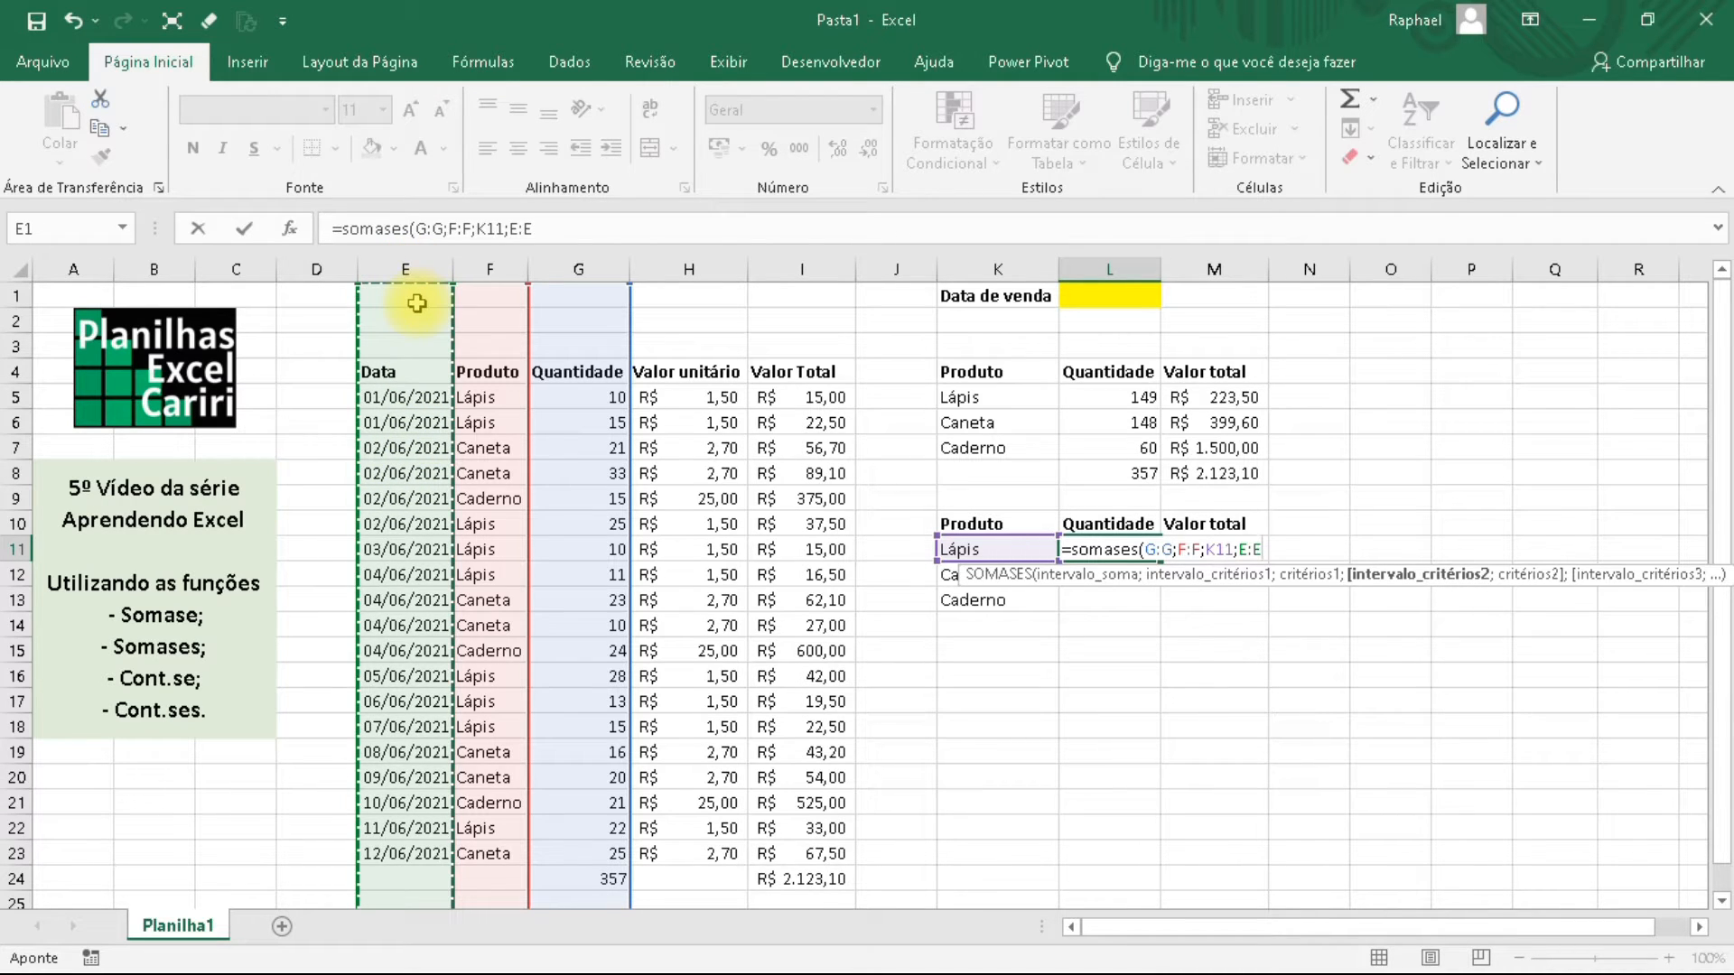
{"action": "type", "text": ";"}
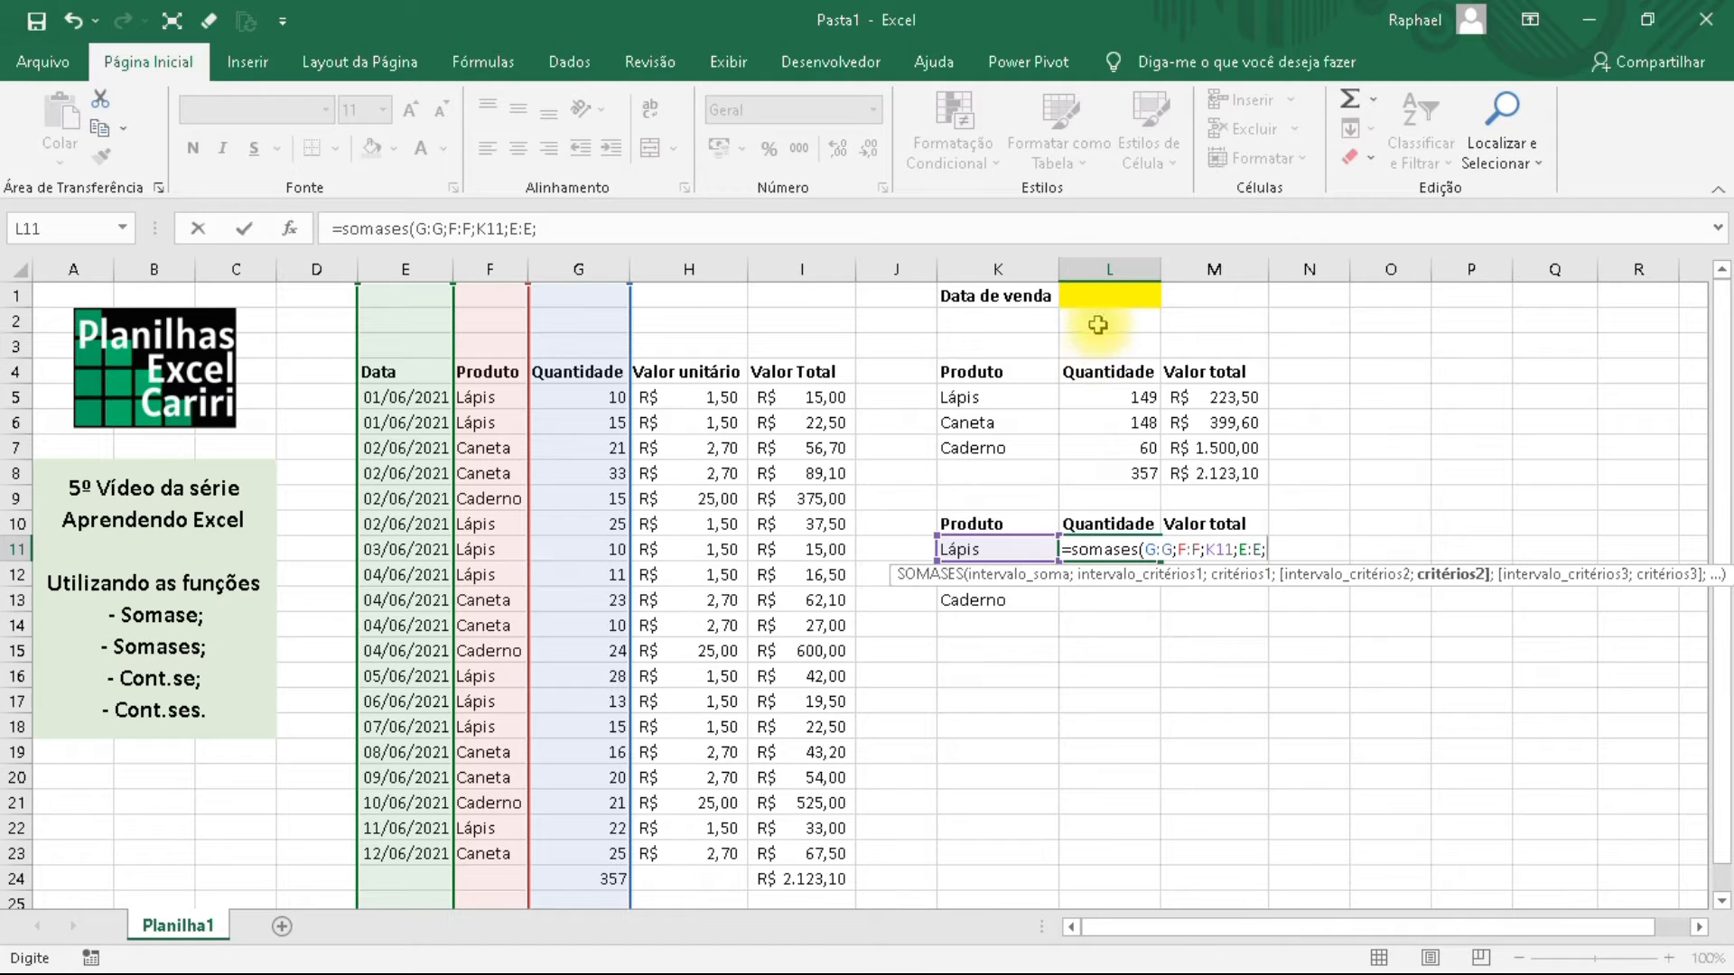
{"action": "left_click", "coordinate": [1096, 294]}
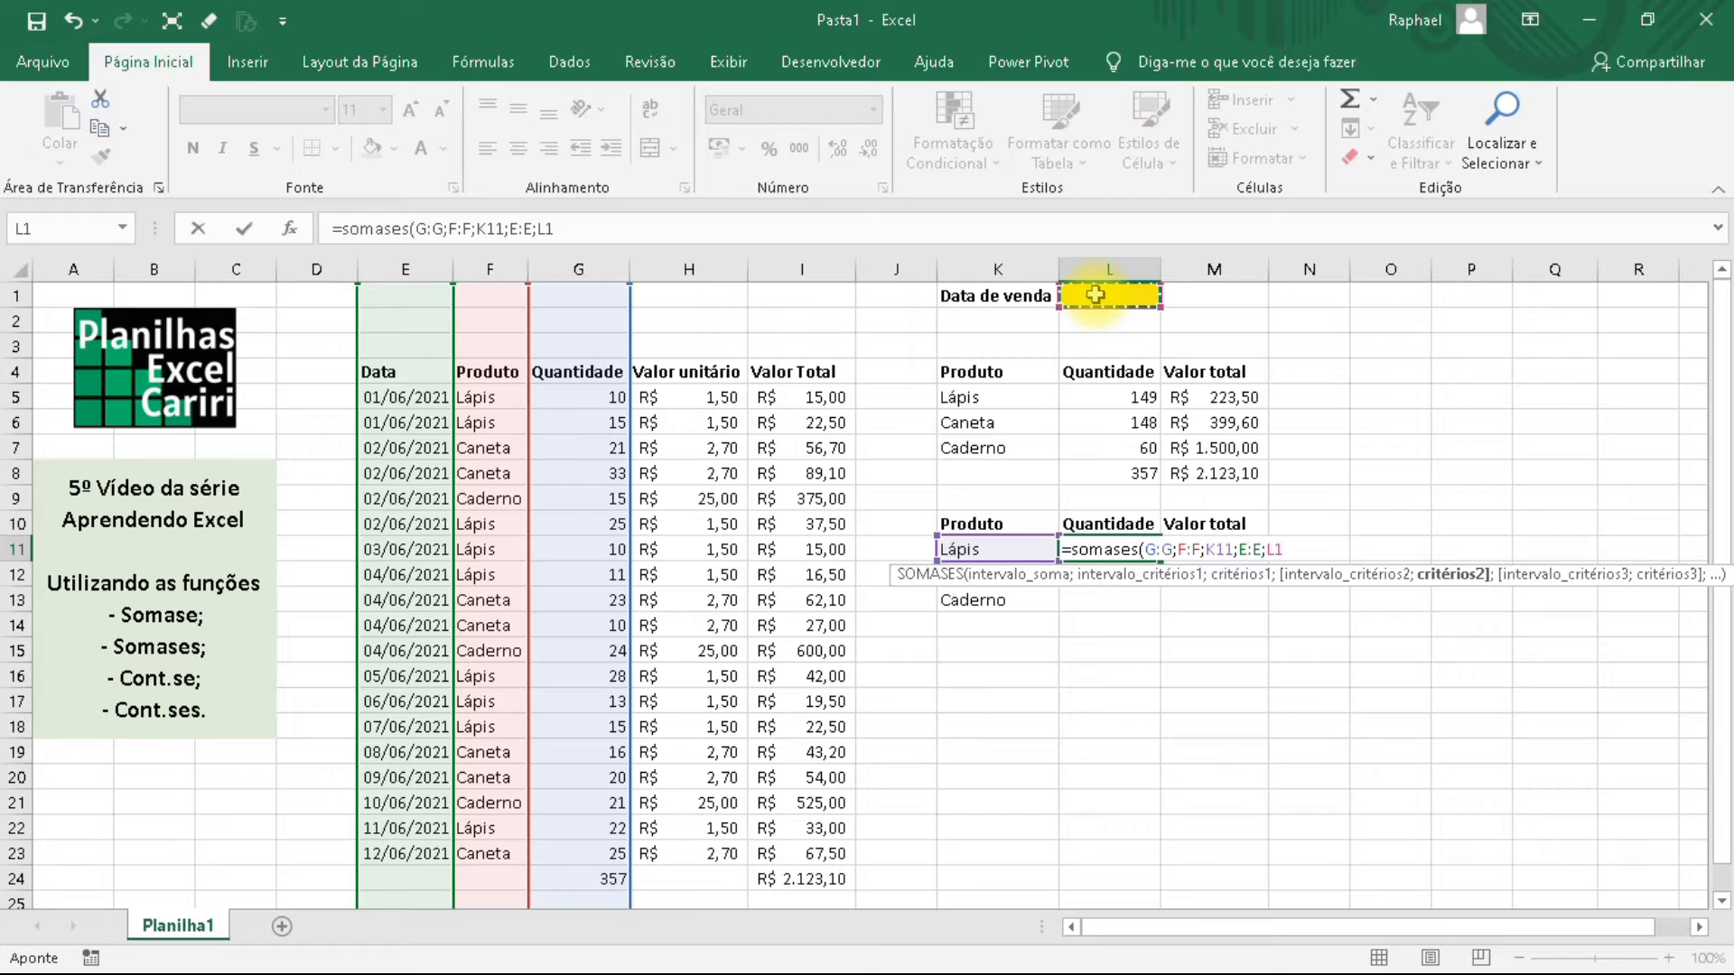
{"action": "type", "text": ")"}
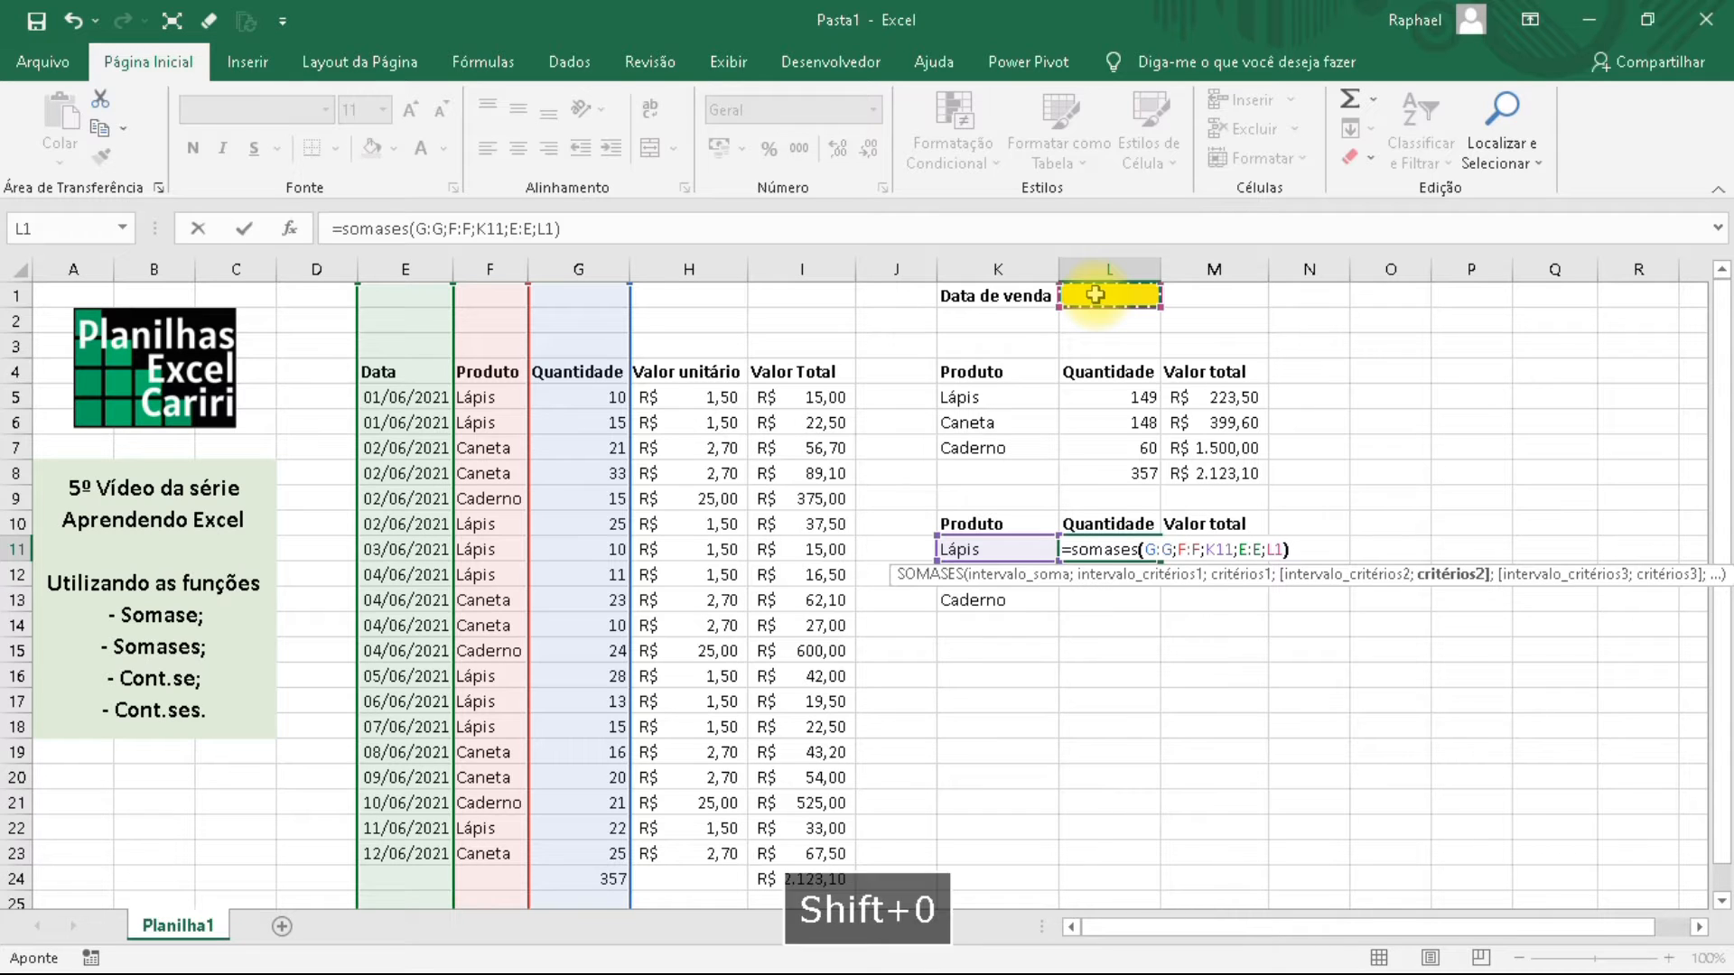
{"action": "key", "text": "Return"}
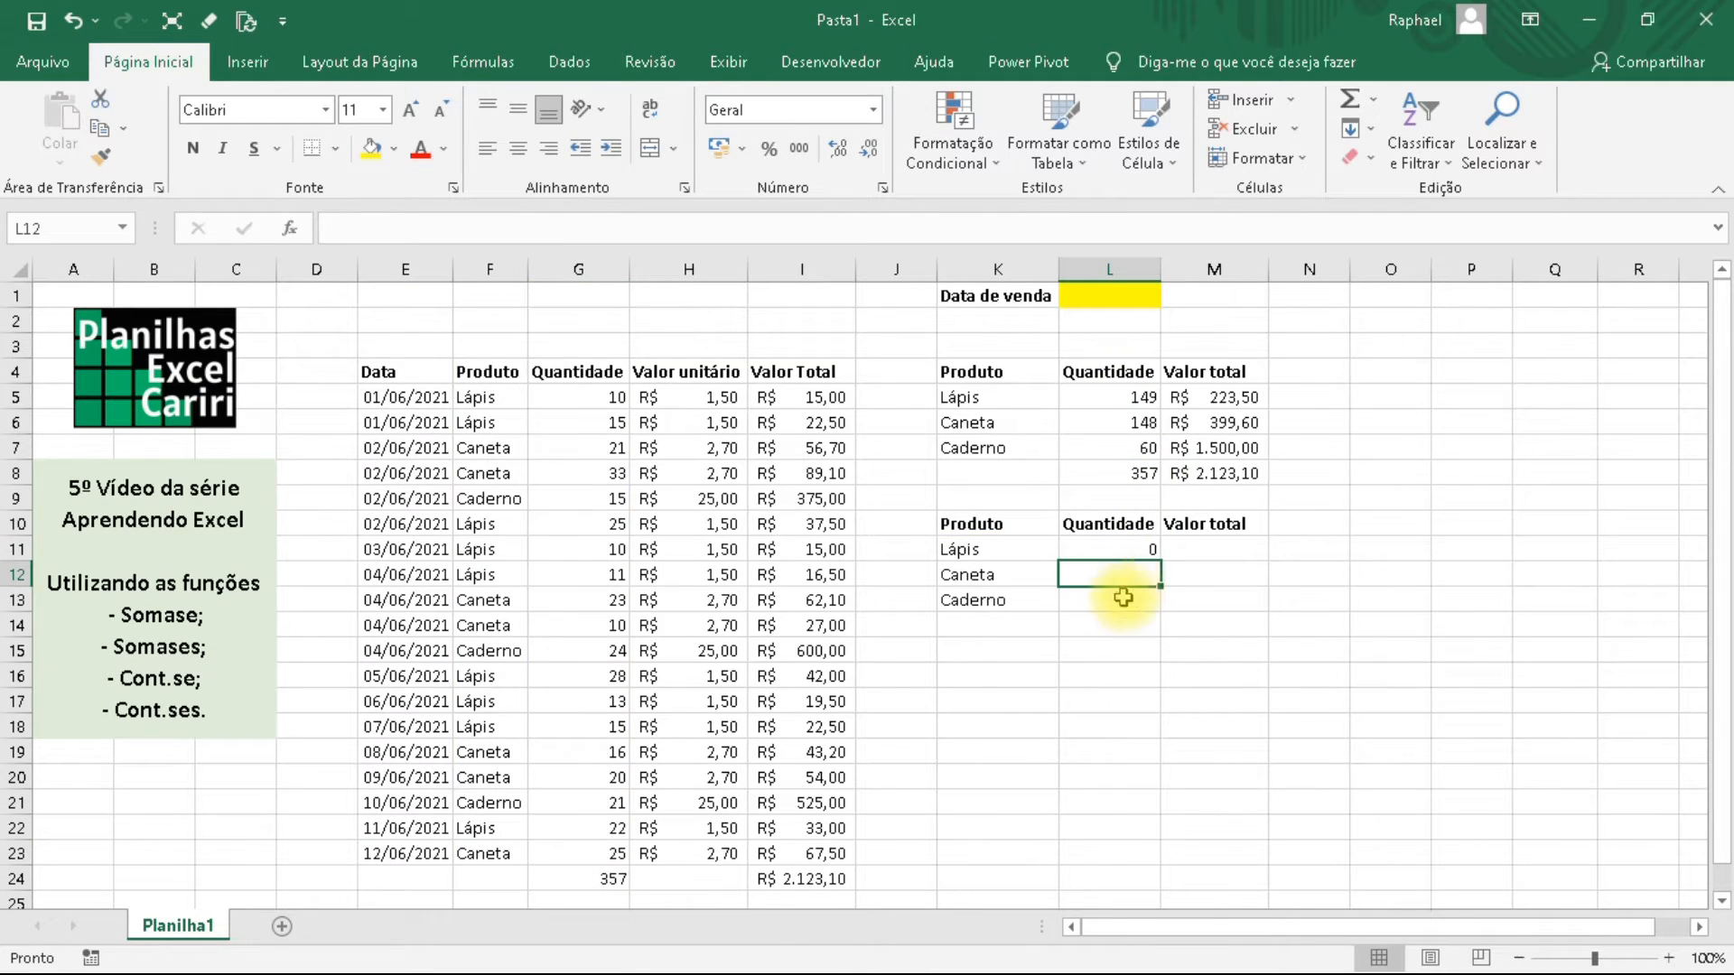
Enter 01/06/2021 as the sale date in L1 and check the Lápis quantity in L11.
{"action": "left_click", "coordinate": [1110, 296]}
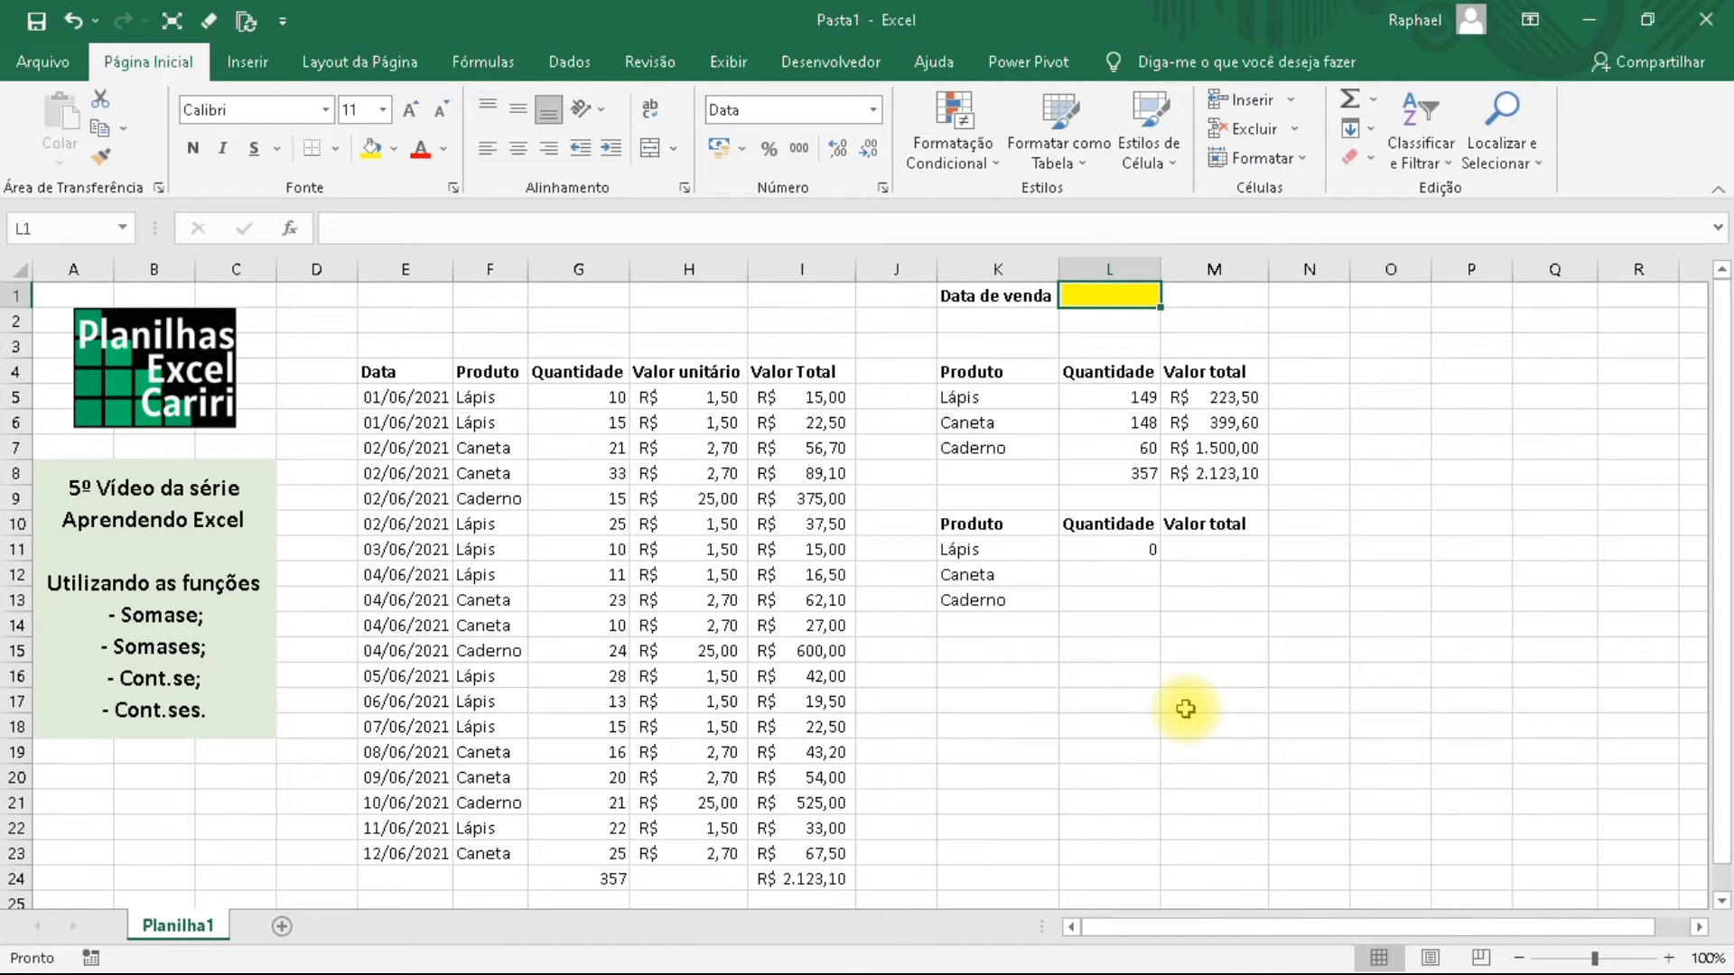
{"action": "type", "text": "01/06/2021"}
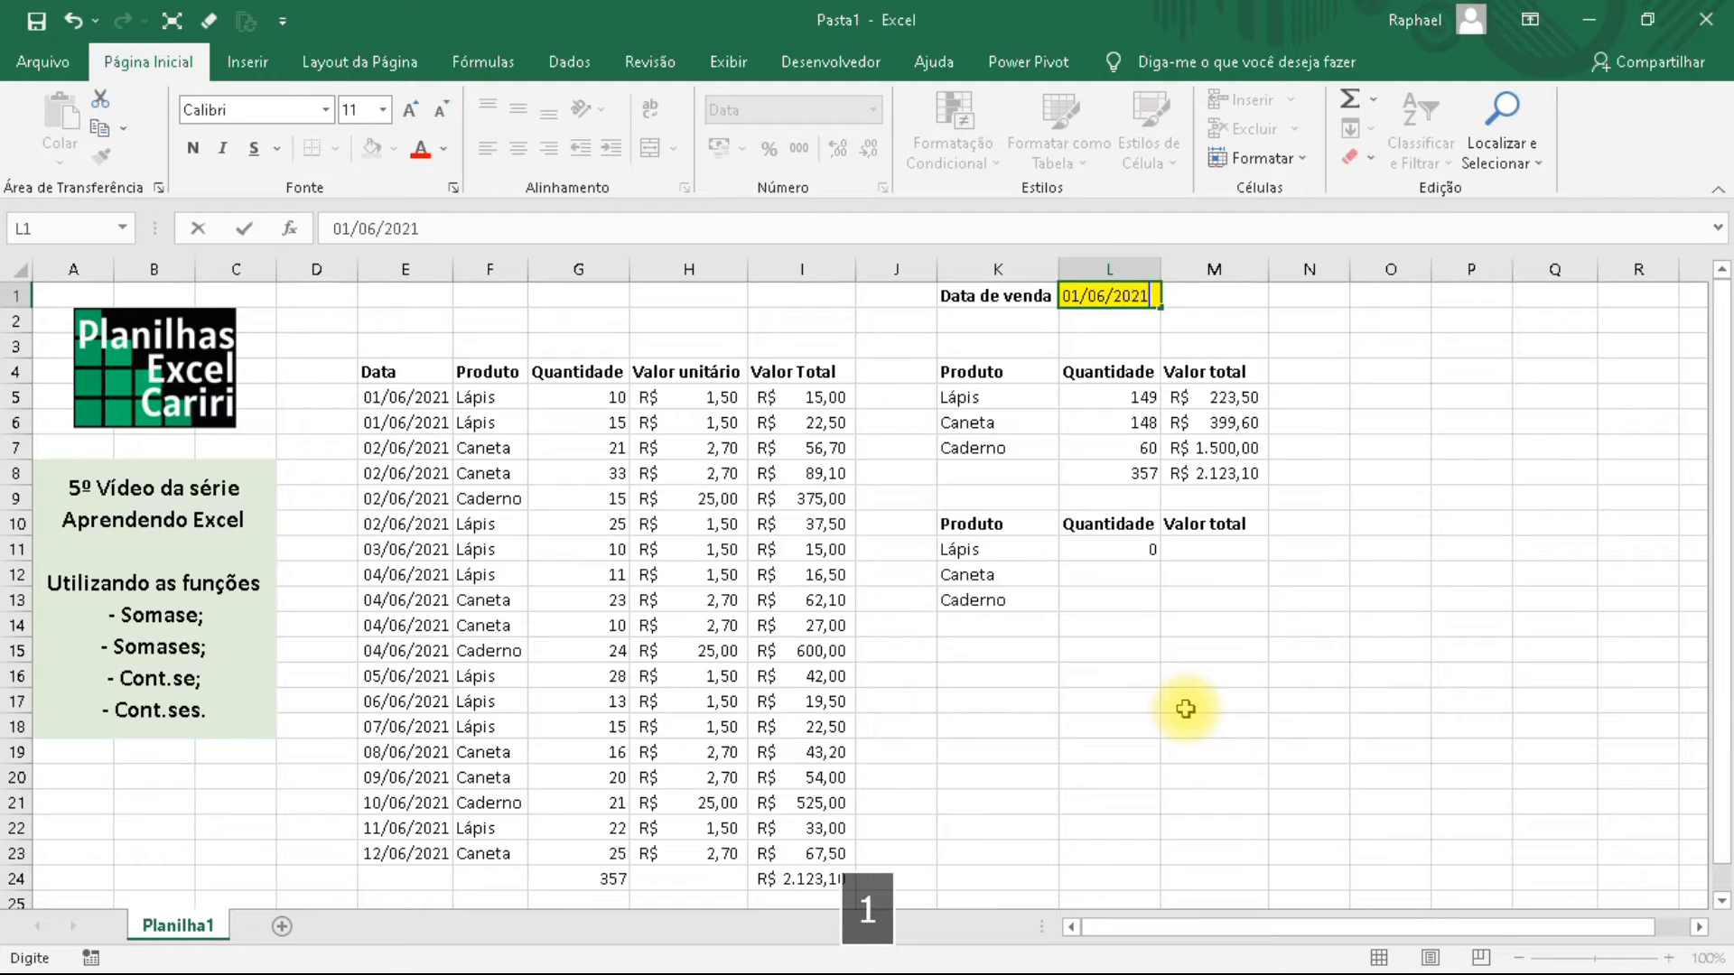
{"action": "key", "text": "Return"}
{"action": "left_click", "coordinate": [1127, 547]}
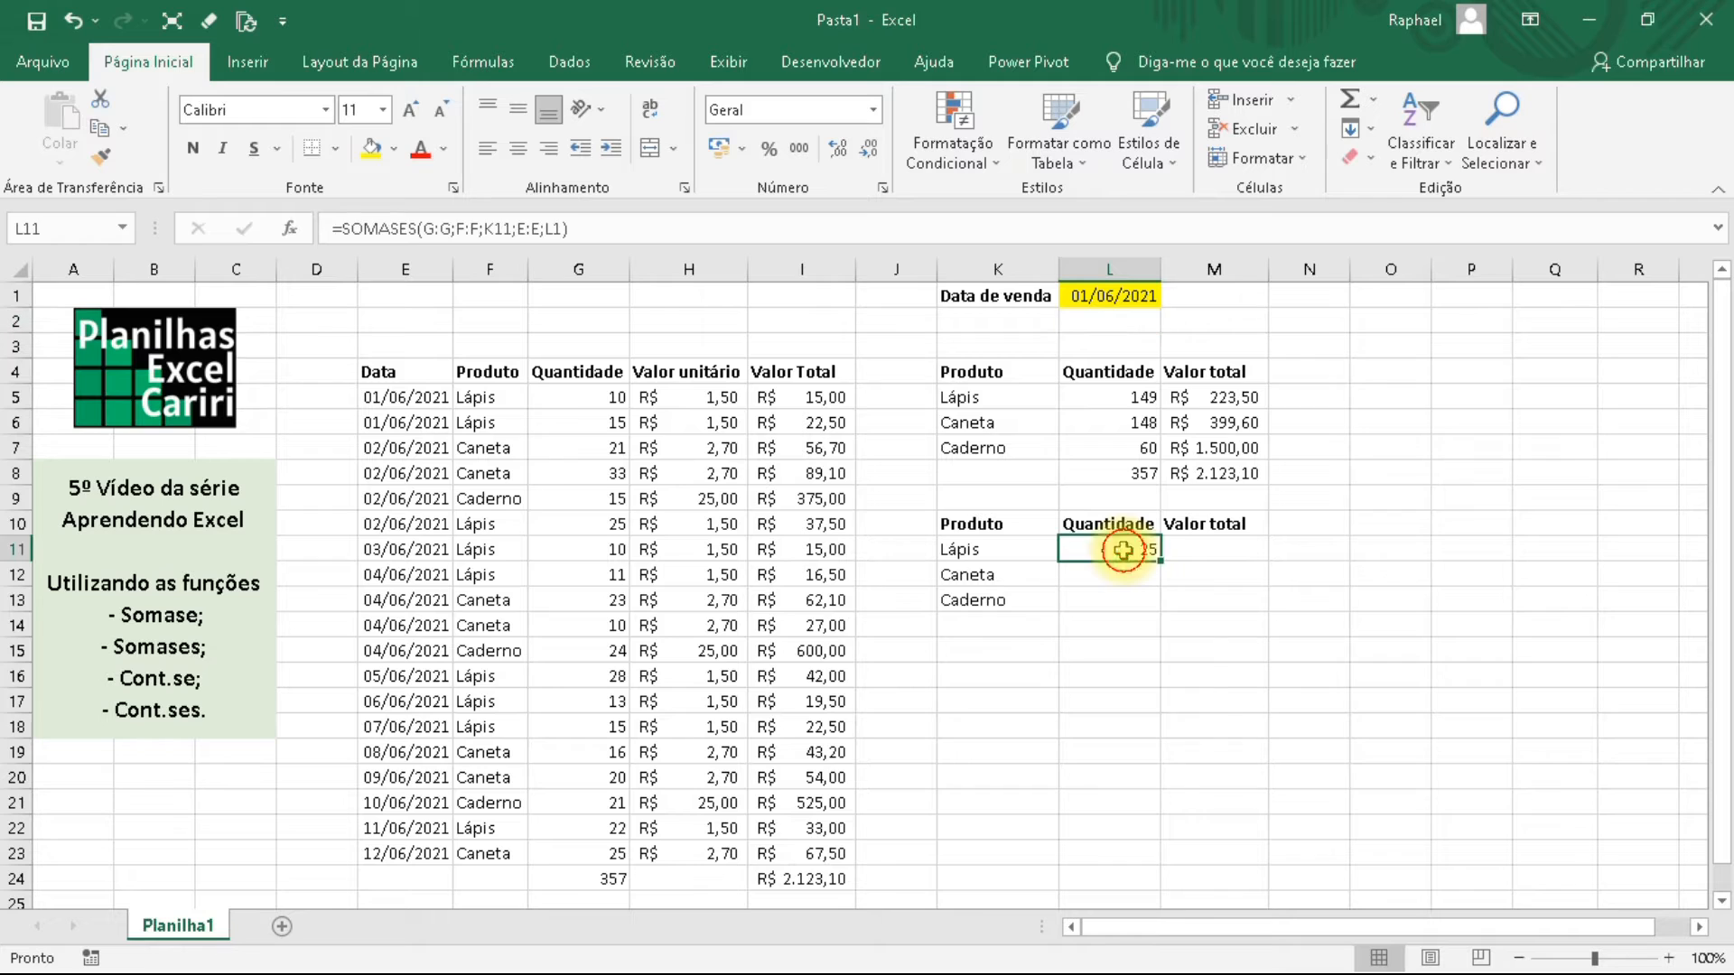
Change the sale date in L1 to 02/06/2021 and check the Lápis quantity in L11 against the sales table.
{"action": "left_click", "coordinate": [1111, 295]}
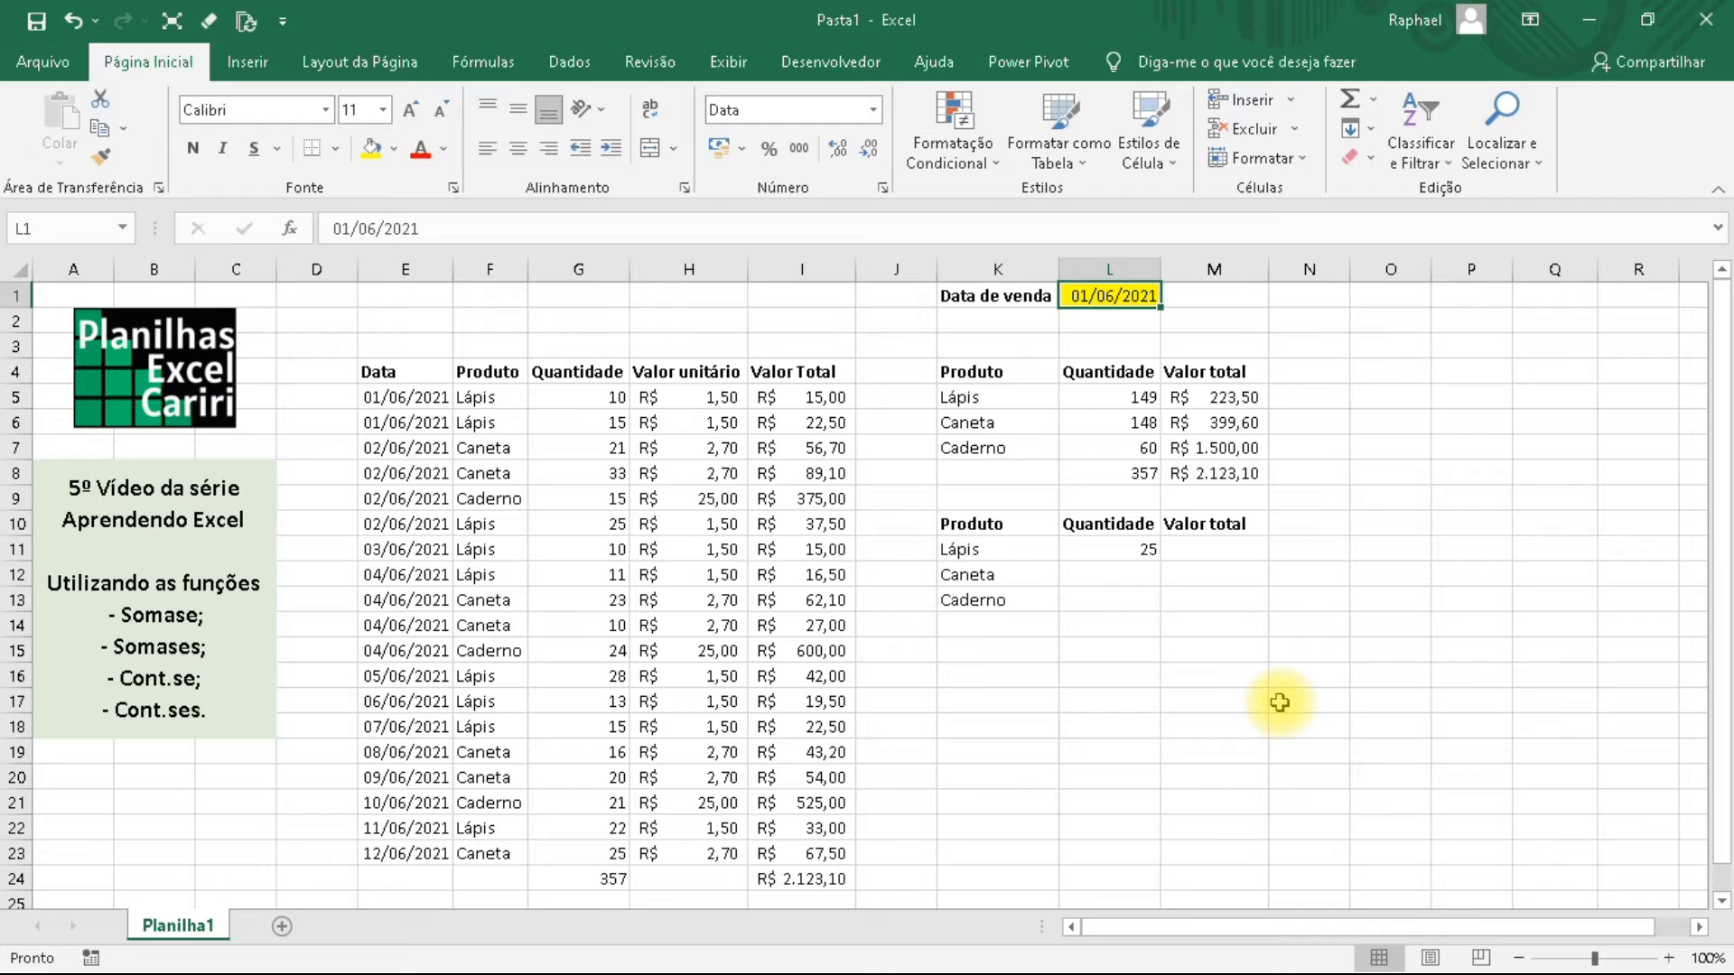
{"action": "type", "text": "02/06/202"}
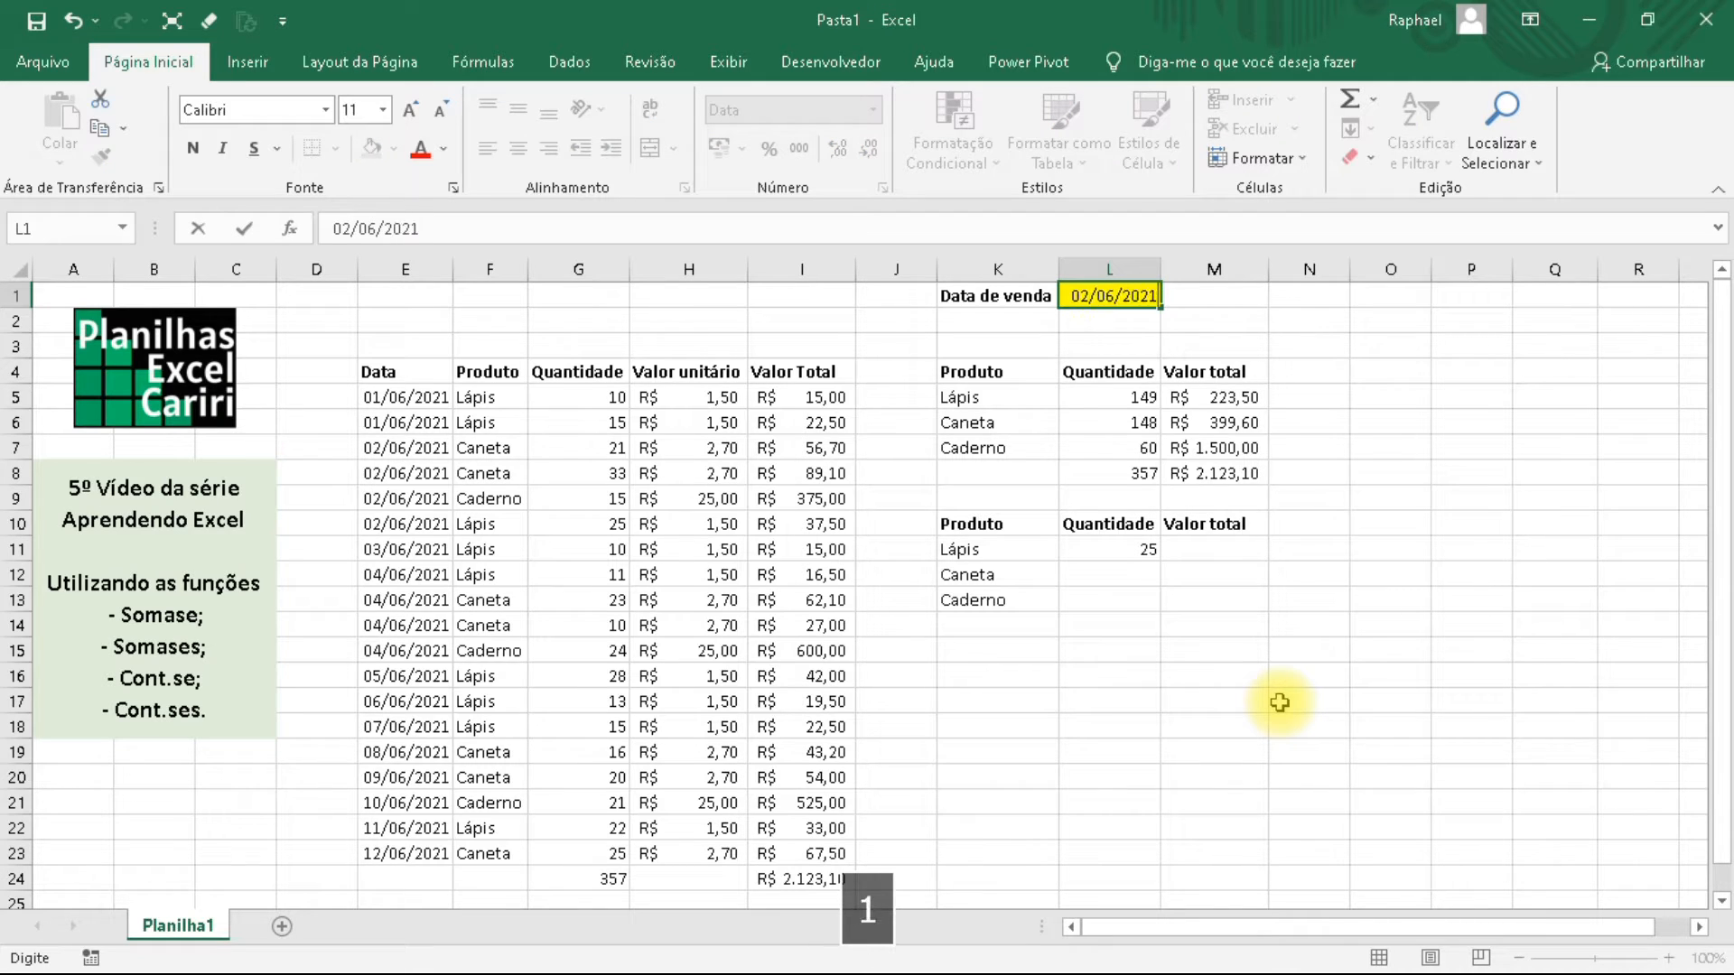
{"action": "key", "text": "Return"}
{"action": "left_click", "coordinate": [1122, 553]}
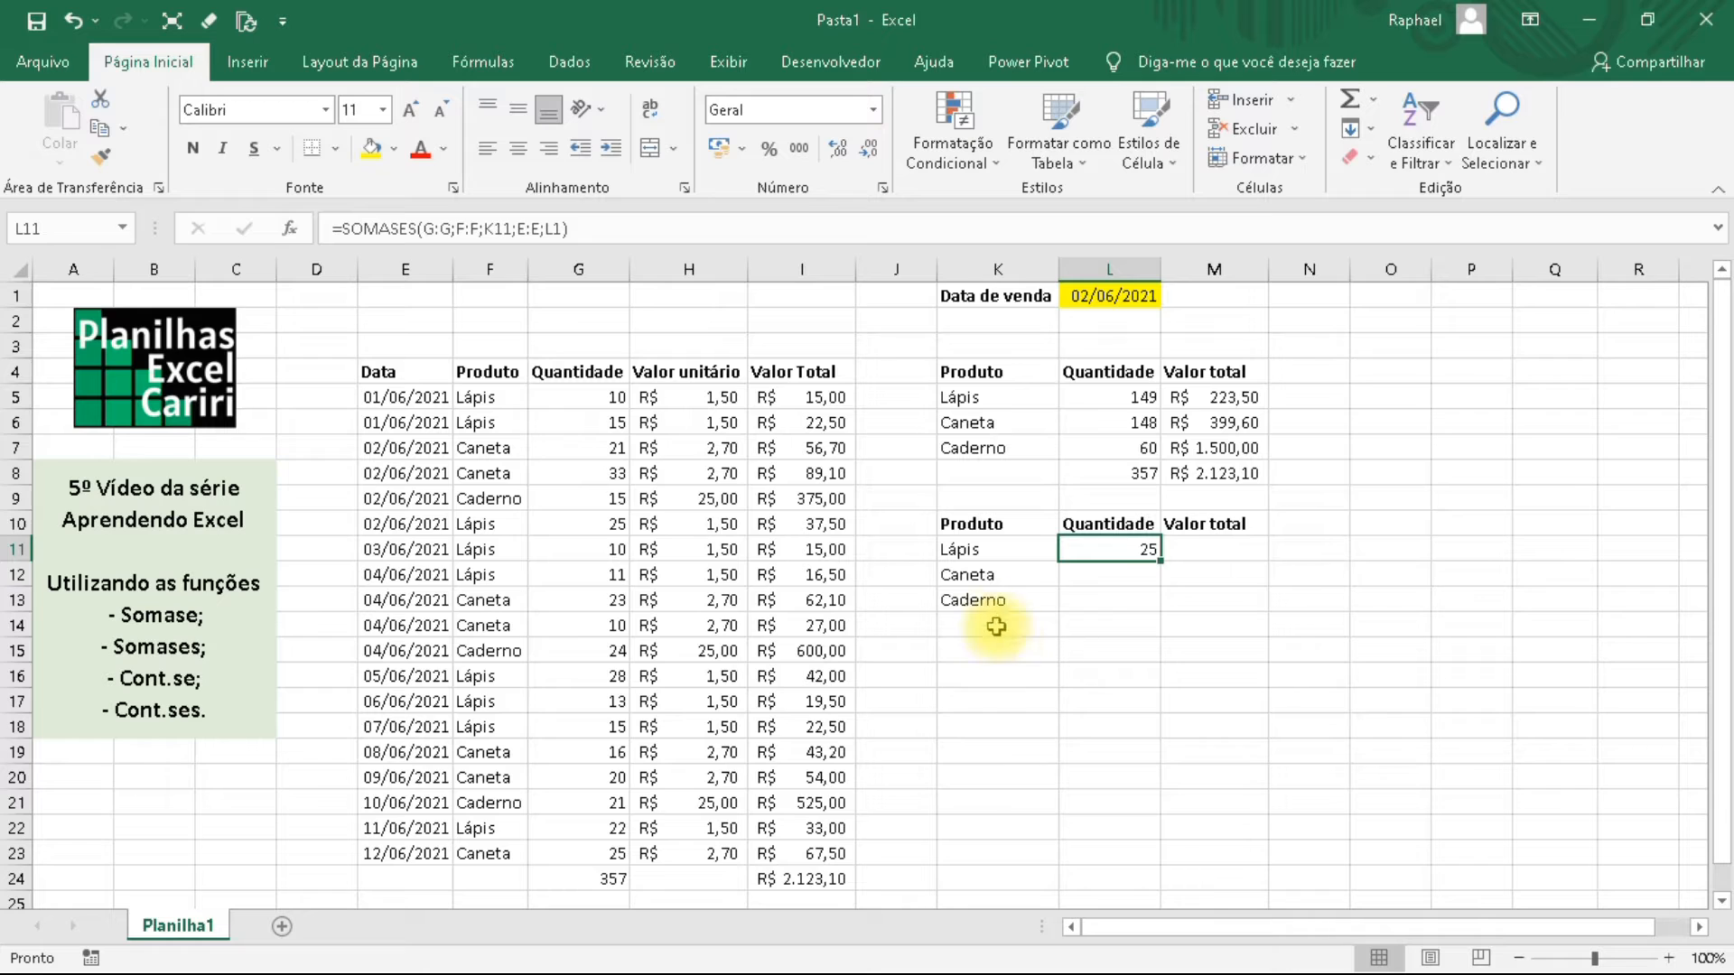
{"action": "left_click", "coordinate": [1124, 296]}
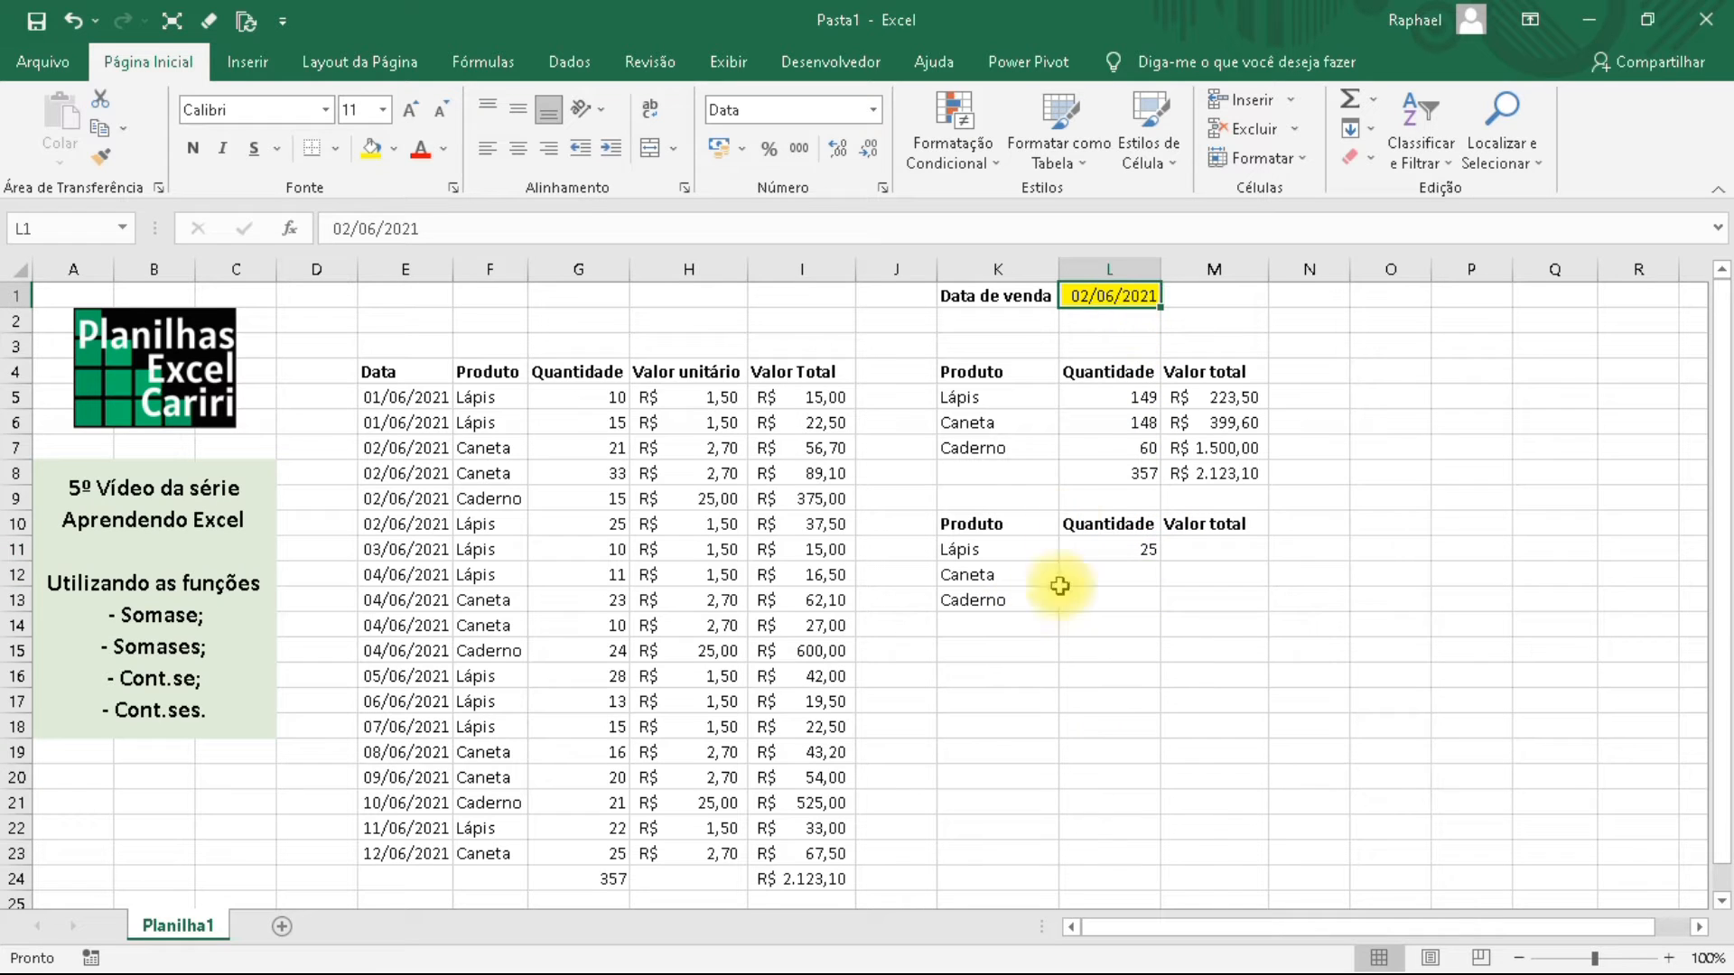
{"action": "left_click", "coordinate": [1129, 552]}
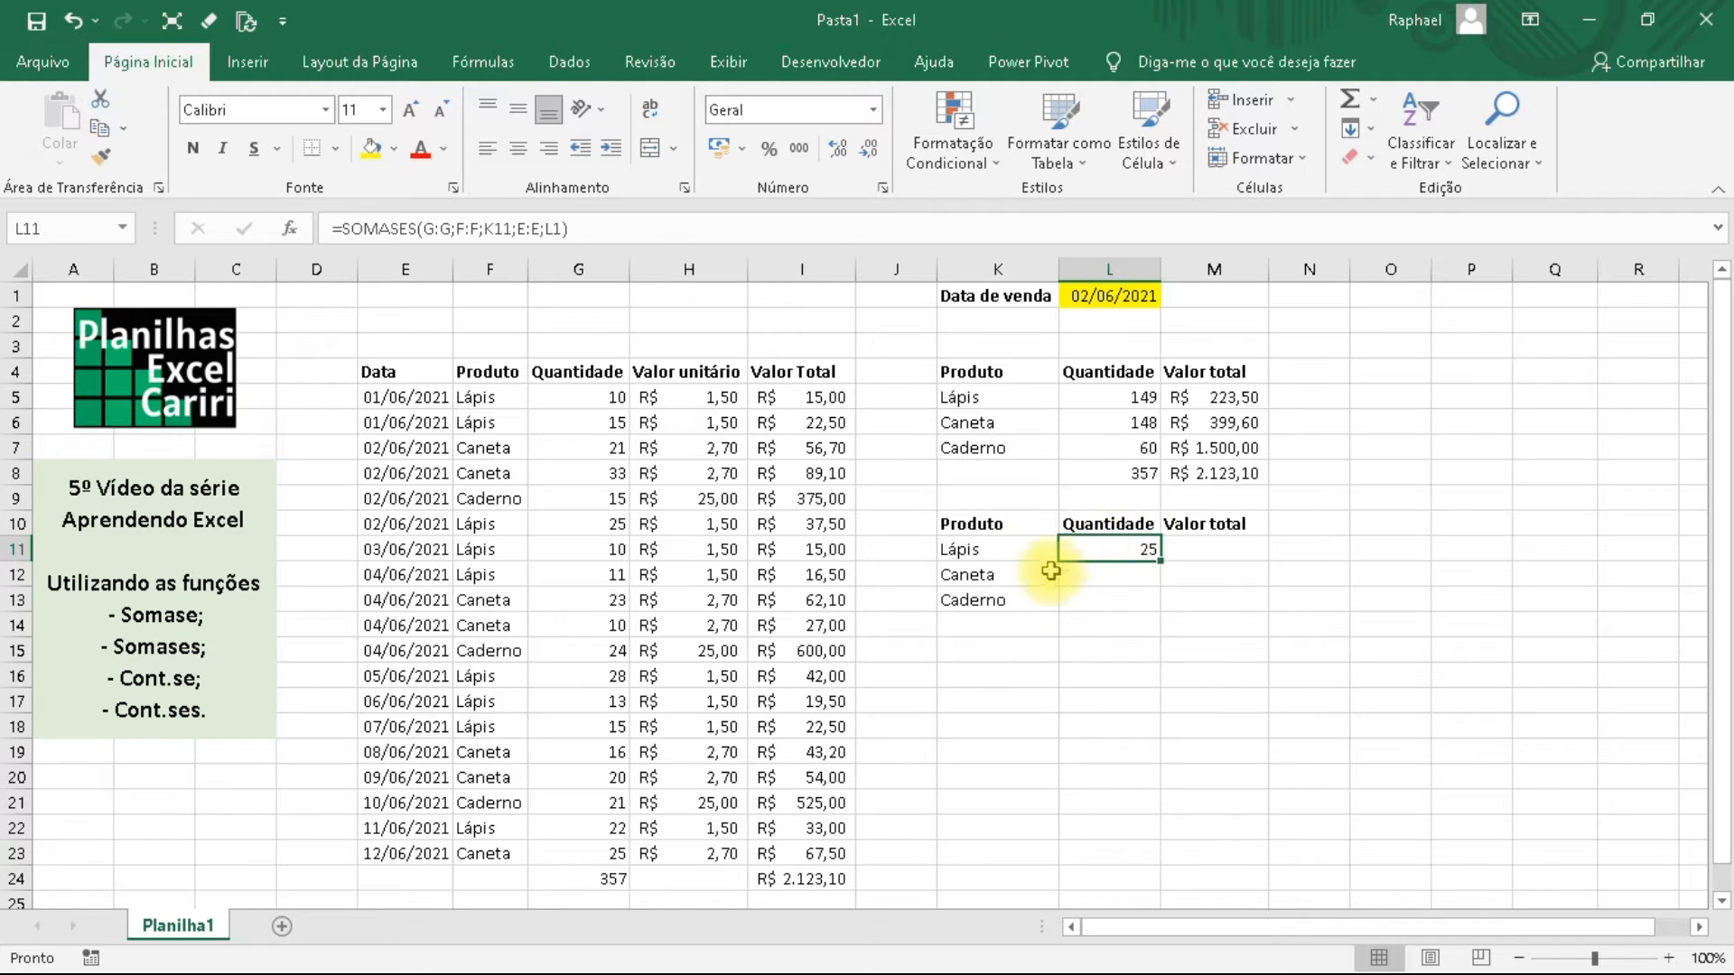
{"action": "left_click", "coordinate": [464, 227]}
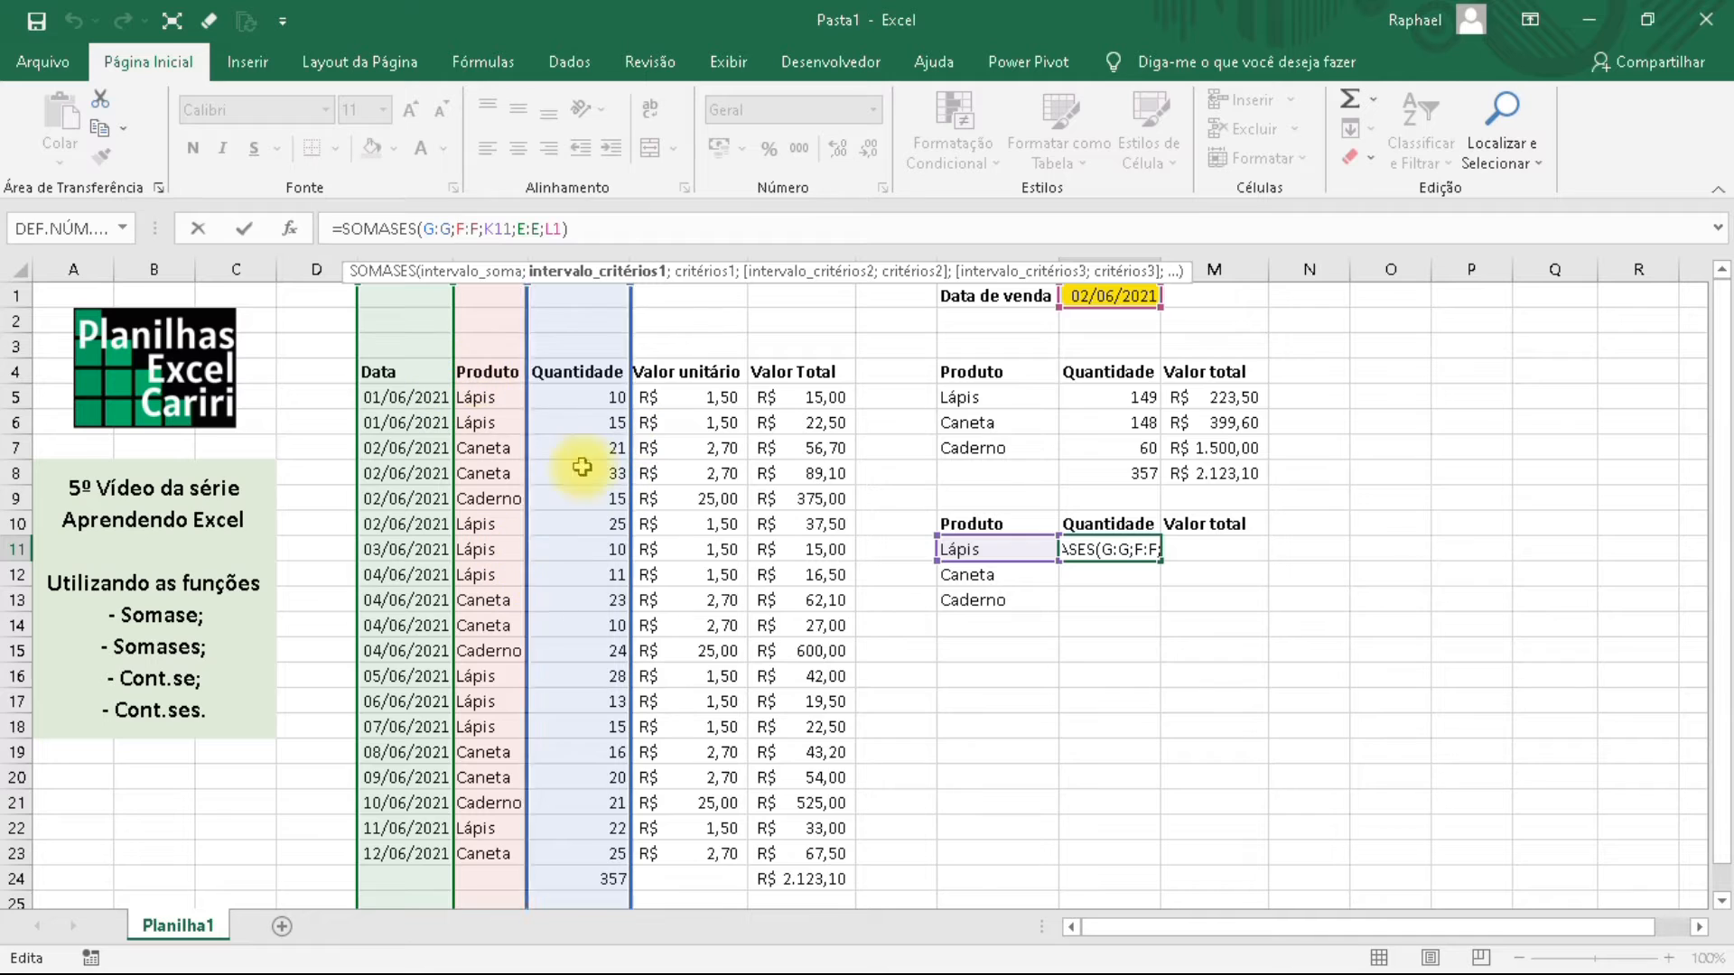
{"action": "left_click", "coordinate": [1132, 602]}
{"action": "key", "text": "Escape"}
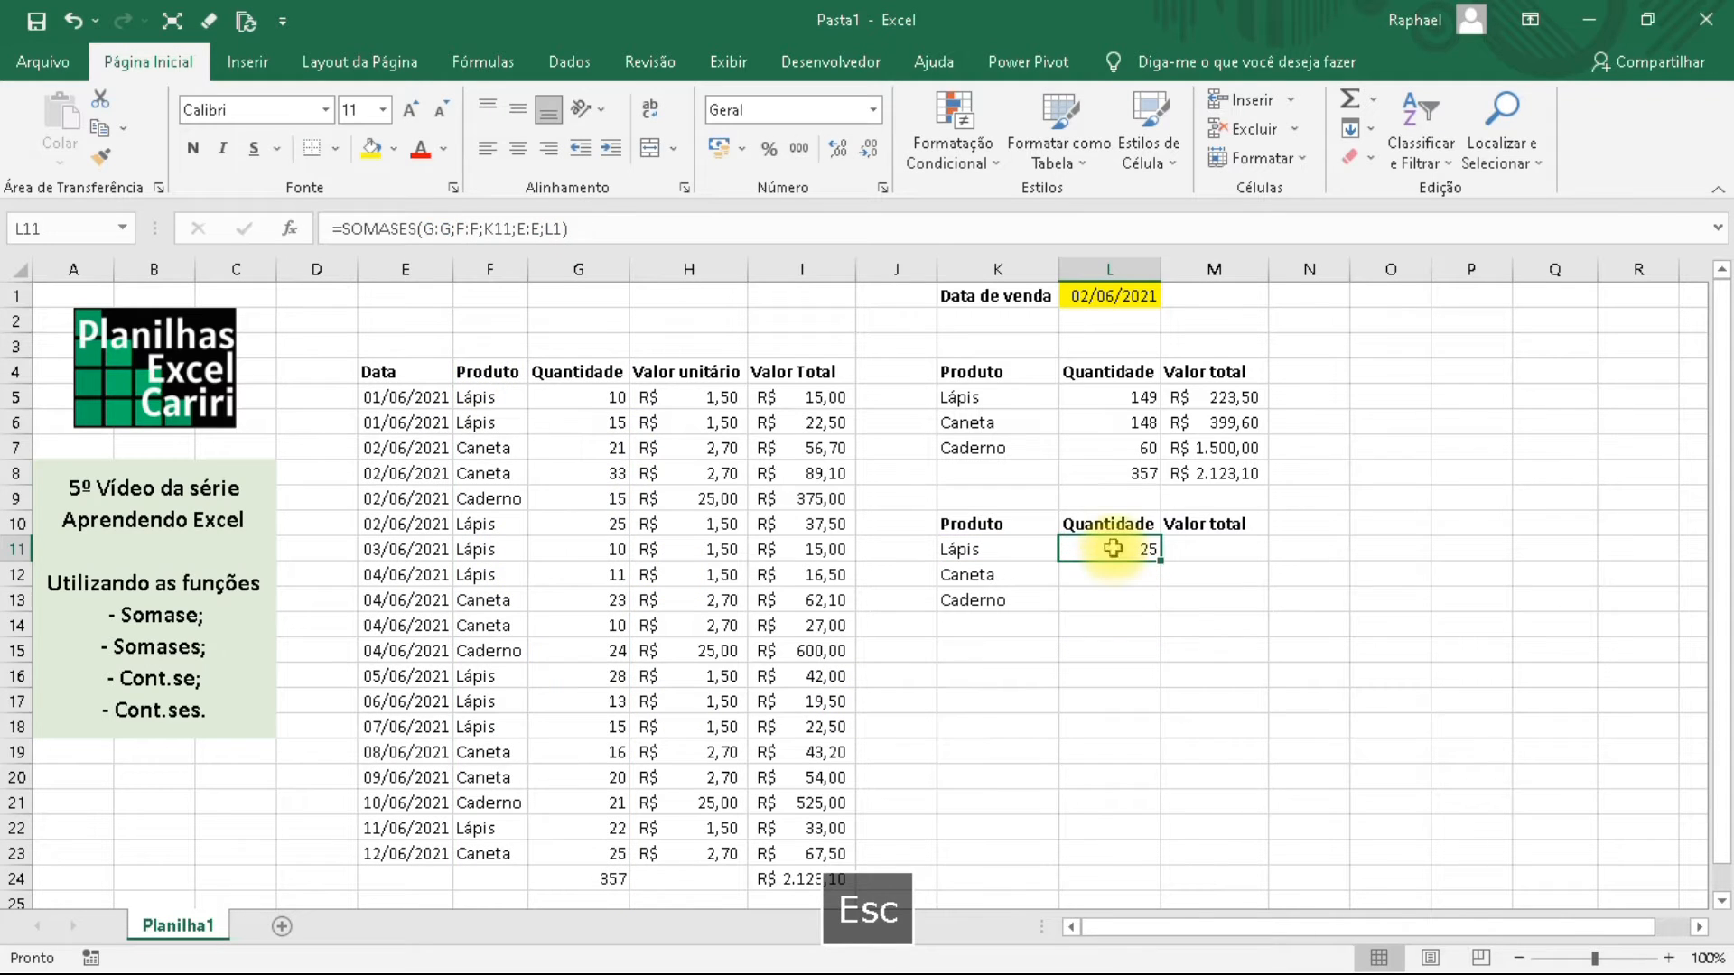
Replace the whole-column references in L11's SOMASES formula with the table ranges G5:G23, F5:F23 and E5:E23.
{"action": "left_click", "coordinate": [437, 226]}
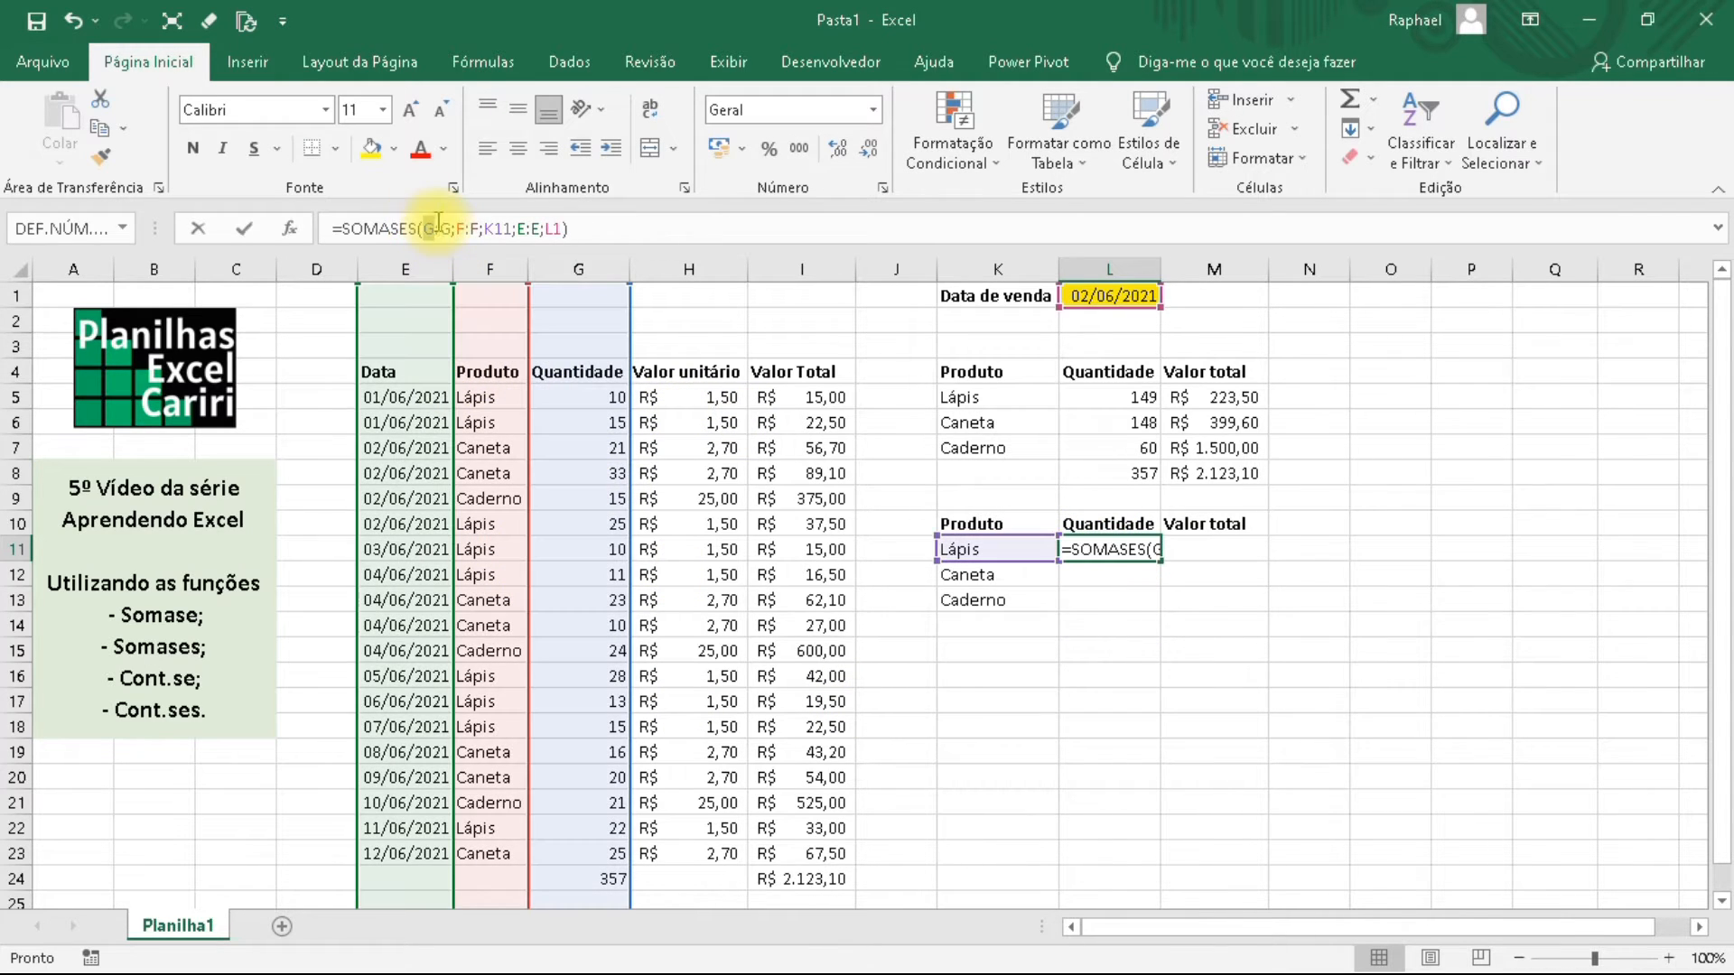
{"action": "double_click", "coordinate": [443, 228]}
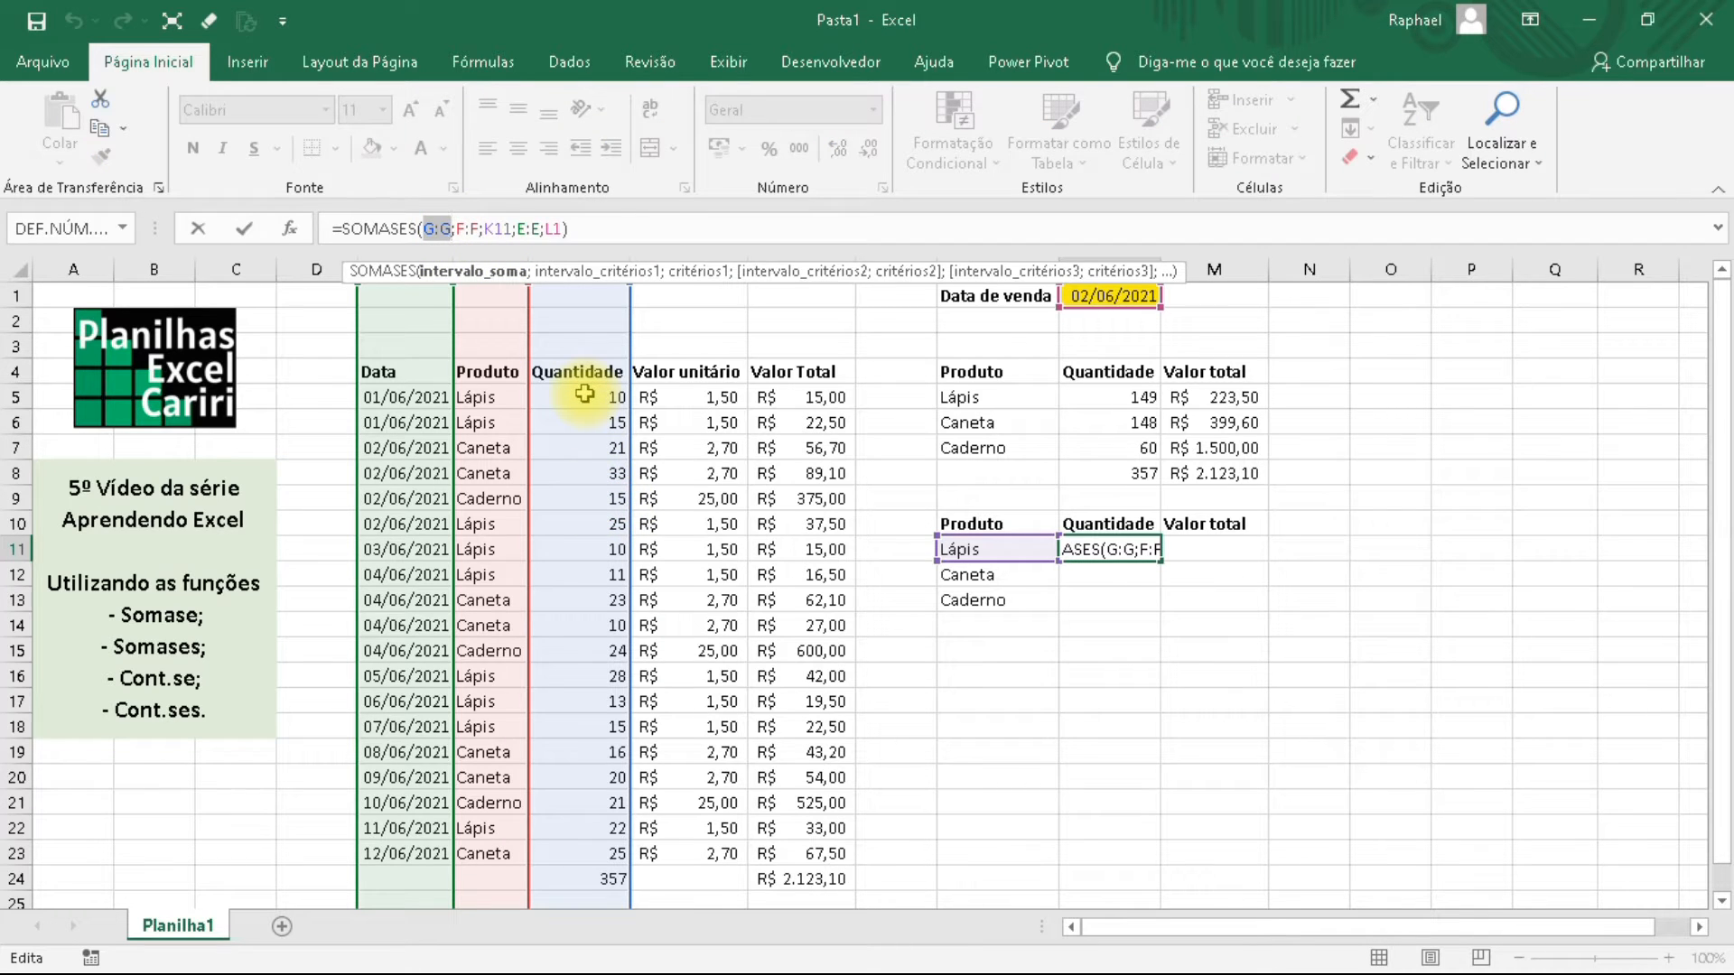
{"action": "left_click_drag", "start_coordinate": [584, 394], "coordinate": [573, 856]}
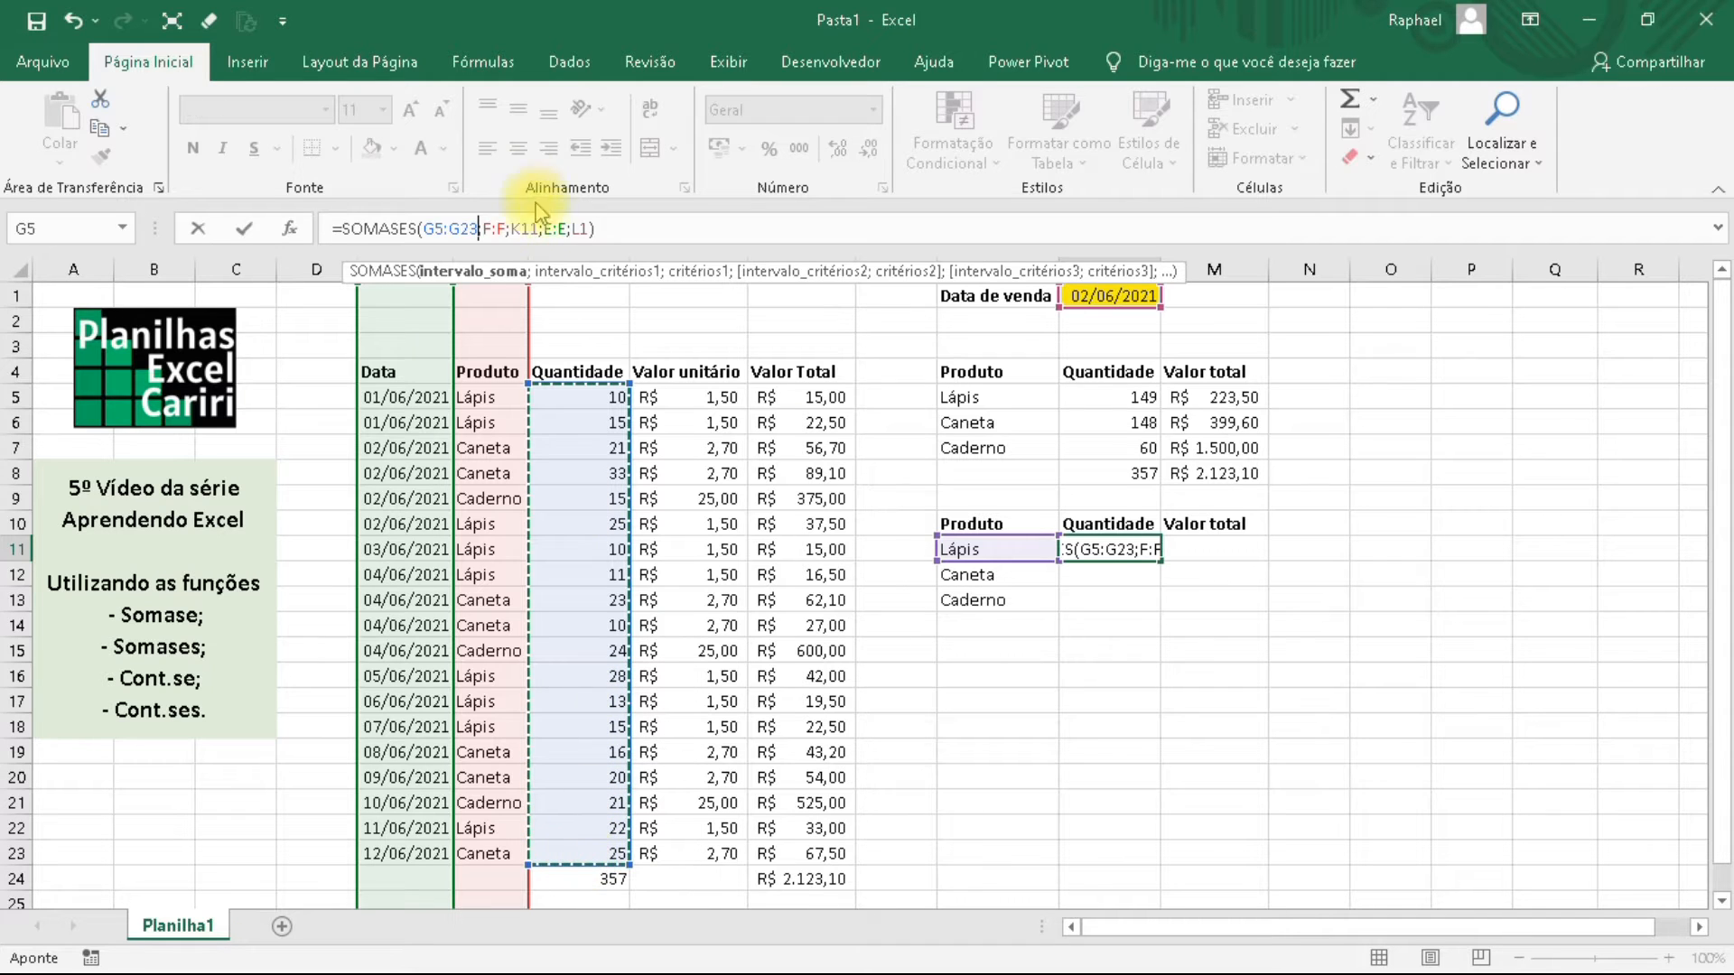
{"action": "double_click", "coordinate": [499, 228]}
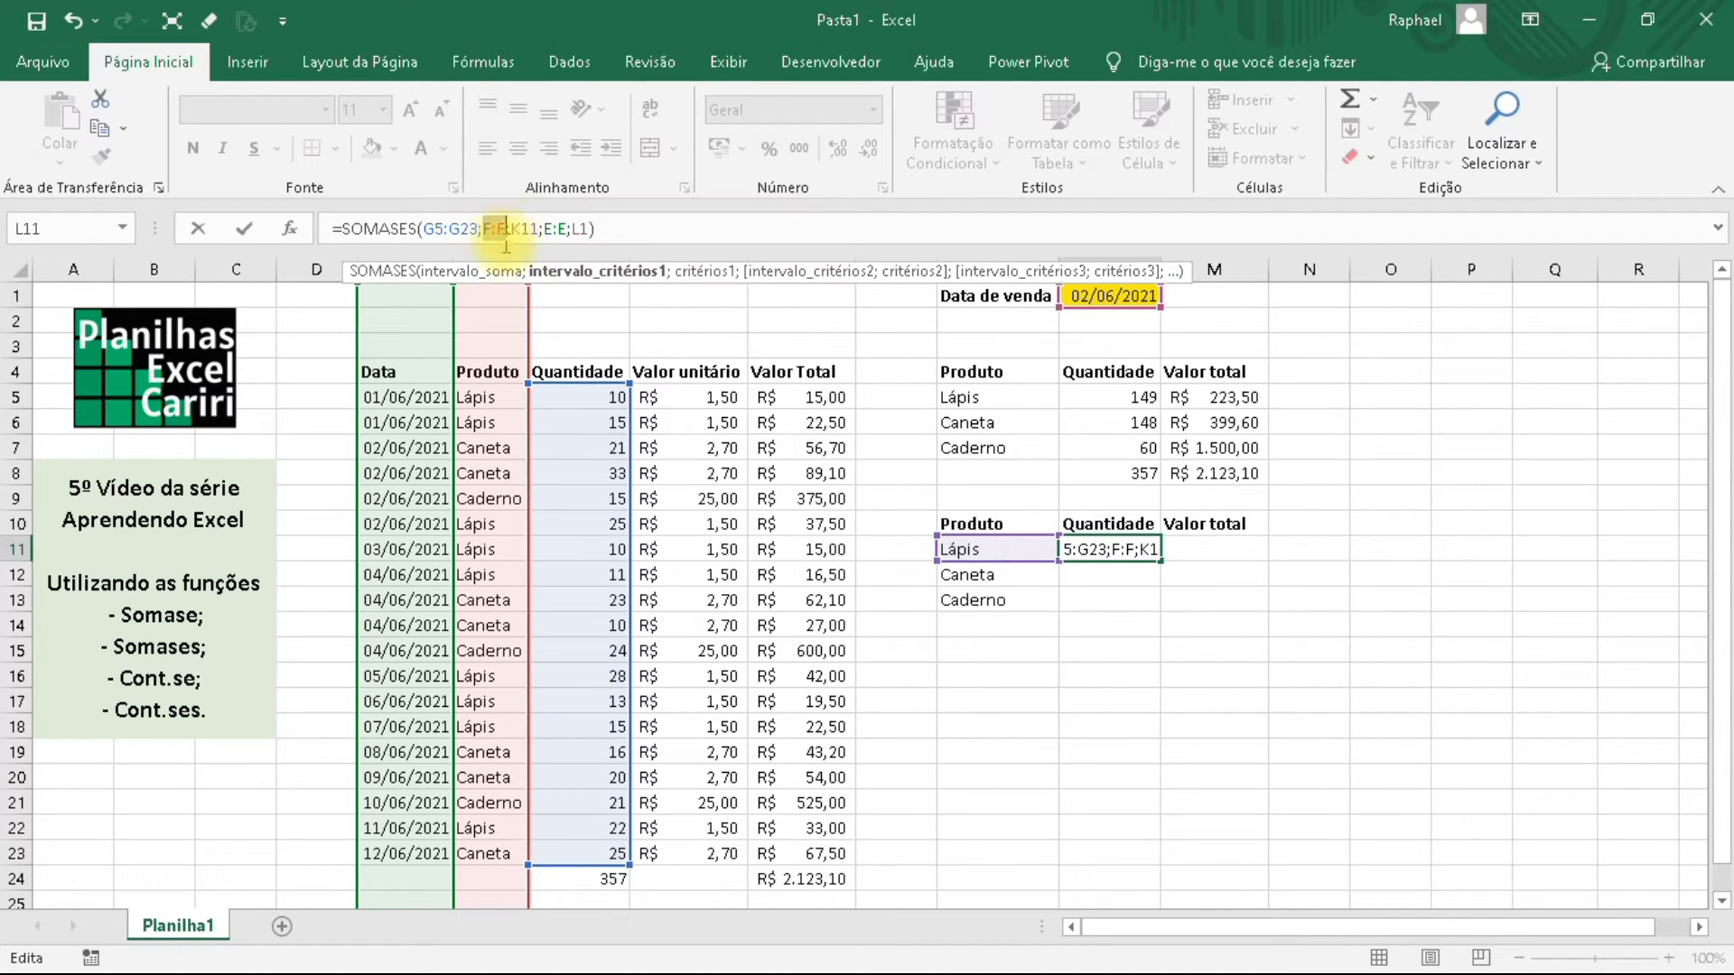
{"action": "left_click_drag", "start_coordinate": [478, 397], "coordinate": [503, 851]}
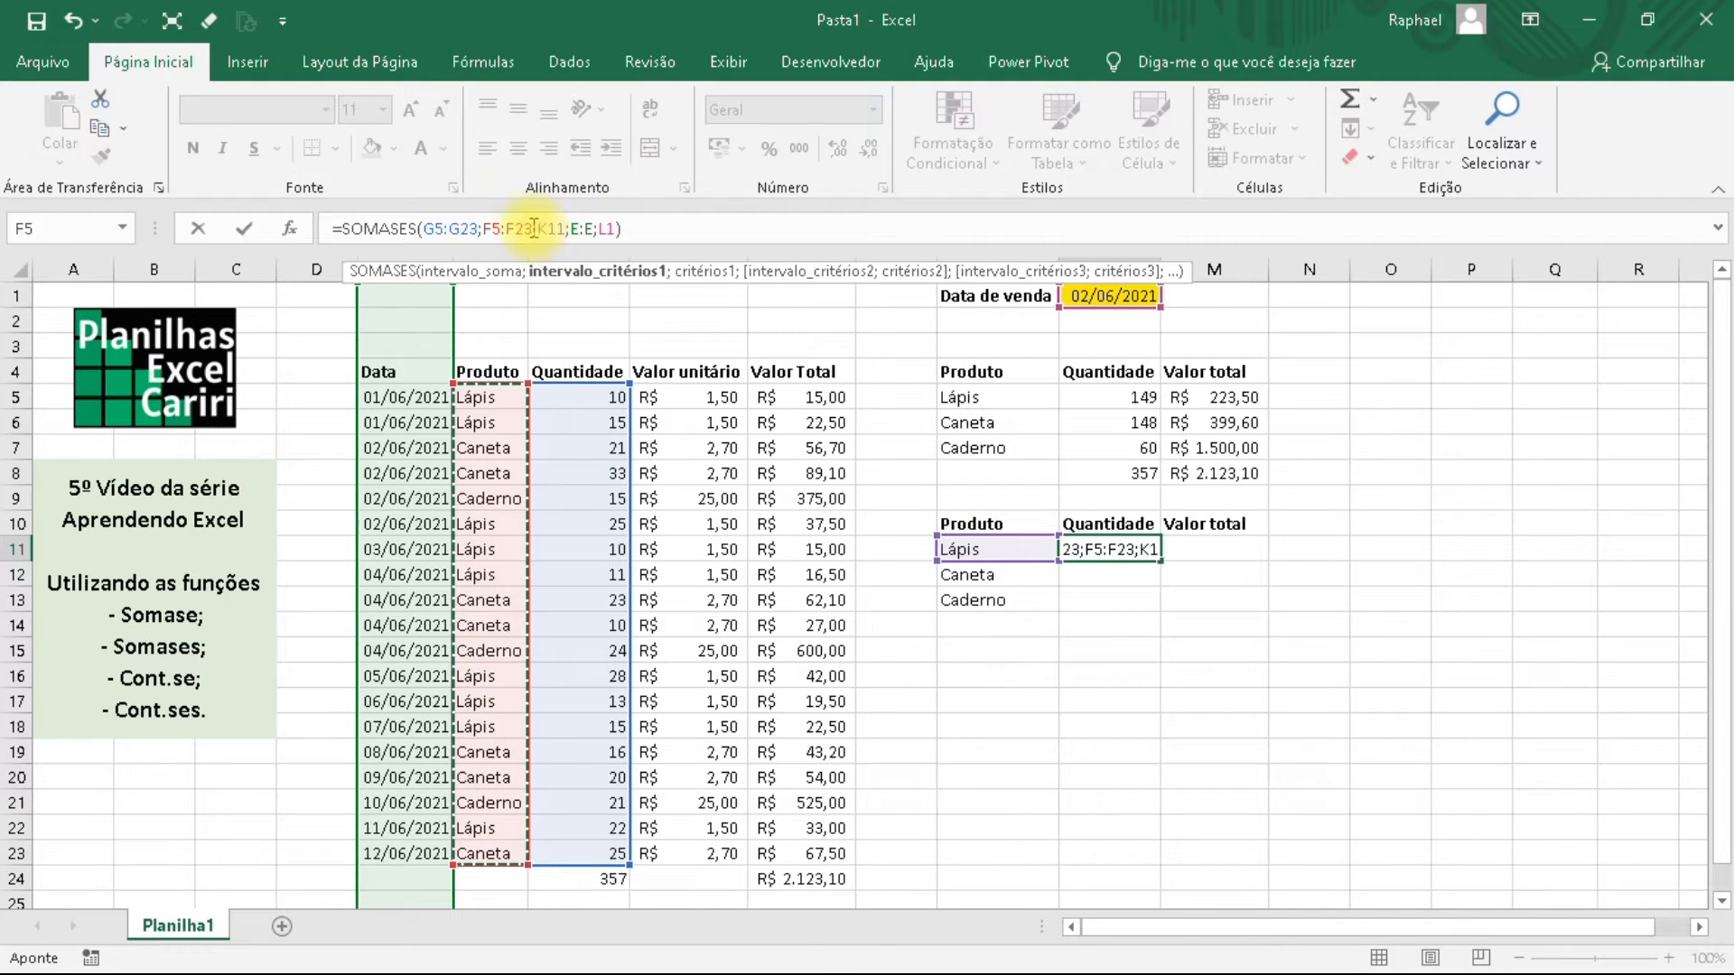
{"action": "double_click", "coordinate": [593, 227]}
{"action": "left_click_drag", "start_coordinate": [418, 401], "coordinate": [412, 854]}
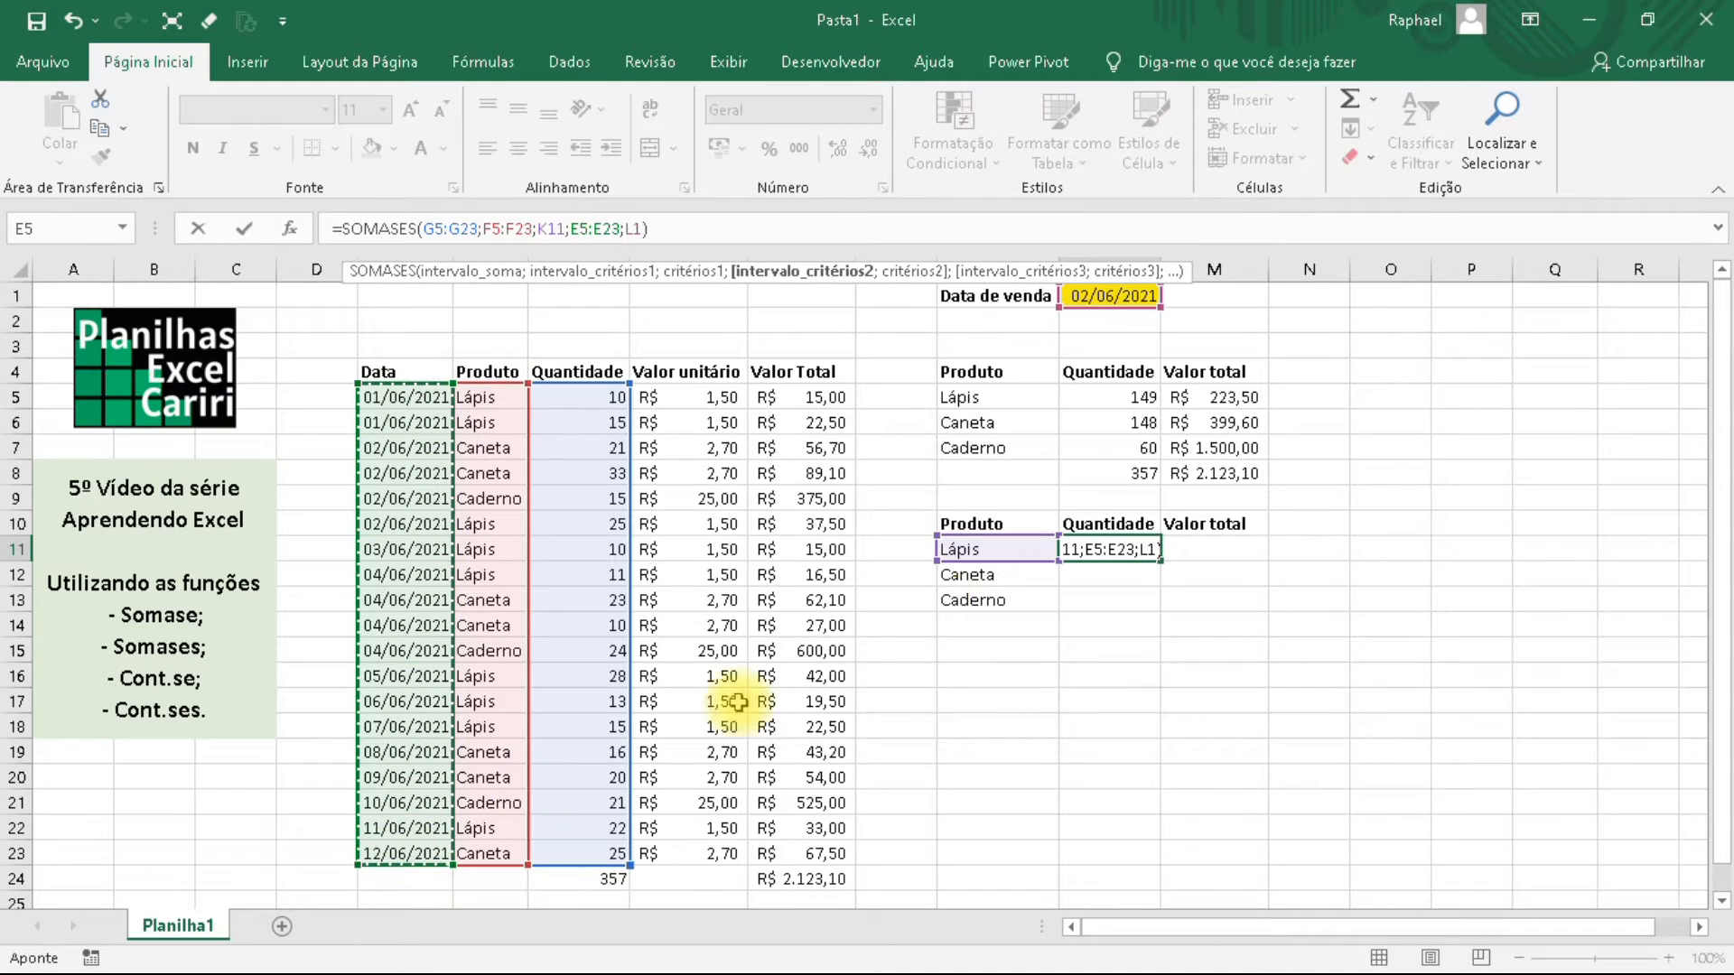
{"action": "key", "text": "Return"}
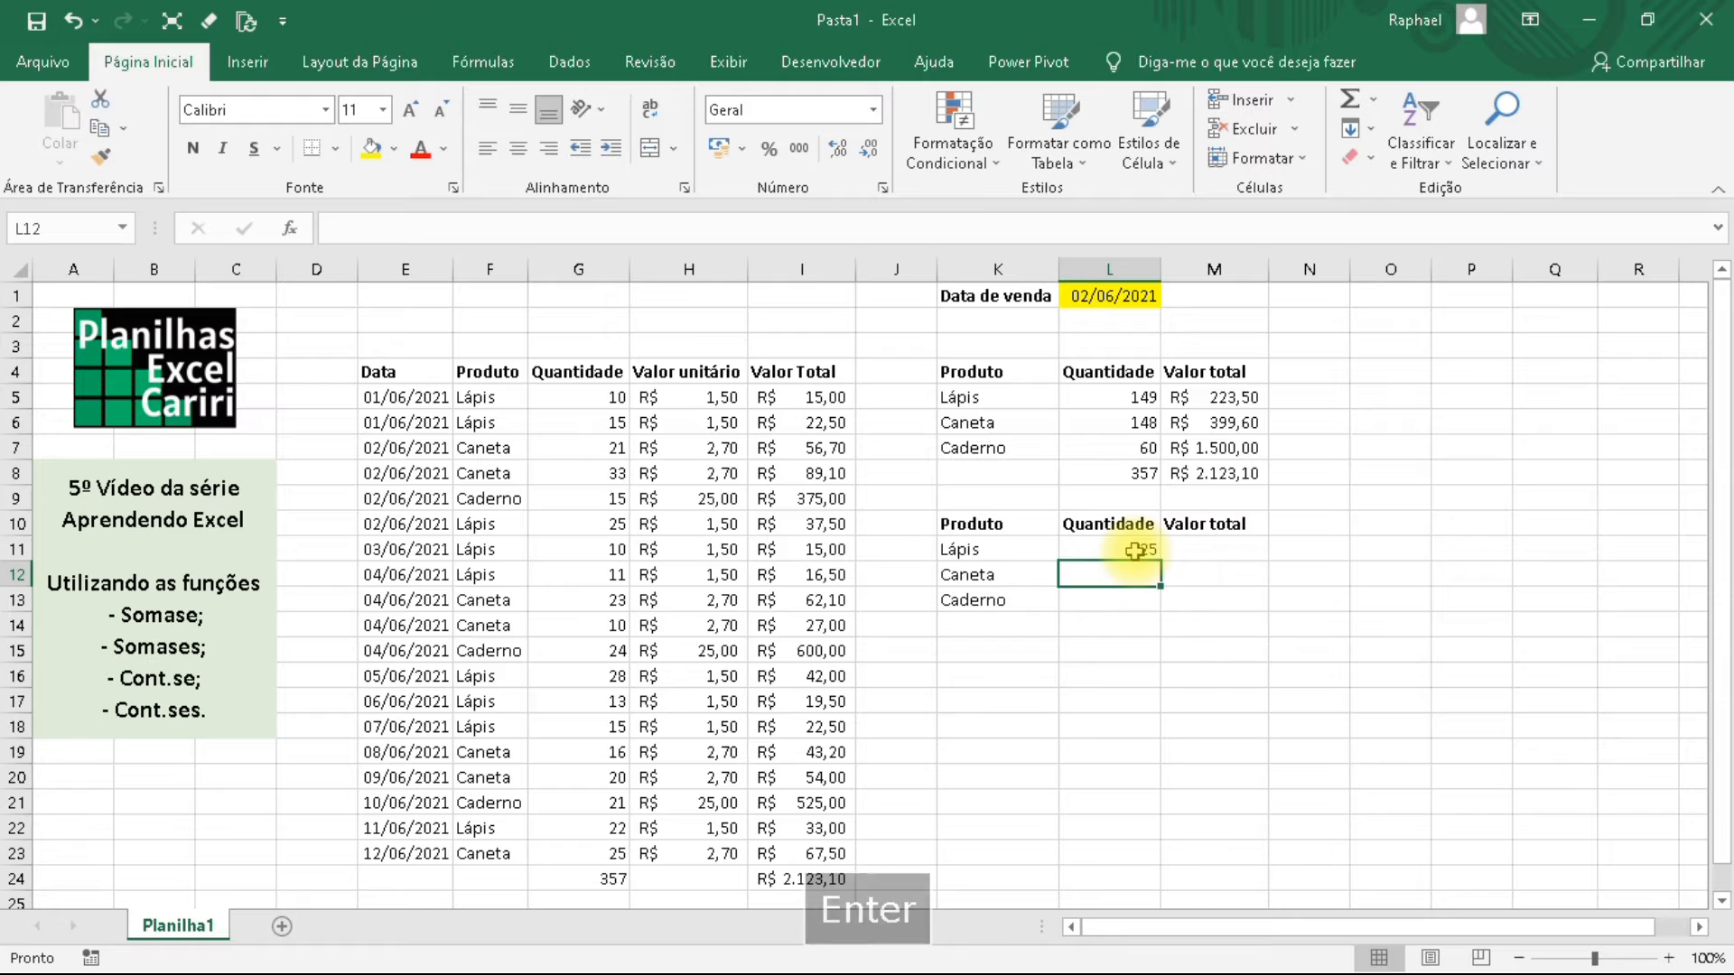
Copy the SOMASES formula from L11 to the Caneta and Caderno rows in L12 and L13.
{"action": "left_click", "coordinate": [1135, 551]}
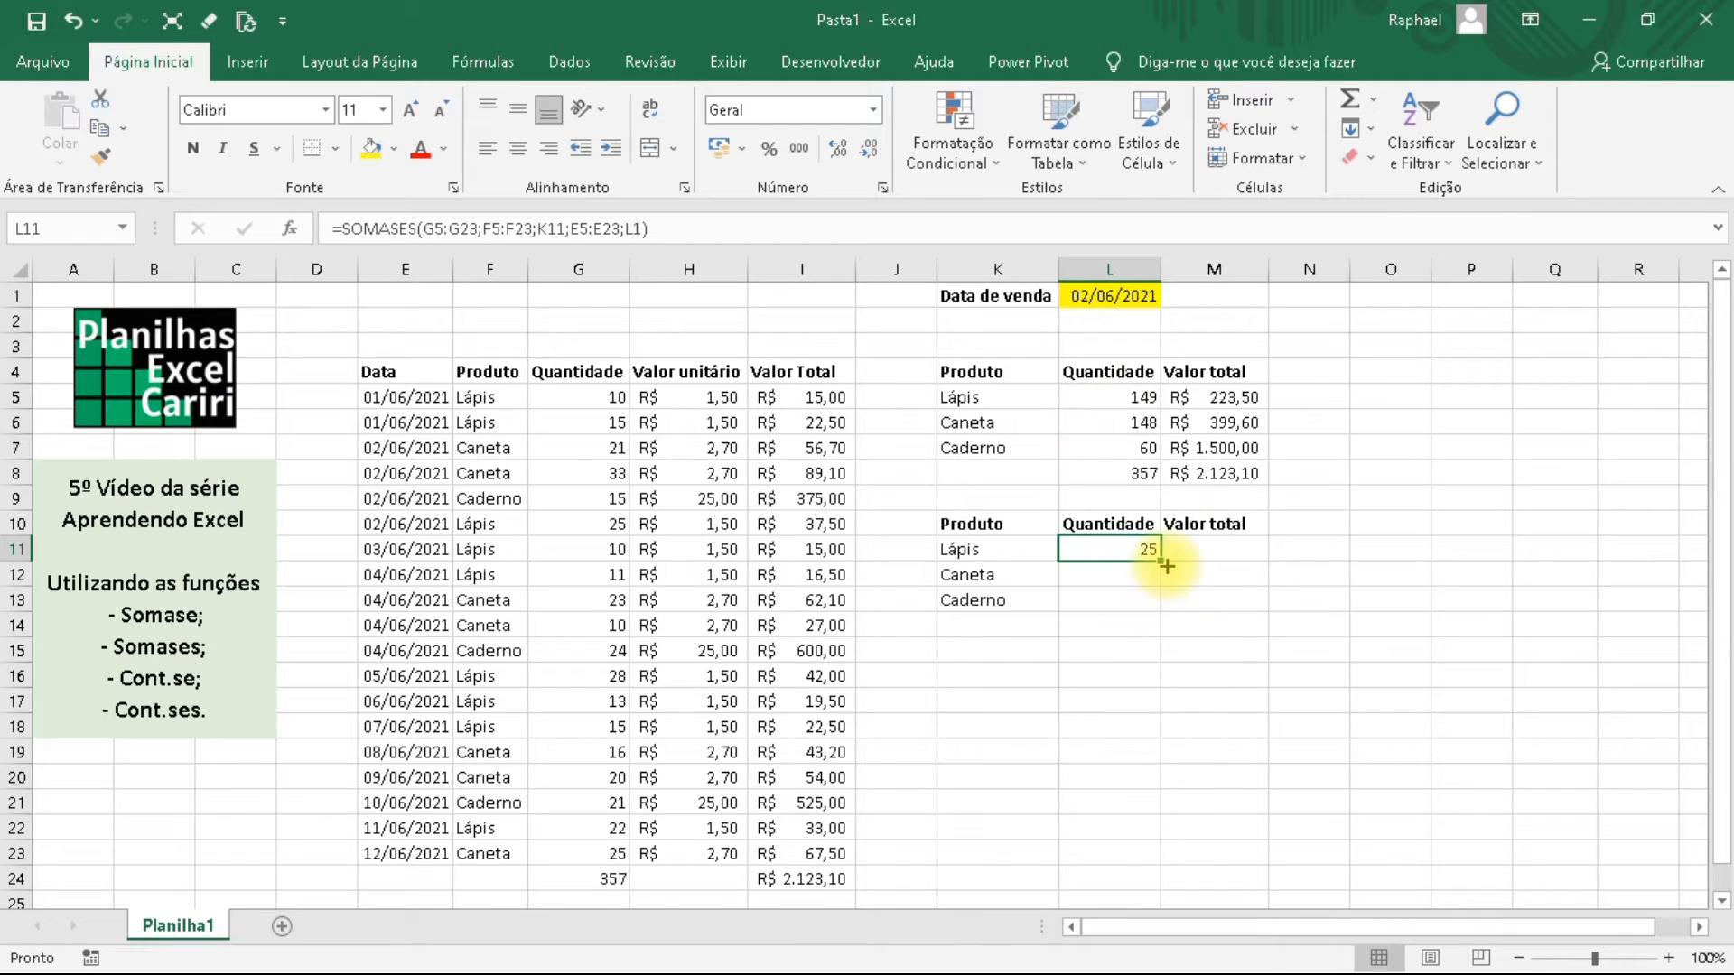
{"action": "key", "text": "ctrl+c"}
{"action": "left_click", "coordinate": [1129, 574]}
{"action": "key", "text": "ctrl+v"}
{"action": "left_click", "coordinate": [1103, 598]}
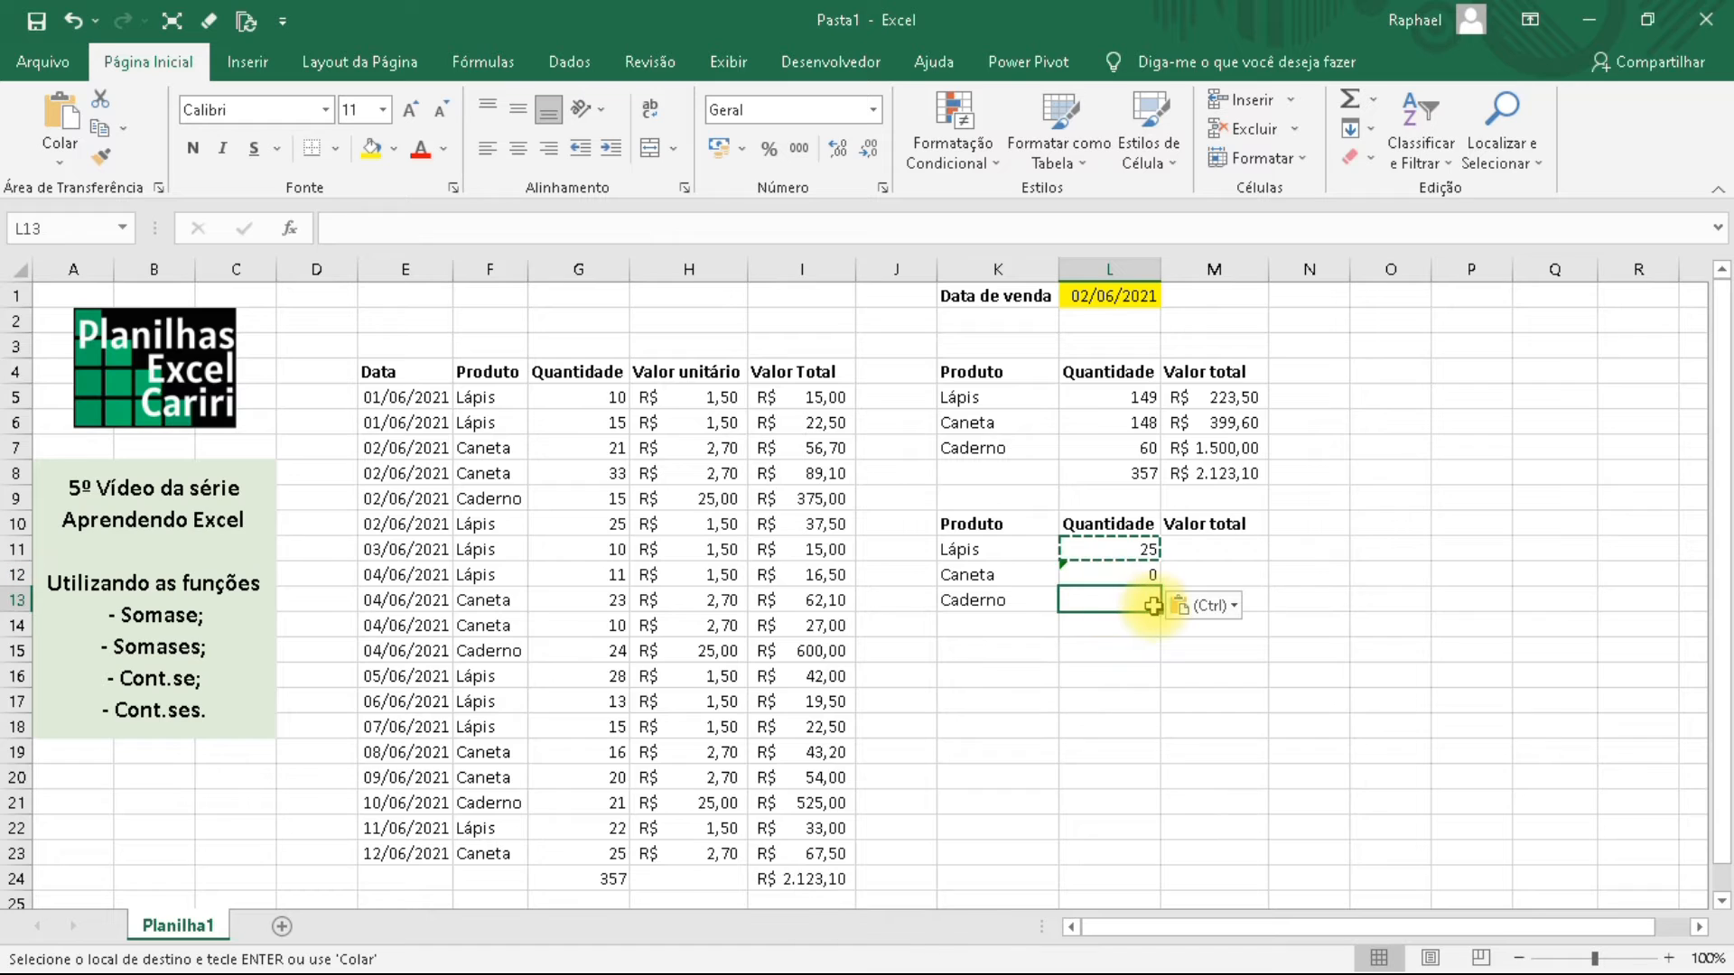
{"action": "key", "text": "ctrl+v"}
{"action": "left_click", "coordinate": [1117, 652]}
Compare the cell references in L11's SOMASES formula with those in the copied formula in L12.
{"action": "left_click", "coordinate": [1134, 551]}
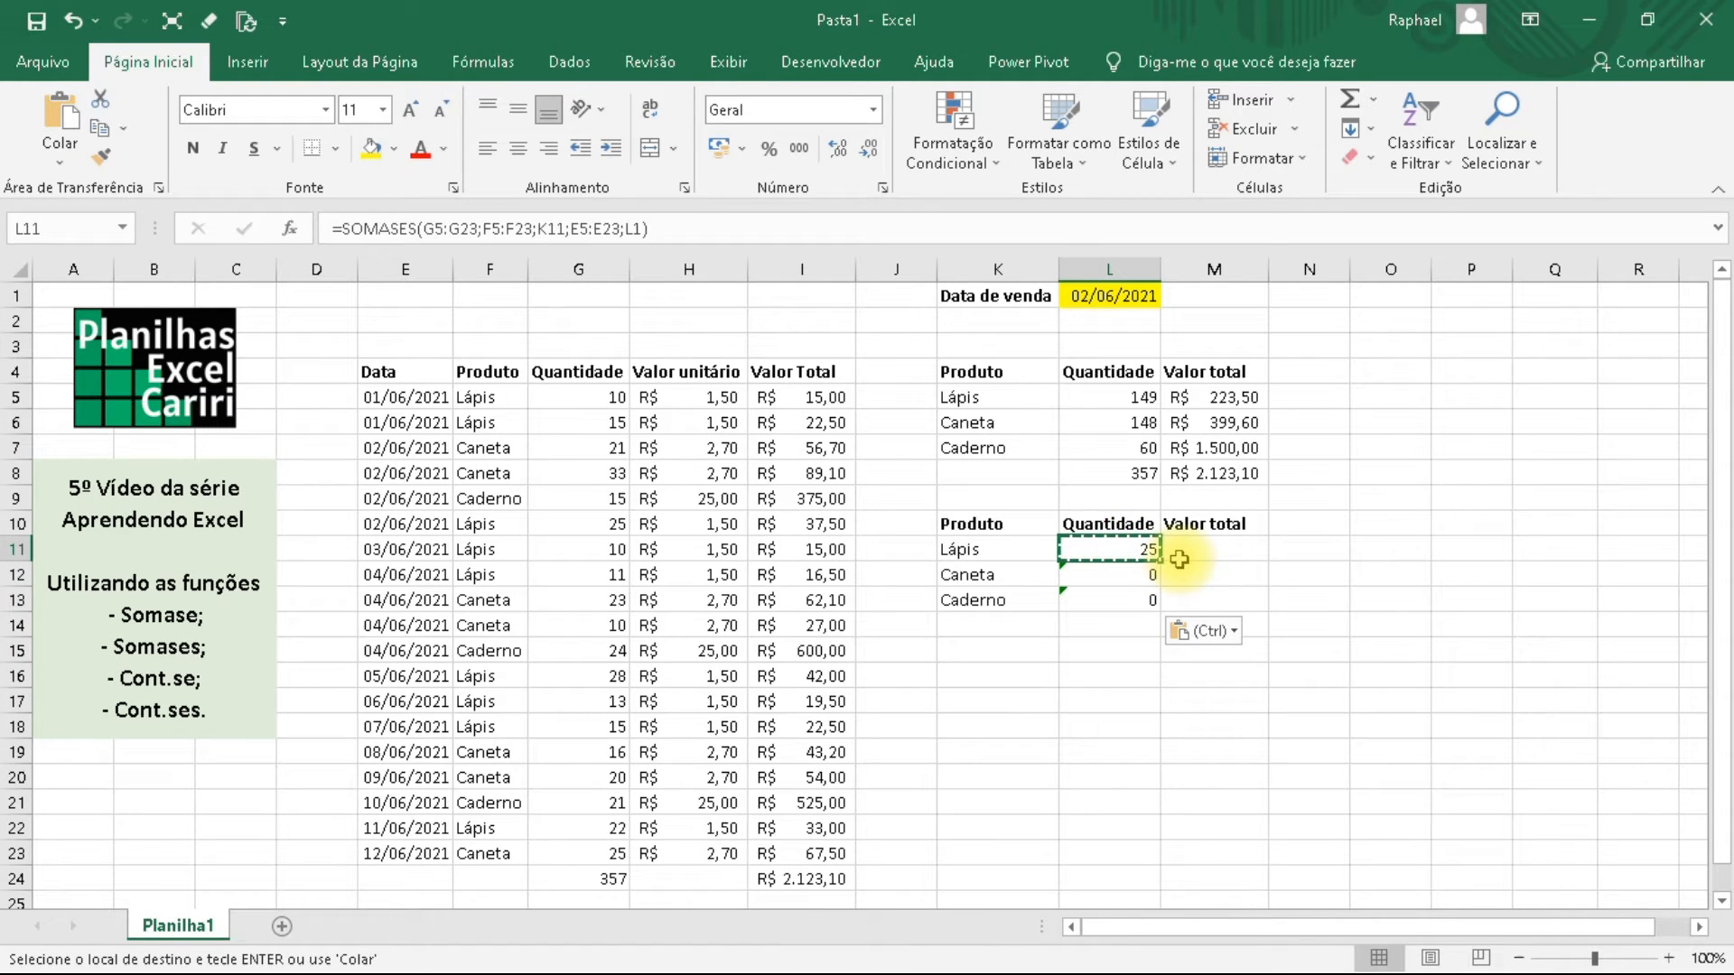
{"action": "key", "text": "F2"}
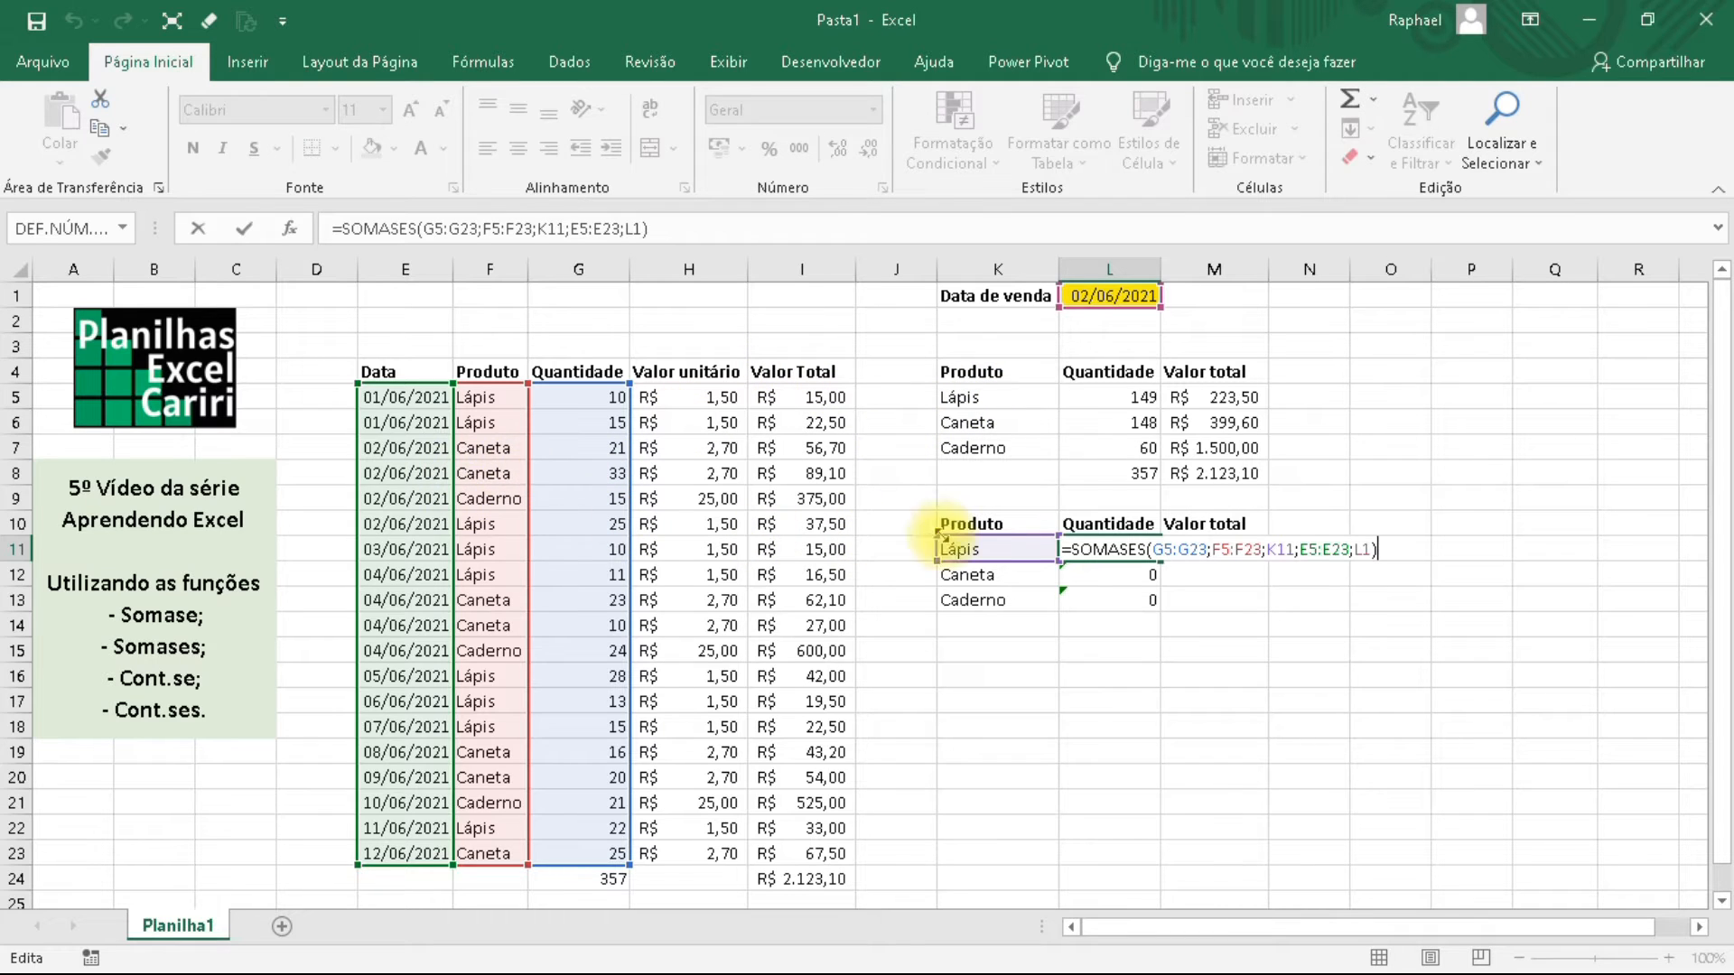
{"action": "key", "text": "Escape"}
{"action": "left_click", "coordinate": [1072, 571]}
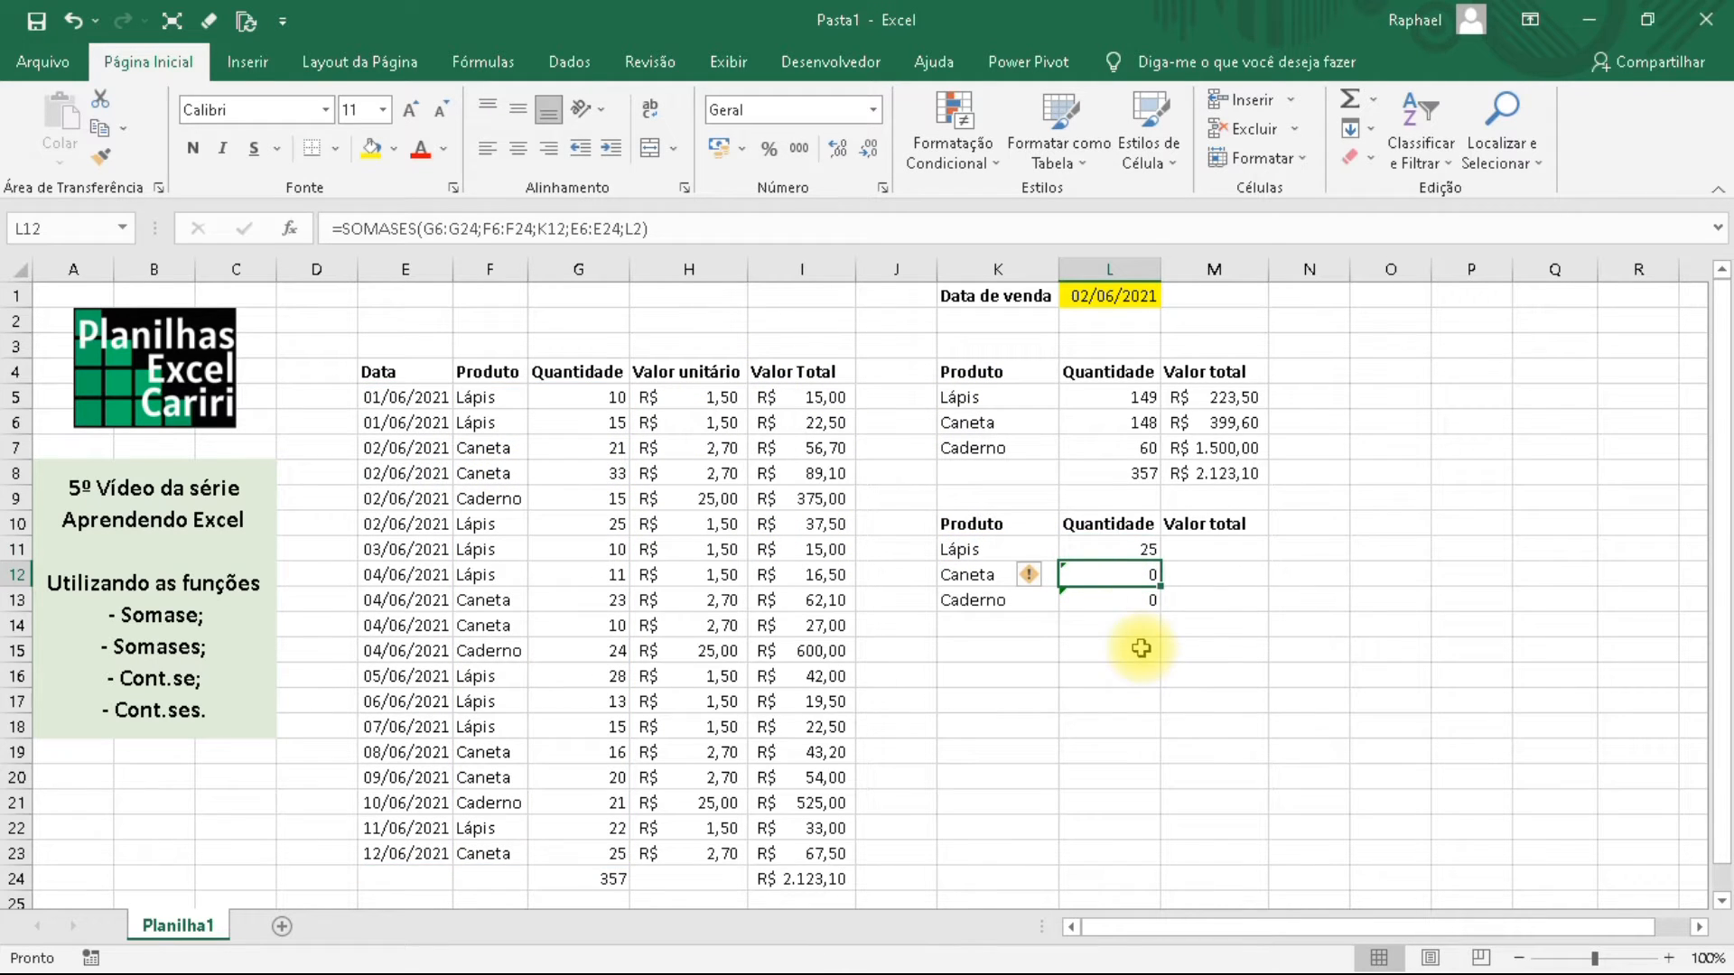
{"action": "key", "text": "F2"}
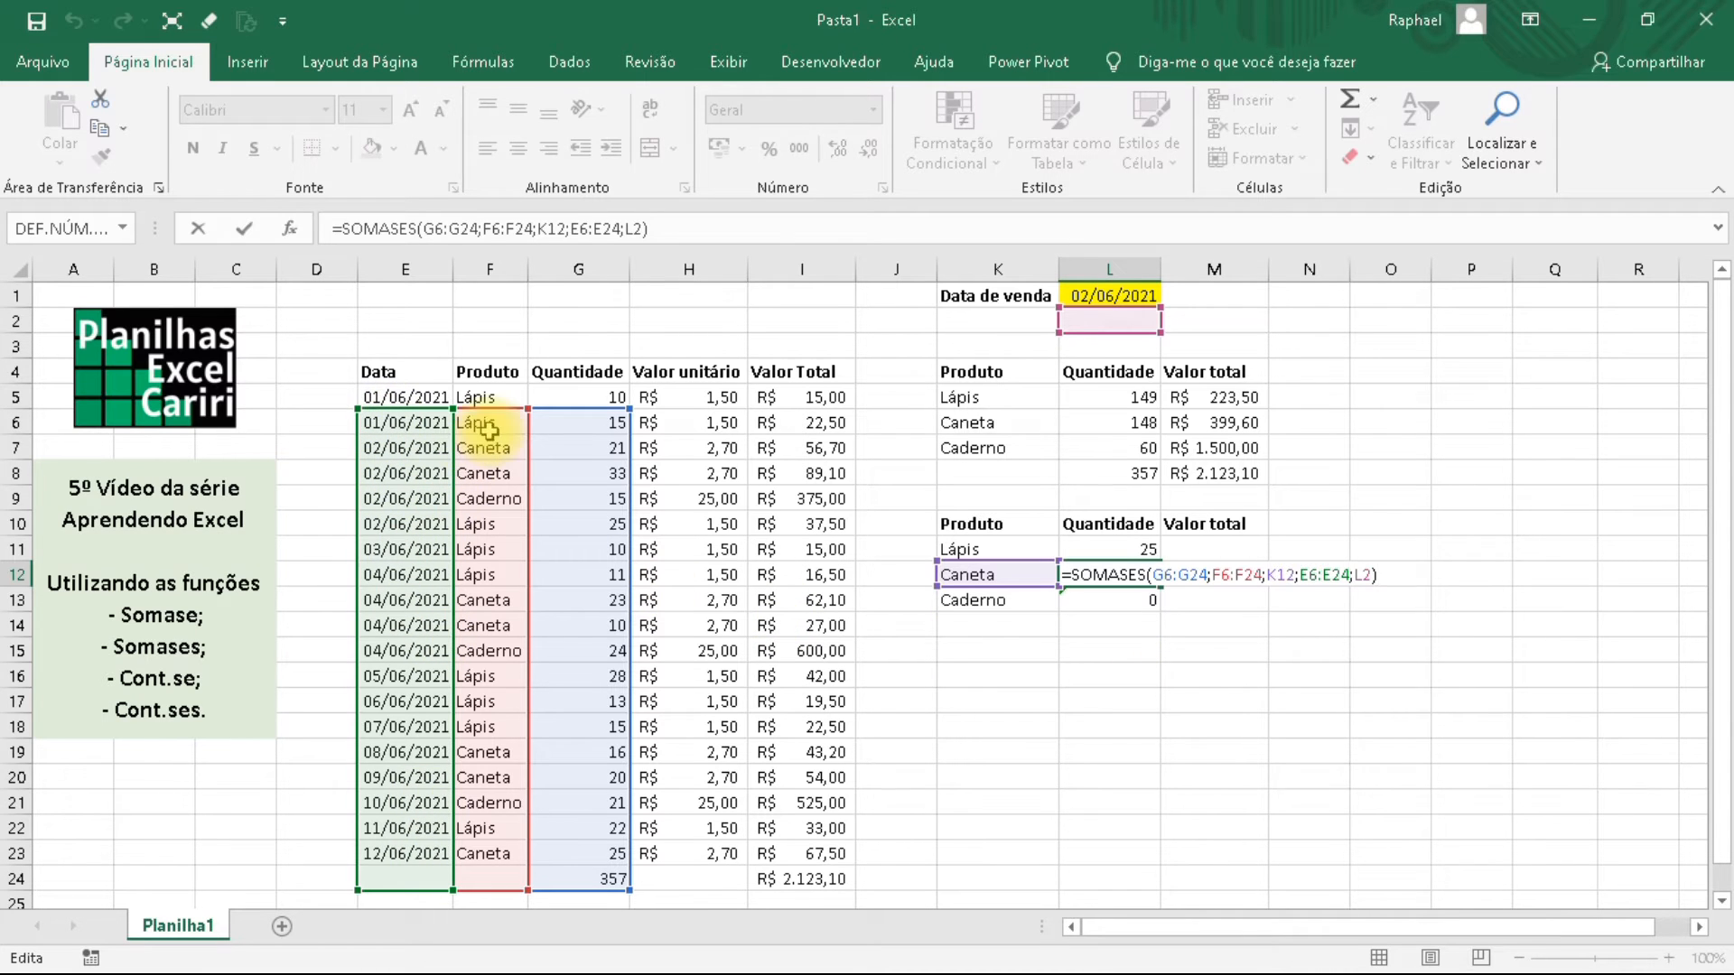
{"action": "key", "text": "Escape"}
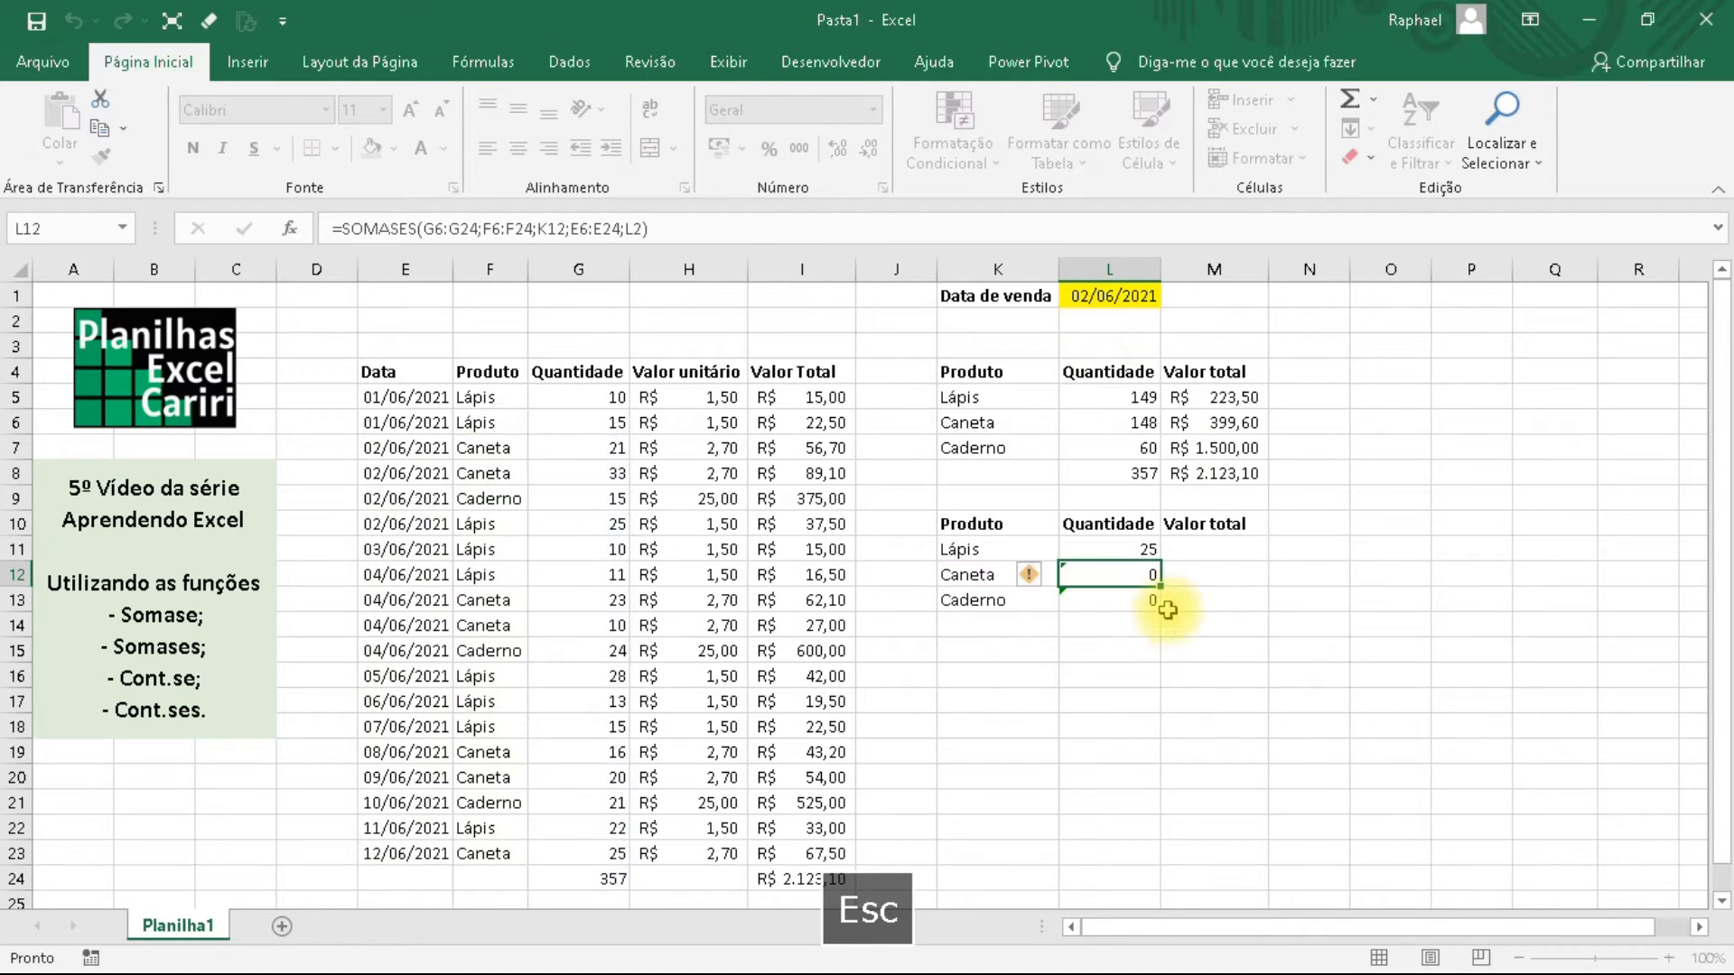
{"action": "left_click", "coordinate": [1107, 551]}
{"action": "key", "text": "F2"}
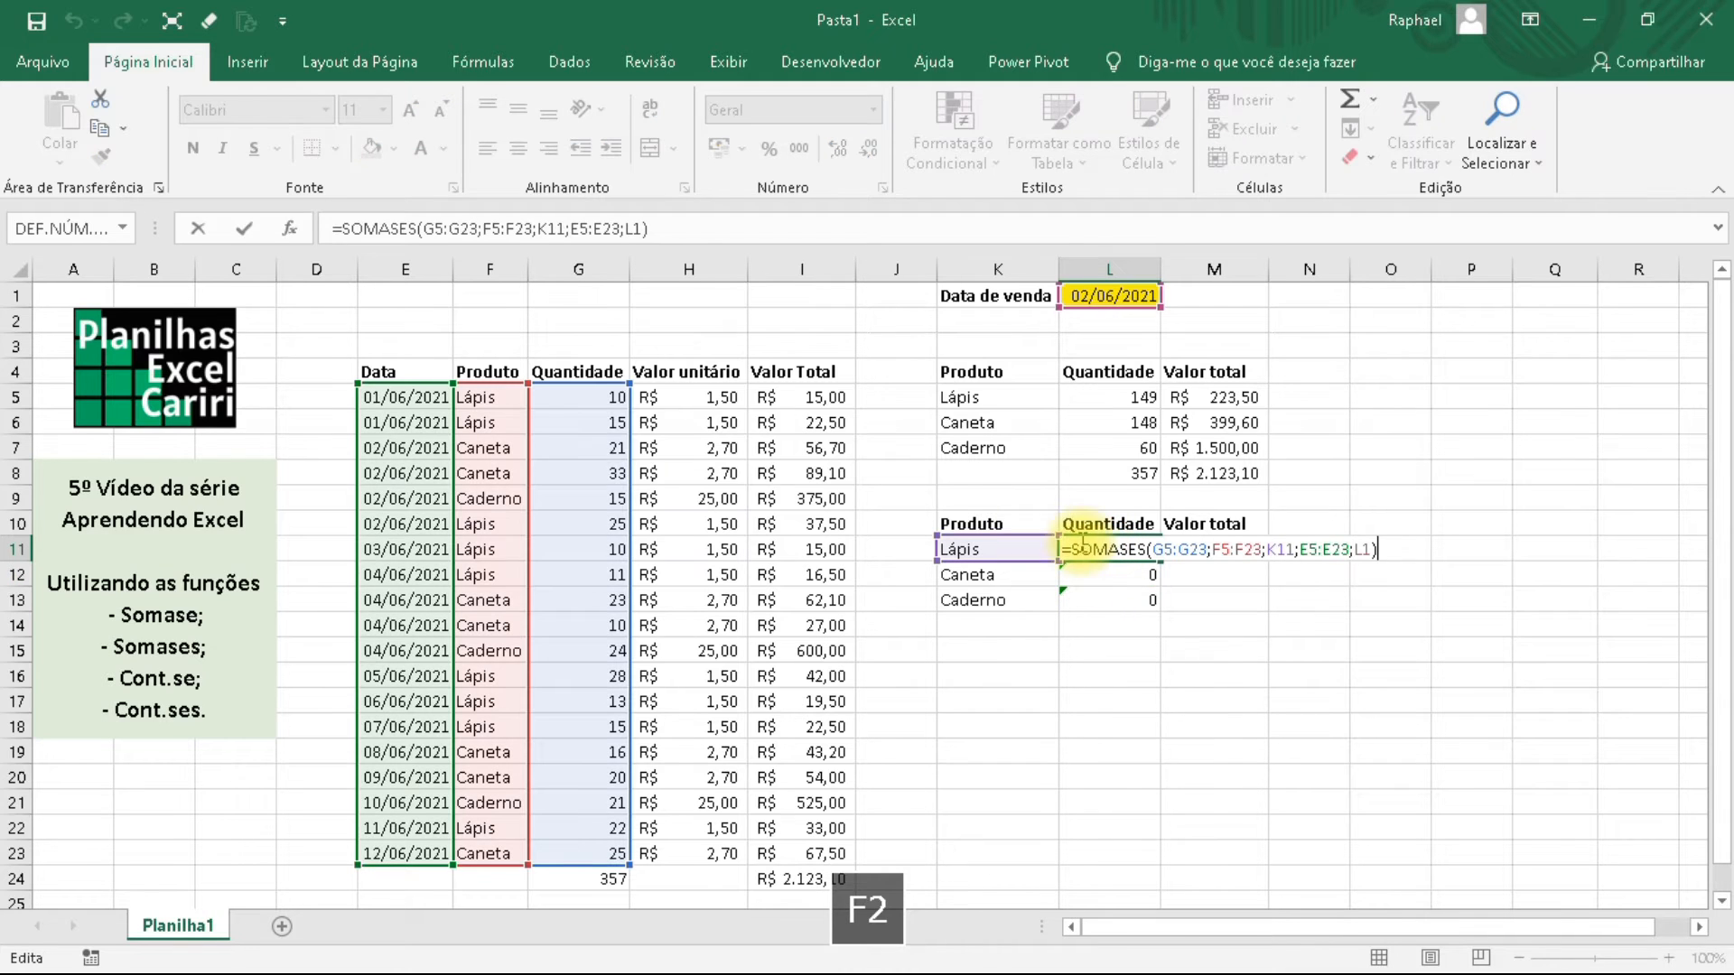
{"action": "double_click", "coordinate": [1142, 576]}
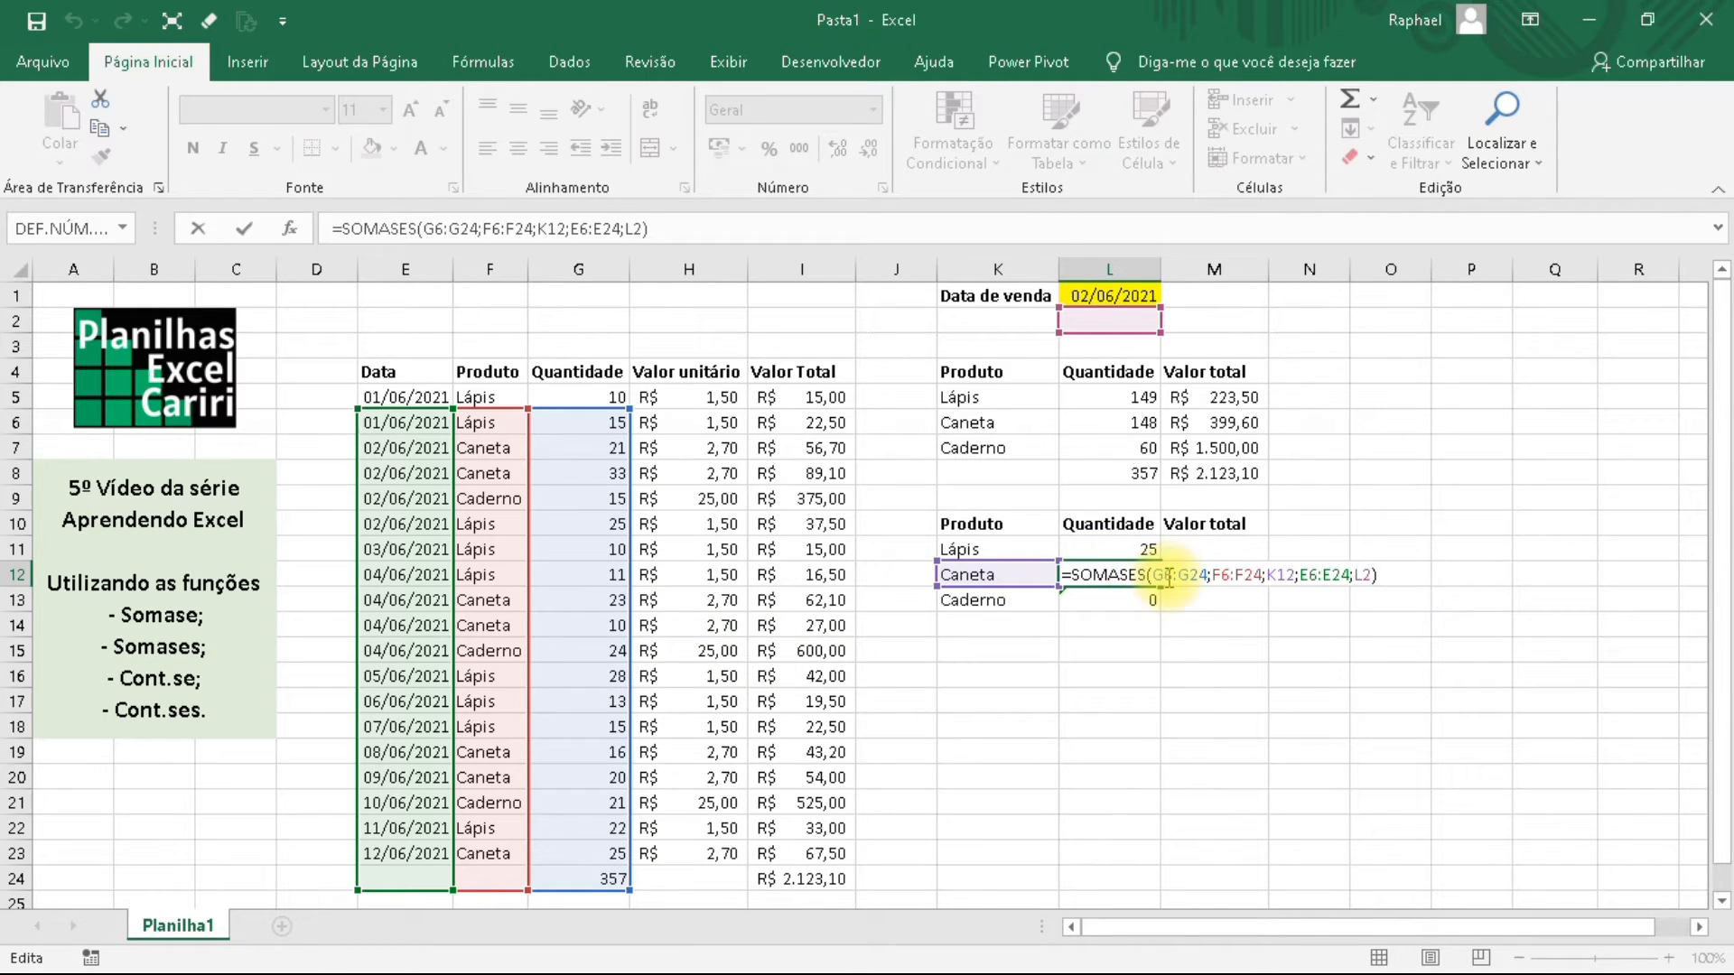
Examine how the SOMASES ranges and date reference shift from L11 through L12 to L13.
{"action": "left_click", "coordinate": [1125, 545]}
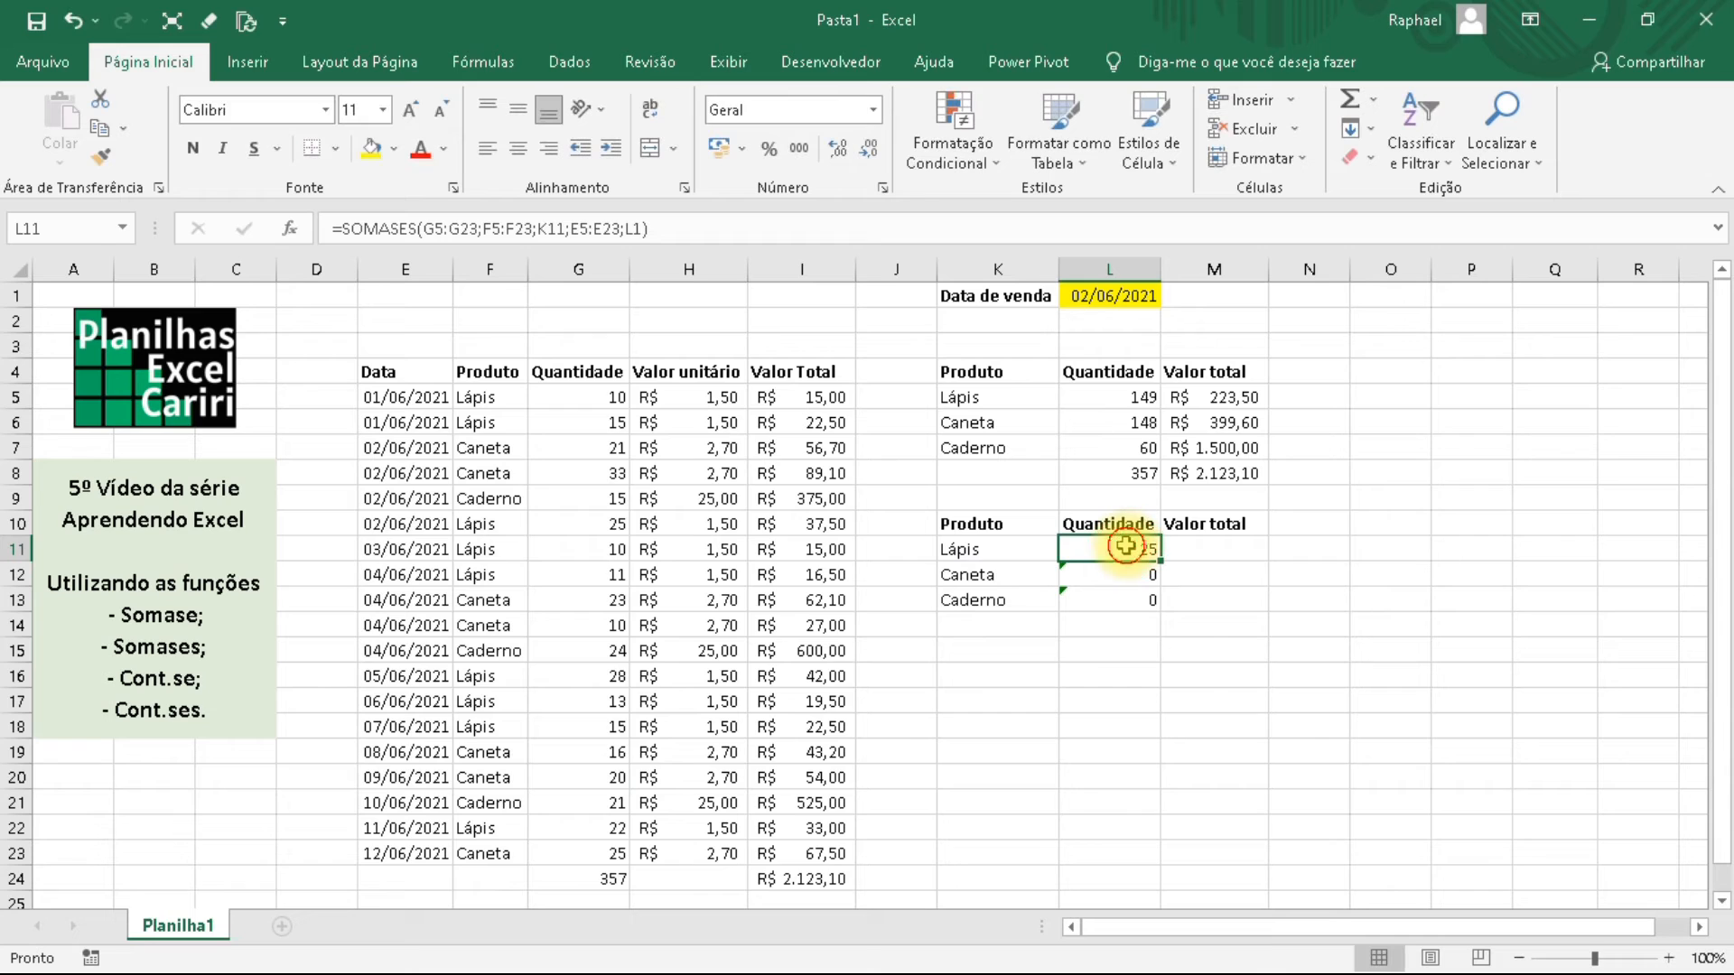
{"action": "double_click", "coordinate": [1126, 545]}
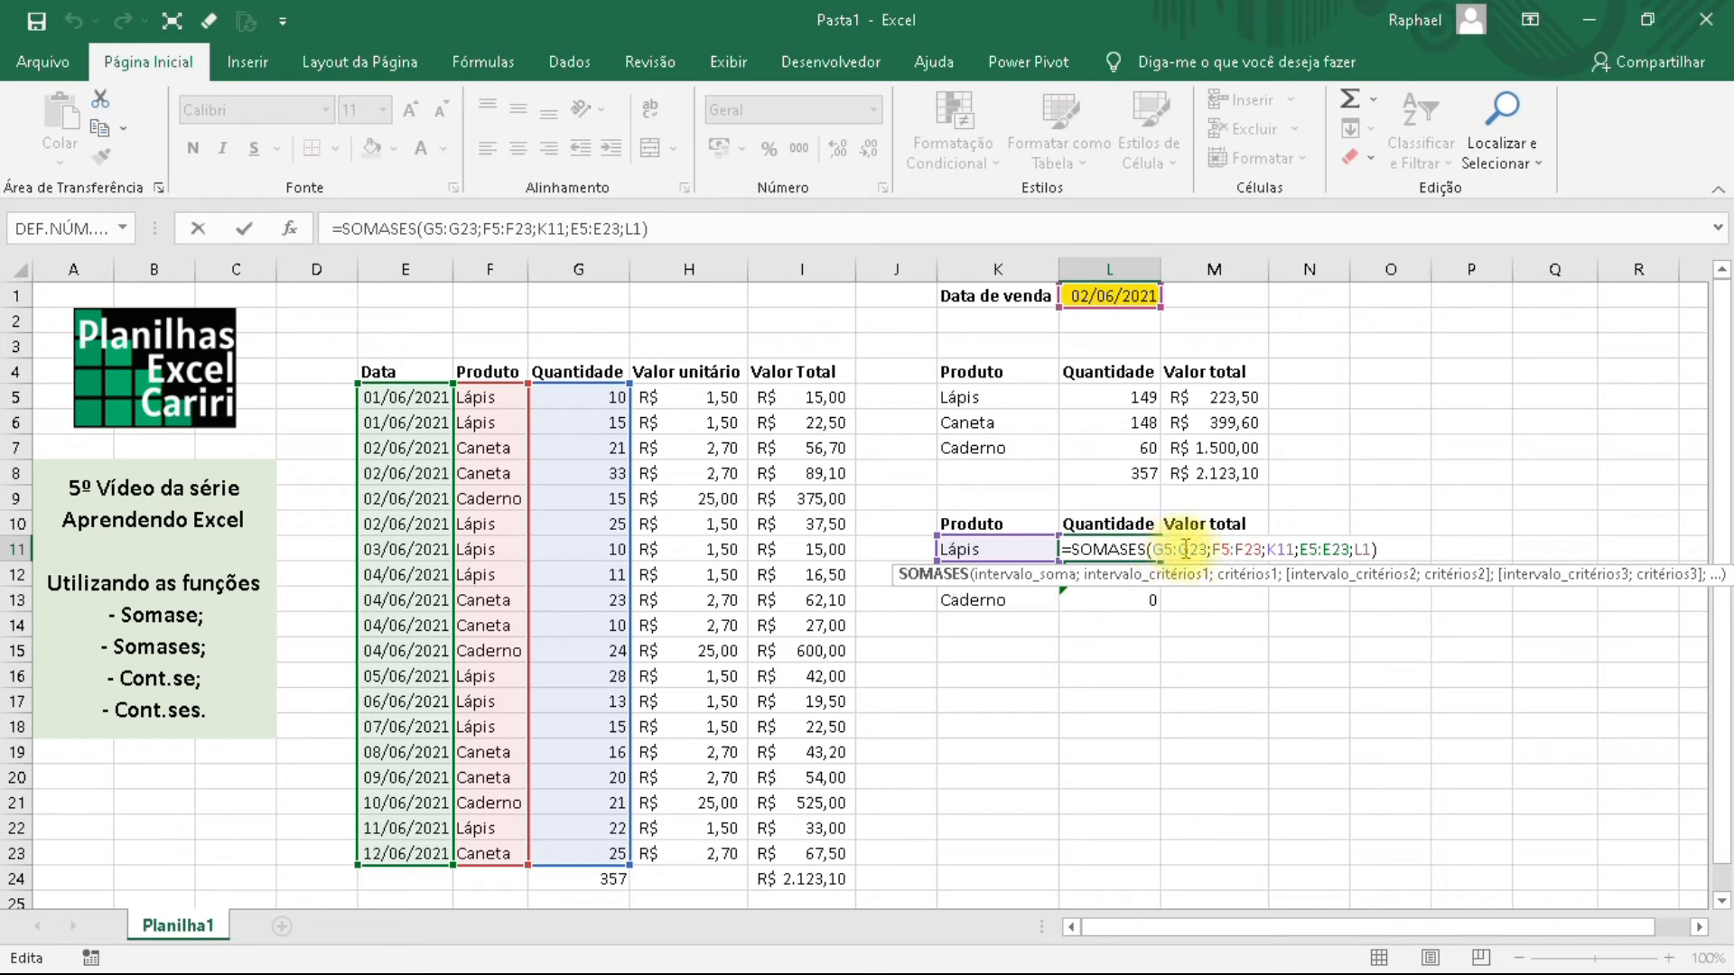
{"action": "key", "text": "Escape"}
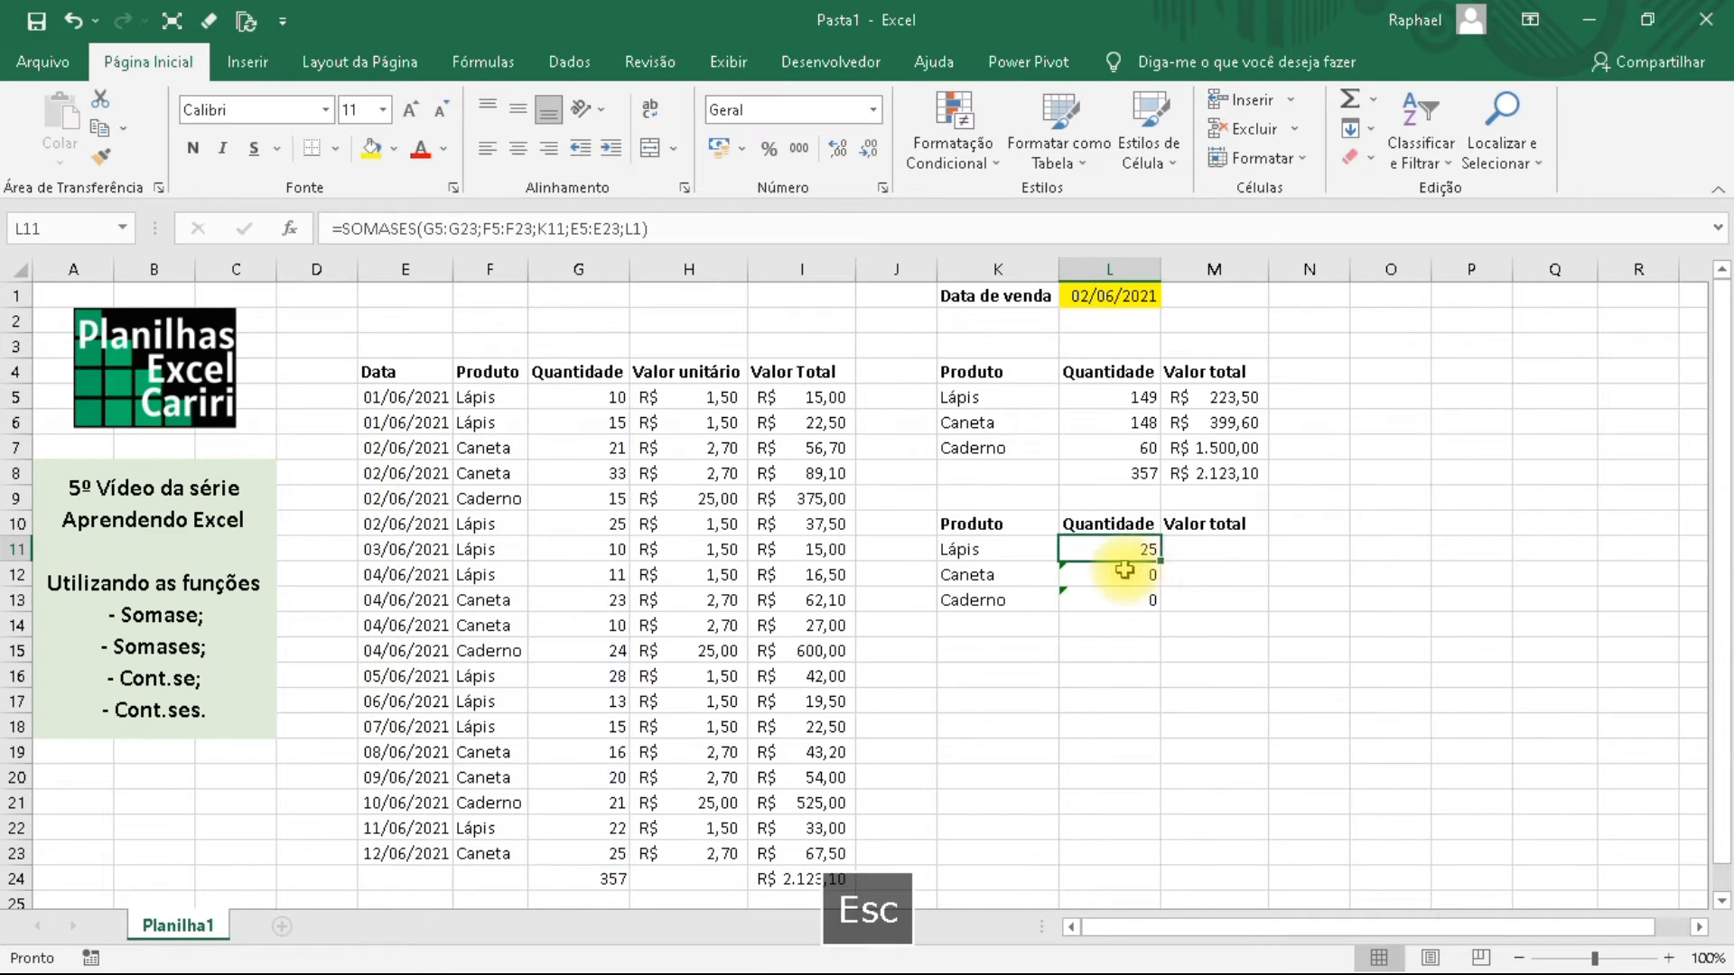
{"action": "double_click", "coordinate": [1120, 574]}
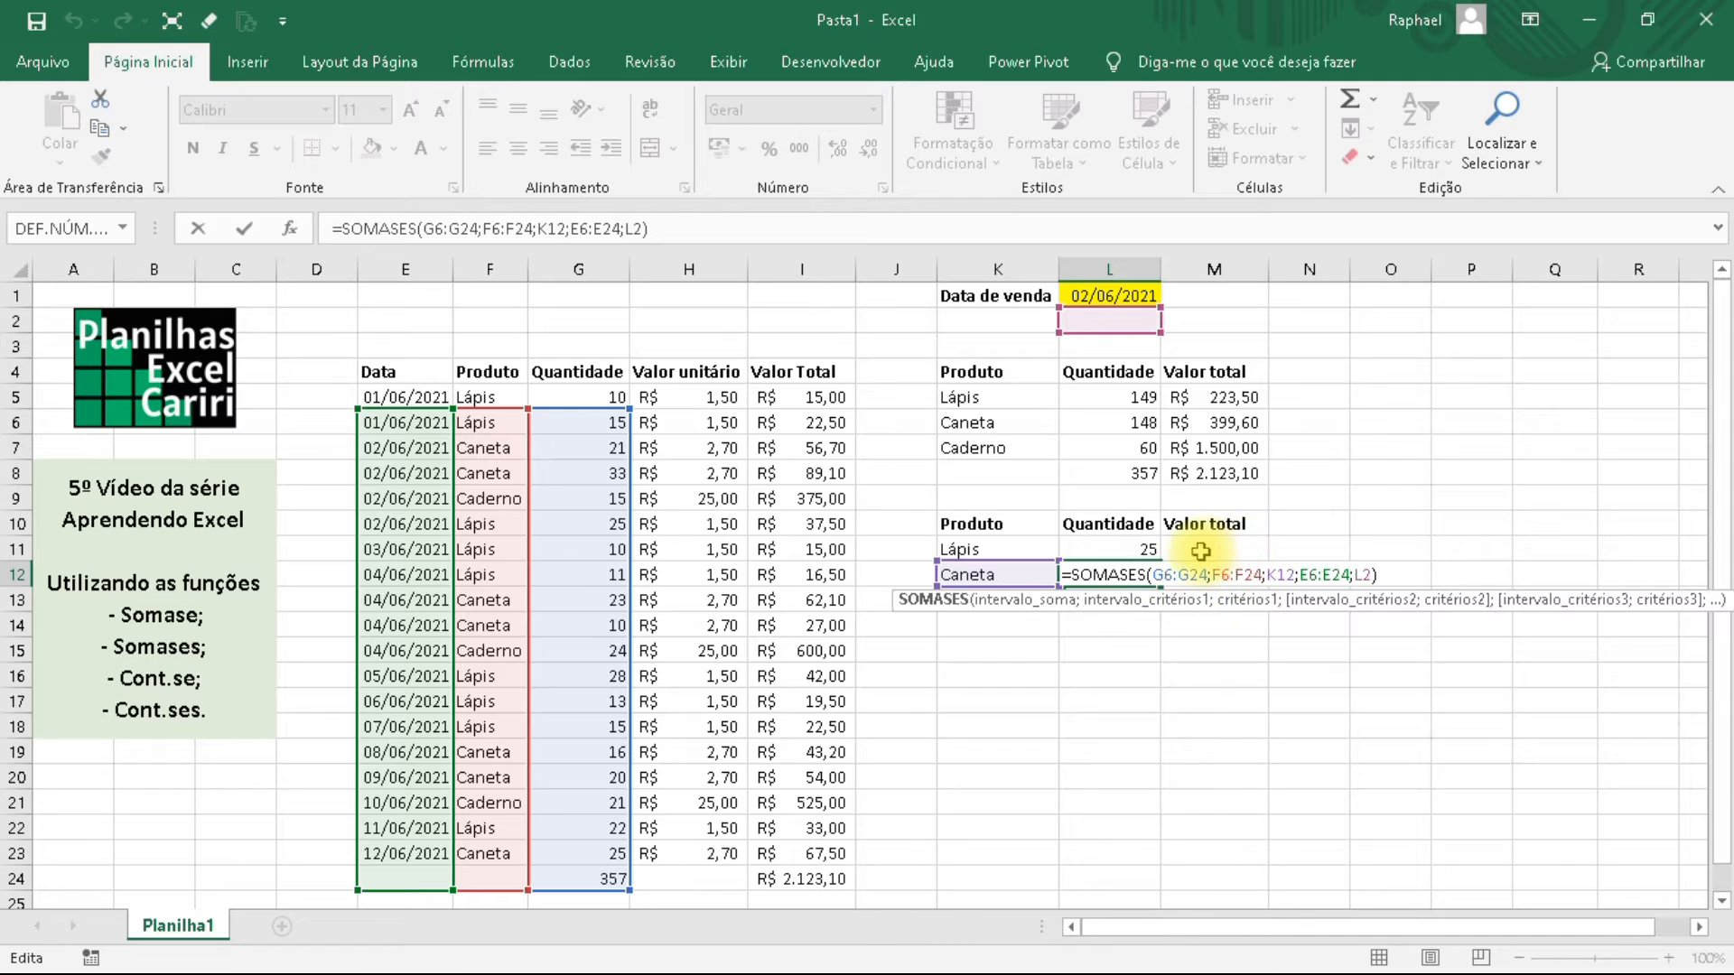
{"action": "key", "text": "Escape"}
{"action": "double_click", "coordinate": [1106, 598]}
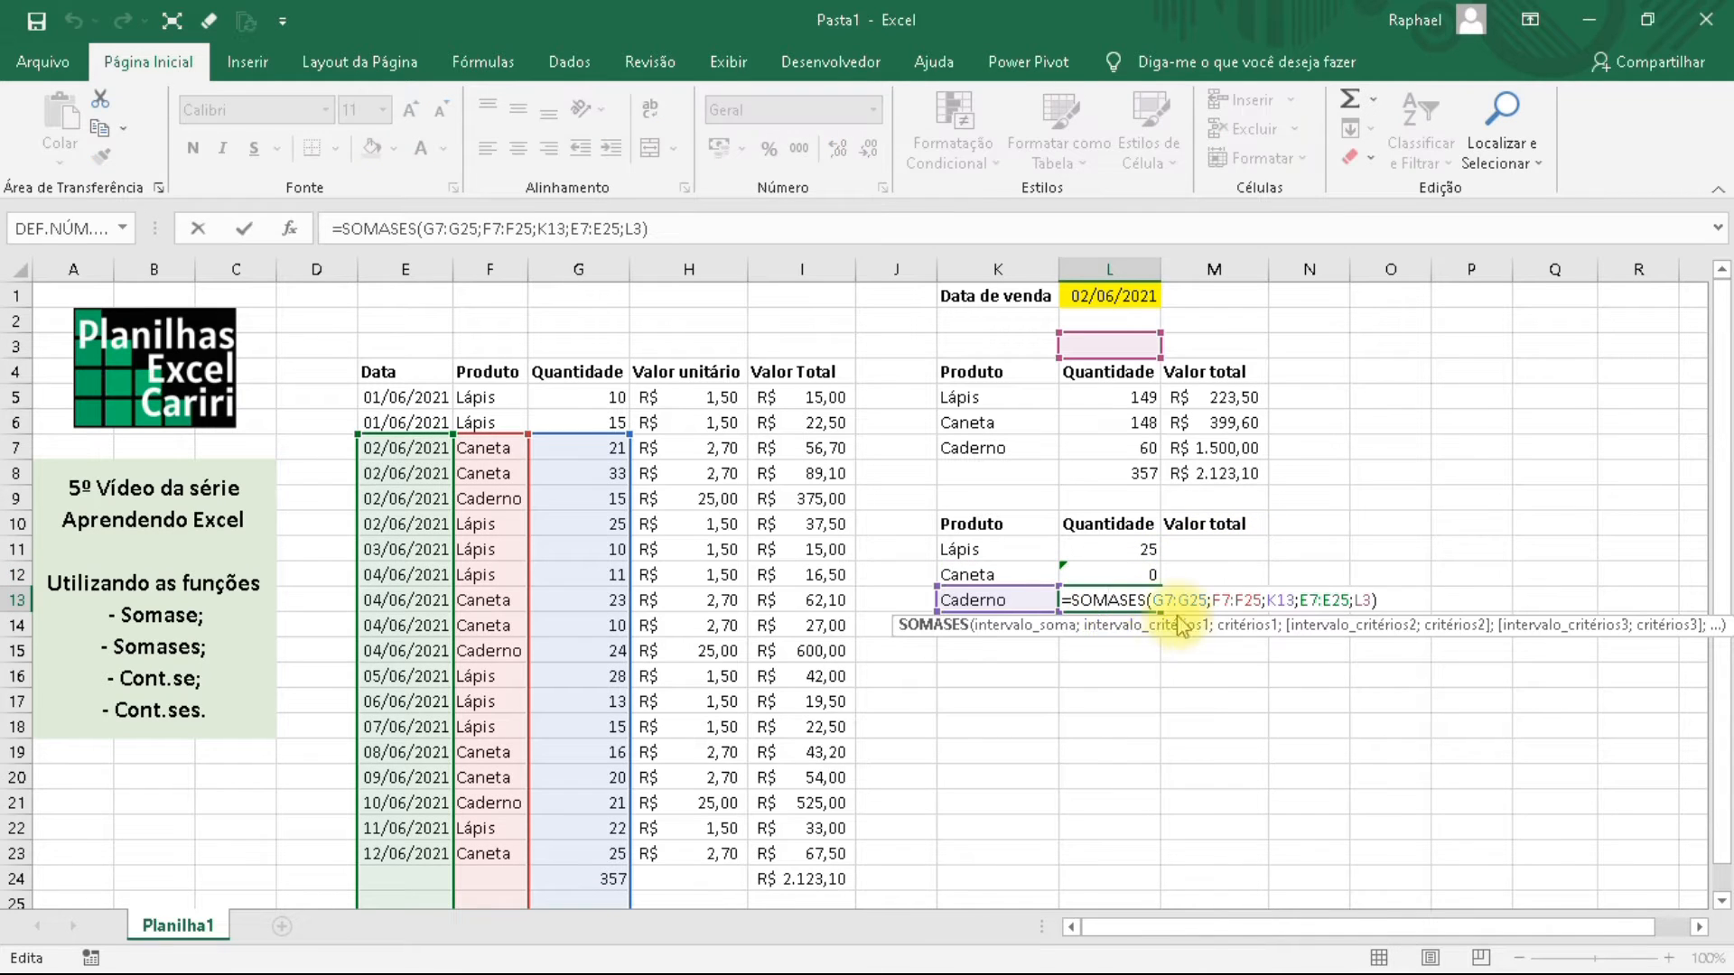
{"action": "key", "text": "Escape"}
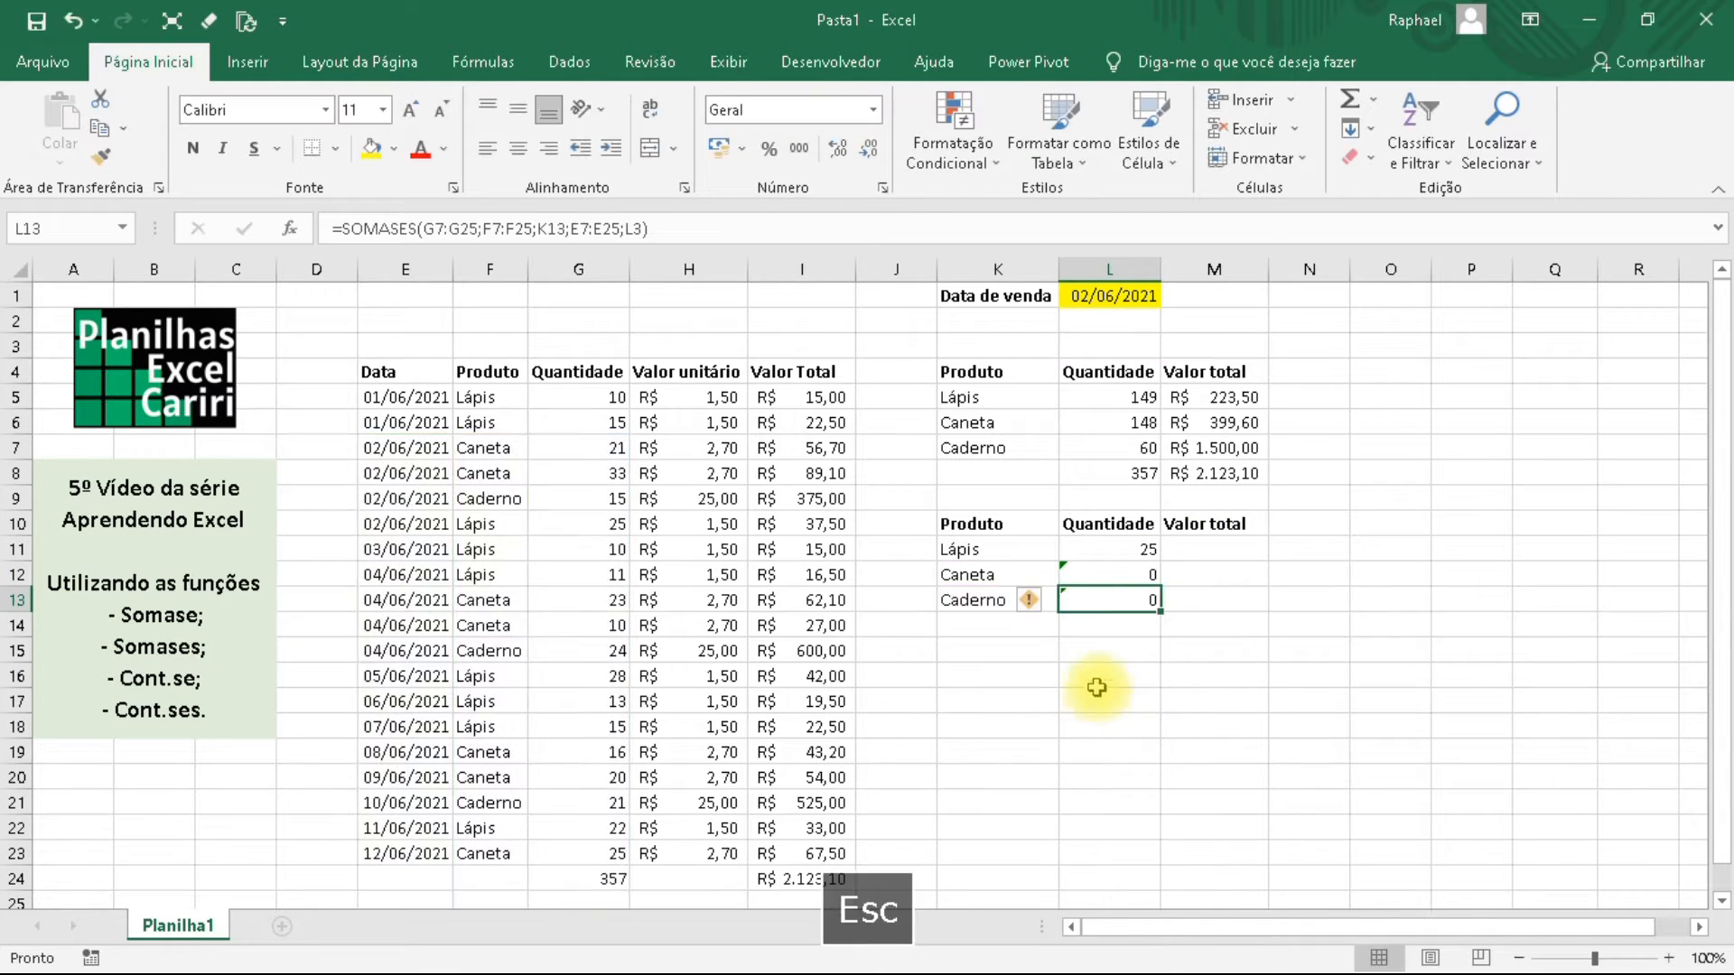
{"action": "left_click", "coordinate": [1127, 552]}
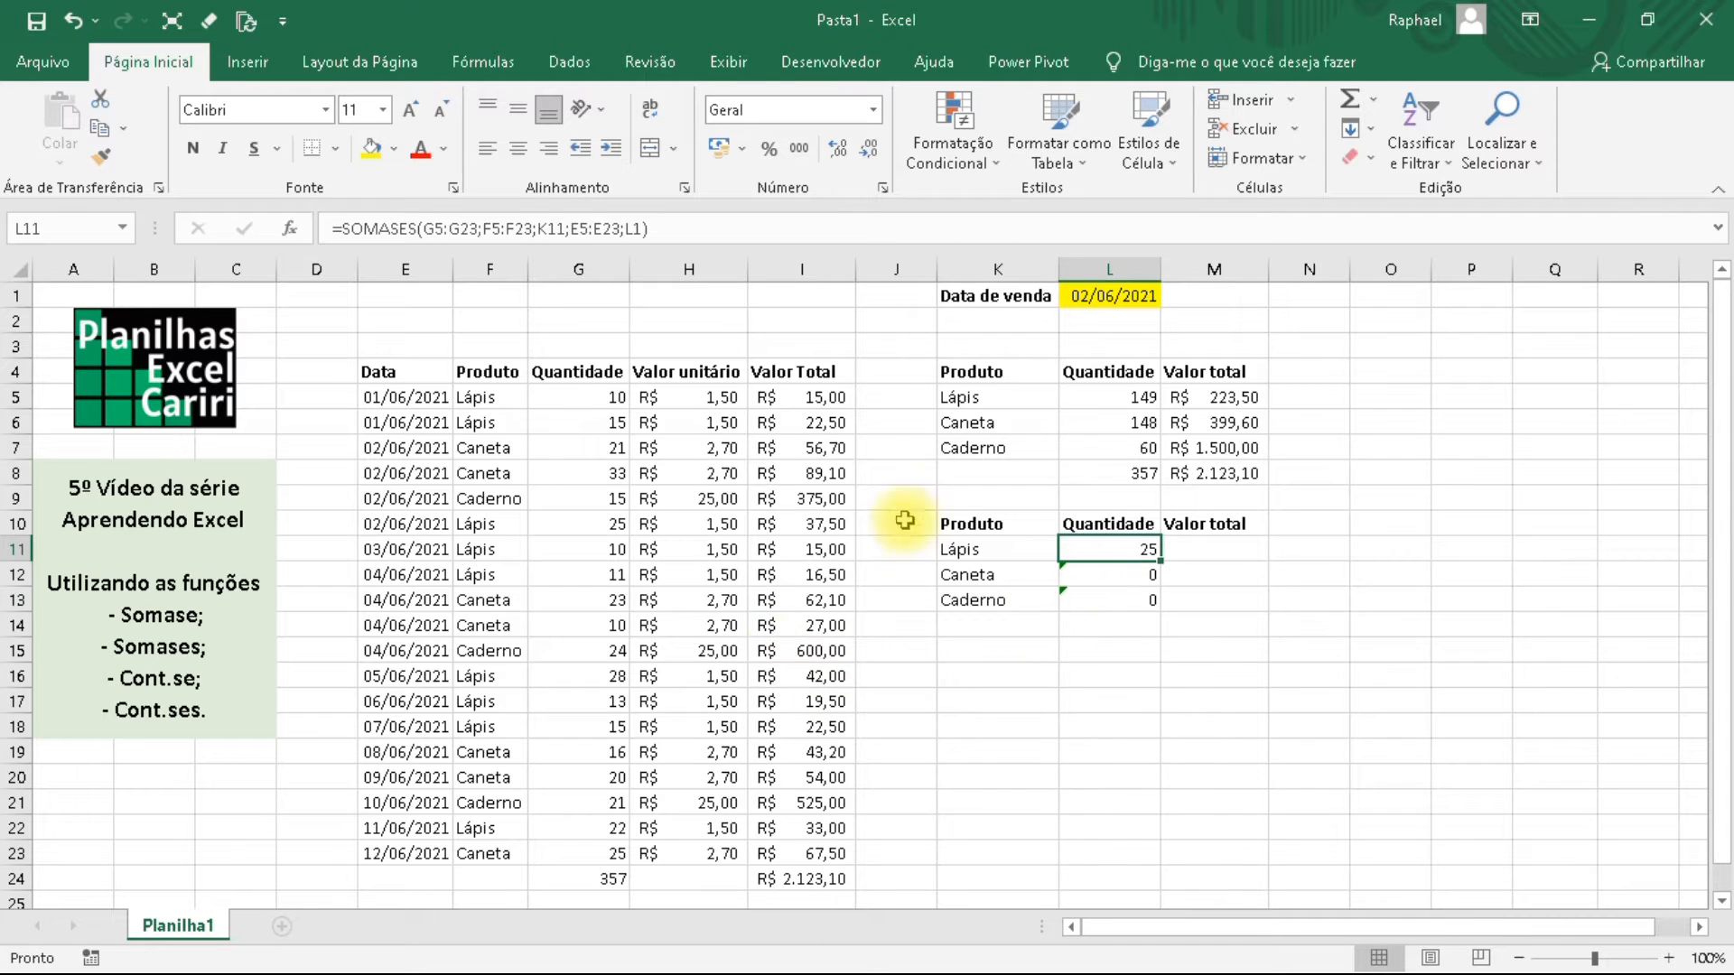
{"action": "left_click", "coordinate": [490, 270]}
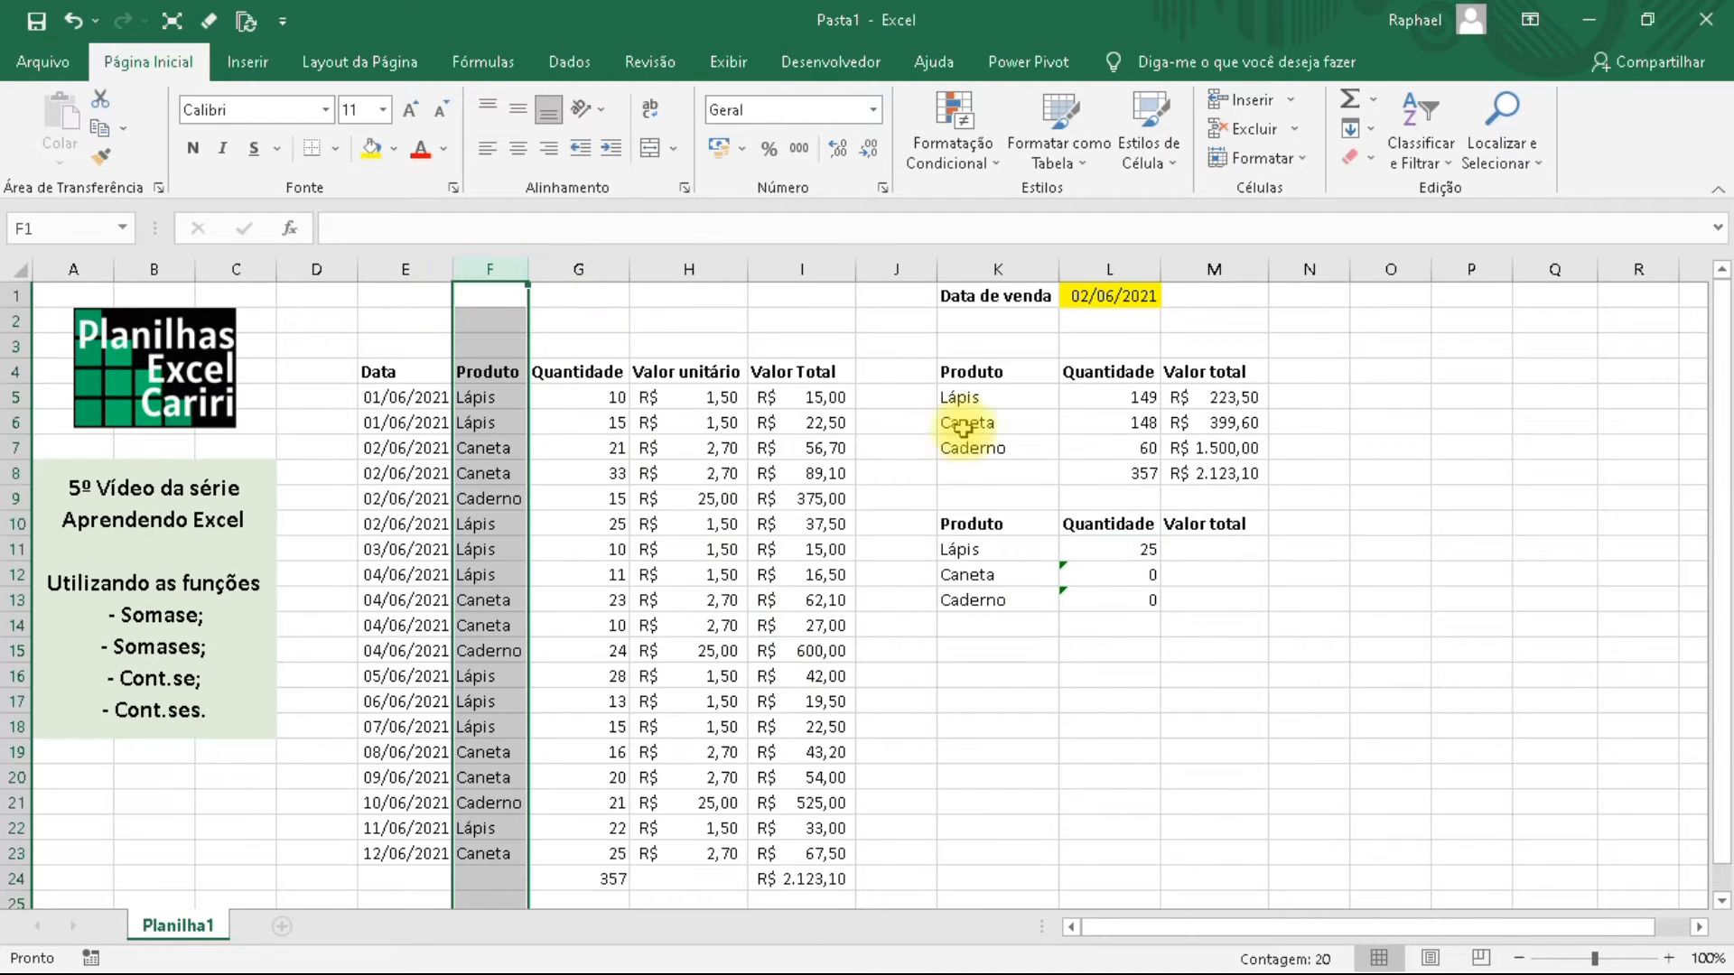
Make the sum range and product range in L11's SOMASES formula absolute, as $G$5:$G$23 and $F$5:$F$23.
{"action": "left_click", "coordinate": [1120, 553]}
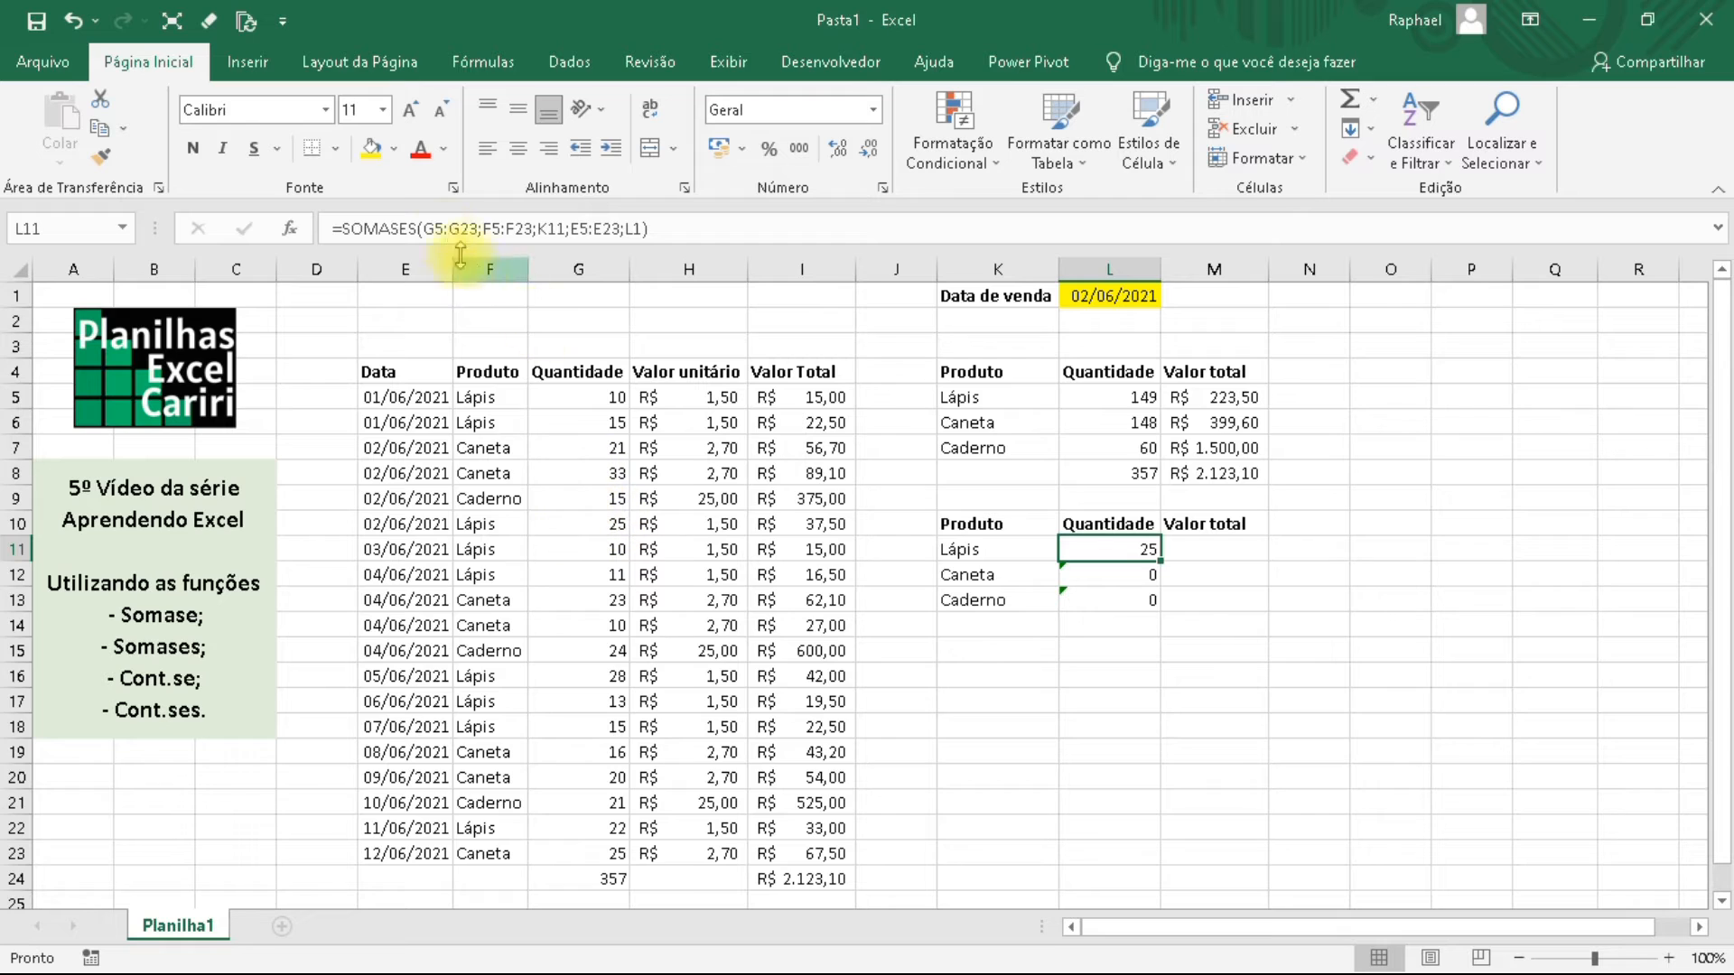
{"action": "left_click", "coordinate": [427, 227]}
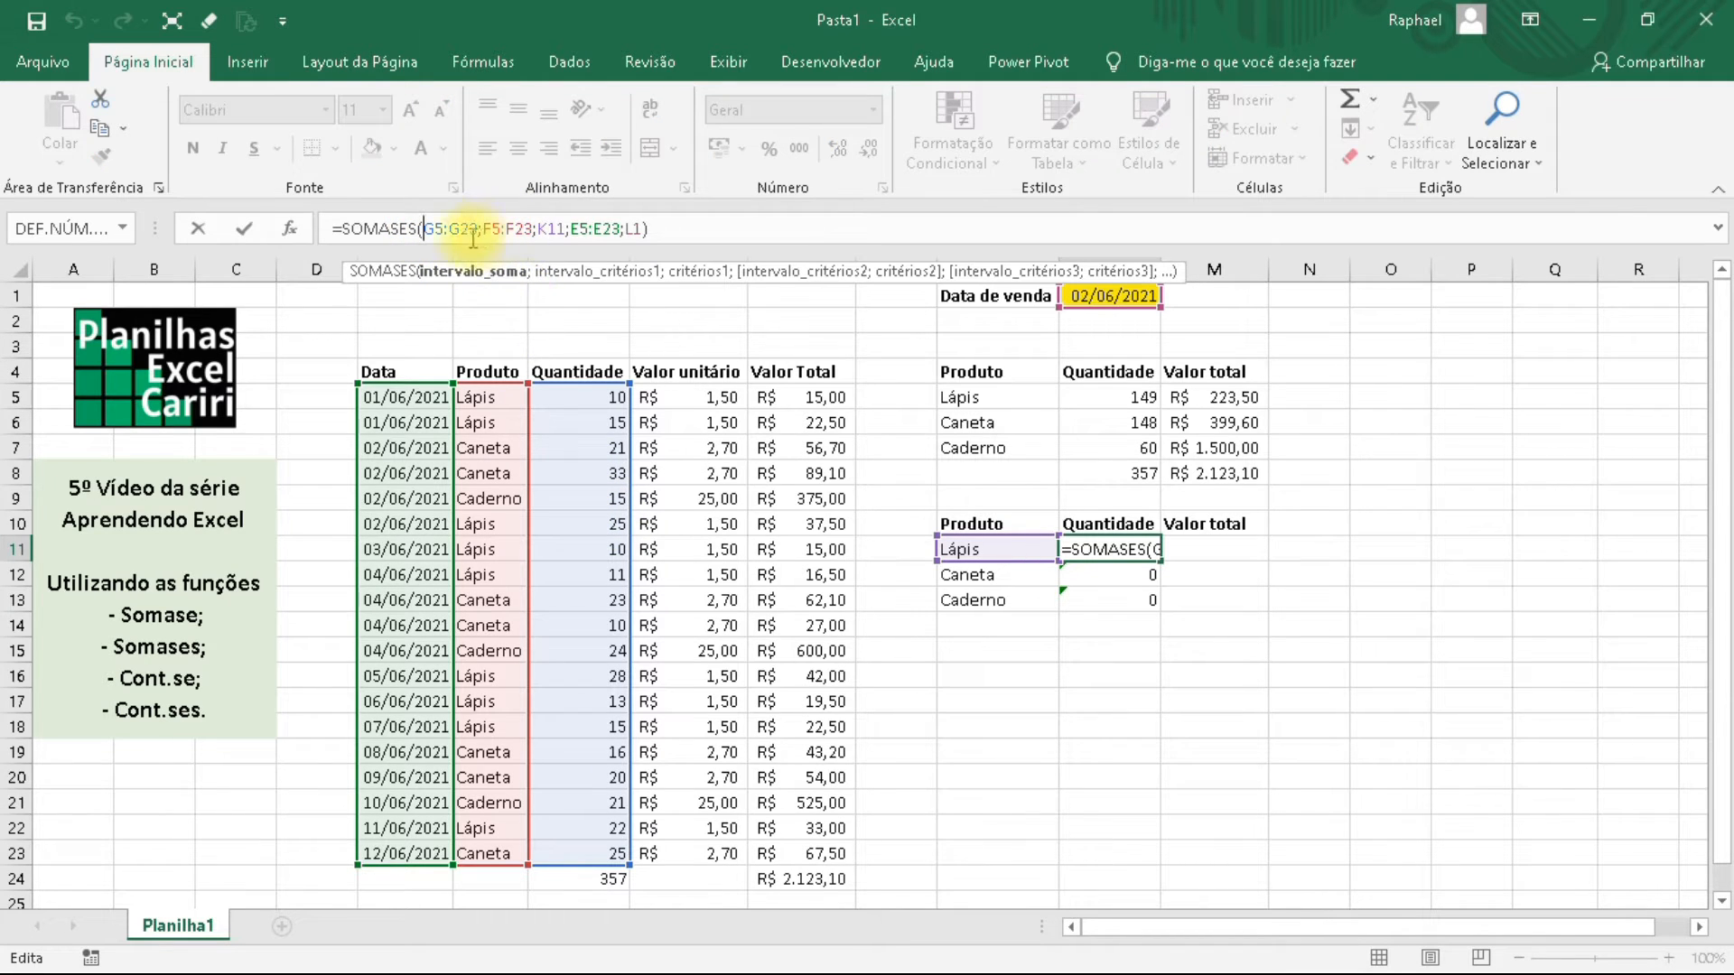
{"action": "left_click", "coordinate": [447, 226]}
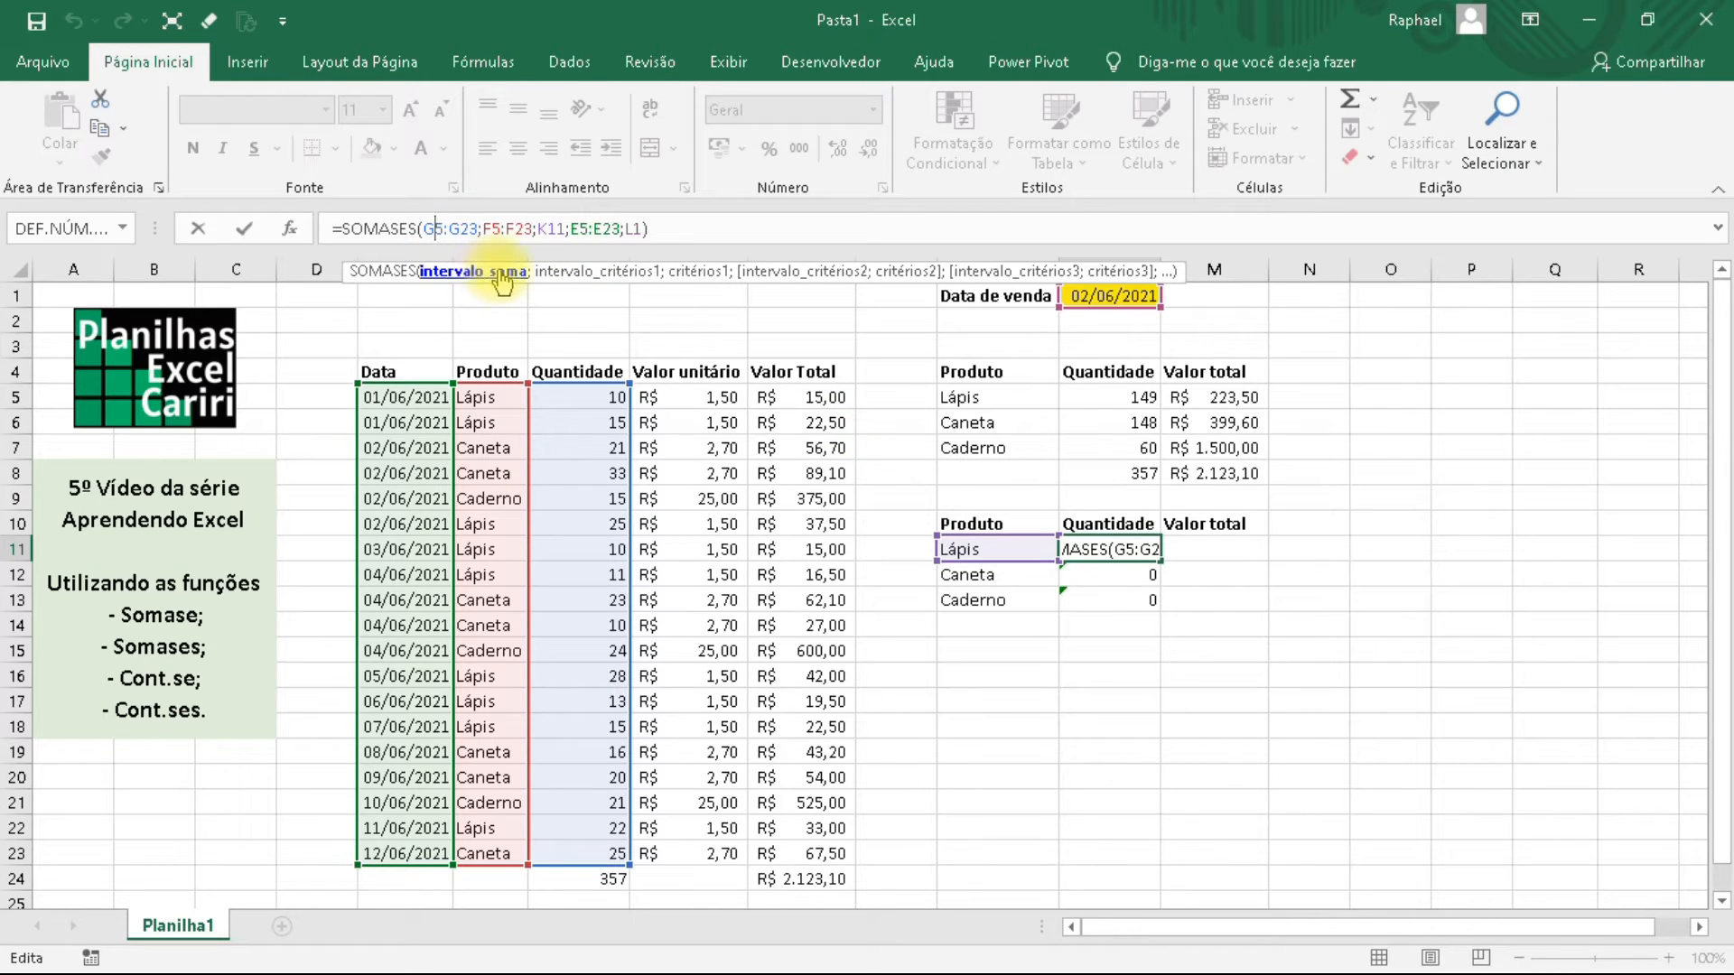
{"action": "key", "text": "F4"}
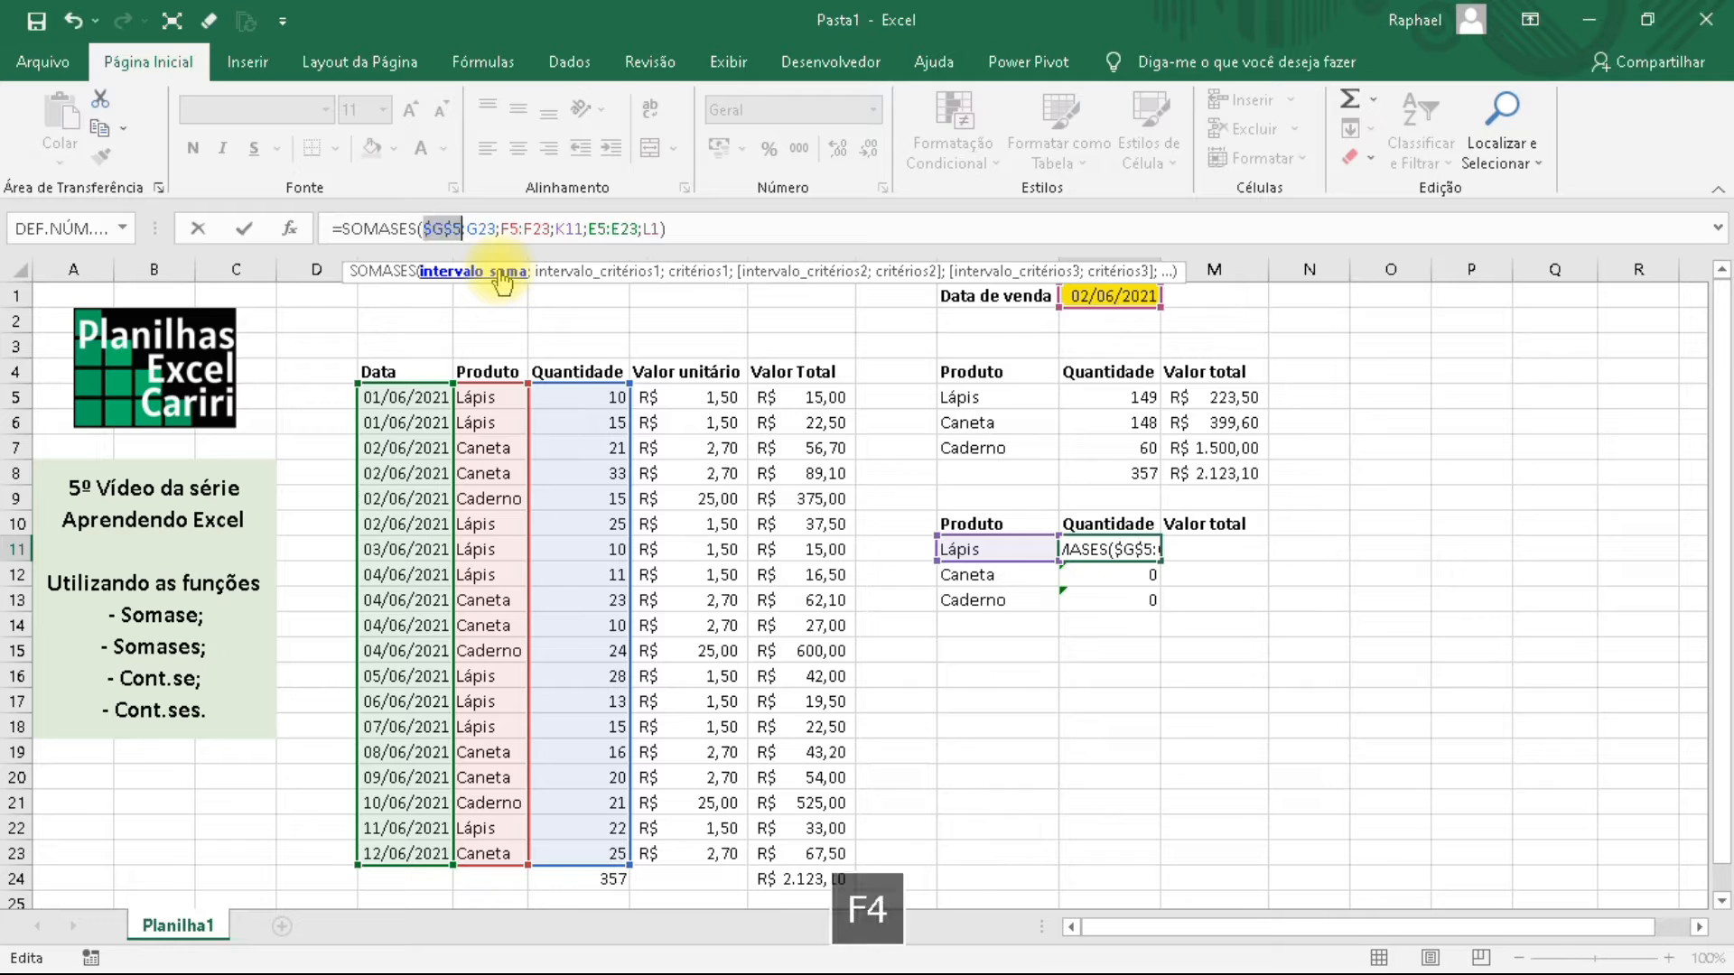
{"action": "left_click", "coordinate": [483, 225]}
{"action": "key", "text": "F4"}
{"action": "left_click", "coordinate": [533, 233]}
{"action": "key", "text": "F4"}
{"action": "left_click", "coordinate": [587, 231]}
{"action": "key", "text": "F4"}
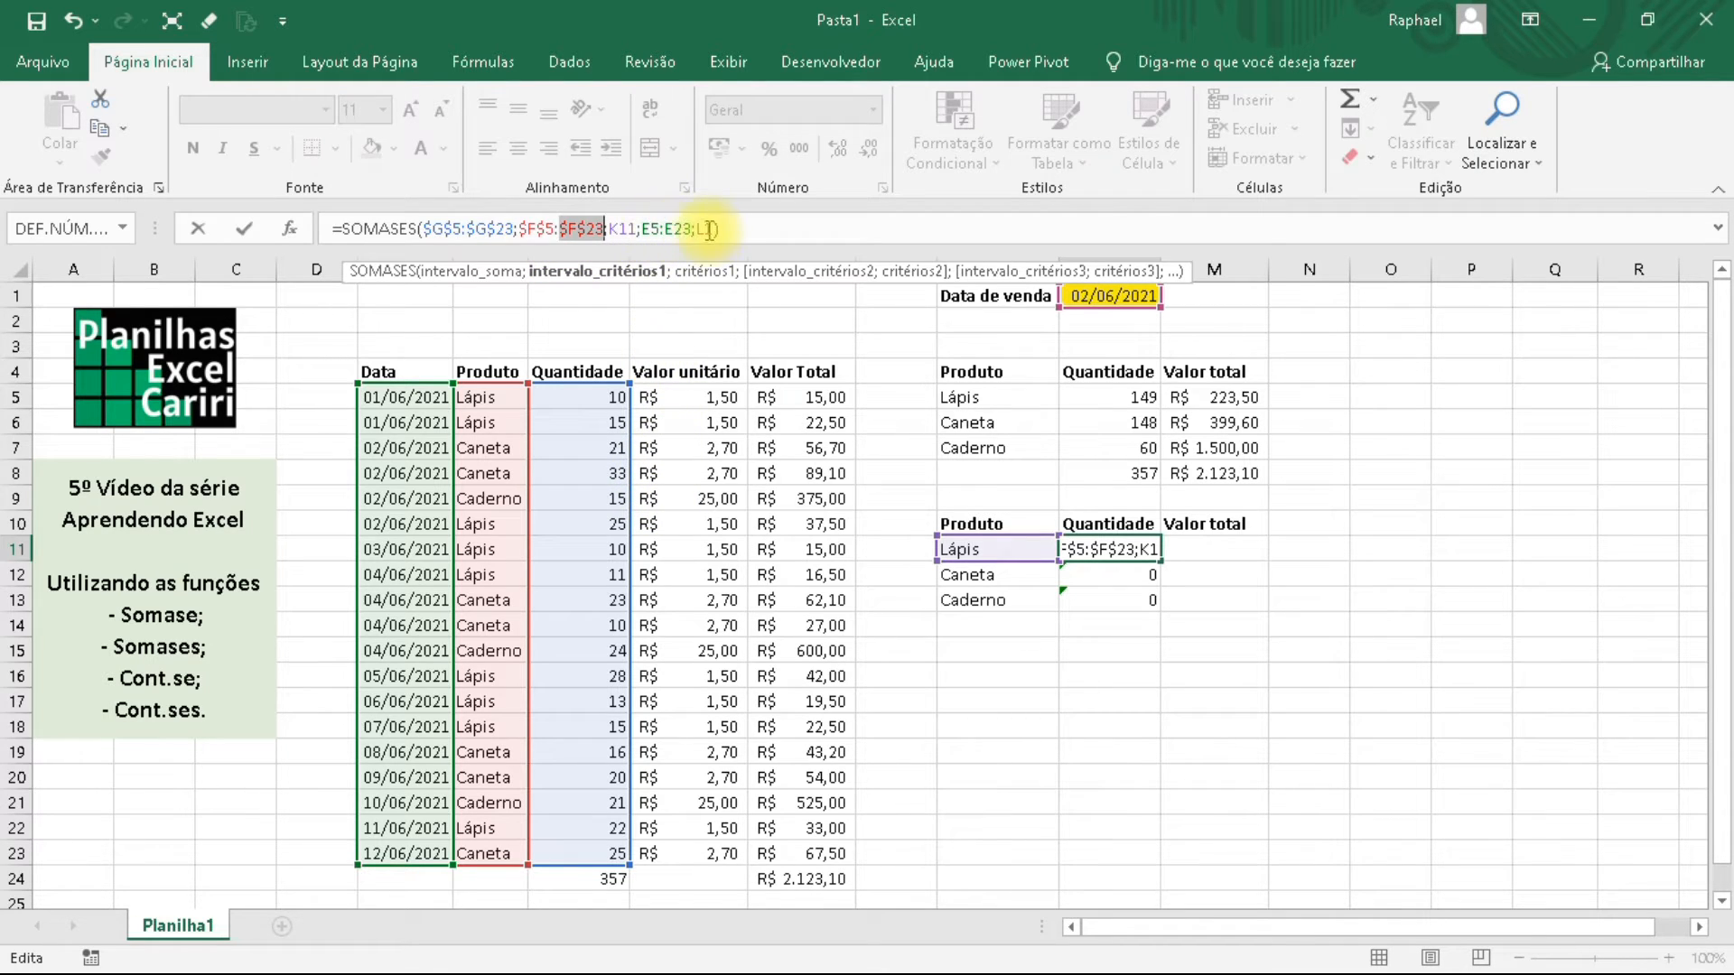
Make the date range and date criterion in L11's SOMASES formula absolute, as $E$5:$E$23 and $L$1.
{"action": "left_click", "coordinate": [643, 230]}
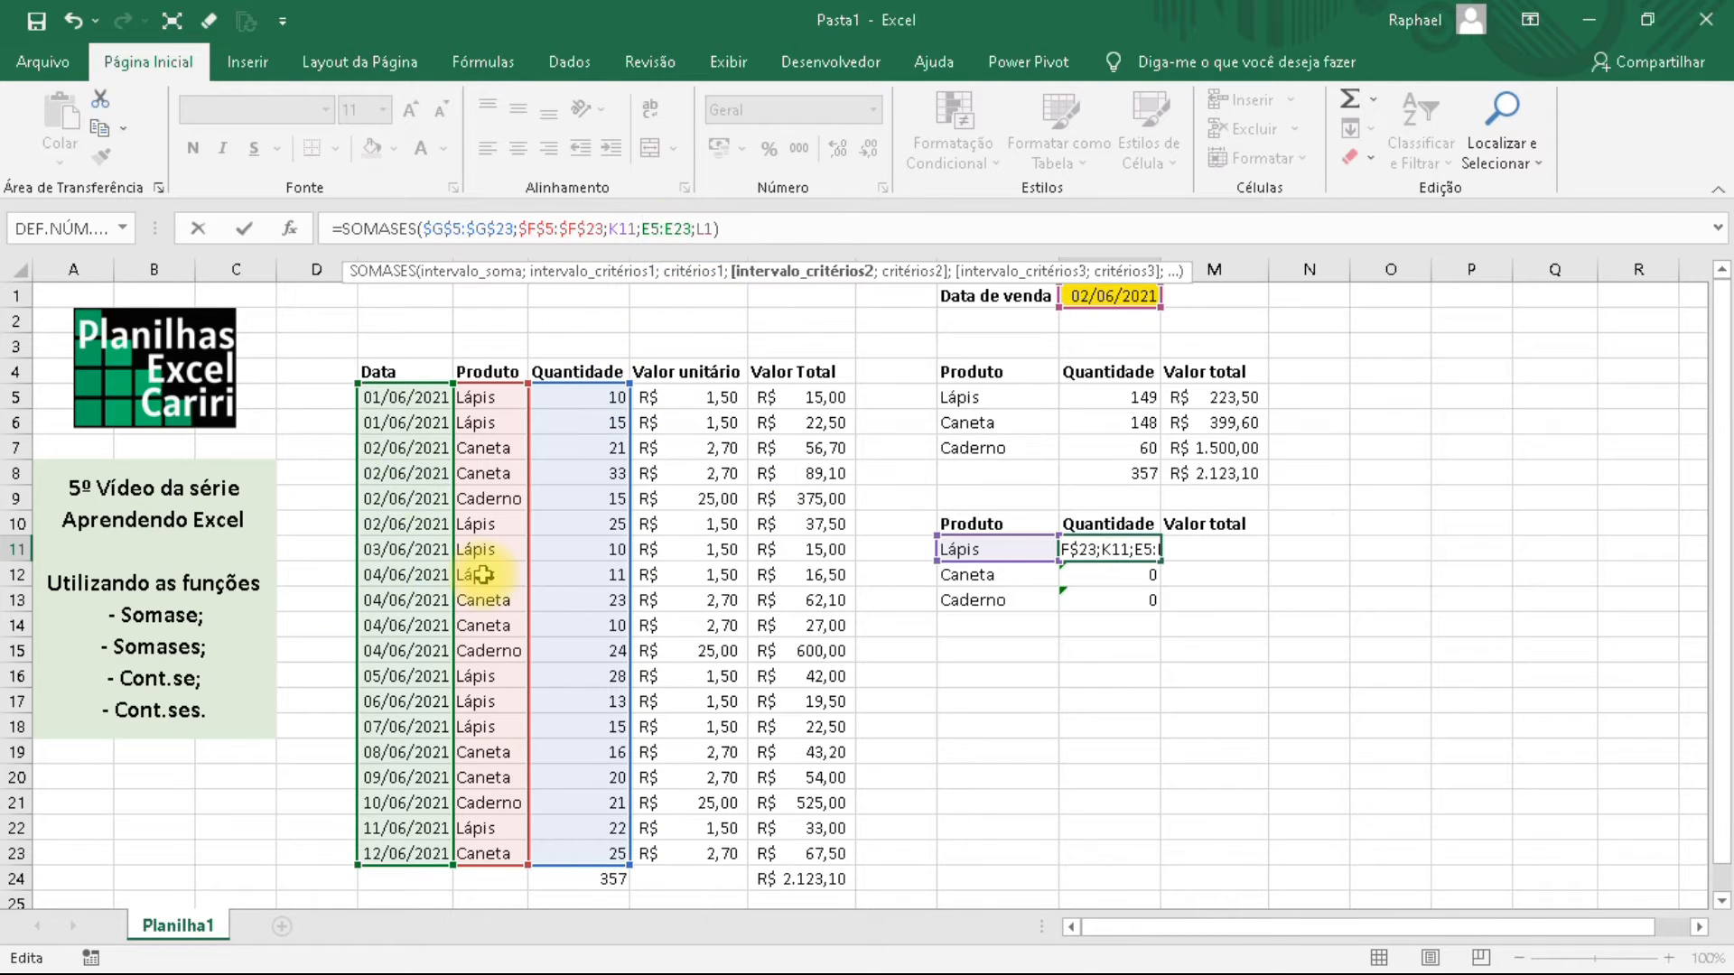
{"action": "key", "text": "F4"}
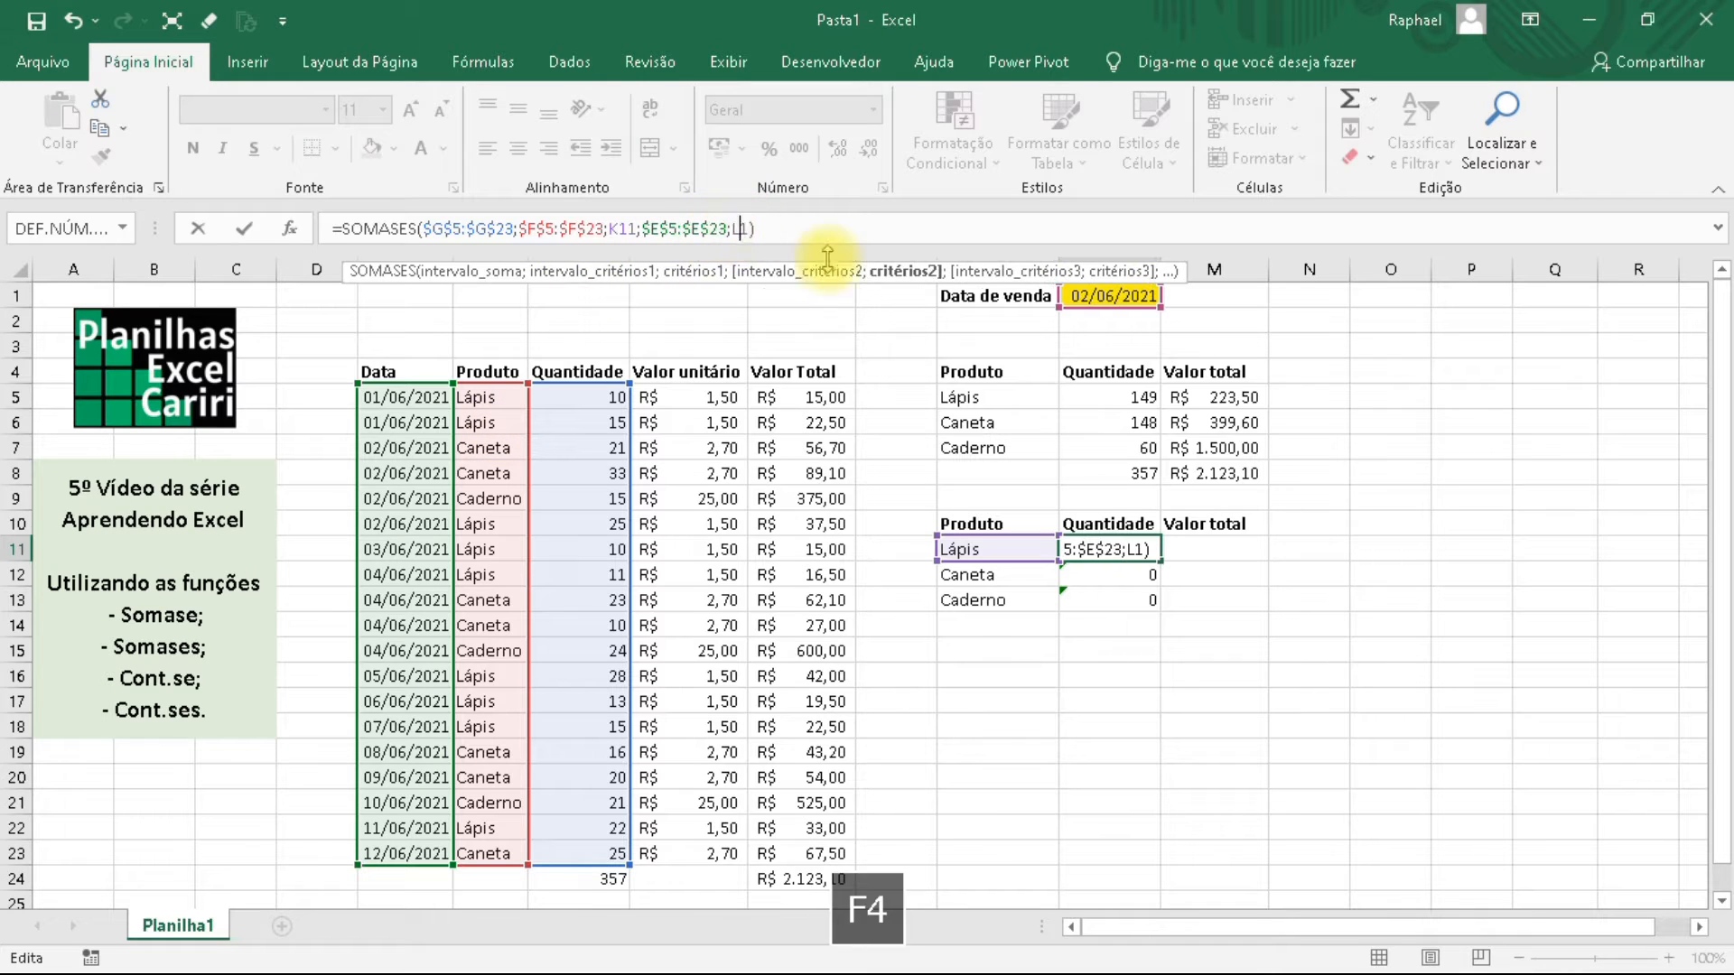
{"action": "left_click", "coordinate": [1072, 301]}
{"action": "key", "text": "F4"}
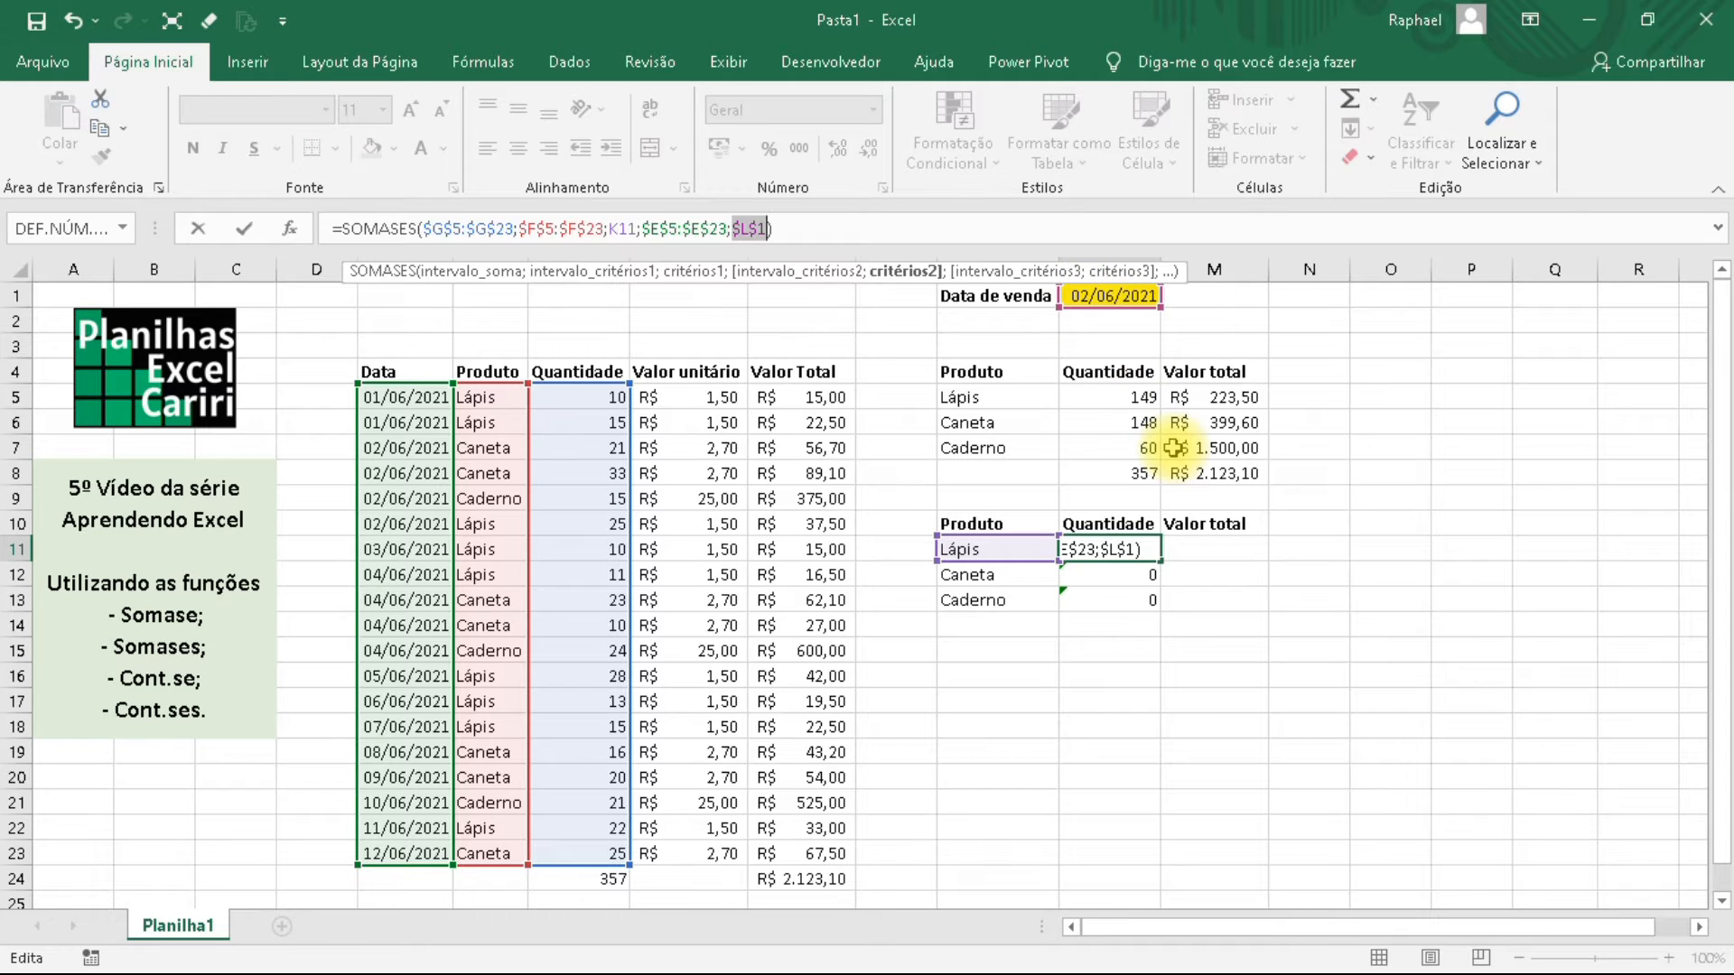
{"action": "key", "text": "Return"}
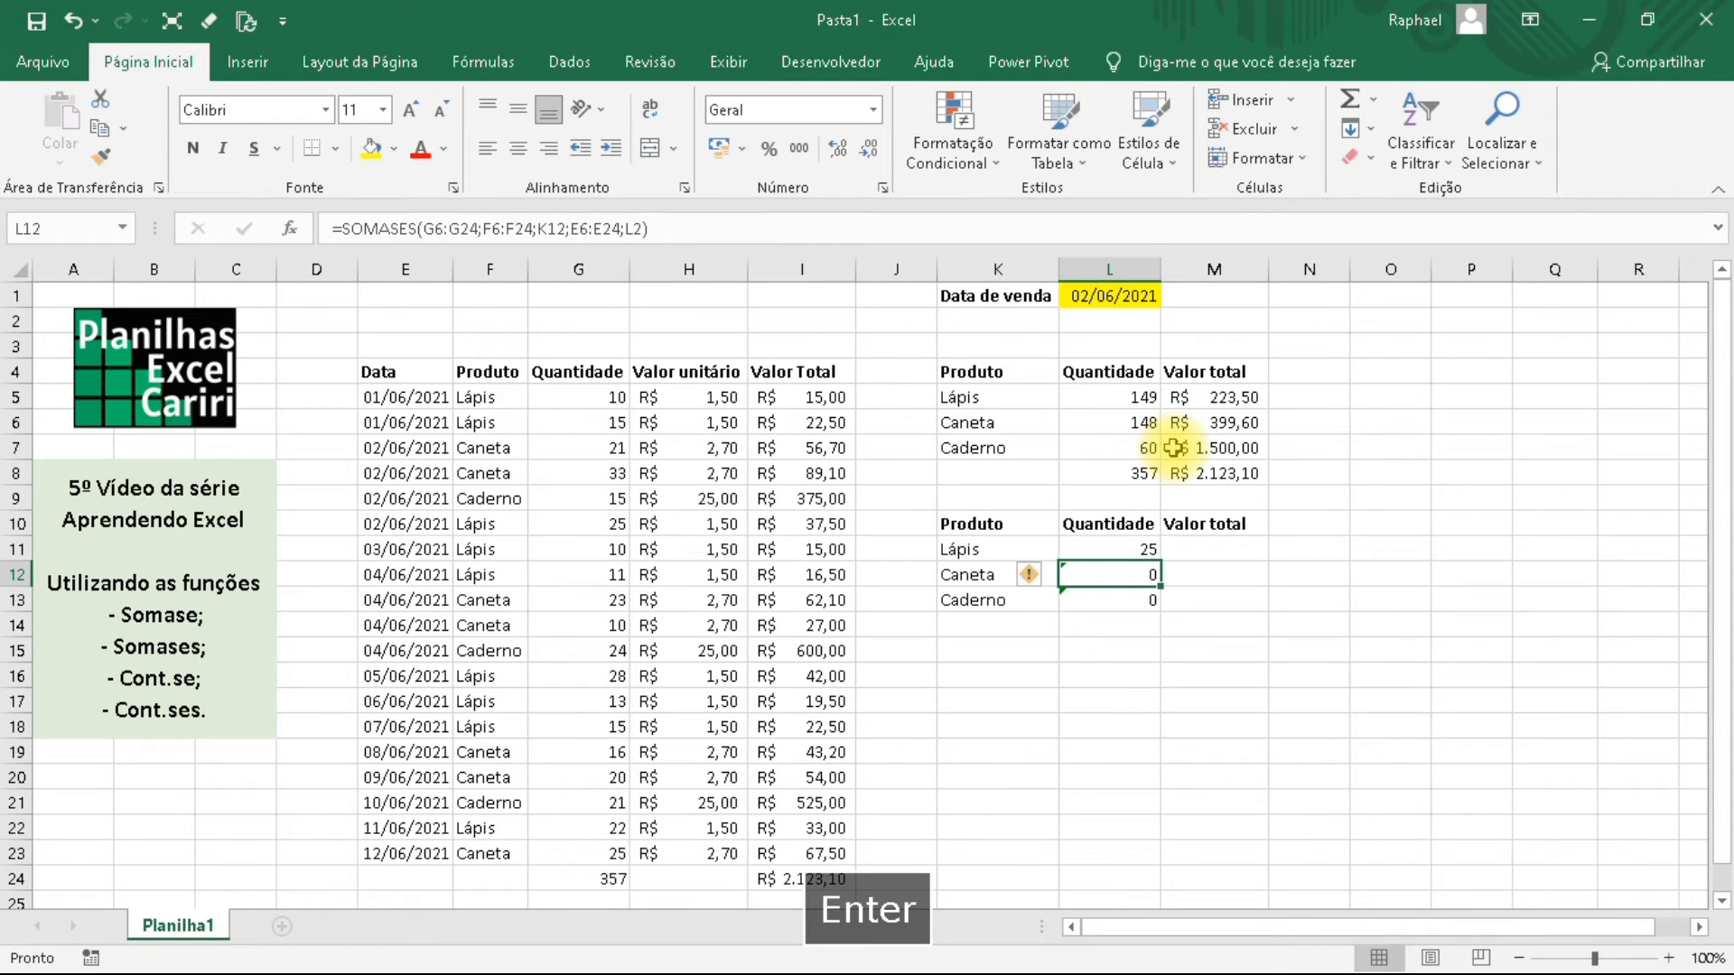
Fill the corrected SOMASES formula from L11 down through the Caneta and Caderno rows to L13.
{"action": "left_click", "coordinate": [1118, 551]}
{"action": "double_click", "coordinate": [1161, 562]}
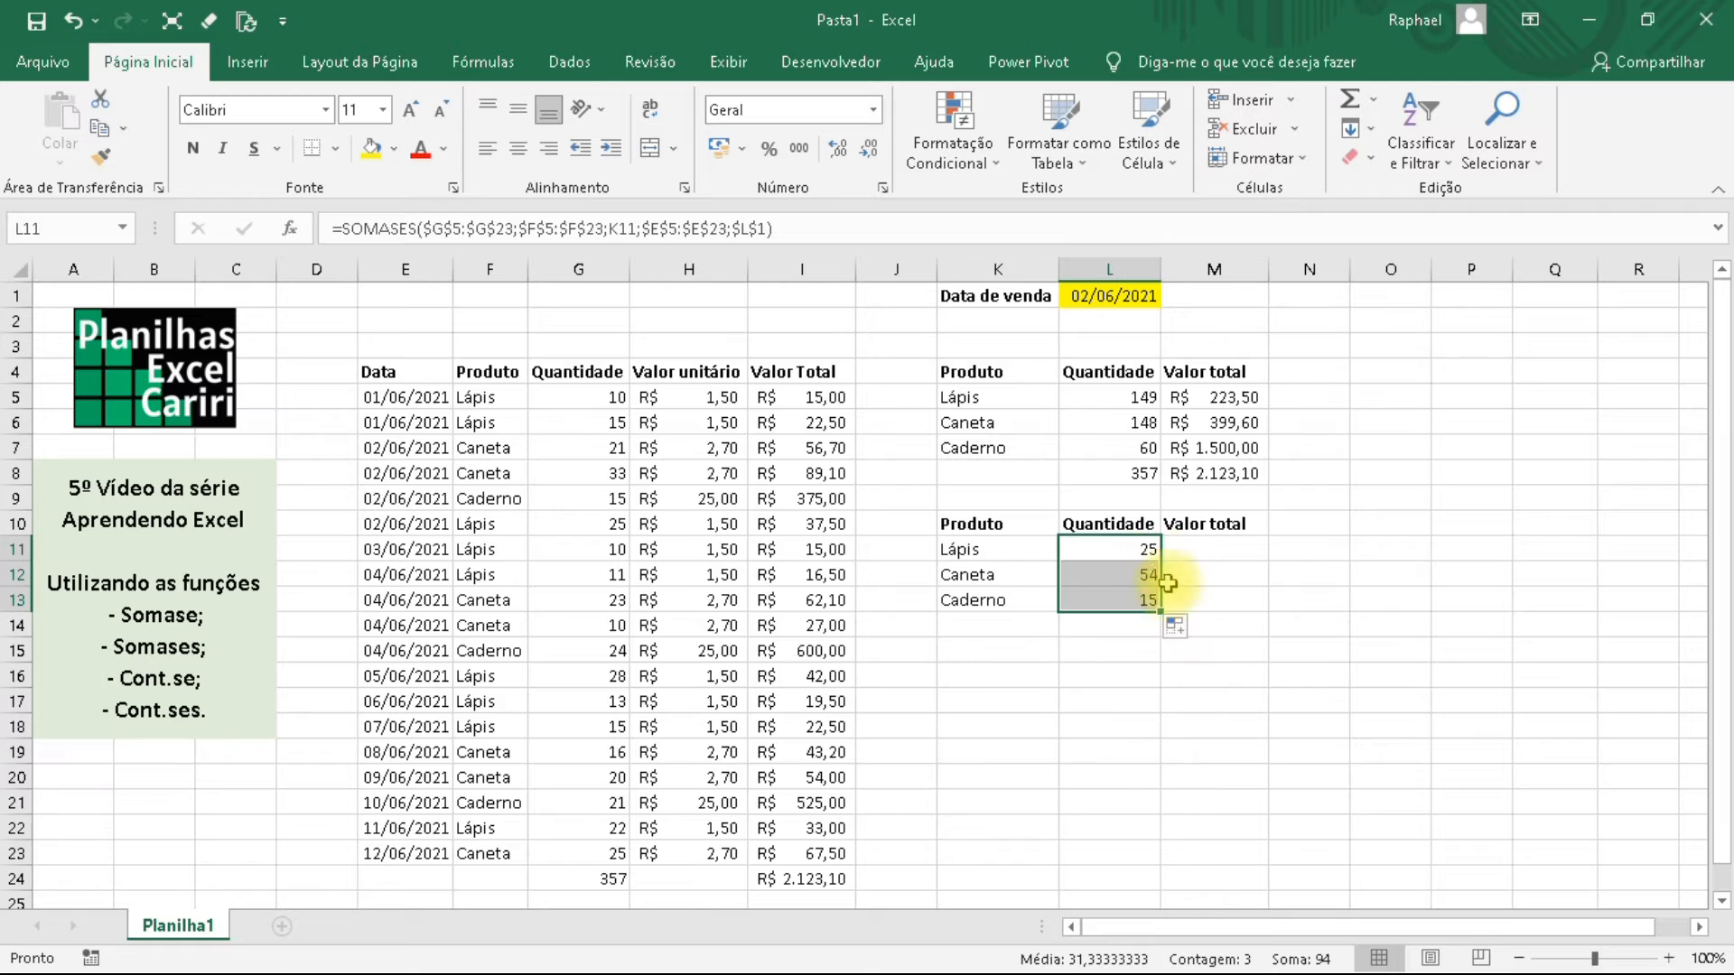
{"action": "left_click_drag", "start_coordinate": [1117, 548], "coordinate": [1117, 599]}
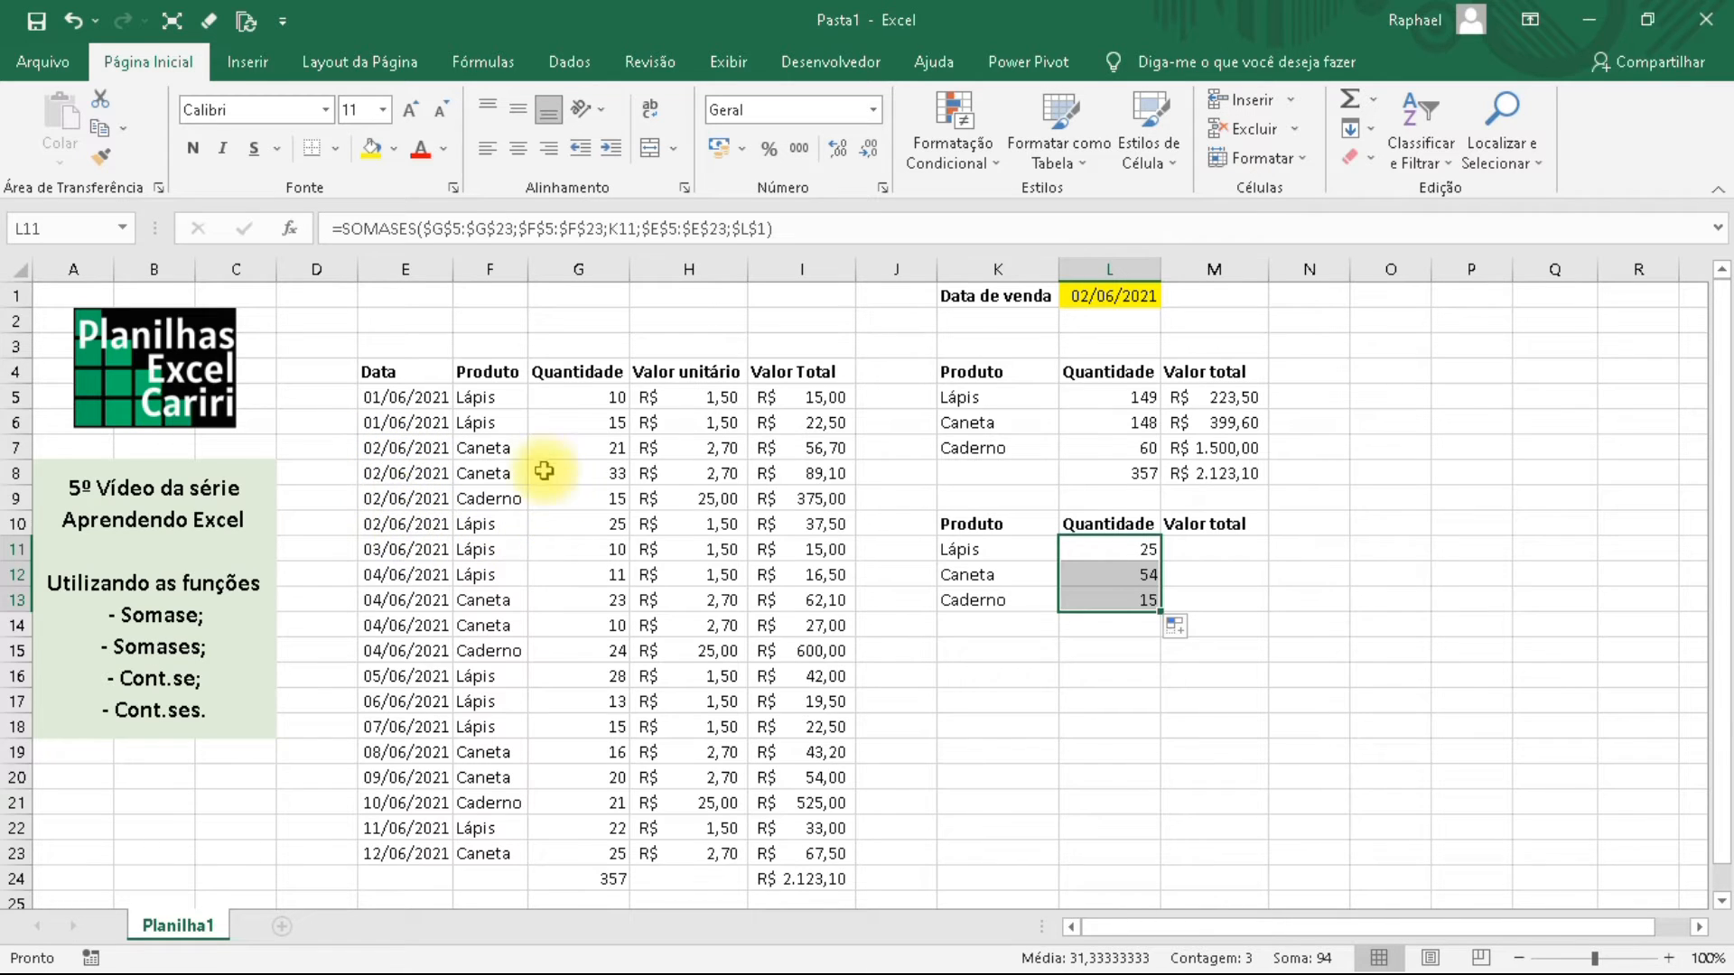
Check the quantities in L11:L13 against the 02/06/2021 sales in G7:G10.
{"action": "left_click_drag", "start_coordinate": [589, 446], "coordinate": [589, 522]}
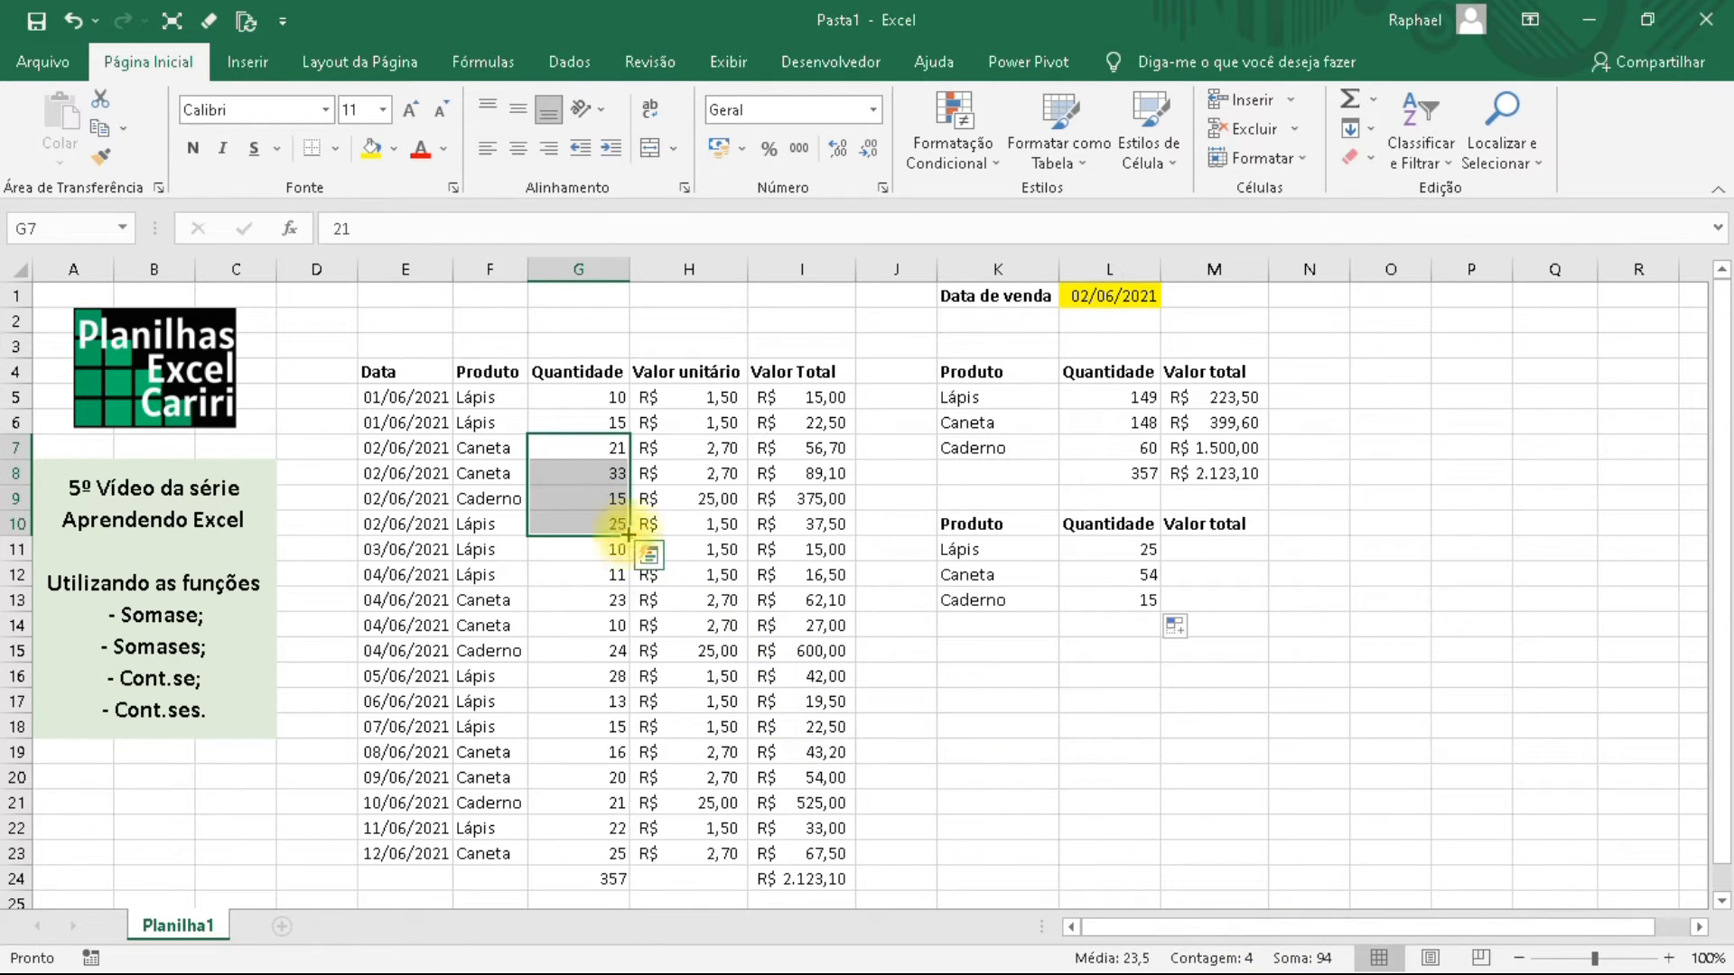
{"action": "left_click", "coordinate": [1131, 598]}
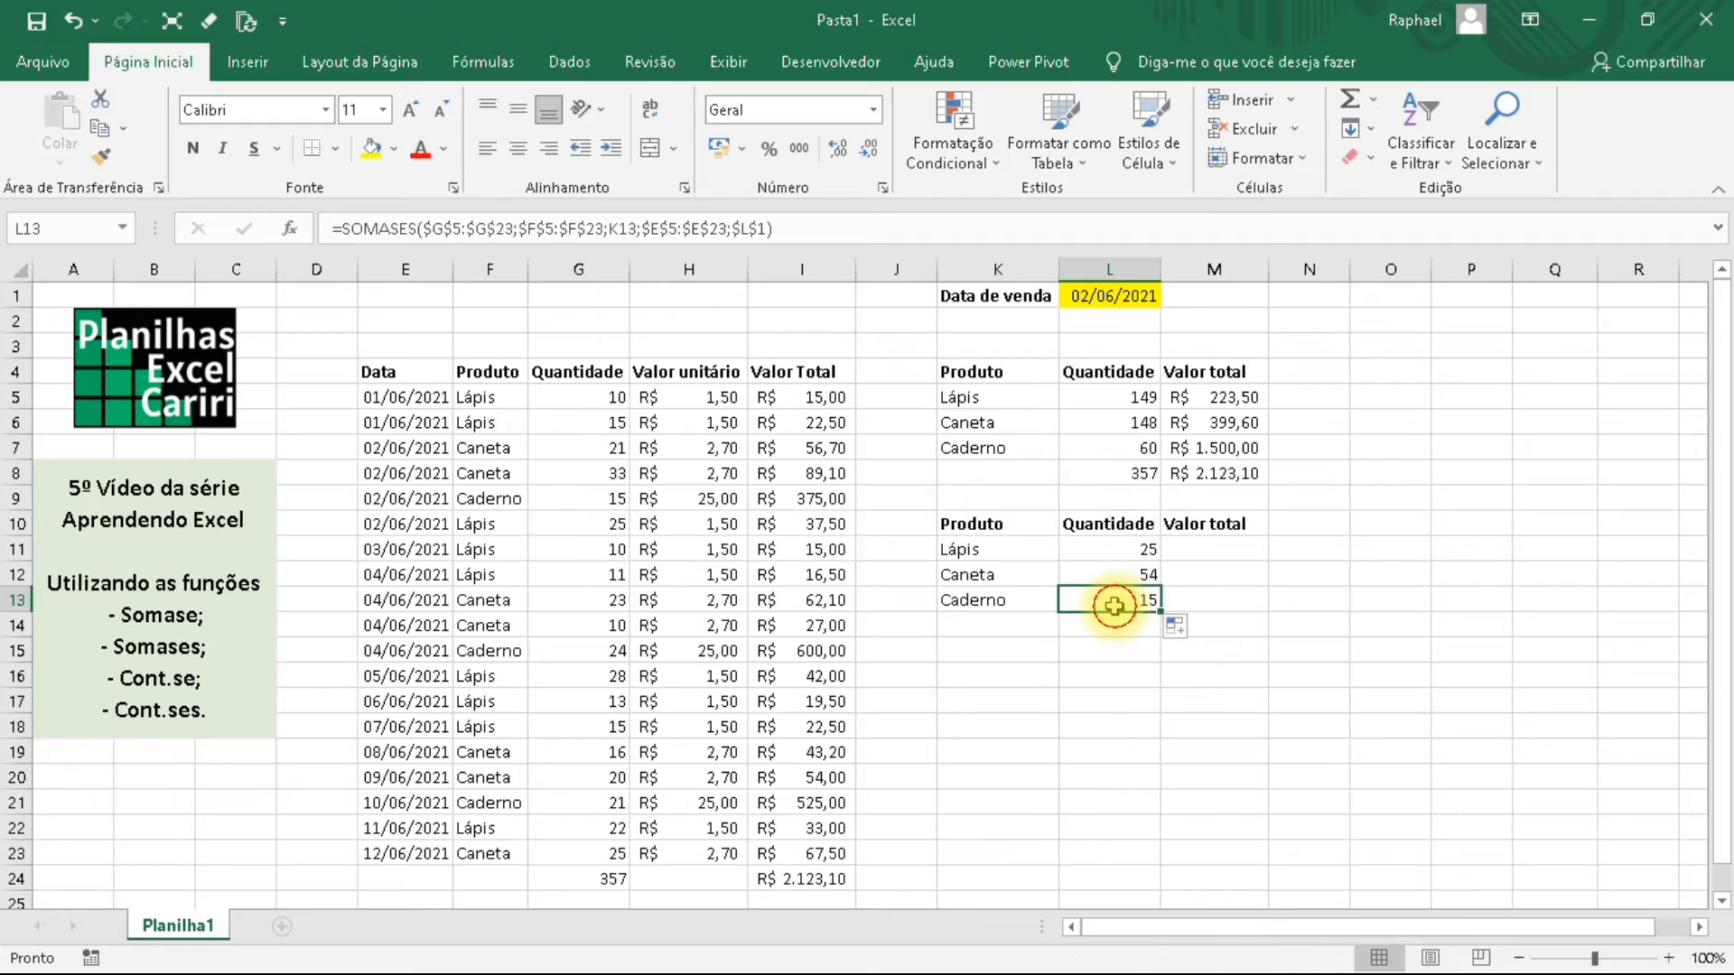
{"action": "left_click", "coordinate": [1112, 296]}
{"action": "left_click", "coordinate": [1113, 551]}
{"action": "left_click_drag", "start_coordinate": [1096, 545], "coordinate": [1103, 599]}
Total the second summary table's quantities in L14 with a SOMA formula over L11:L13.
{"action": "left_click", "coordinate": [1096, 623]}
{"action": "type", "text": "=so"}
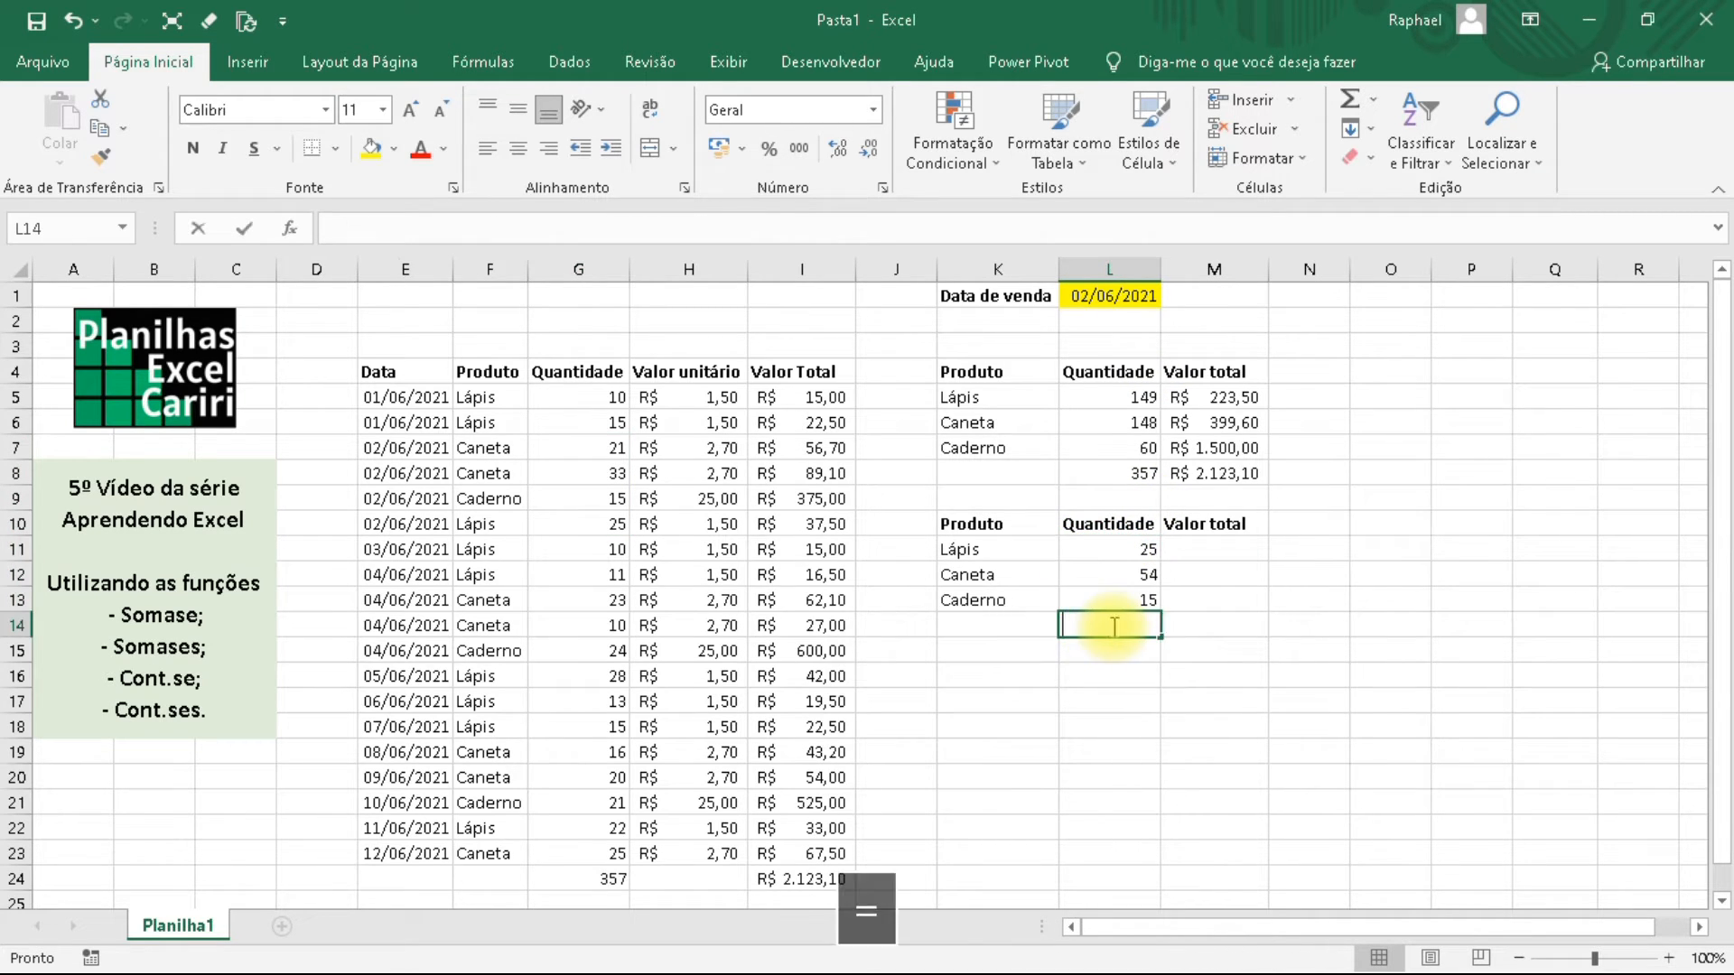
{"action": "type", "text": "ma("}
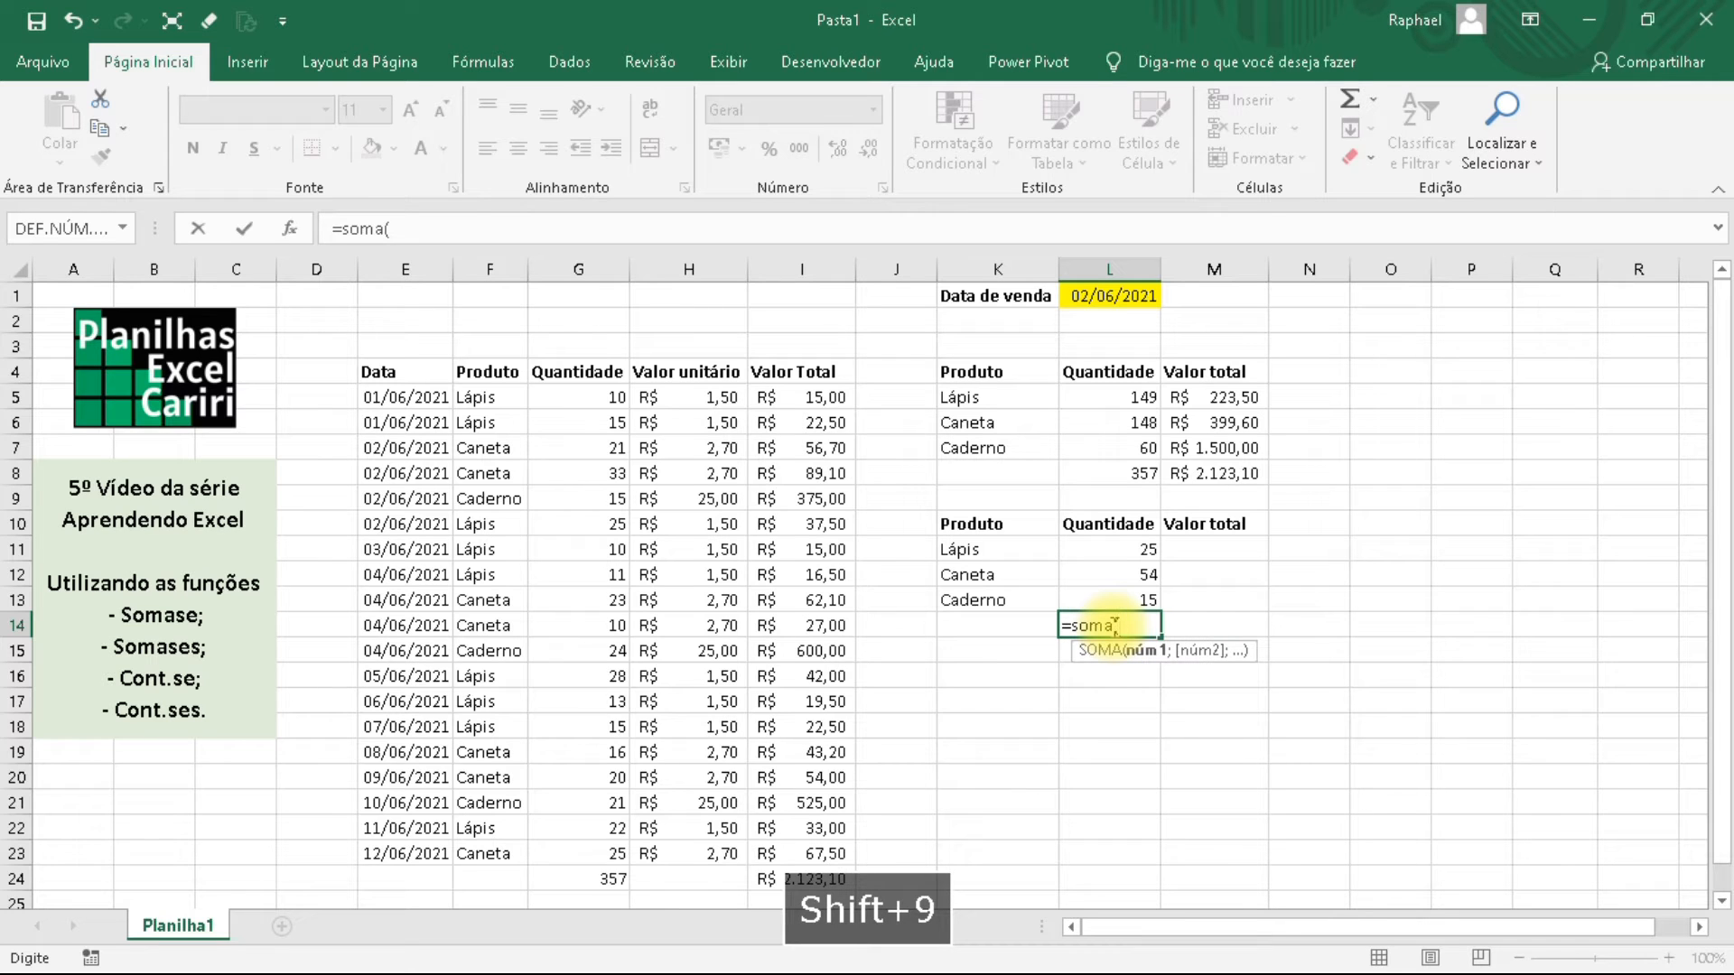
{"action": "key", "text": "Up"}
{"action": "key", "text": "shift+Up"}
{"action": "key", "text": "shift+Up"}
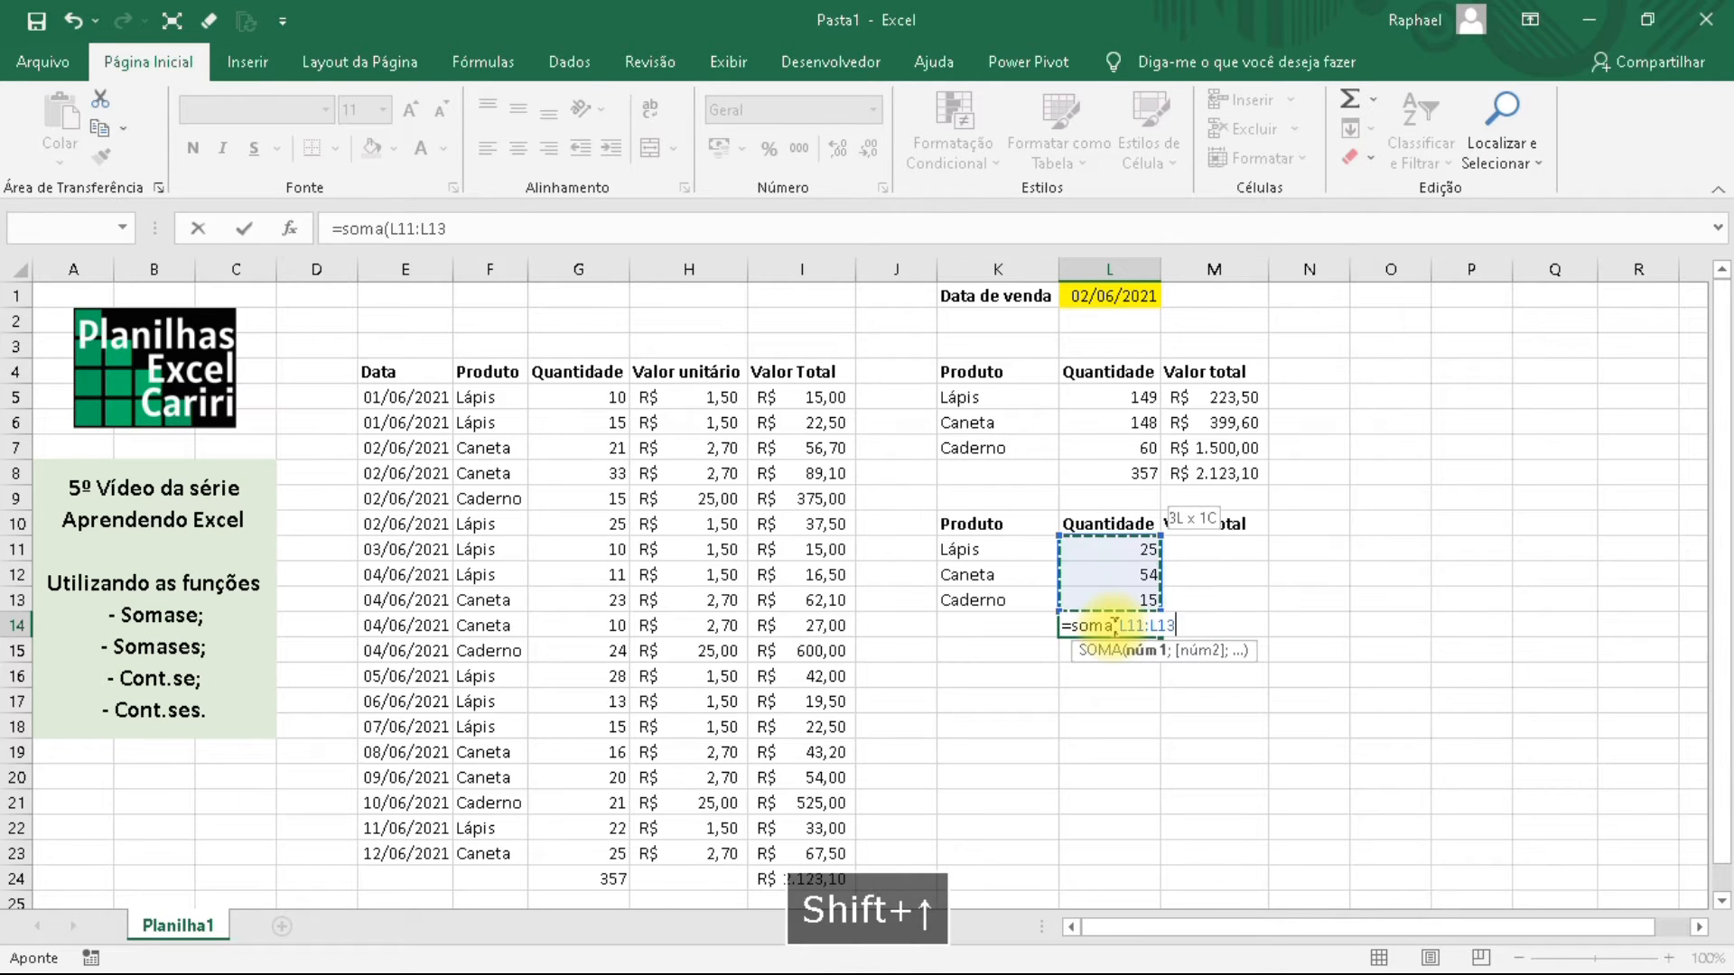
{"action": "key", "text": "Return"}
{"action": "left_click", "coordinate": [1114, 623]}
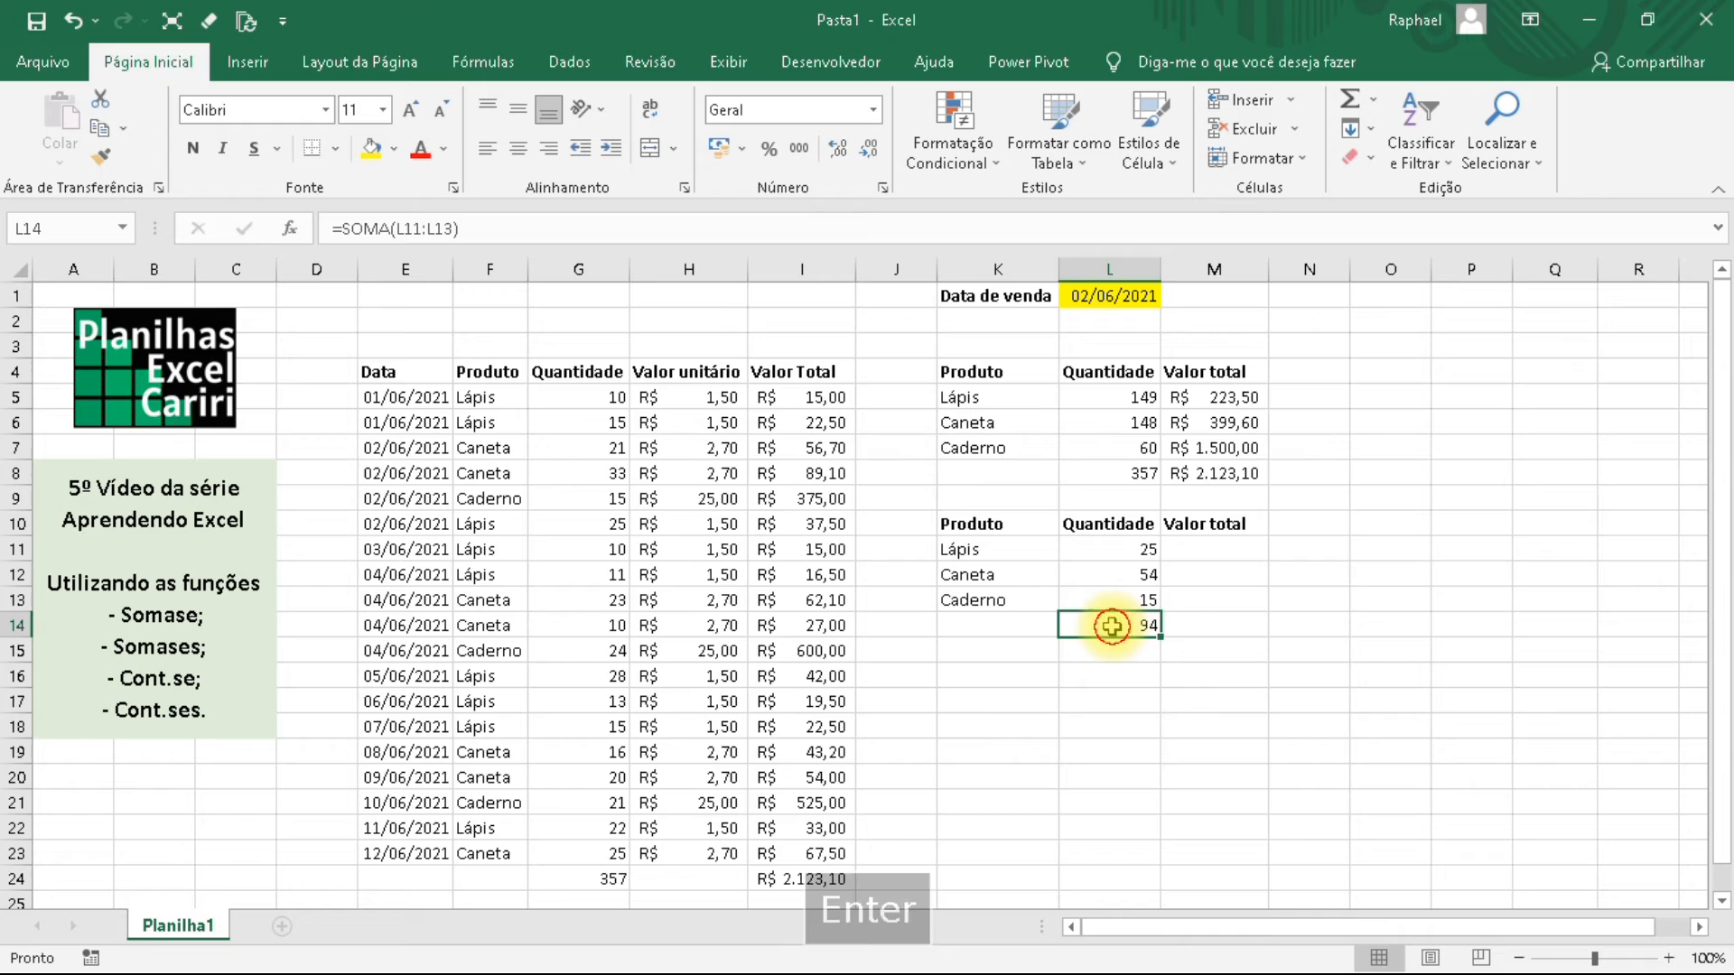
Review the product rows and Valor total column of the second summary table, along with L11's SOMASES formula.
{"action": "left_click", "coordinate": [1004, 600]}
{"action": "left_click", "coordinate": [997, 553]}
{"action": "left_click", "coordinate": [1120, 555]}
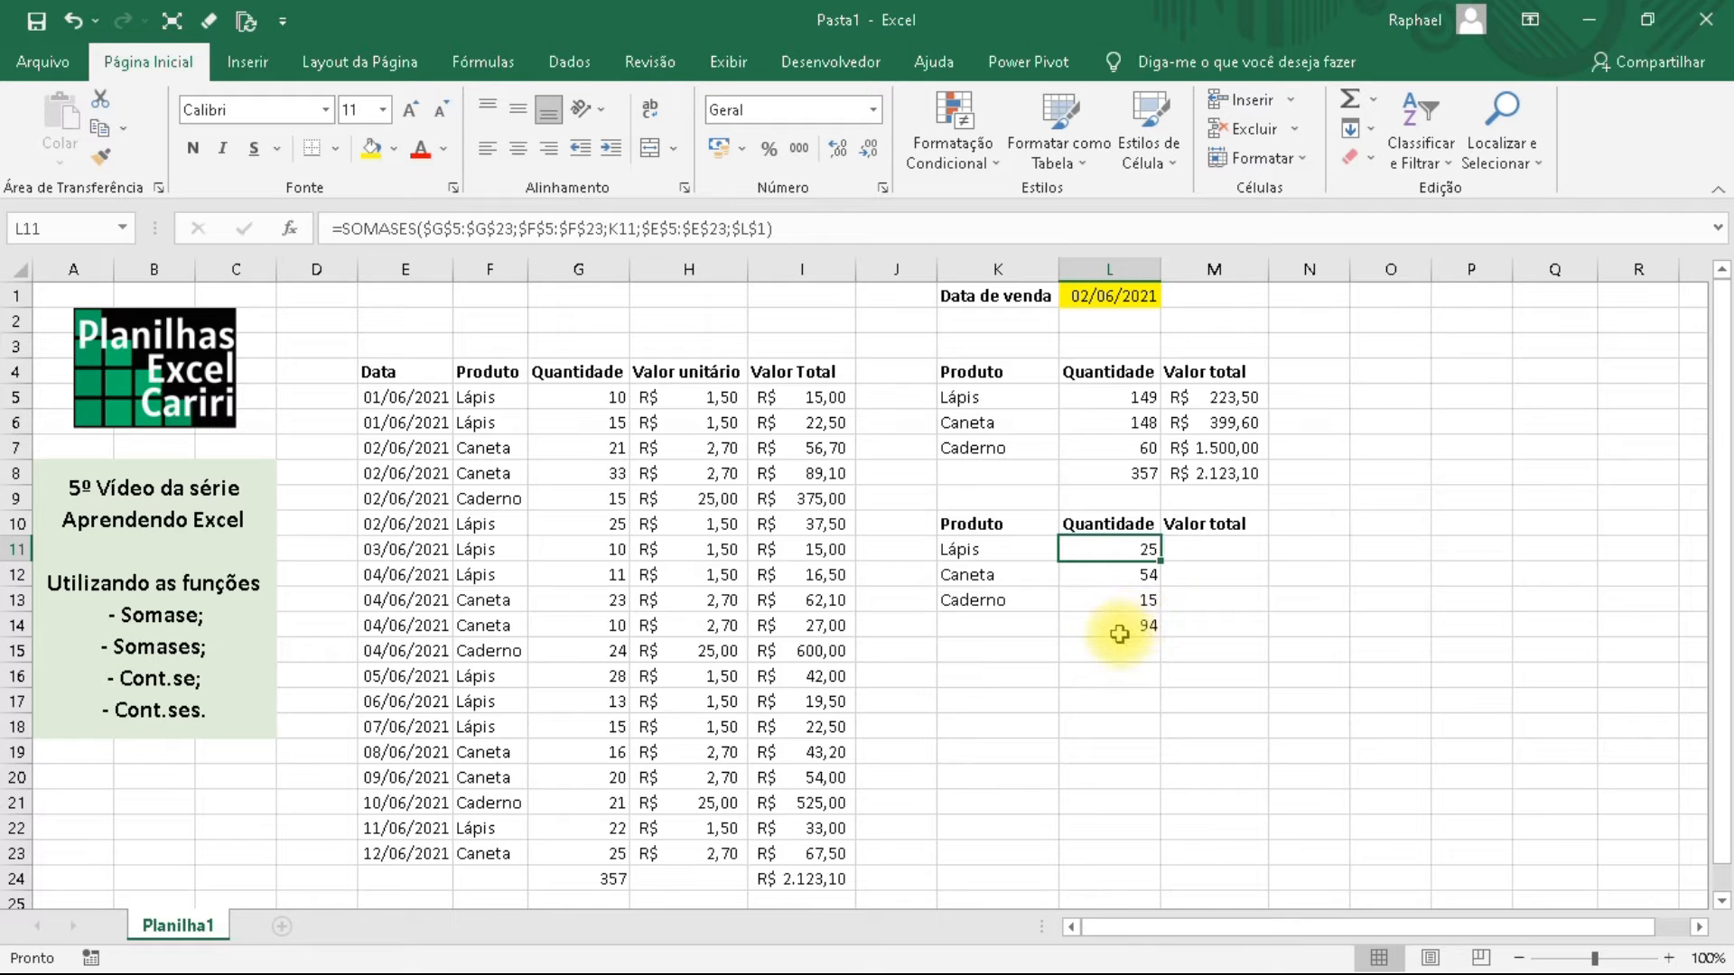
{"action": "left_click", "coordinate": [1204, 551]}
{"action": "left_click", "coordinate": [1174, 600]}
{"action": "left_click", "coordinate": [1201, 548]}
{"action": "left_click", "coordinate": [1122, 598]}
{"action": "left_click", "coordinate": [1221, 548]}
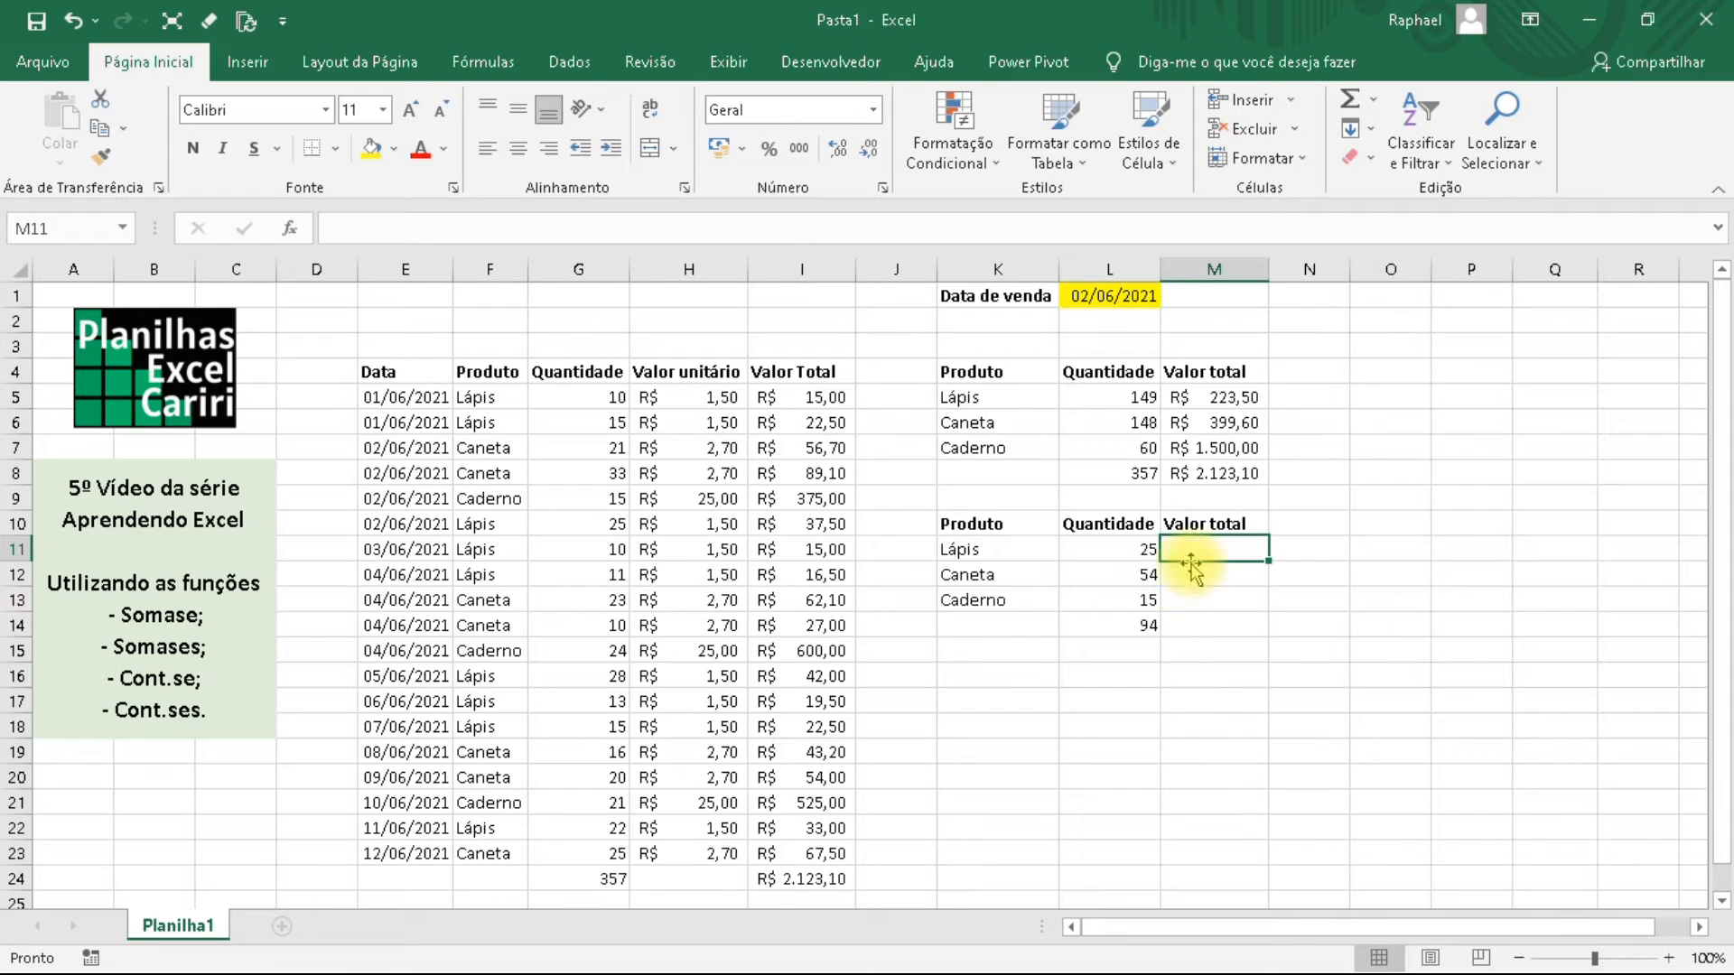
{"action": "left_click", "coordinate": [1136, 558]}
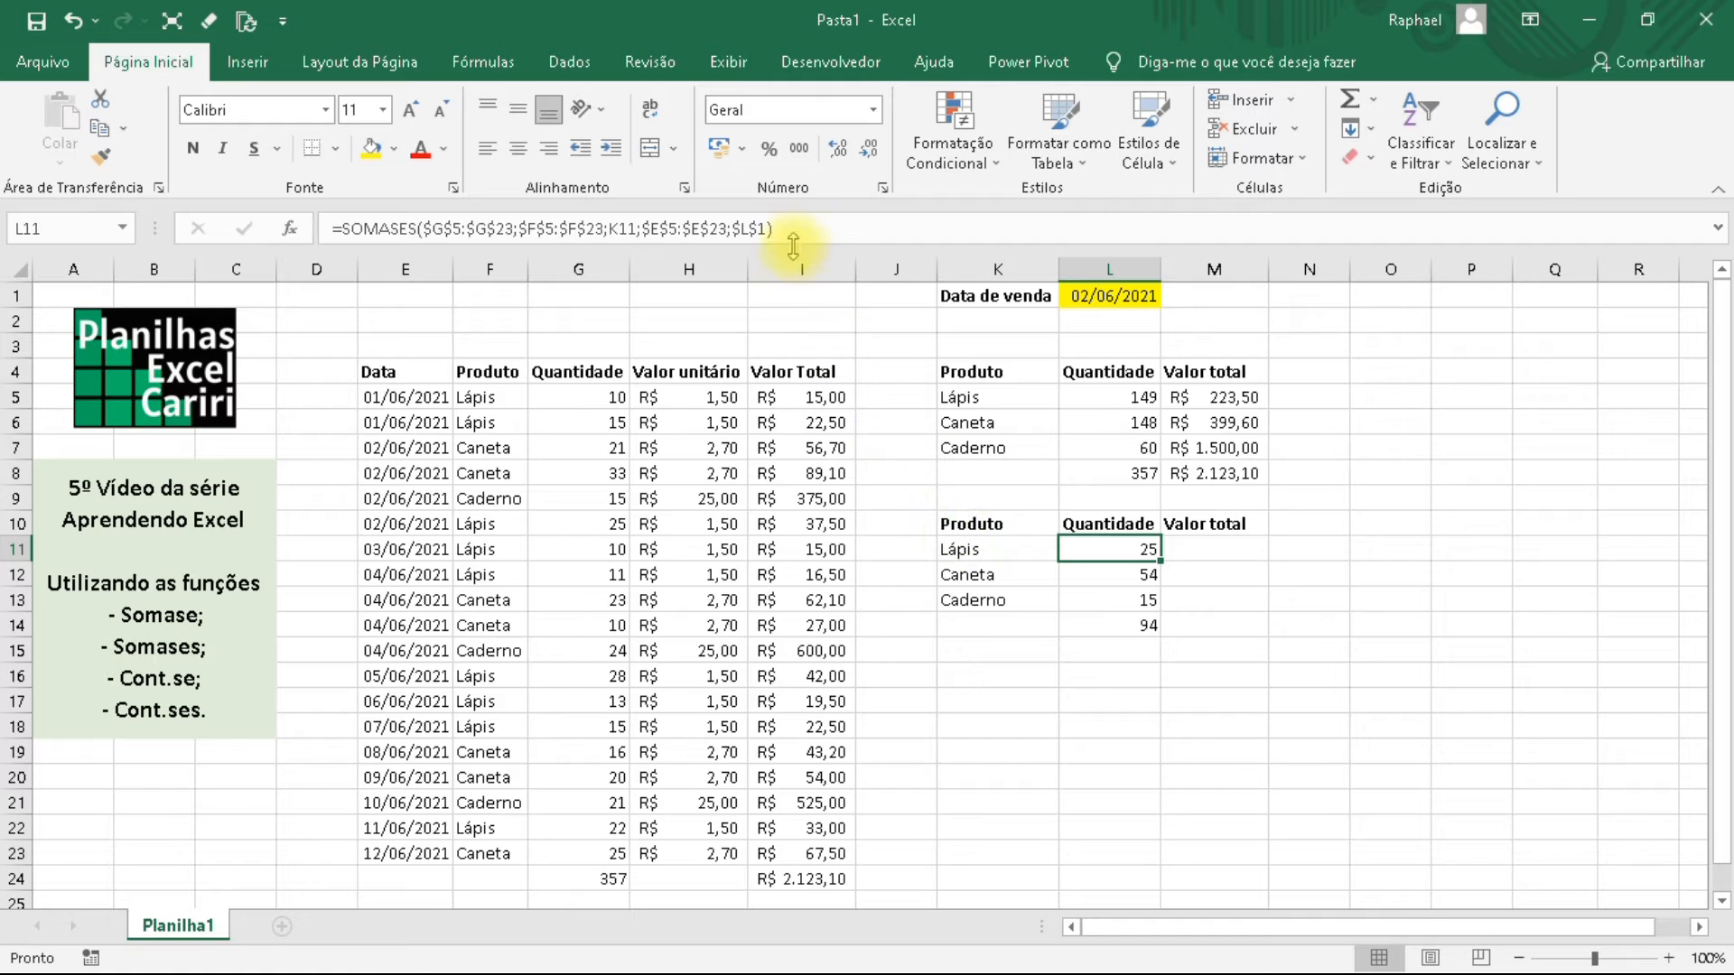
Copy the full text of the SOMASES formula in L11 without altering the cell.
{"action": "left_click_drag", "start_coordinate": [812, 232], "coordinate": [321, 226]}
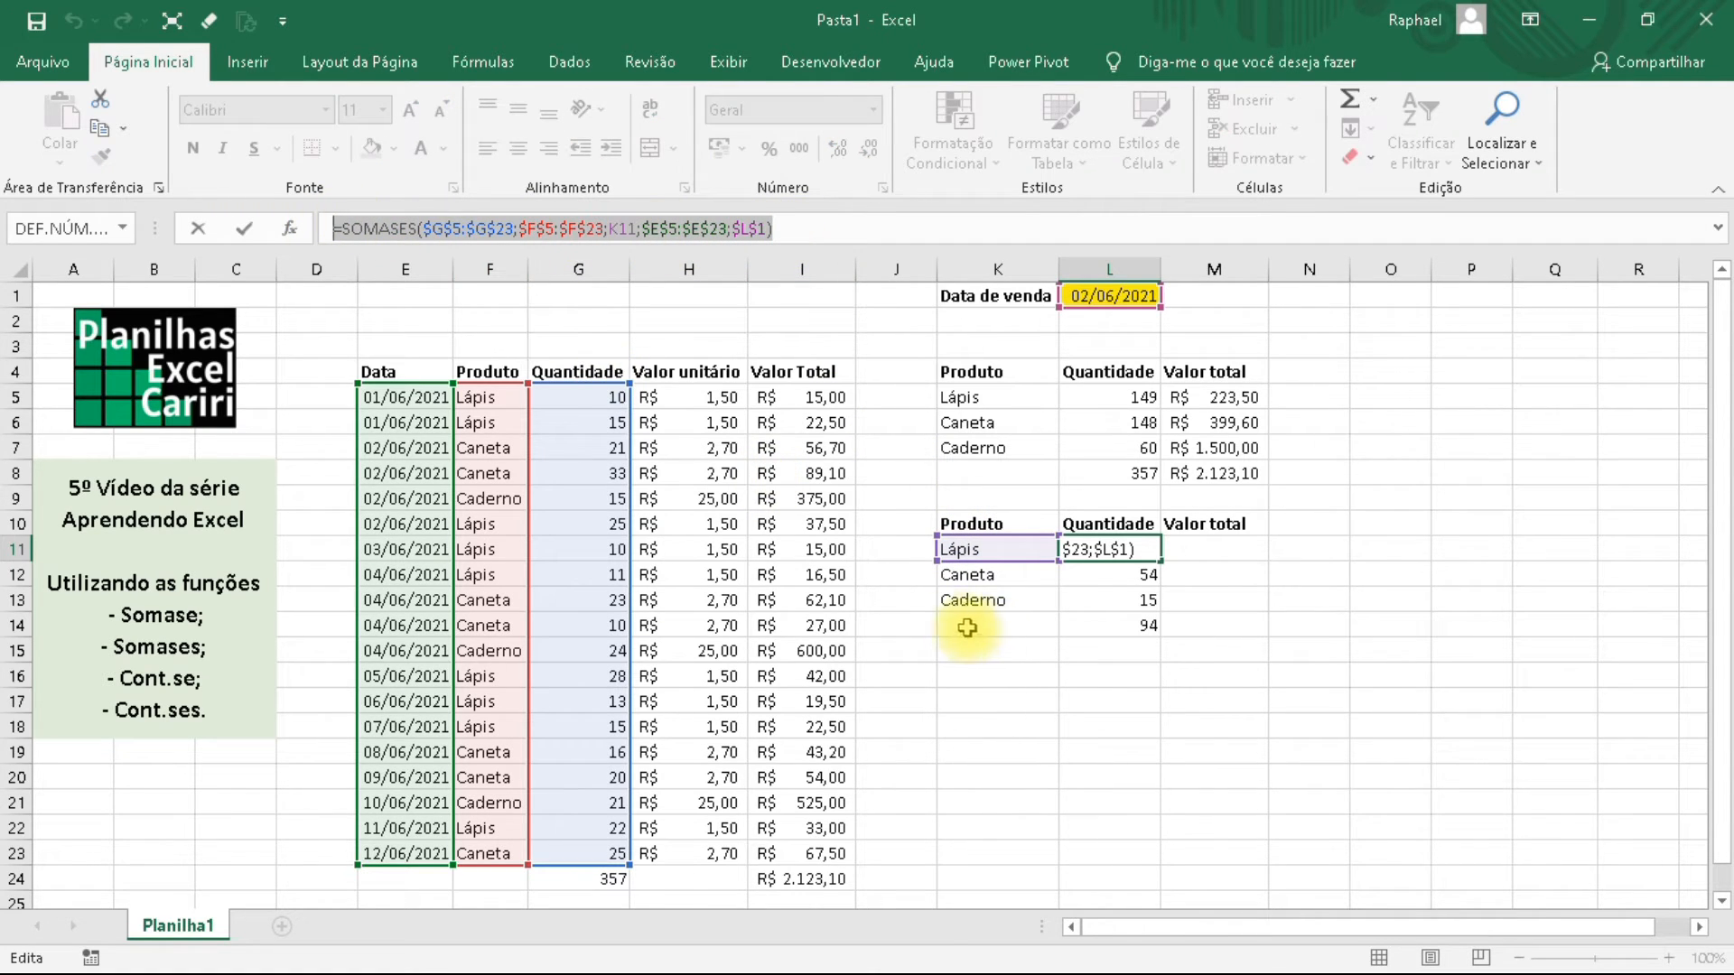
{"action": "key", "text": "Escape"}
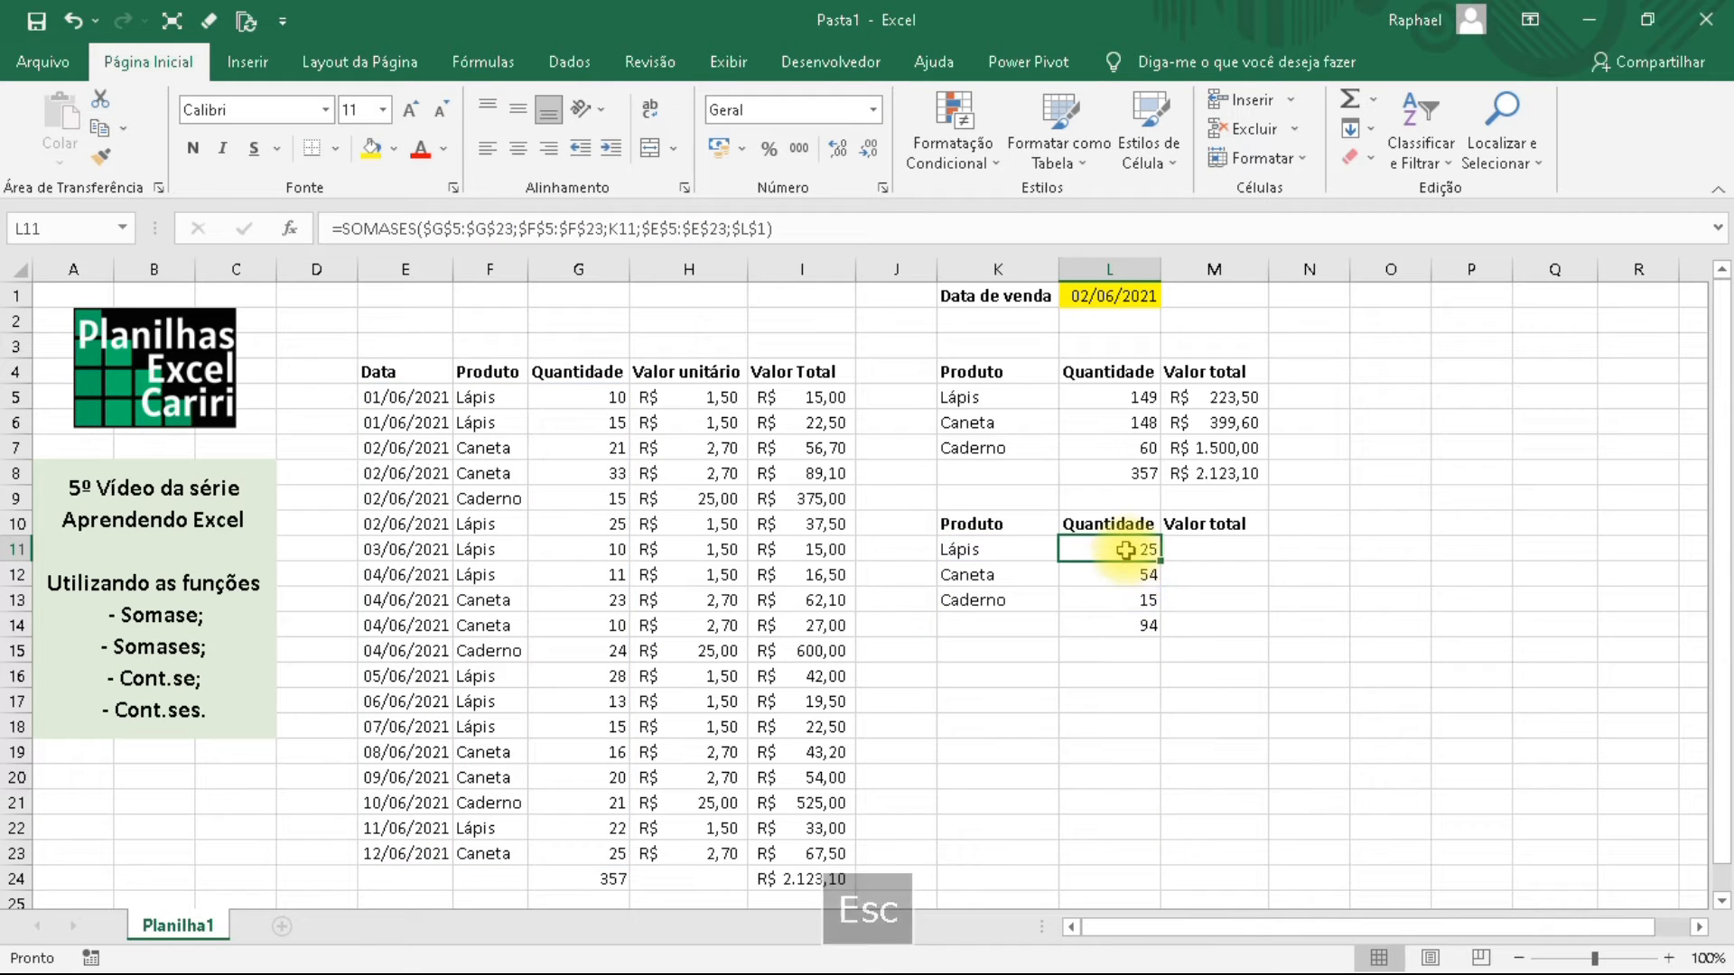
{"action": "double_click", "coordinate": [1124, 549]}
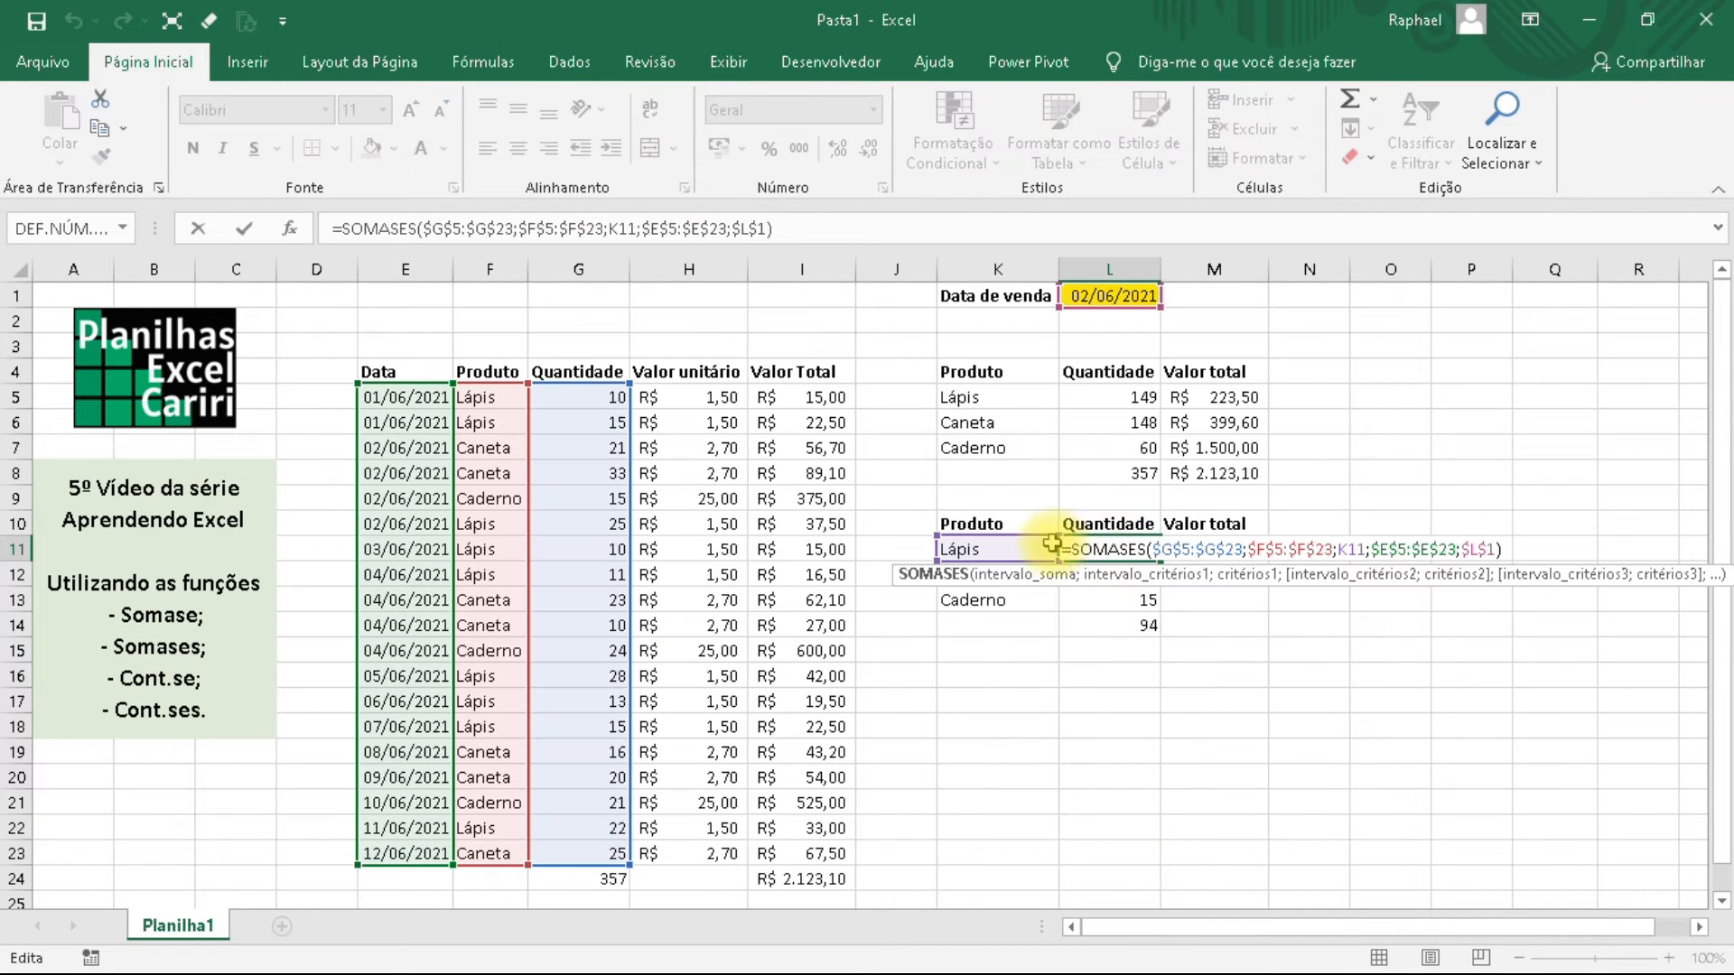
{"action": "left_click_drag", "start_coordinate": [802, 227], "coordinate": [347, 228]}
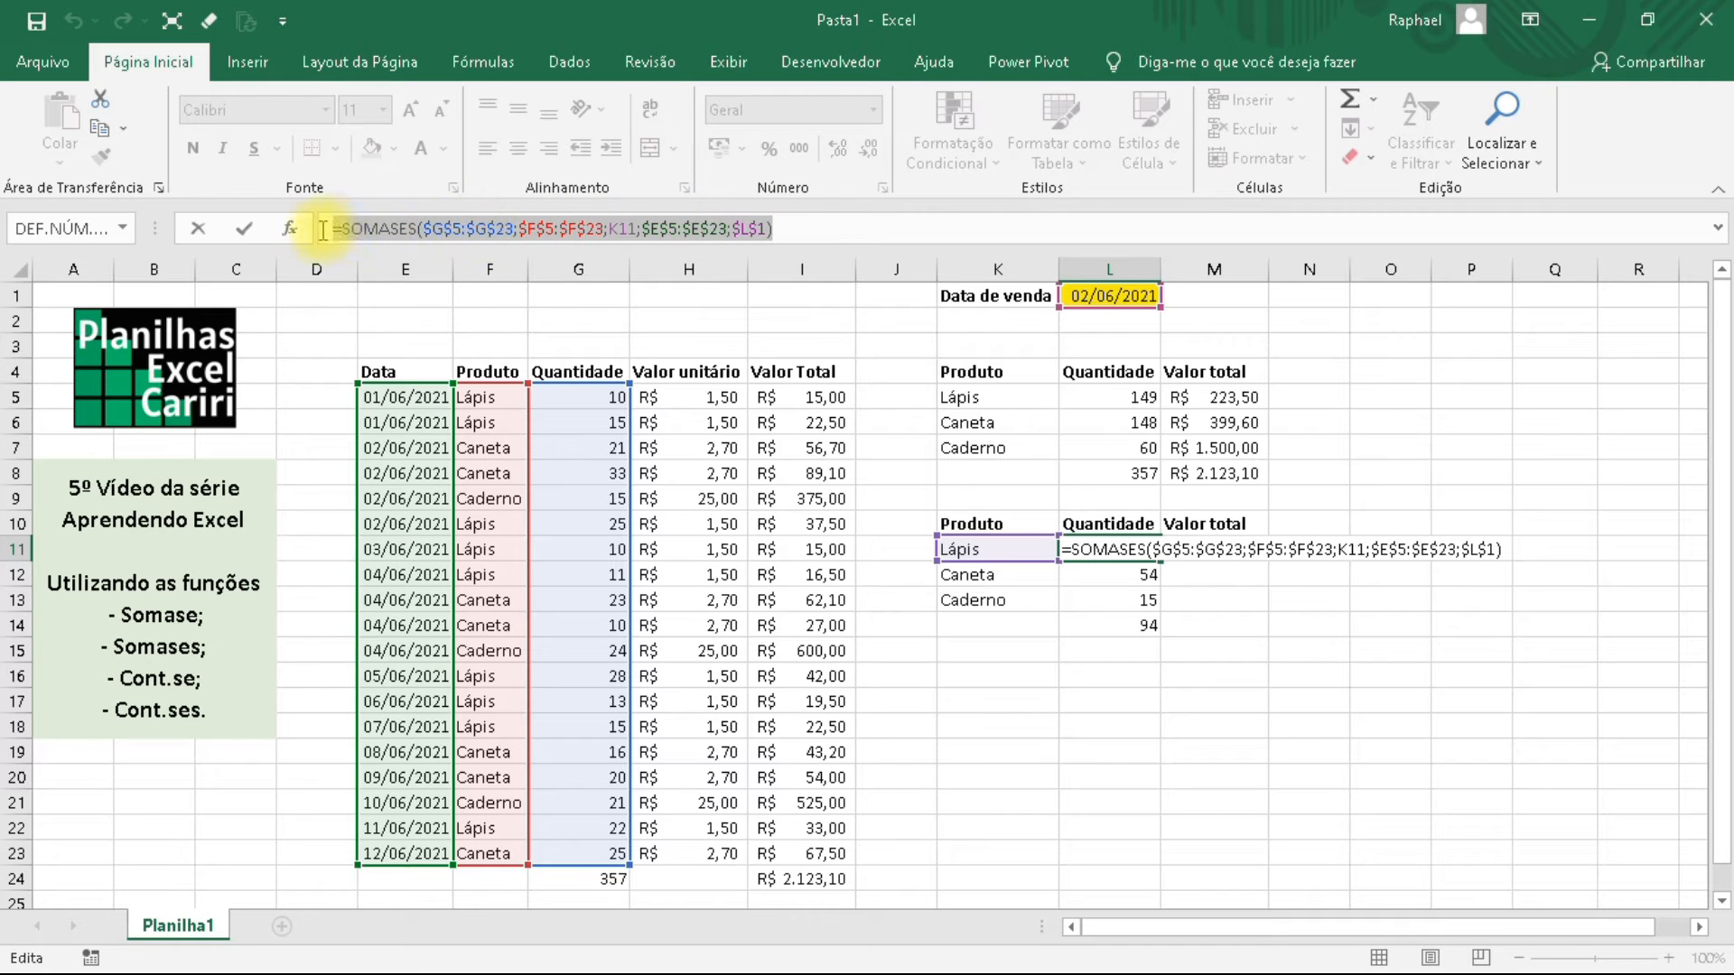
{"action": "key", "text": "ctrl+c"}
{"action": "key", "text": "Escape"}
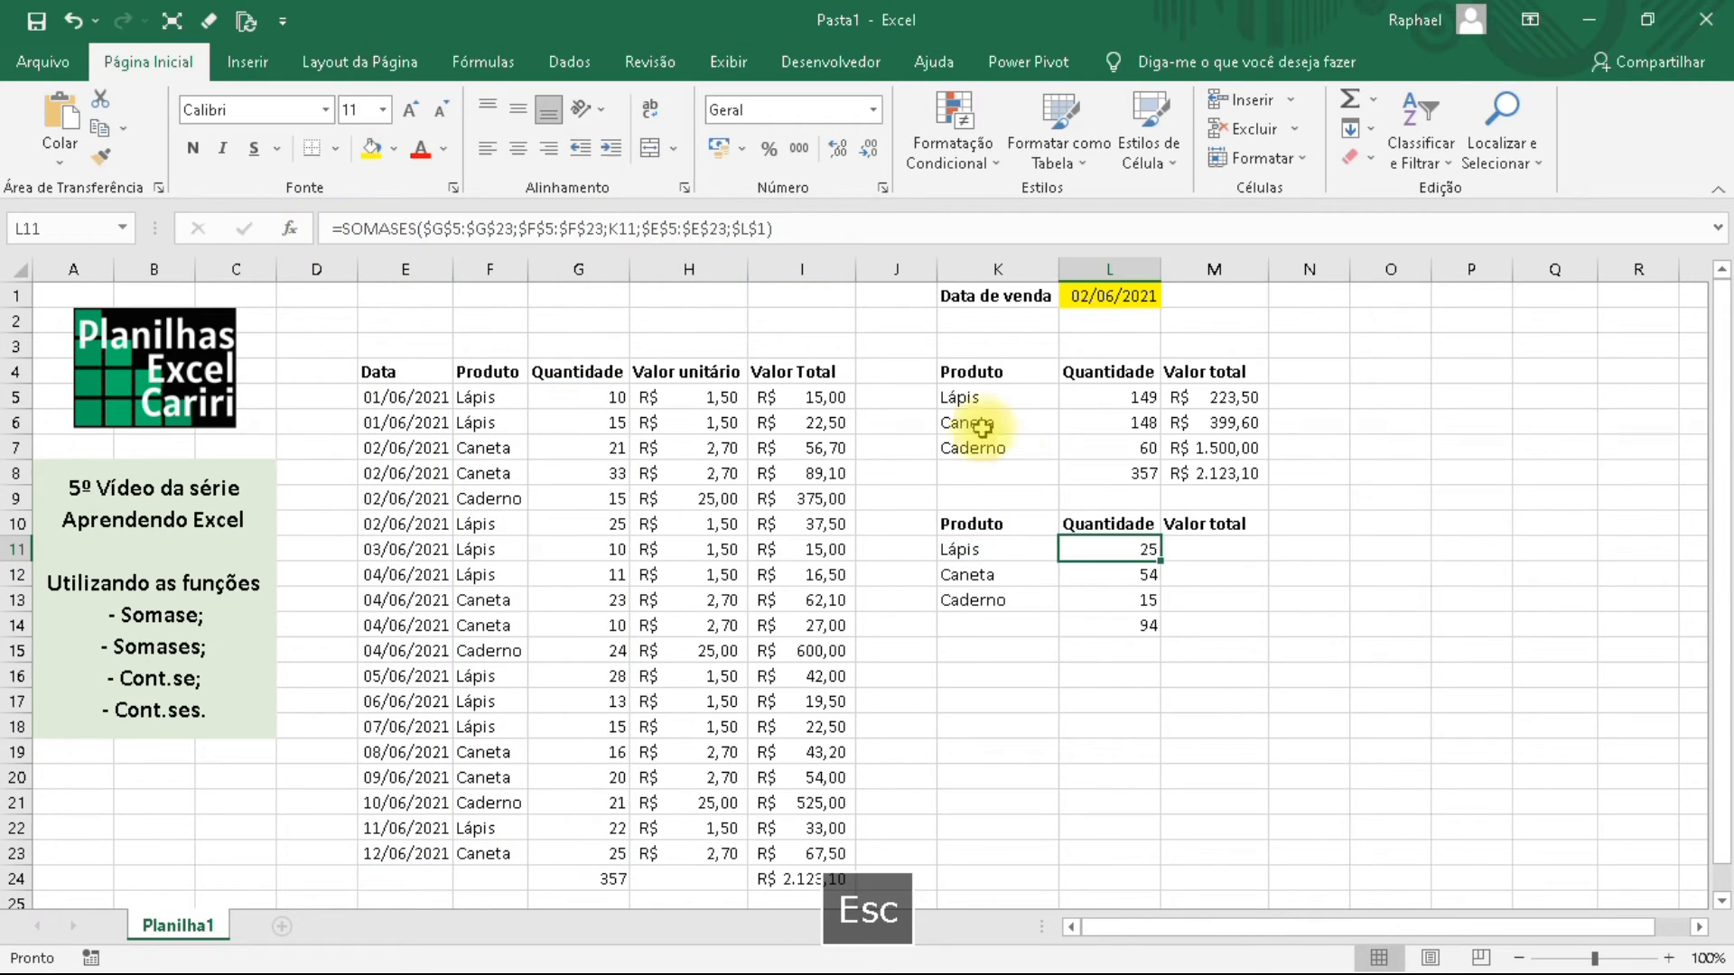
Paste the SOMASES formula into M11 and shift its sum range to the Valor Total column, $I$5:$I$23.
{"action": "left_click", "coordinate": [1208, 555]}
{"action": "left_click", "coordinate": [523, 240]}
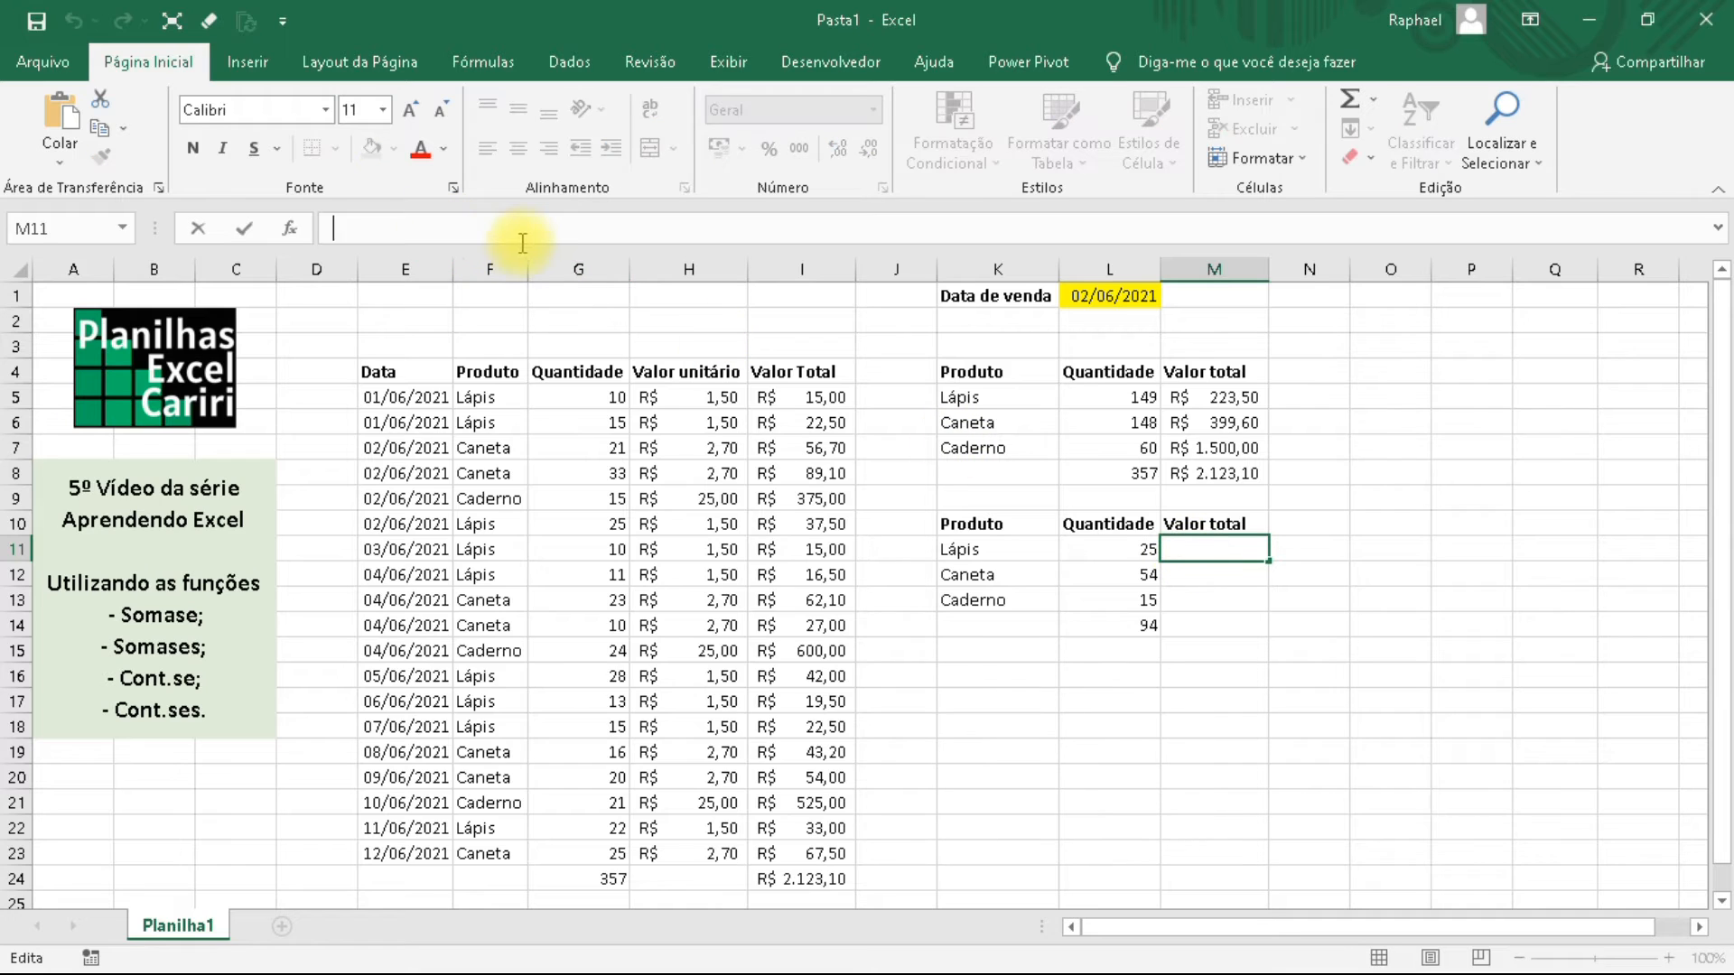
{"action": "key", "text": "ctrl+v"}
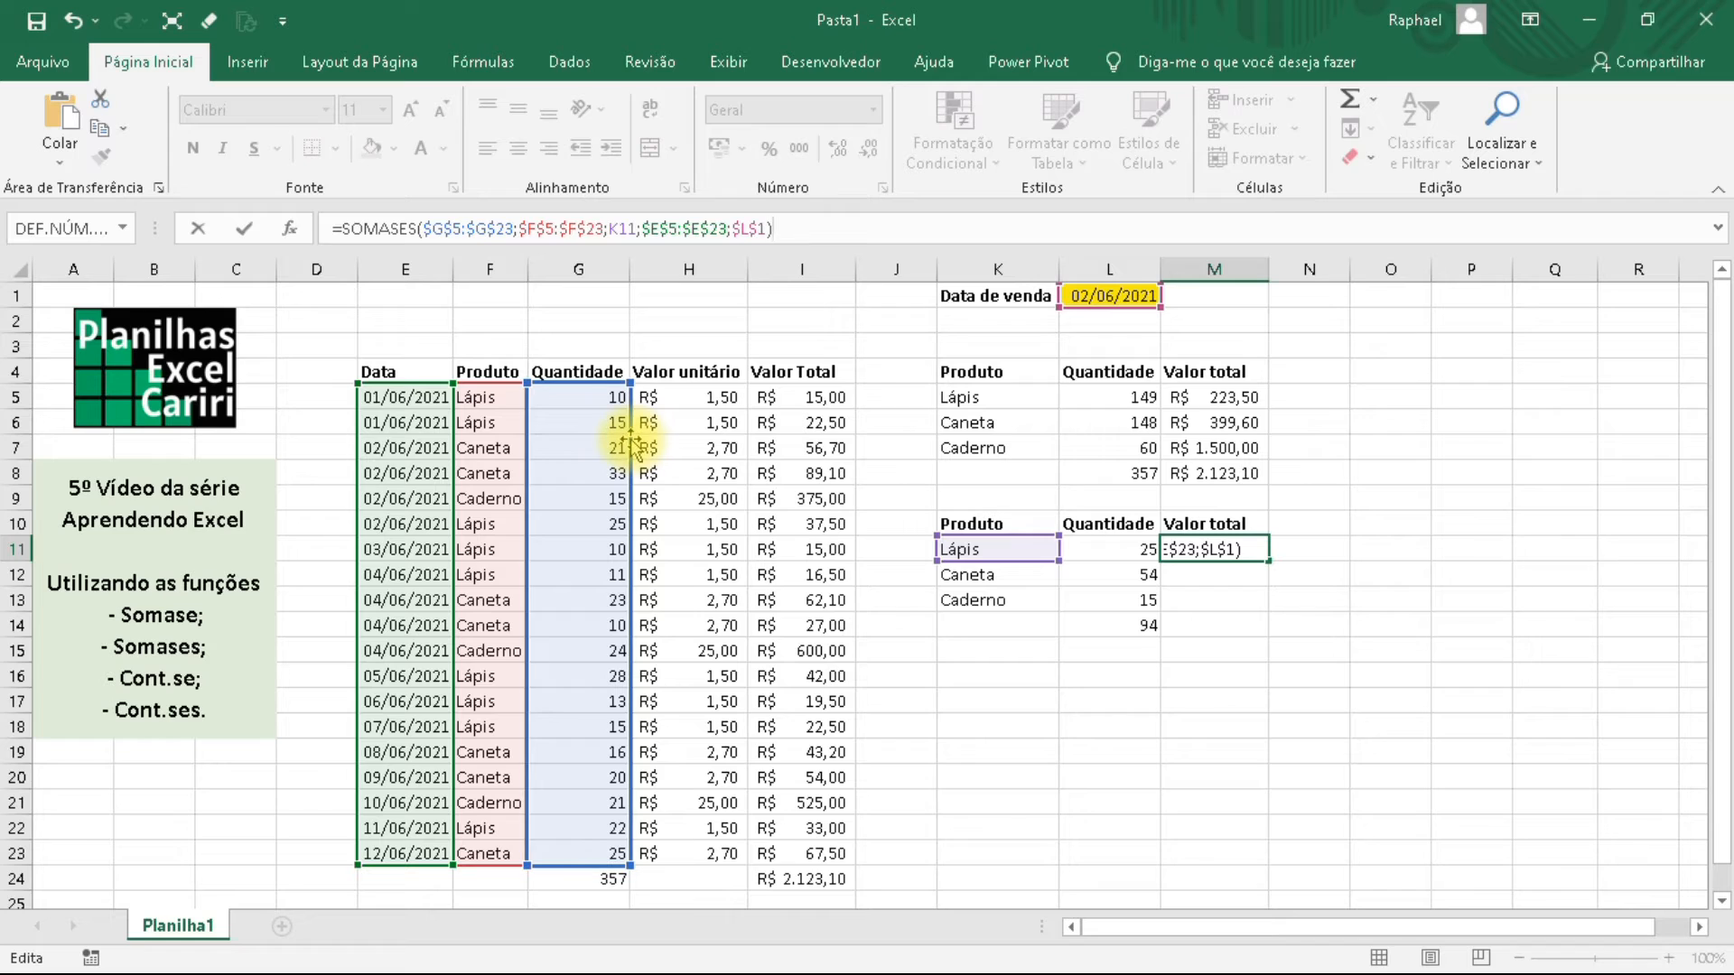
{"action": "left_click_drag", "start_coordinate": [636, 446], "coordinate": [767, 425]}
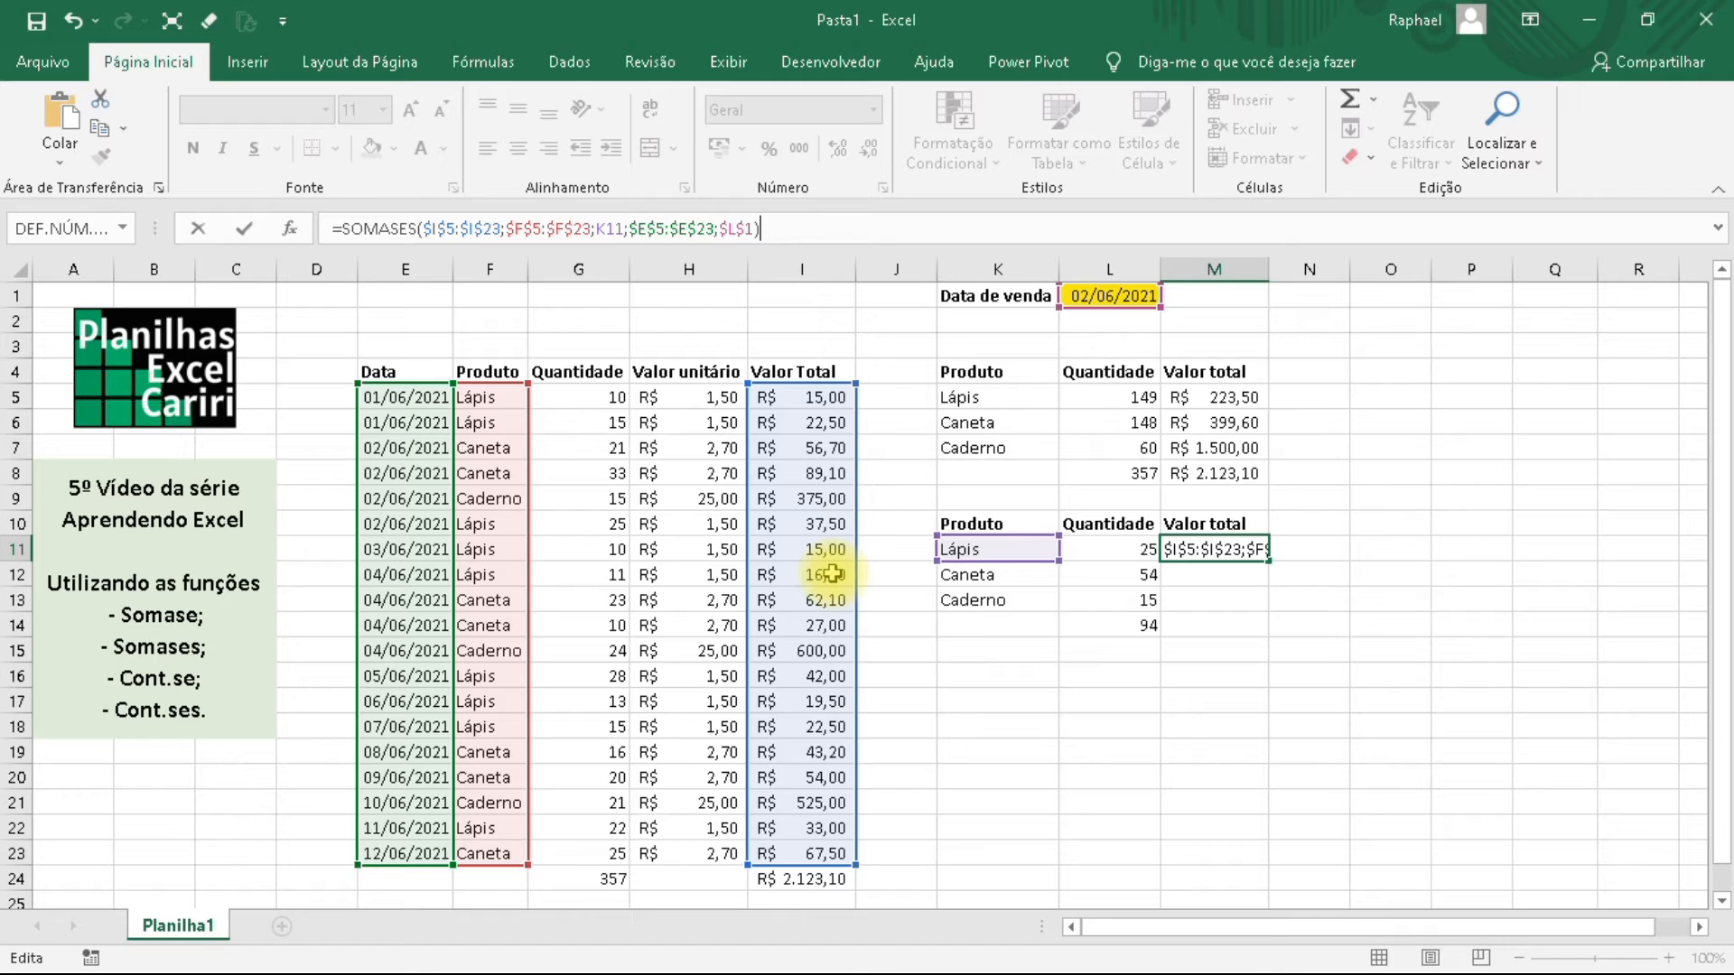
{"action": "key", "text": "Return"}
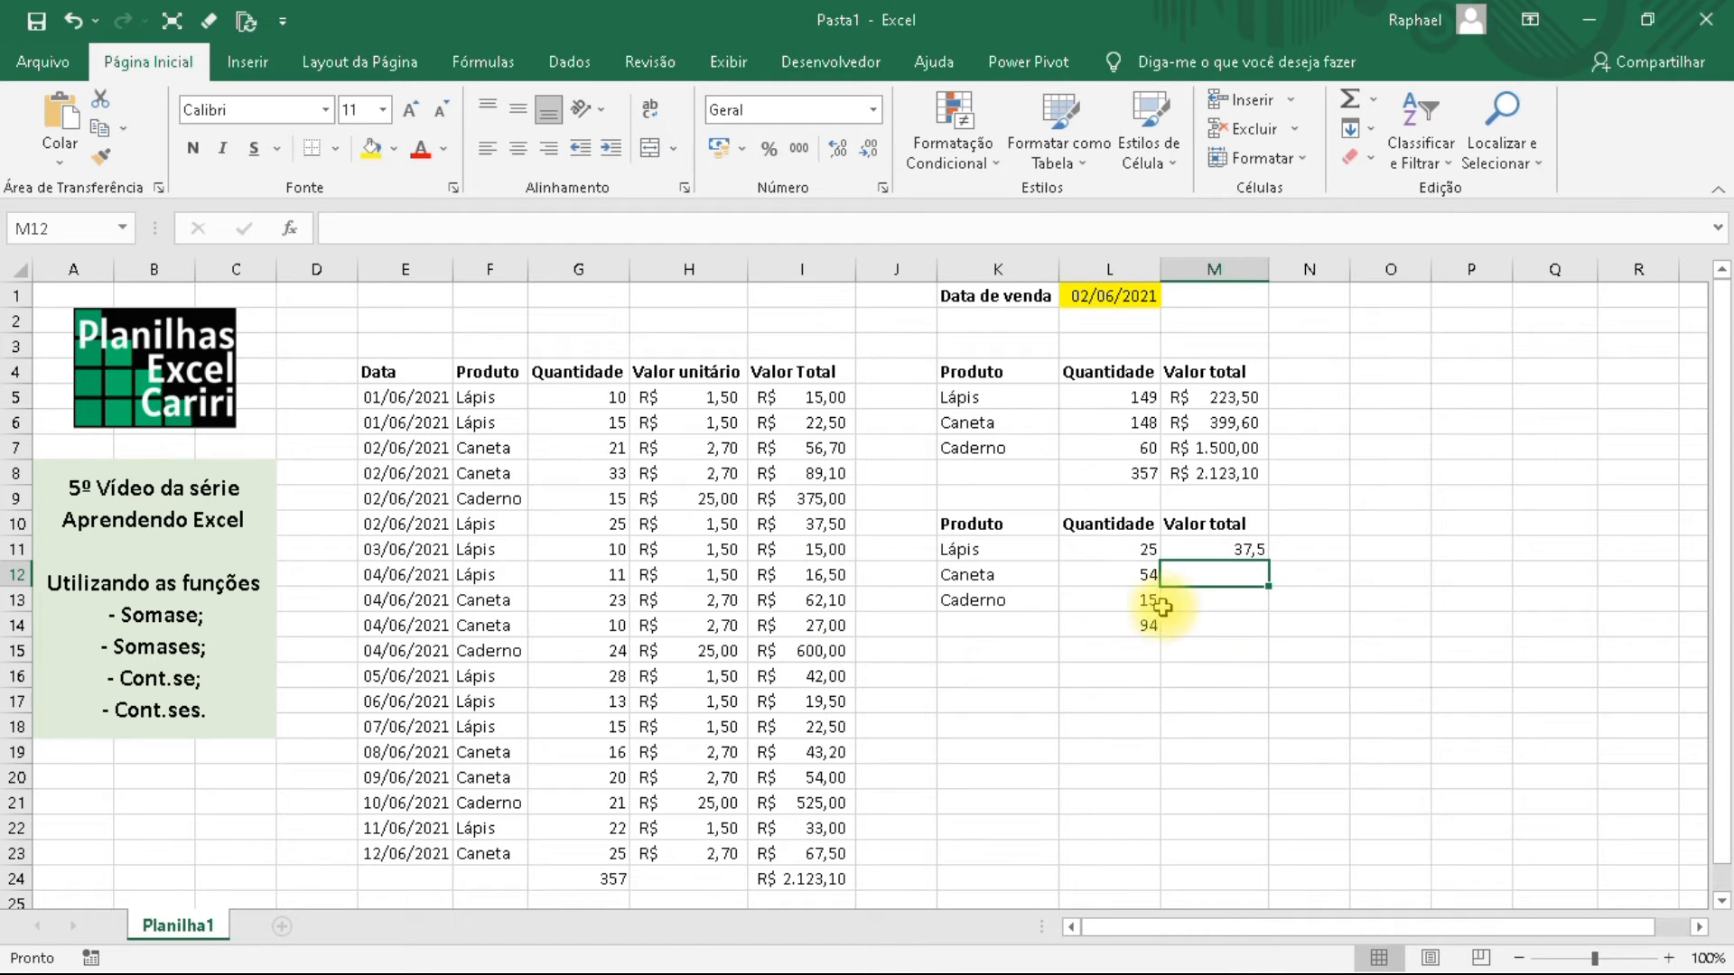
Check M11's SOMASES result for Lápis against the 02/06/2021 sale in row 10 of the sales table.
{"action": "left_click", "coordinate": [1211, 549]}
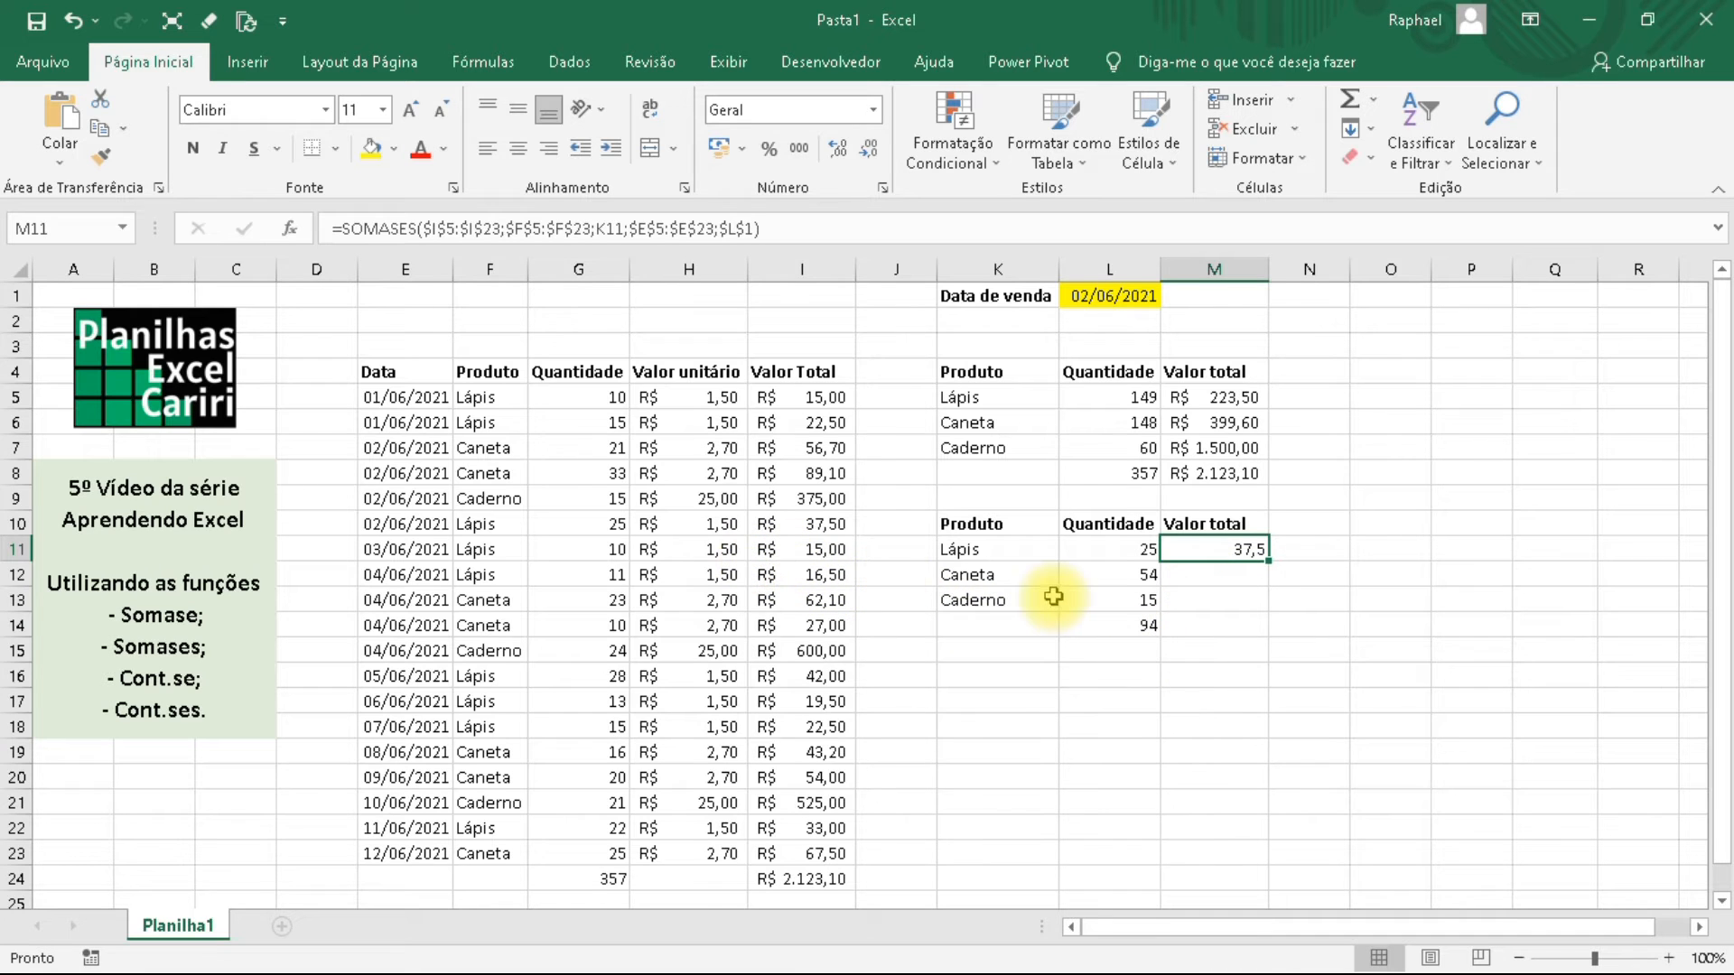
{"action": "left_click", "coordinate": [966, 553]}
{"action": "left_click", "coordinate": [1119, 294]}
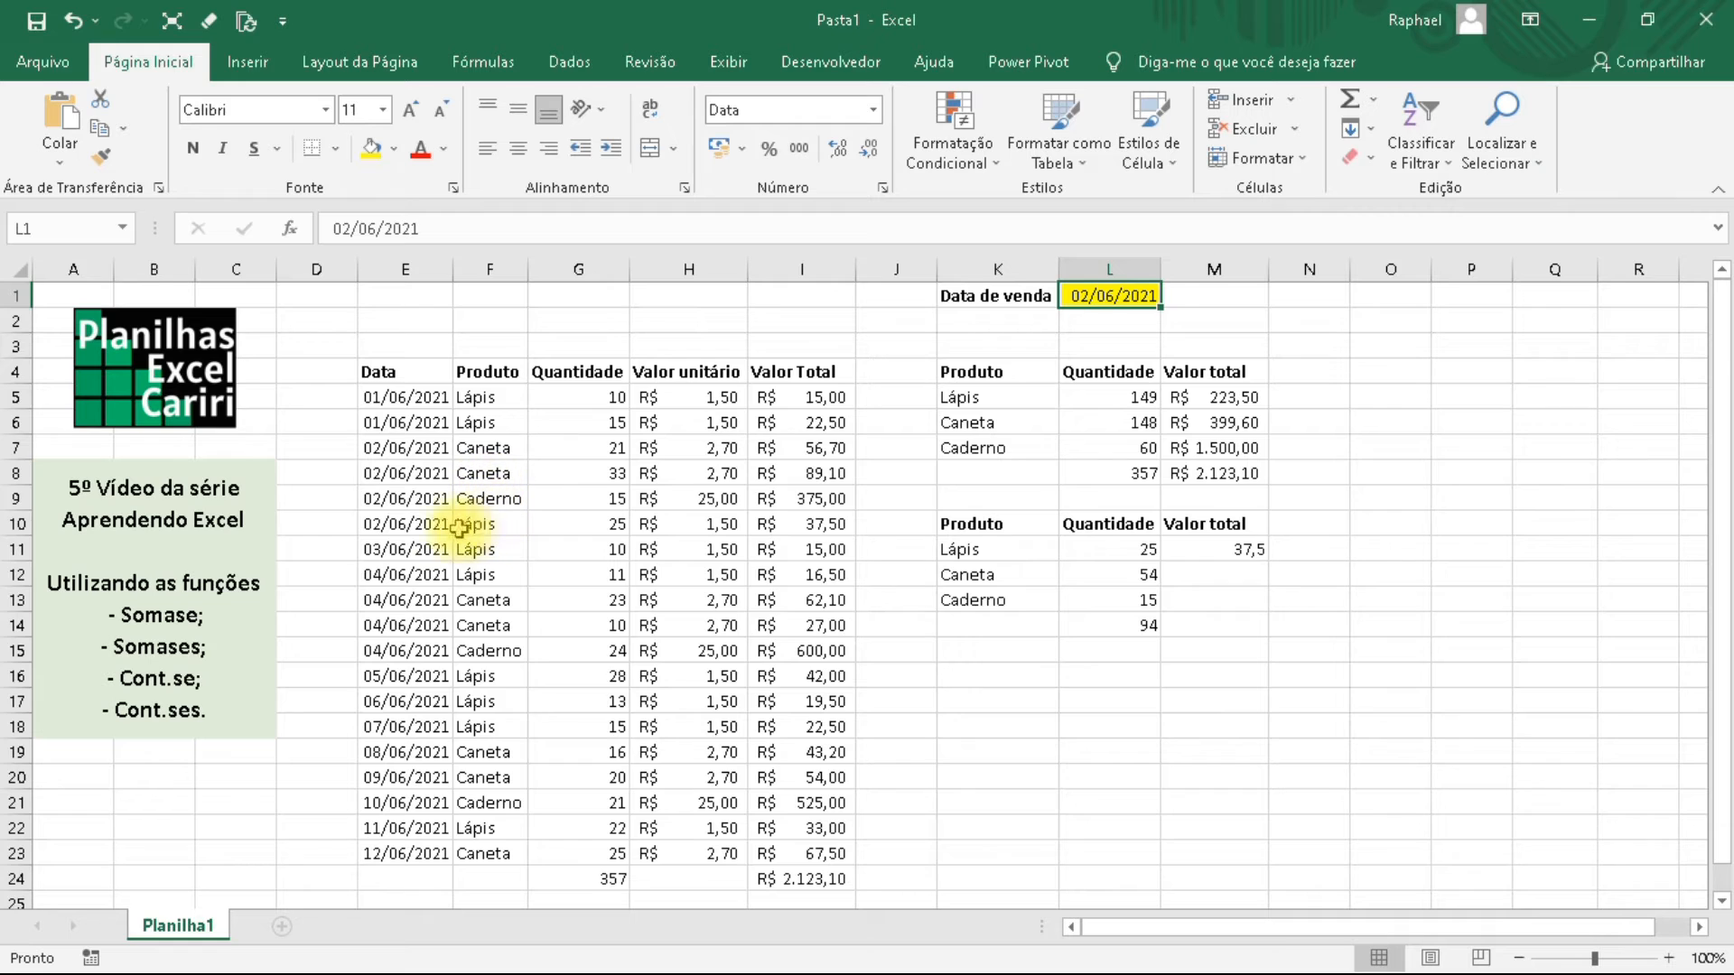
{"action": "left_click", "coordinate": [411, 524]}
{"action": "left_click", "coordinate": [483, 523]}
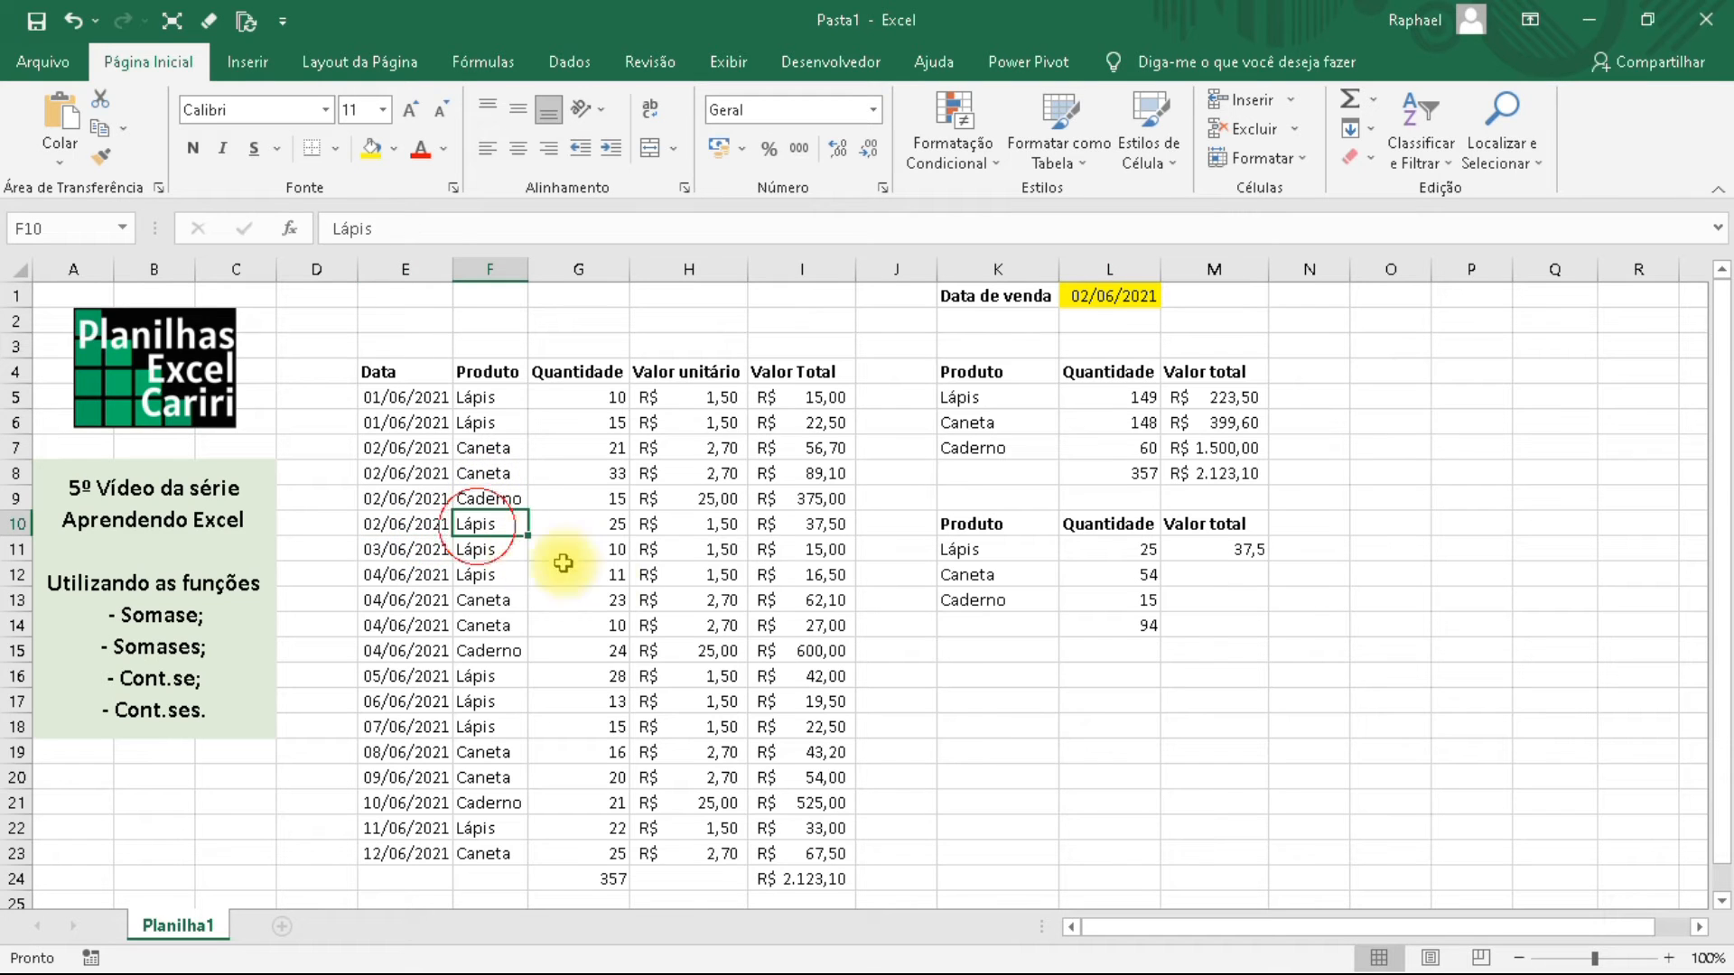
{"action": "left_click", "coordinate": [808, 527]}
{"action": "left_click", "coordinate": [1249, 551]}
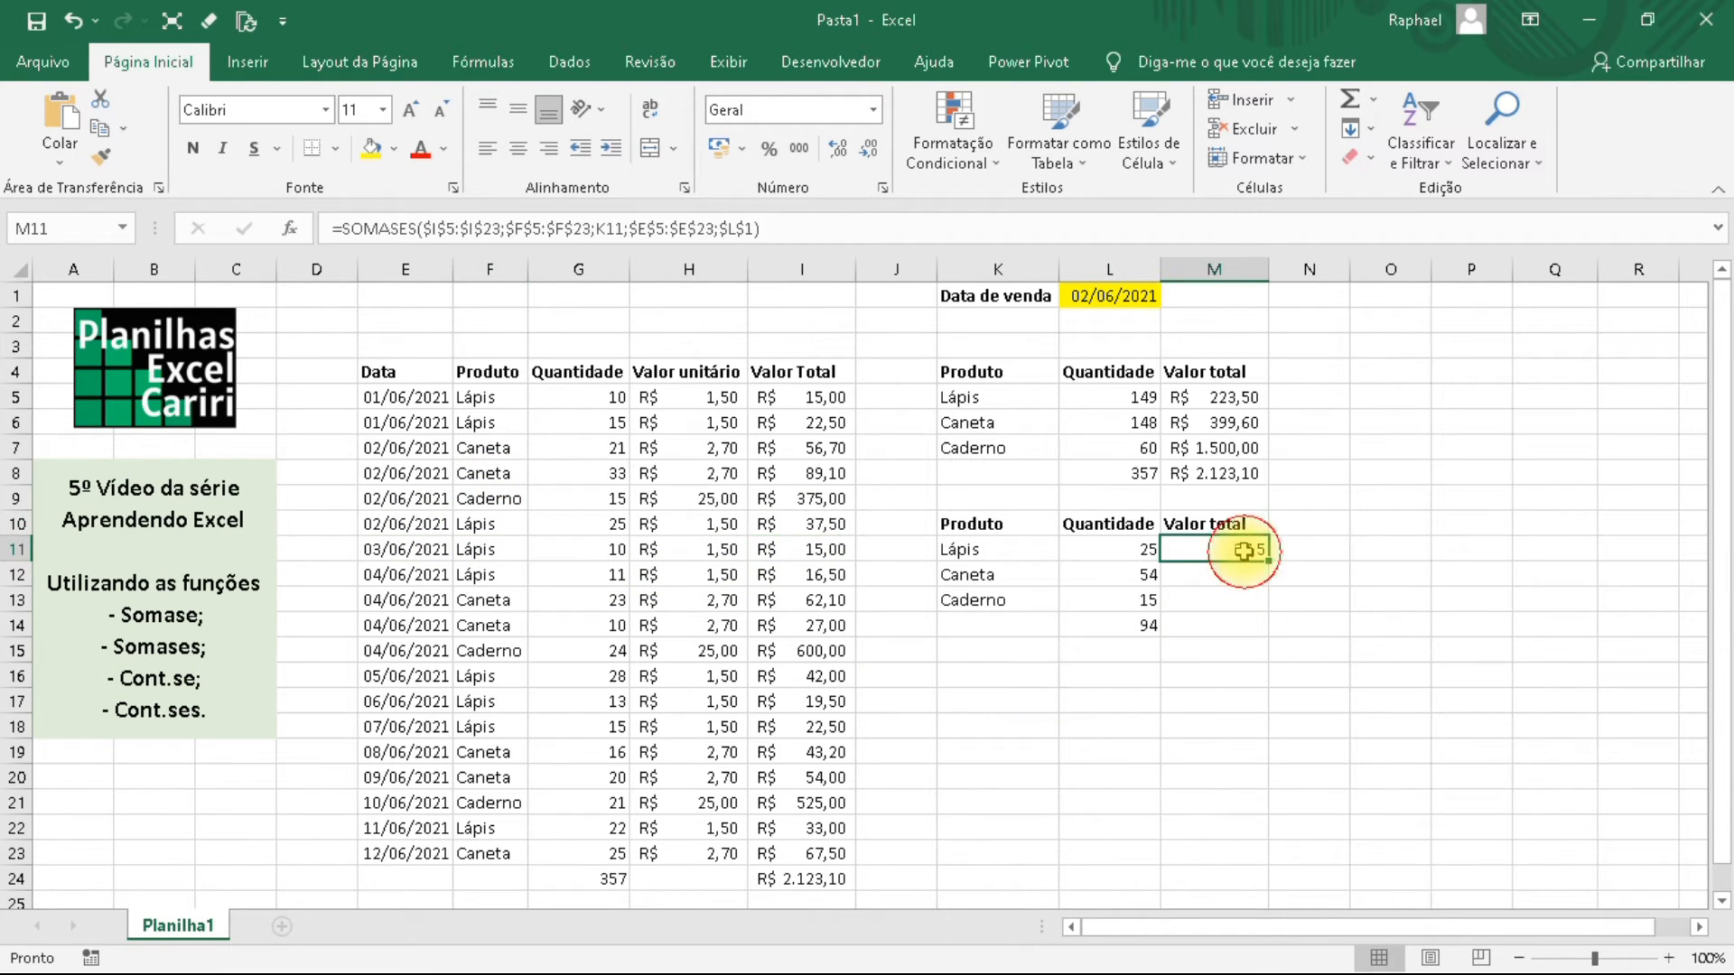
{"action": "left_click", "coordinate": [842, 522]}
{"action": "left_click", "coordinate": [1219, 549]}
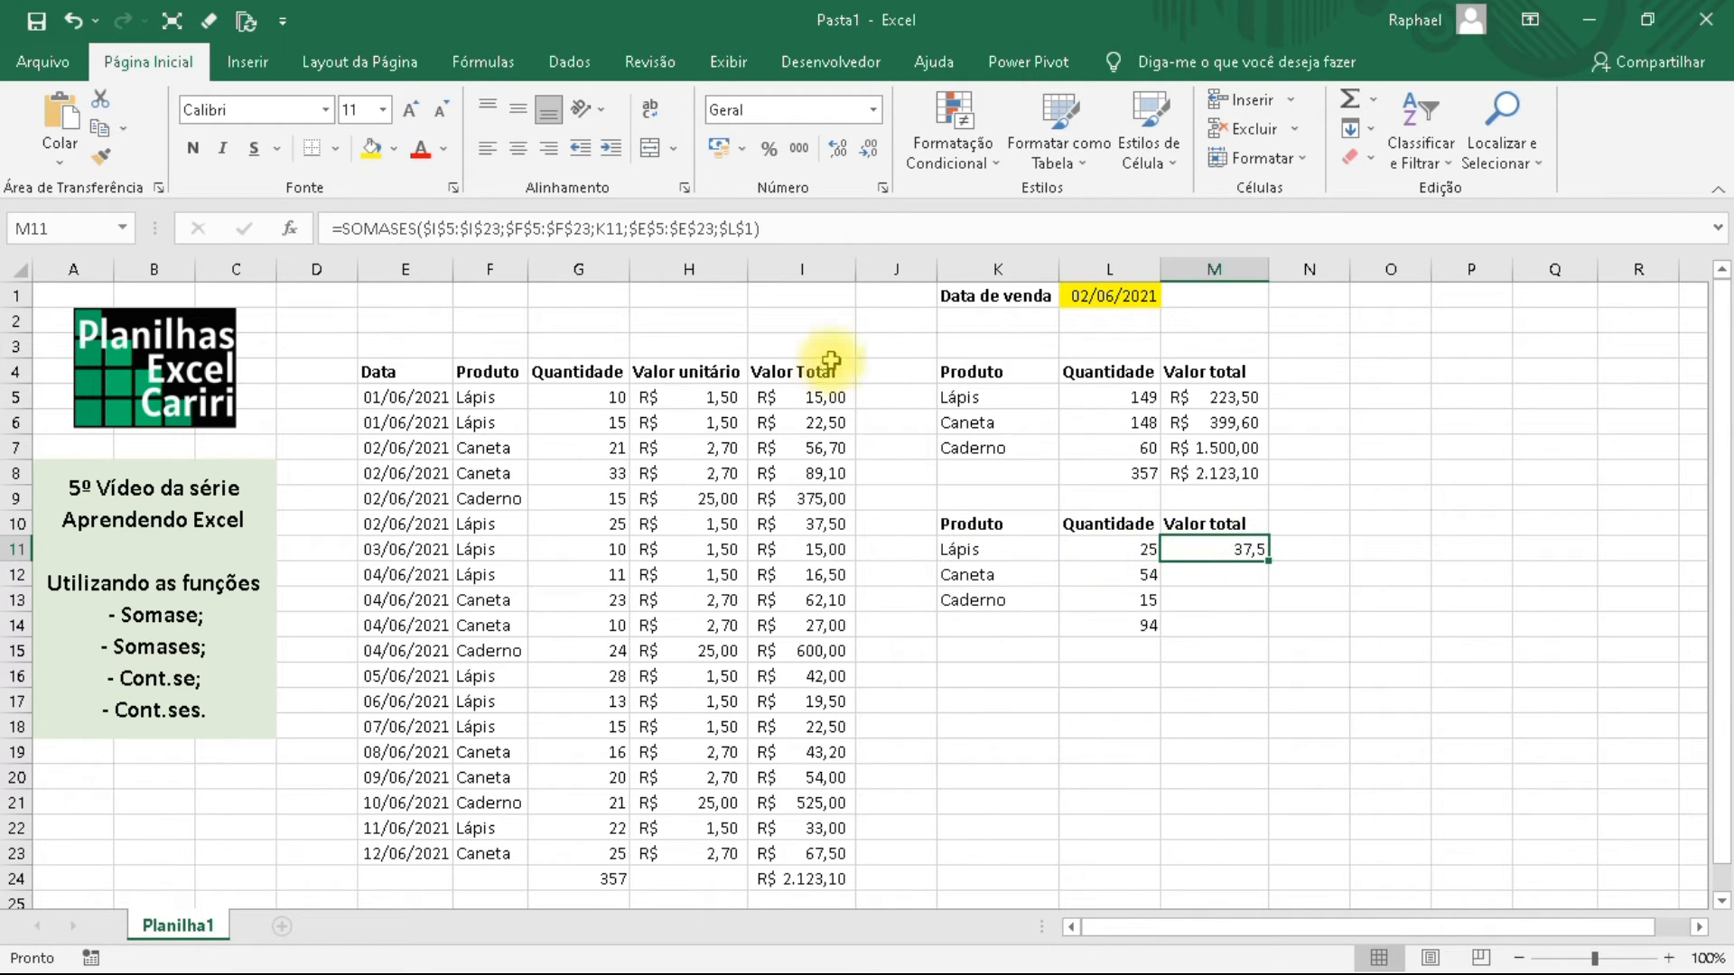
Compare L11's formula with M11's, and fill M11's SOMASES formula down through the Caneta and Caderno rows to M13.
{"action": "left_click", "coordinate": [1127, 551]}
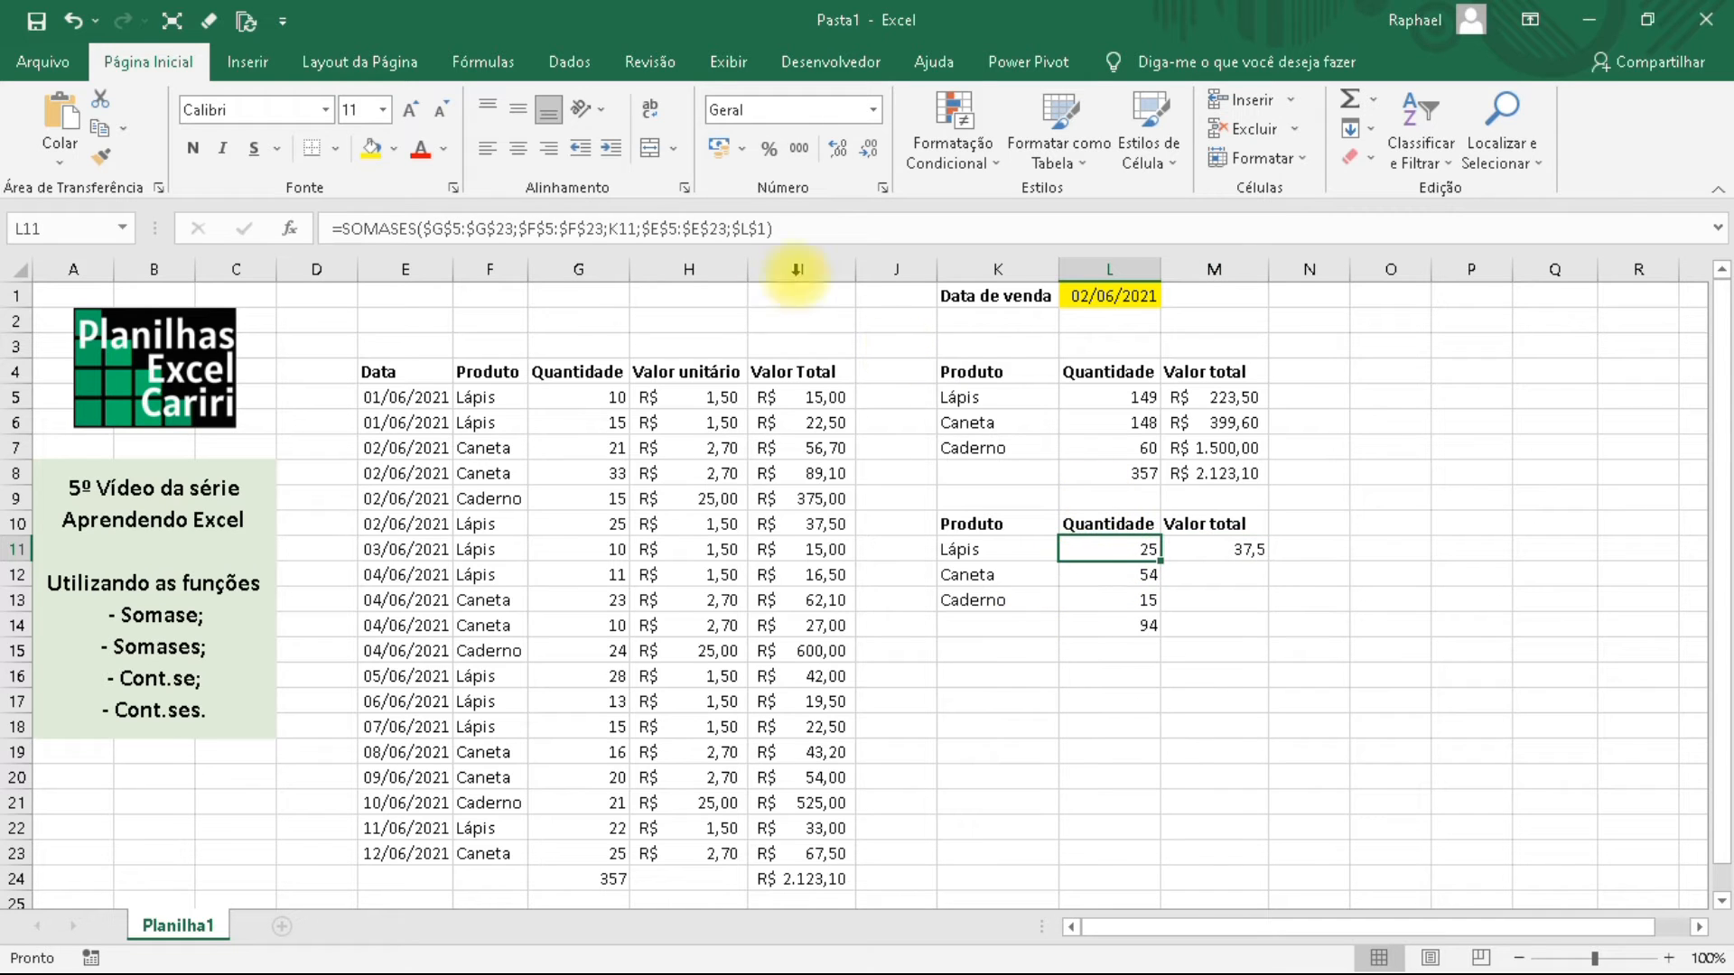
{"action": "left_click", "coordinate": [1215, 549]}
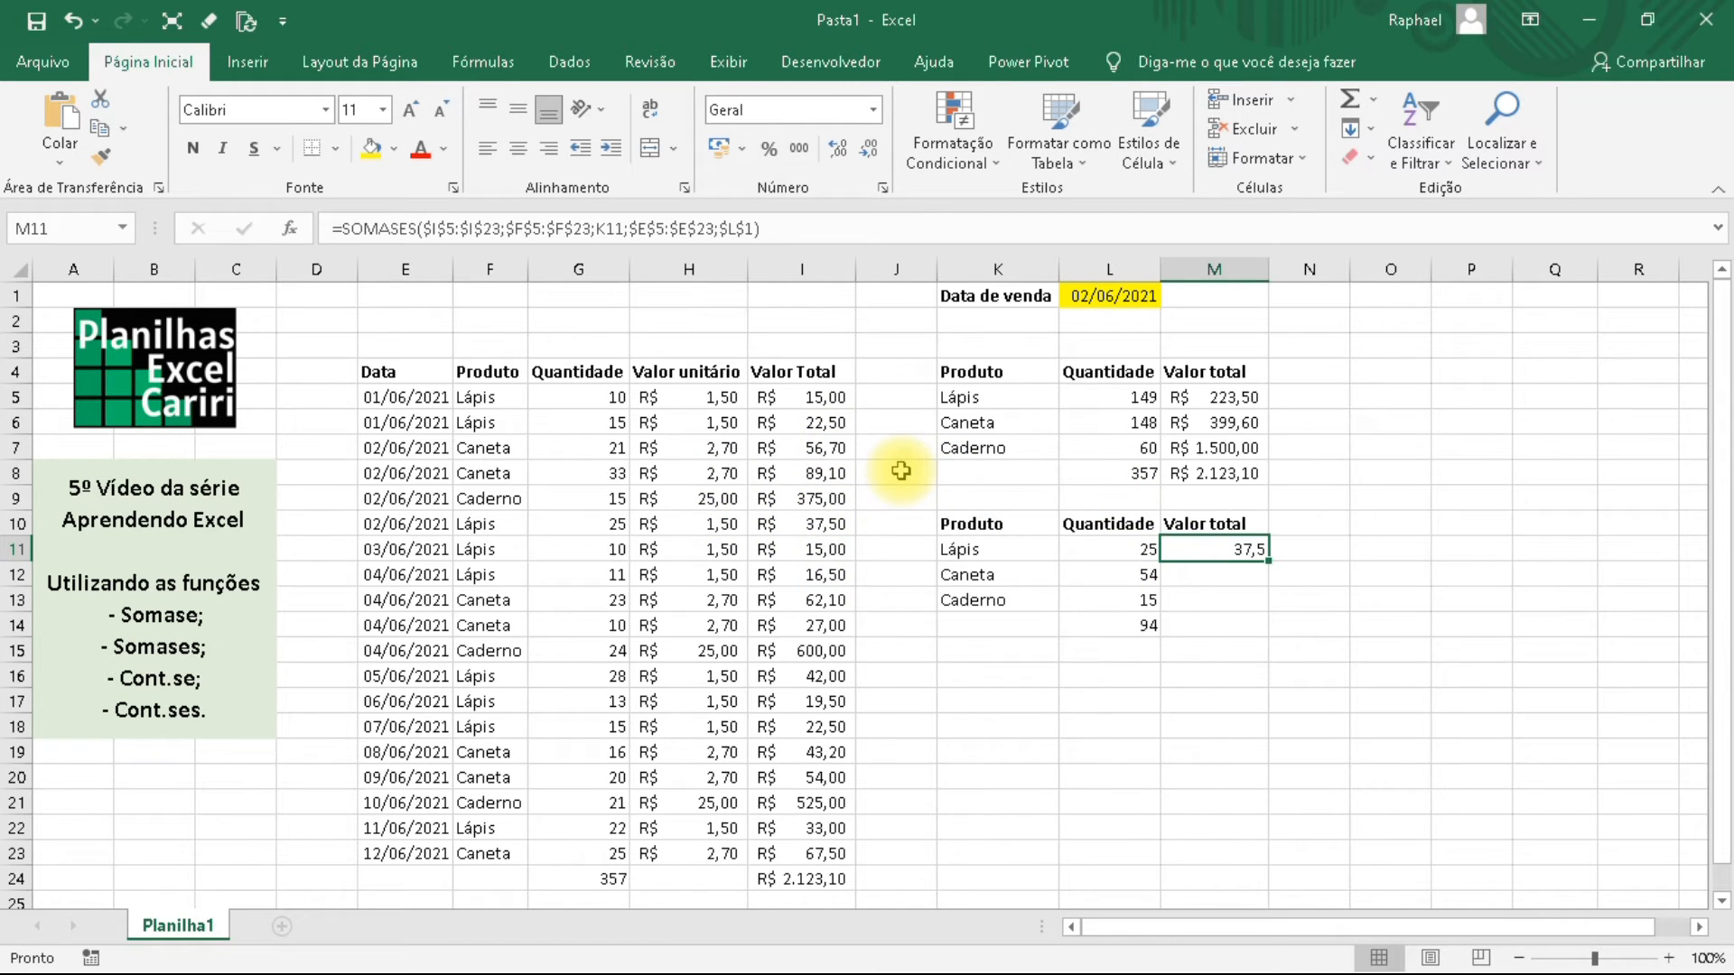
{"action": "left_click_drag", "start_coordinate": [1269, 561], "coordinate": [1274, 607]}
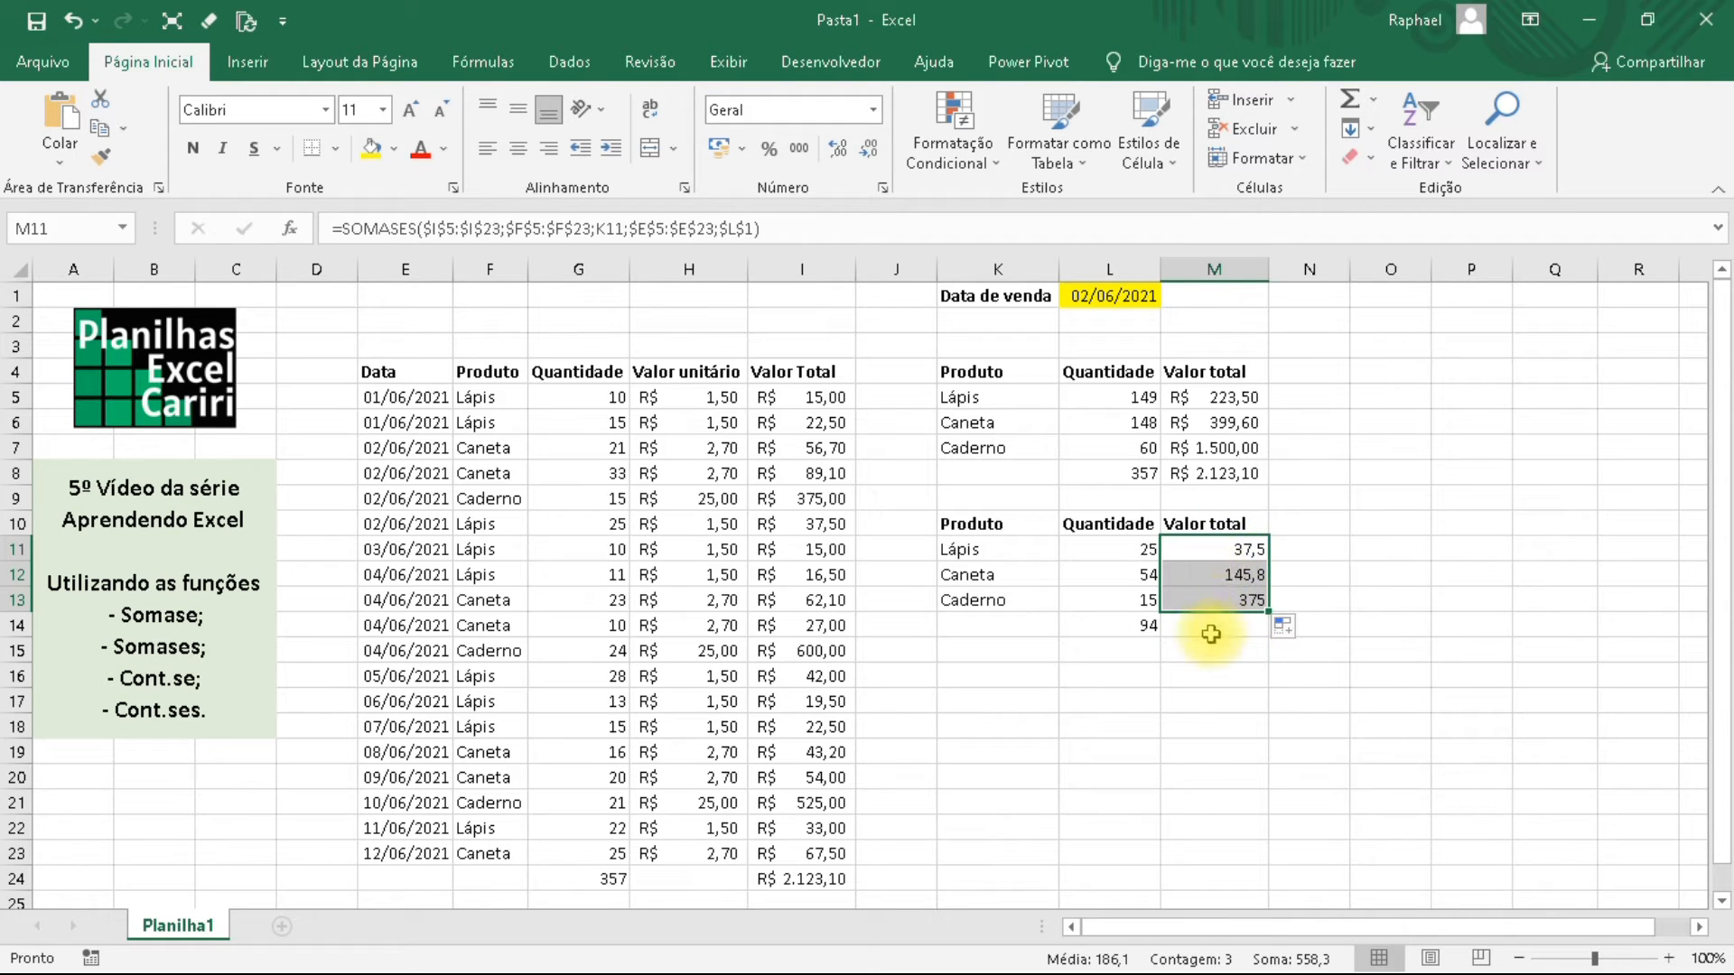
Compare the sum of M11:M13 with the sum of the 02/06/2021 sales values in I7:I10.
{"action": "left_click_drag", "start_coordinate": [1229, 546], "coordinate": [1231, 596]}
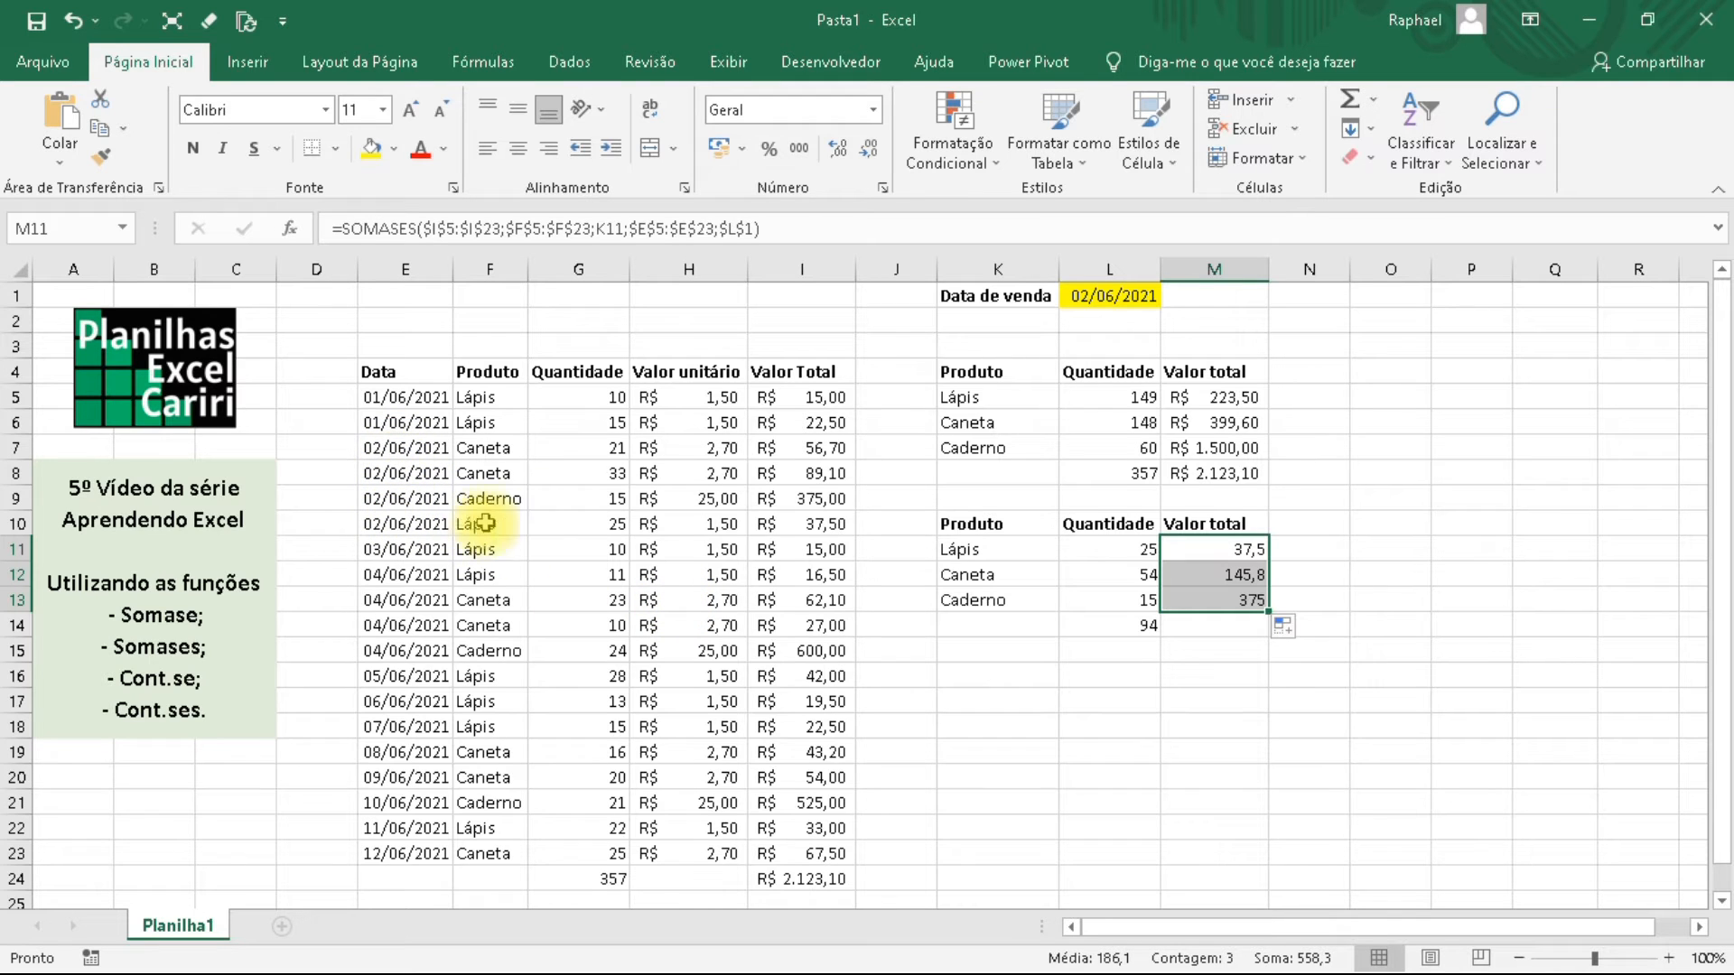
{"action": "left_click", "coordinate": [801, 523]}
{"action": "left_click_drag", "start_coordinate": [801, 523], "coordinate": [806, 453]}
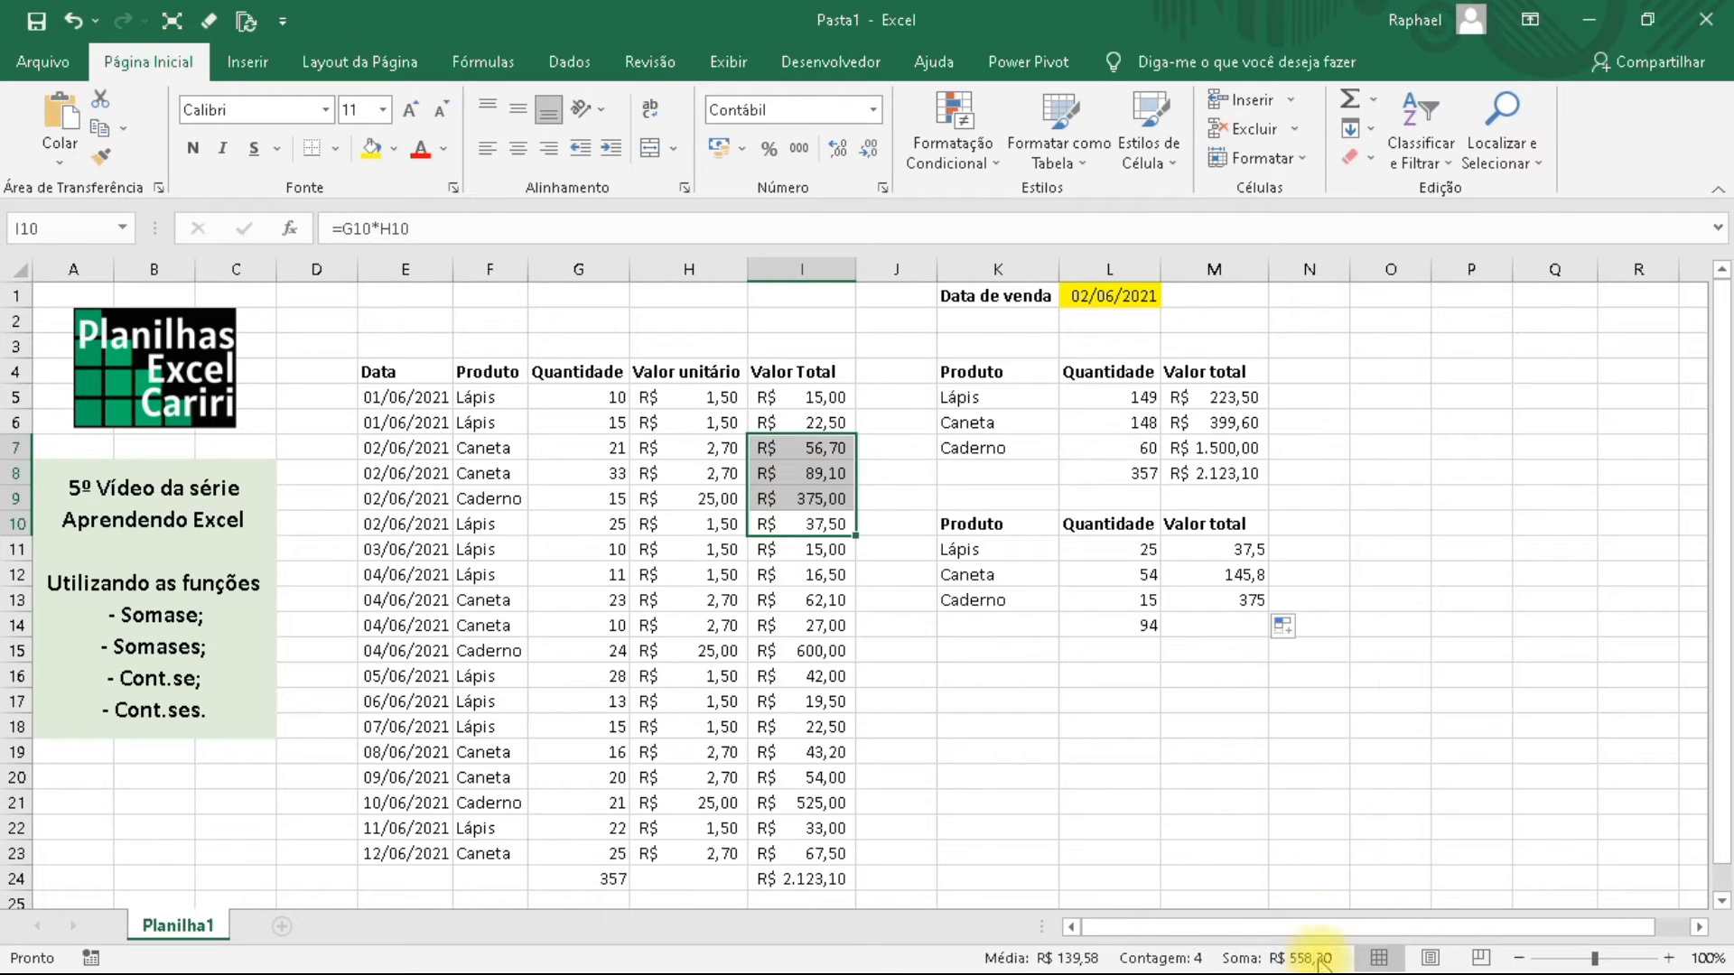
{"action": "left_click", "coordinate": [1211, 724]}
Copy the accounting format from M5 to M11:M14 with the Format Painter.
{"action": "left_click", "coordinate": [1199, 547]}
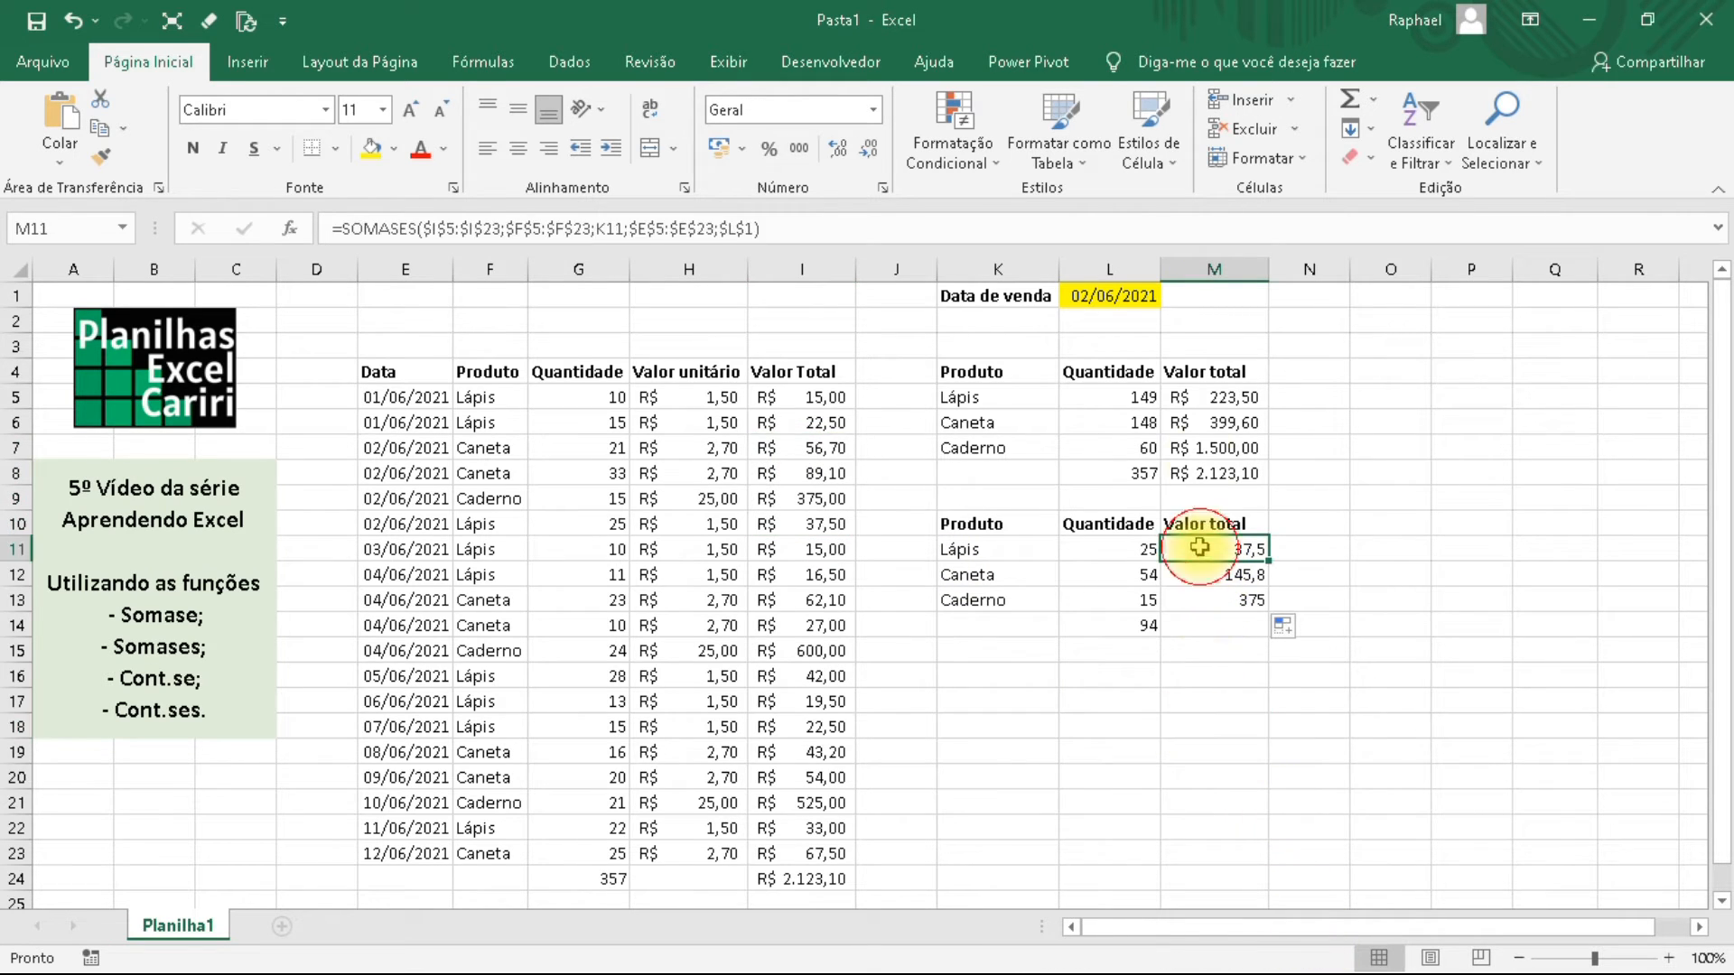
{"action": "left_click", "coordinate": [1201, 396]}
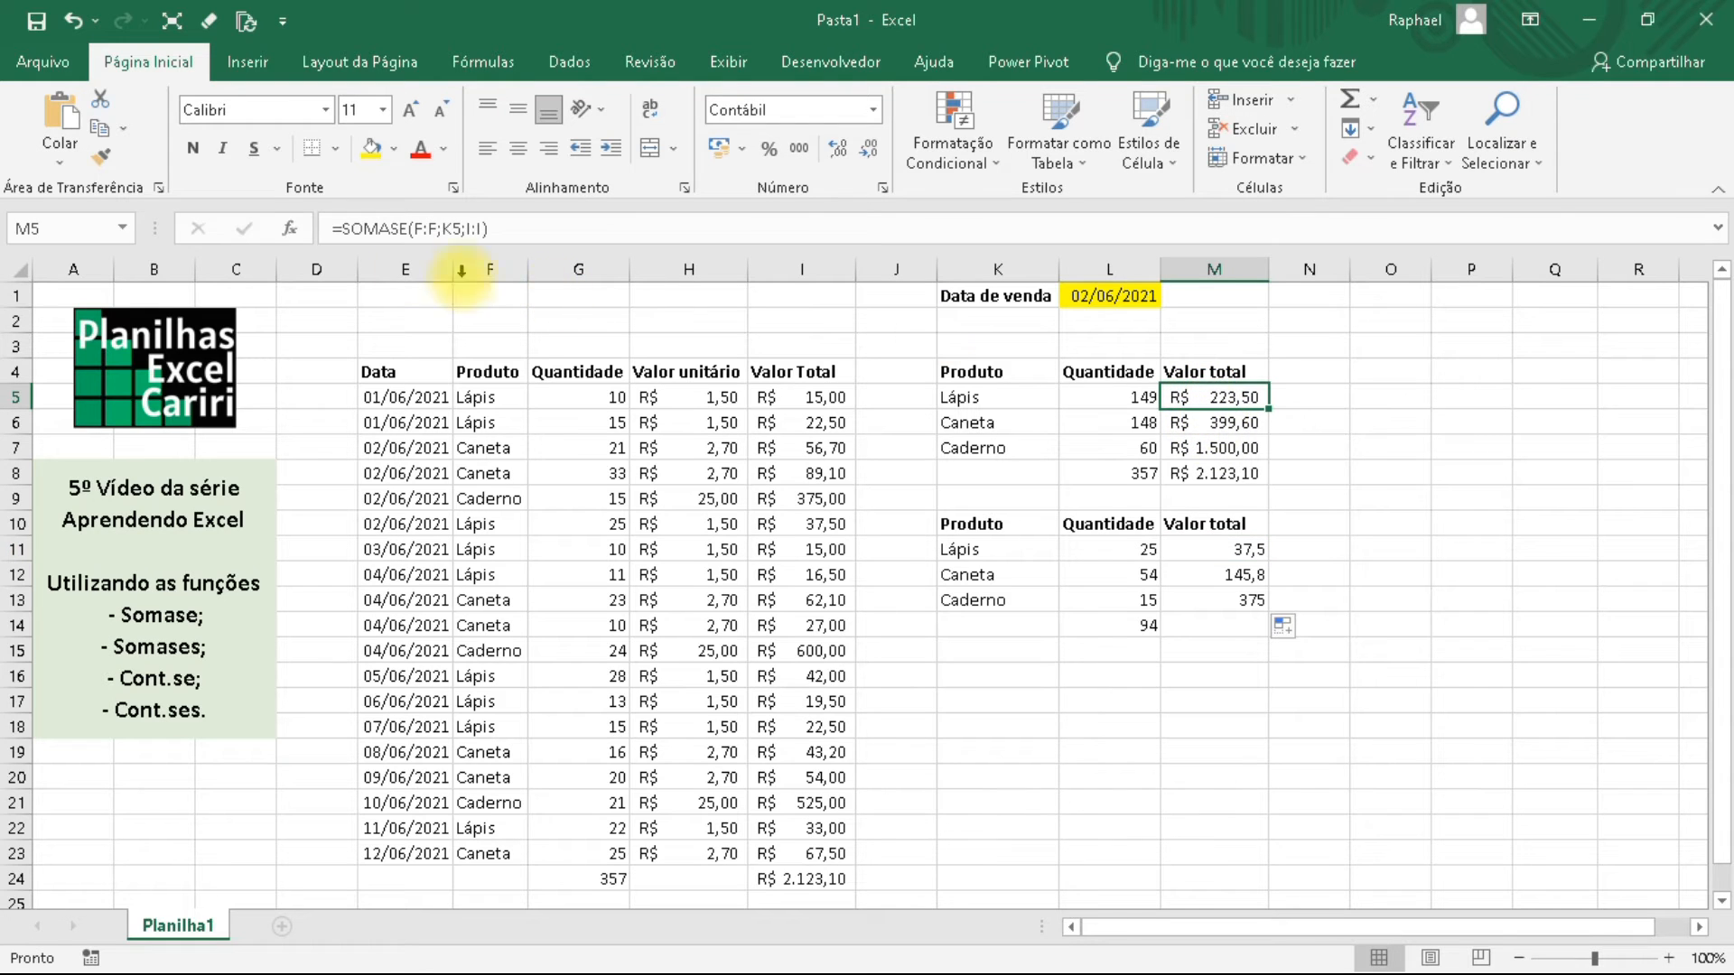
{"action": "left_click", "coordinate": [99, 157]}
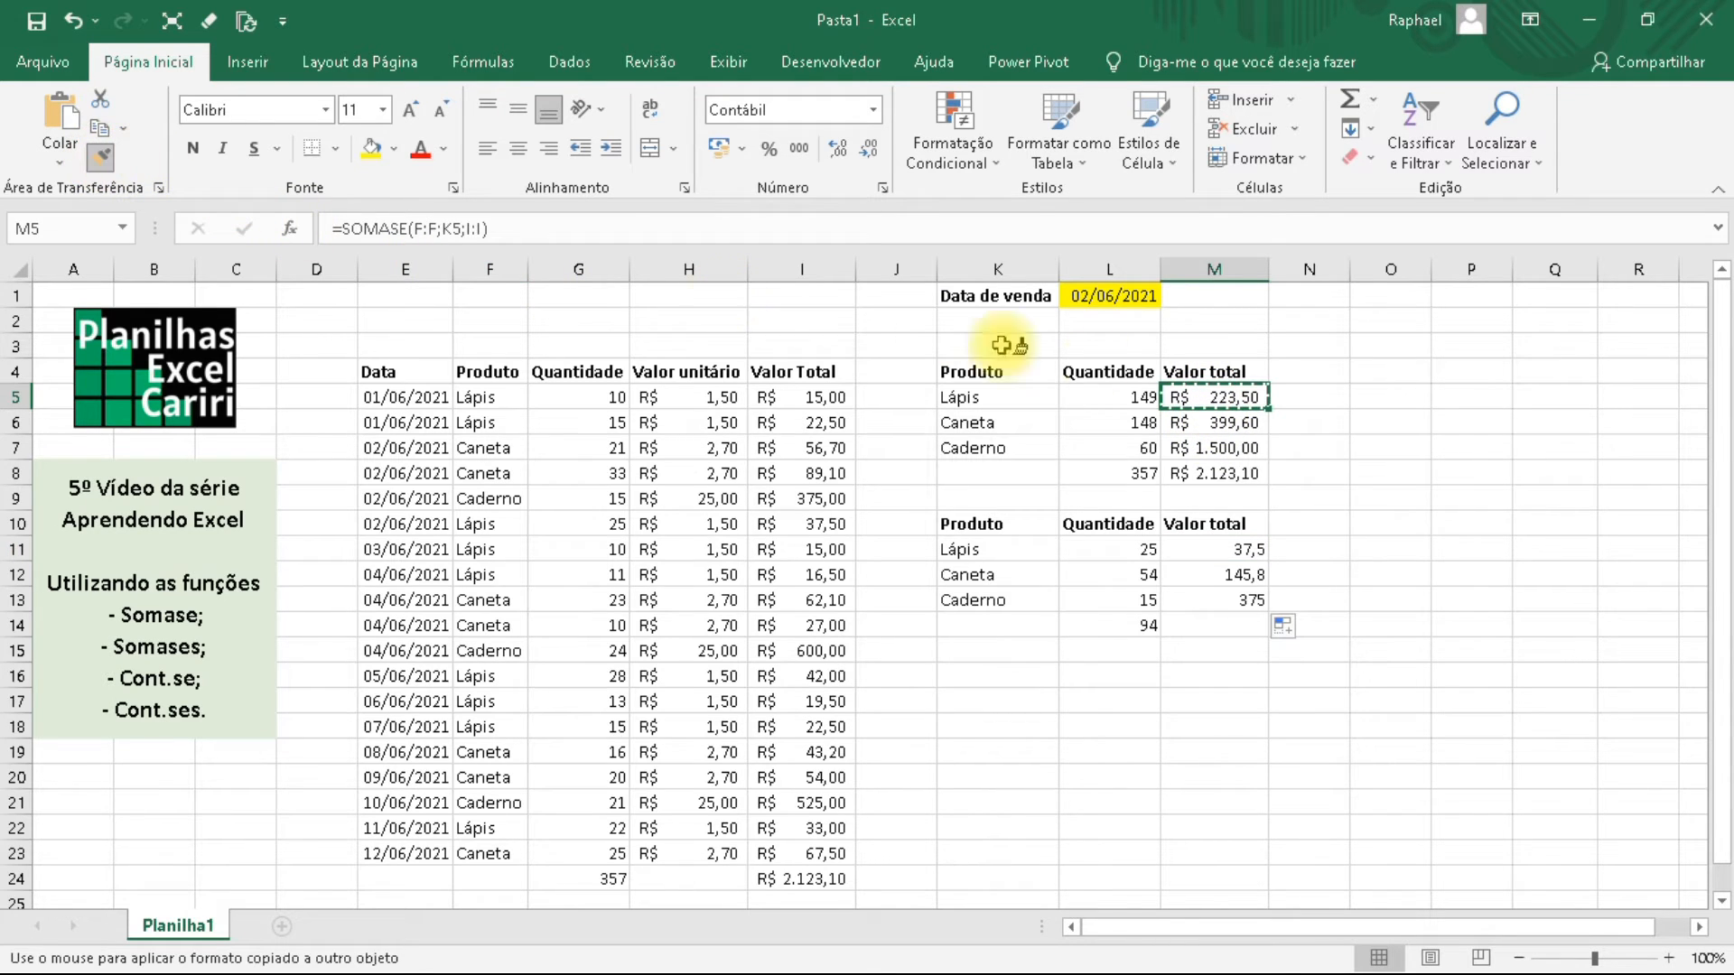
{"action": "left_click_drag", "start_coordinate": [1207, 546], "coordinate": [1212, 629]}
{"action": "left_click", "coordinate": [1215, 575]}
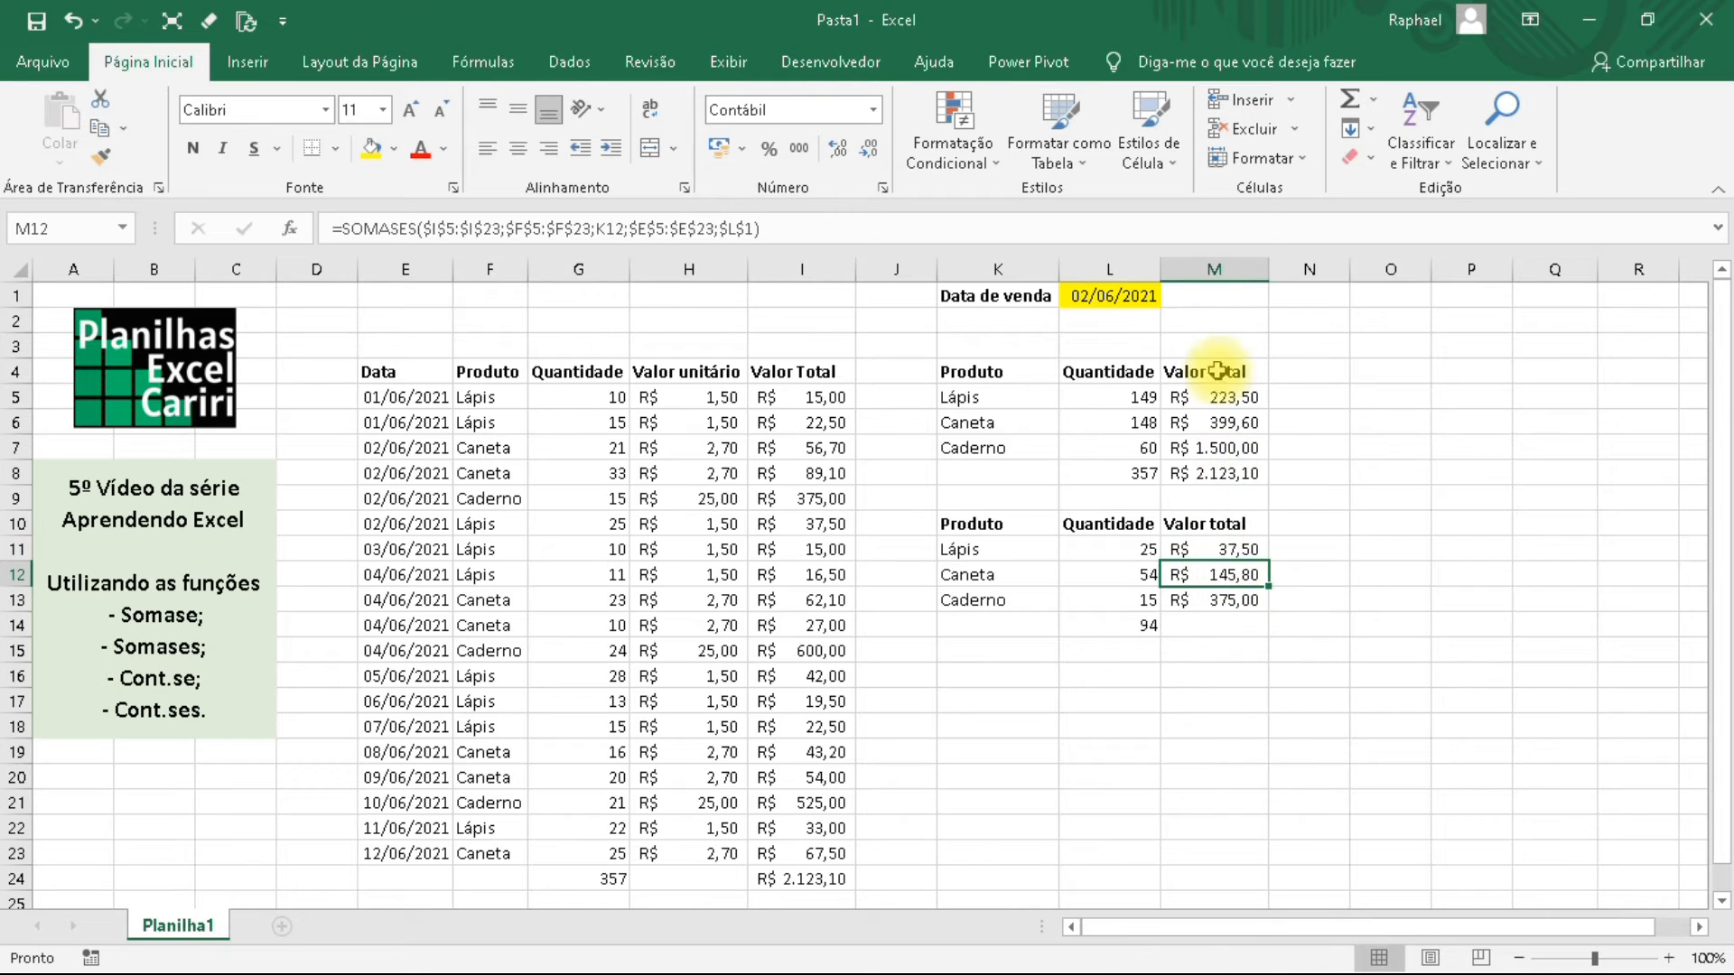
Total the second summary table's Valor total column in M14 with a SOMA formula over M11:M13.
{"action": "left_click", "coordinate": [1208, 612]}
{"action": "left_click", "coordinate": [1249, 637]}
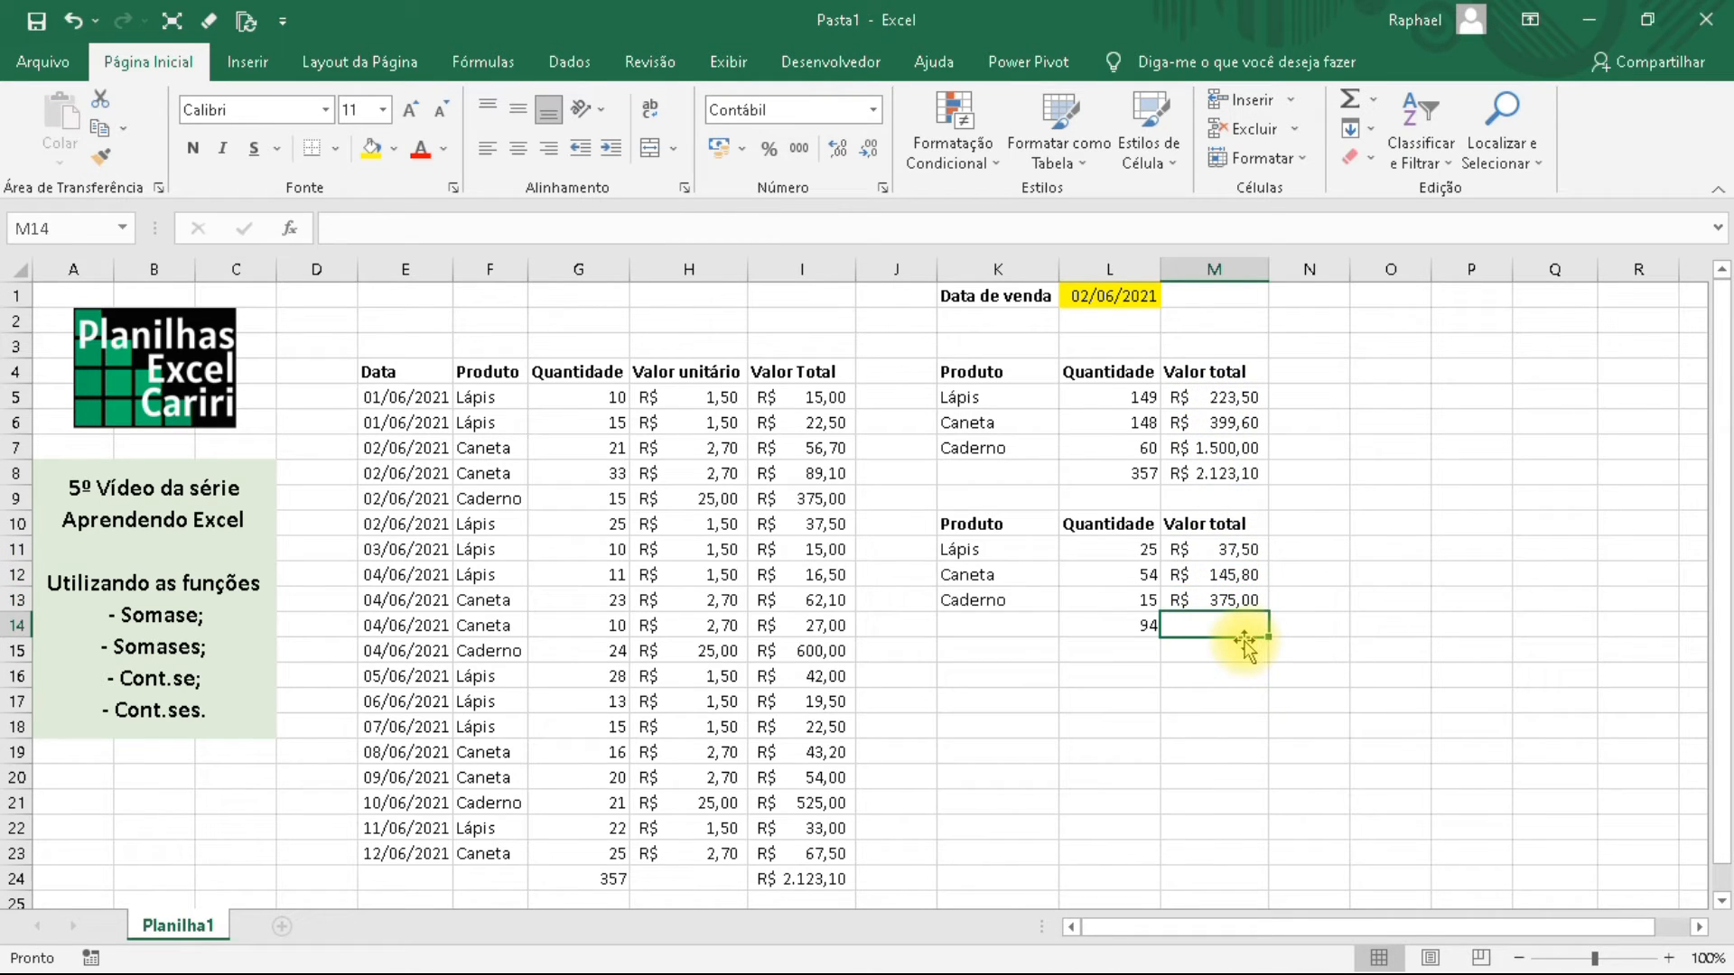
{"action": "type", "text": "=soma("}
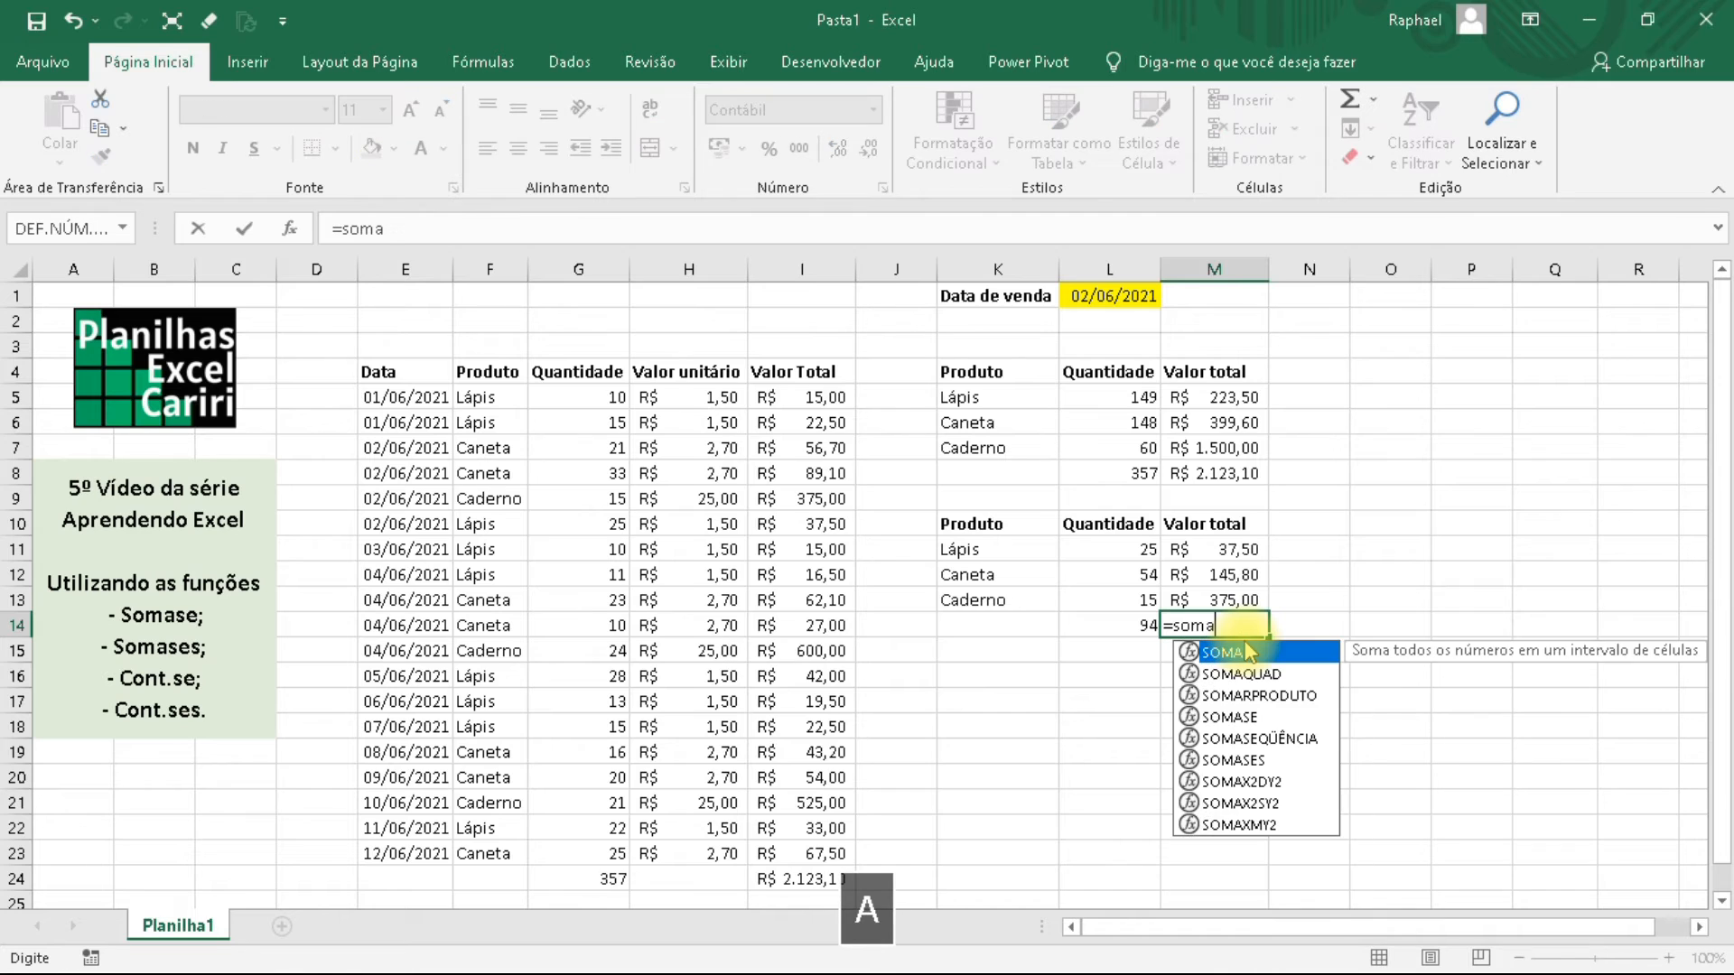
{"action": "key", "text": "Up"}
{"action": "key", "text": "shift+Up"}
{"action": "key", "text": "shift+Up"}
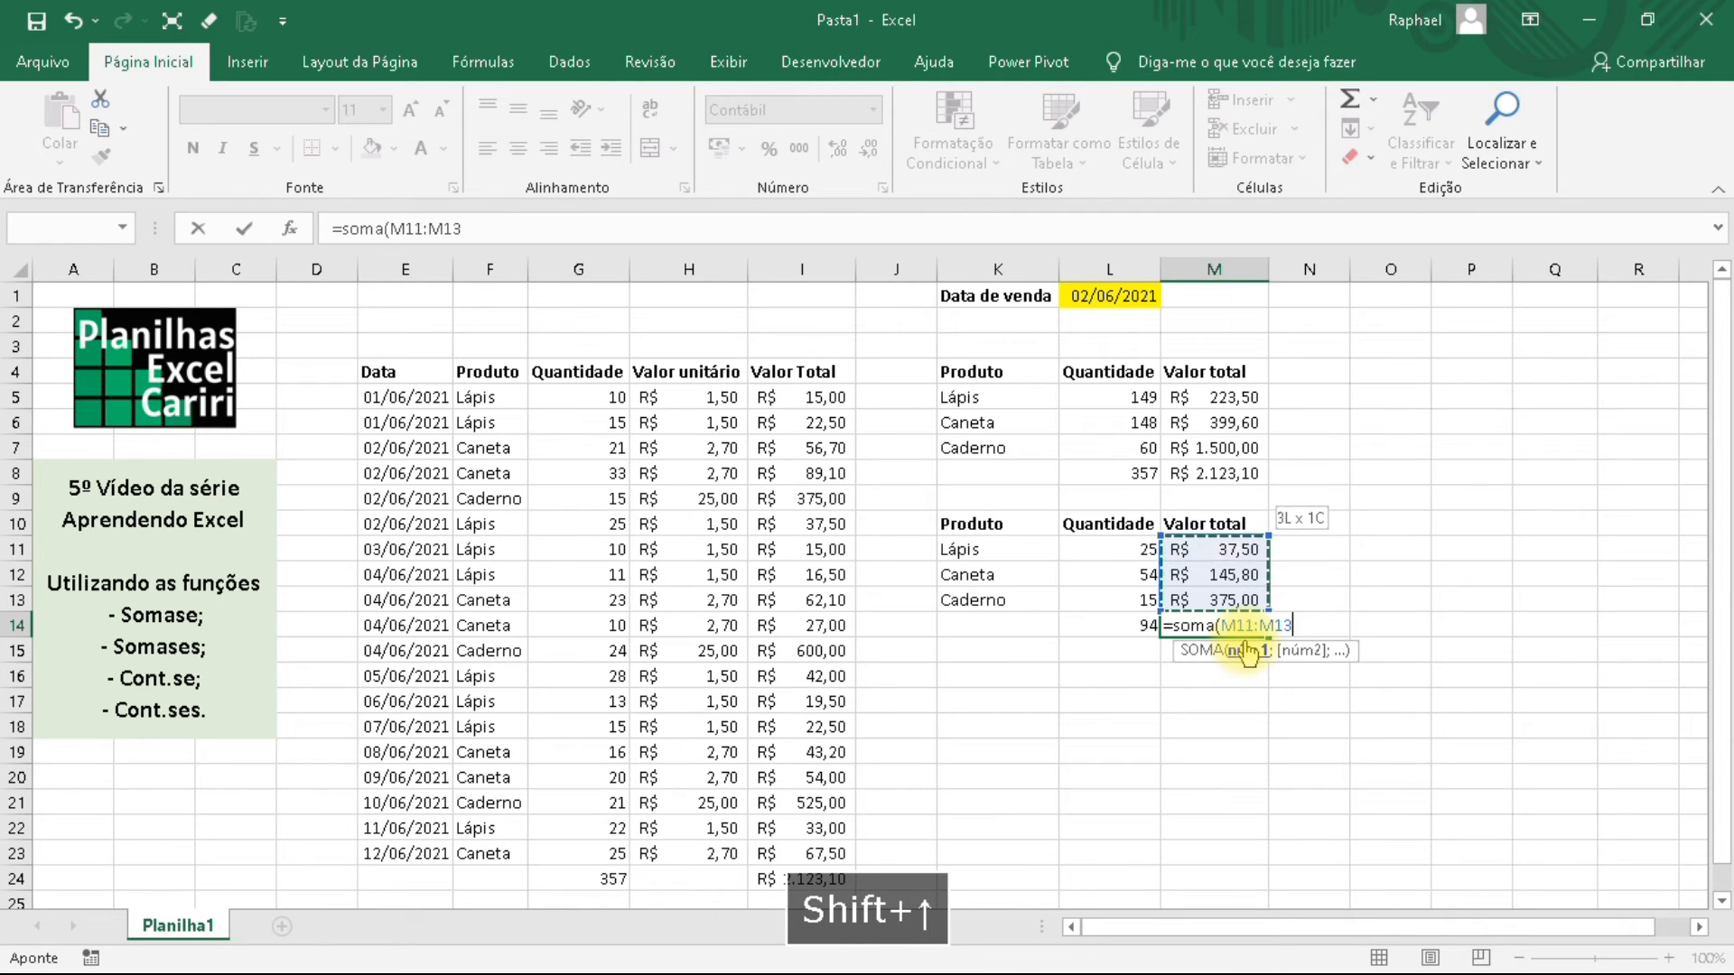
{"action": "key", "text": "Return"}
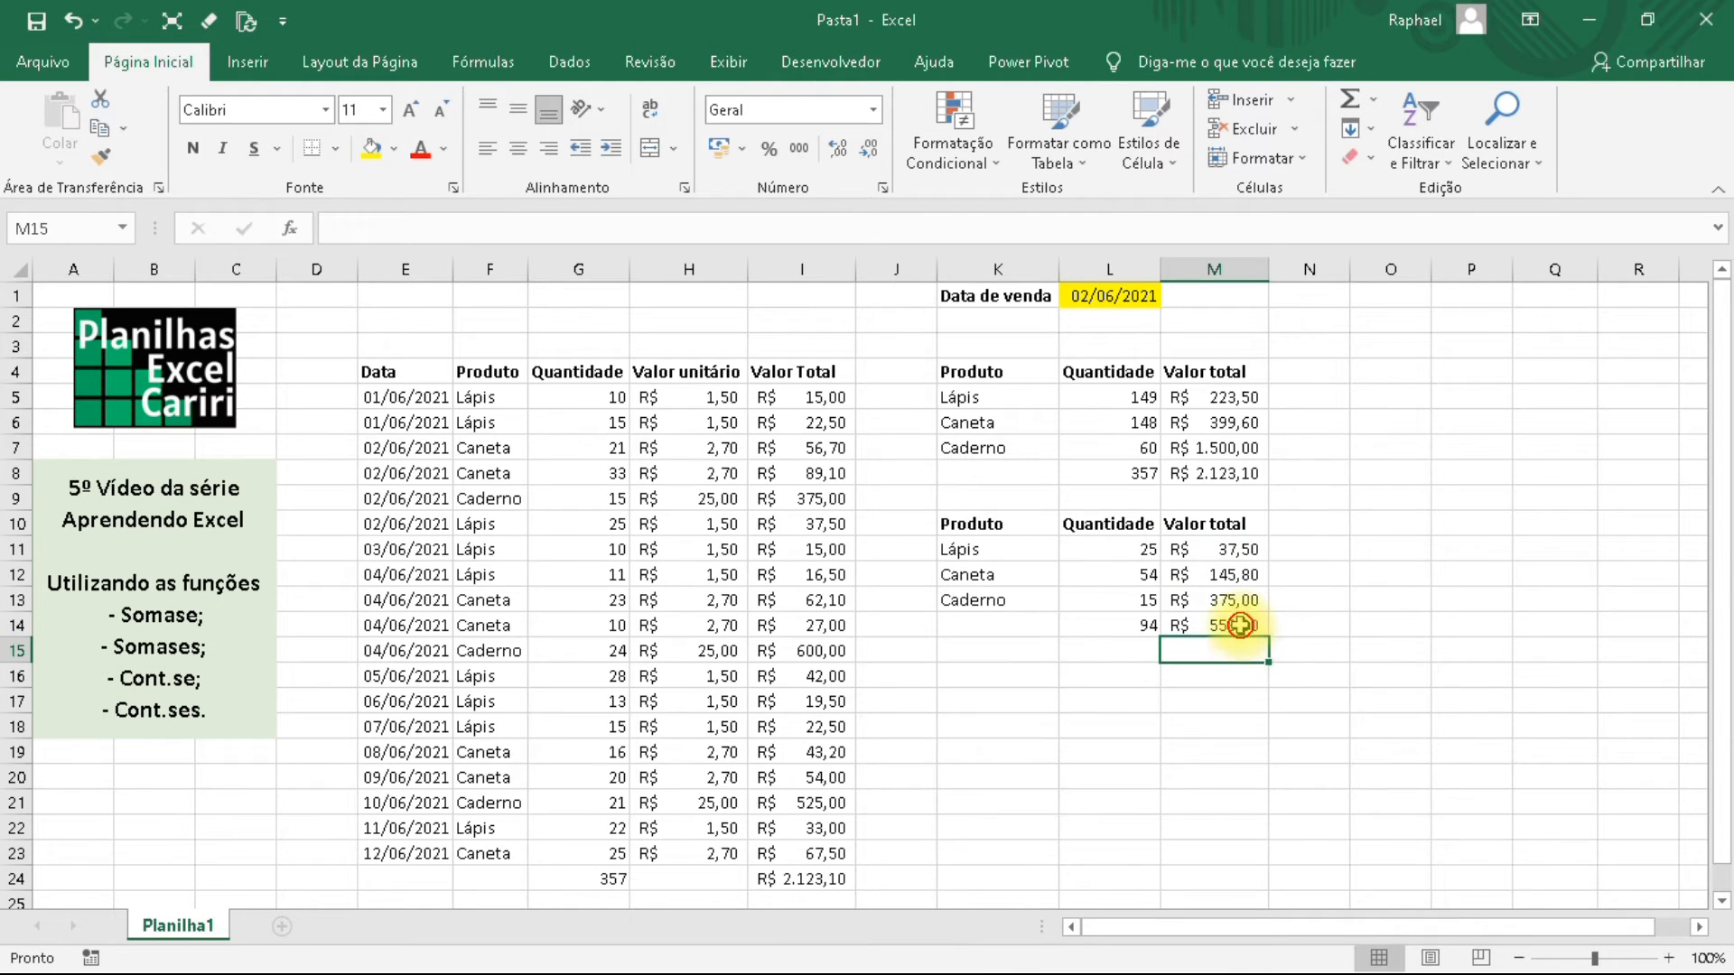
{"action": "left_click", "coordinate": [1243, 630]}
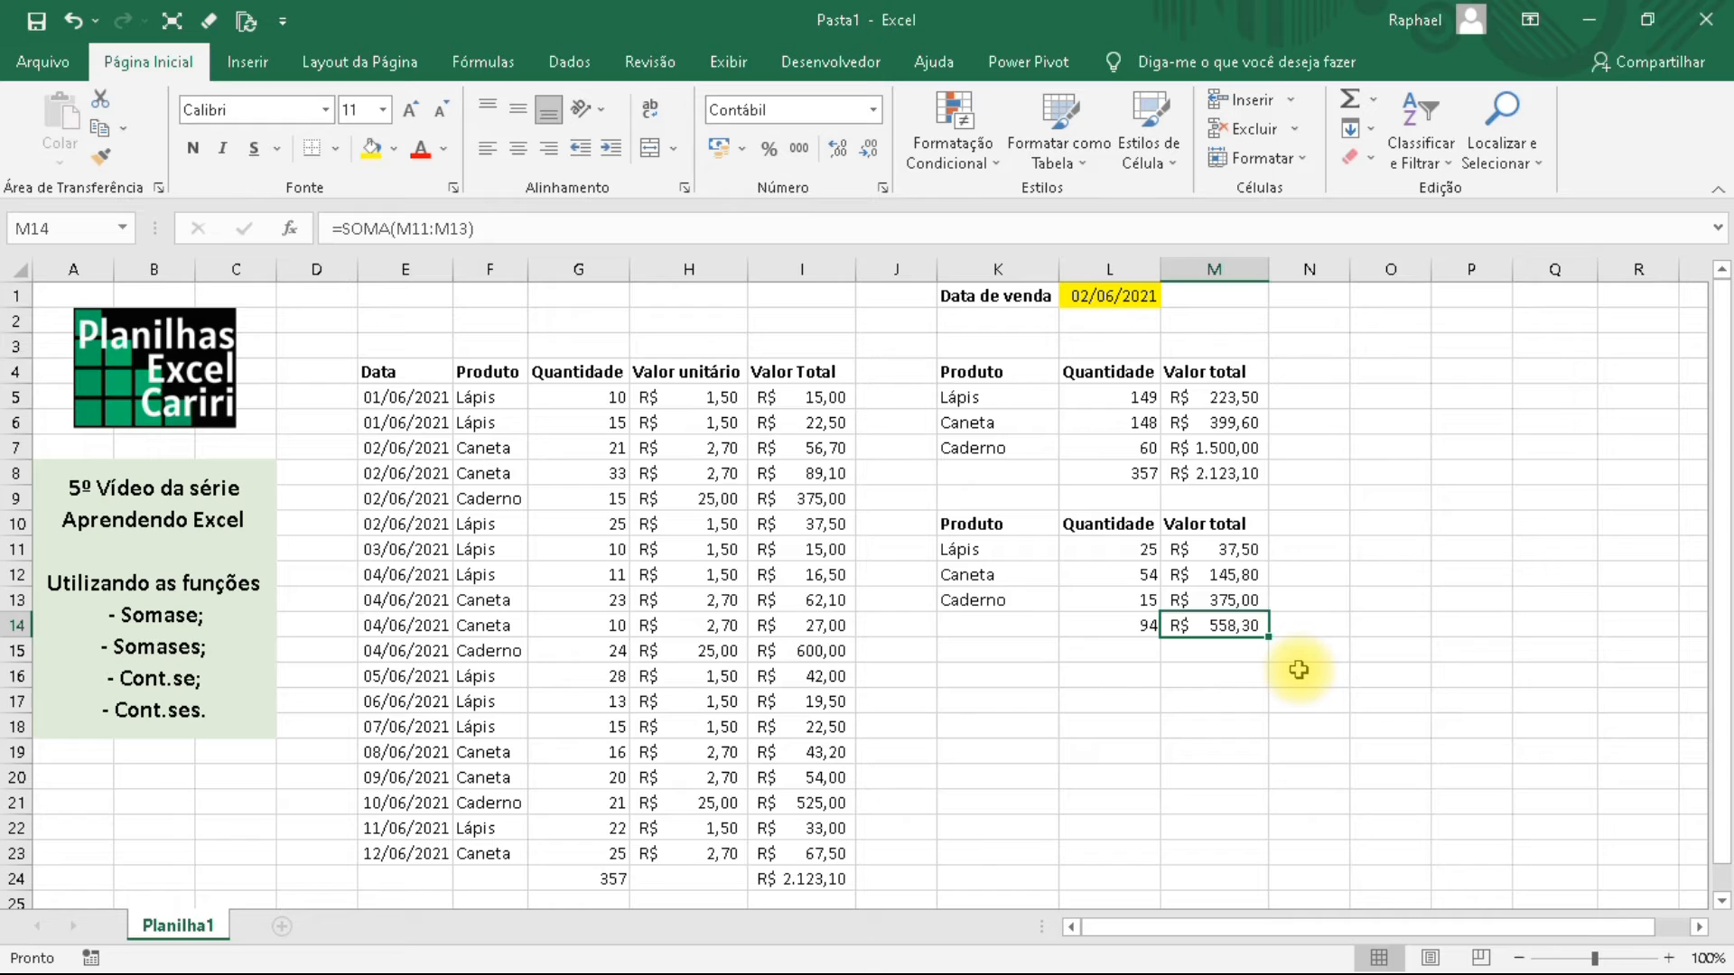
Change the sale date in L1 to 03/06/2021.
{"action": "left_click", "coordinate": [1112, 298]}
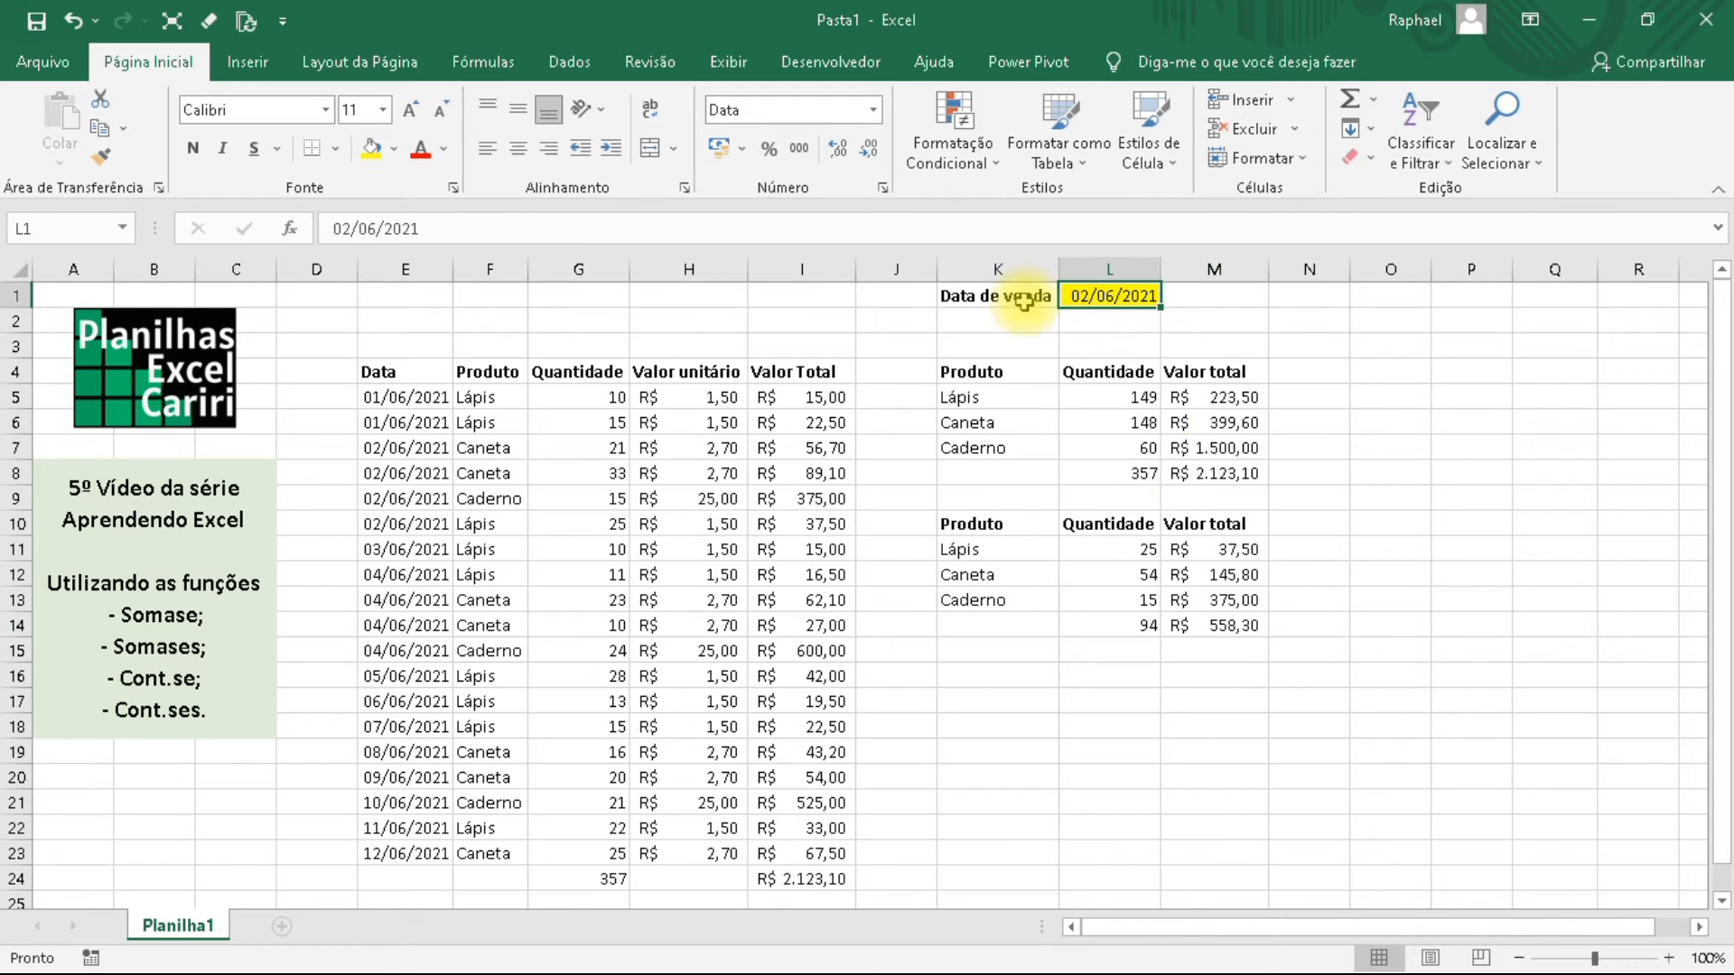
{"action": "double_click", "coordinate": [348, 227]}
{"action": "type", "text": "3"}
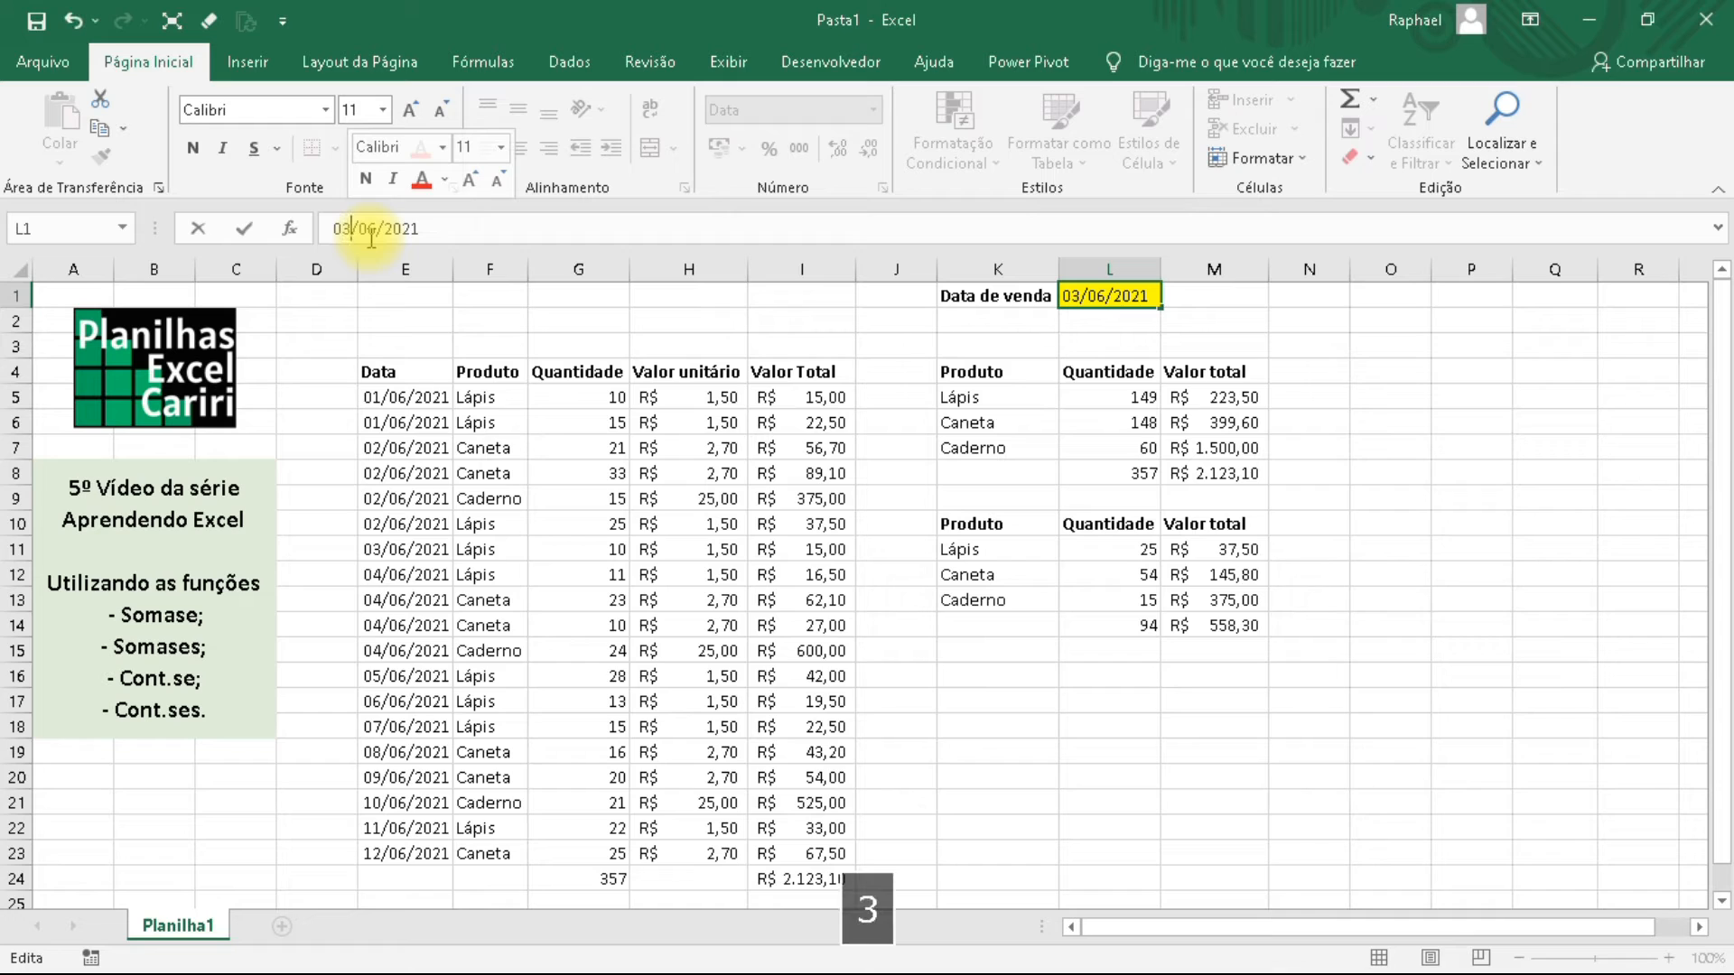
{"action": "key", "text": "Return"}
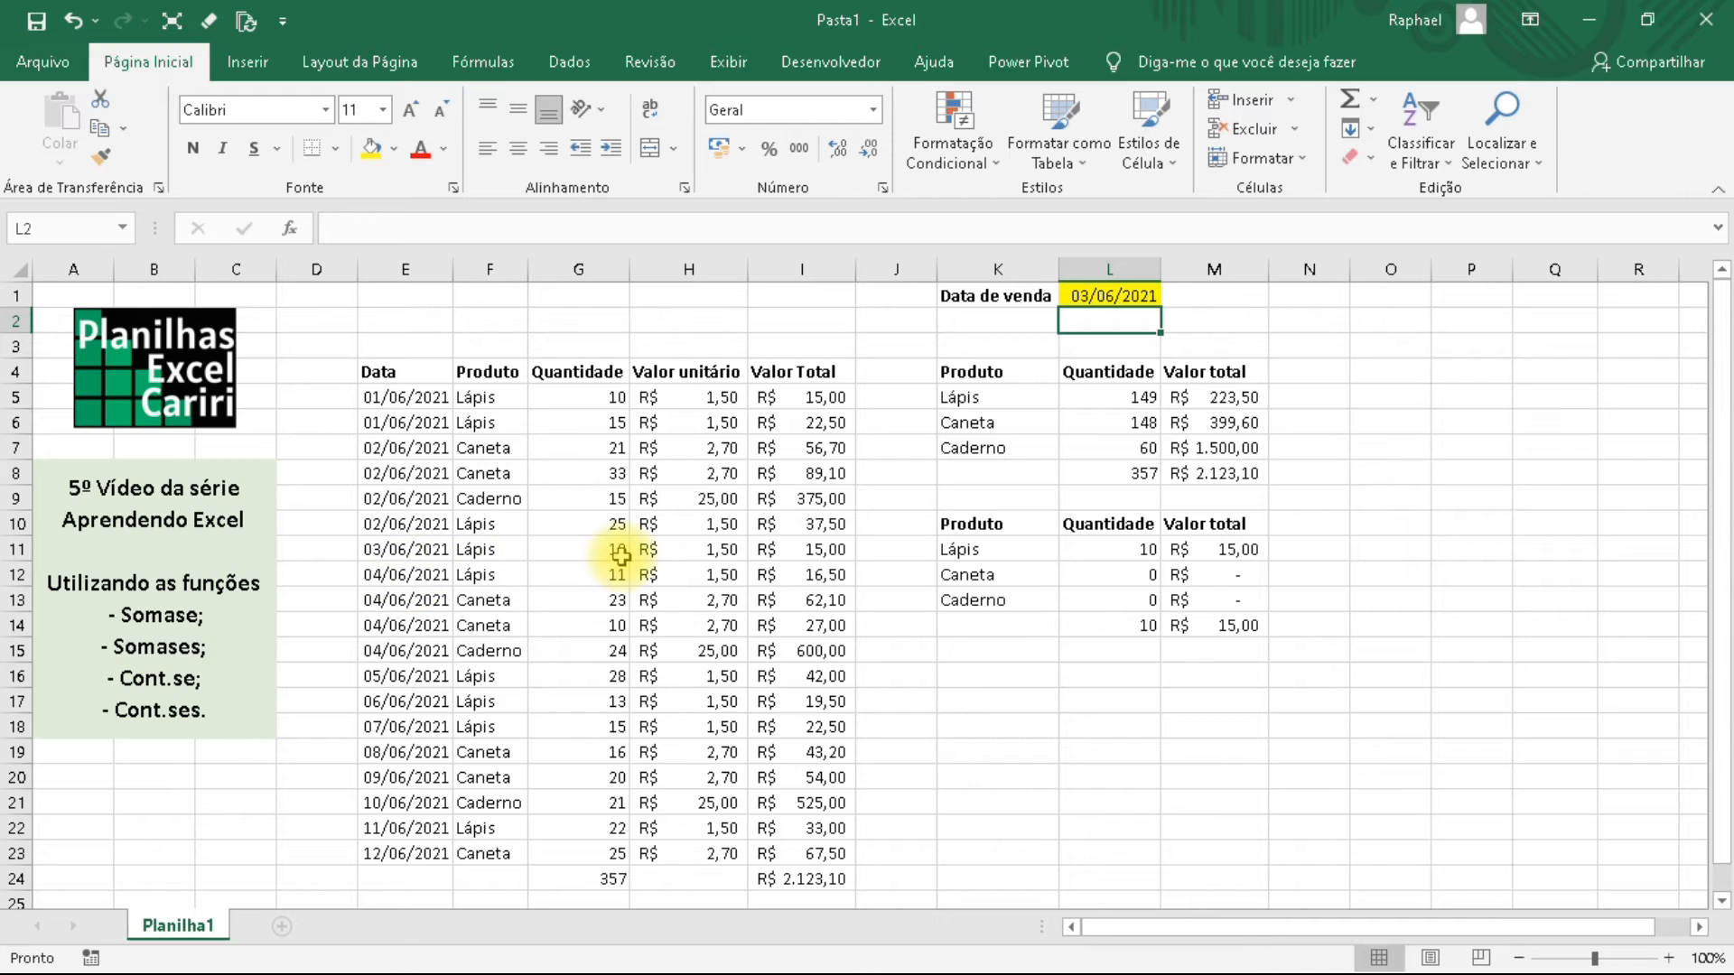
Review the second summary table's quantities, values and totals for each product on the new sale date.
{"action": "left_click", "coordinate": [1125, 574]}
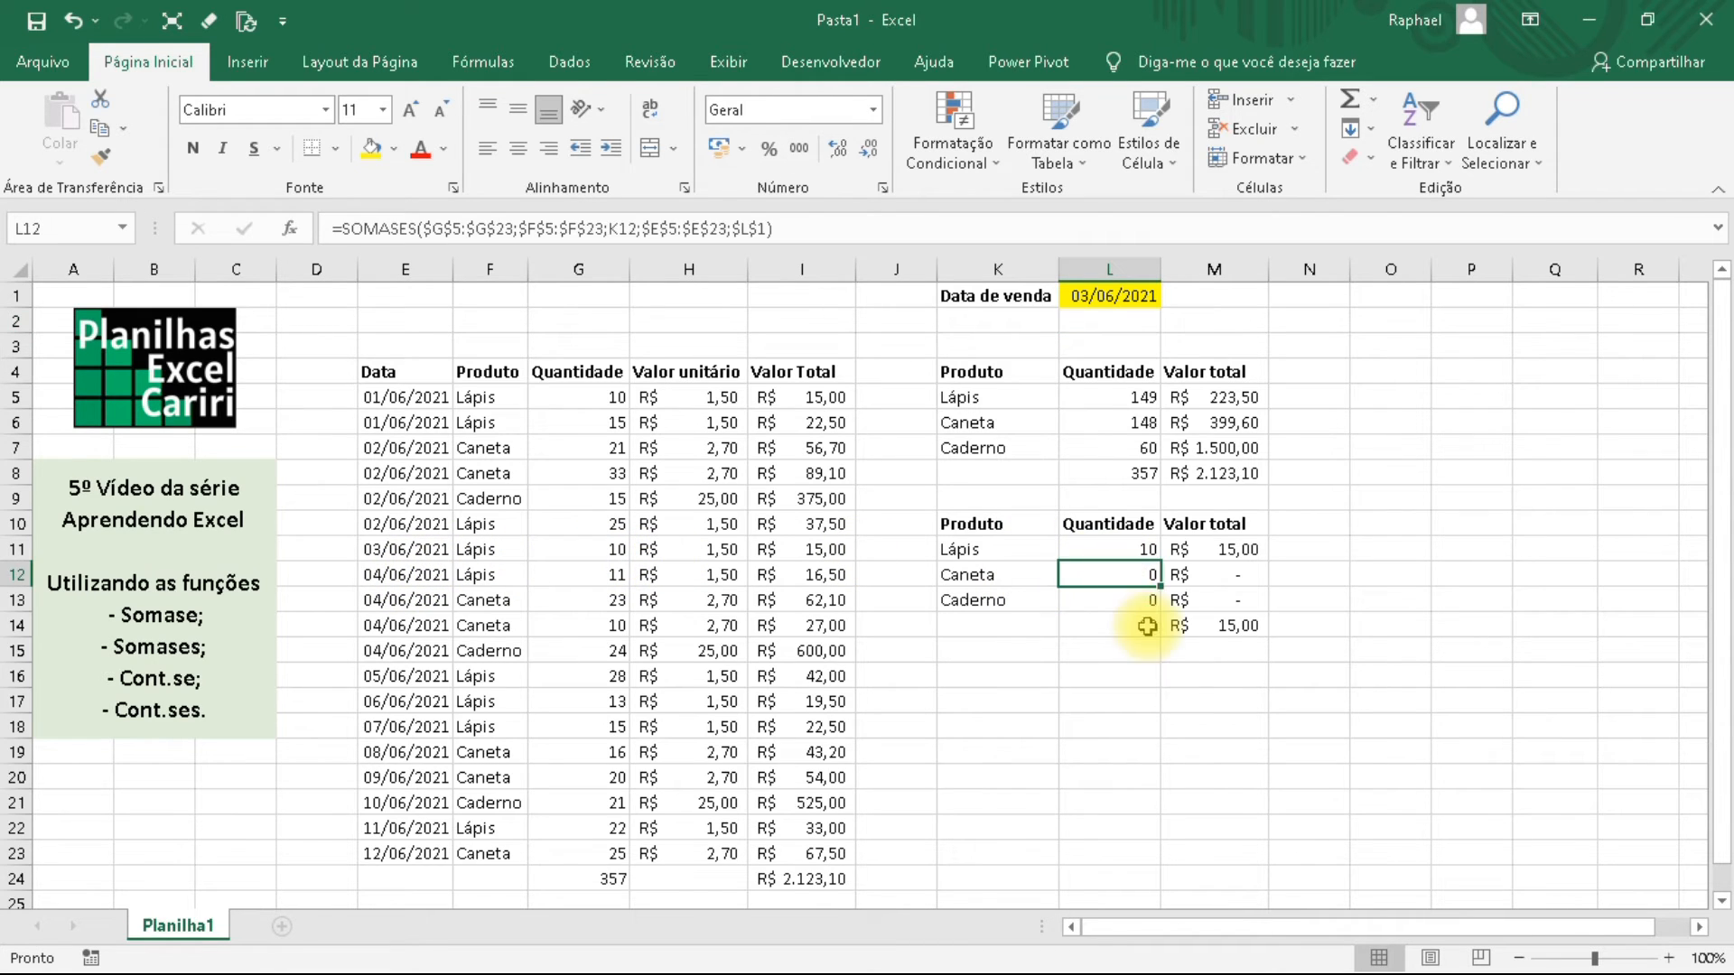
{"action": "key", "text": "Right"}
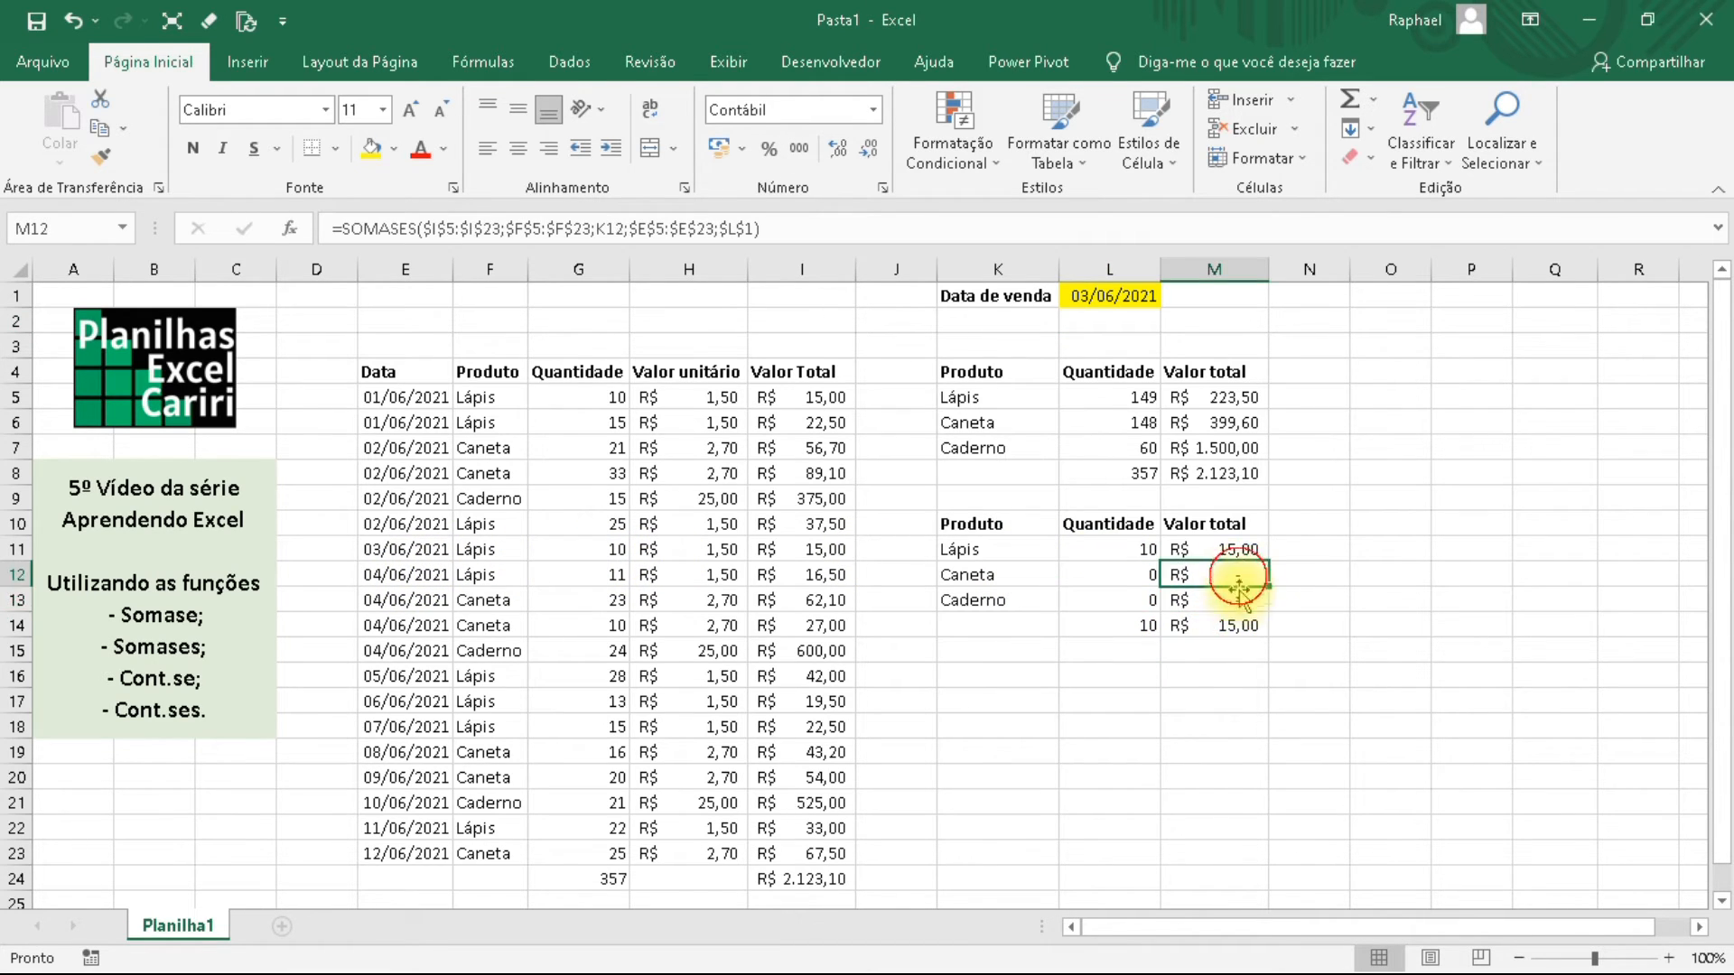
{"action": "left_click_drag", "start_coordinate": [1118, 548], "coordinate": [1211, 547]}
{"action": "left_click_drag", "start_coordinate": [1131, 629], "coordinate": [1215, 630]}
{"action": "left_click", "coordinate": [1120, 578]}
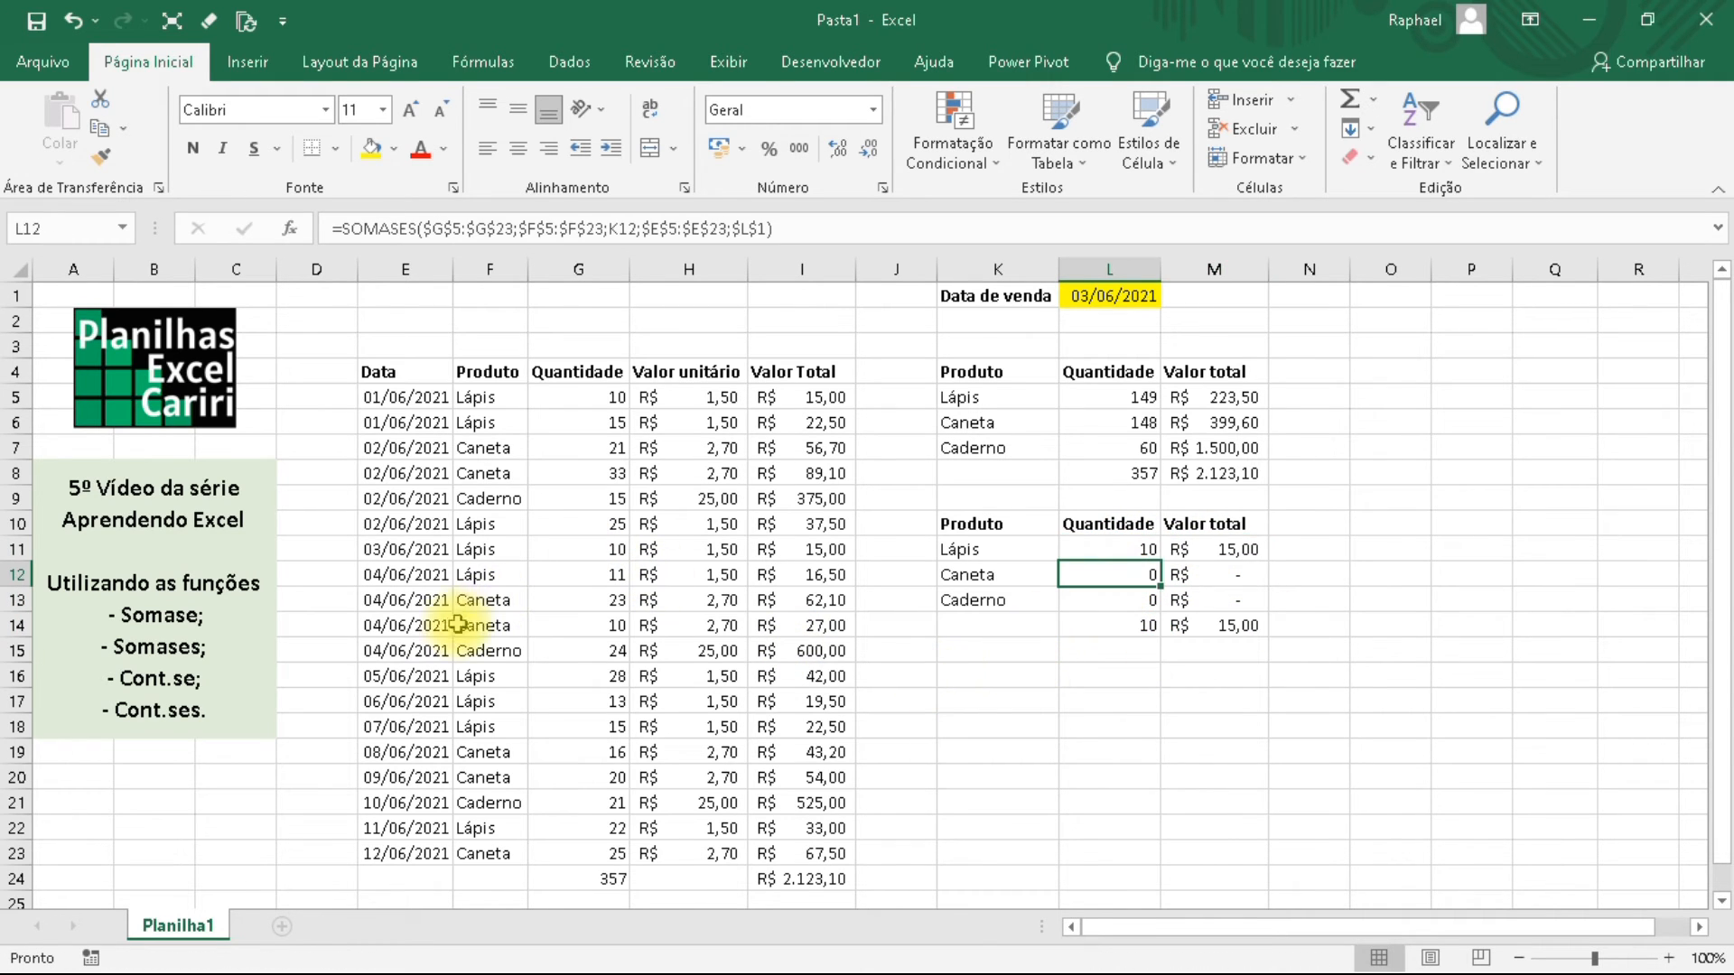
{"action": "left_click", "coordinate": [1075, 750]}
{"action": "left_click", "coordinate": [1014, 596]}
{"action": "left_click", "coordinate": [1012, 533]}
{"action": "left_click", "coordinate": [1016, 671]}
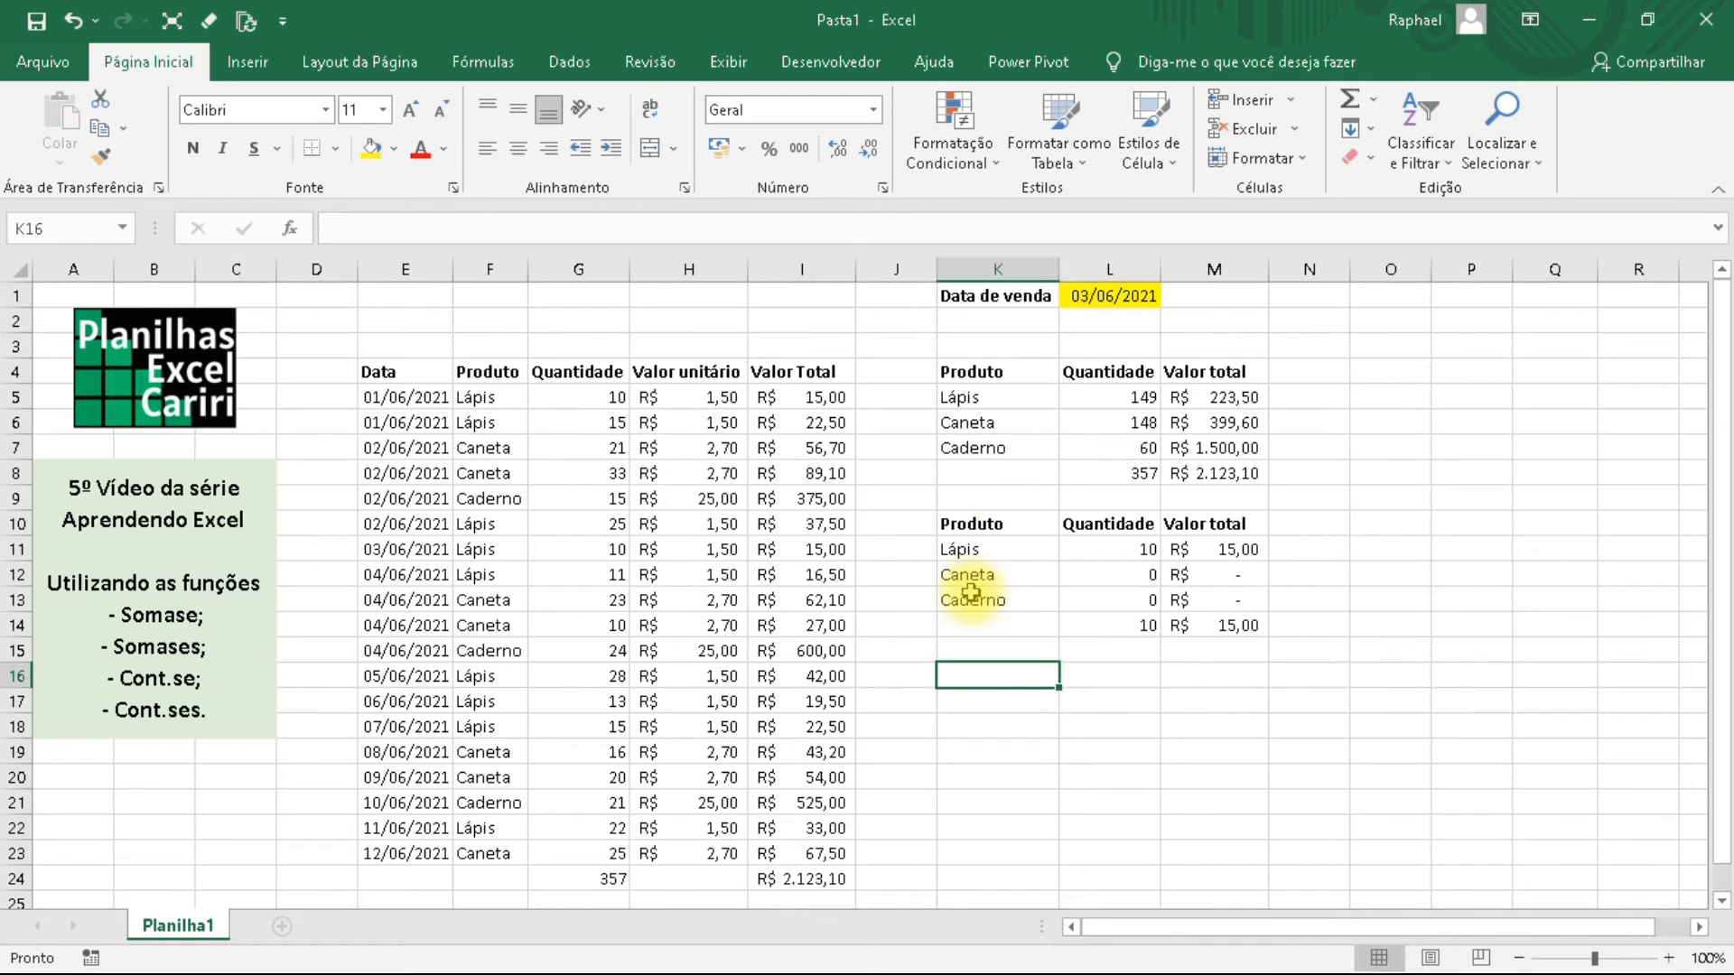
Label the second summary table by entering Somases in K15.
{"action": "left_click", "coordinate": [1003, 545]}
{"action": "left_click_drag", "start_coordinate": [1019, 668], "coordinate": [1015, 659]}
{"action": "left_click", "coordinate": [1016, 659]}
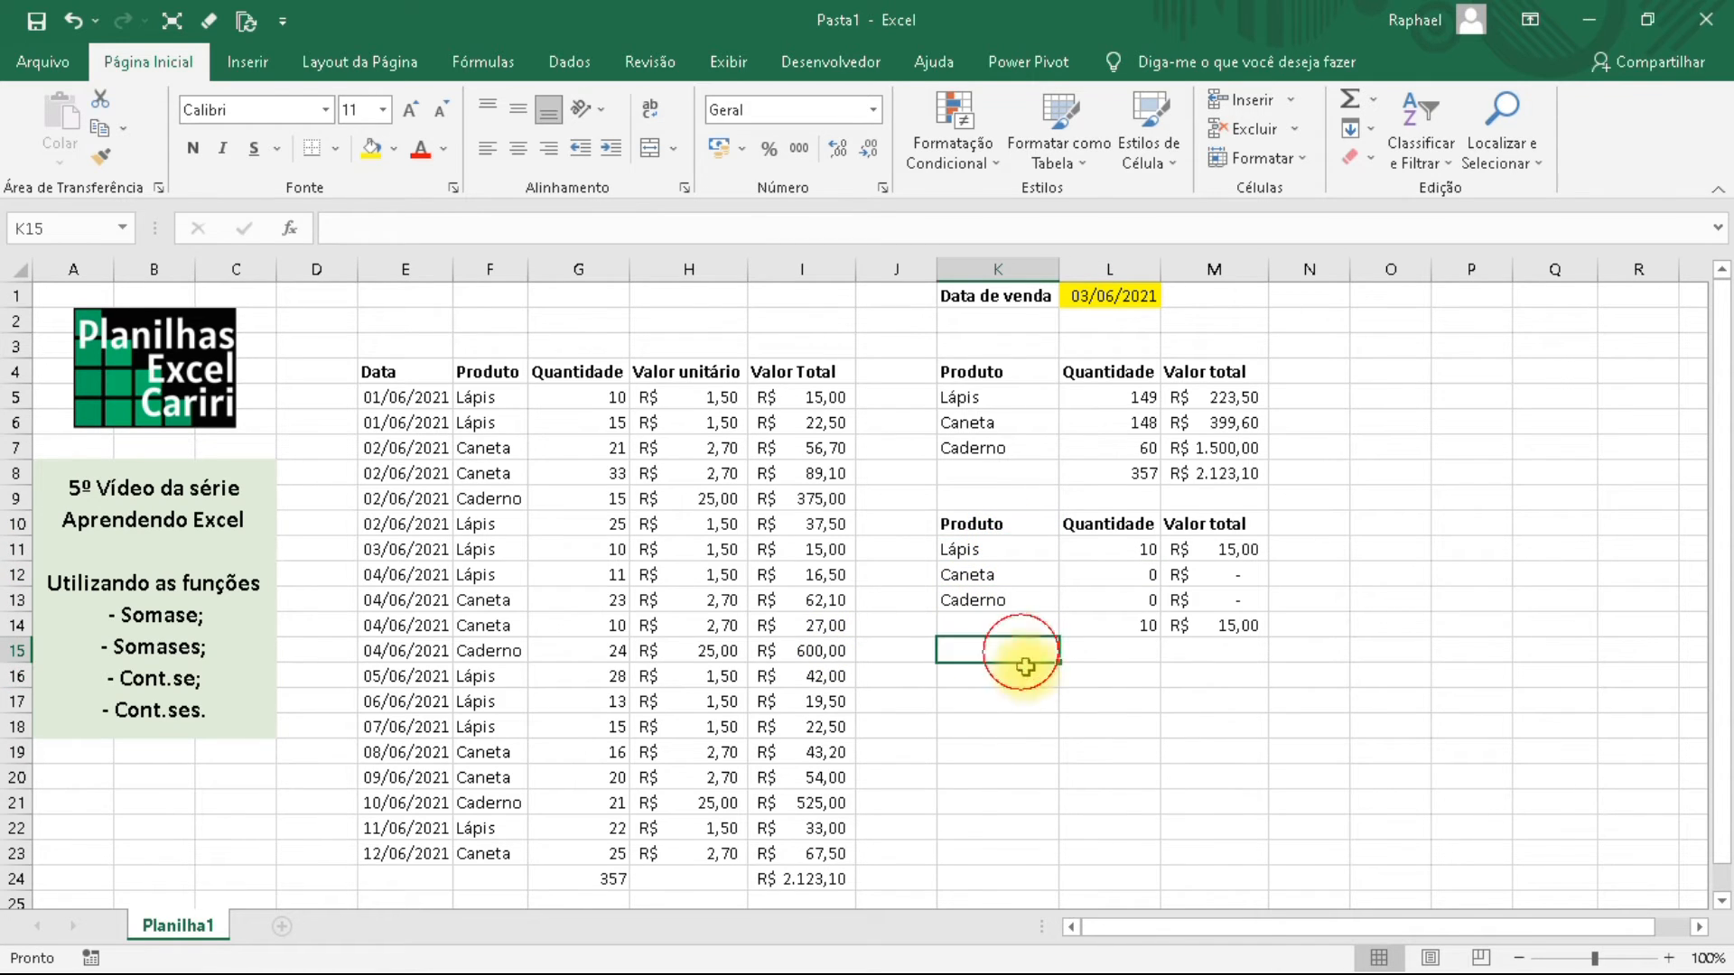
{"action": "type", "text": "S"}
{"action": "key", "text": "shift+BackSpace"}
{"action": "type", "text": "Soma"}
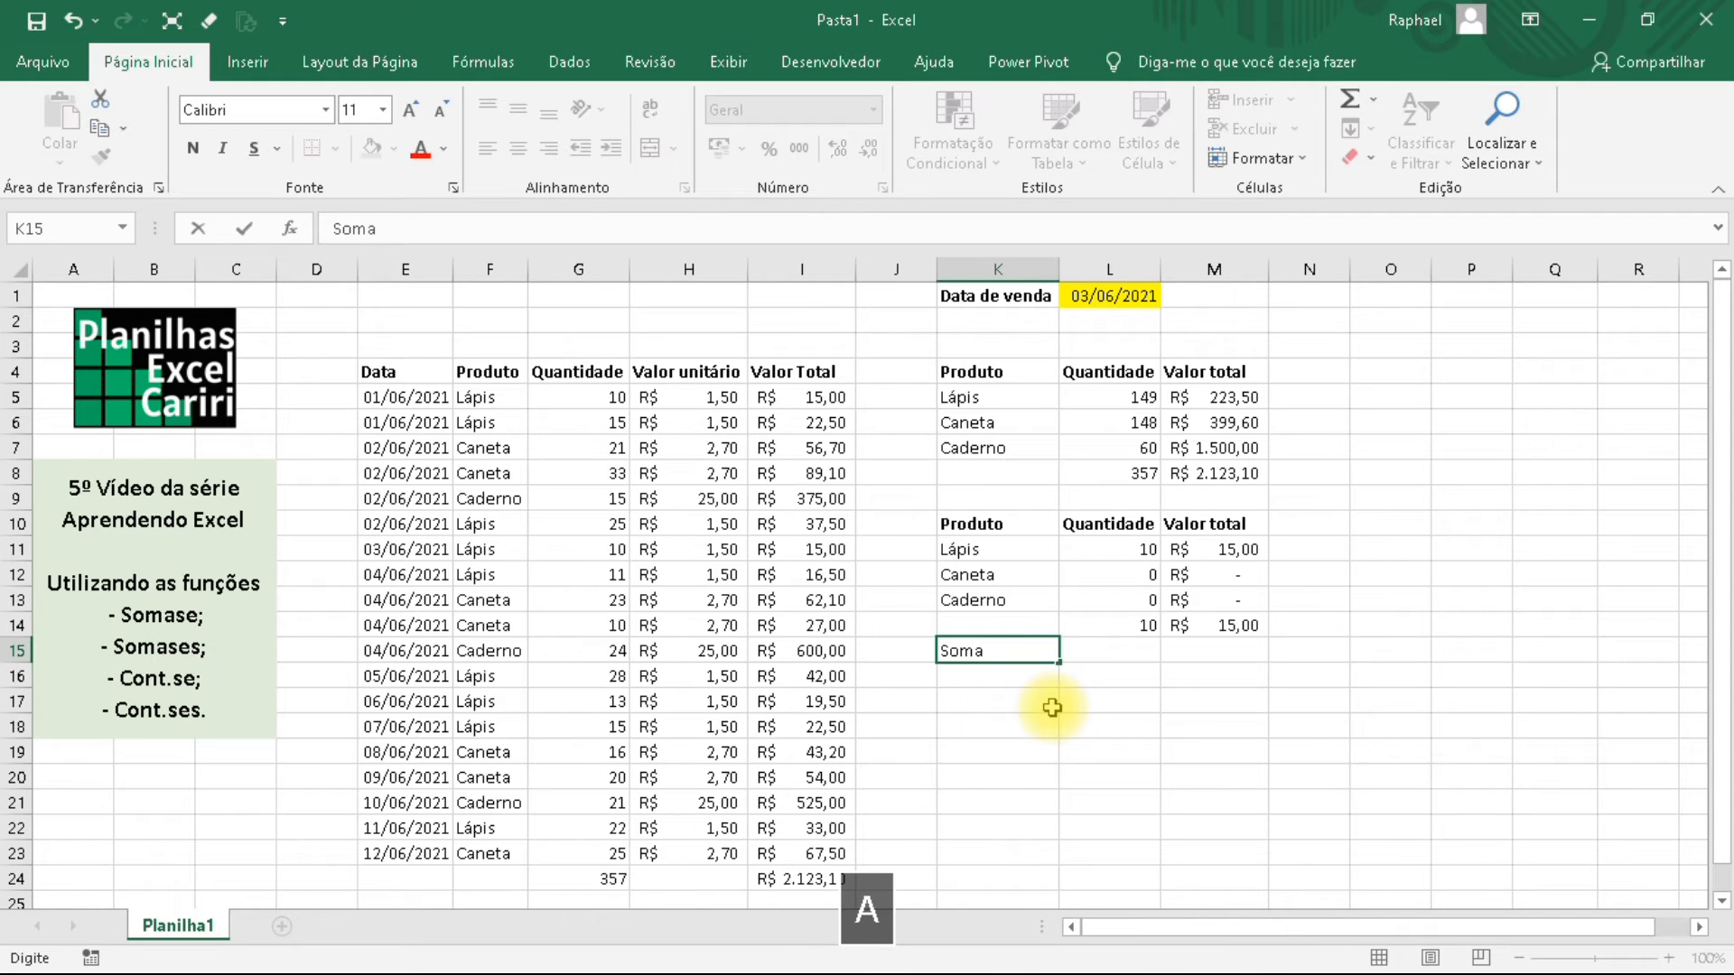
{"action": "type", "text": "ses"}
{"action": "left_click", "coordinate": [1052, 708]}
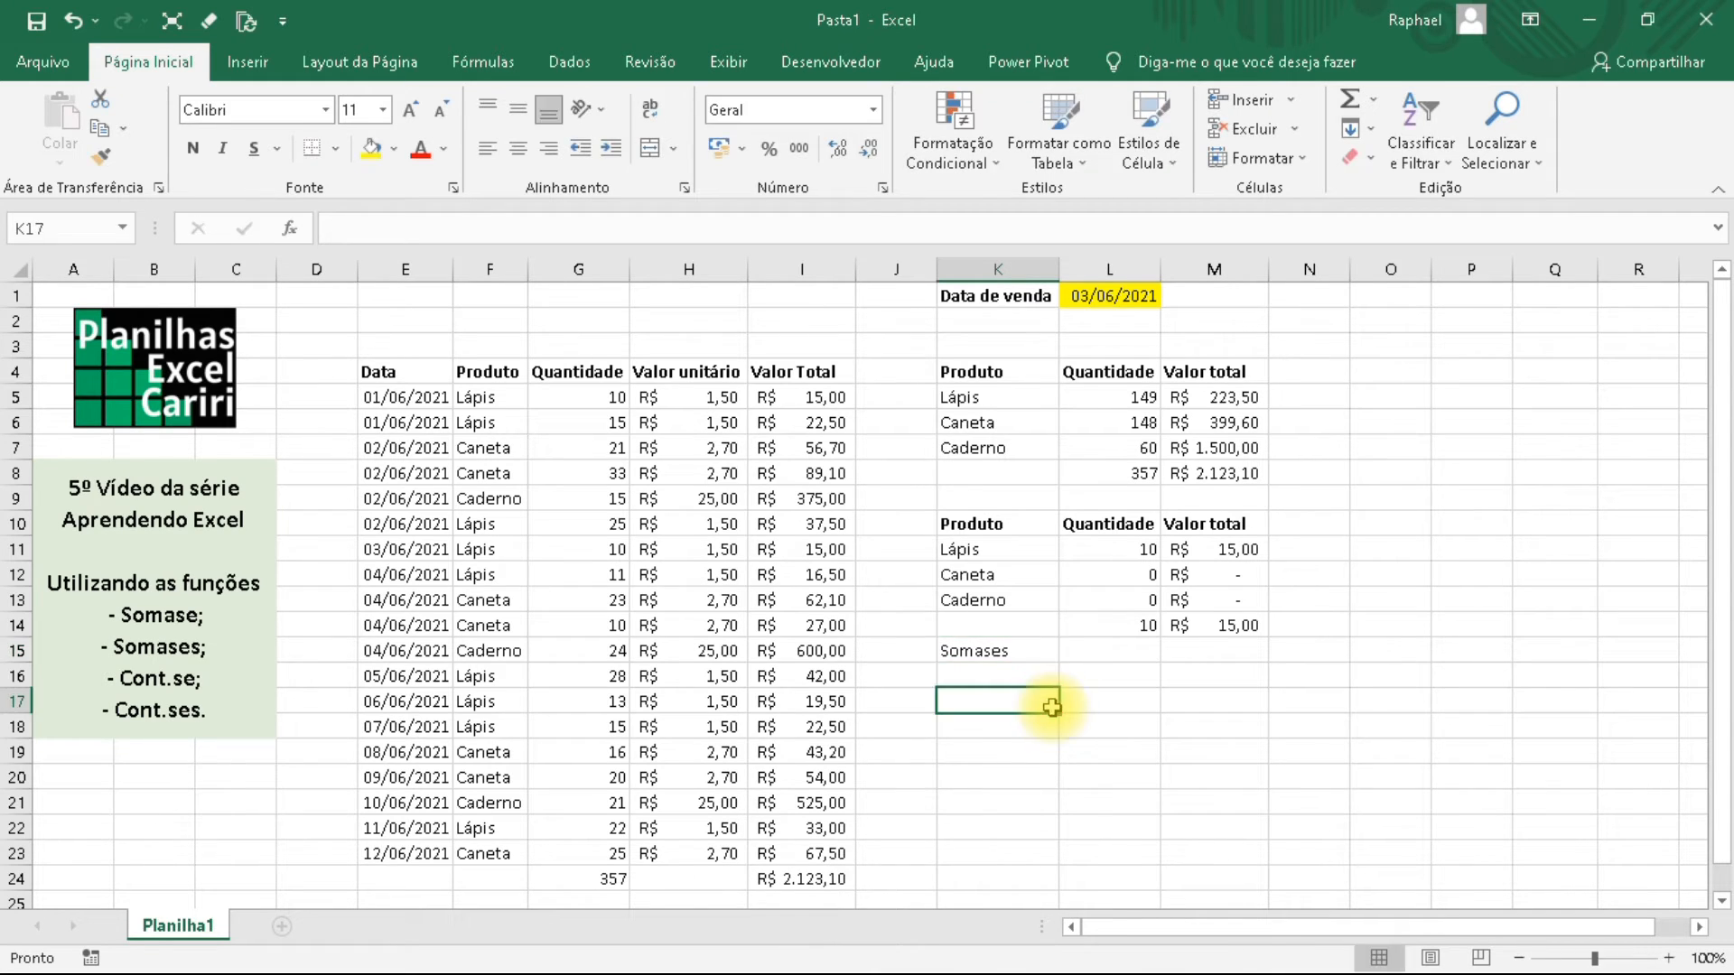
Label the first summary table by entering somase in K9.
{"action": "left_click", "coordinate": [989, 496]}
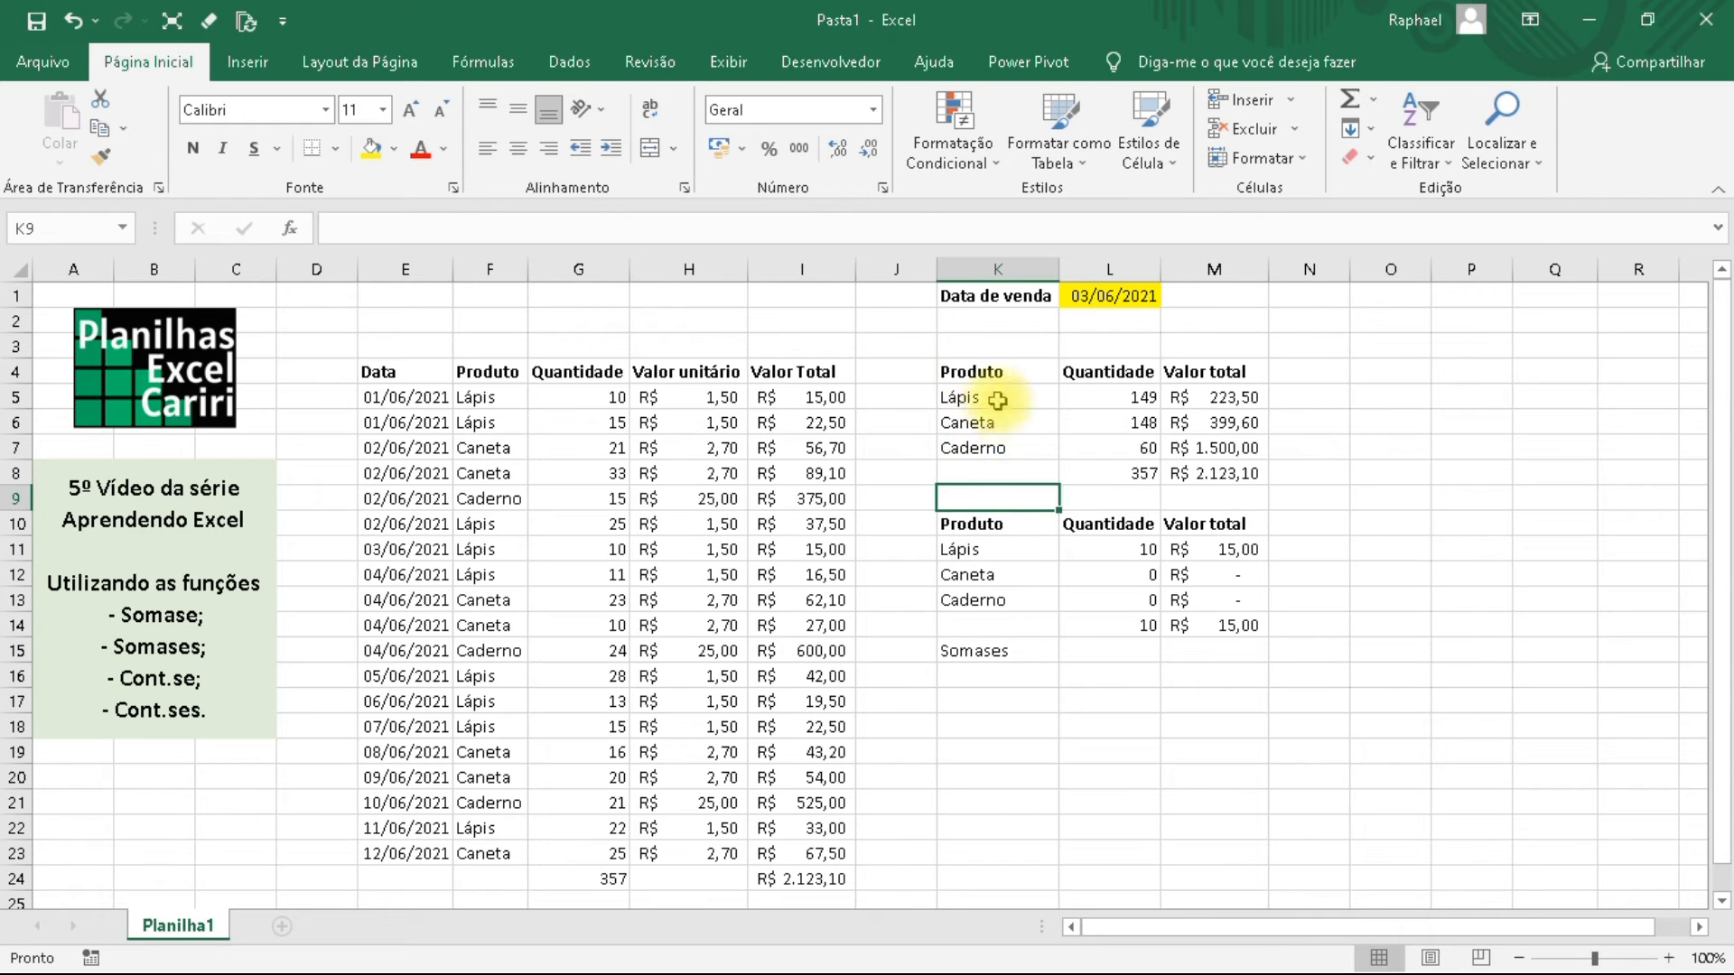
{"action": "type", "text": "som"}
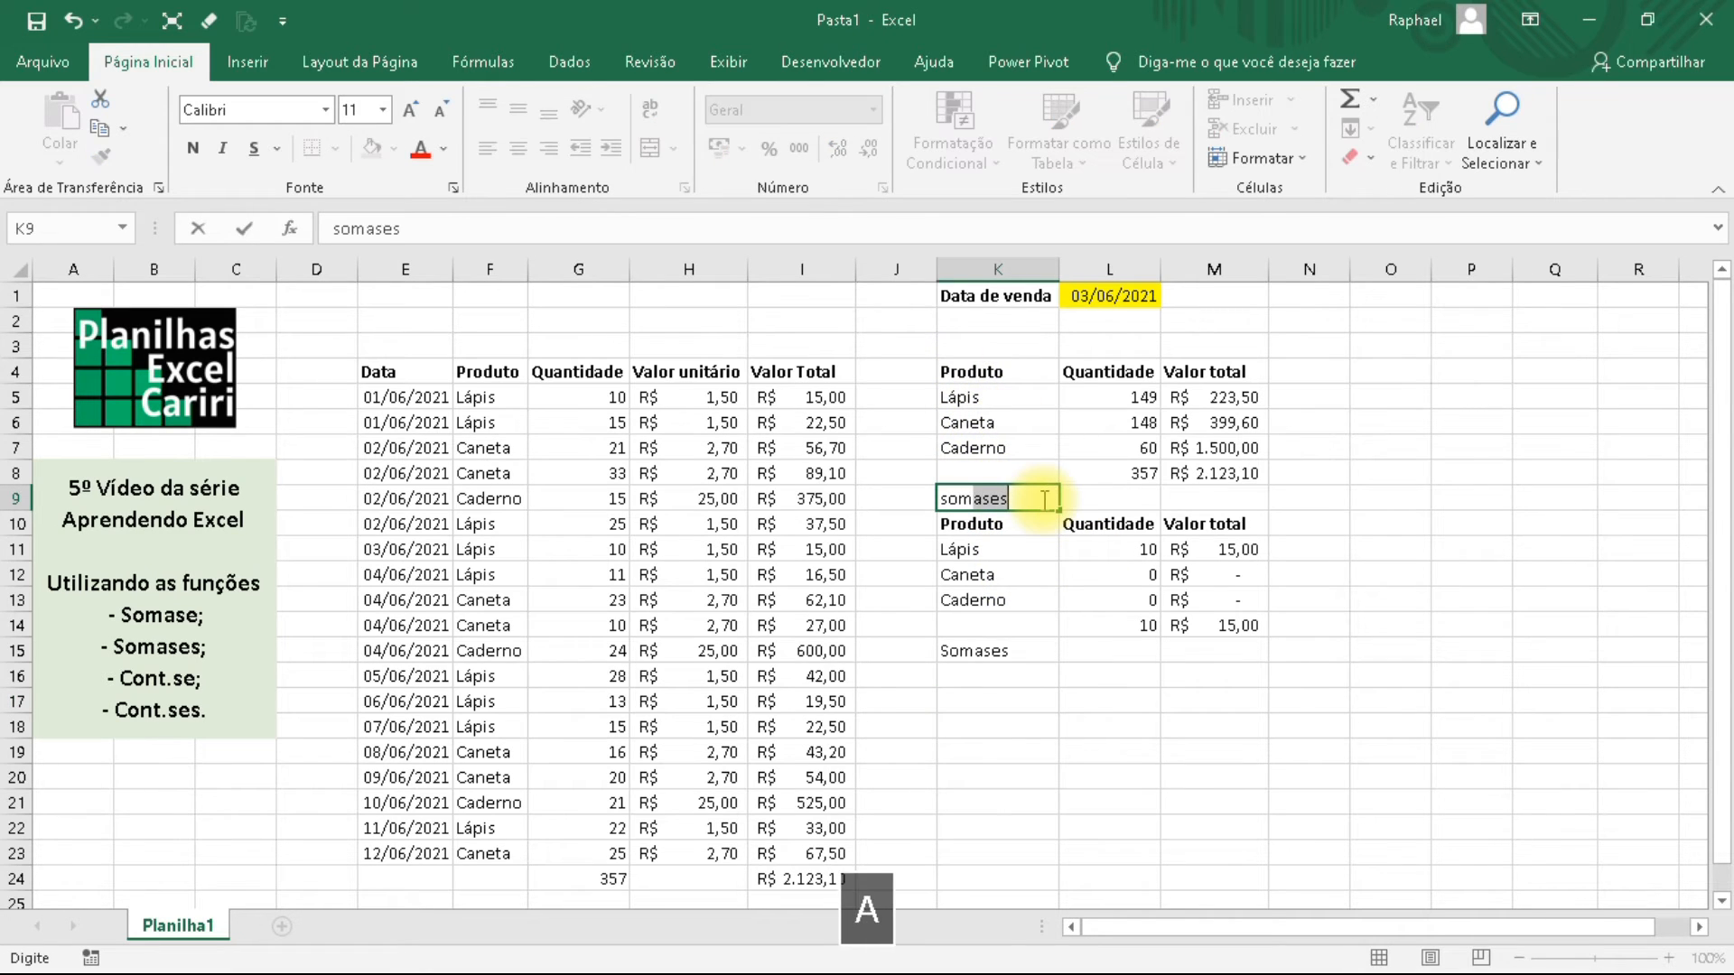
{"action": "type", "text": "ase"}
{"action": "key", "text": "Delete"}
{"action": "key", "text": "Return"}
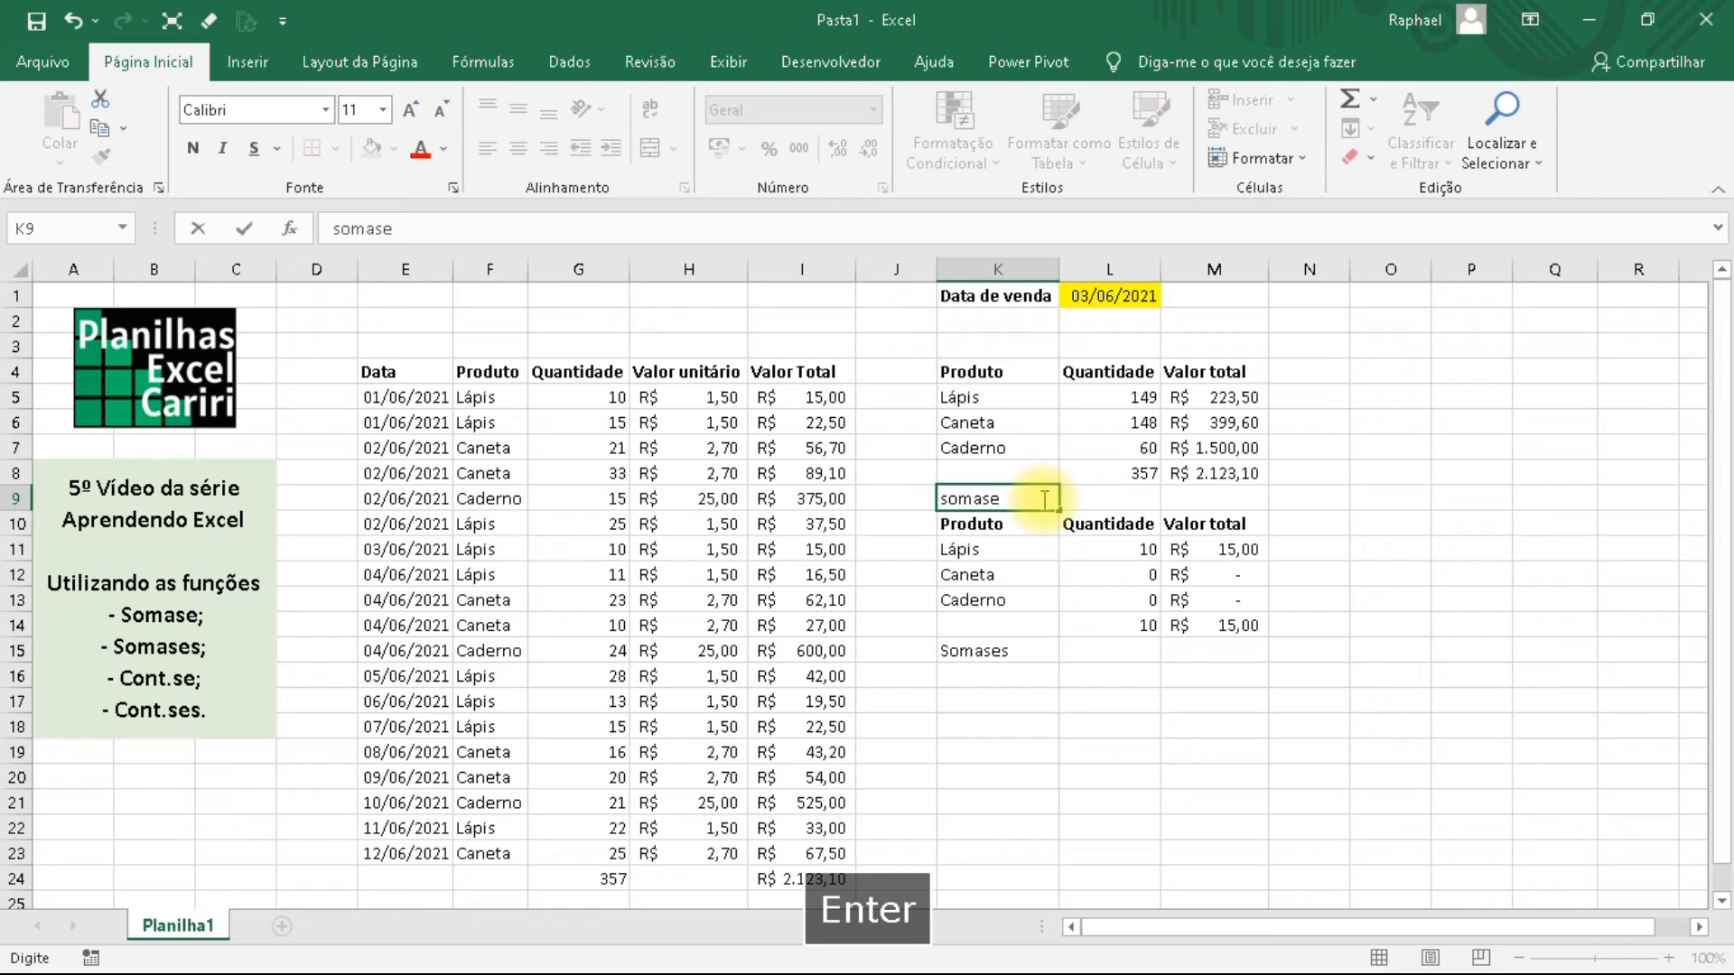
Enter the label cont.se in K17 to head a third summary section.
{"action": "left_click", "coordinate": [994, 724]}
{"action": "left_click", "coordinate": [994, 700]}
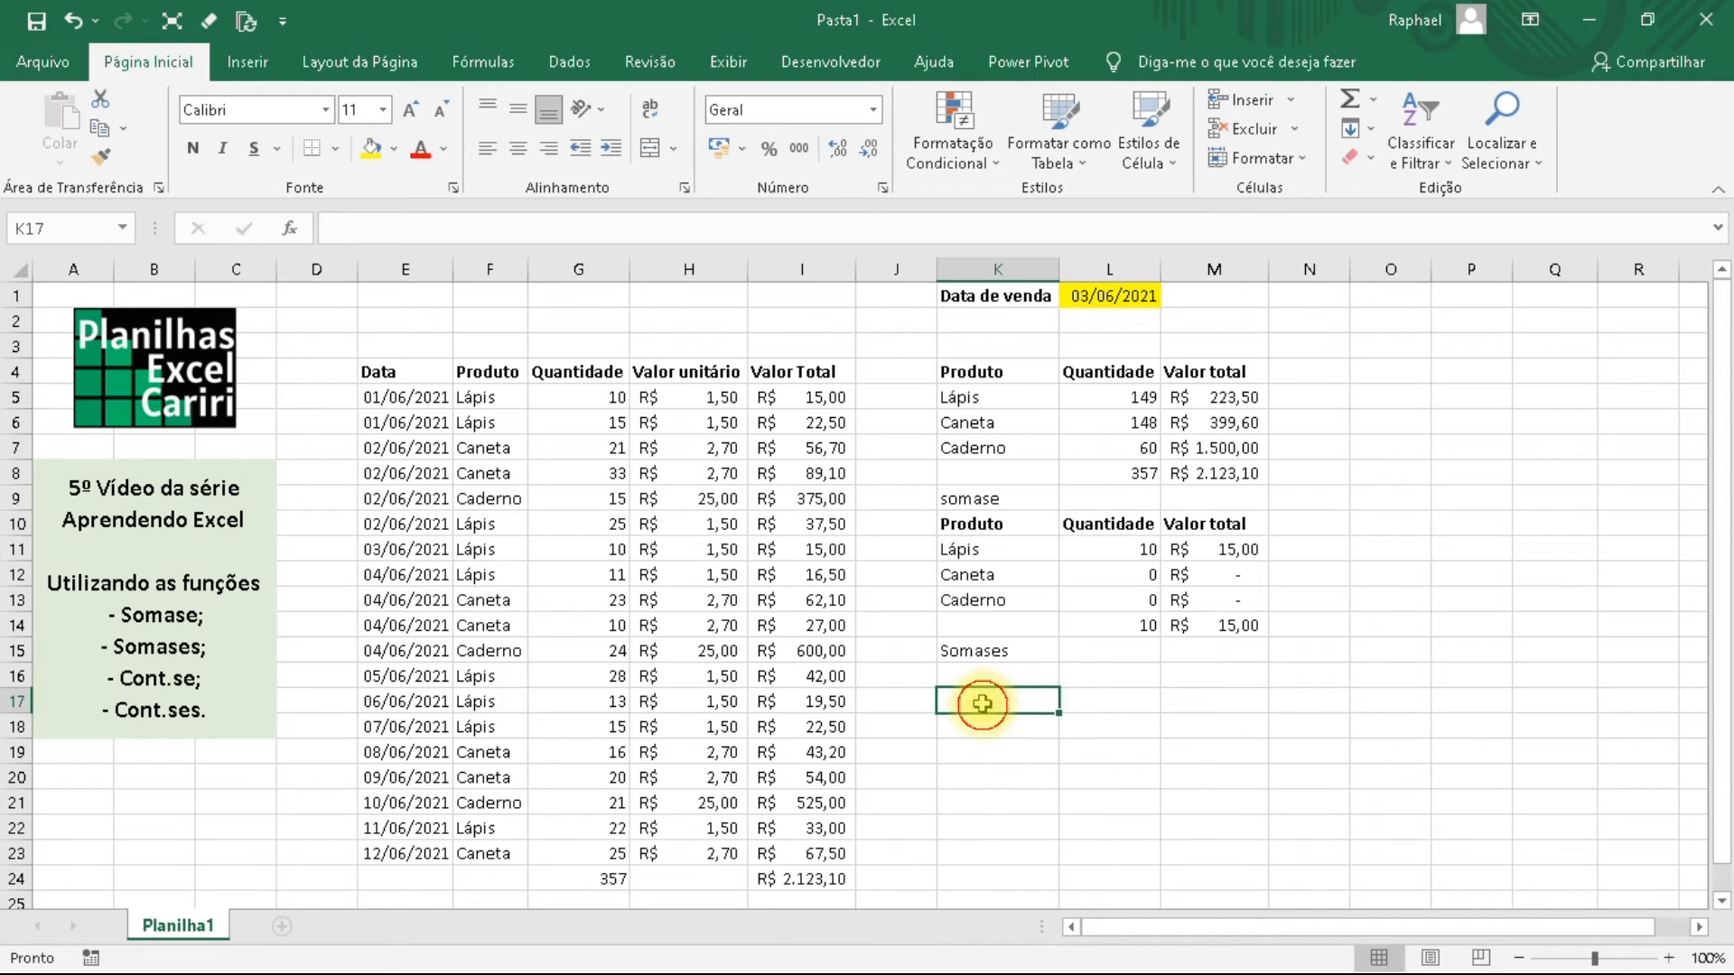
{"action": "type", "text": "cont.se"}
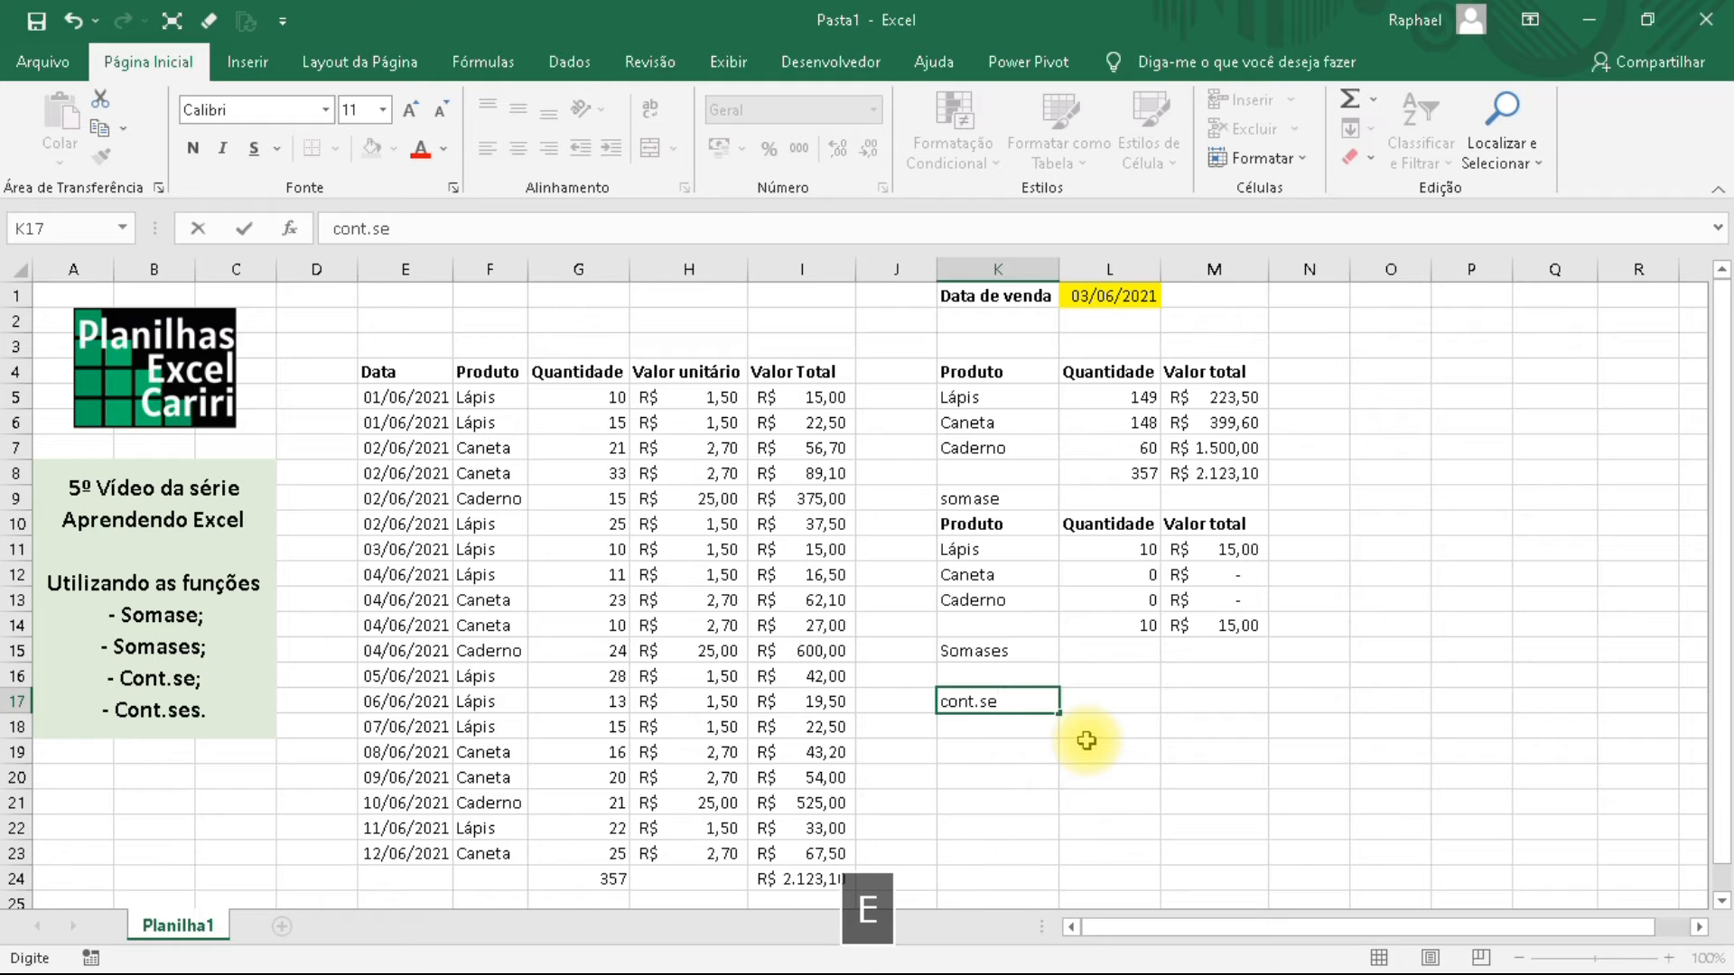
{"action": "key", "text": "Return"}
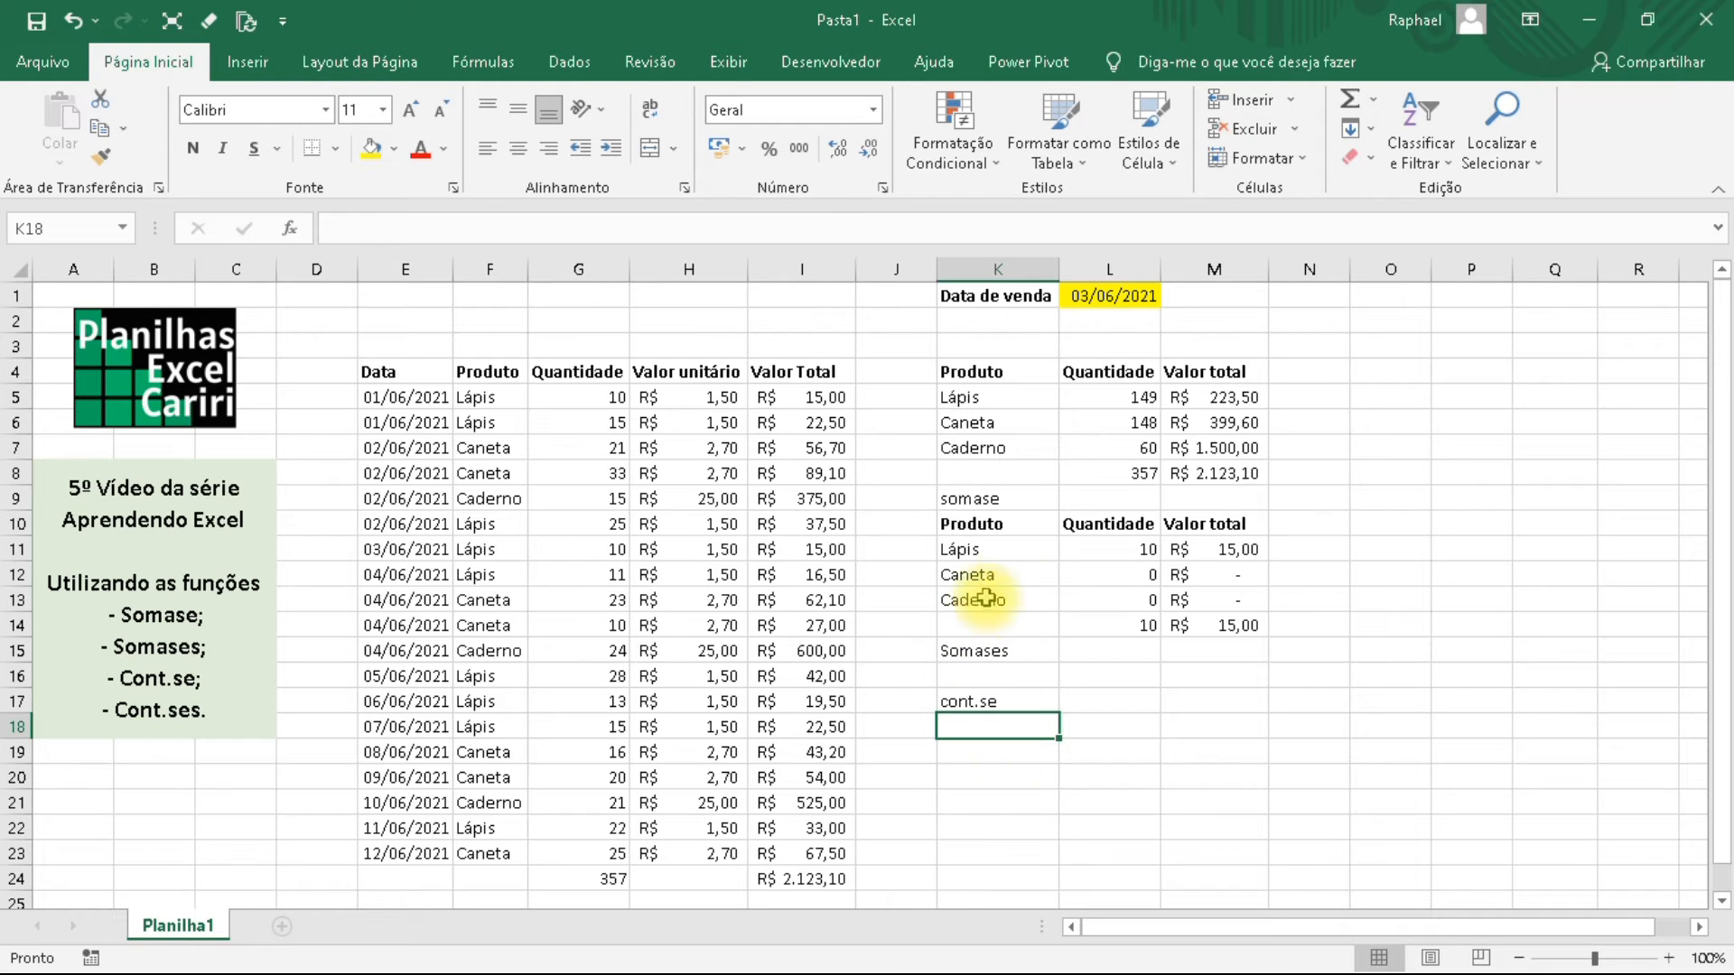
Copy the Produto header and product names from K10:K13 to K19:K22.
{"action": "left_click", "coordinate": [985, 571]}
{"action": "left_click_drag", "start_coordinate": [987, 528], "coordinate": [992, 609]}
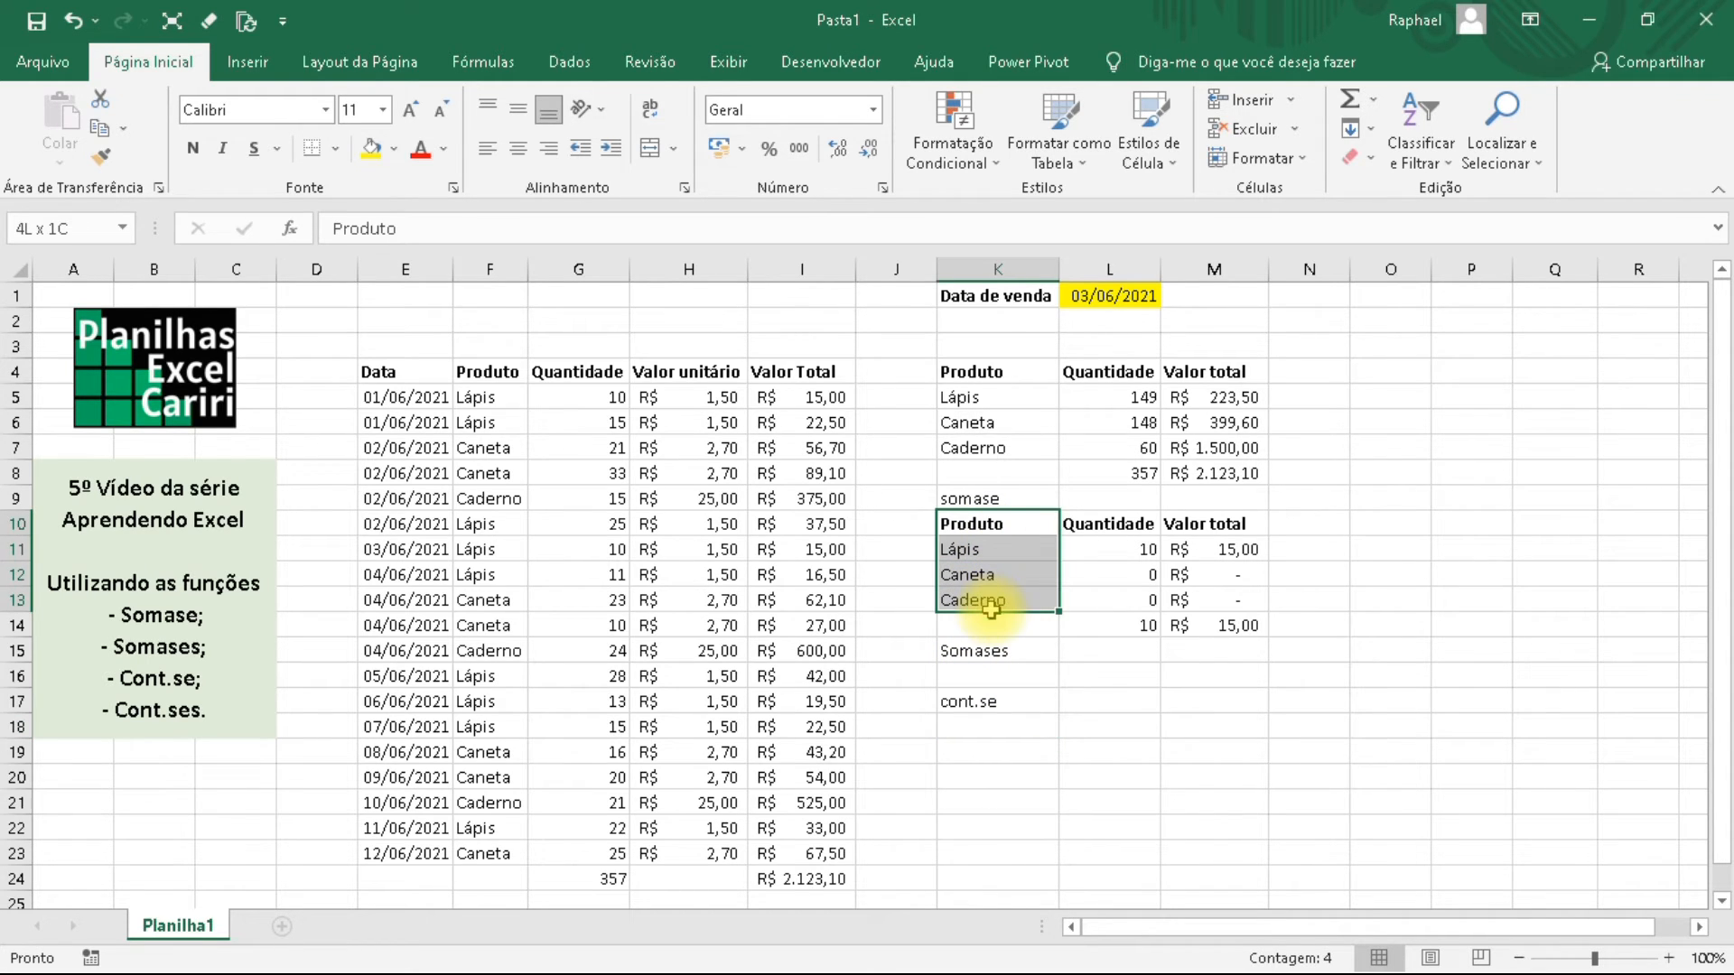
{"action": "key", "text": "ctrl+c"}
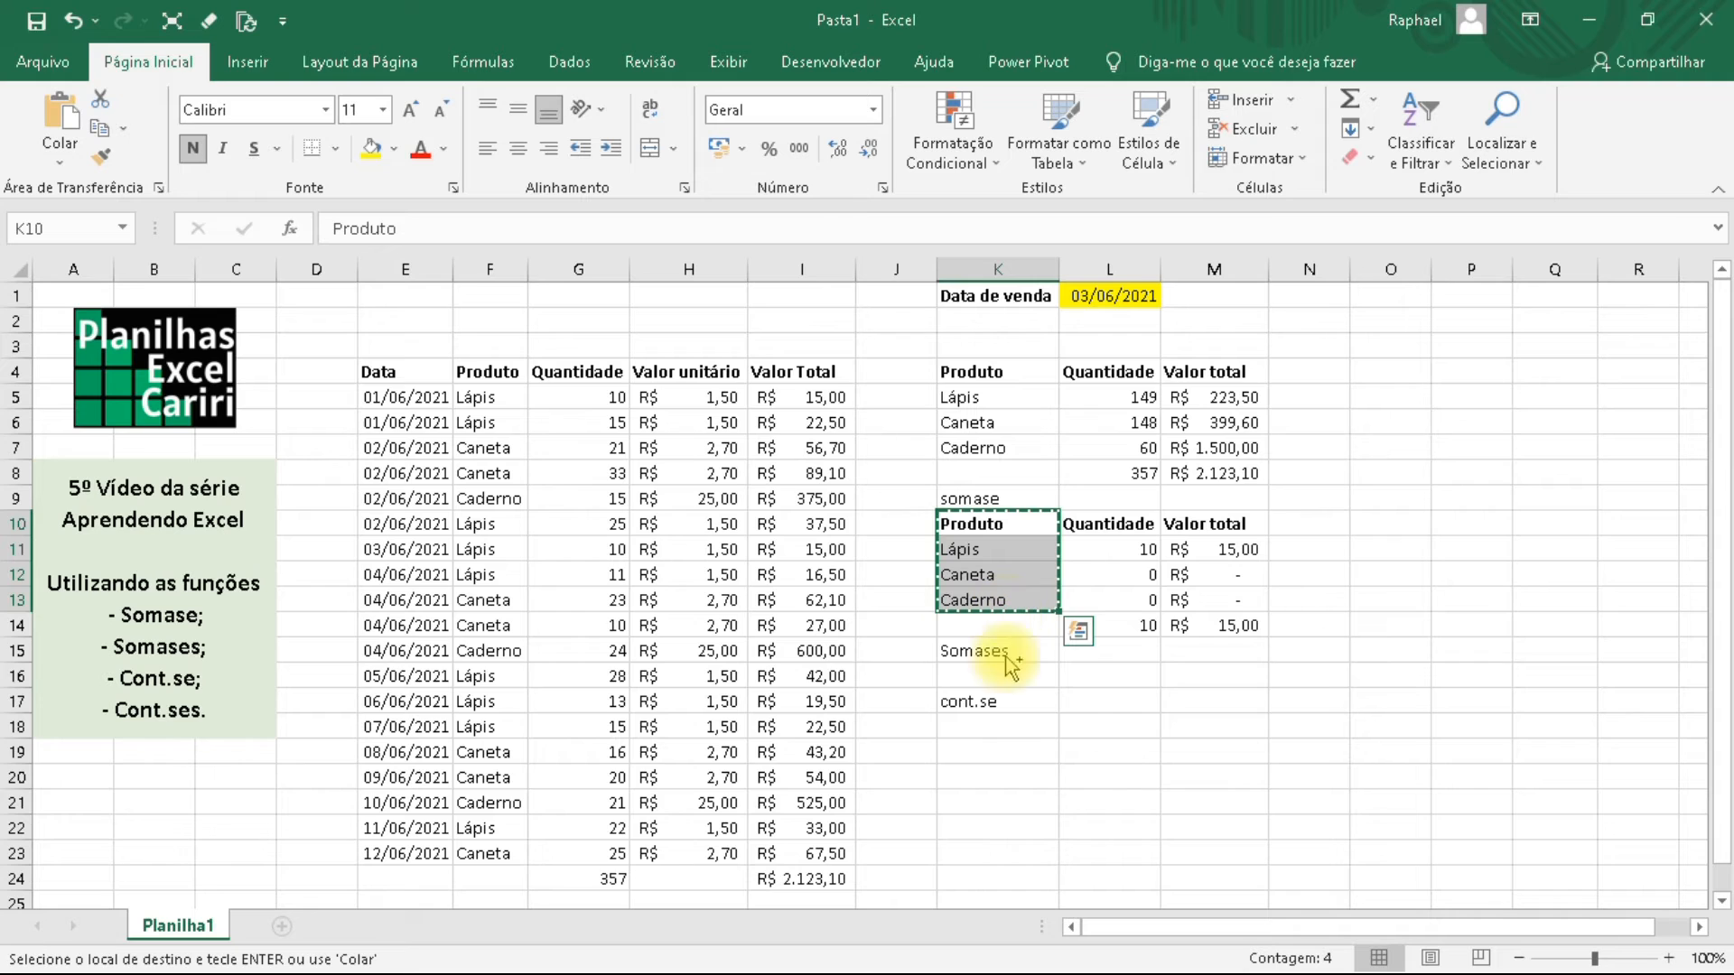
{"action": "key", "text": "ctrl+q"}
{"action": "left_click", "coordinate": [1410, 628]}
{"action": "left_click_drag", "start_coordinate": [994, 525], "coordinate": [1020, 603]}
{"action": "key", "text": "ctrl+c"}
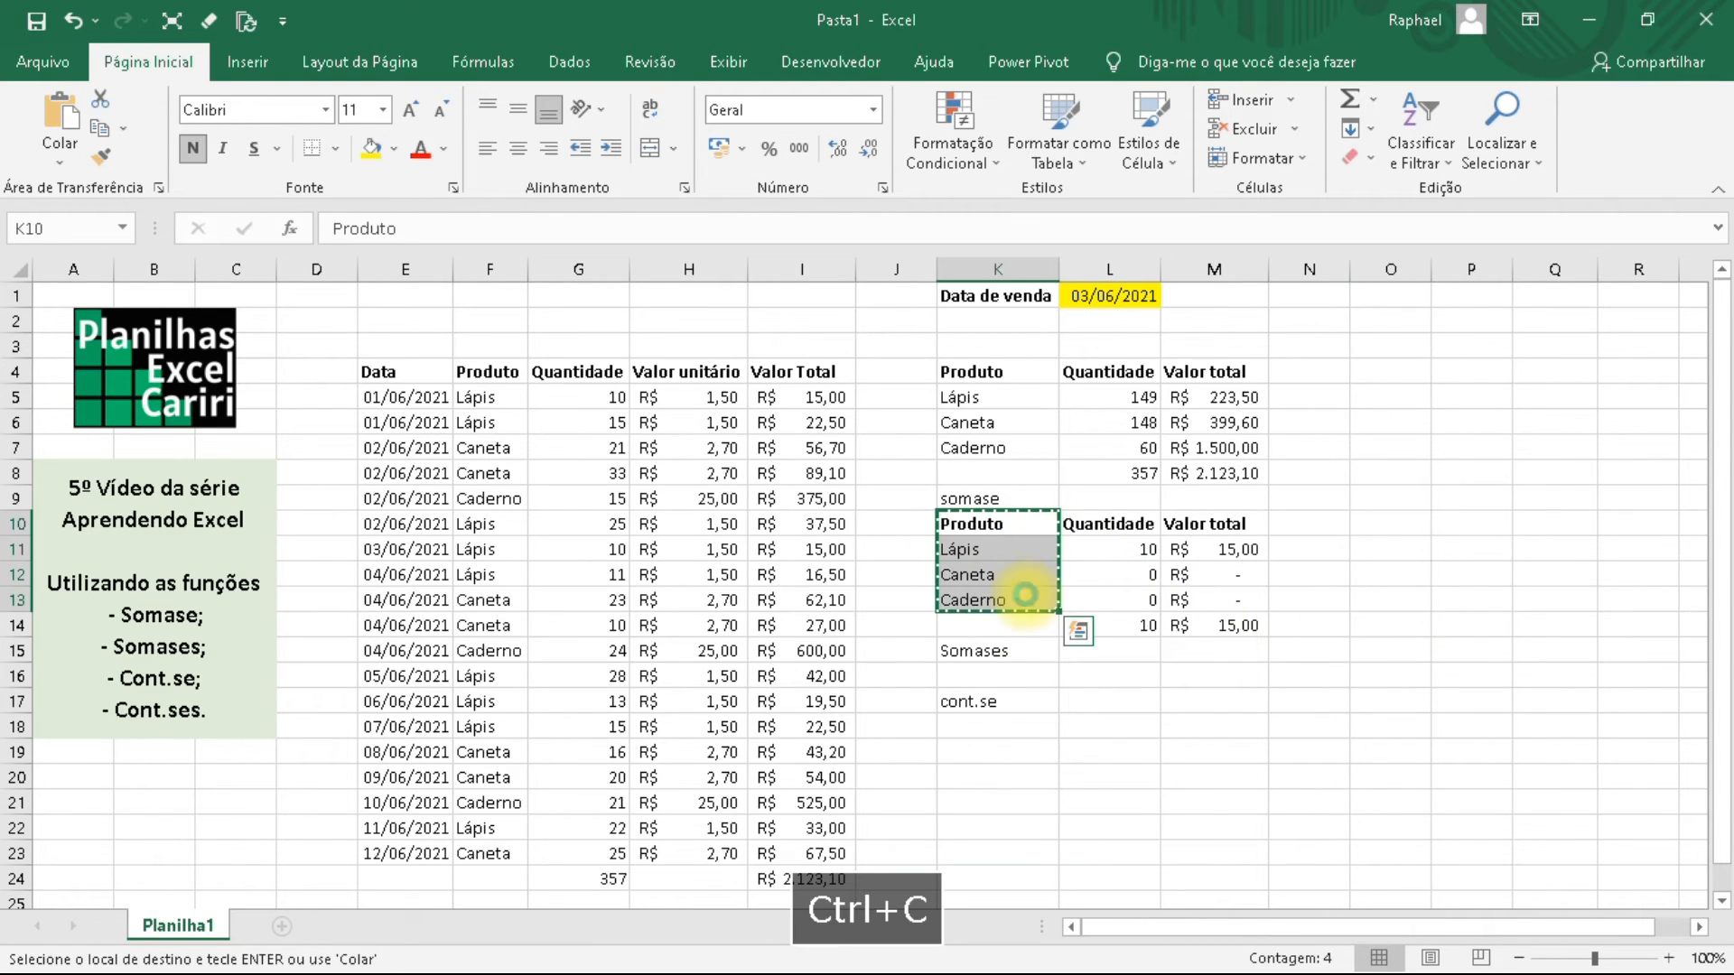
{"action": "left_click", "coordinate": [993, 750]}
{"action": "key", "text": "ctrl+v"}
Copy the Quantidade header from L10 to L19 in the third summary table.
{"action": "left_click", "coordinate": [1105, 750]}
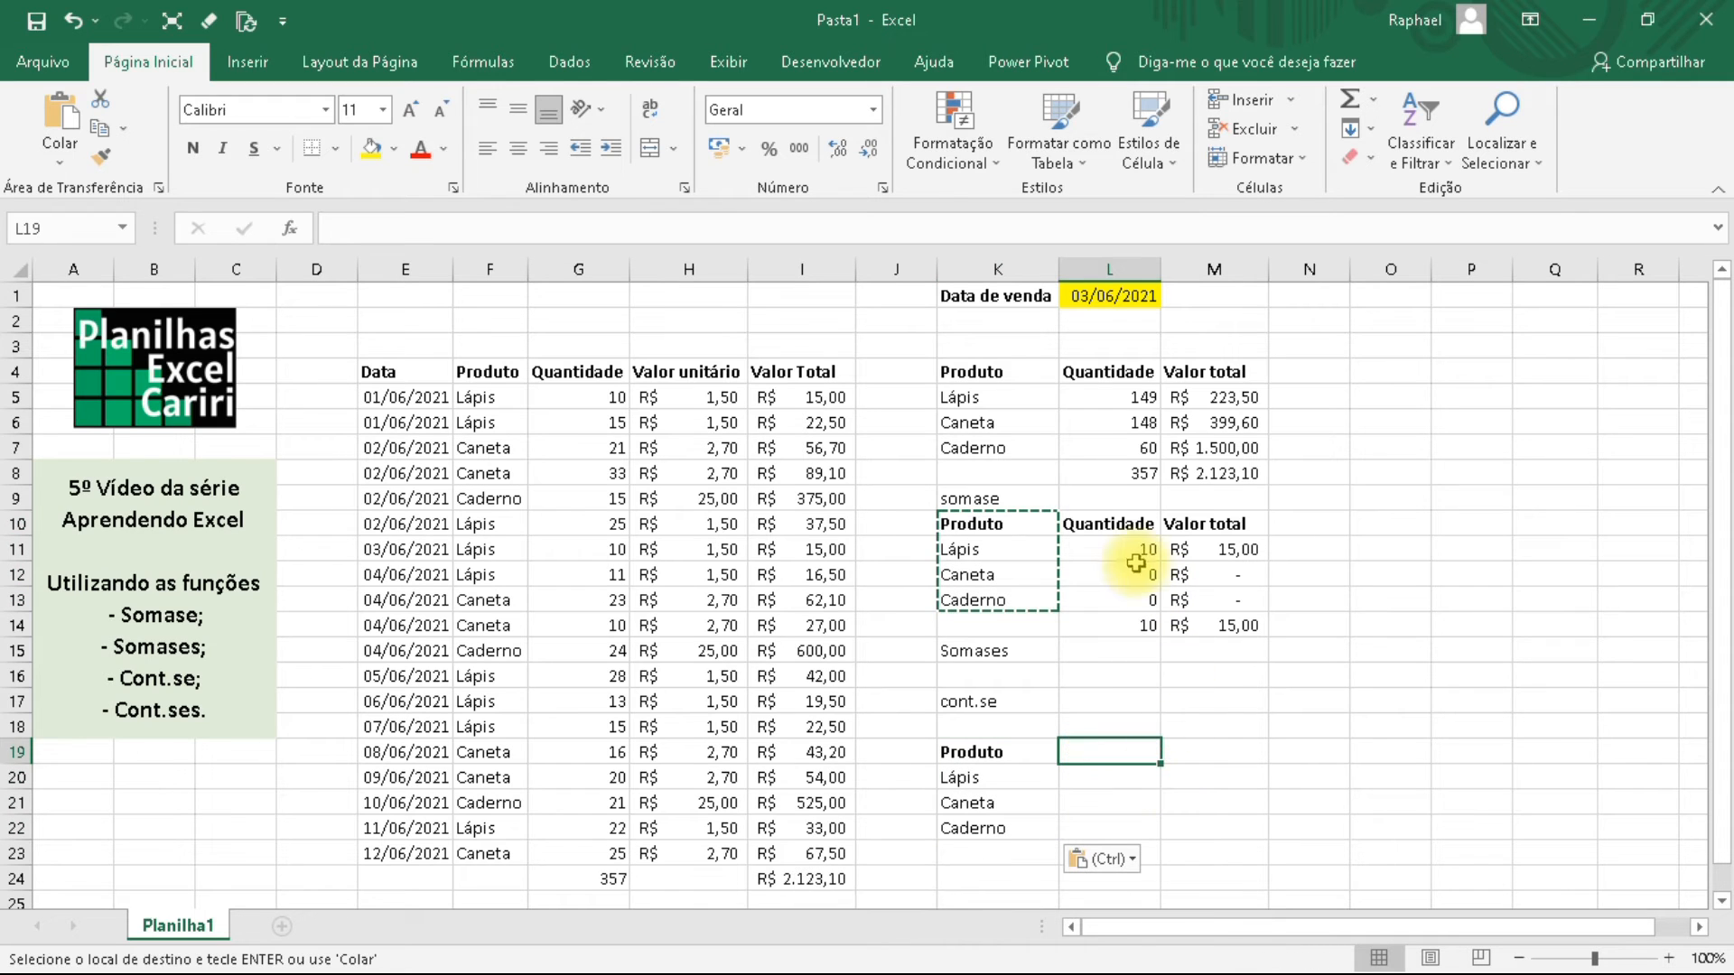
{"action": "left_click", "coordinate": [1106, 525]}
{"action": "key", "text": "ctrl+c"}
{"action": "left_click", "coordinate": [1080, 757]}
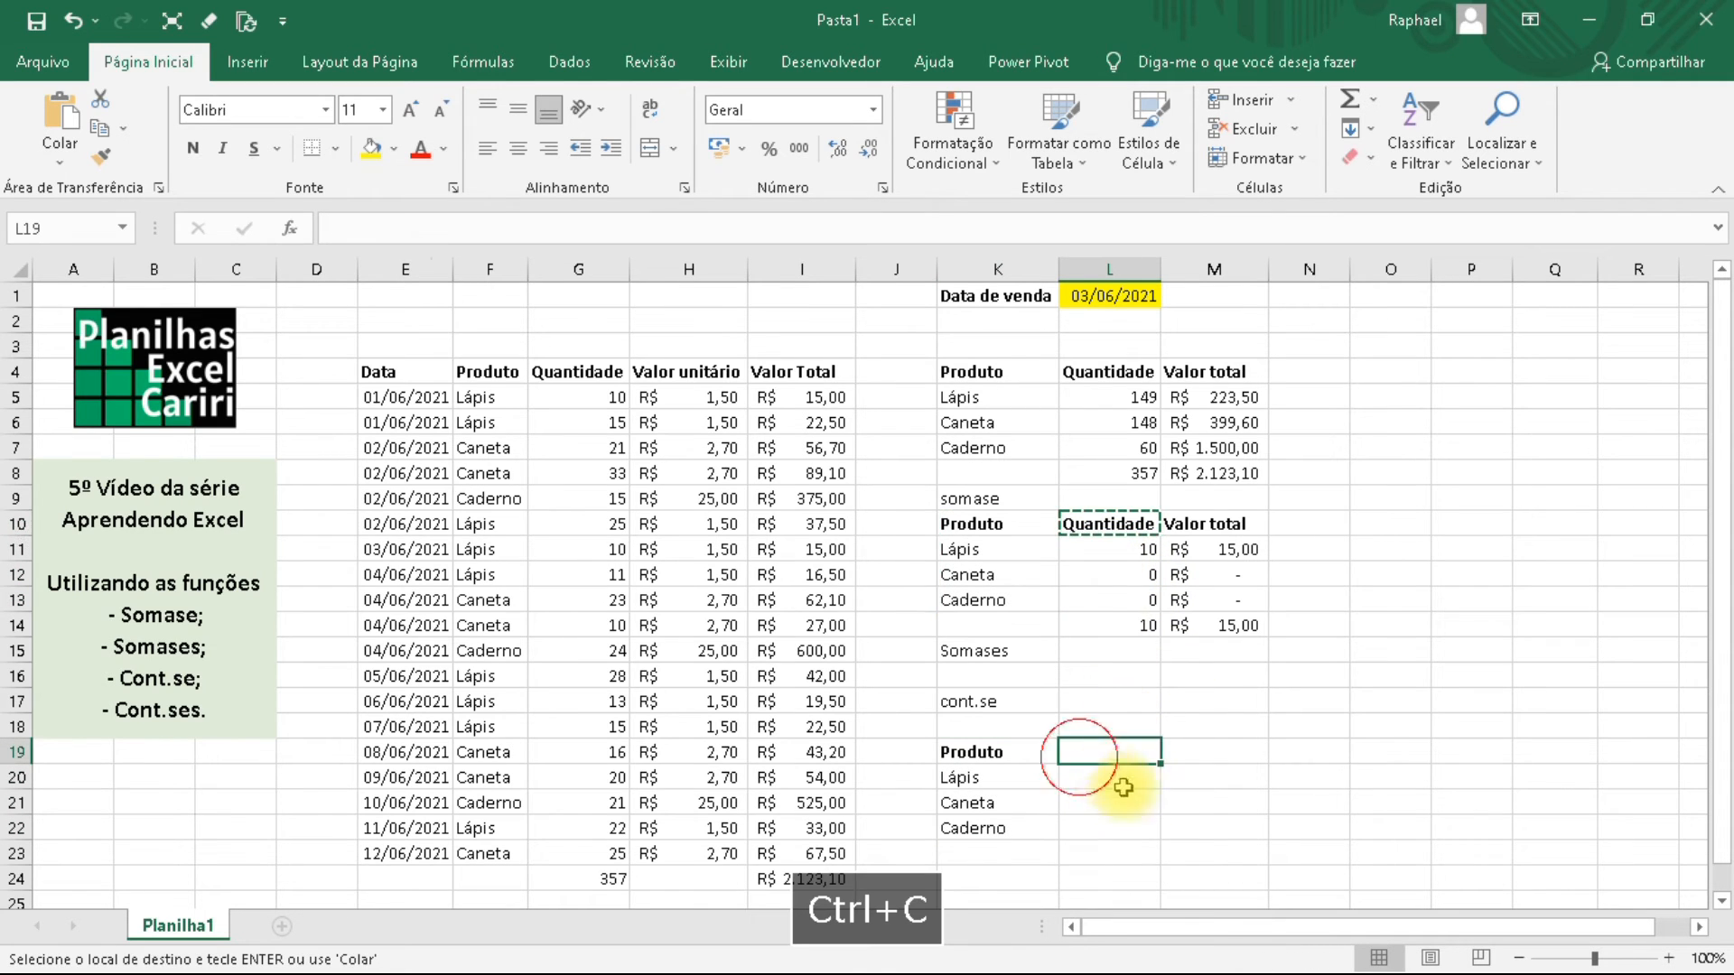
{"action": "key", "text": "ctrl+v"}
{"action": "left_click", "coordinate": [1312, 720]}
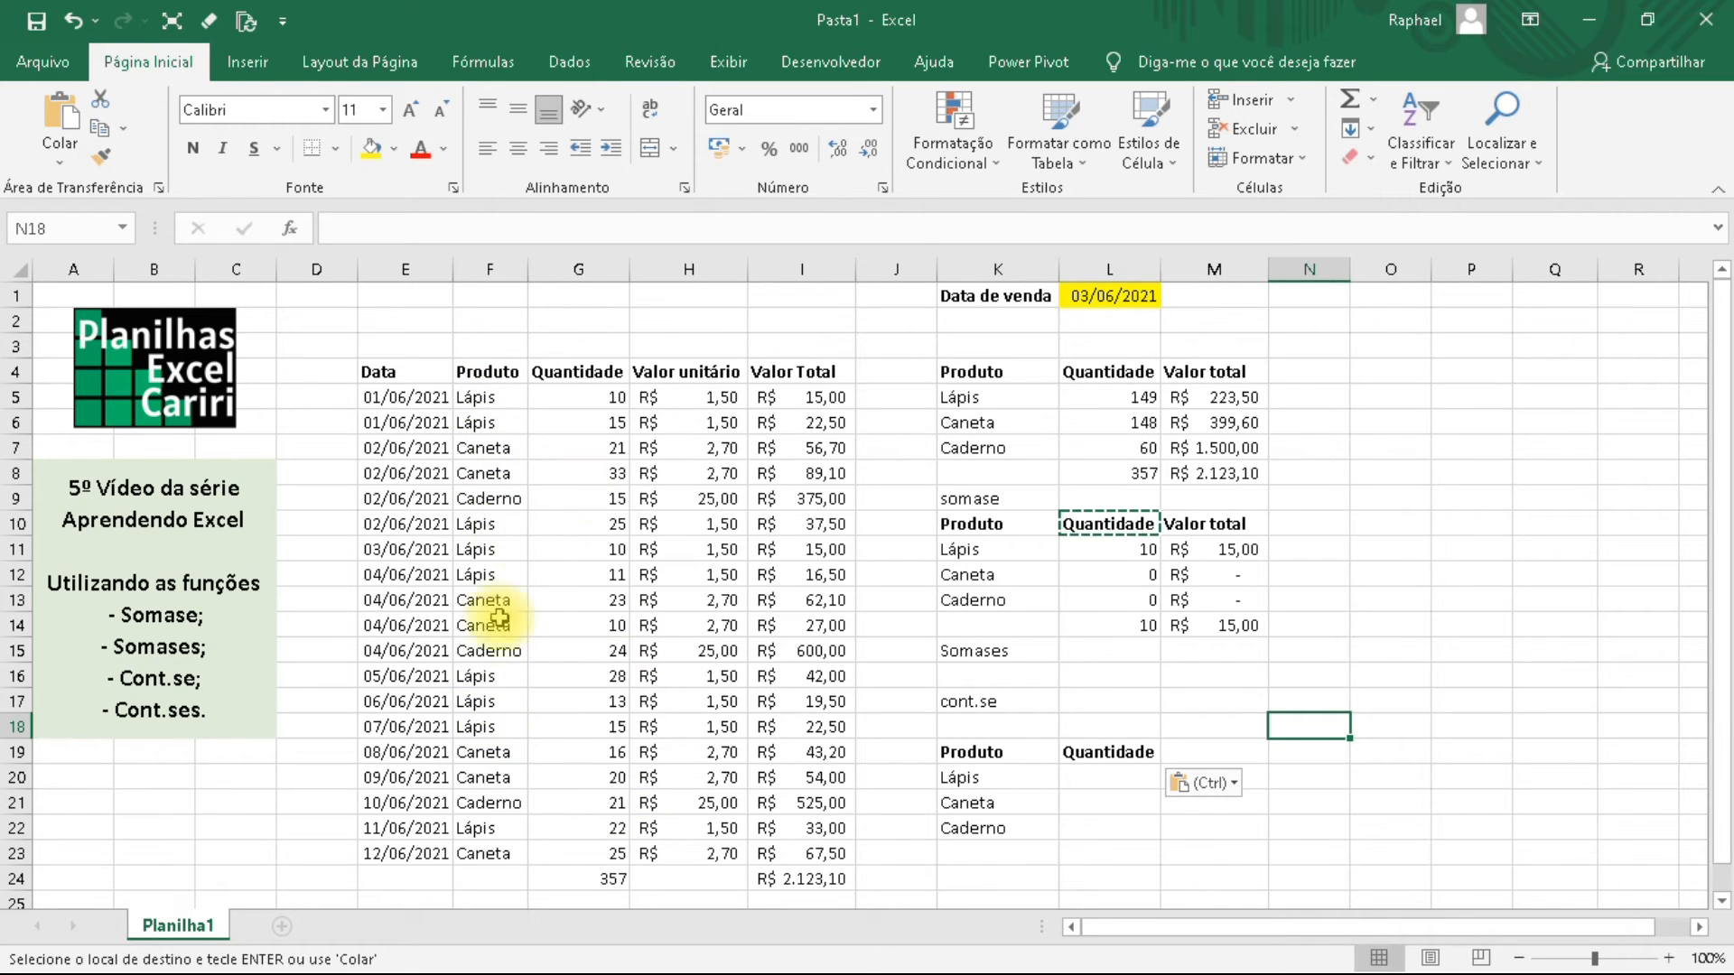
Count the Lápis entries in column F by entering =CONT.SE(F:F;K20) in L20.
{"action": "left_click_drag", "start_coordinate": [491, 397], "coordinate": [488, 854]}
{"action": "left_click", "coordinate": [1002, 782]}
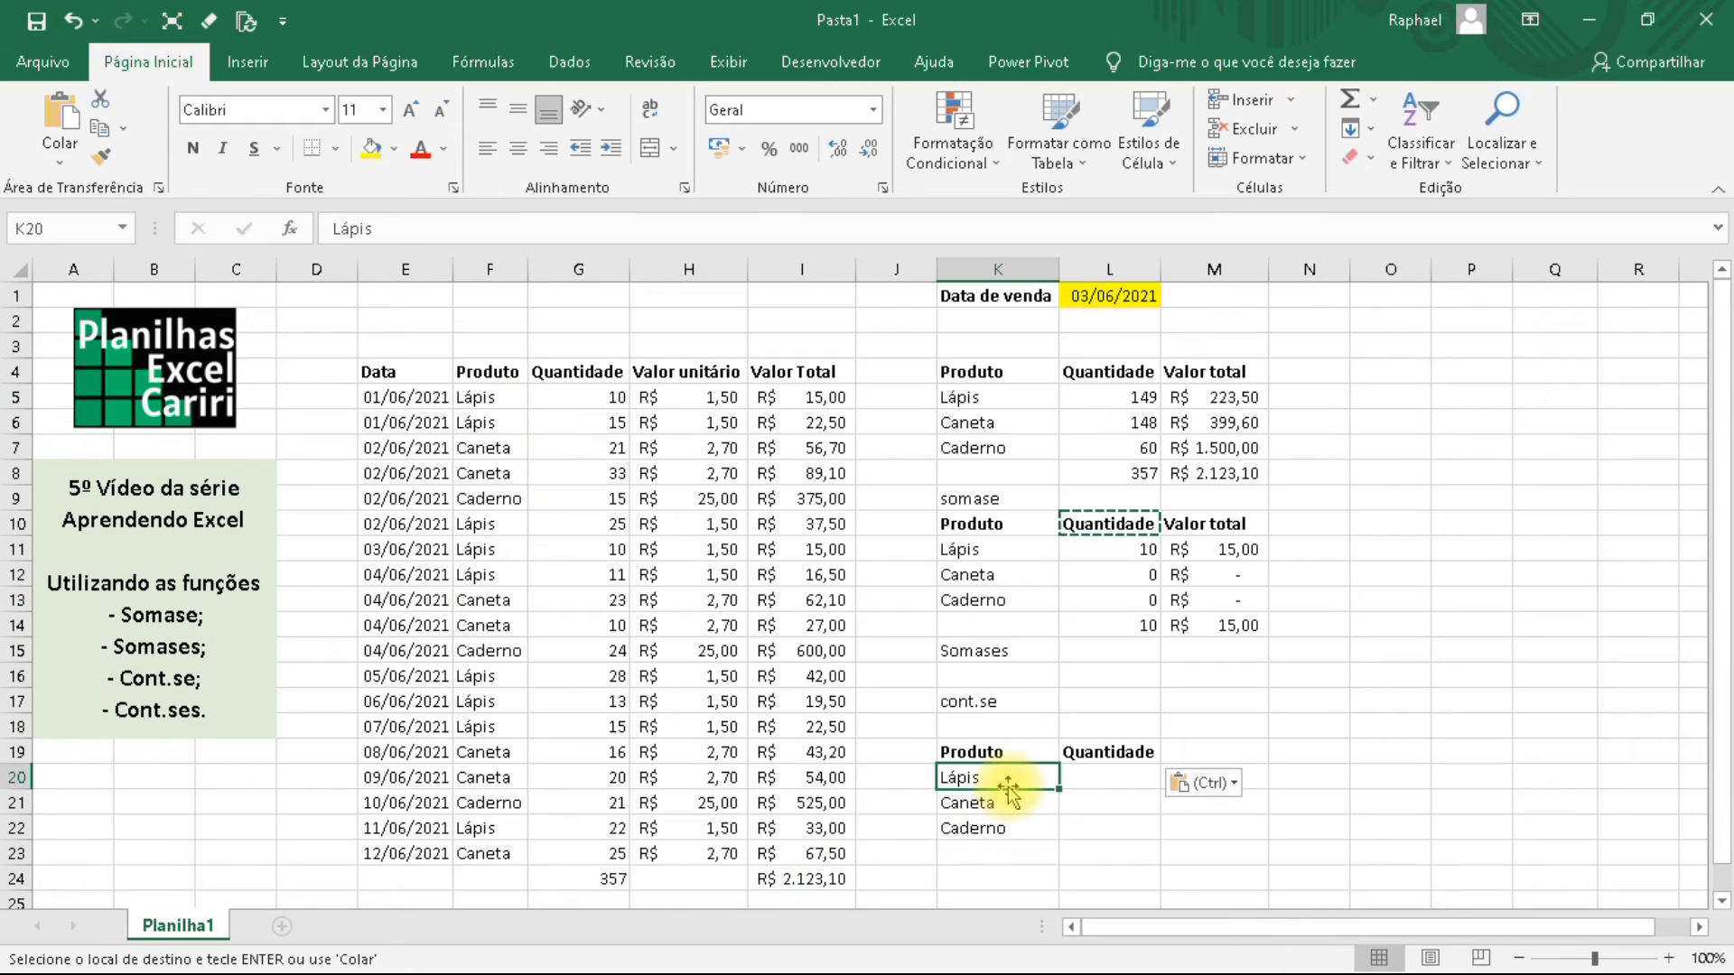
{"action": "left_click_drag", "start_coordinate": [487, 373], "coordinate": [491, 854]}
{"action": "left_click", "coordinate": [1010, 783]}
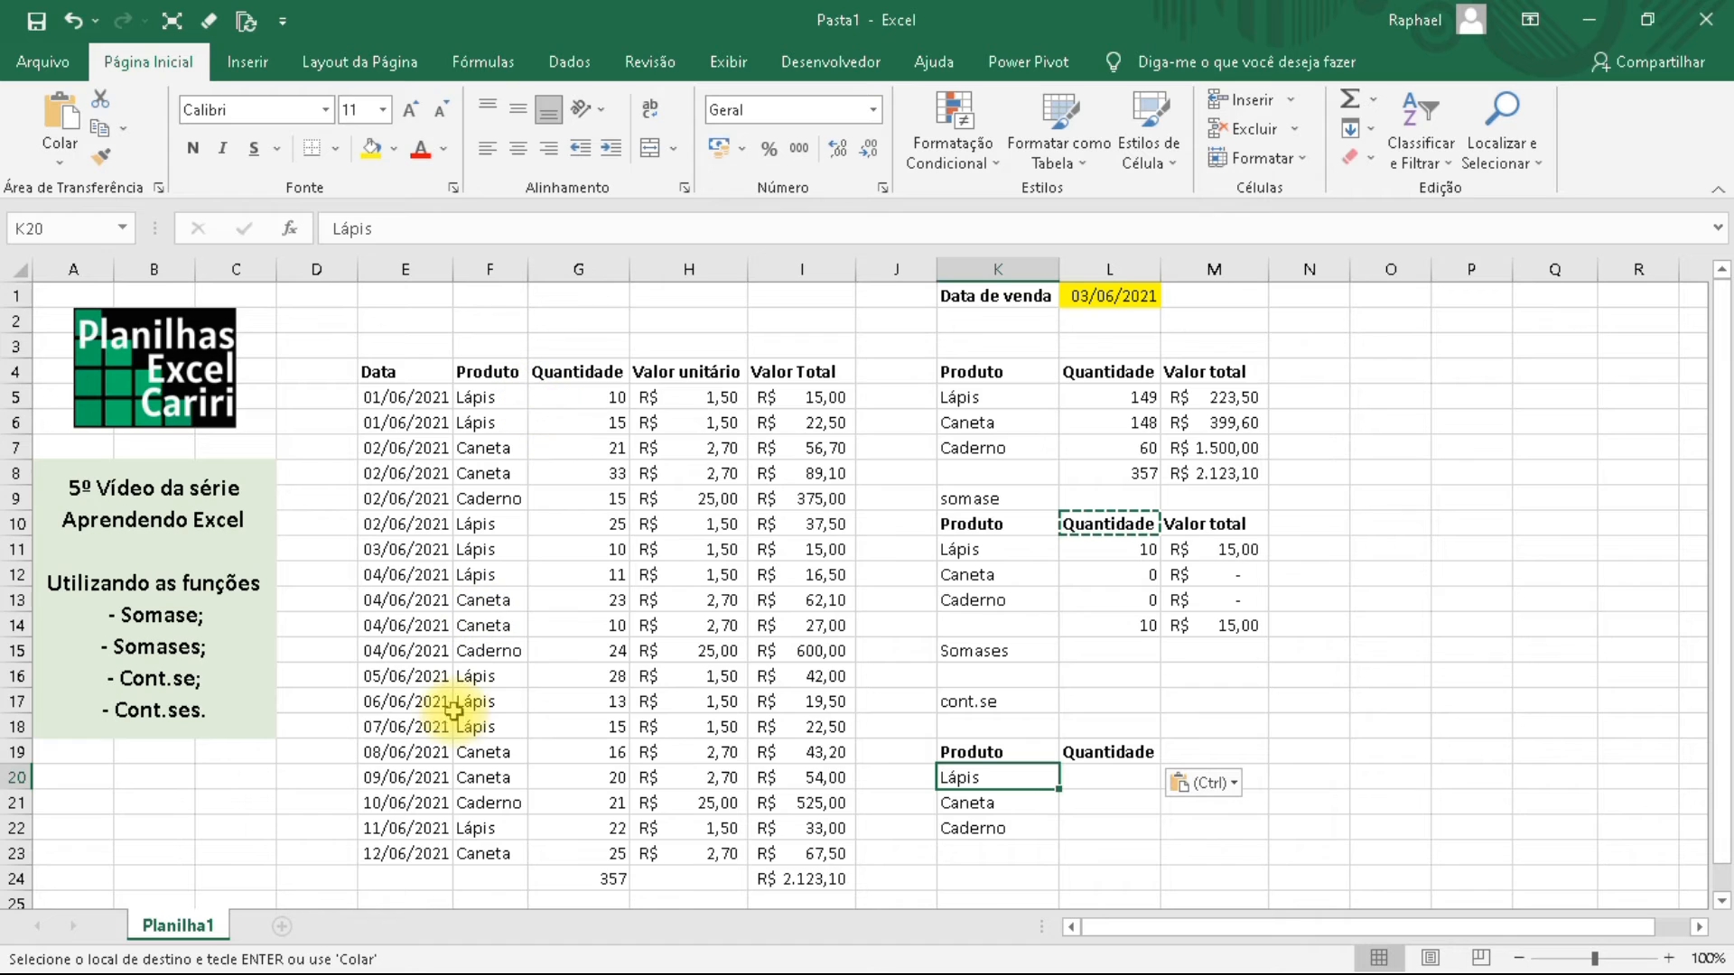
{"action": "left_click", "coordinate": [1103, 782]}
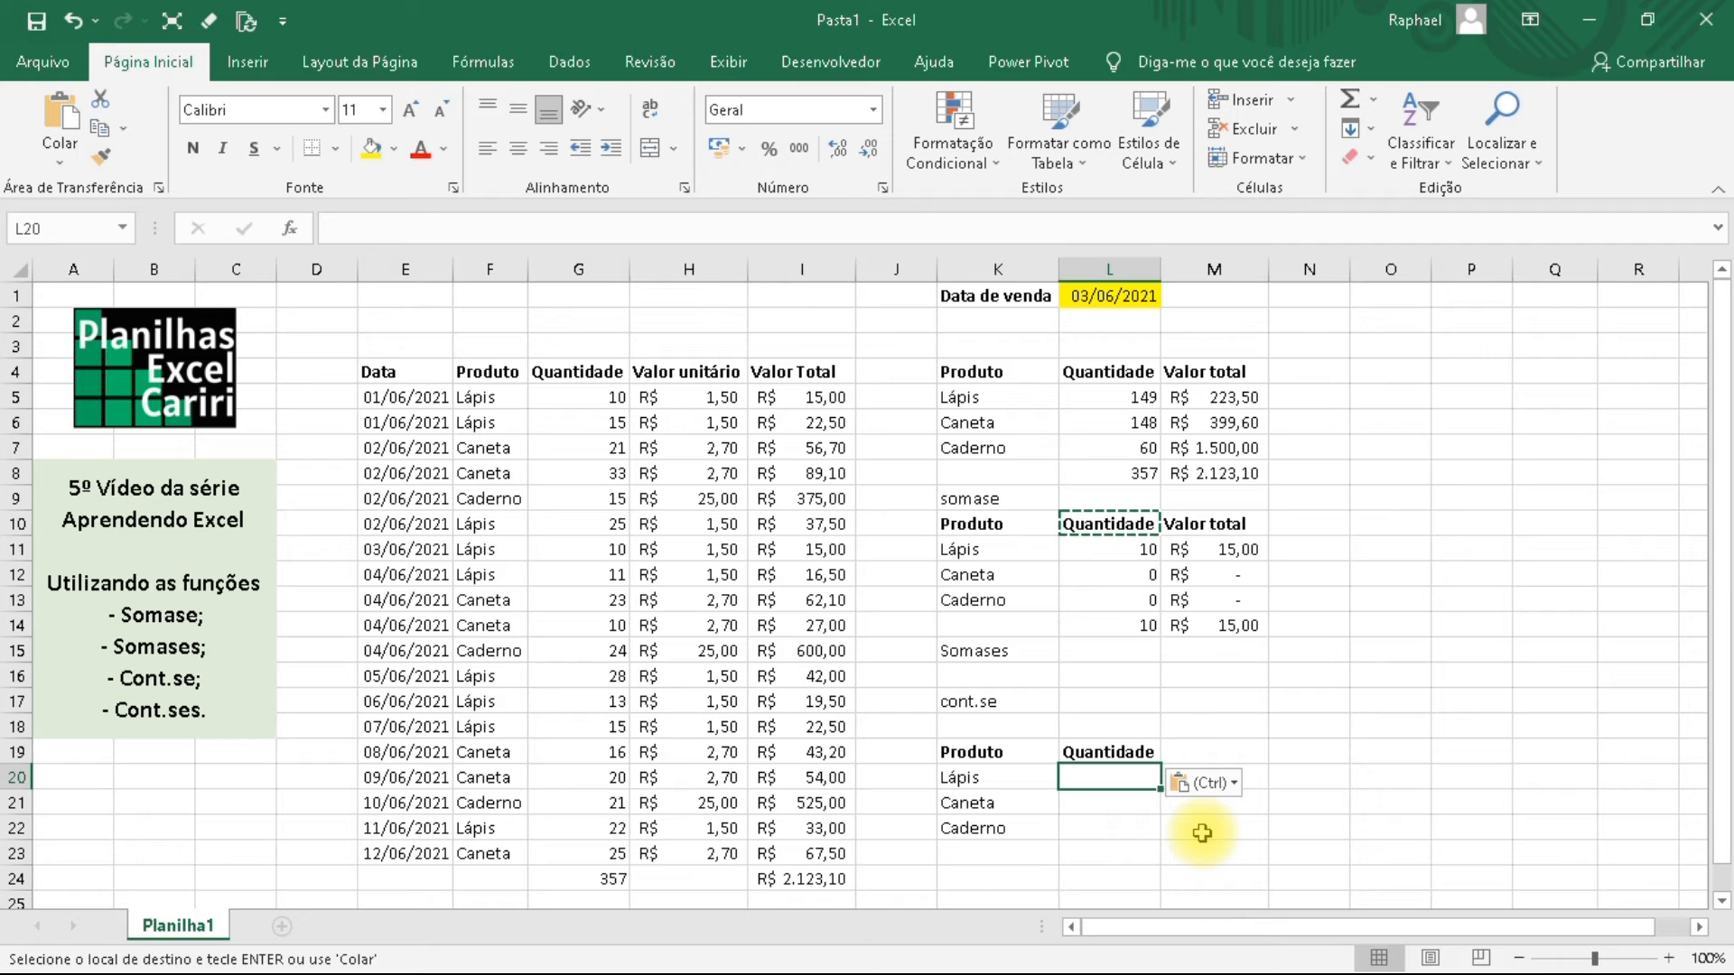
{"action": "type", "text": "="}
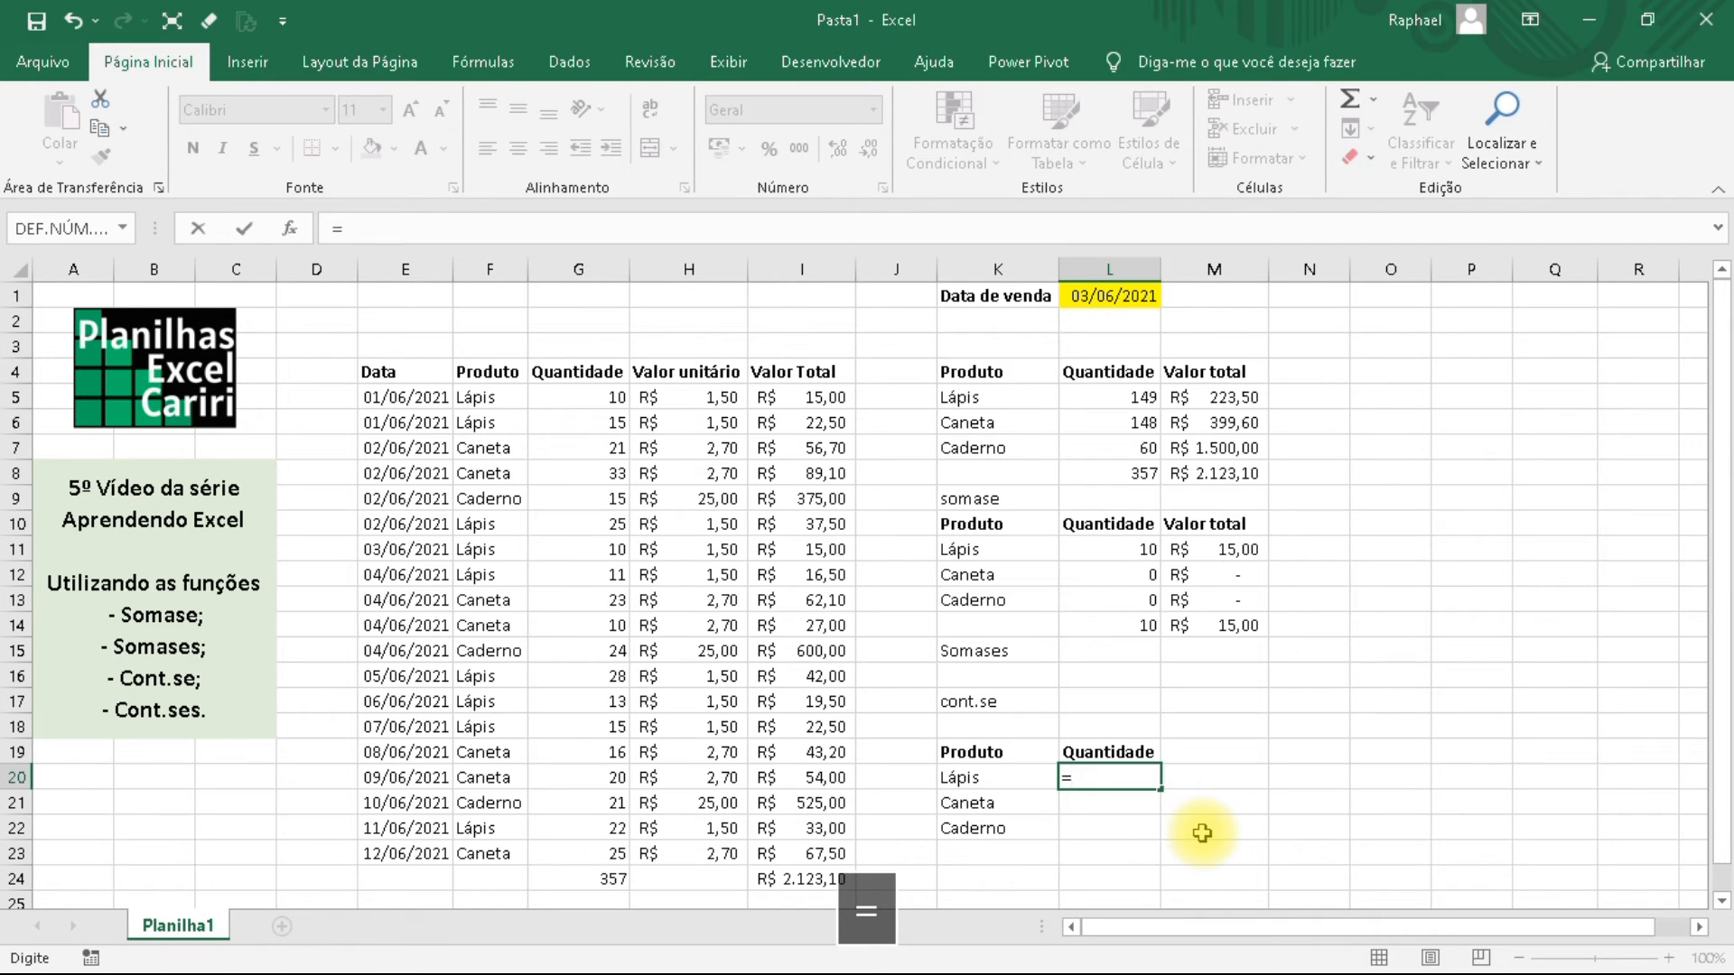
{"action": "type", "text": "cont.se"}
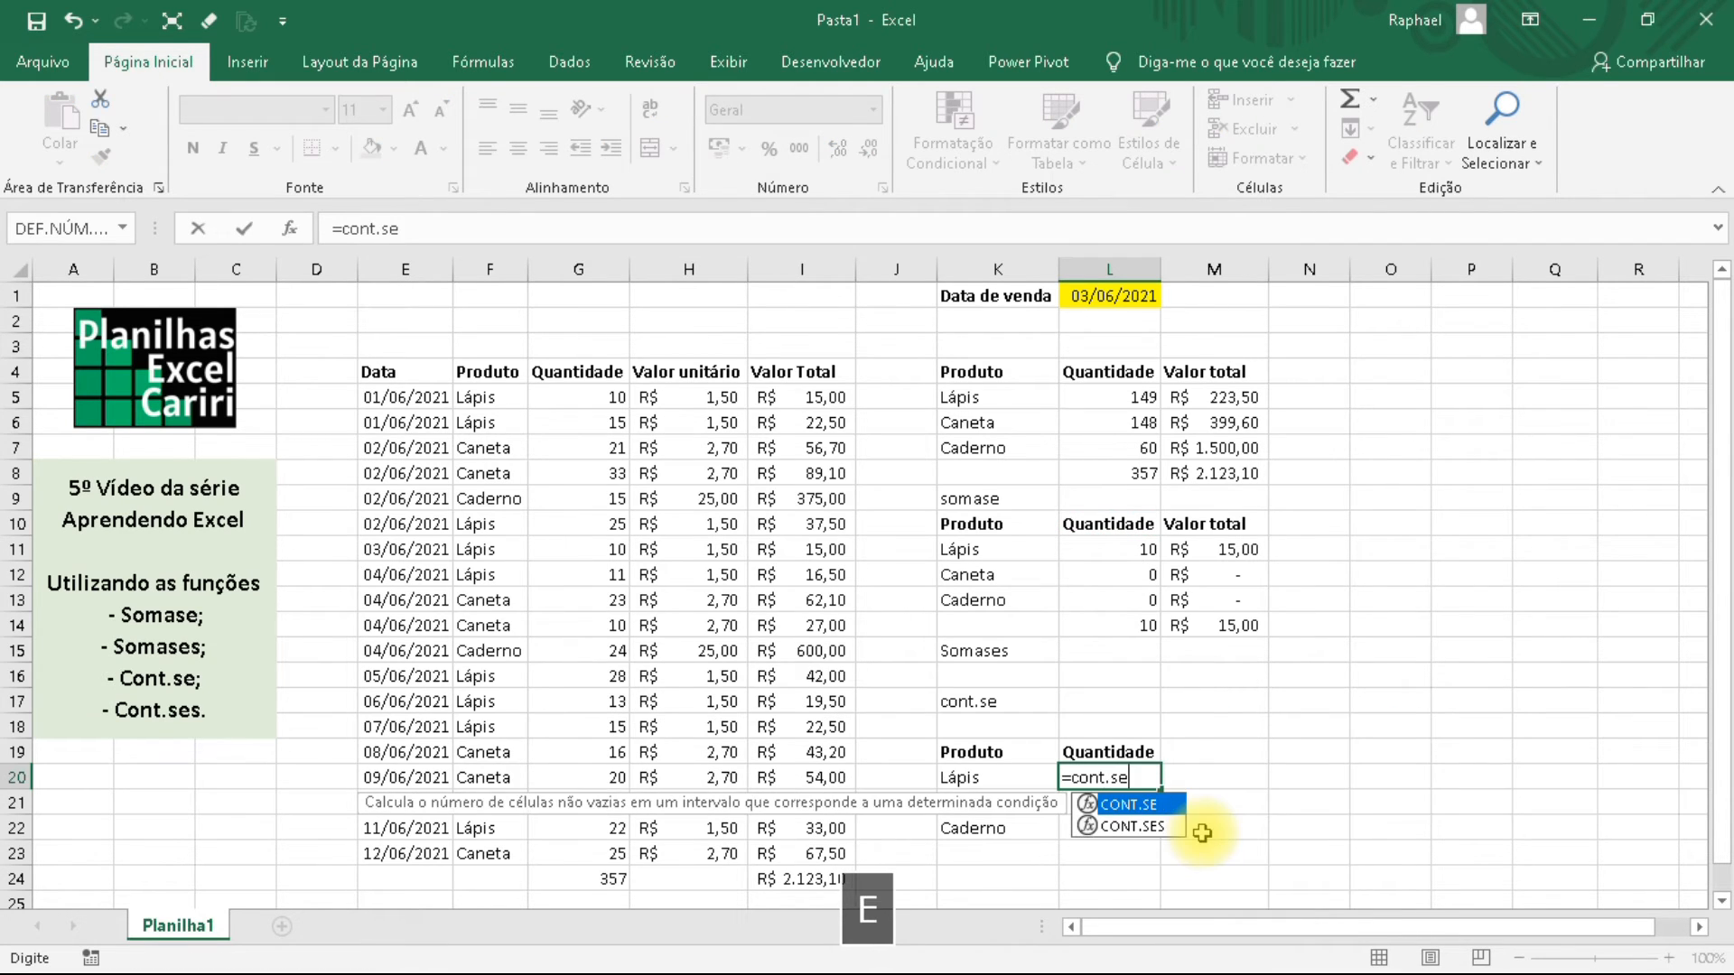
{"action": "type", "text": "("}
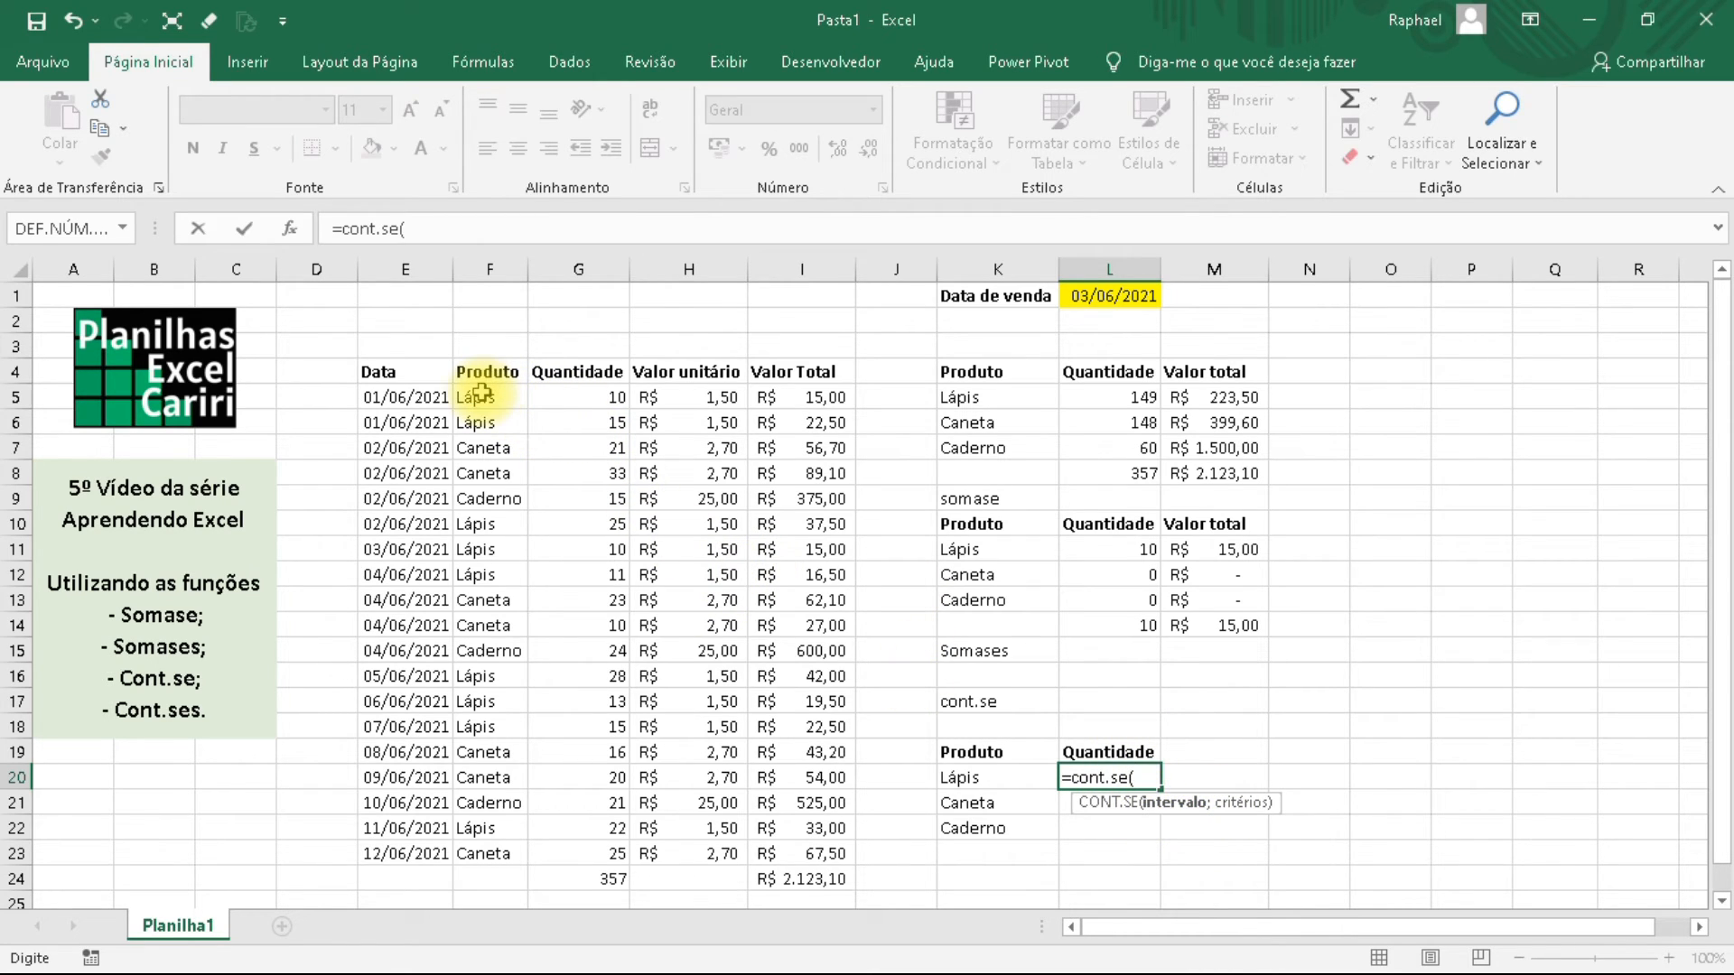
{"action": "left_click", "coordinate": [507, 268]}
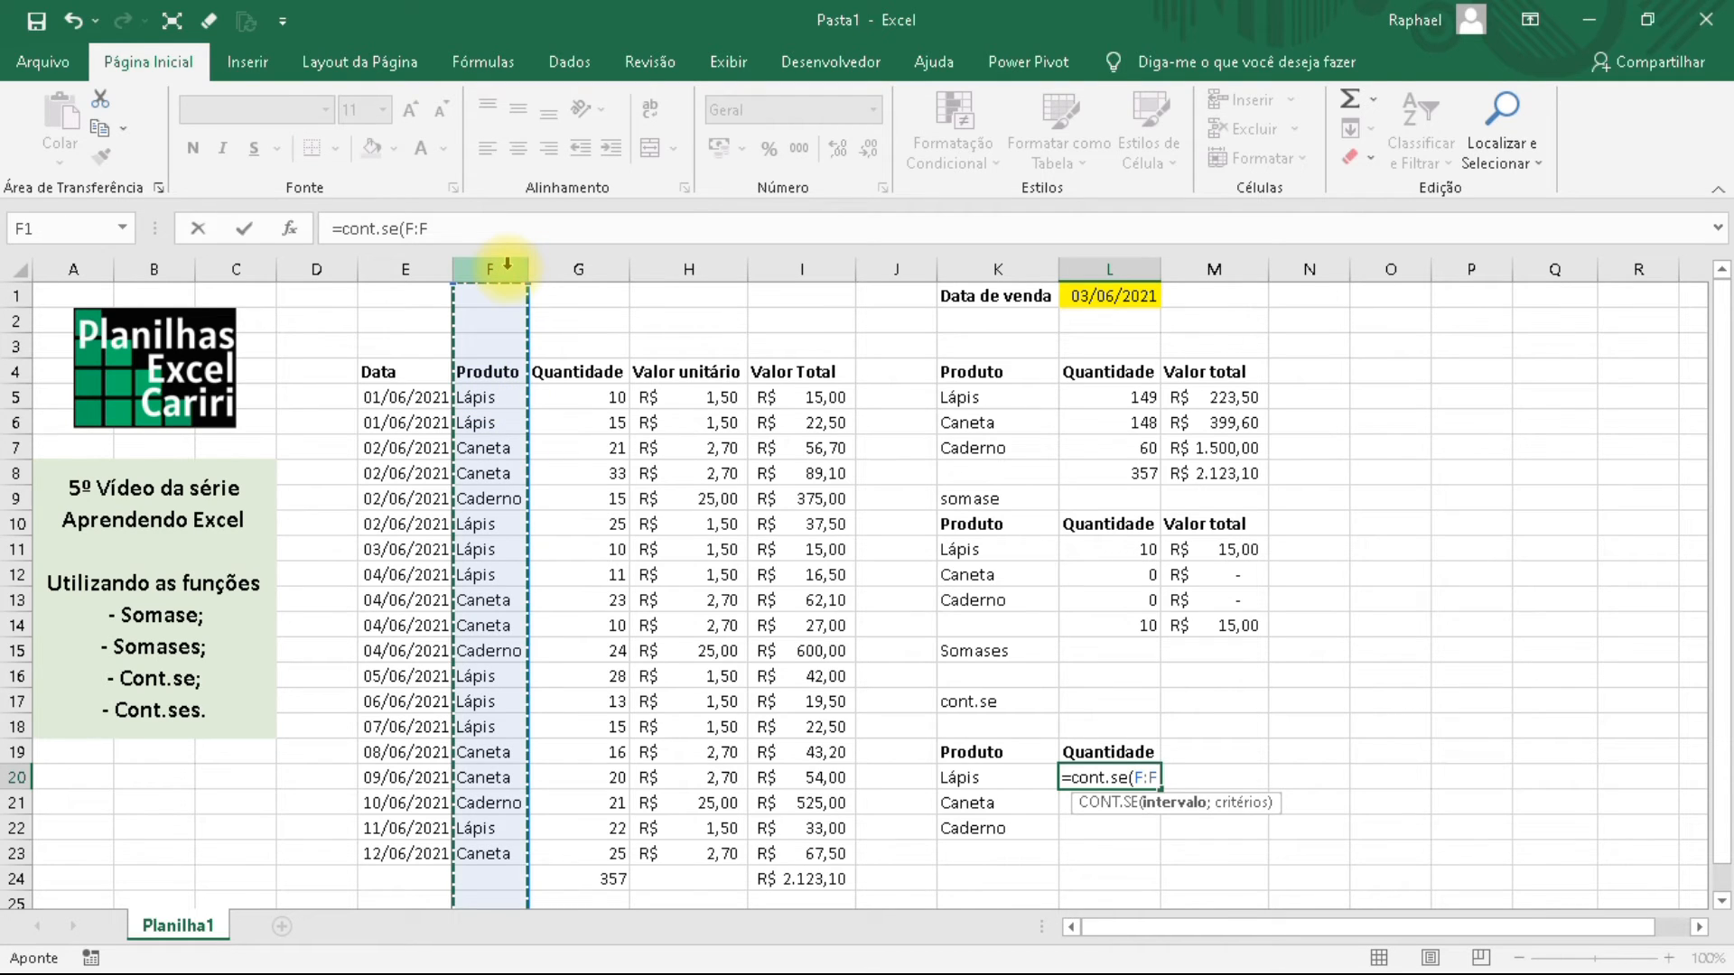
{"action": "type", "text": ";"}
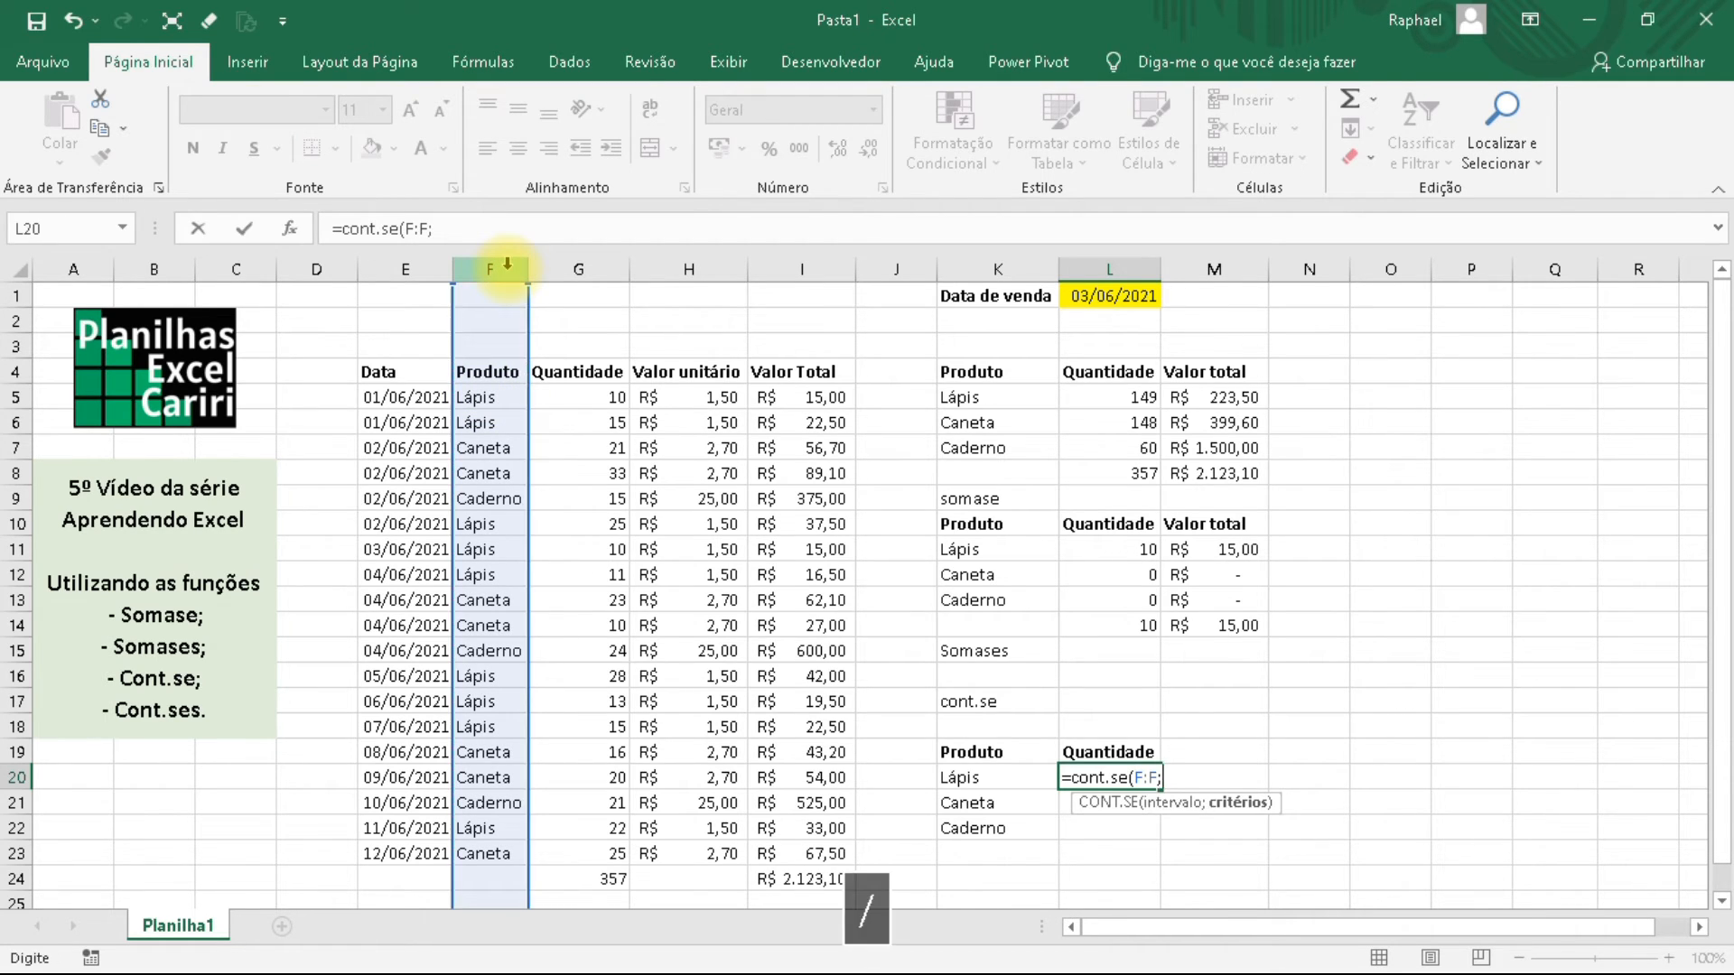
{"action": "left_click", "coordinate": [988, 778]}
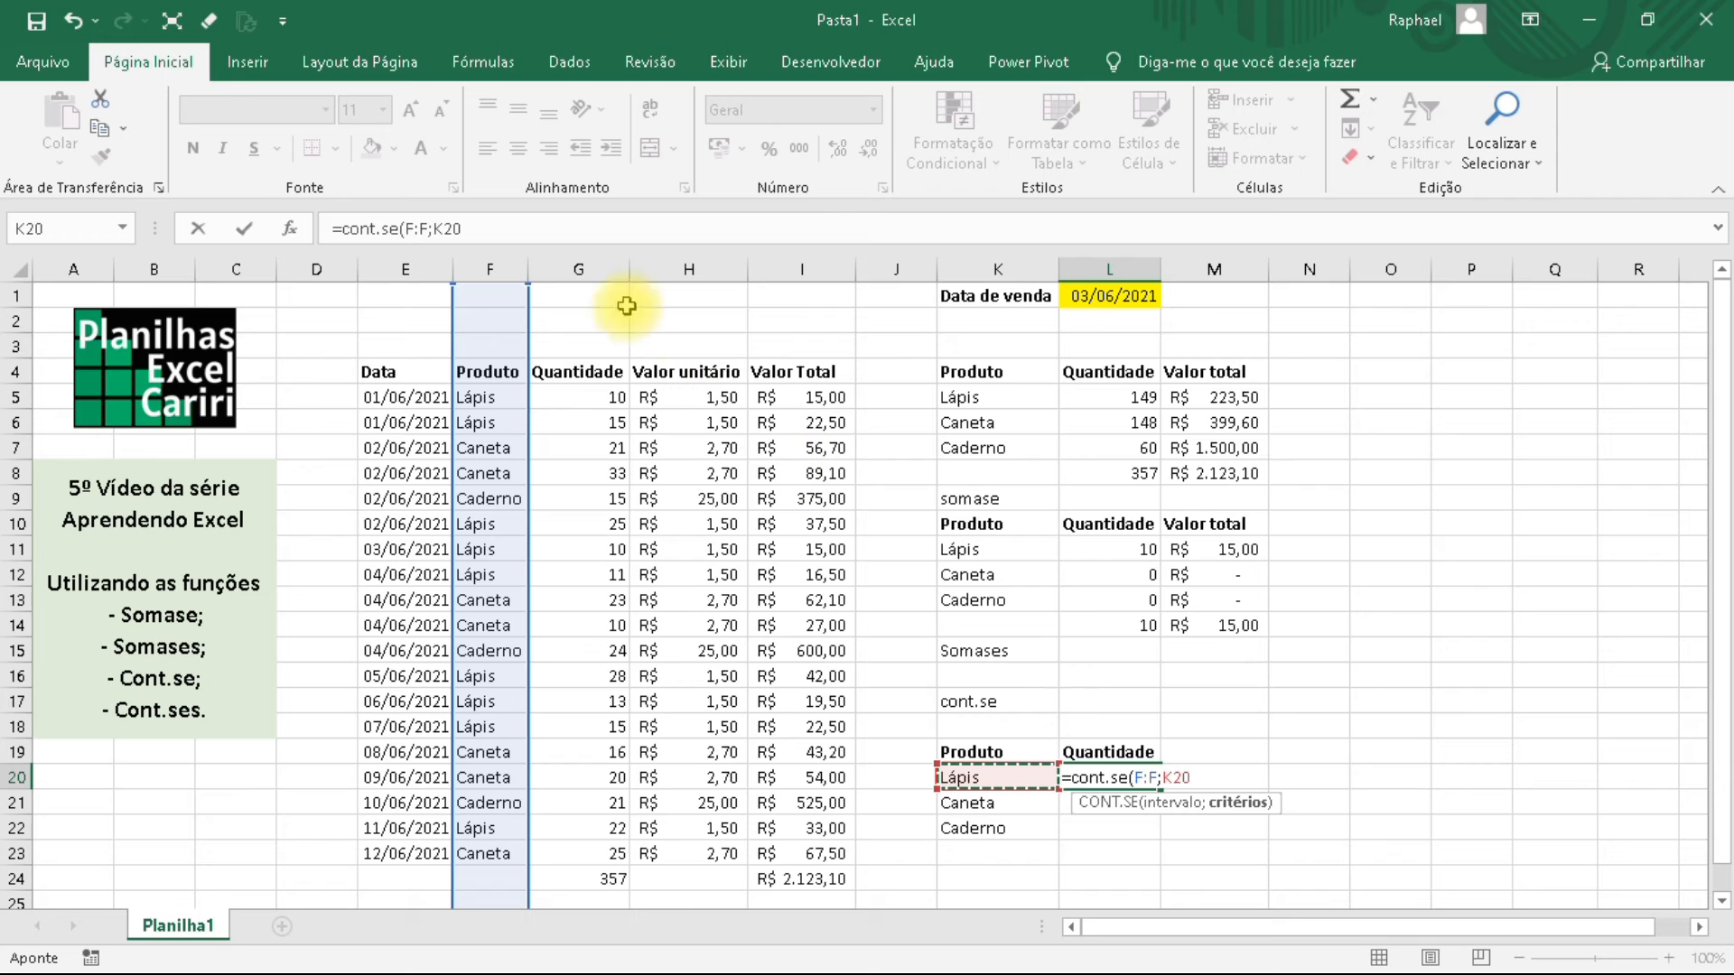
{"action": "left_click", "coordinate": [489, 230]}
{"action": "type", "text": ")"}
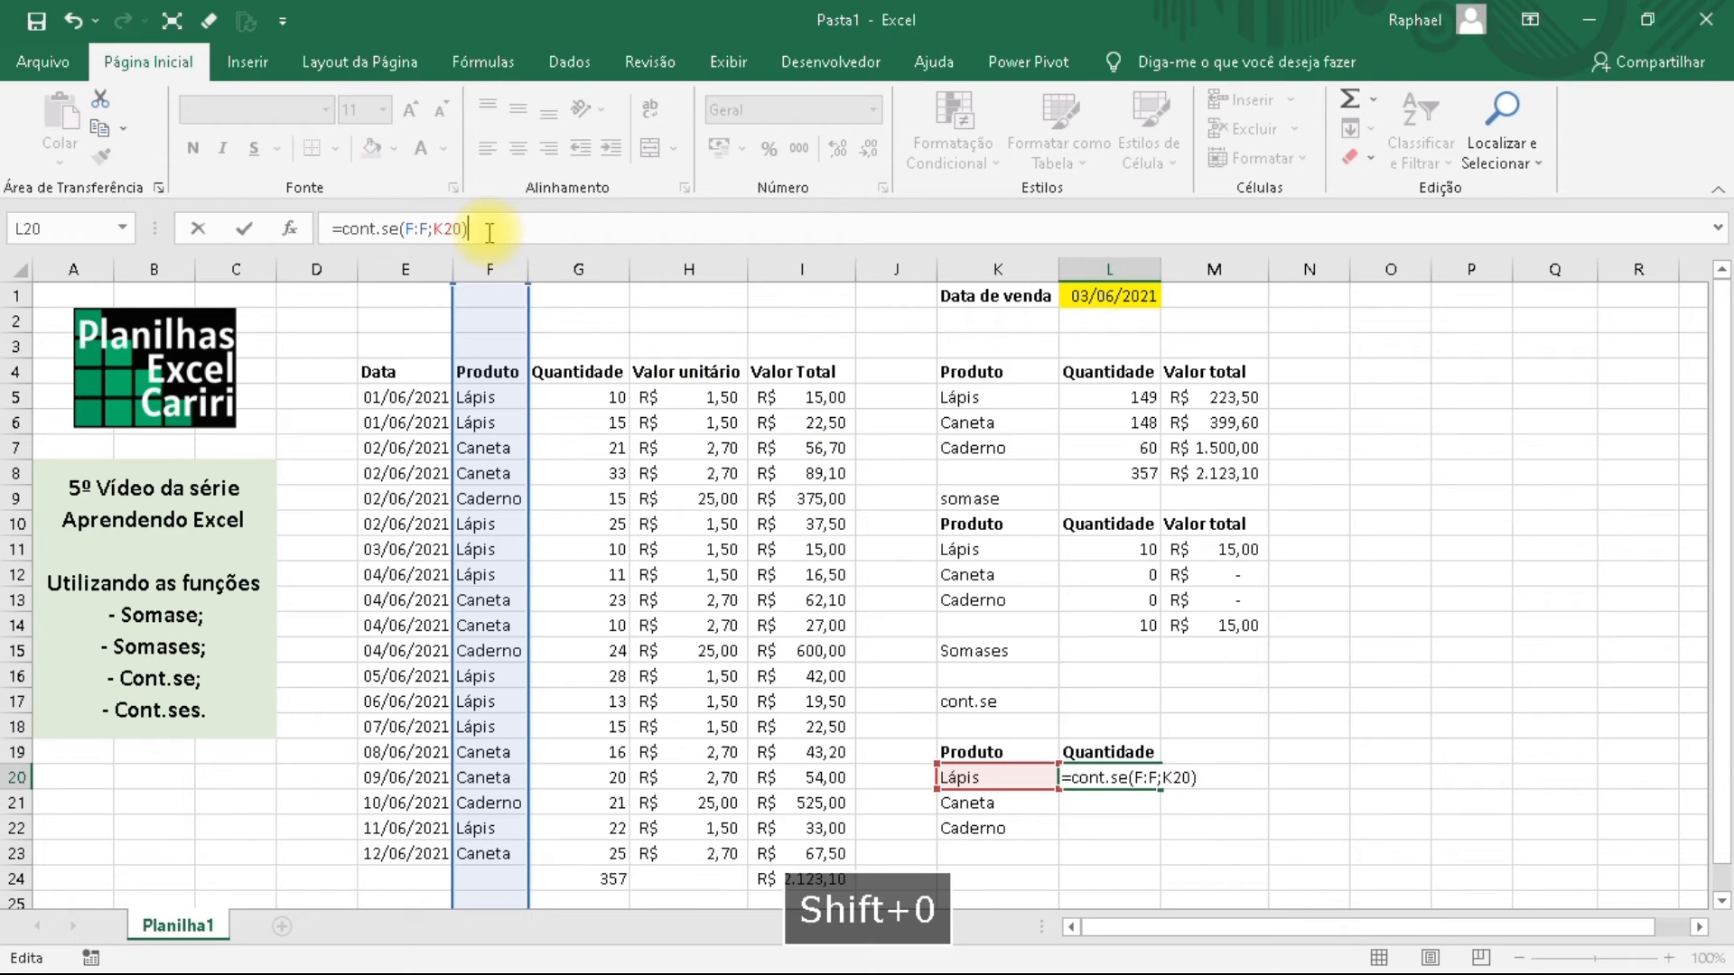
{"action": "key", "text": "Return"}
Check the Lápis count in L20 against each Lápis entry in the sales table's Produto column.
{"action": "left_click", "coordinate": [1134, 783]}
{"action": "left_click", "coordinate": [1009, 782]}
{"action": "left_click", "coordinate": [1103, 782]}
{"action": "left_click", "coordinate": [1026, 782]}
{"action": "left_click", "coordinate": [1111, 774]}
{"action": "left_click", "coordinate": [1018, 776]}
{"action": "left_click", "coordinate": [1075, 774]}
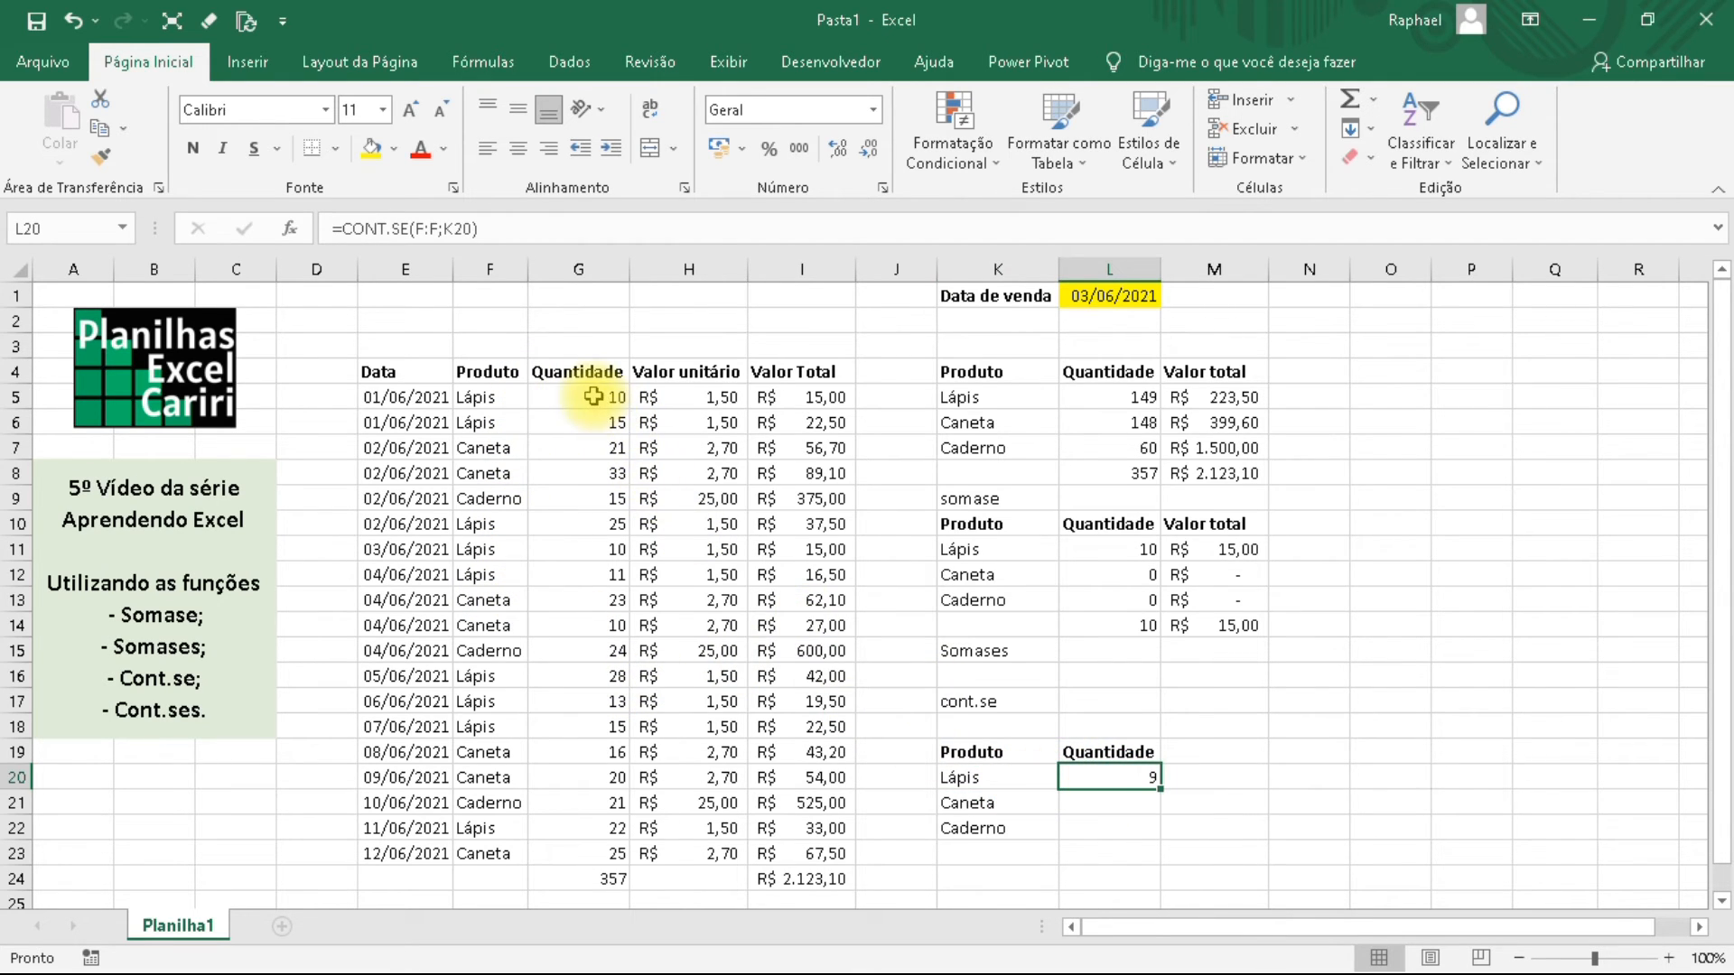
{"action": "left_click_drag", "start_coordinate": [487, 396], "coordinate": [503, 849]}
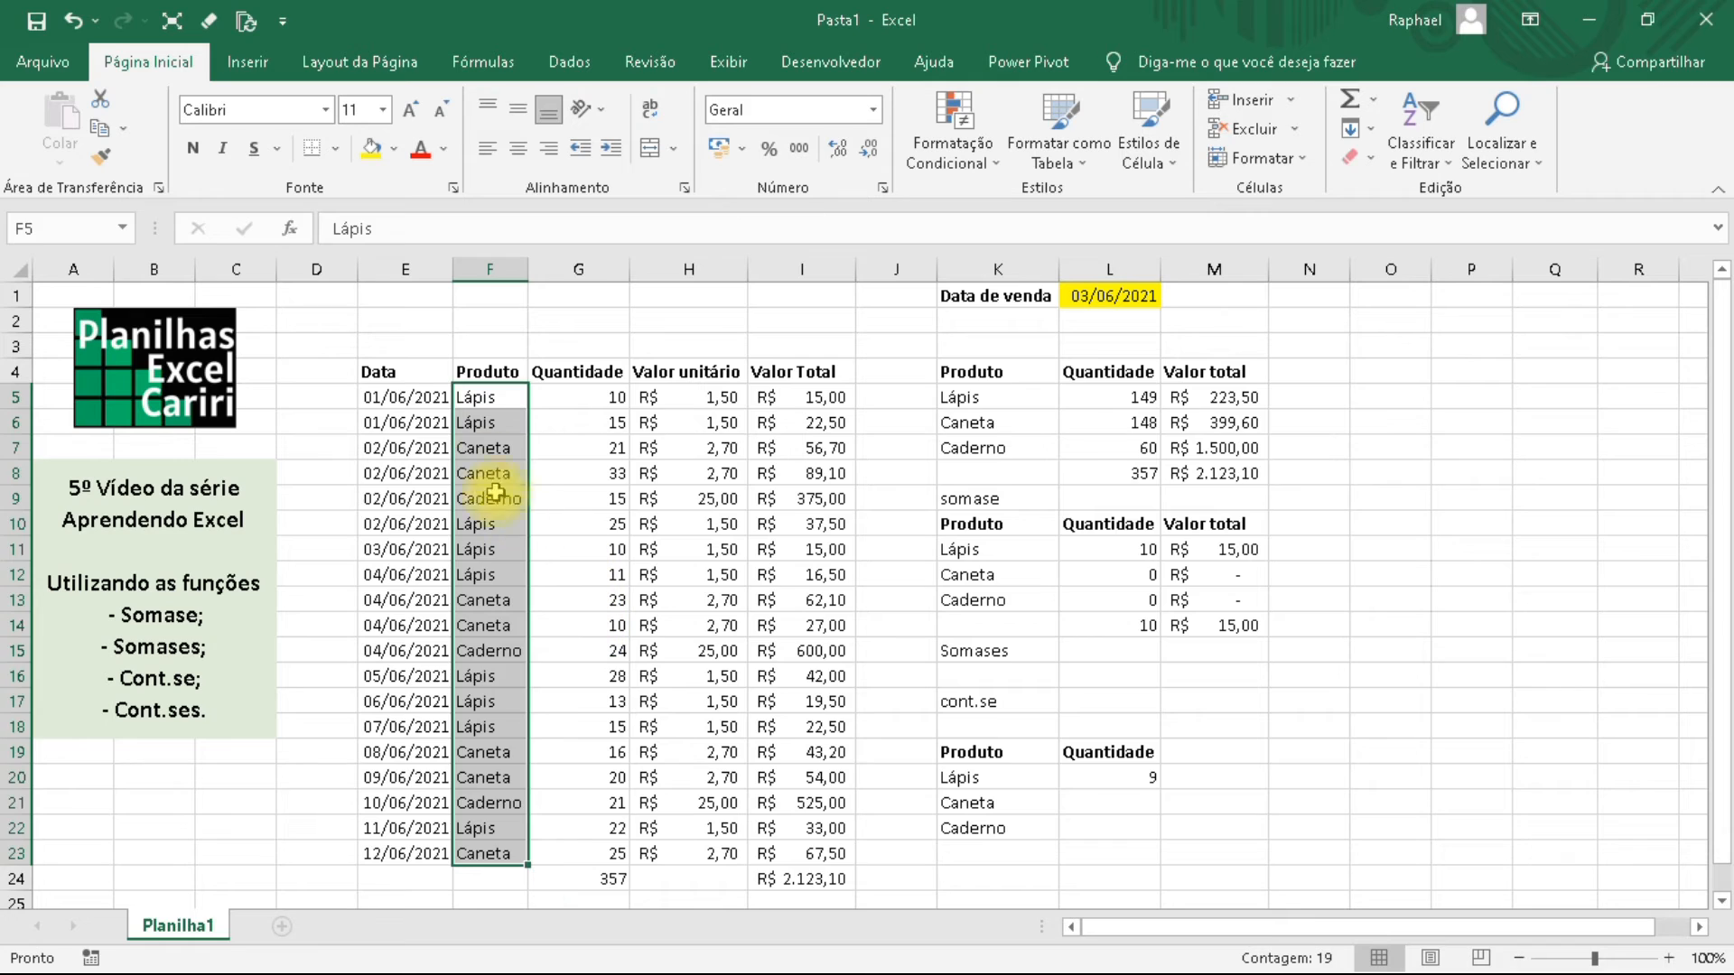
{"action": "left_click", "coordinate": [481, 448]}
{"action": "left_click", "coordinate": [490, 396]}
{"action": "left_click", "coordinate": [493, 421]}
{"action": "left_click", "coordinate": [492, 524]}
{"action": "left_click", "coordinate": [492, 549]}
{"action": "left_click", "coordinate": [497, 574]}
{"action": "left_click", "coordinate": [499, 678]}
{"action": "left_click", "coordinate": [501, 702]}
{"action": "left_click", "coordinate": [502, 725]}
{"action": "left_click", "coordinate": [487, 828]}
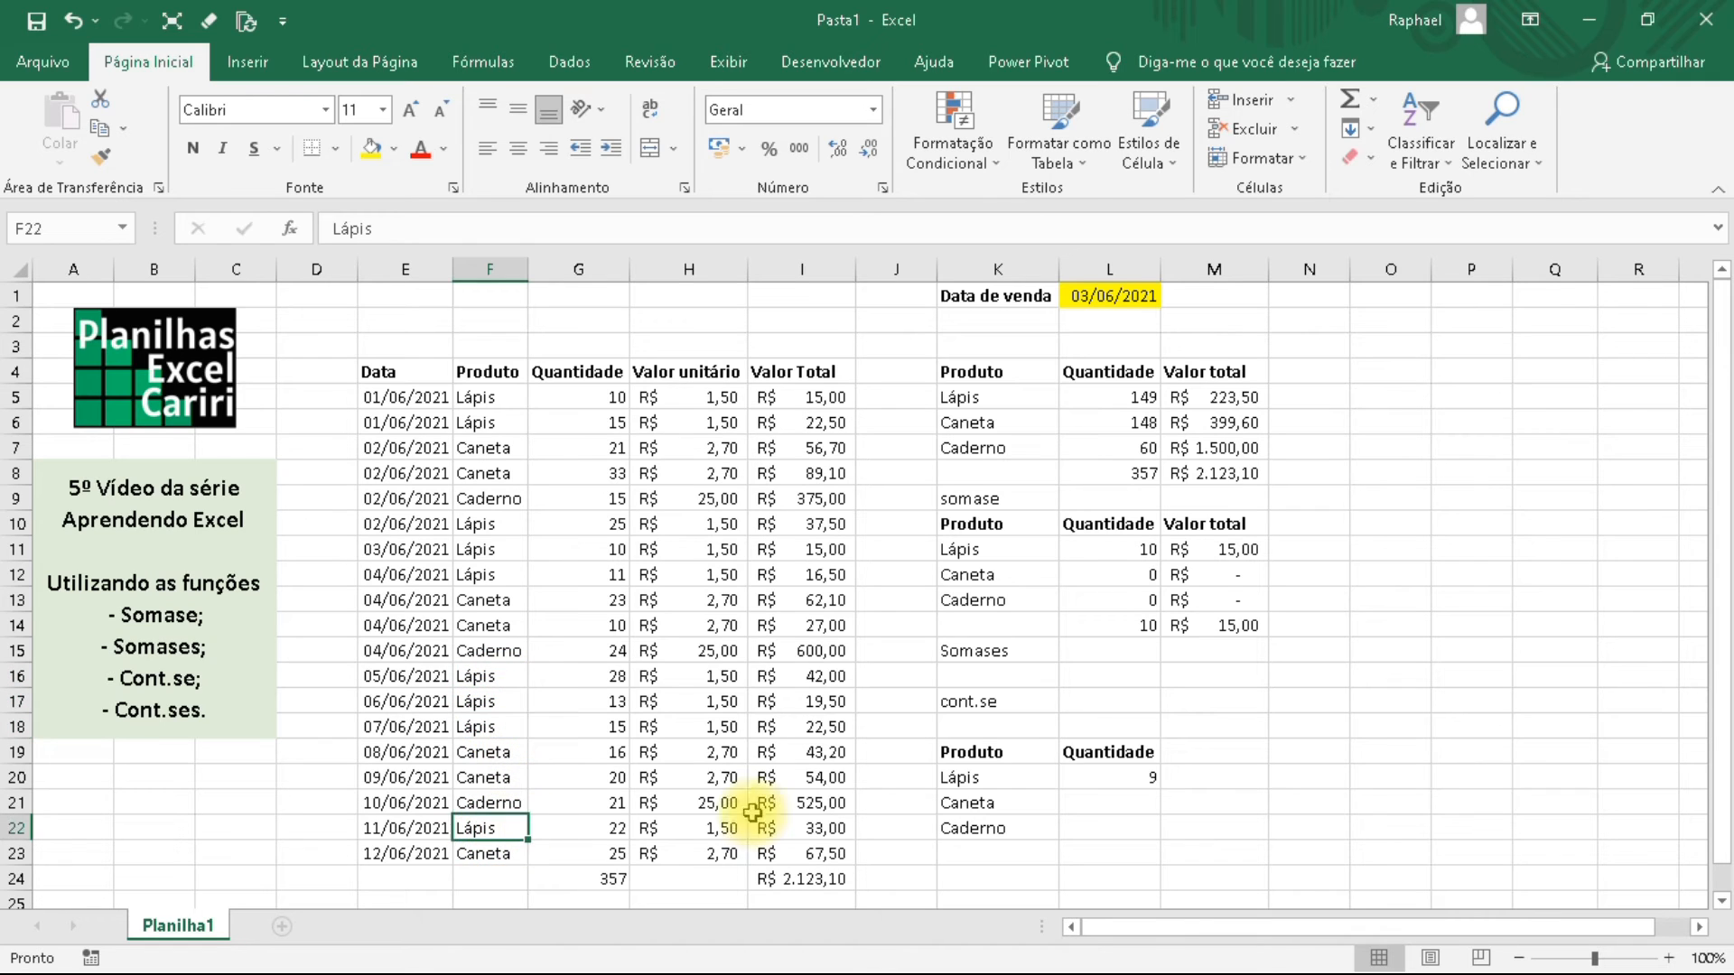
Fill the CONT.SE formula from L20 down to L22 and inspect the references used in L21.
{"action": "left_click", "coordinate": [1094, 782]}
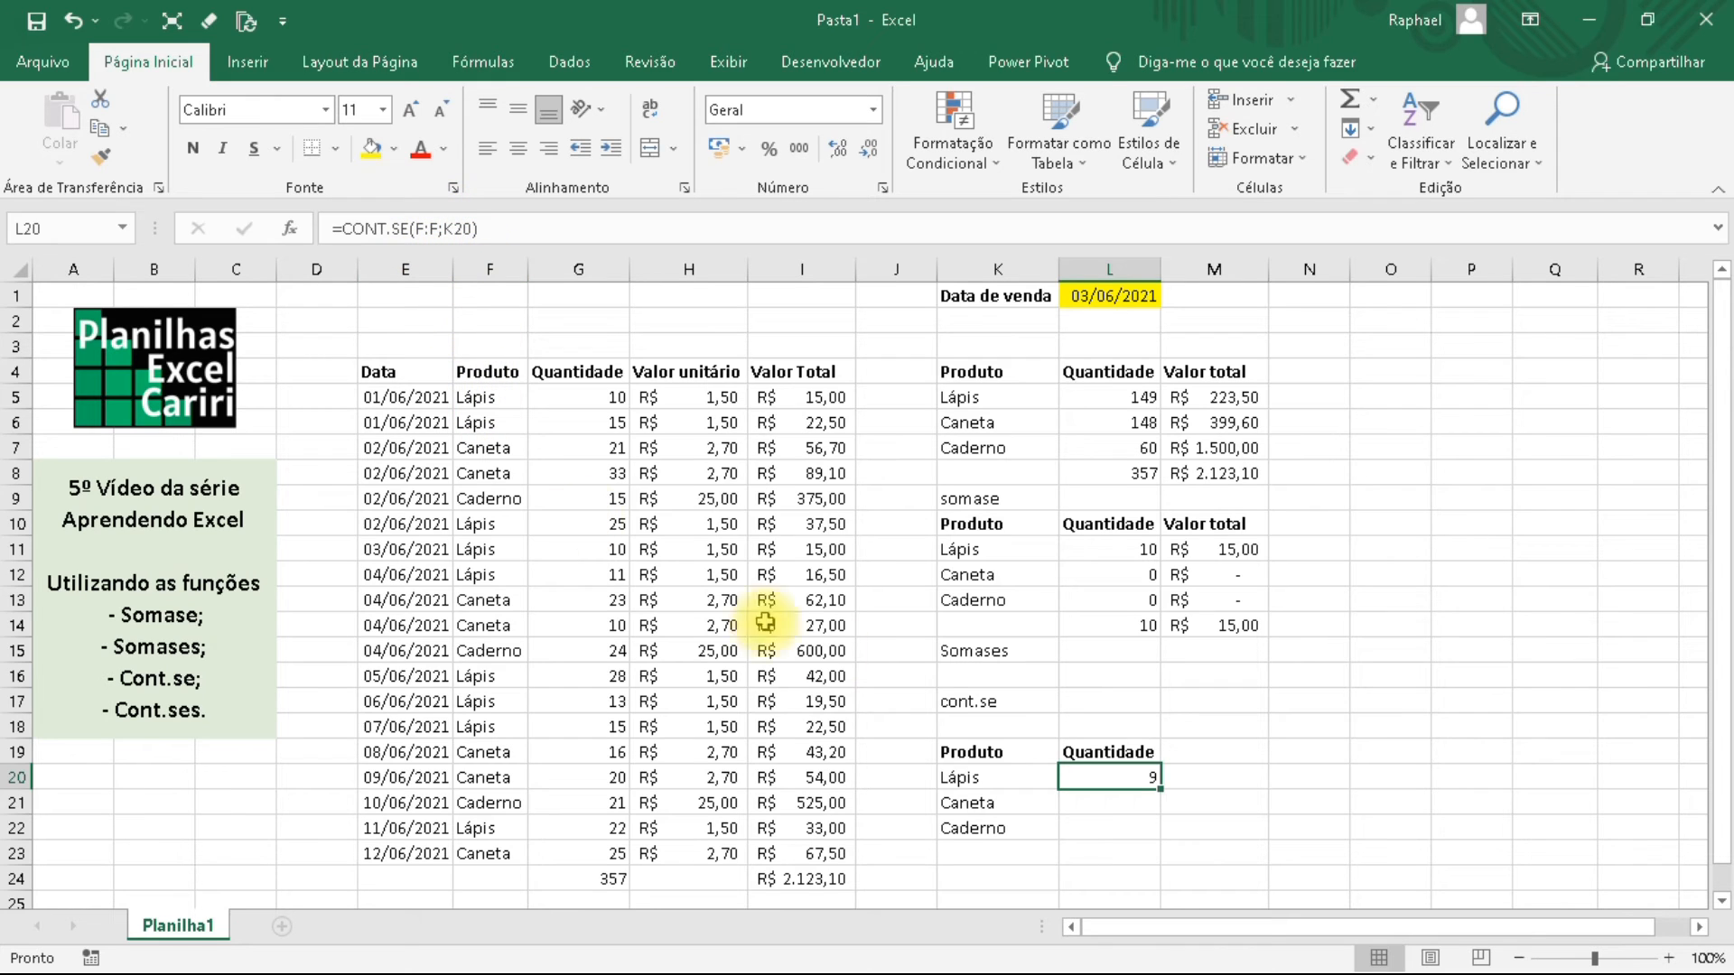
{"action": "left_click_drag", "start_coordinate": [1165, 794], "coordinate": [1167, 843]}
{"action": "left_click", "coordinate": [1135, 801]}
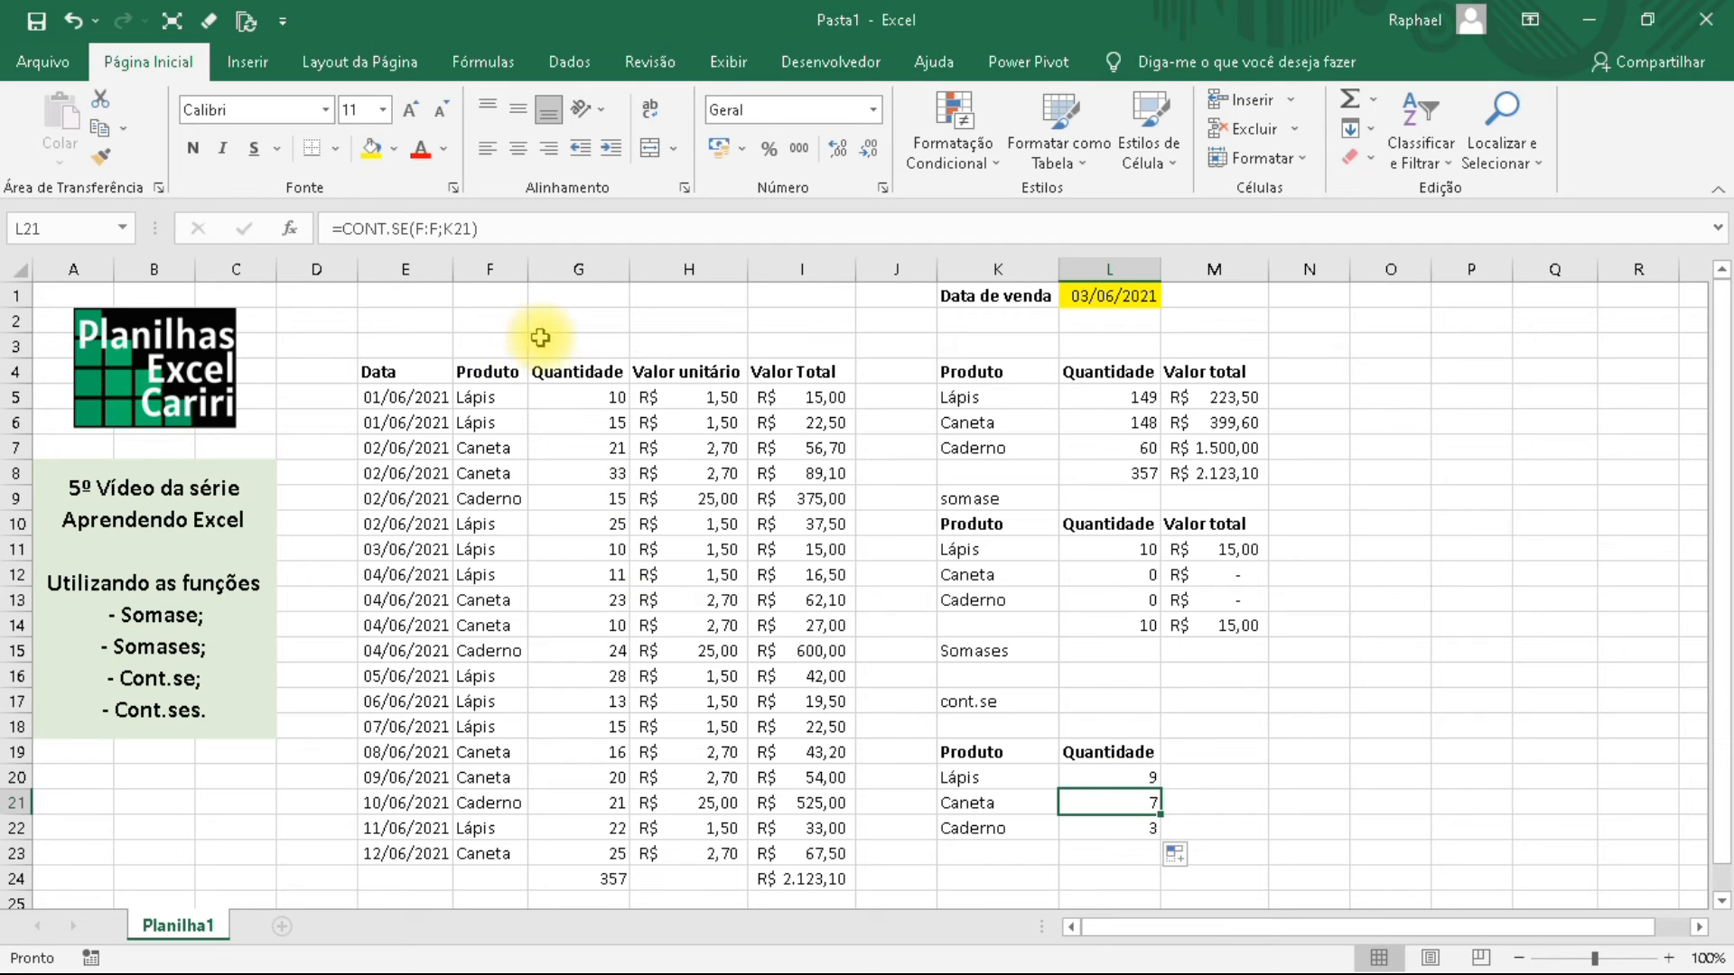
{"action": "key", "text": "F2"}
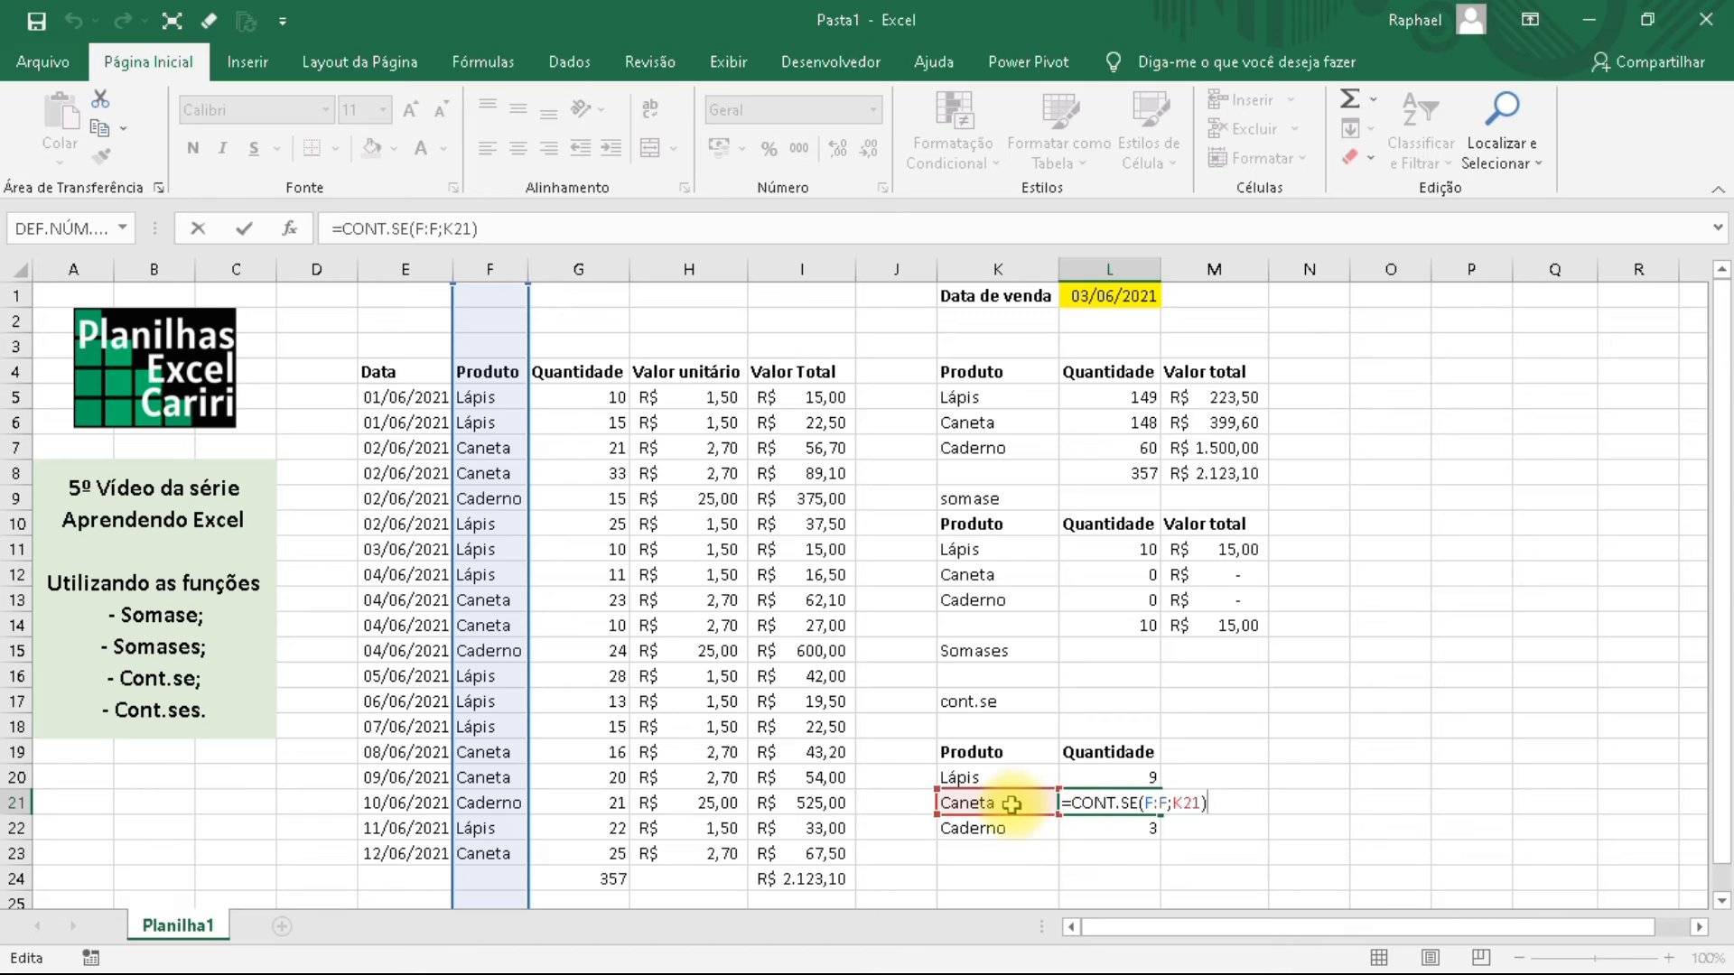
{"action": "key", "text": "Escape"}
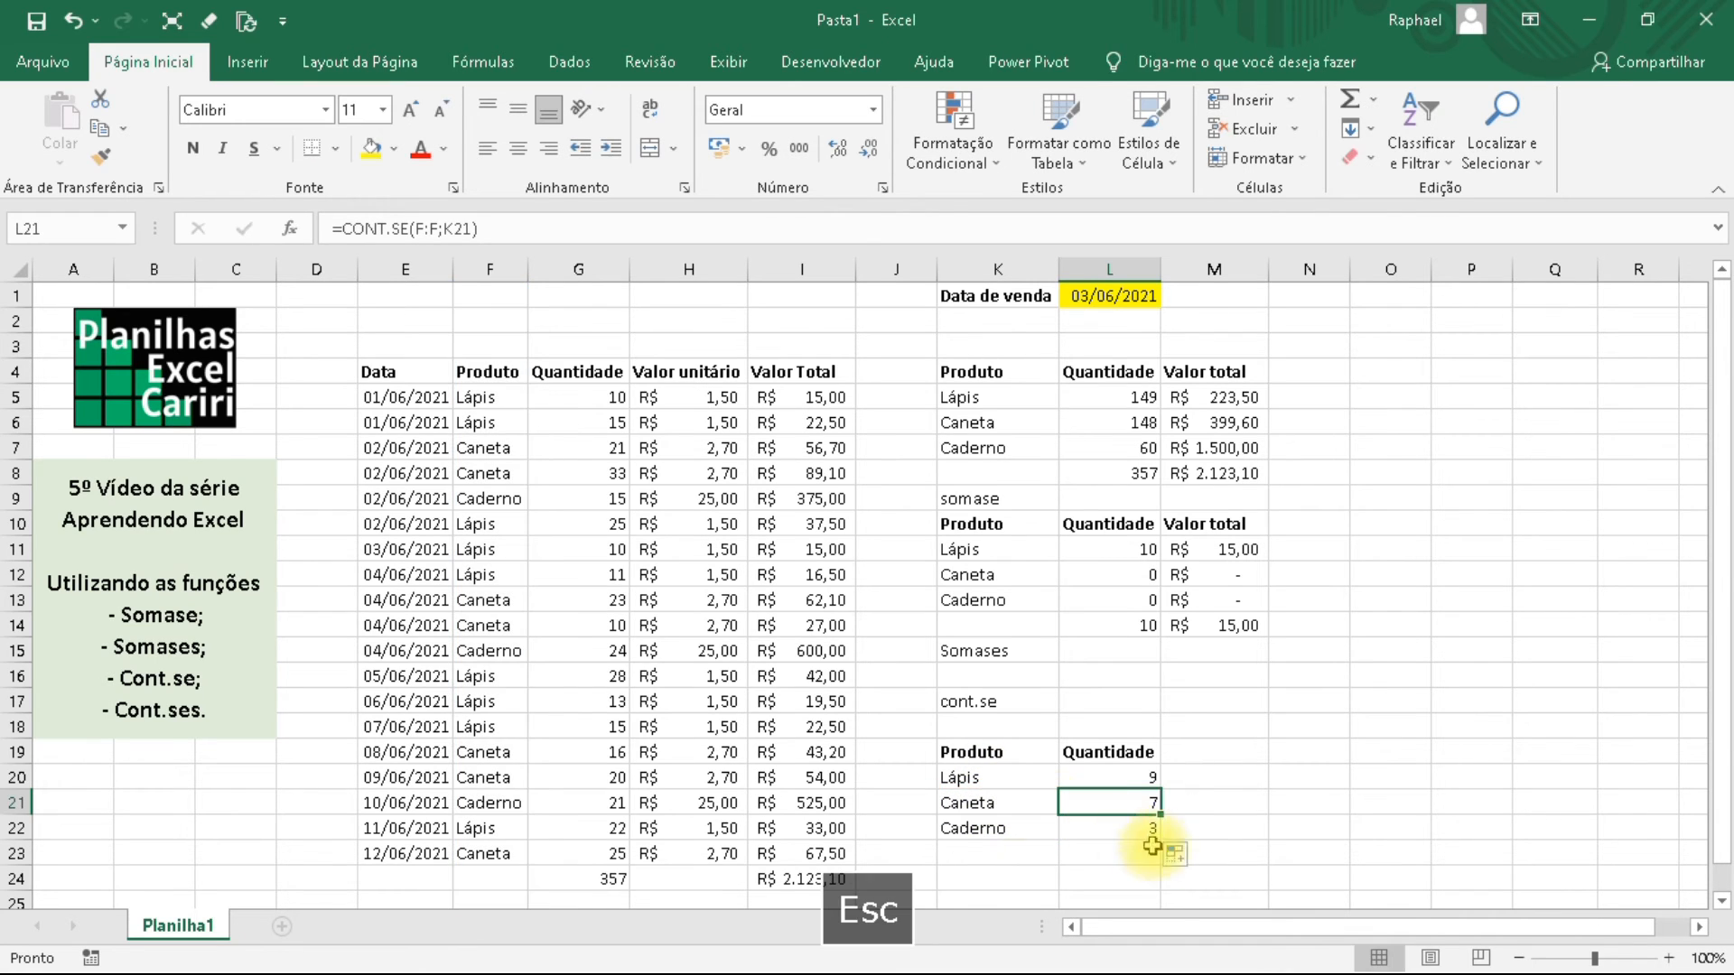
Compare the product counts in L20:L22 with the entries in the Produto column F5:F23.
{"action": "left_click_drag", "start_coordinate": [1125, 781], "coordinate": [1127, 821]}
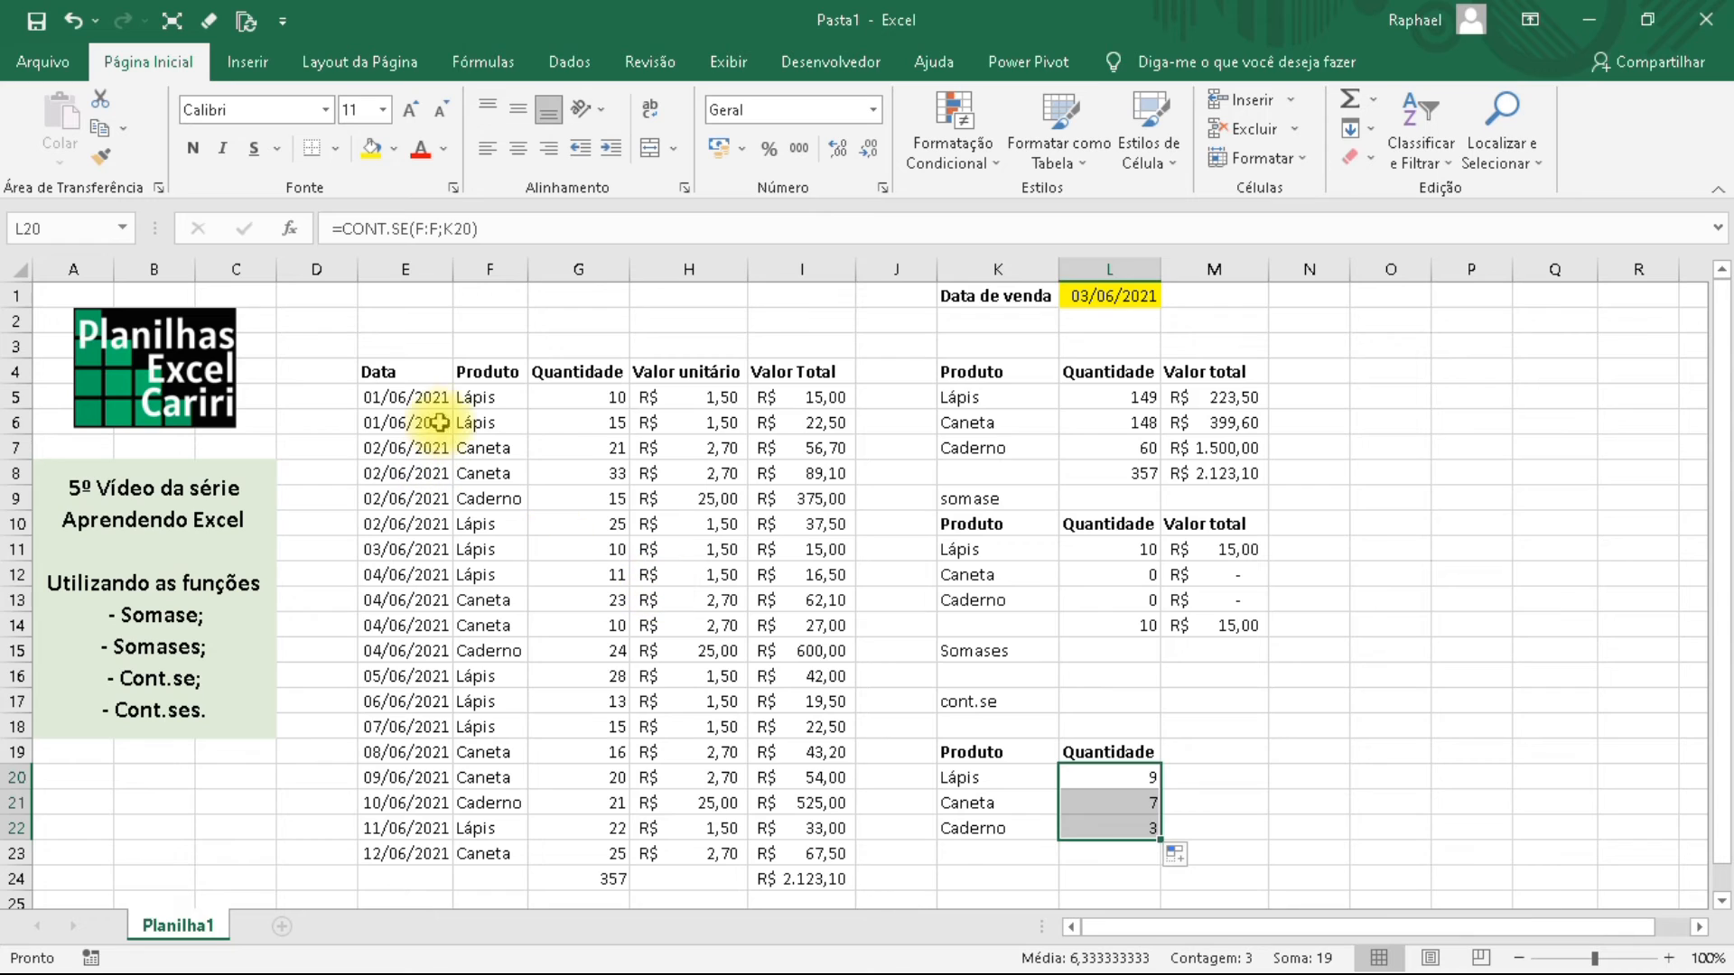
{"action": "left_click", "coordinate": [477, 399]}
{"action": "left_click_drag", "start_coordinate": [471, 442], "coordinate": [499, 851]}
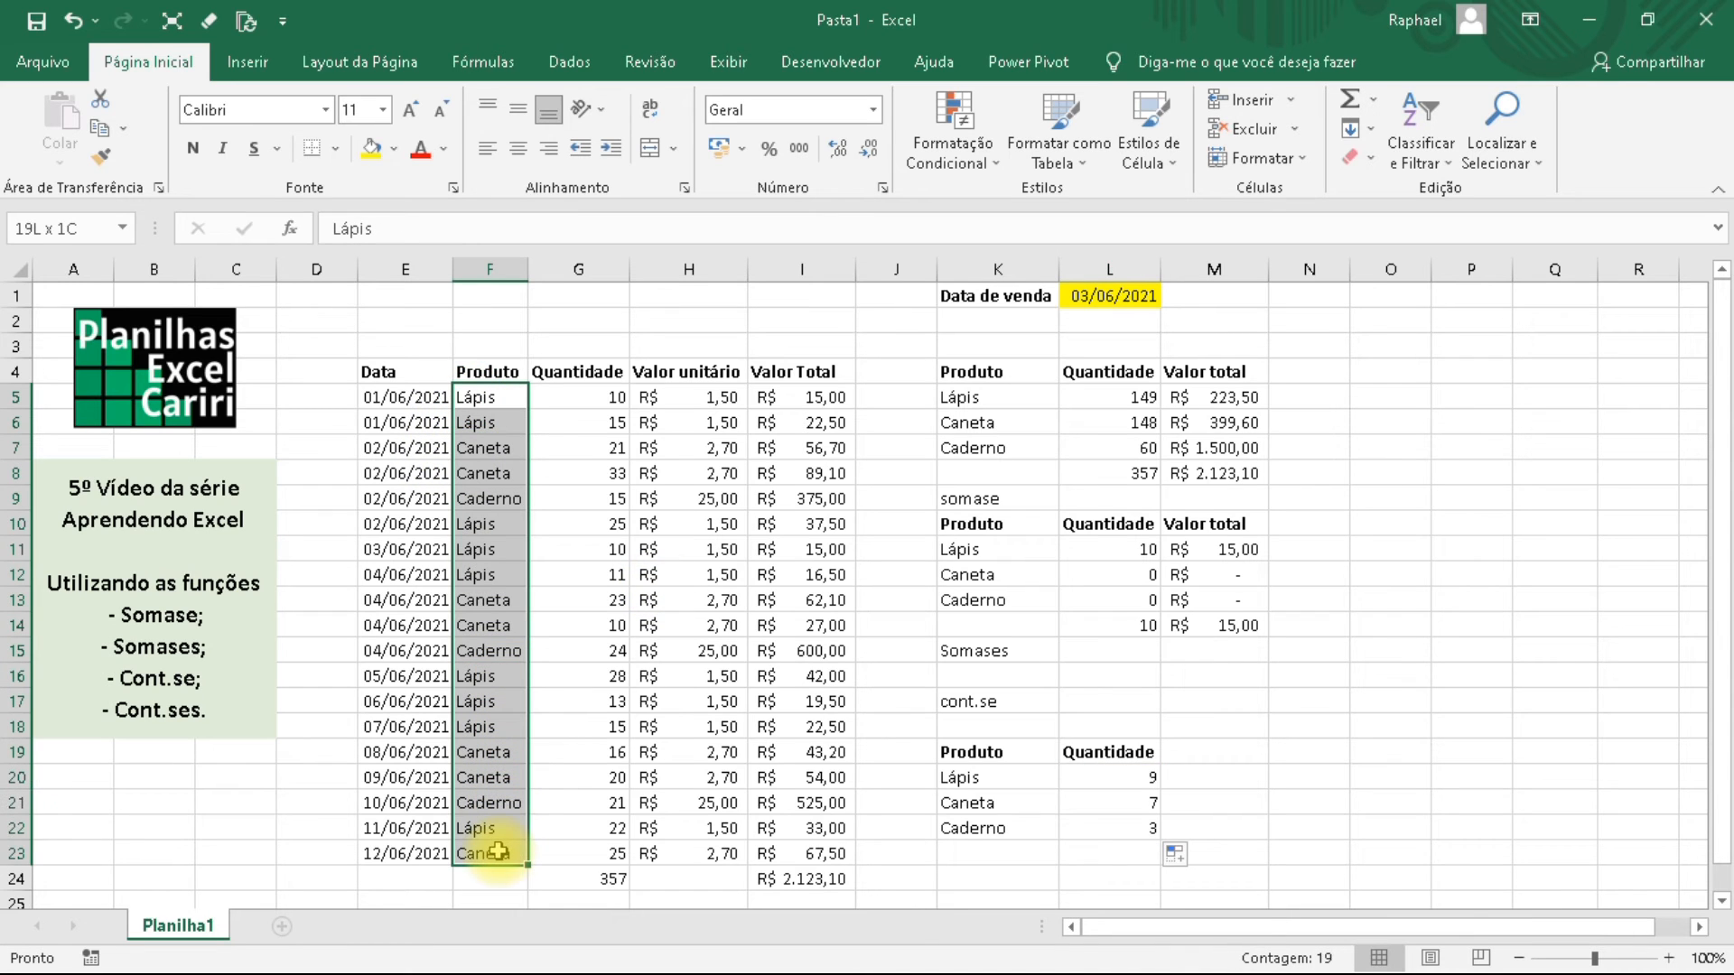
{"action": "left_click", "coordinate": [1100, 813]}
{"action": "left_click", "coordinate": [1021, 778]}
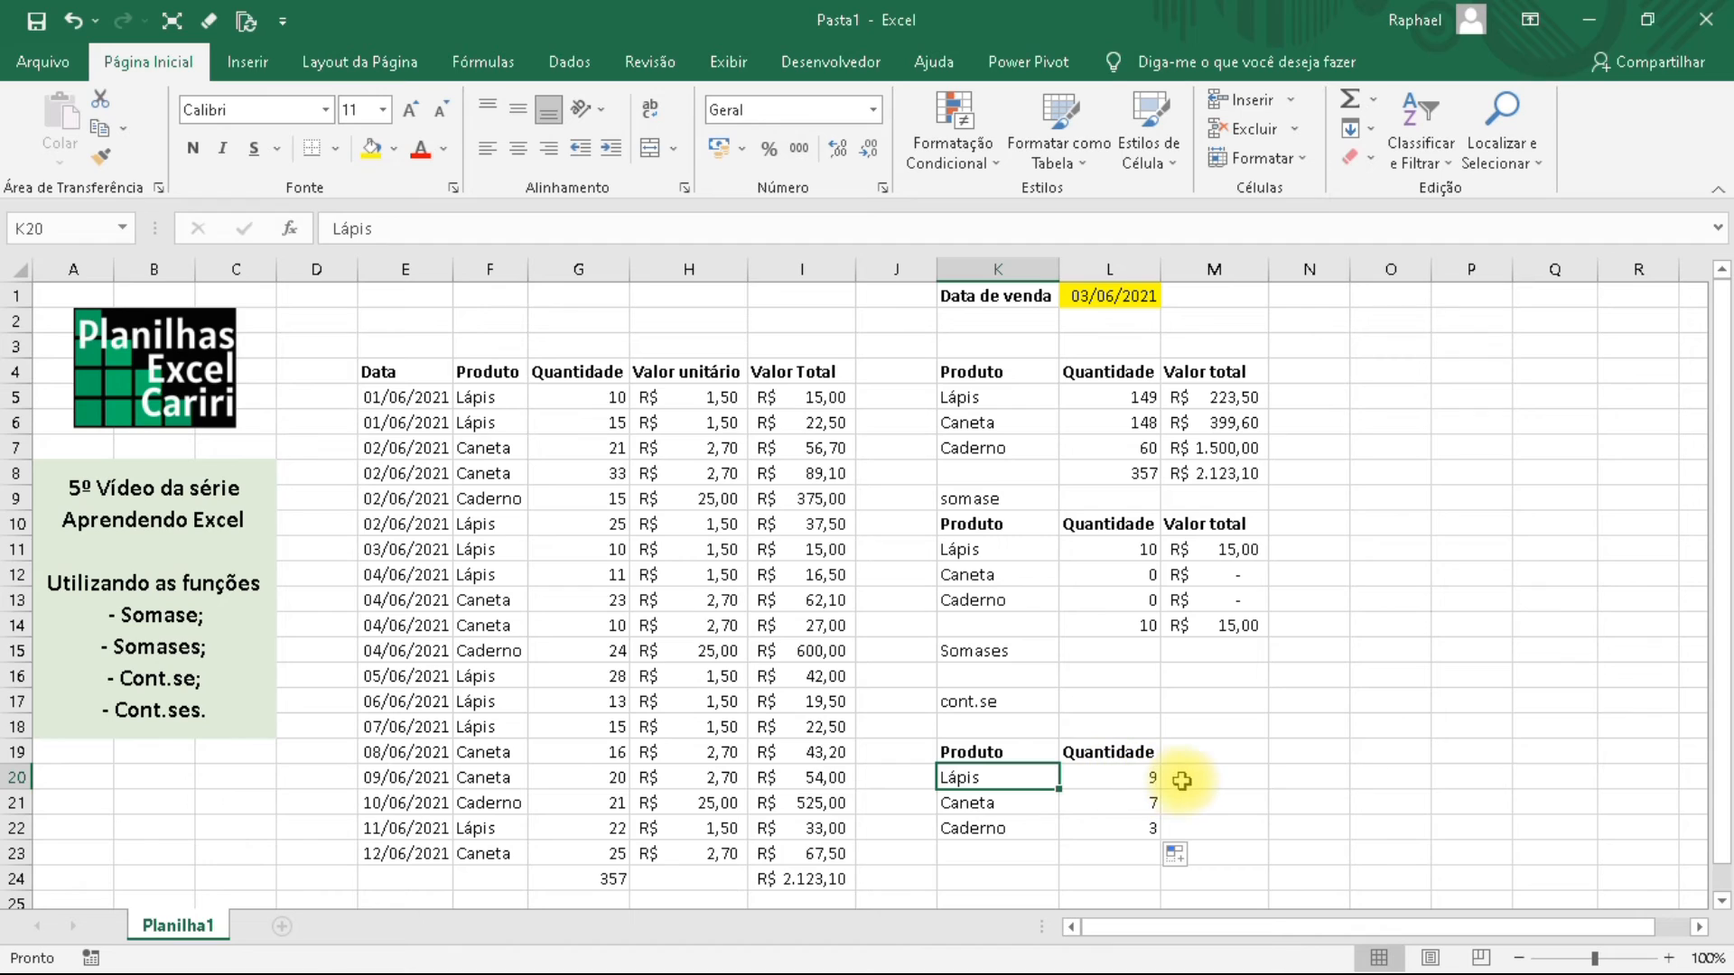
Review the product names in K20:K22 against their CONT.SE counts in L20:L22.
{"action": "left_click", "coordinate": [1003, 803]}
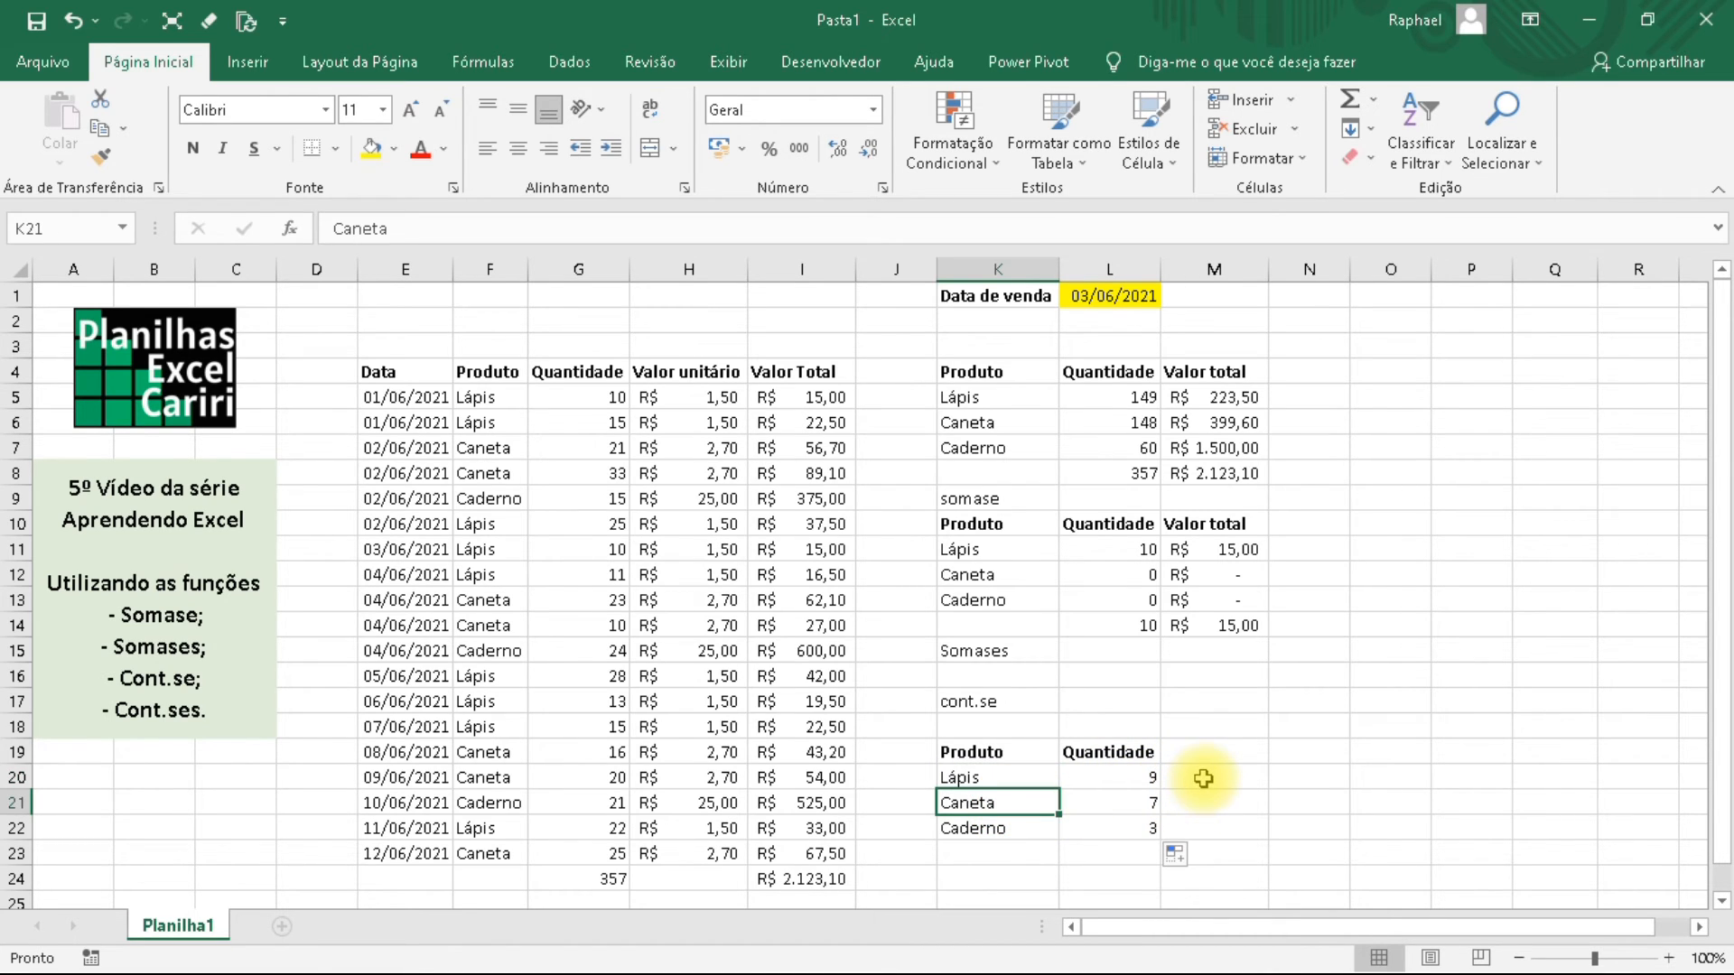
{"action": "left_click", "coordinate": [1039, 827]}
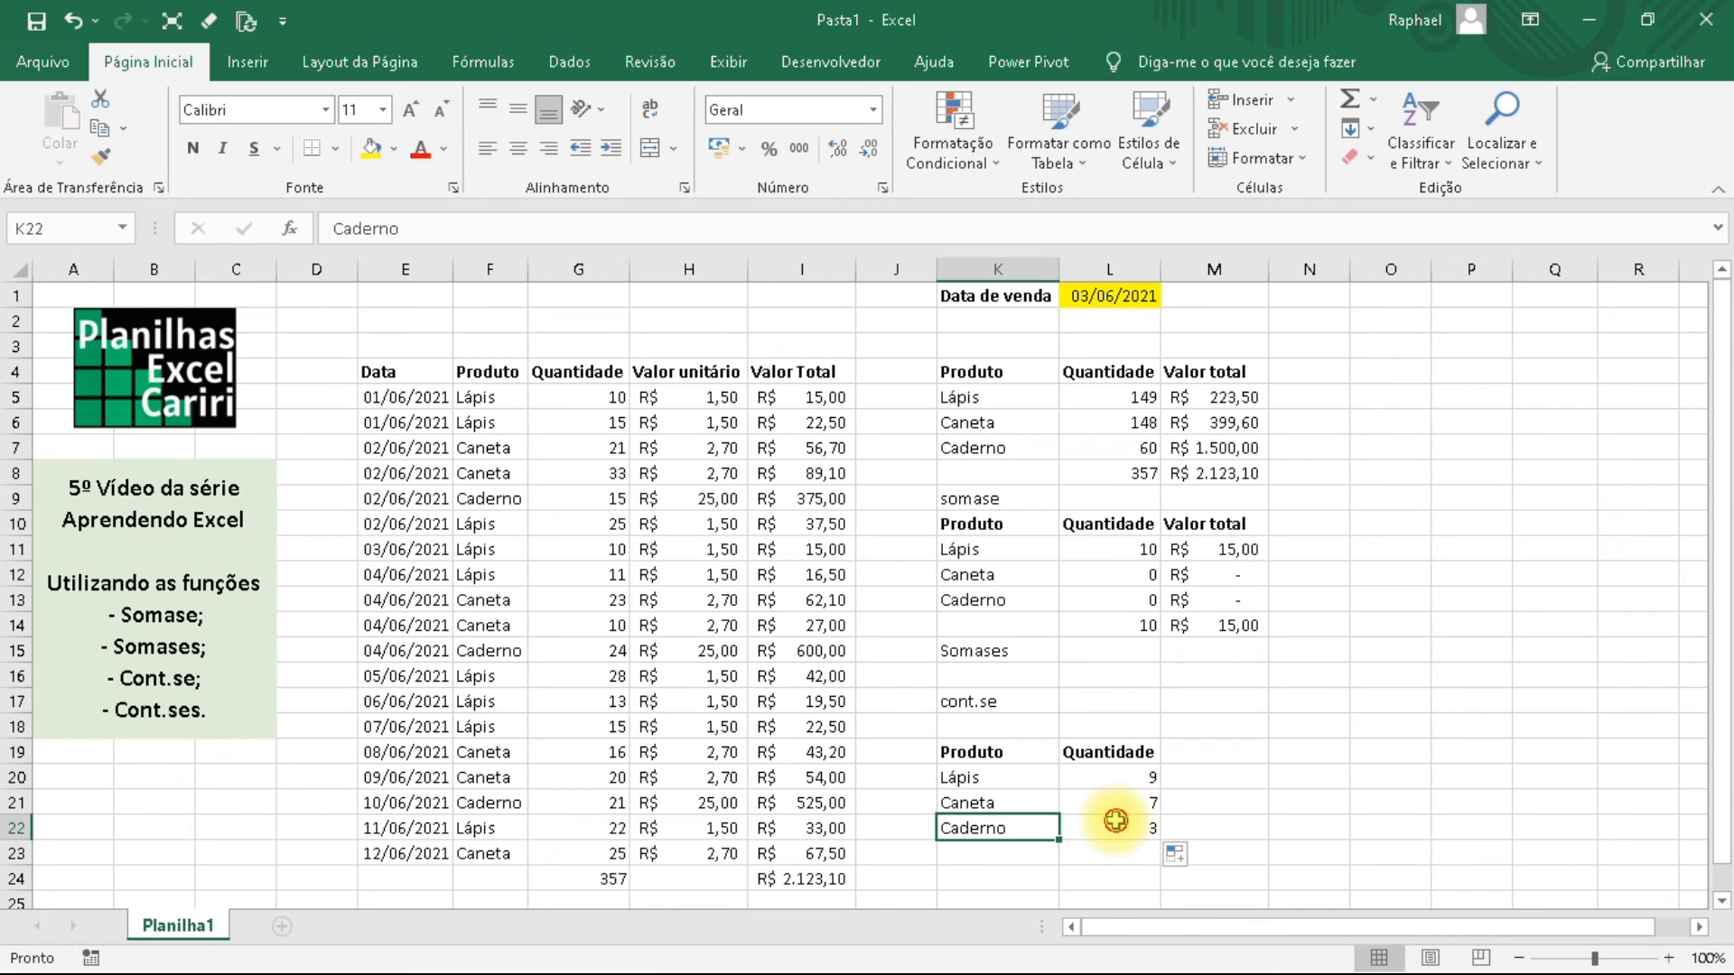
{"action": "left_click", "coordinate": [1114, 823]}
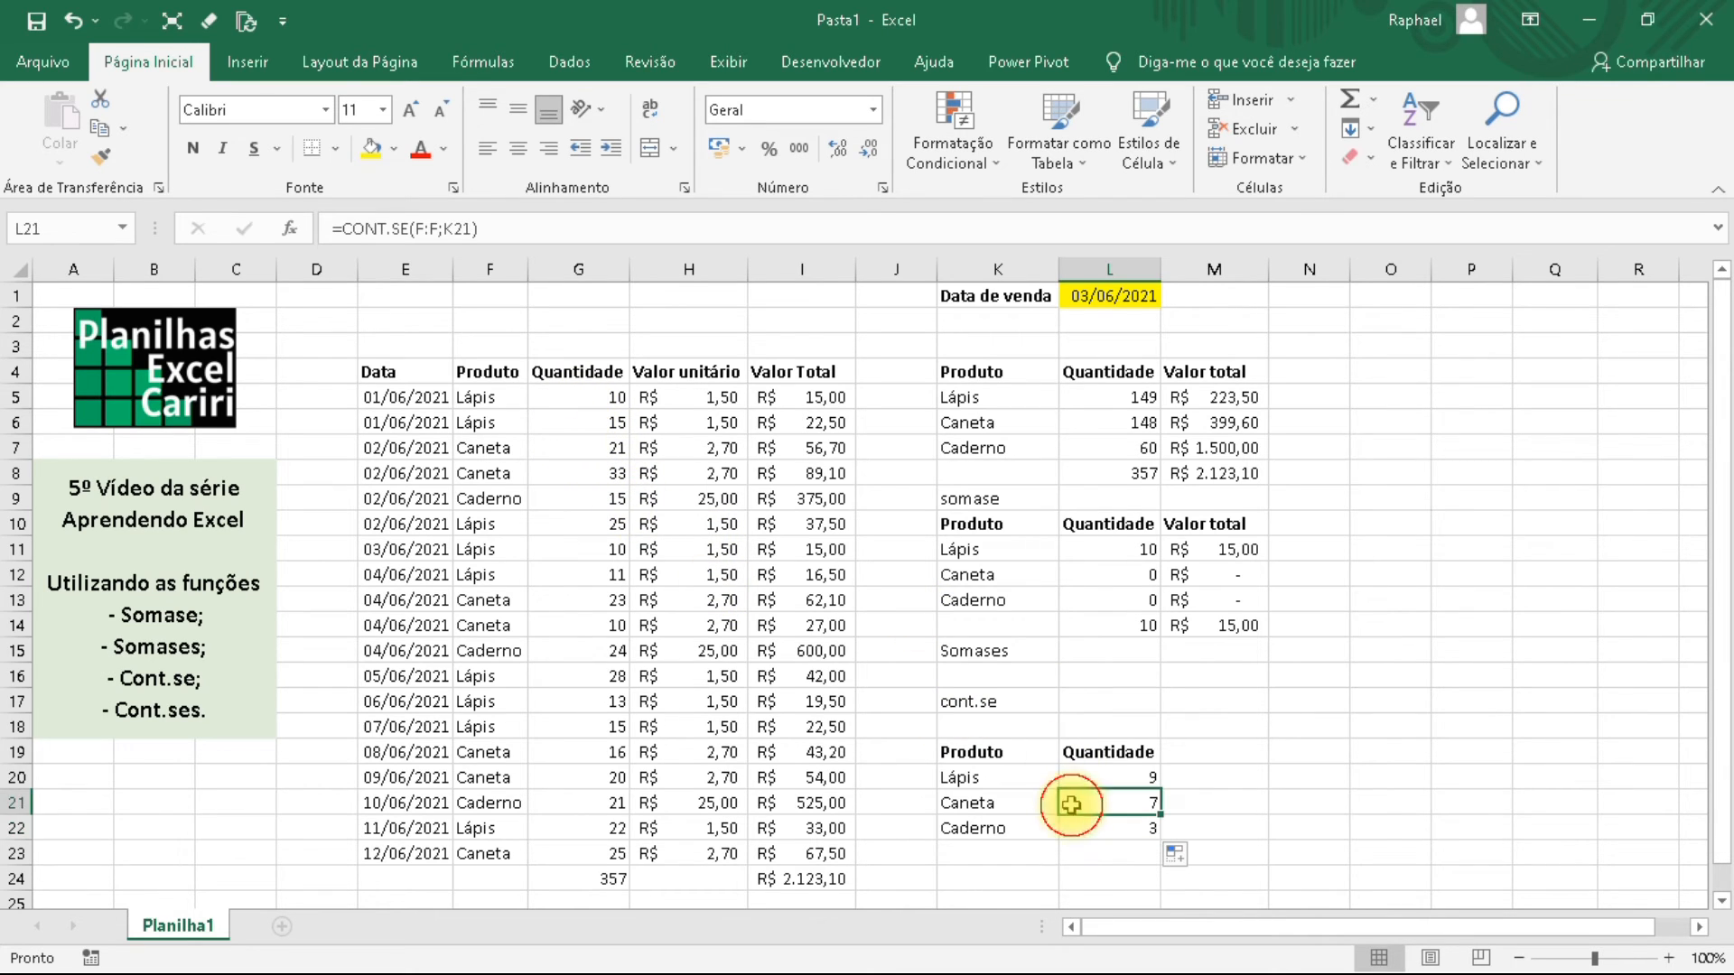
{"action": "left_click_drag", "start_coordinate": [990, 776], "coordinate": [1003, 828]}
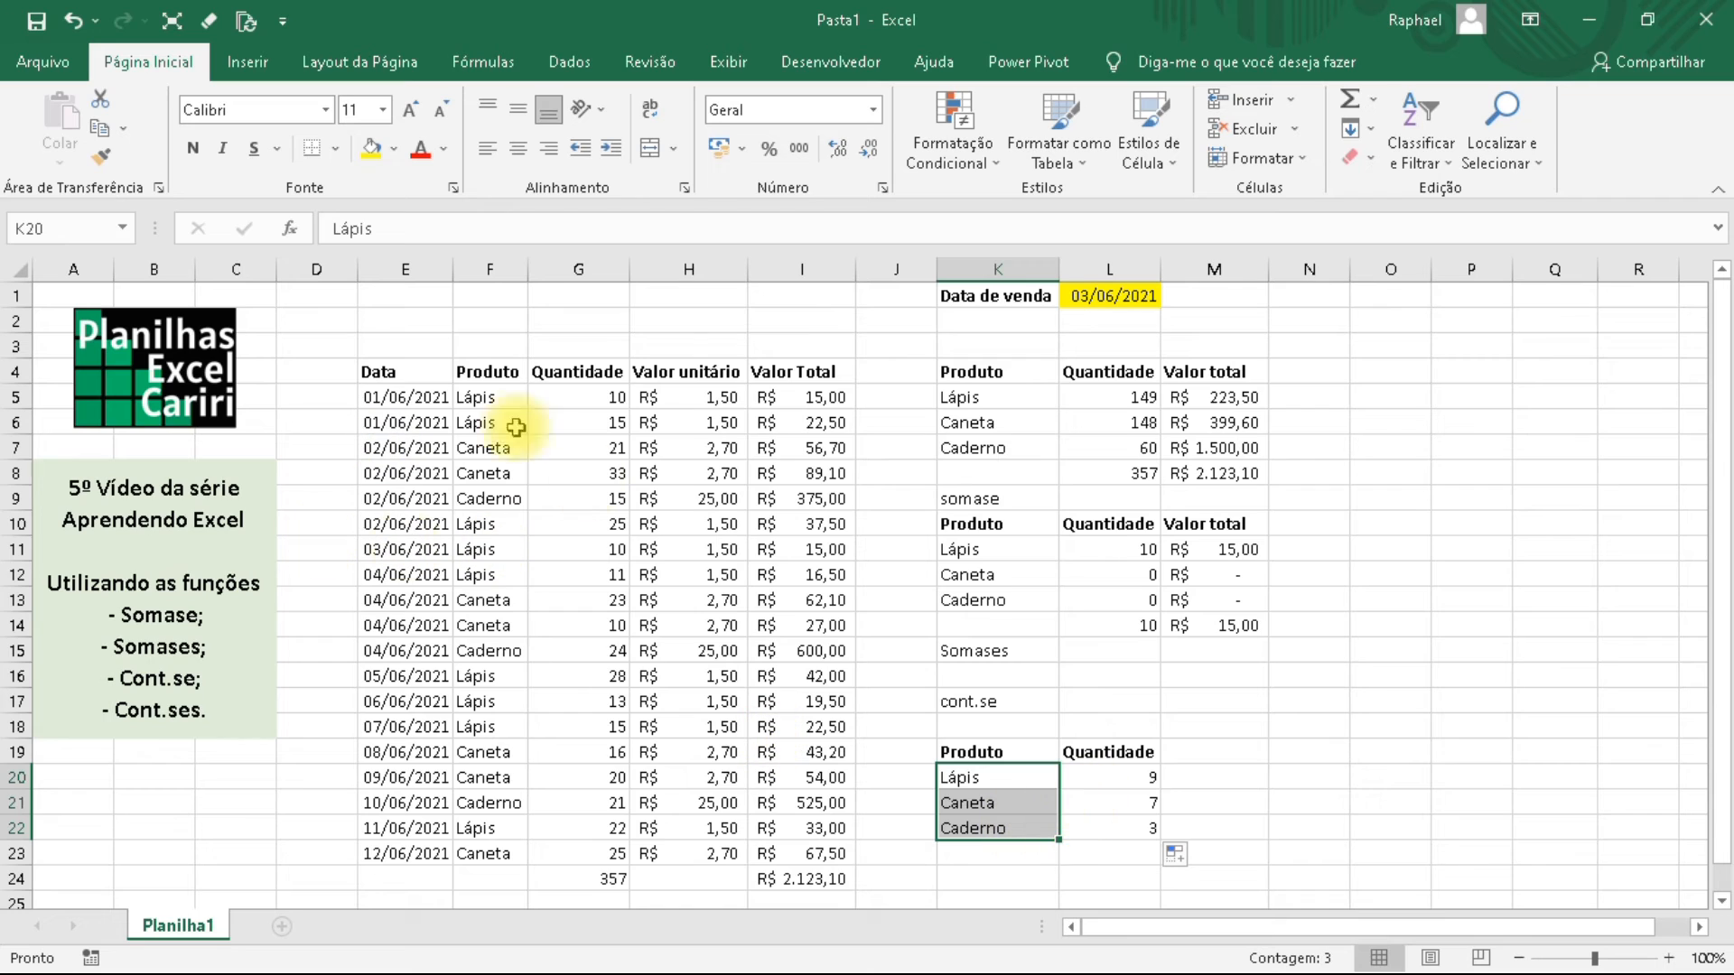
{"action": "left_click", "coordinate": [1084, 783]}
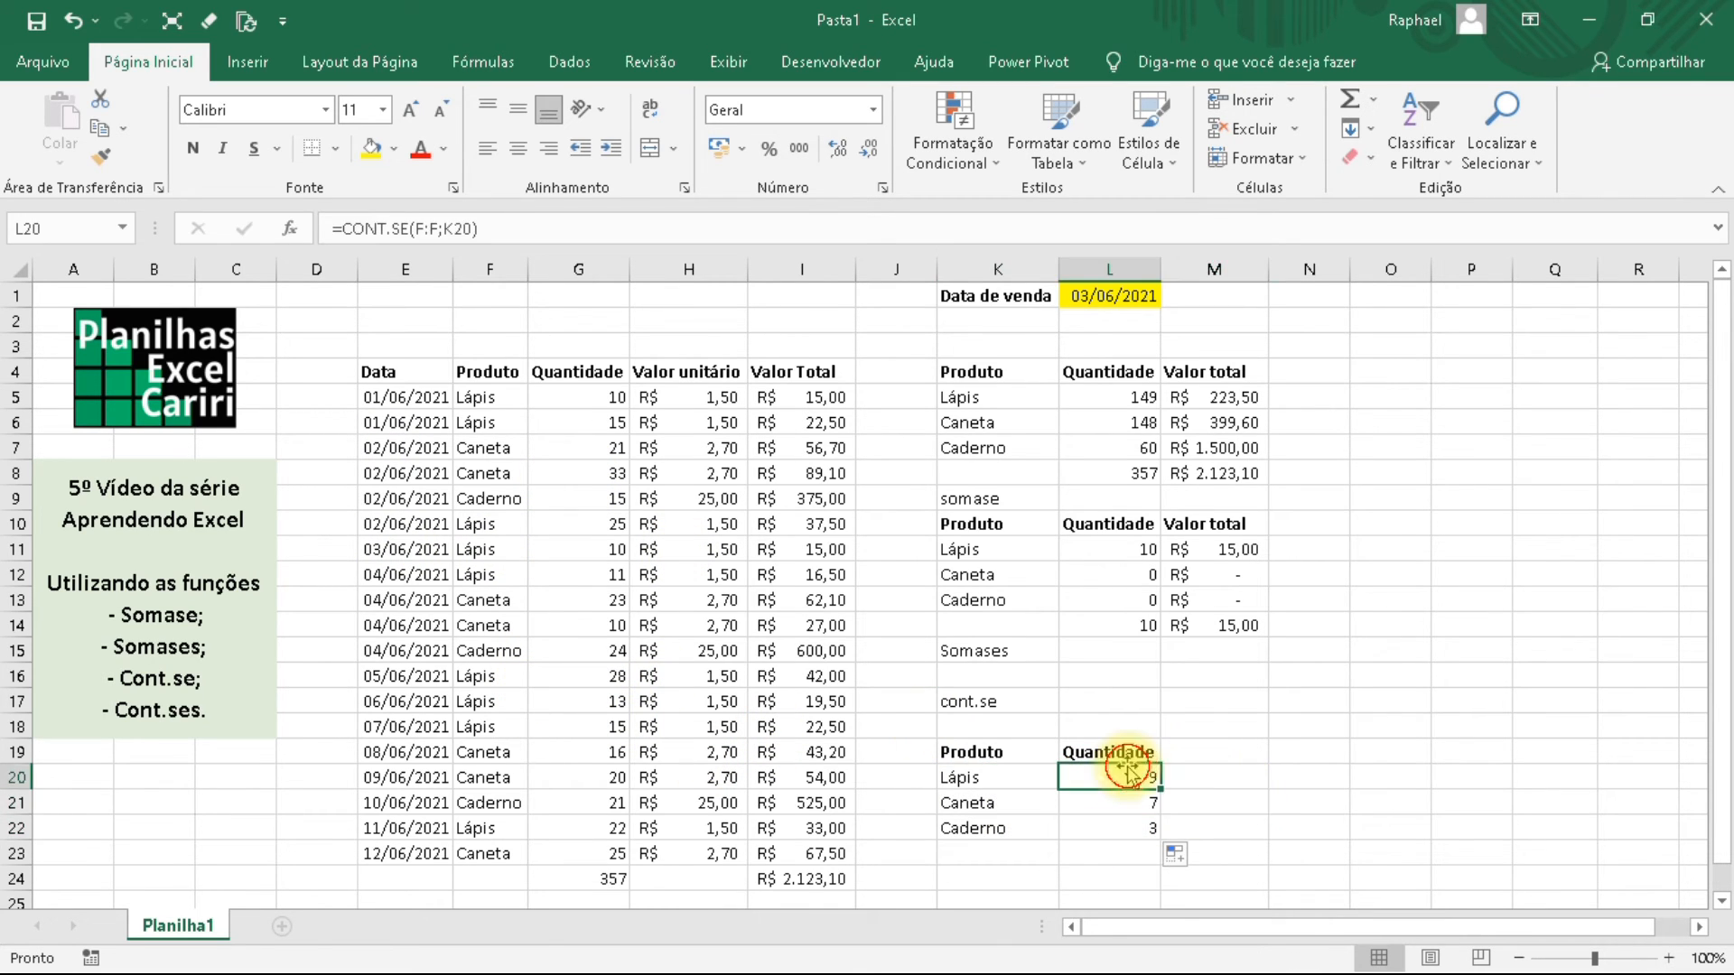
{"action": "left_click", "coordinate": [957, 801]}
{"action": "left_click", "coordinate": [1111, 777]}
{"action": "left_click", "coordinate": [1095, 803]}
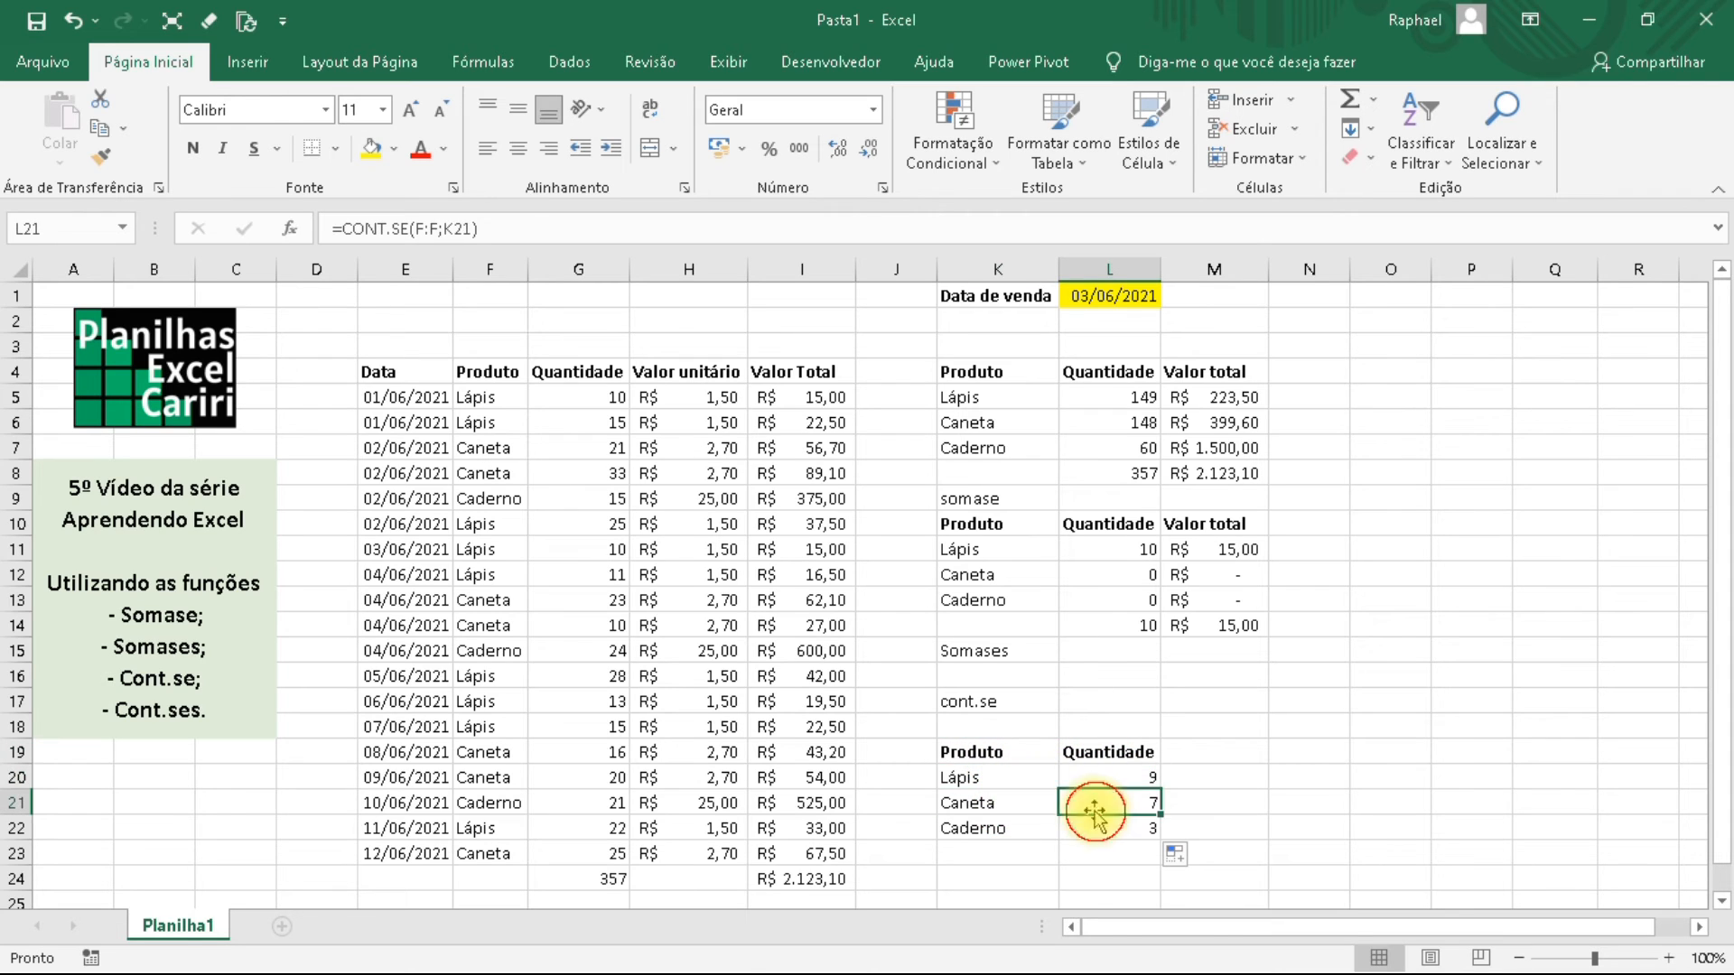
{"action": "left_click", "coordinate": [993, 800]}
{"action": "left_click", "coordinate": [1310, 752]}
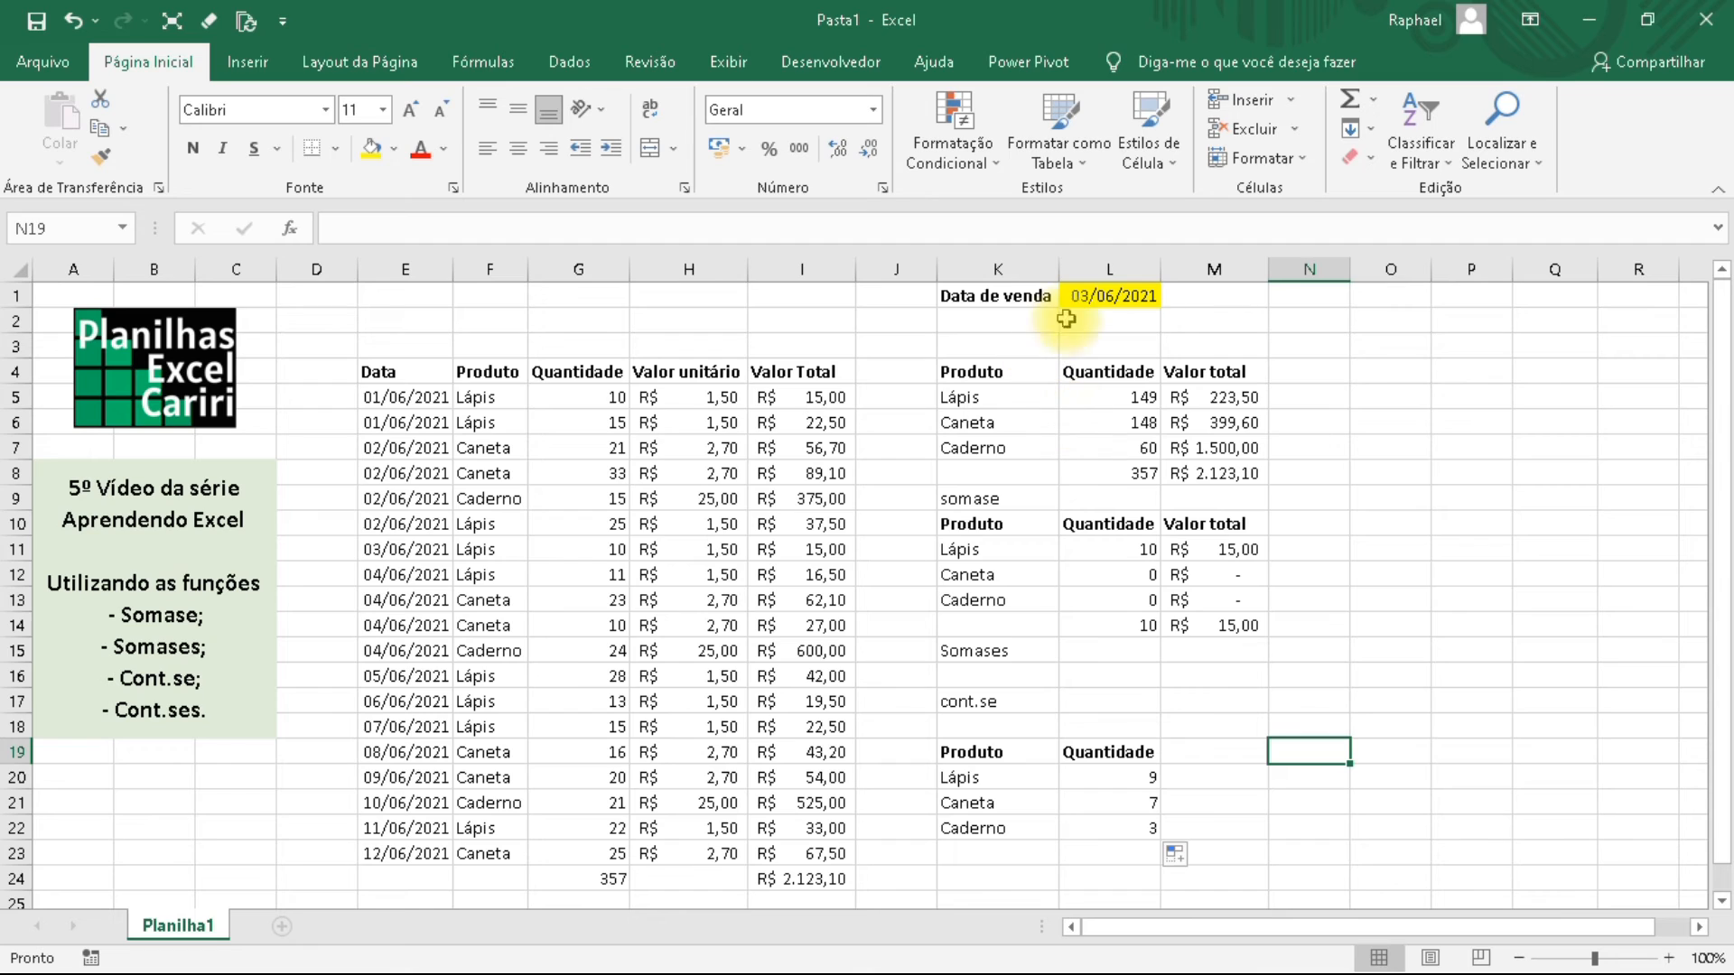
Copy the highlighted sale date from L1 to O1 and autofit column O's width.
{"action": "left_click", "coordinate": [1097, 297]}
{"action": "key", "text": "ctrl+c"}
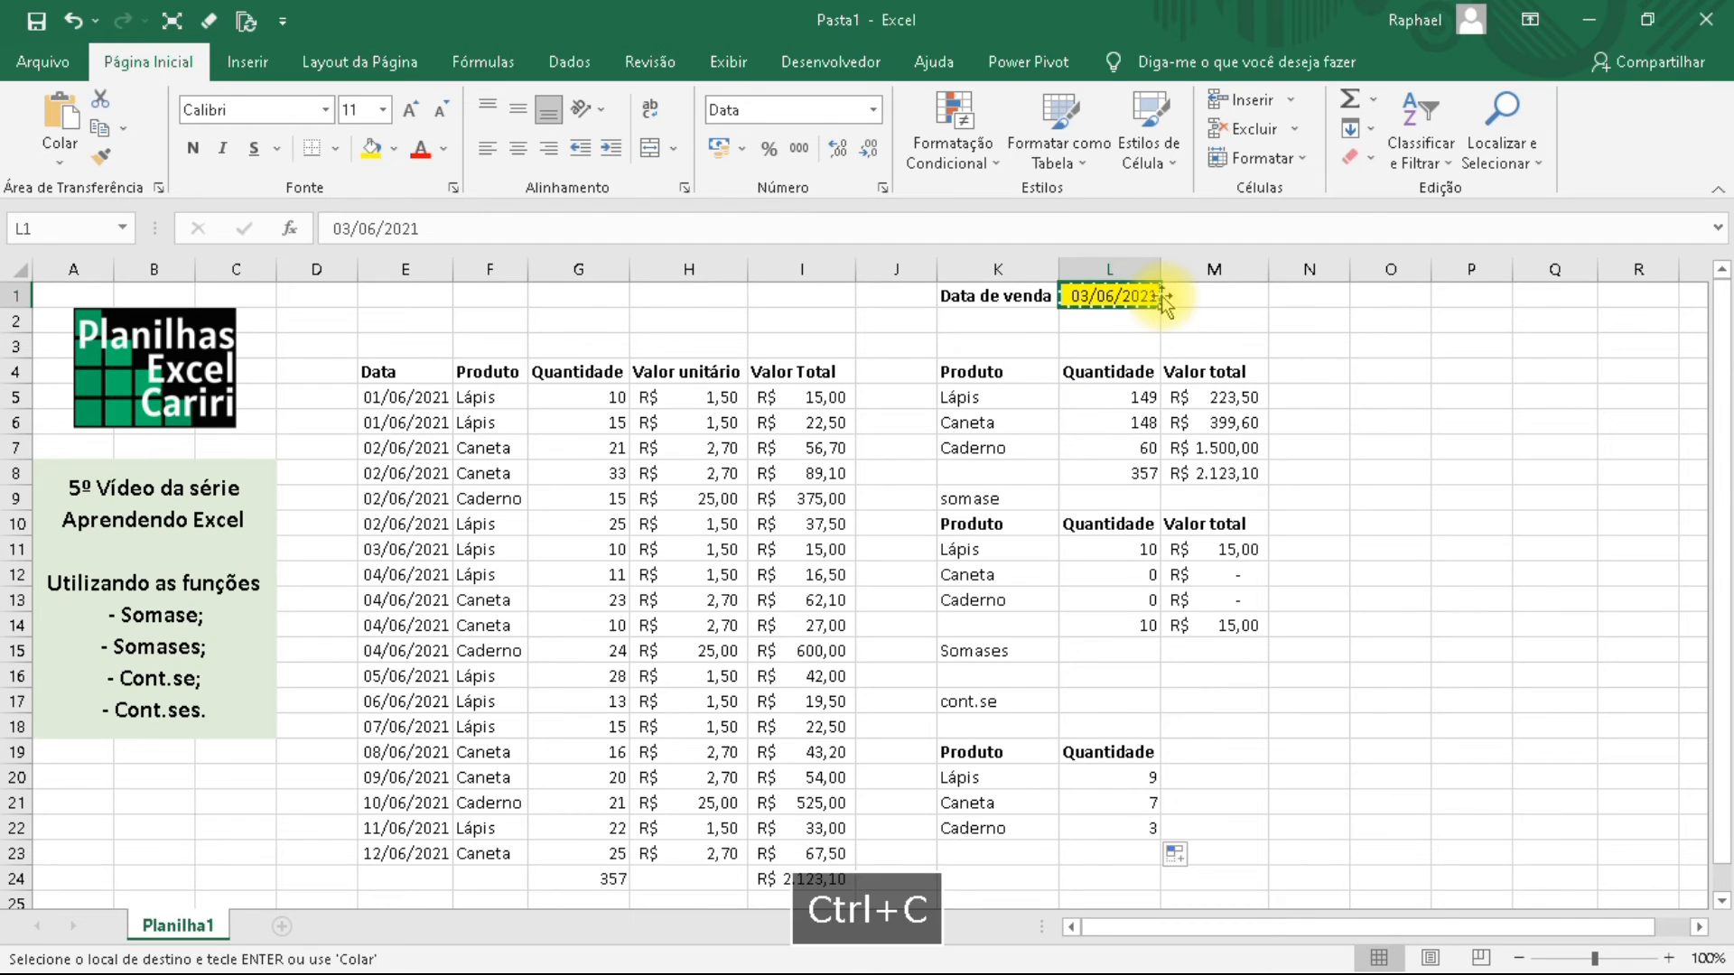
{"action": "left_click", "coordinate": [1407, 303]}
{"action": "key", "text": "ctrl+v"}
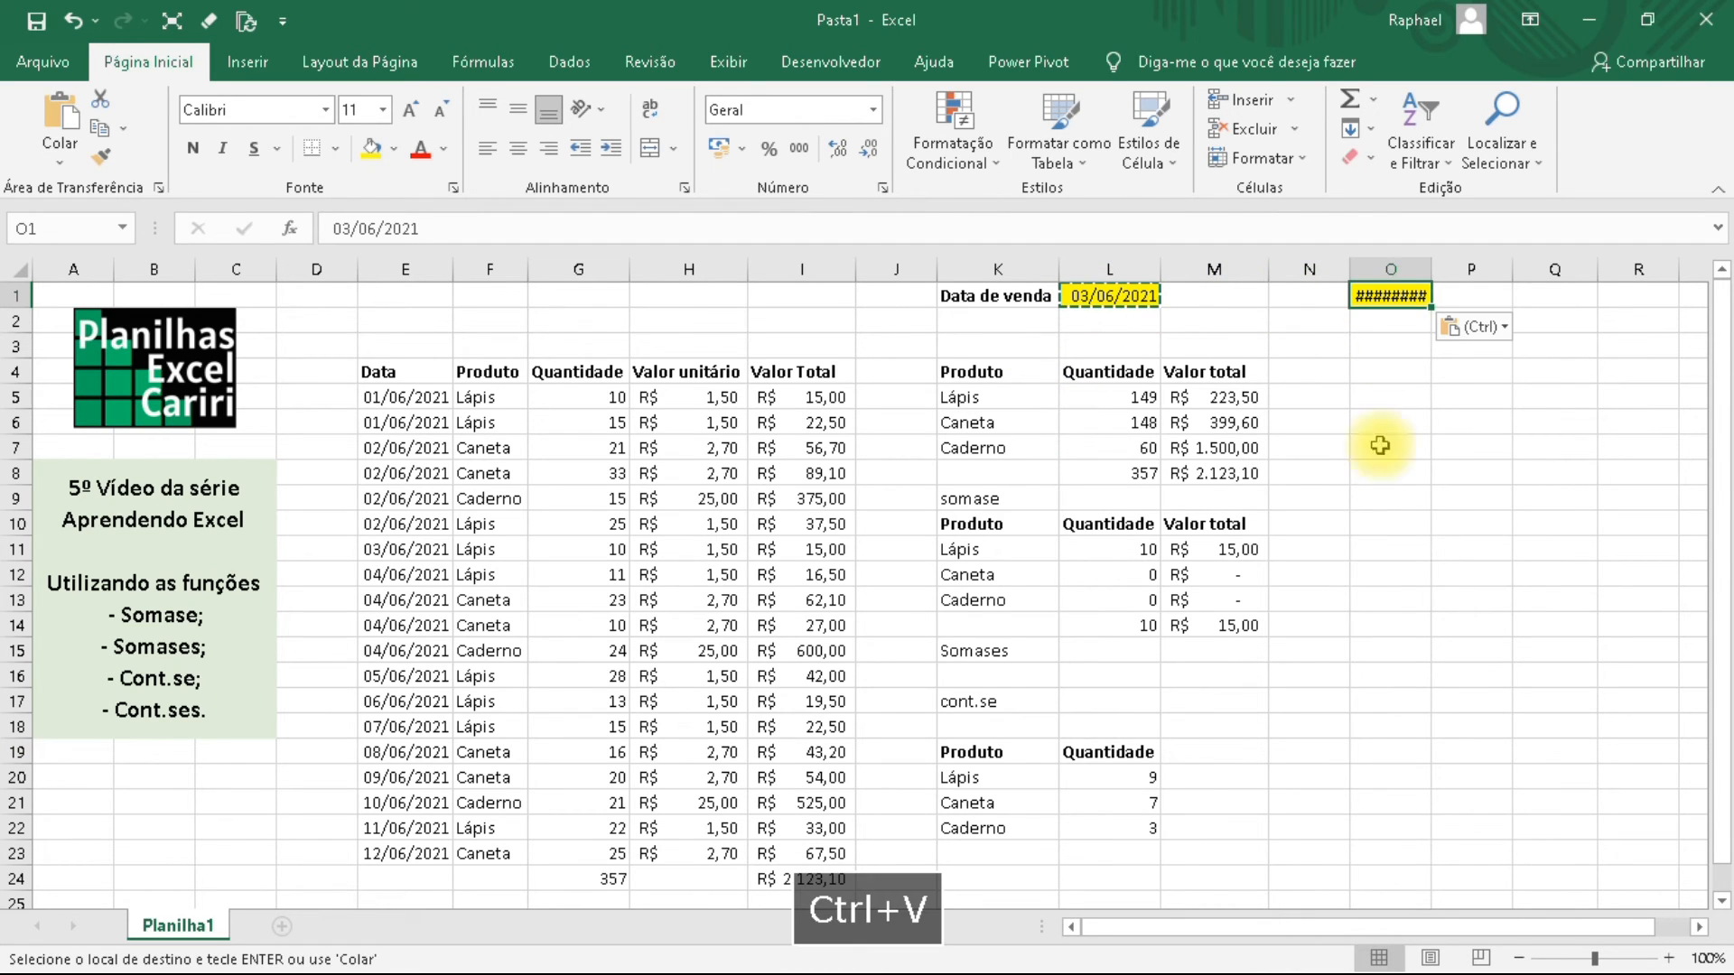
{"action": "double_click", "coordinate": [1432, 269]}
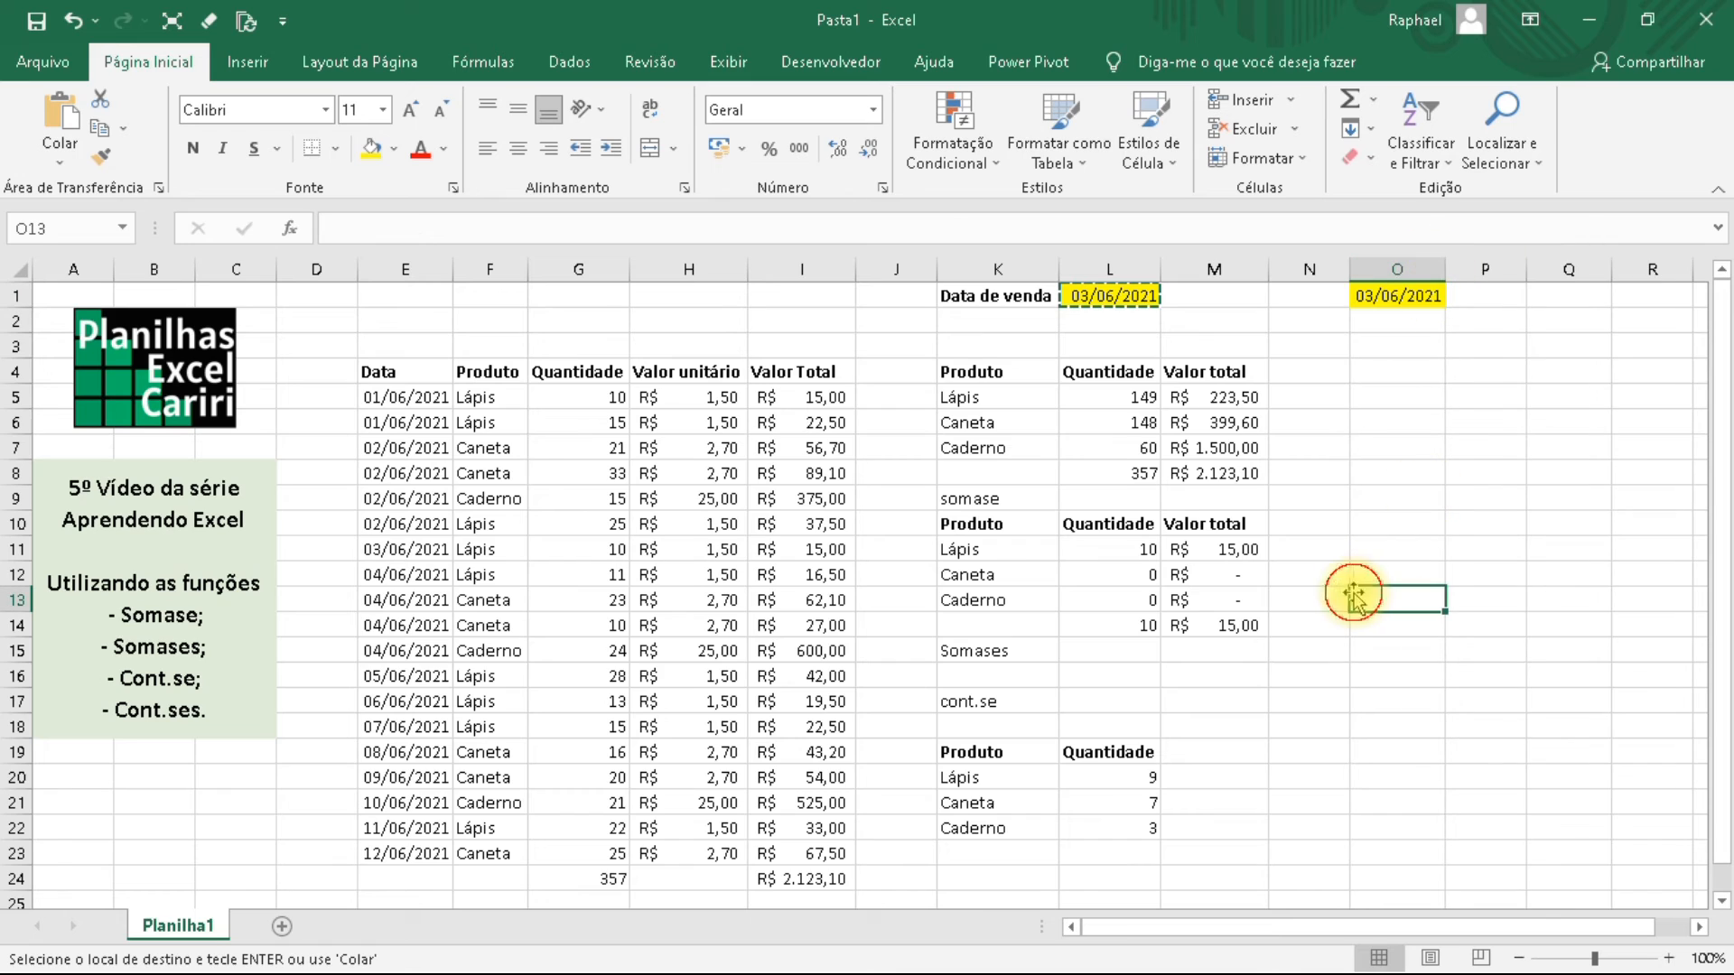
Copy the Produto and Quantidade headers to O19:P19 and the three product names from K20:K22 to O20:O22.
{"action": "left_click_drag", "start_coordinate": [1000, 754], "coordinate": [1116, 772]}
{"action": "key", "text": "ctrl+c"}
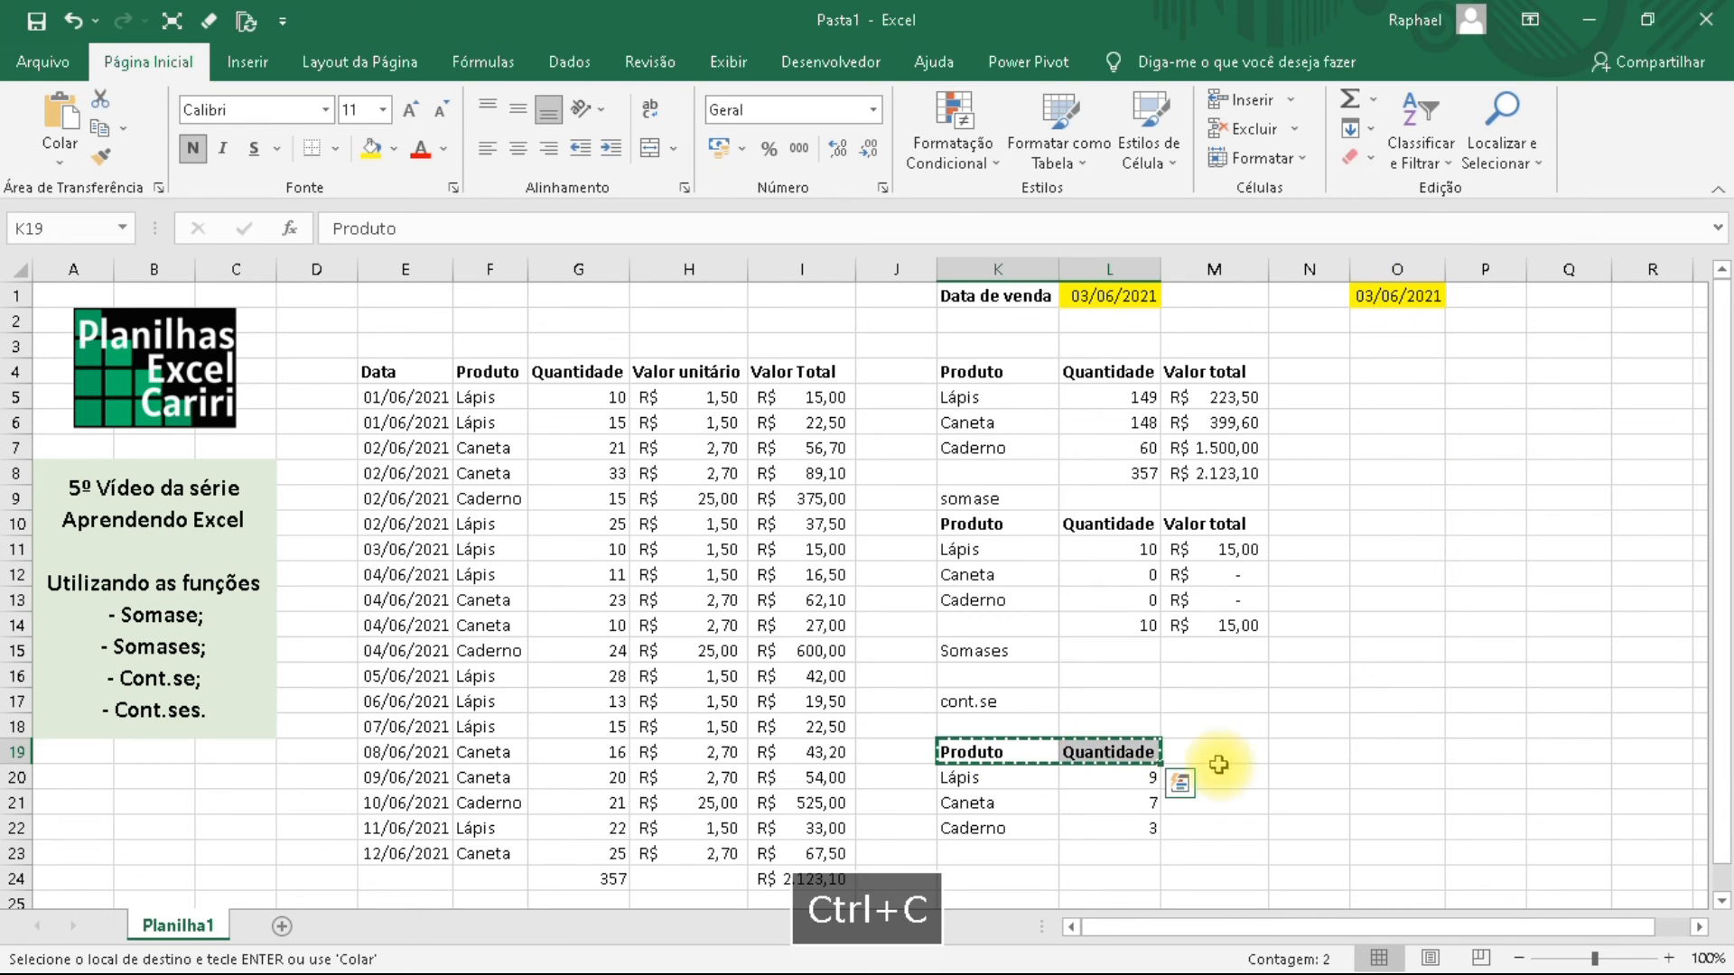
{"action": "left_click", "coordinate": [1375, 749]}
{"action": "key", "text": "ctrl+v"}
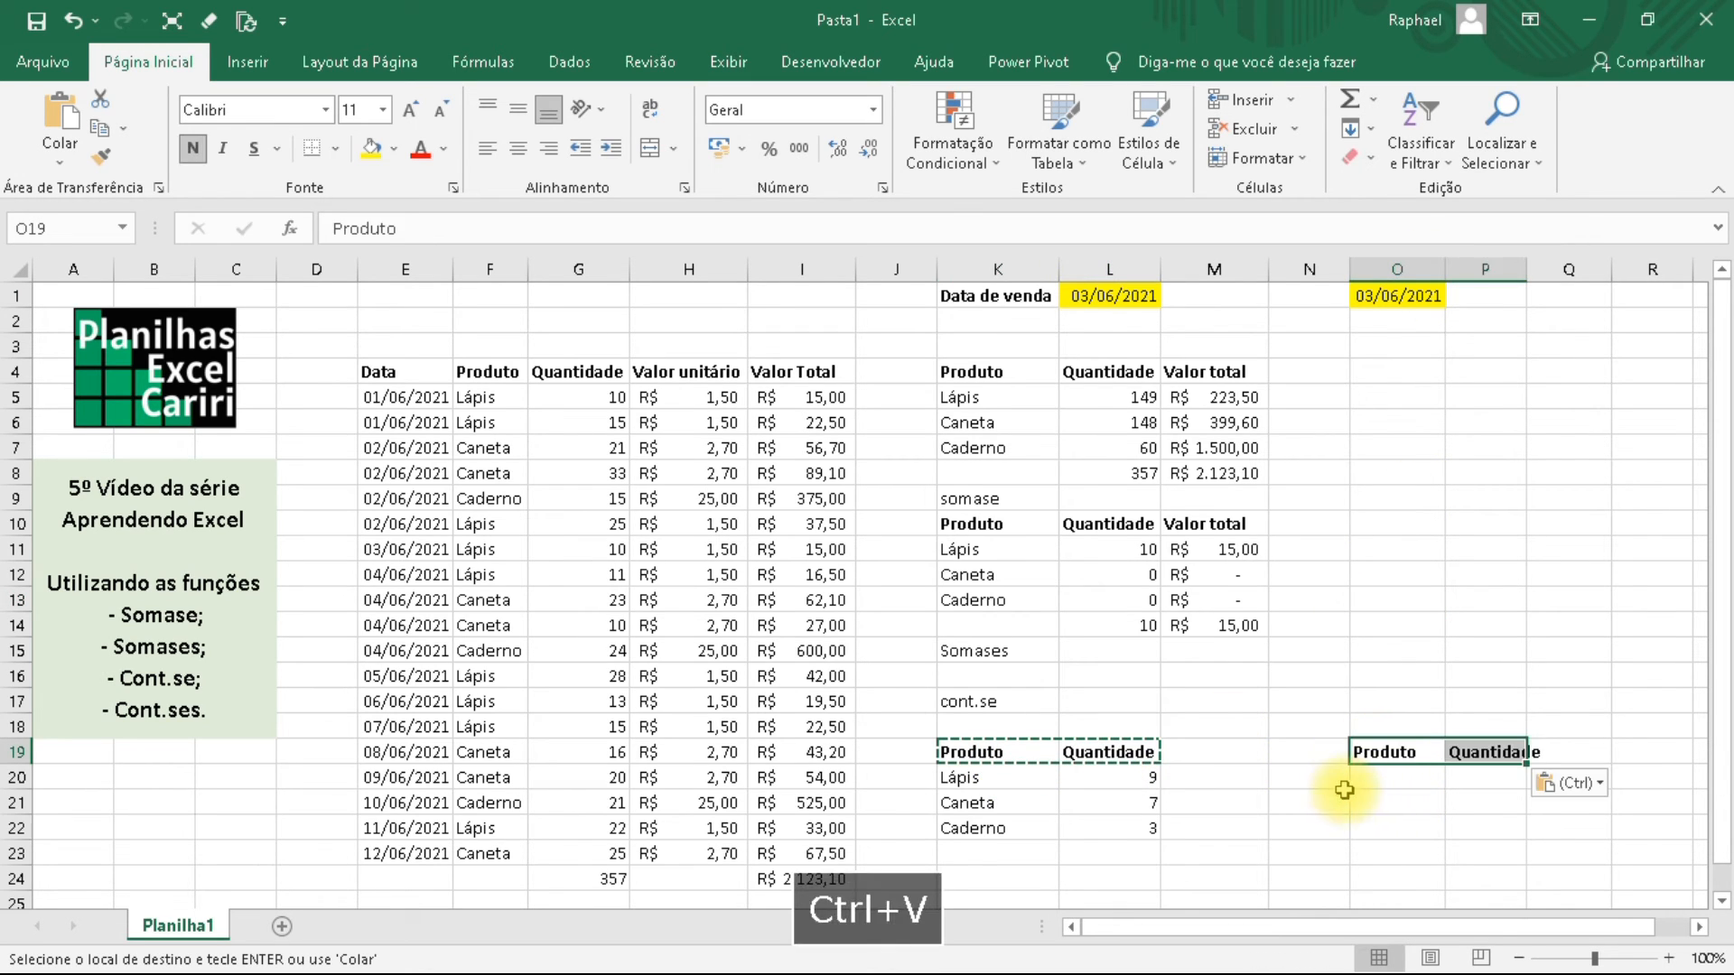
{"action": "left_click_drag", "start_coordinate": [994, 779], "coordinate": [1028, 817]}
{"action": "key", "text": "ctrl+c"}
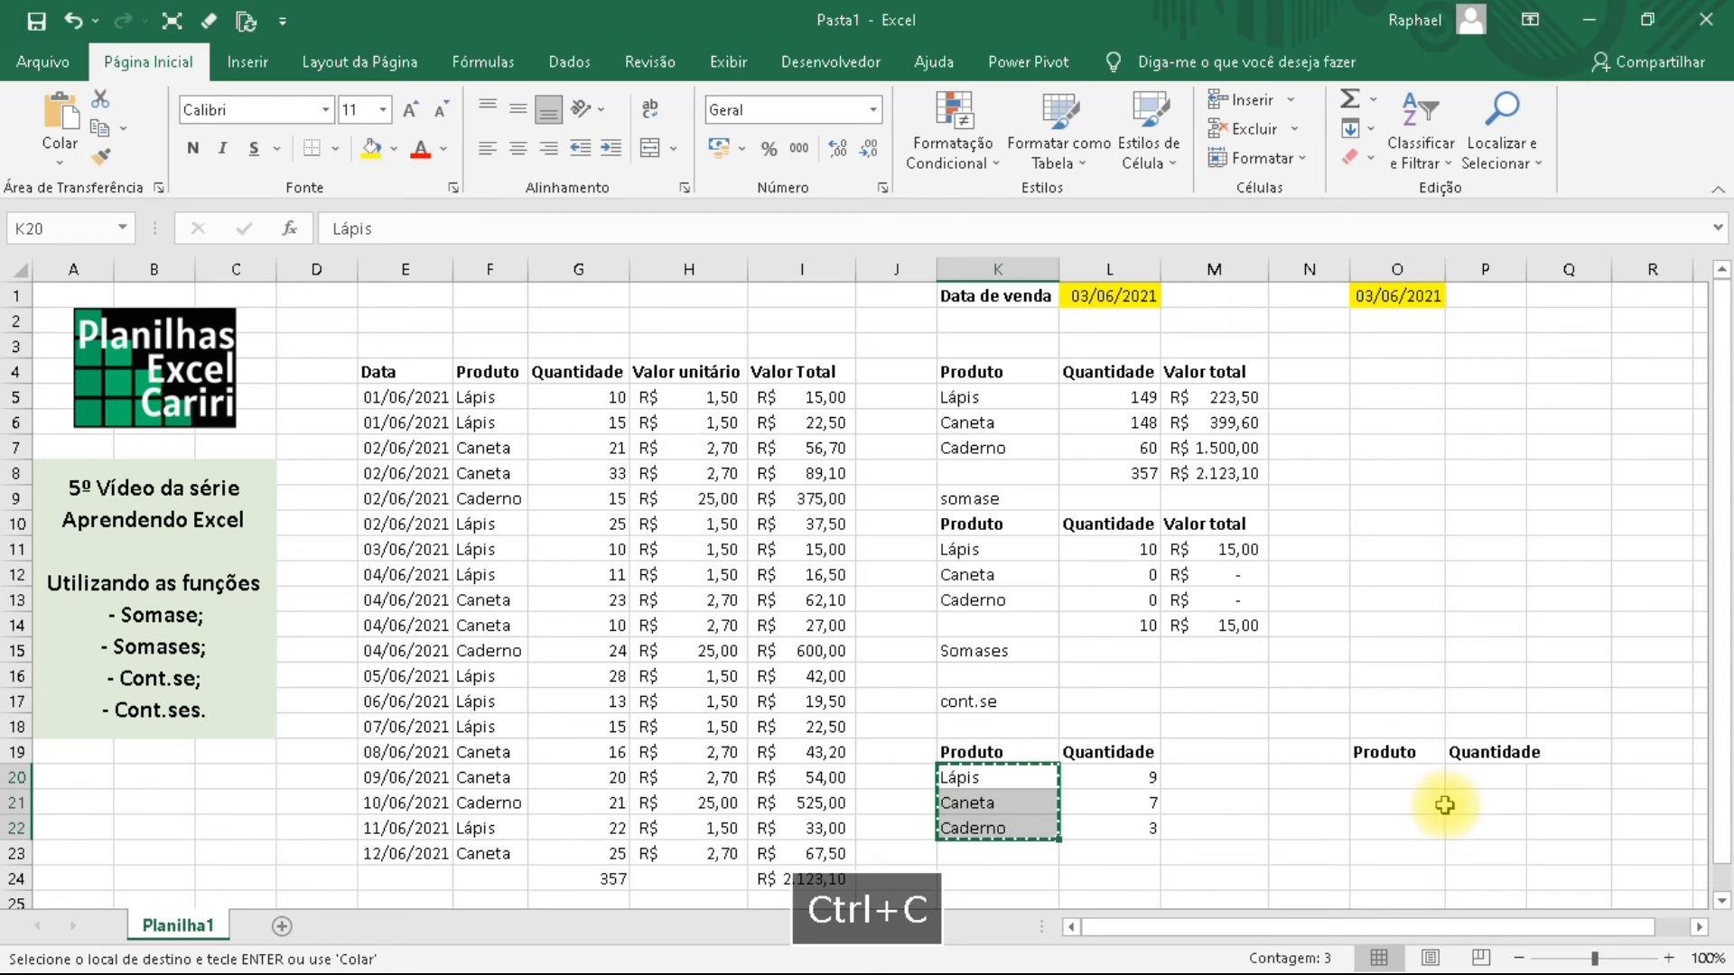
{"action": "left_click", "coordinate": [1394, 777]}
{"action": "key", "text": "ctrl+v"}
{"action": "left_click", "coordinate": [1481, 788]}
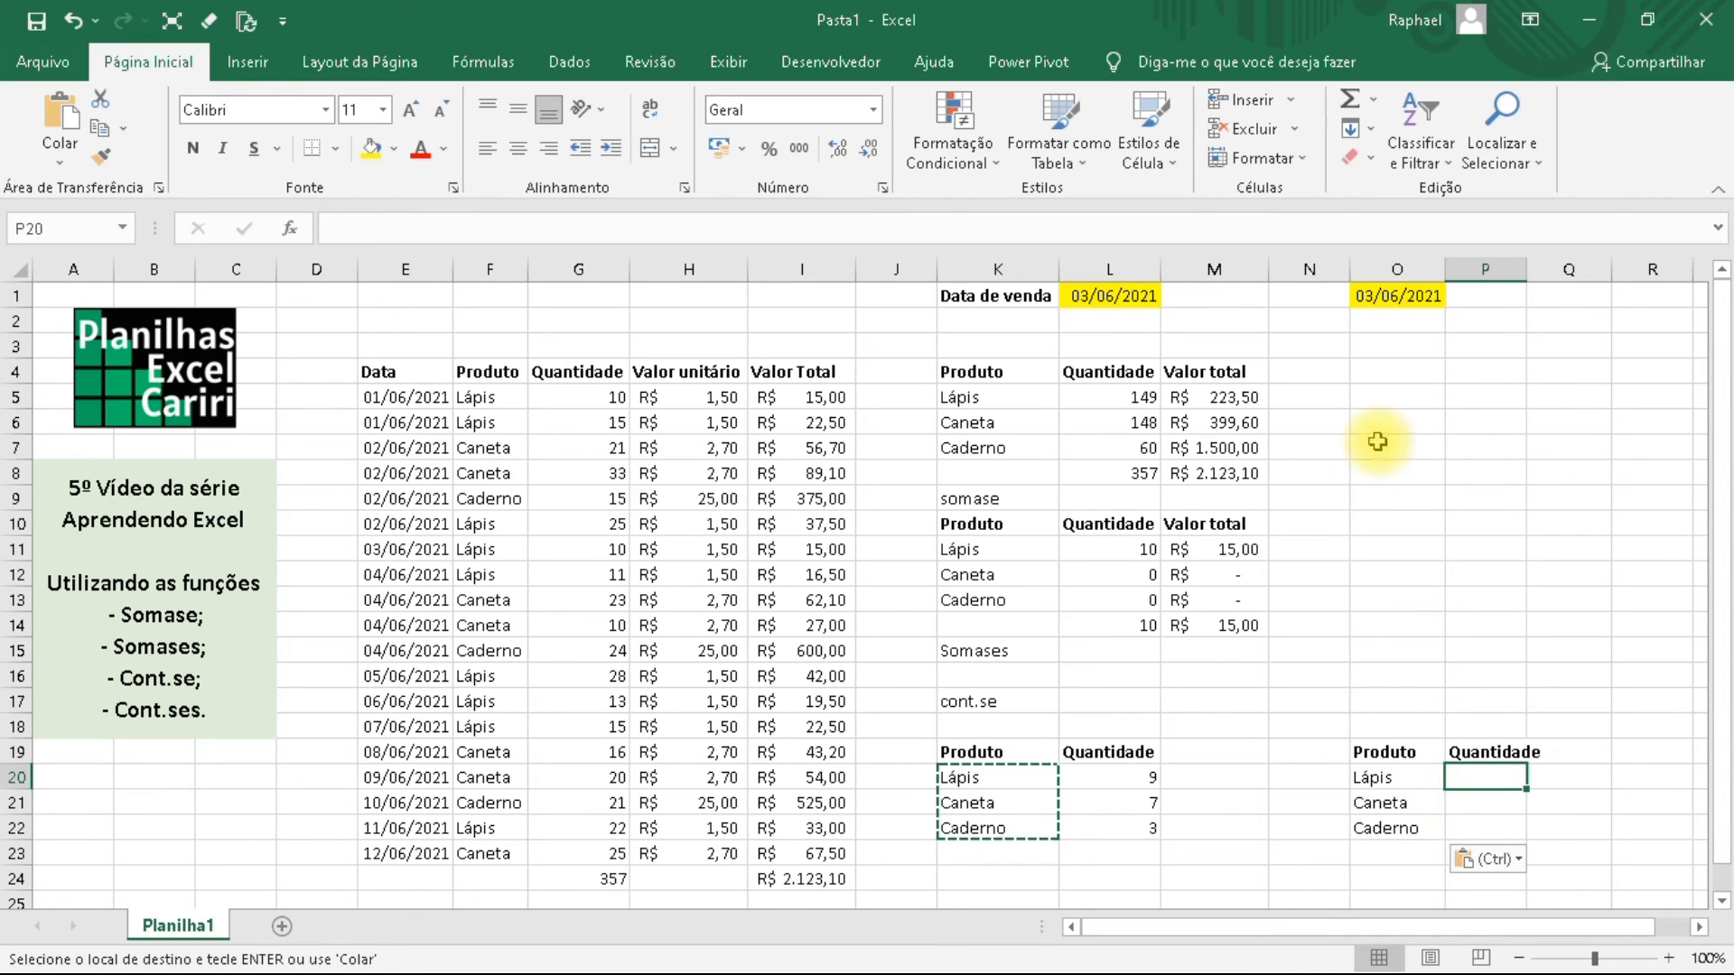
Review the date in O1 and the Lápis entries in F5:F6, and widen column P to fit the Quantidade header.
{"action": "left_click", "coordinate": [1379, 297]}
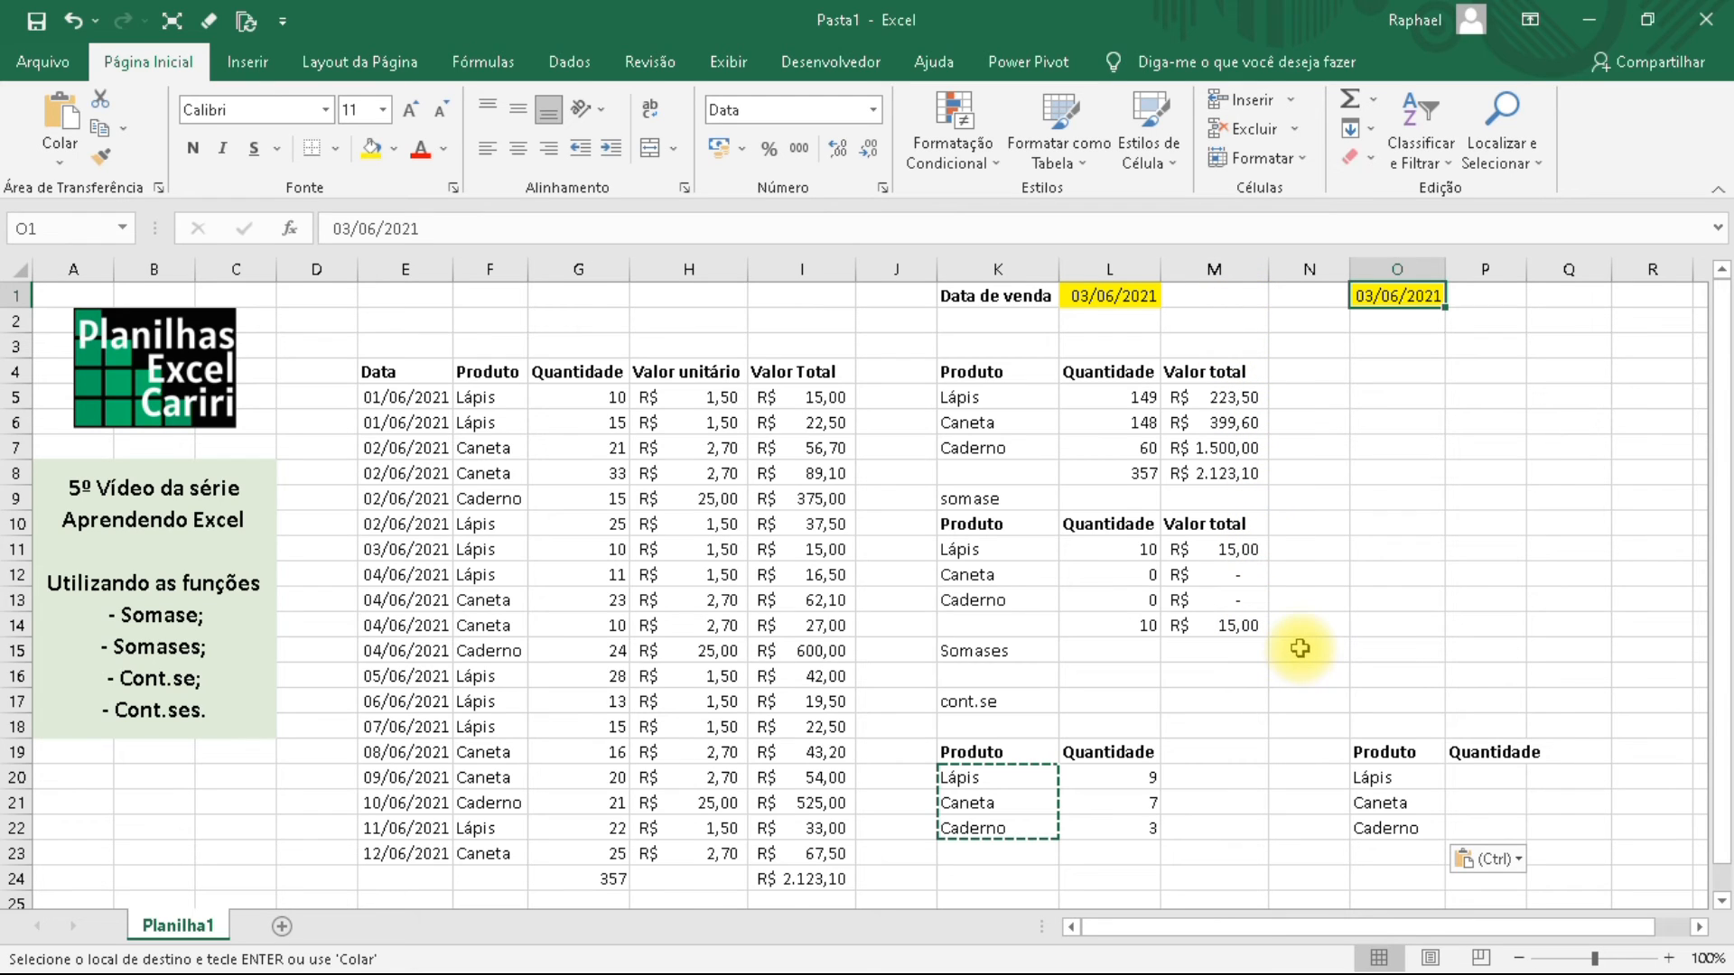
{"action": "mouse_move", "coordinate": [489, 397]}
{"action": "left_mouse_down"}
{"action": "mouse_move", "coordinate": [488, 442]}
{"action": "mouse_move", "coordinate": [485, 421]}
{"action": "left_mouse_up"}
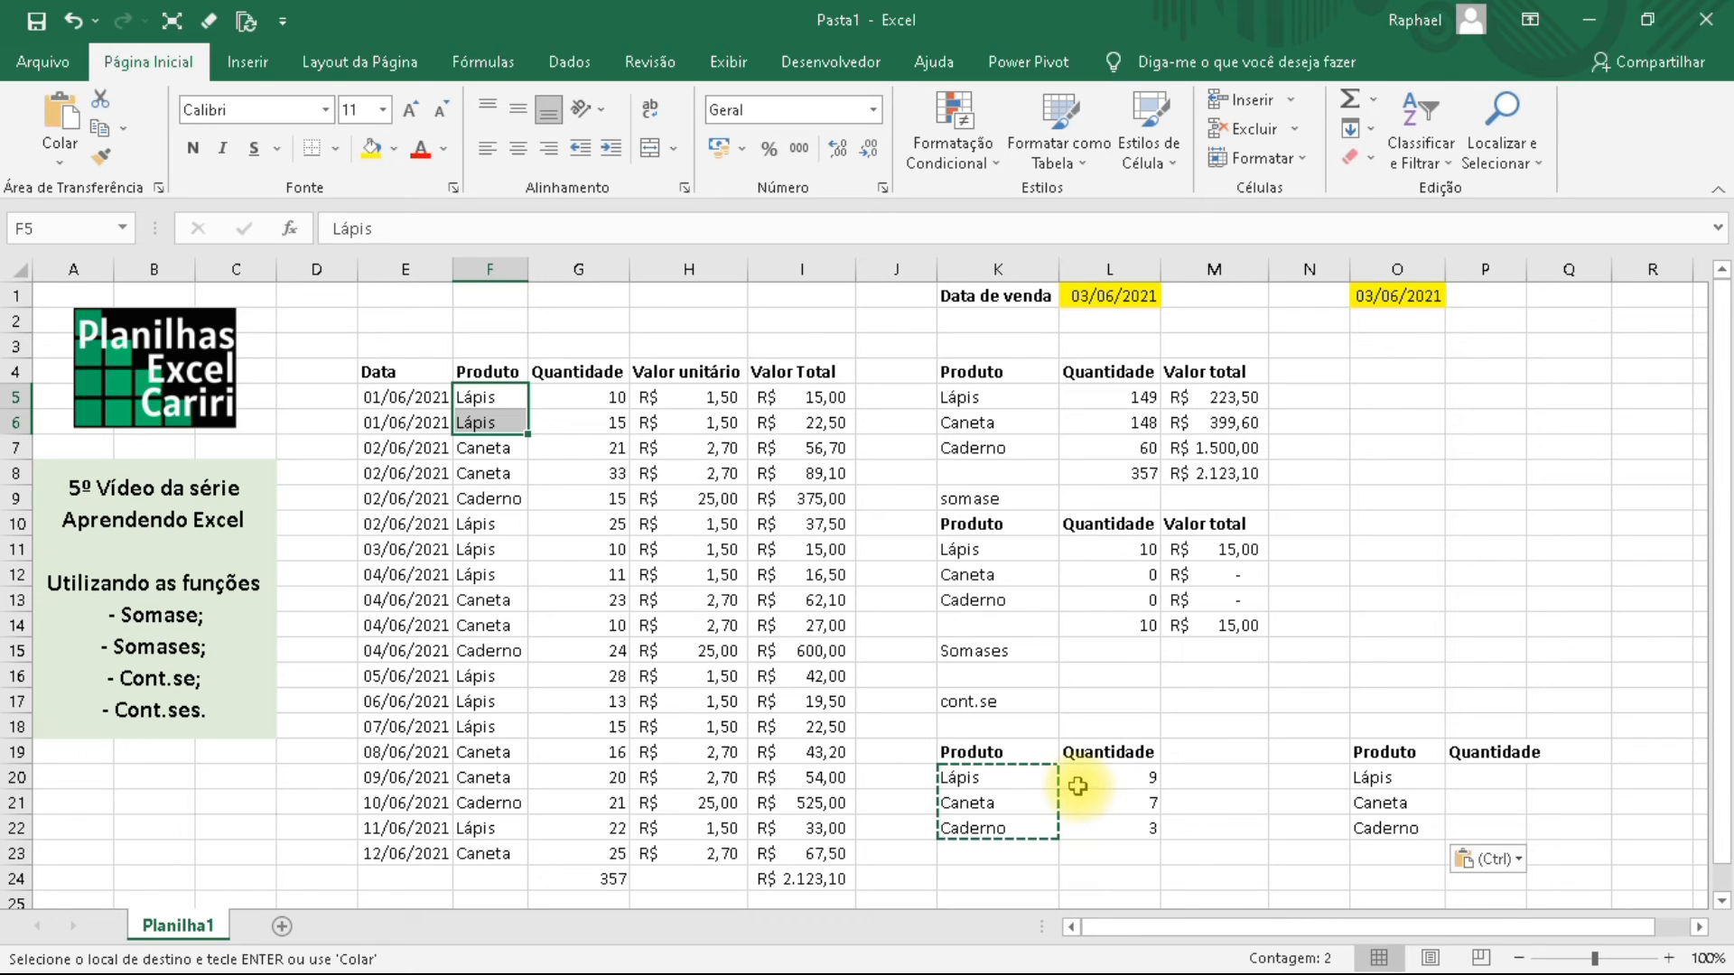
{"action": "left_click", "coordinate": [1479, 777]}
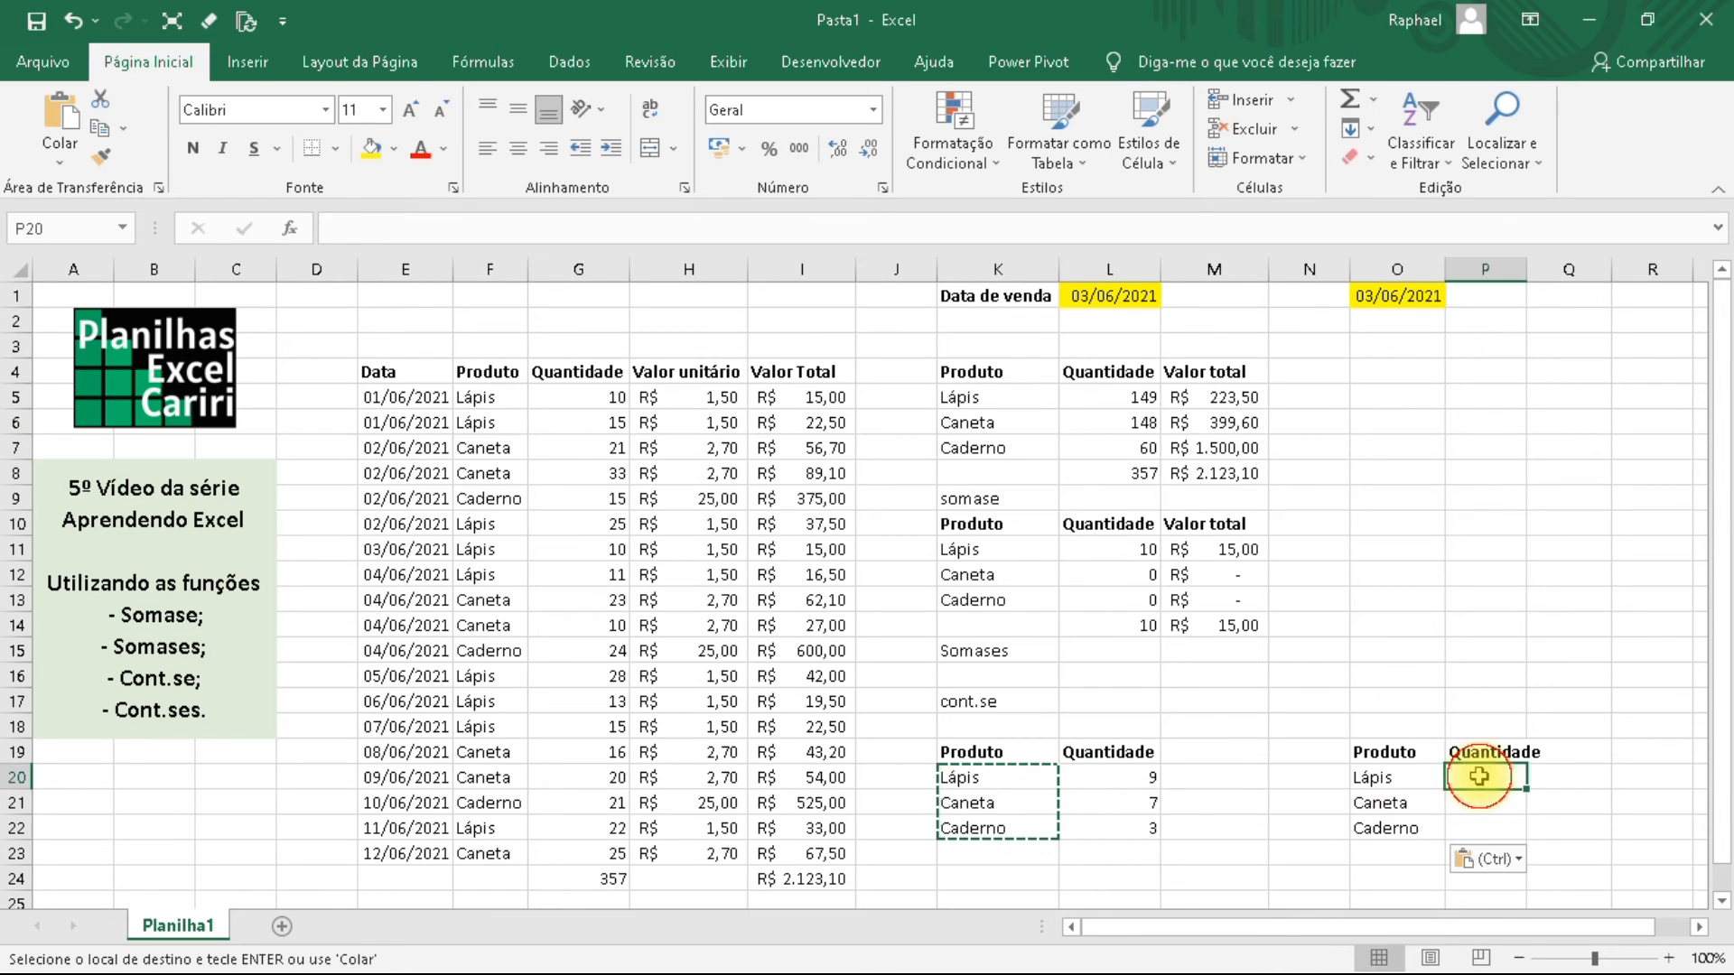
{"action": "left_click_drag", "start_coordinate": [1526, 269], "coordinate": [1547, 379]}
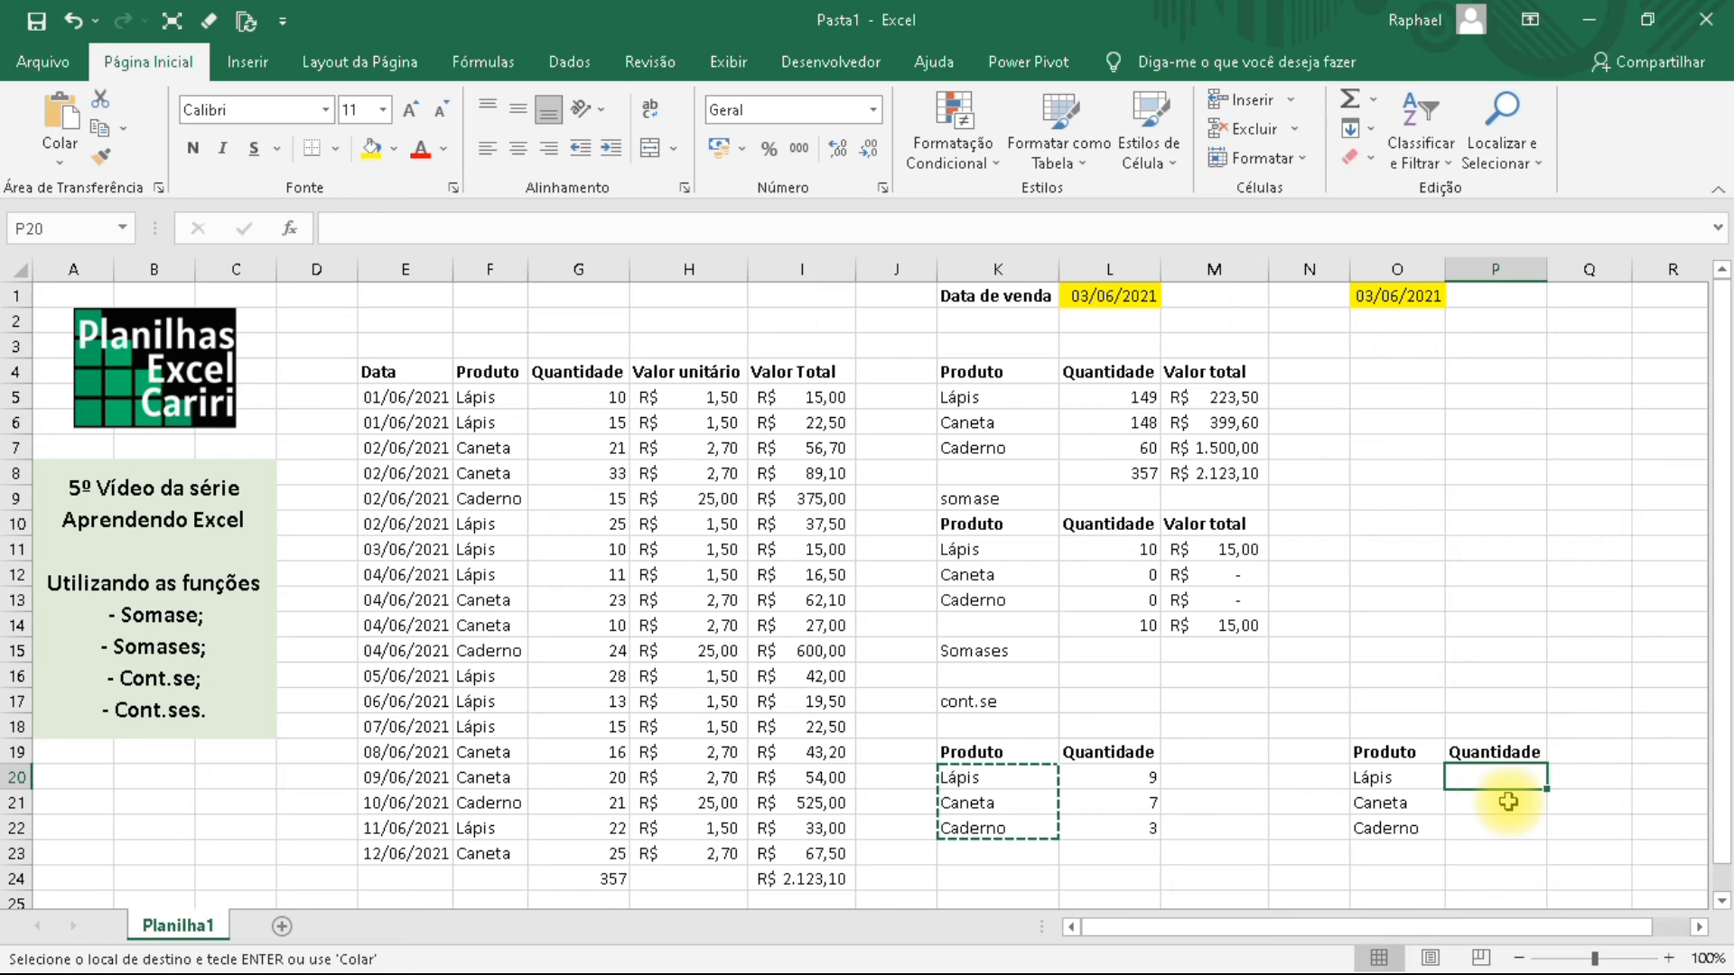
Start a CONT.SES formula in P20 with column F:F as the first criteria range and O20 as its criterion.
{"action": "type", "text": "="}
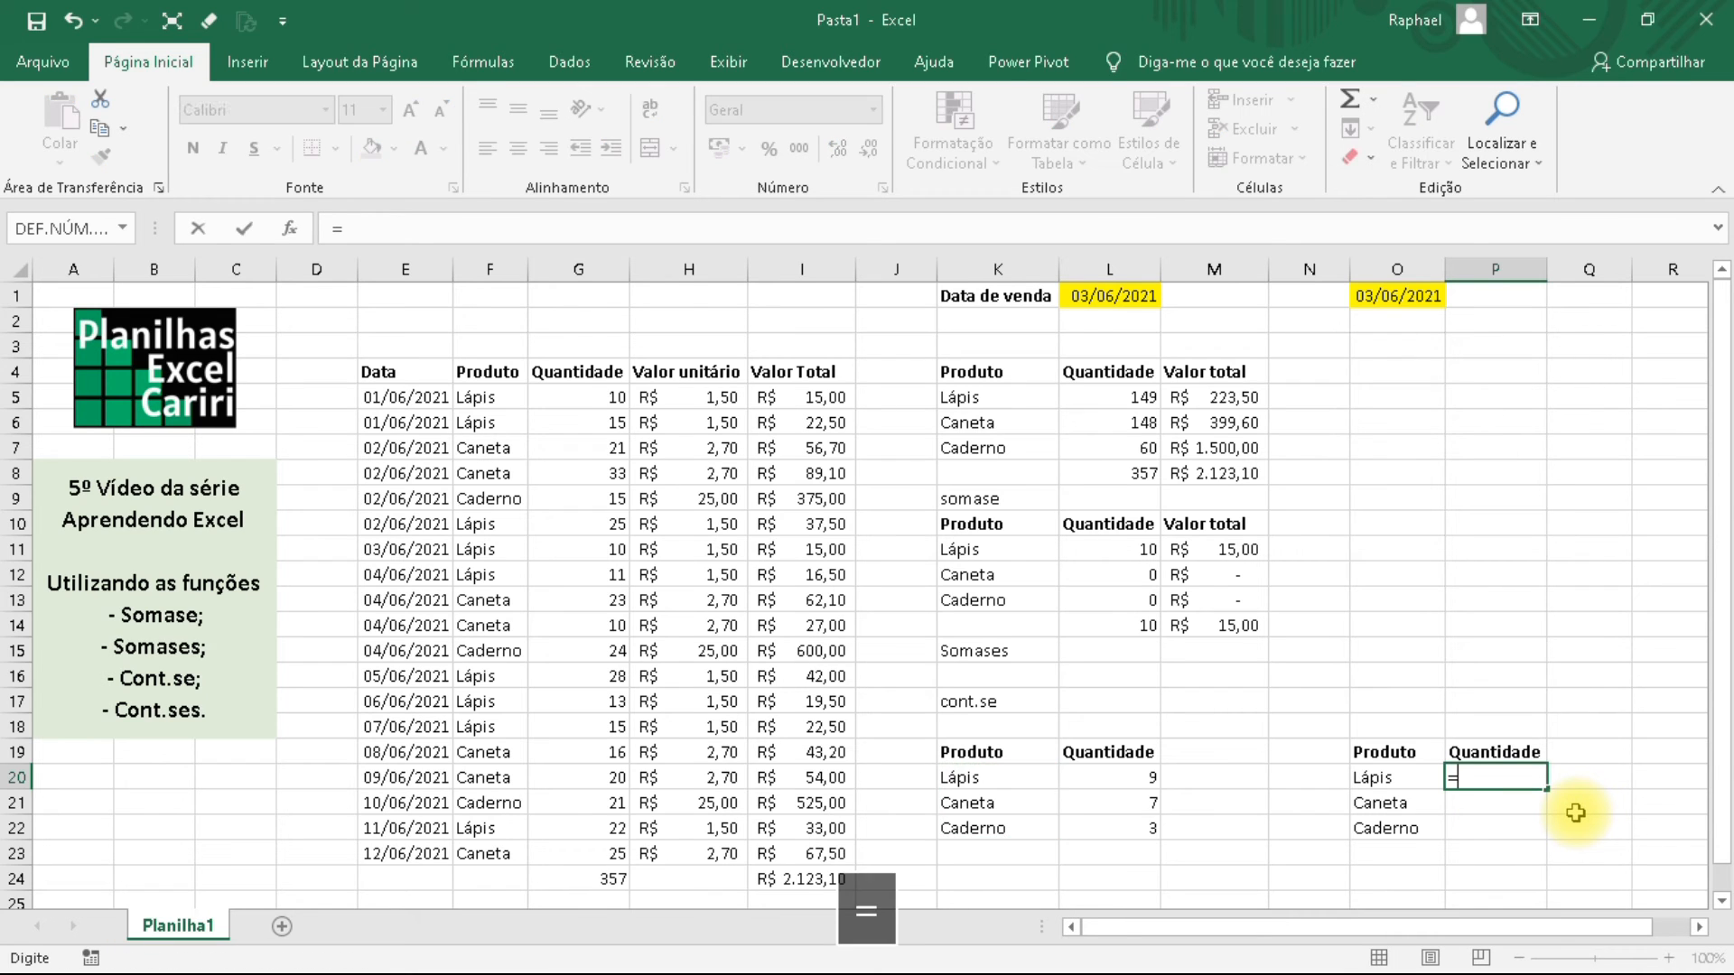
{"action": "type", "text": "cont.ses("}
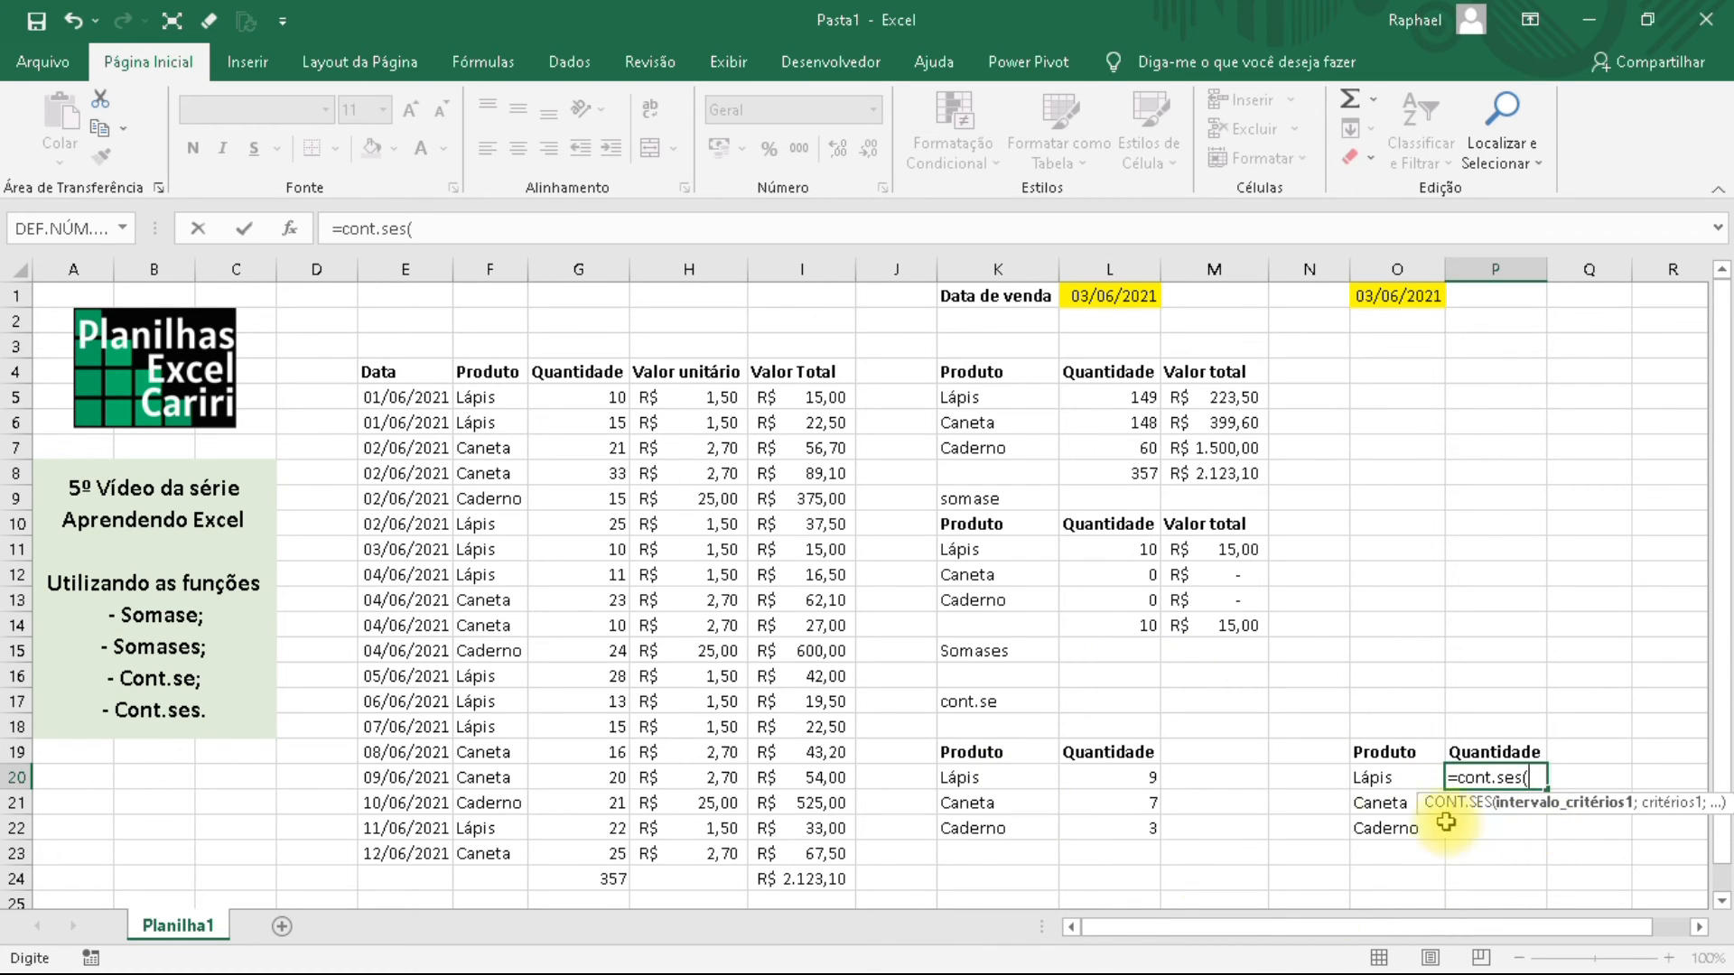
{"action": "left_click", "coordinate": [491, 267]}
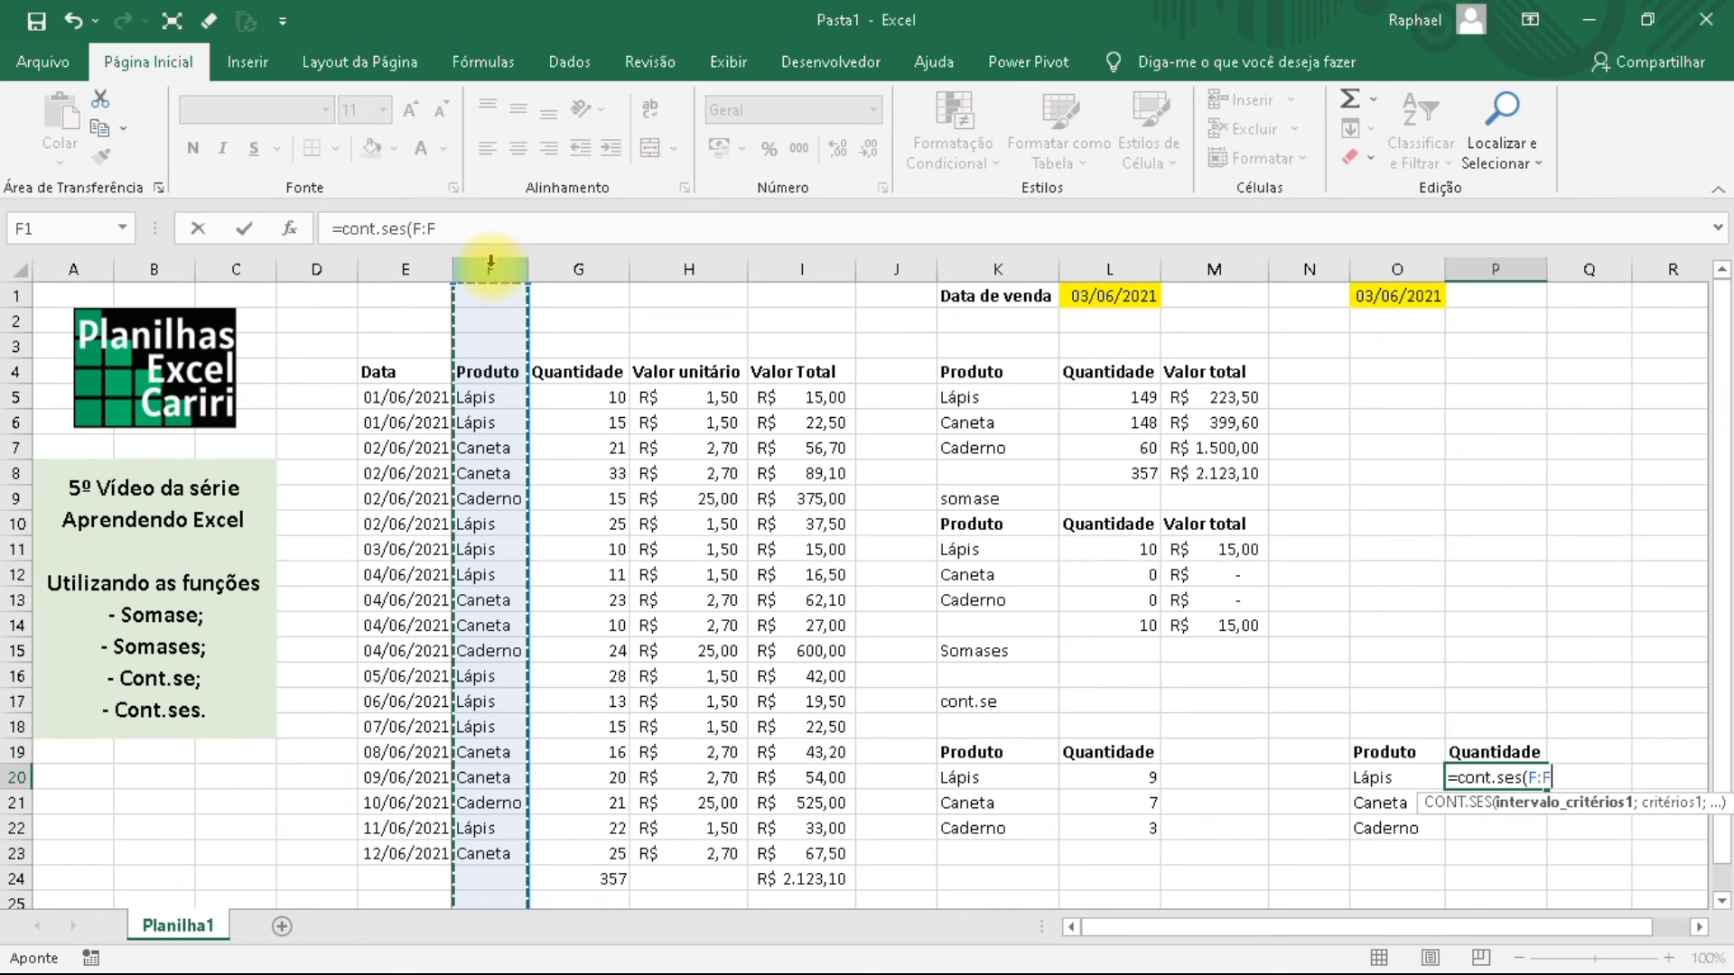
{"action": "type", "text": ";"}
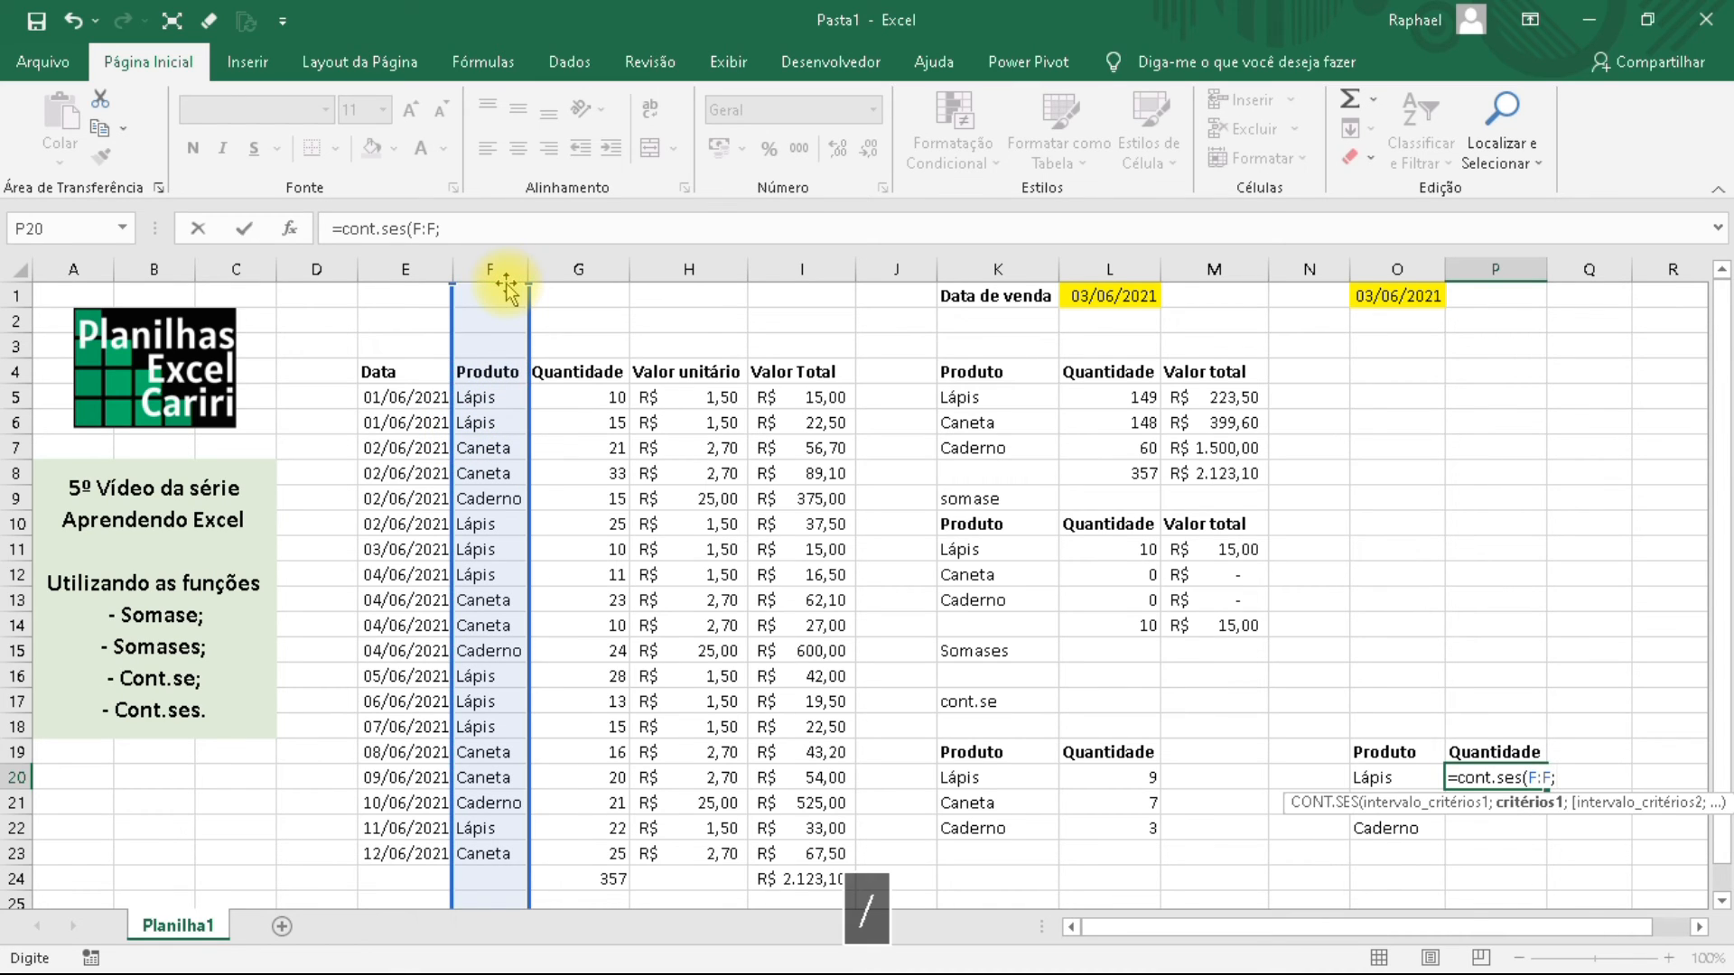
{"action": "left_click", "coordinate": [1346, 777]}
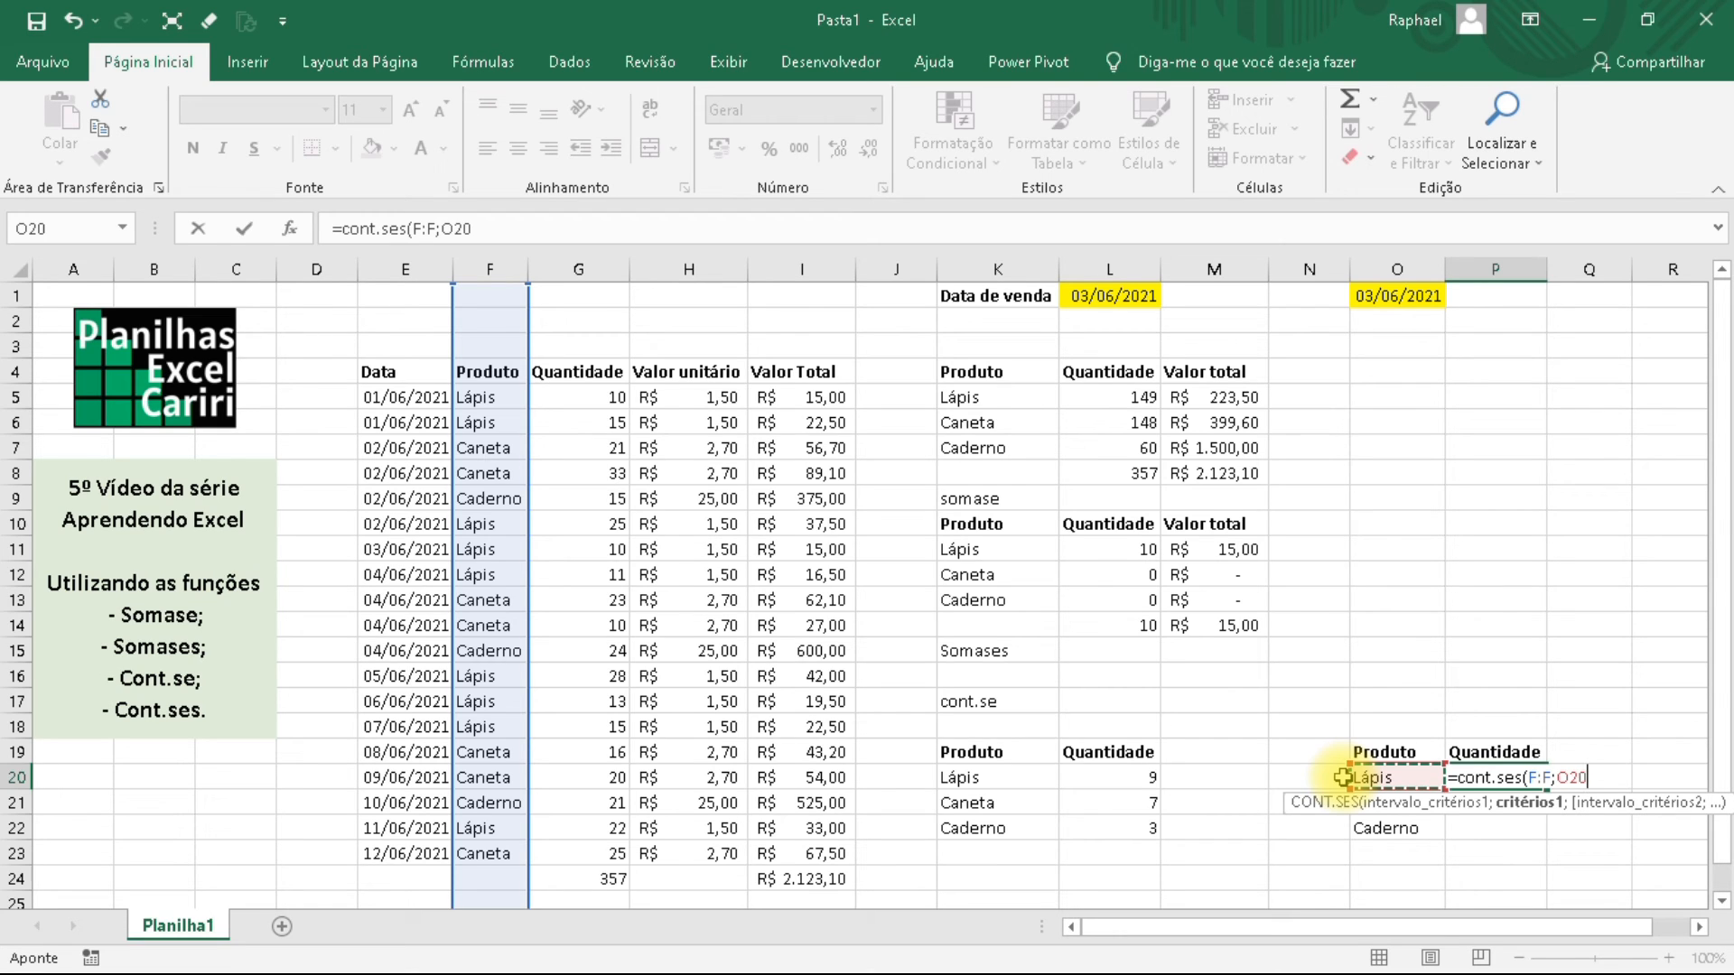
{"action": "type", "text": ";"}
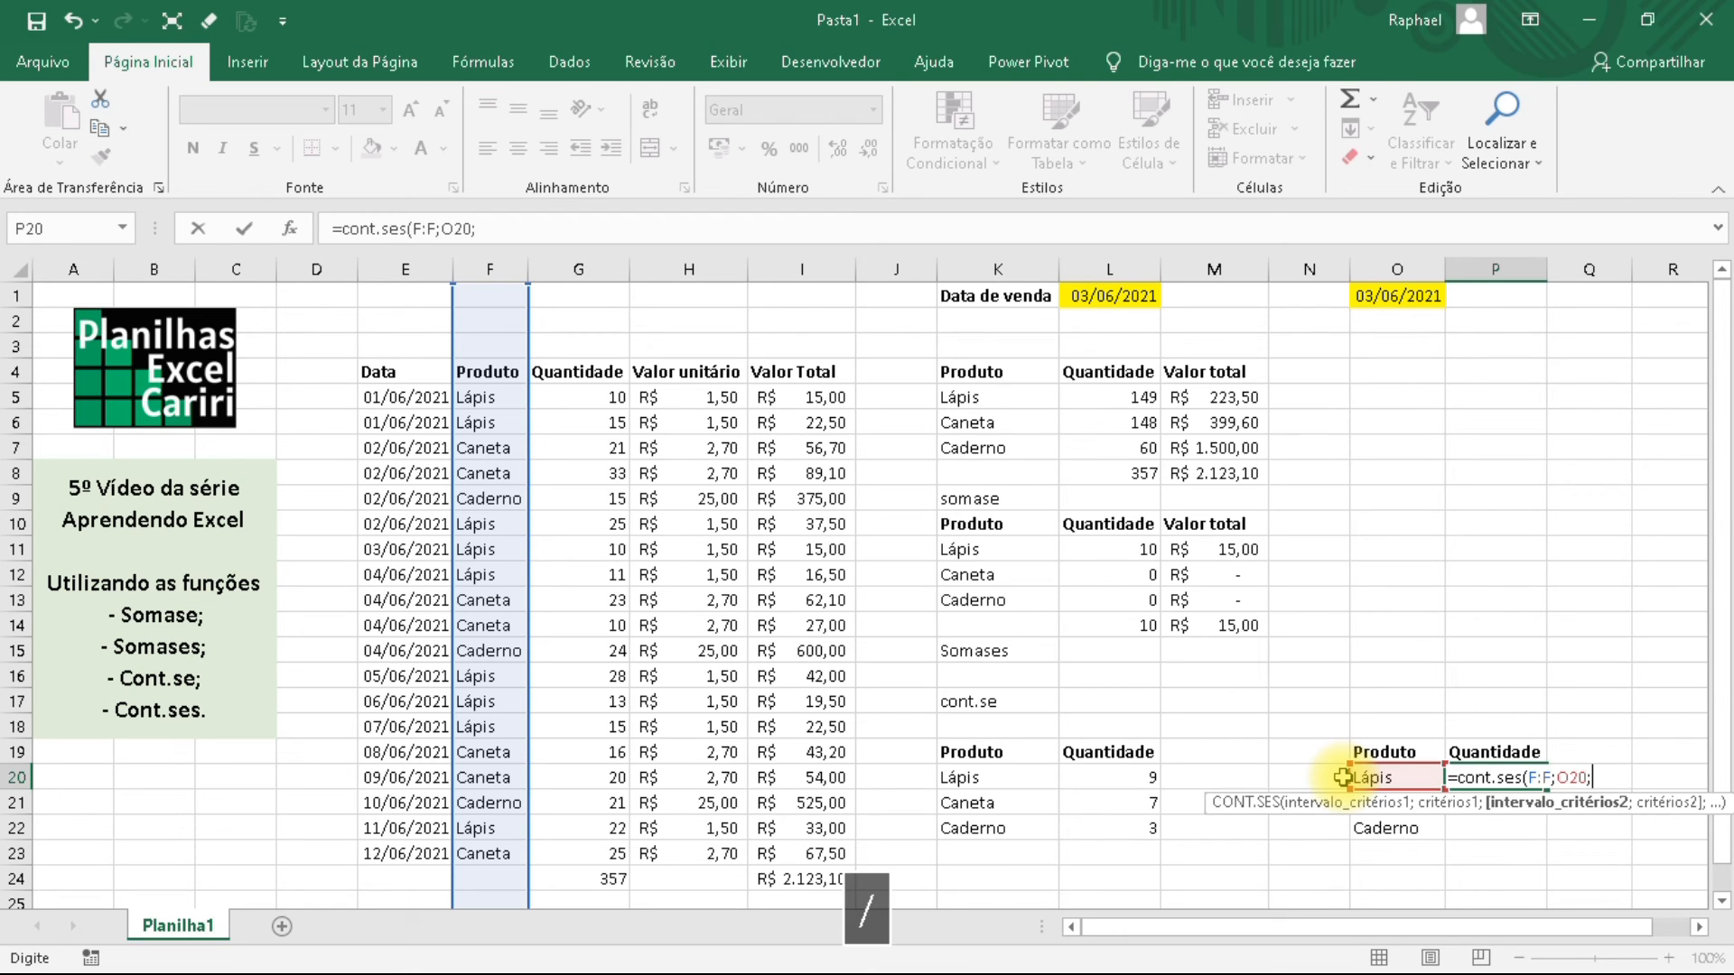
Add date column E:E with the absolute criterion $O$1, completing P20 as =CONT.SES(F:F;O20;E:E;$O$1).
{"action": "left_click", "coordinate": [406, 274]}
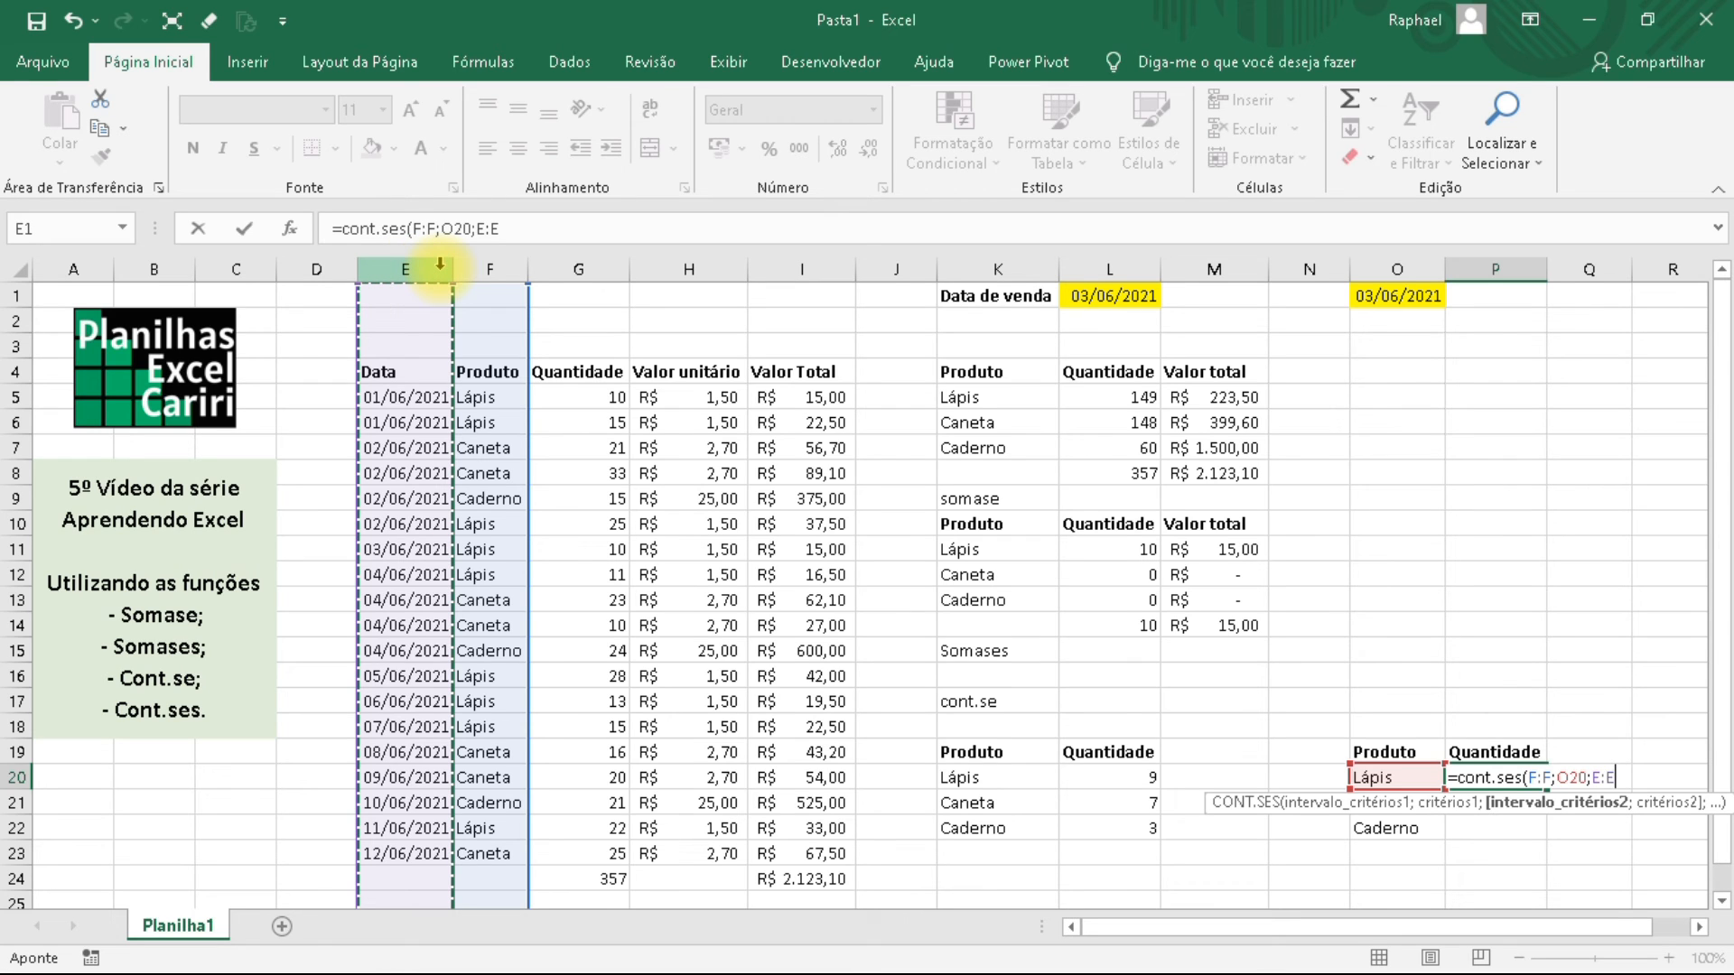
{"action": "type", "text": ";"}
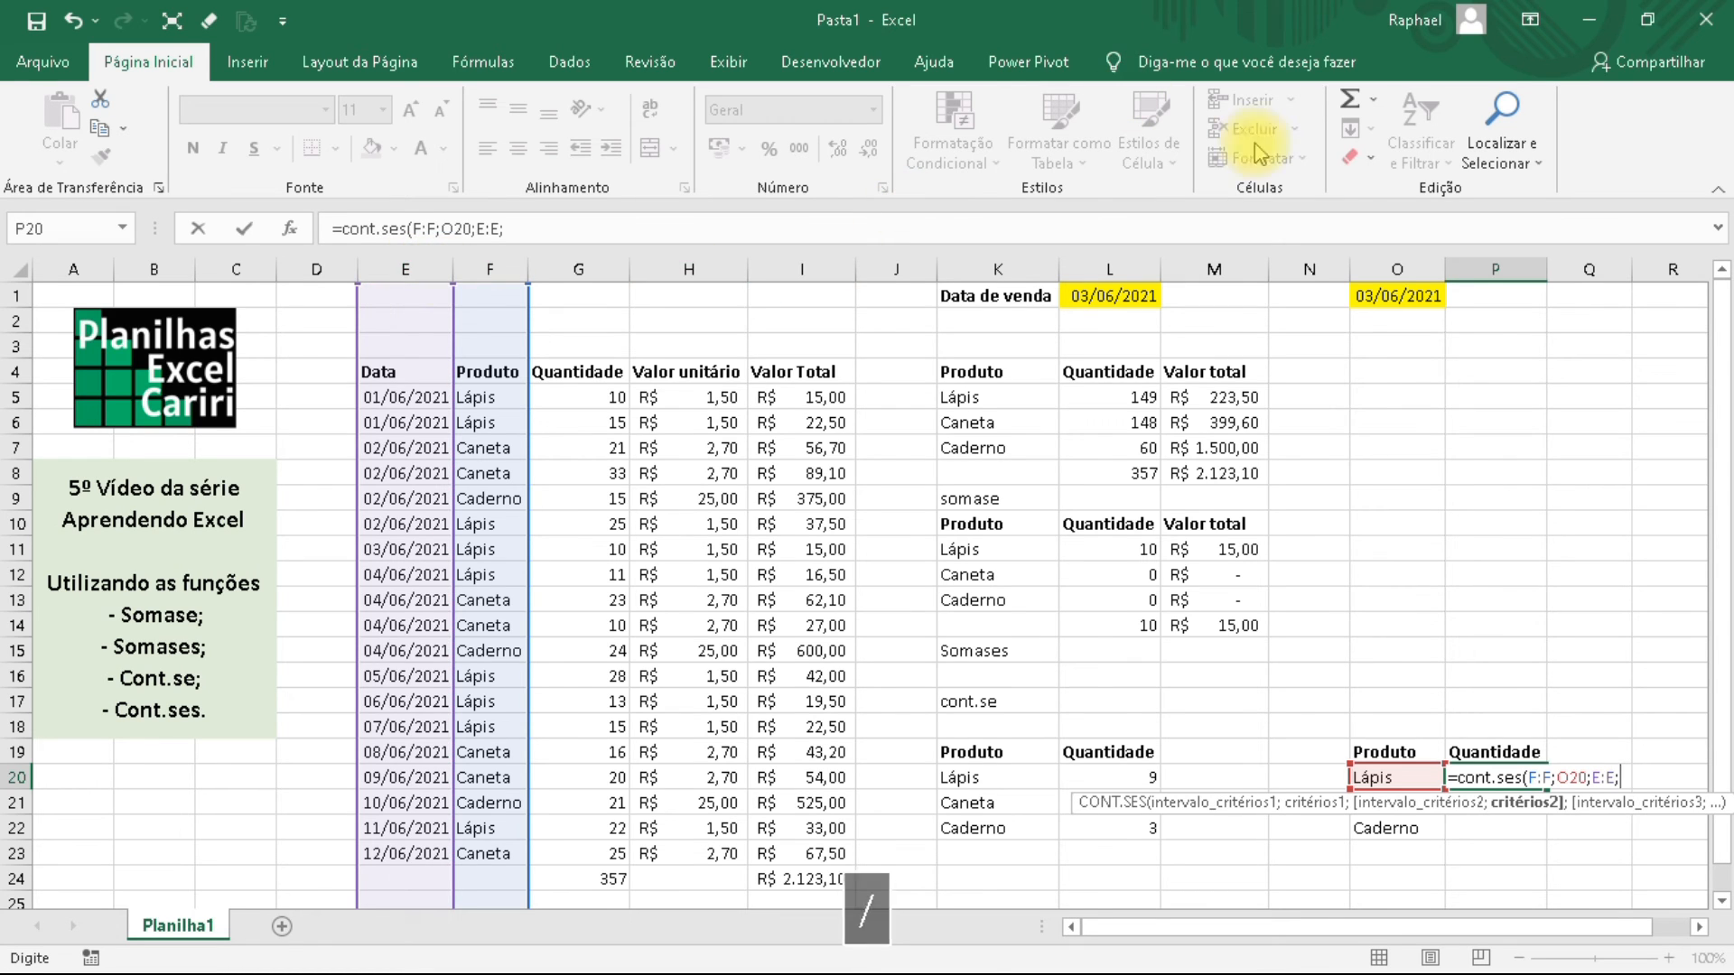
{"action": "left_click", "coordinate": [1386, 303]}
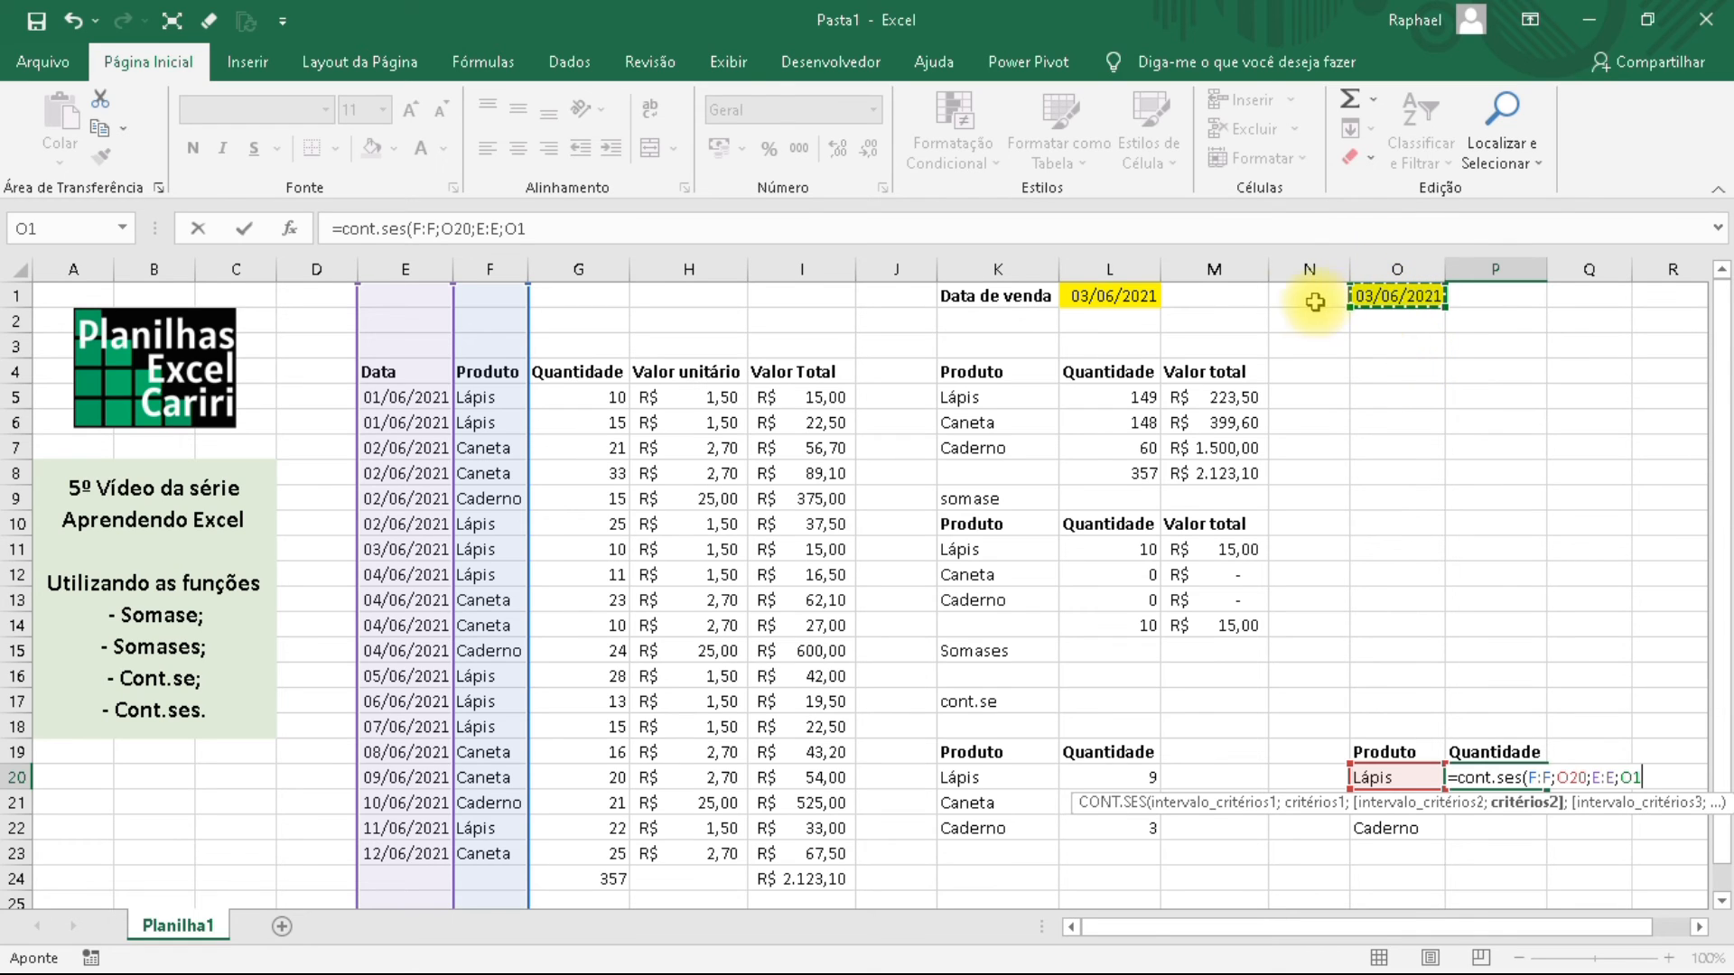
{"action": "left_click", "coordinate": [511, 230]}
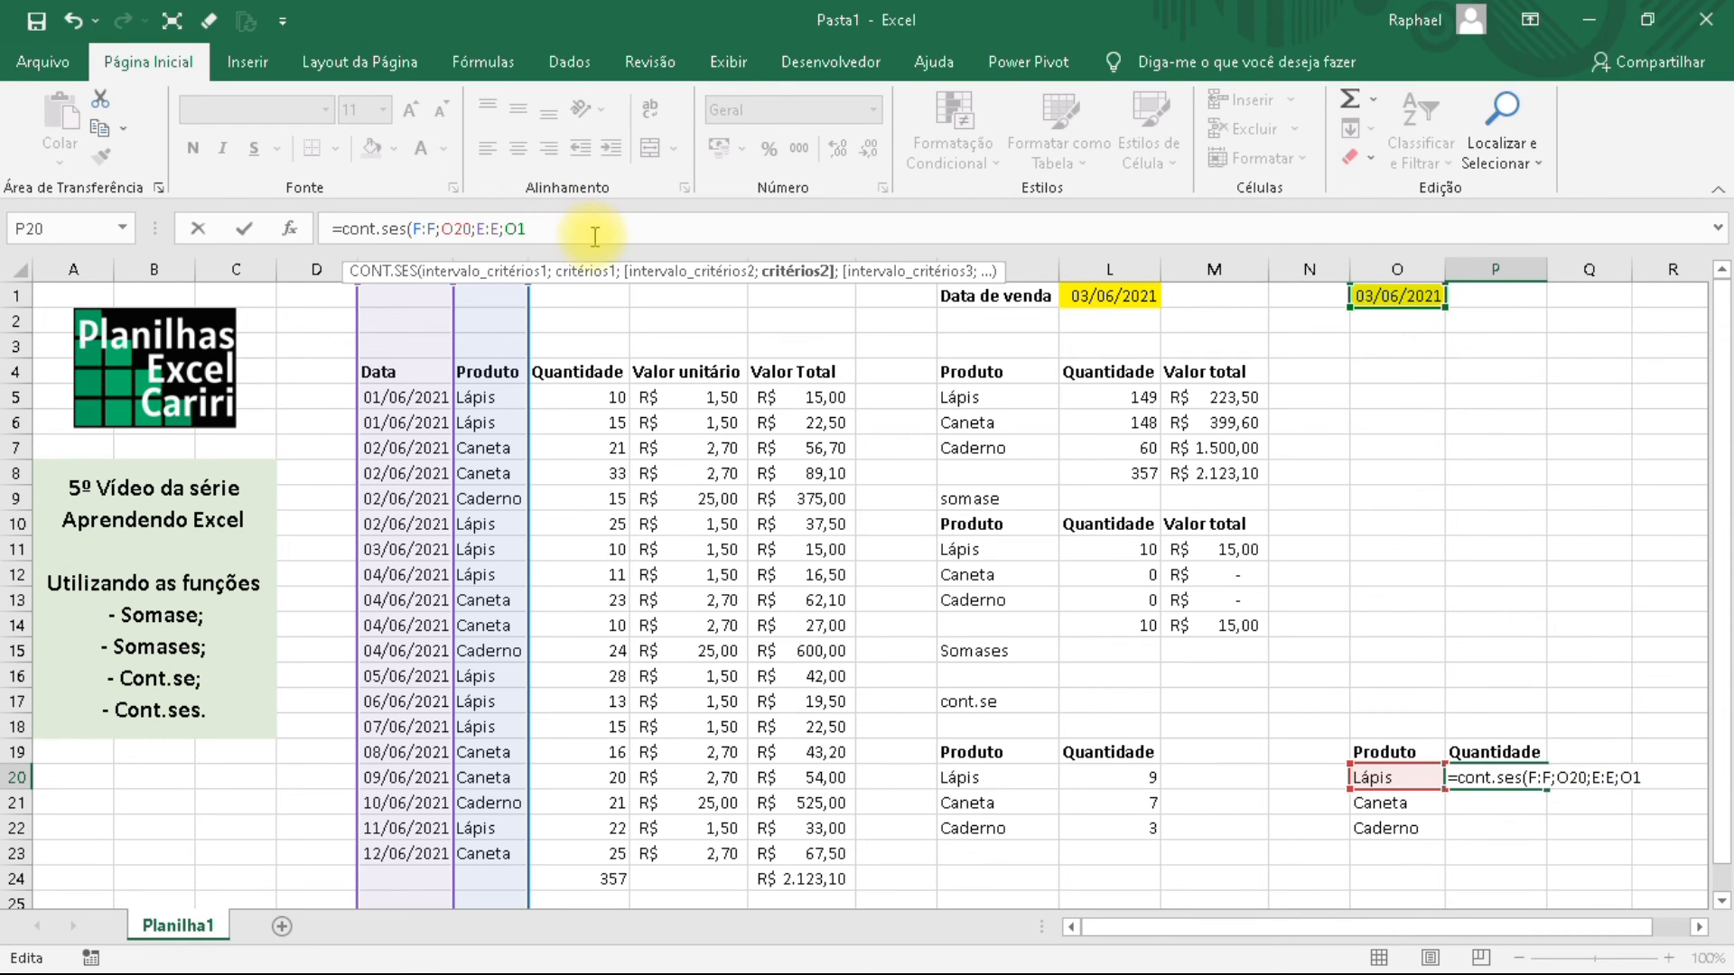
{"action": "key", "text": "F4"}
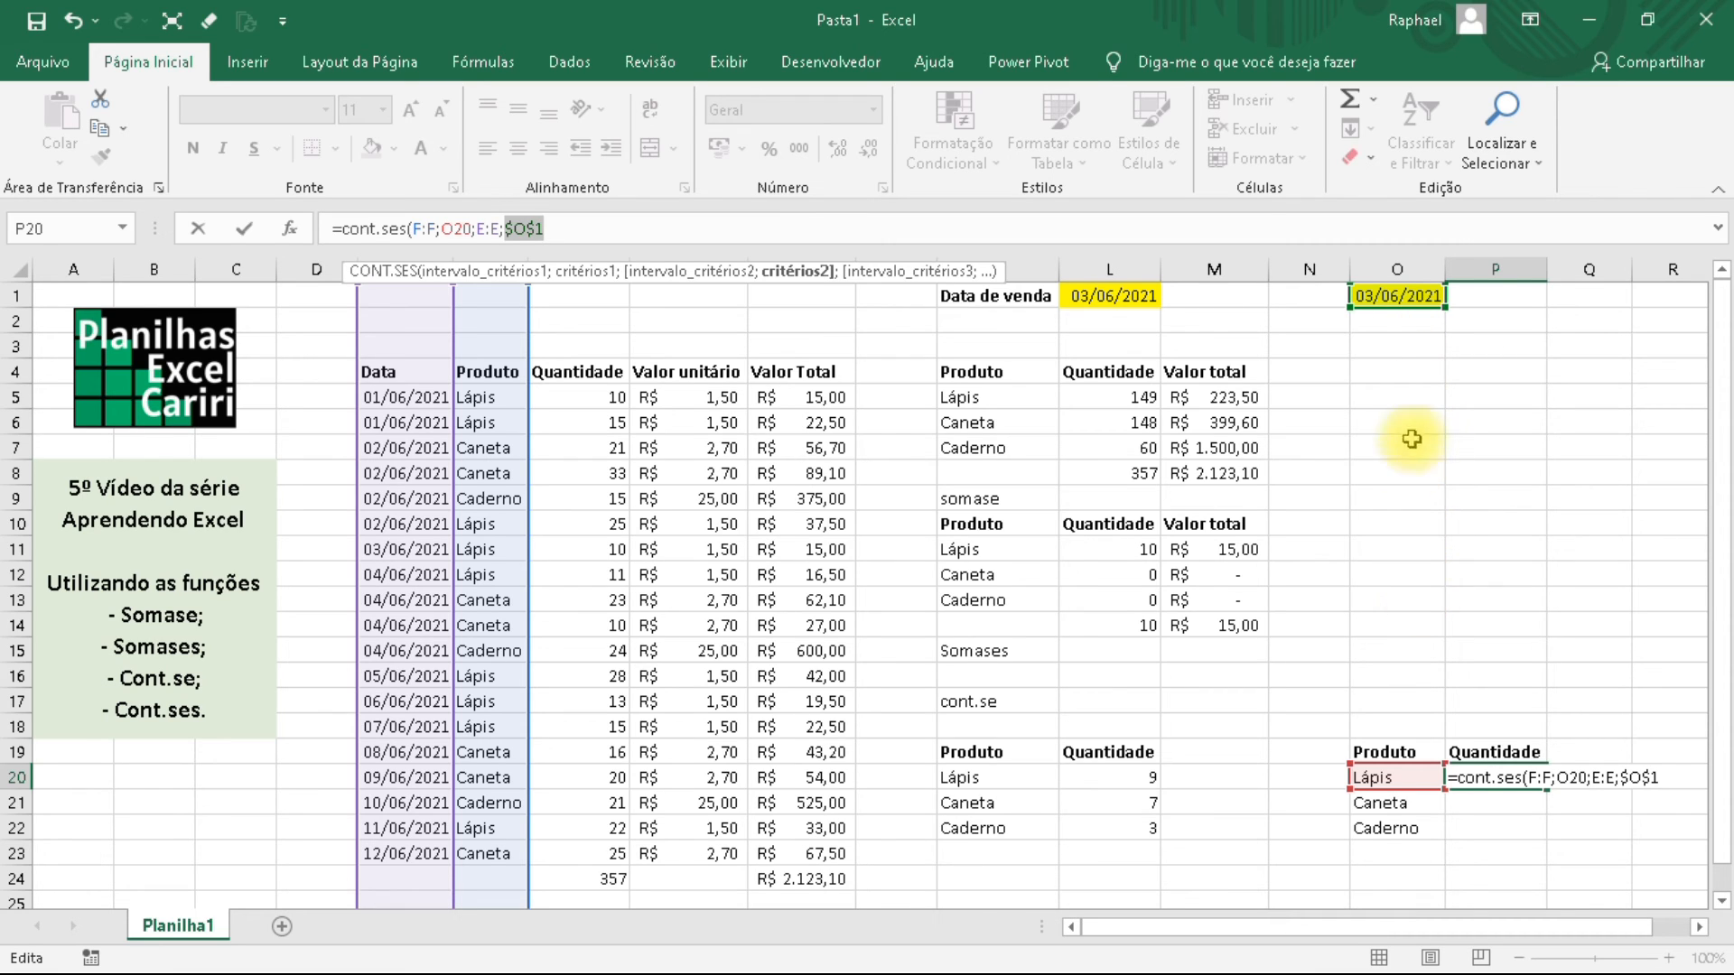
{"action": "left_click", "coordinate": [591, 235]}
{"action": "type", "text": ")"}
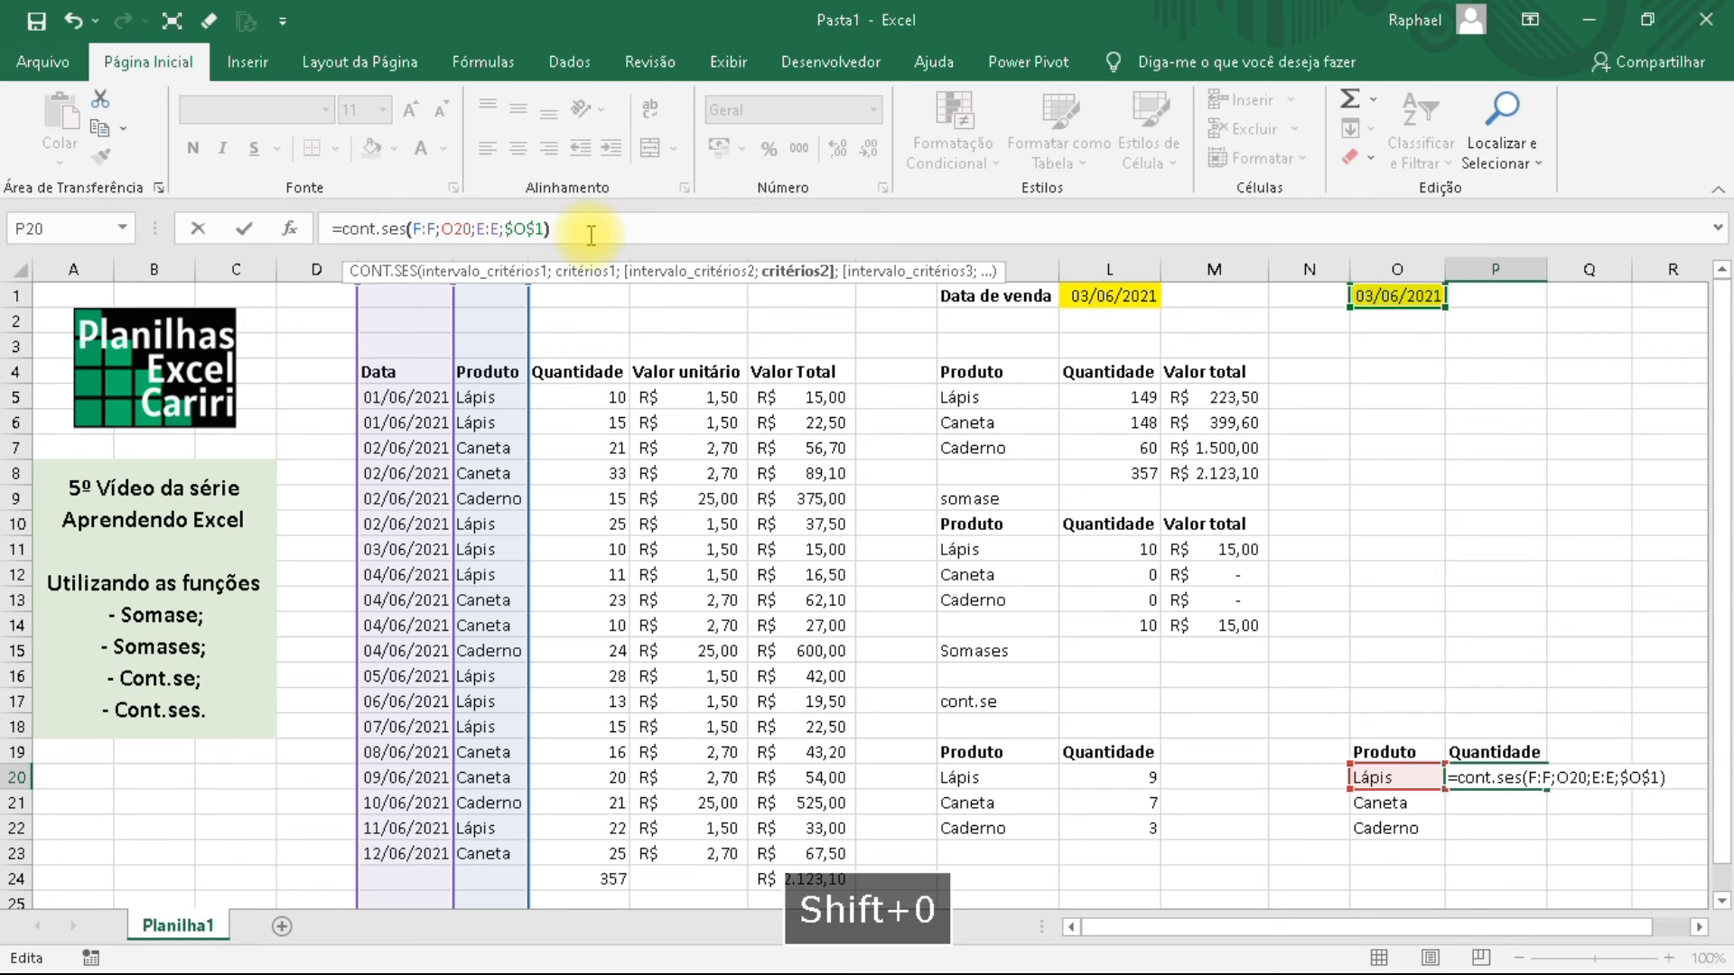
{"action": "key", "text": "Return"}
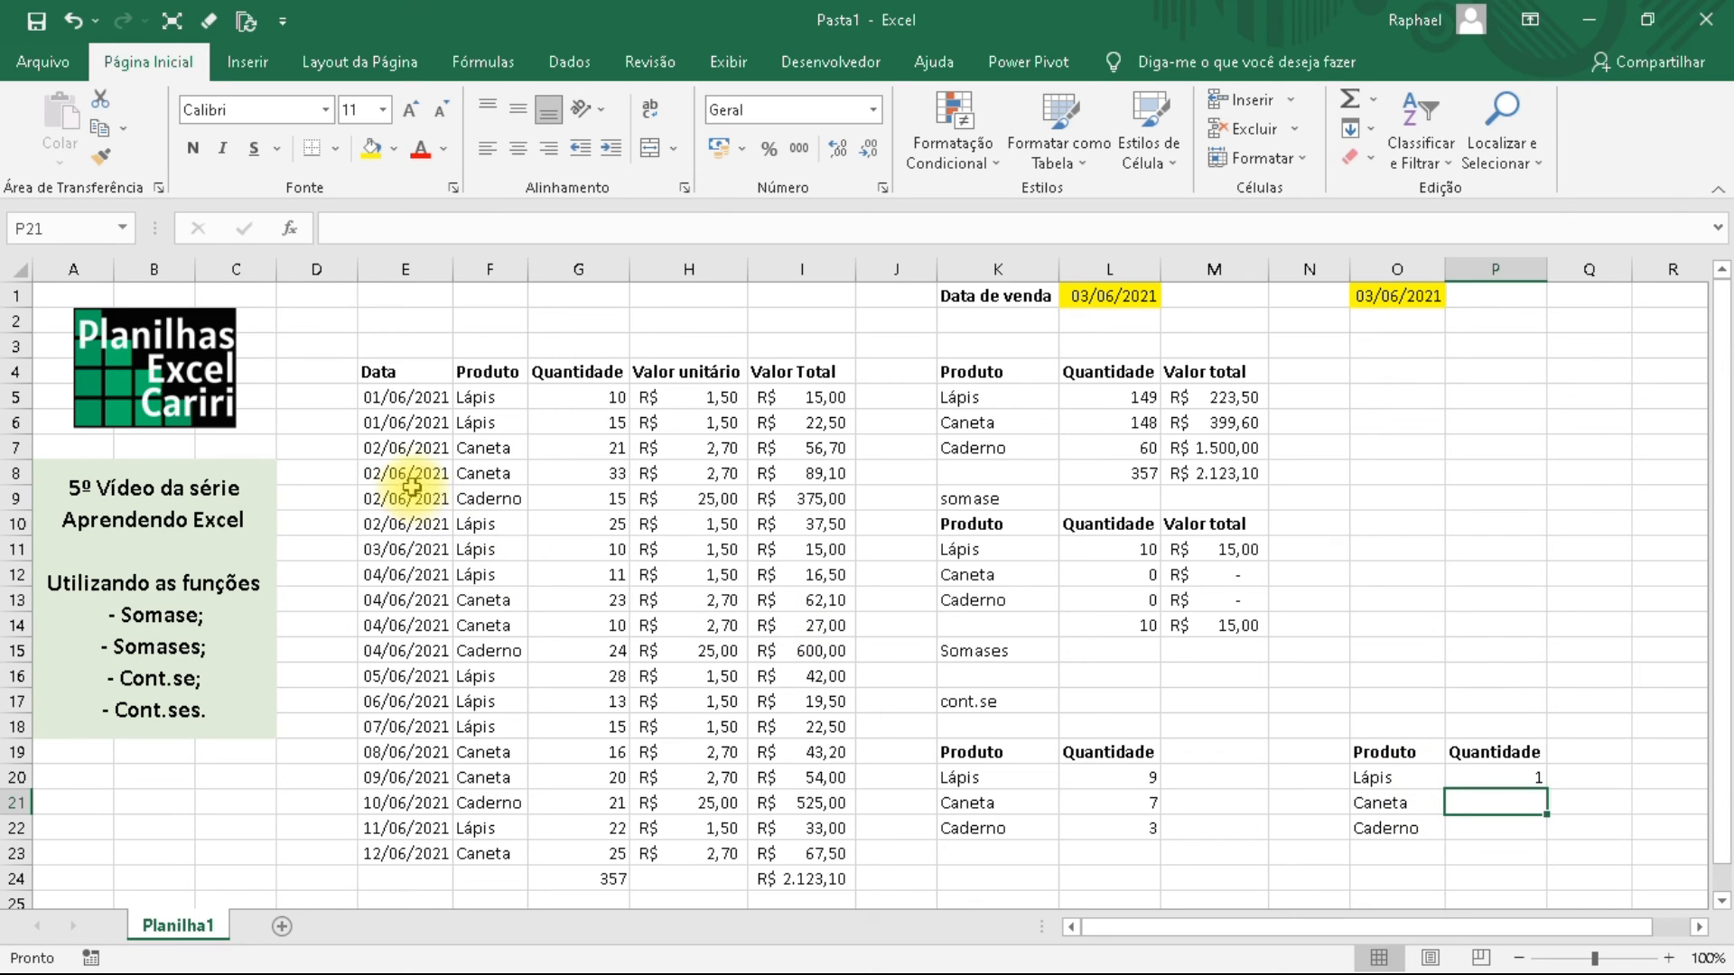
Check the Lápis entry in F11, then fill the CONT.SES formula from P20 down to P22.
{"action": "left_click", "coordinate": [473, 549]}
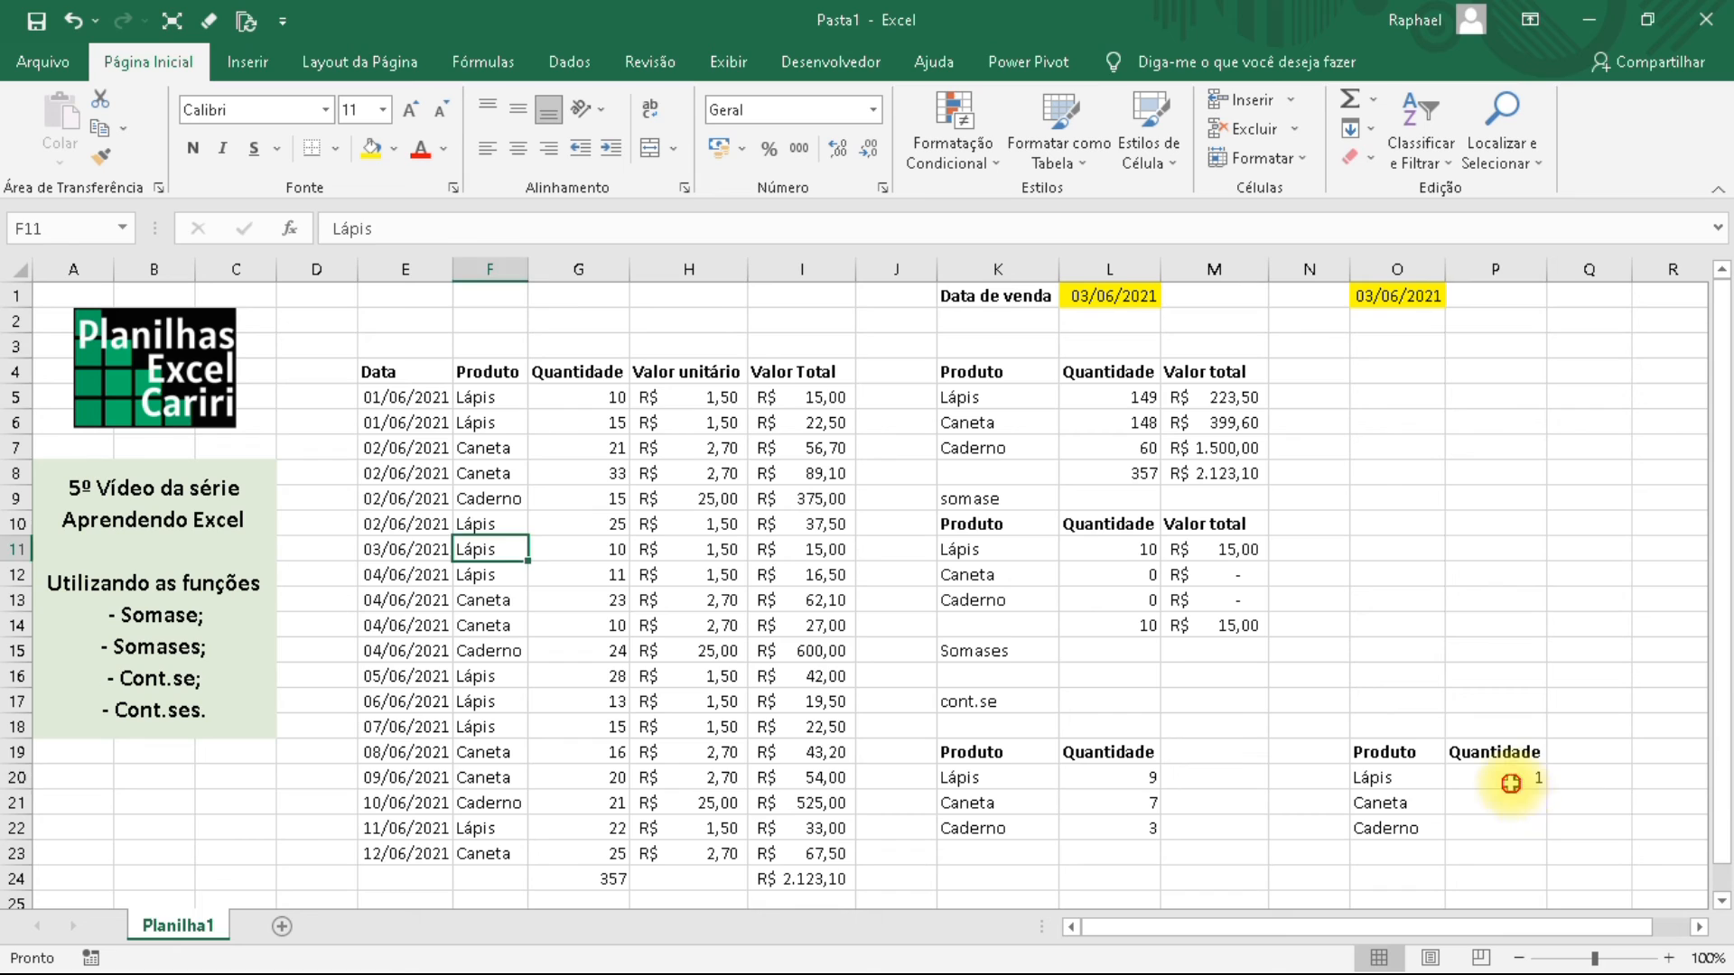
{"action": "left_click", "coordinate": [1509, 780]}
{"action": "left_click_drag", "start_coordinate": [1548, 788], "coordinate": [1554, 845]}
{"action": "left_click", "coordinate": [1456, 821]}
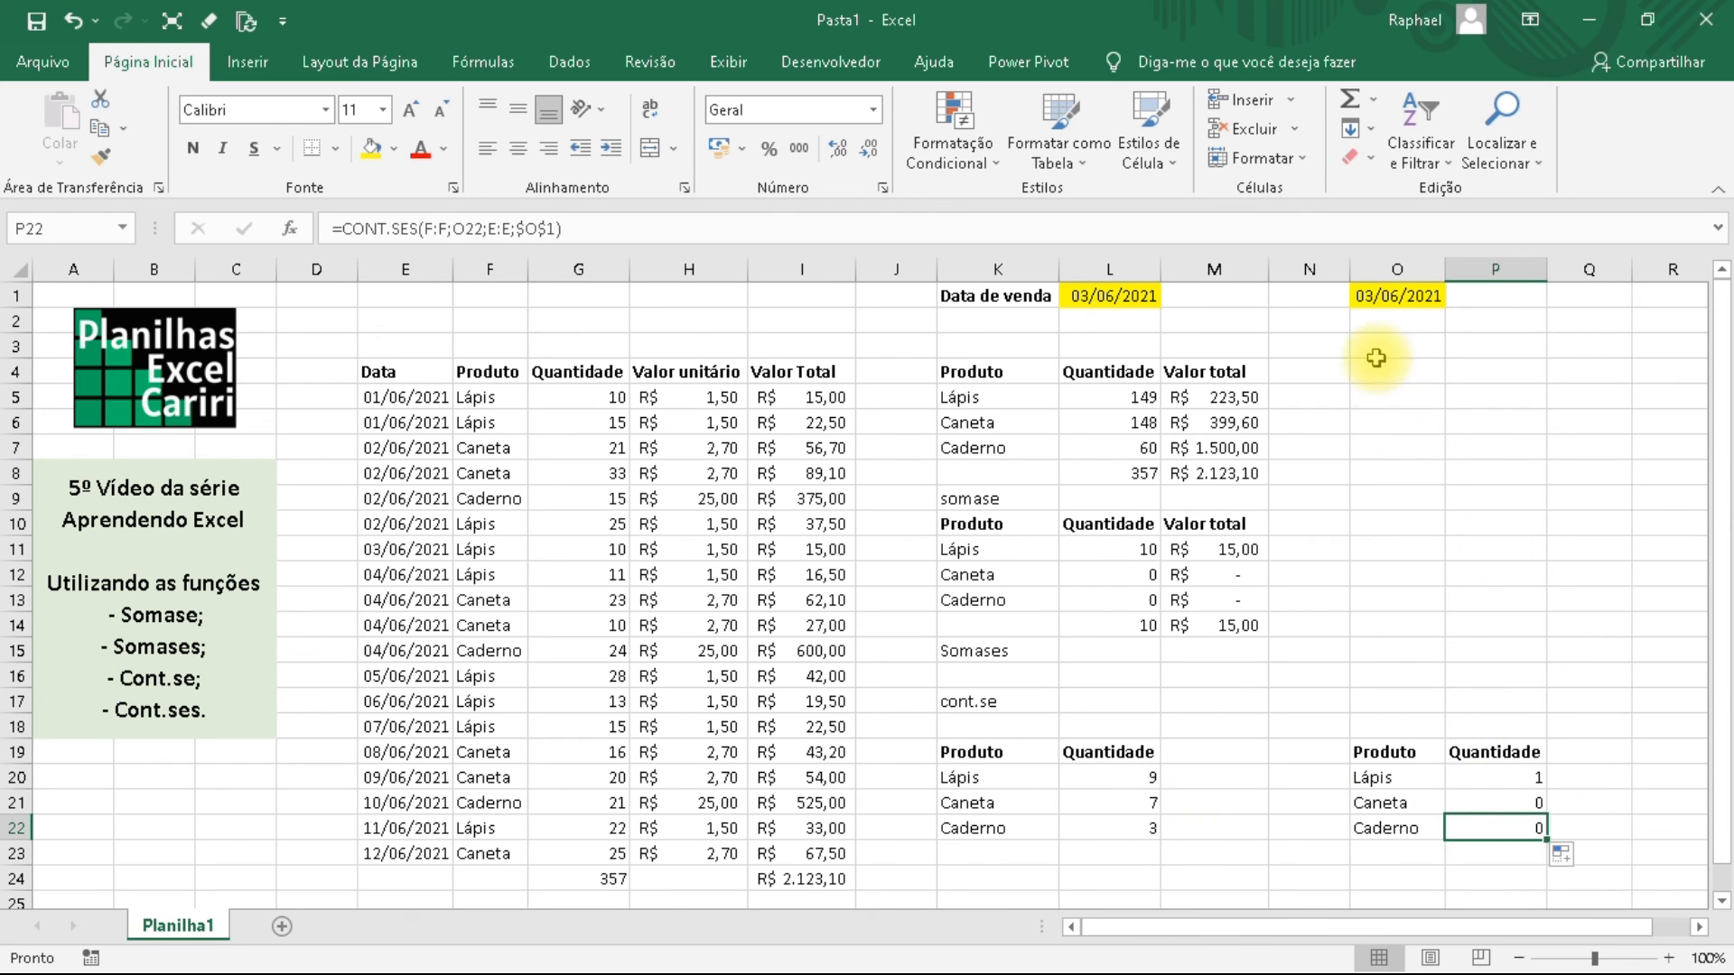
Set the date criterion in O1 to 01/06/2021 to test the CONT.SES counts.
{"action": "left_click", "coordinate": [1377, 298]}
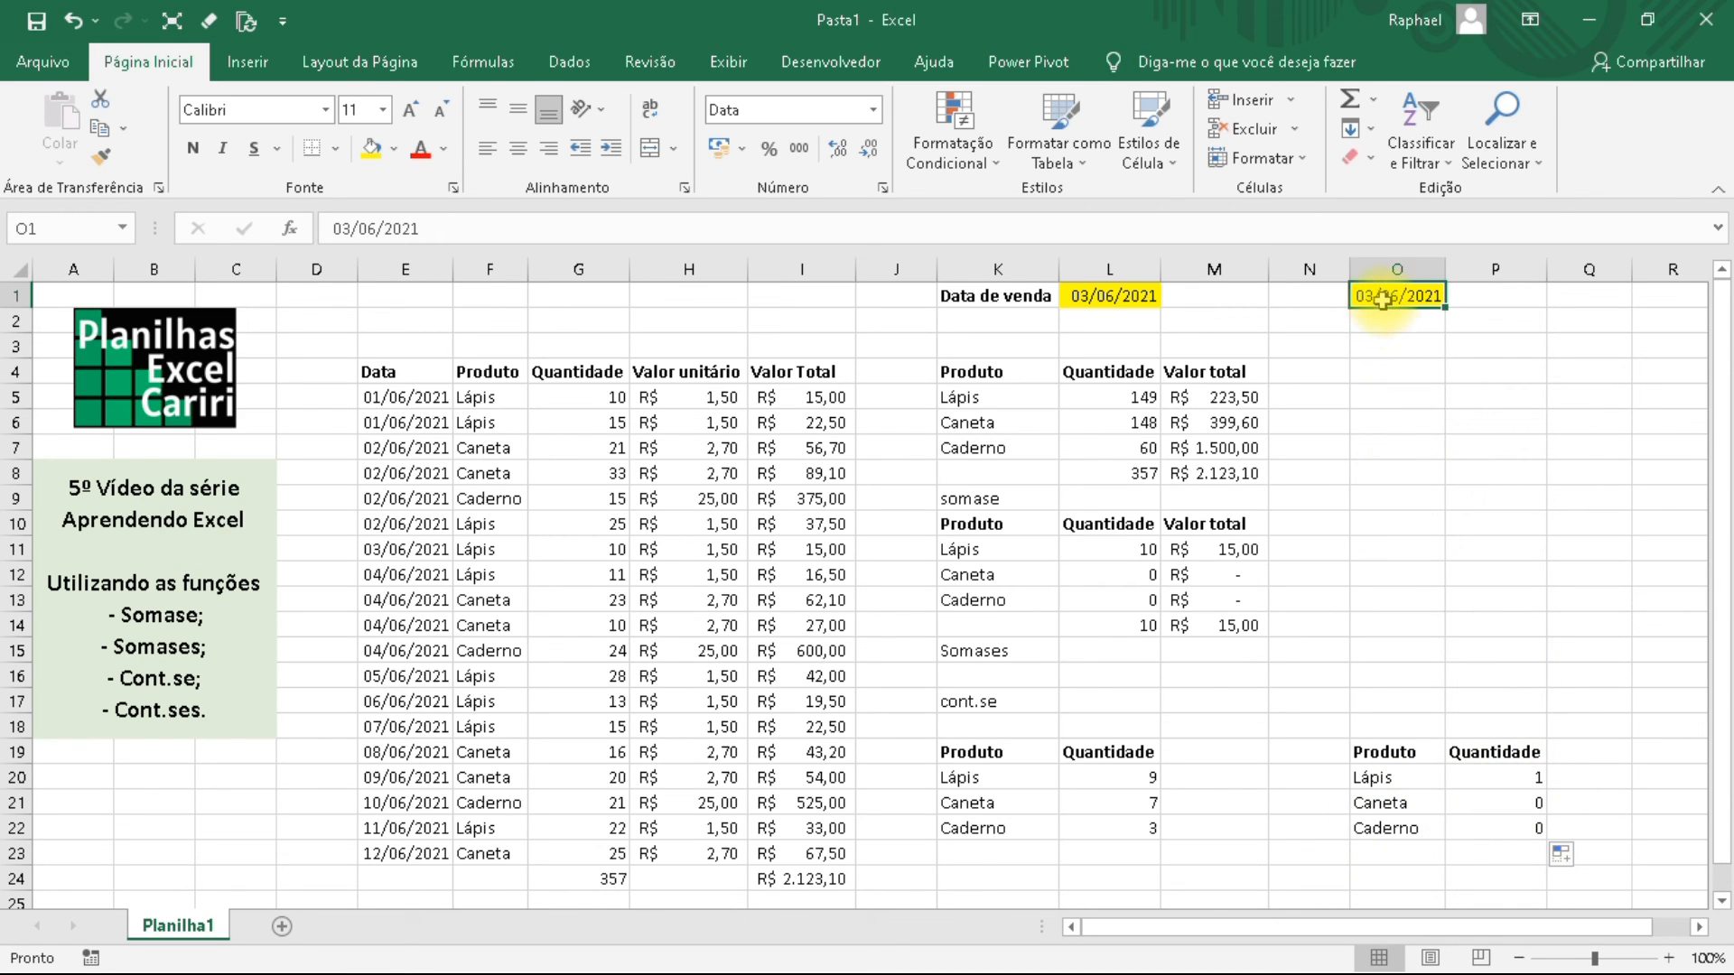
{"action": "type", "text": "01/06/2"}
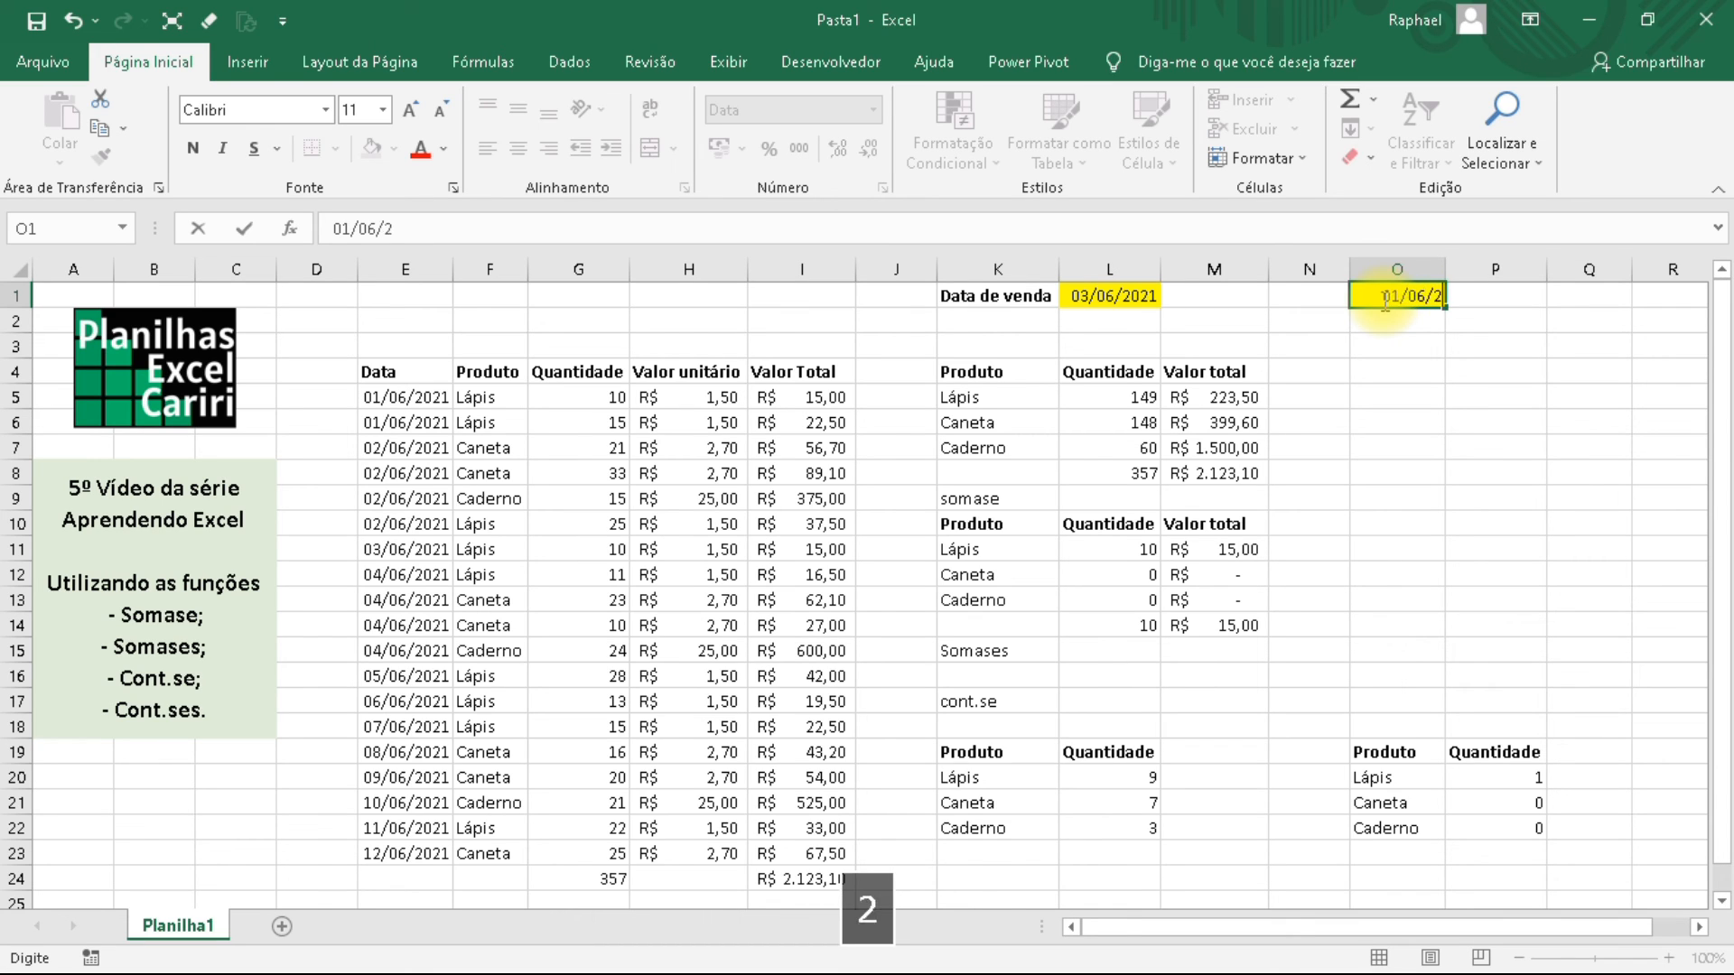
{"action": "type", "text": "021"}
{"action": "key", "text": "Return"}
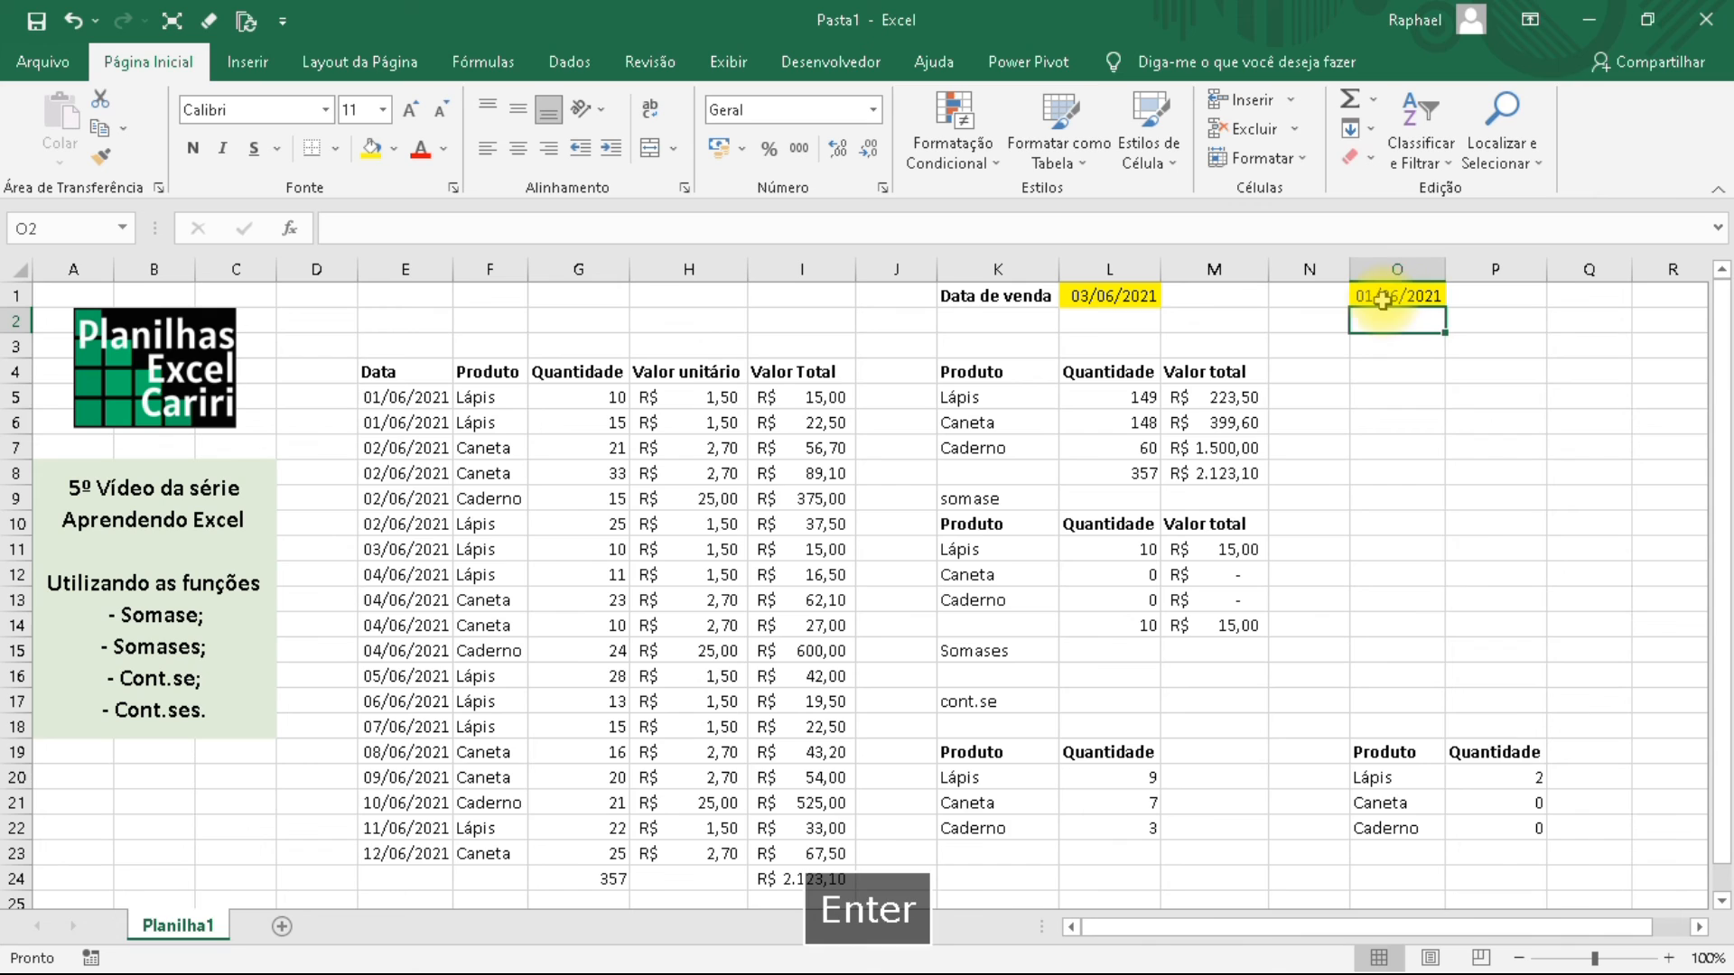
Compare the Lápis count in P20 with the 01/06/2021 Lápis entries in rows 5 and 6.
{"action": "left_click", "coordinate": [1490, 777]}
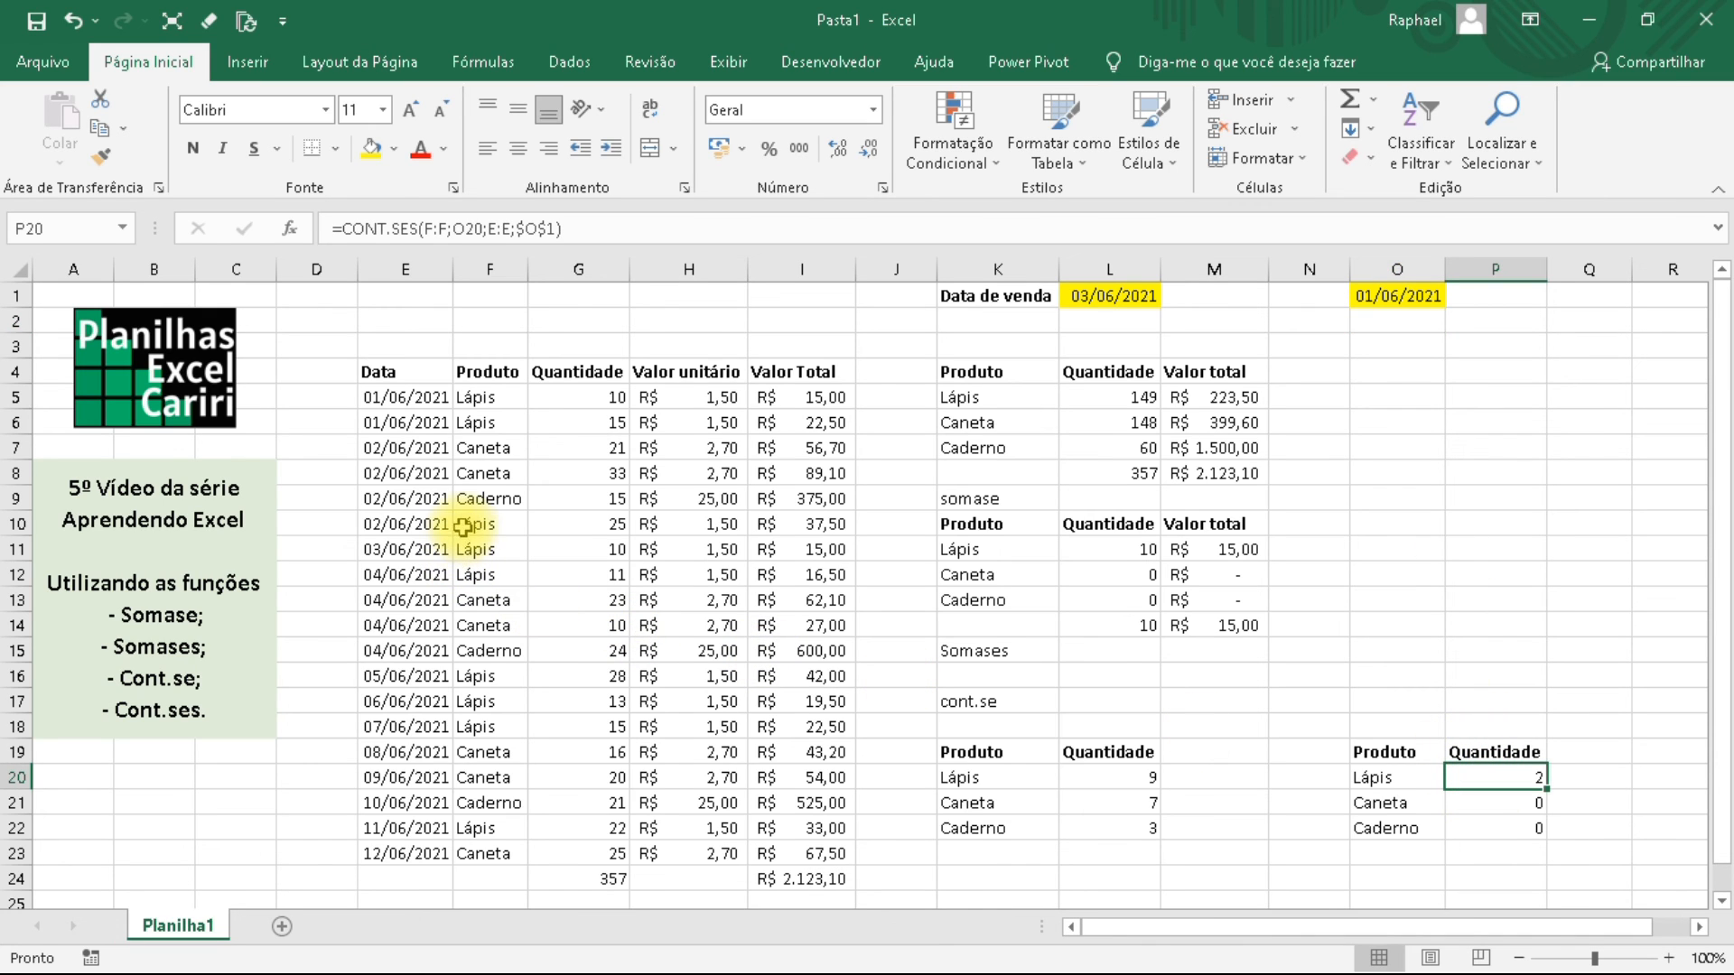
{"action": "left_click", "coordinate": [432, 393]}
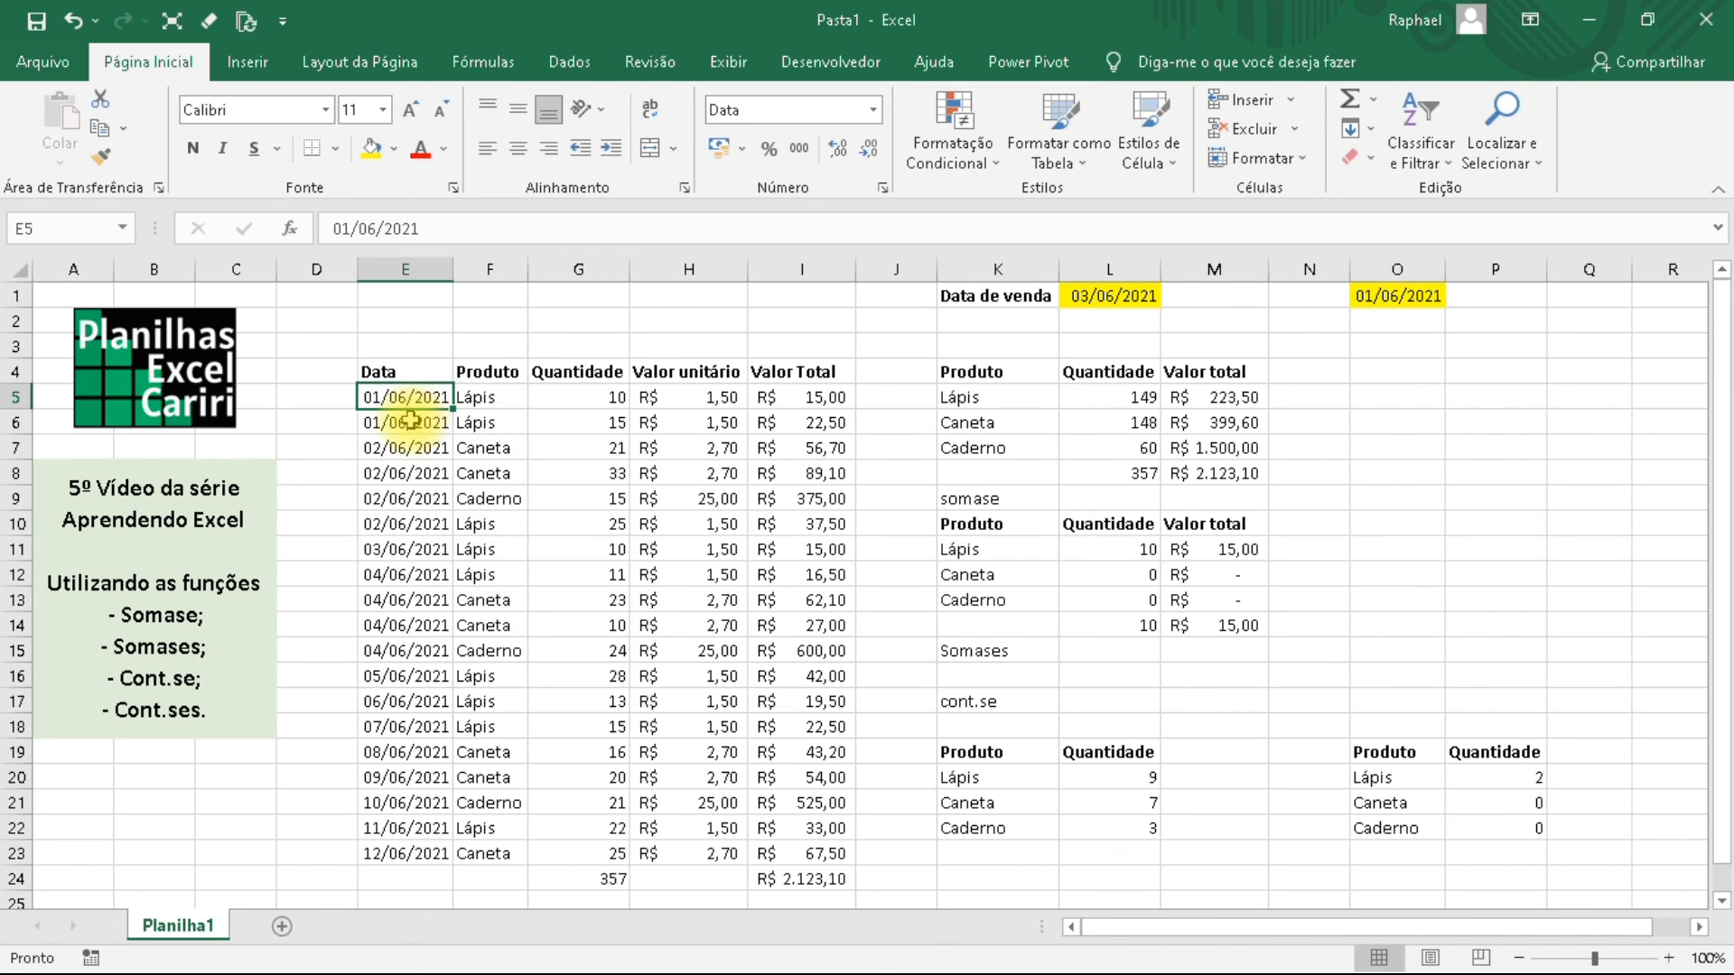
{"action": "left_click_drag", "start_coordinate": [503, 406], "coordinate": [501, 429]}
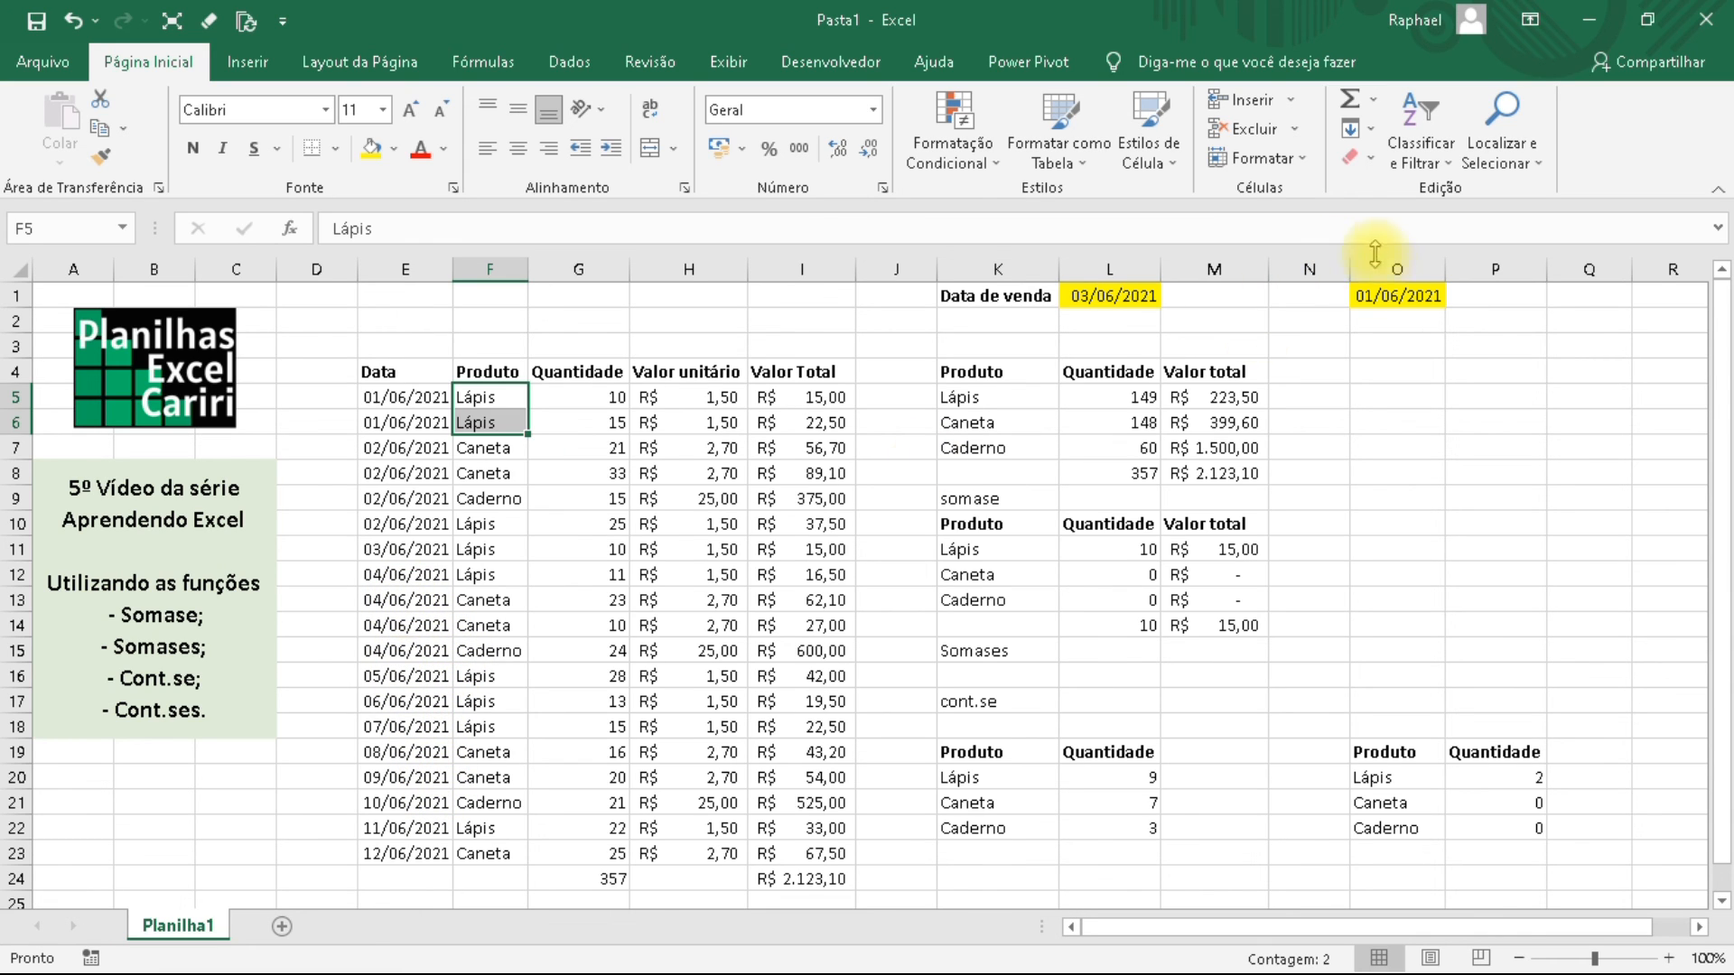
Change the date criterion in O1 to 04/06/2021.
{"action": "left_click", "coordinate": [1368, 300]}
{"action": "type", "text": "0"}
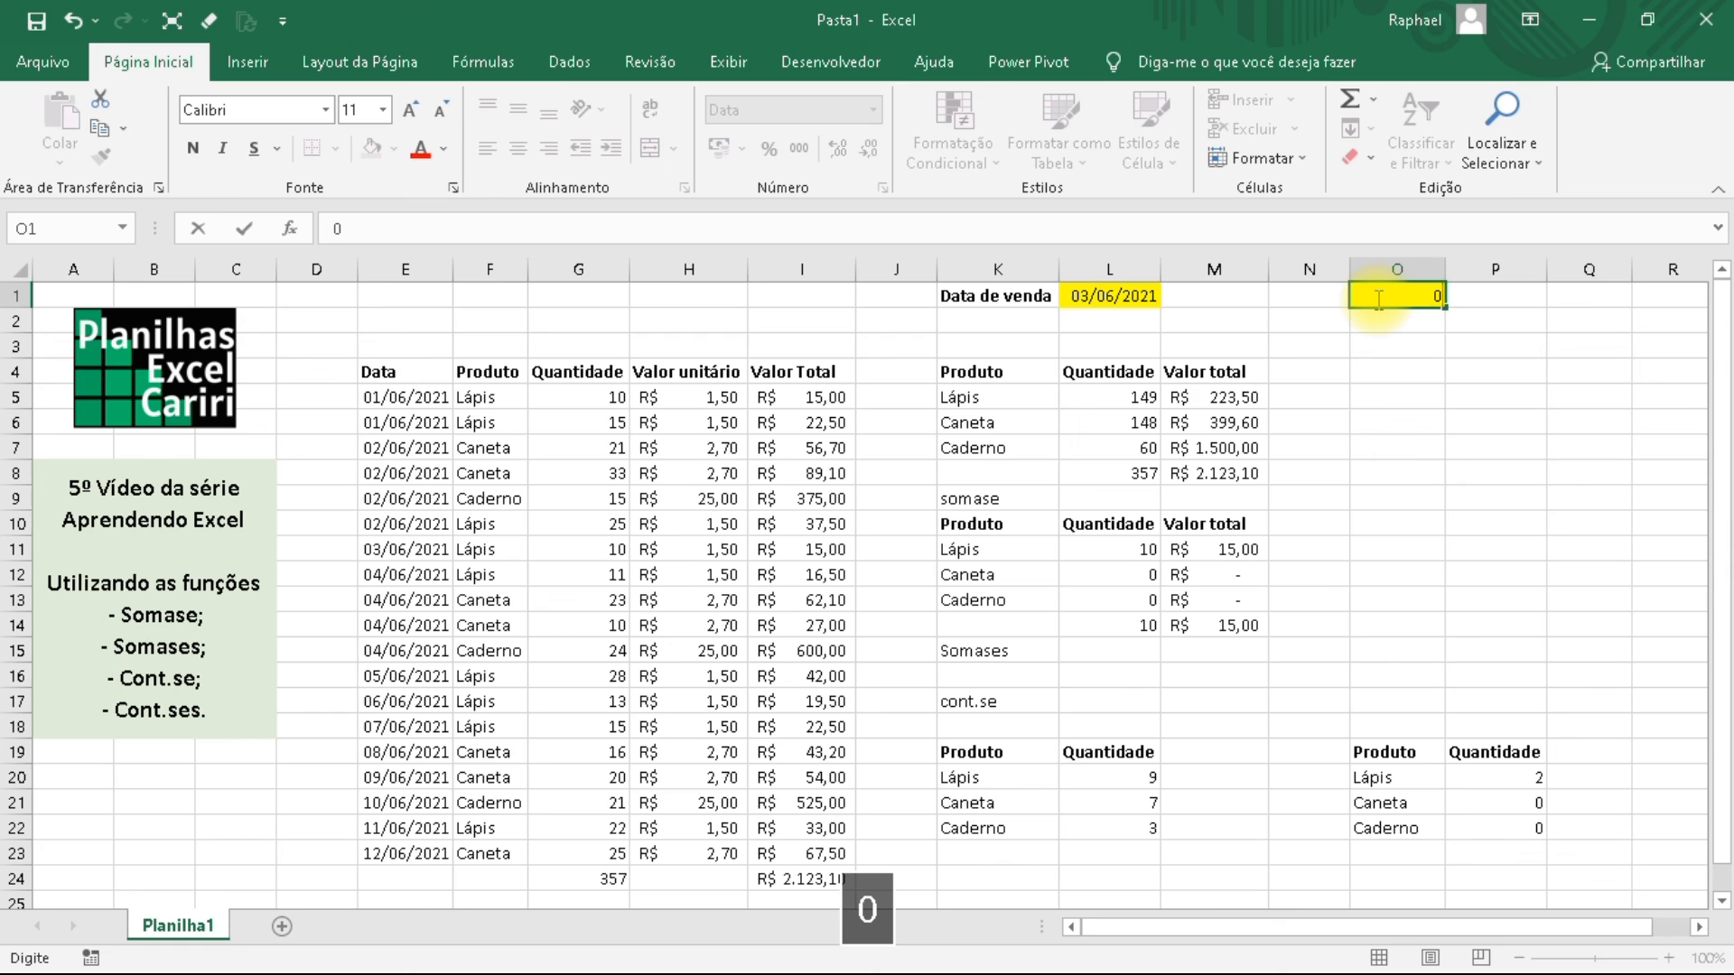
{"action": "type", "text": "4/06/2021"}
{"action": "key", "text": "Return"}
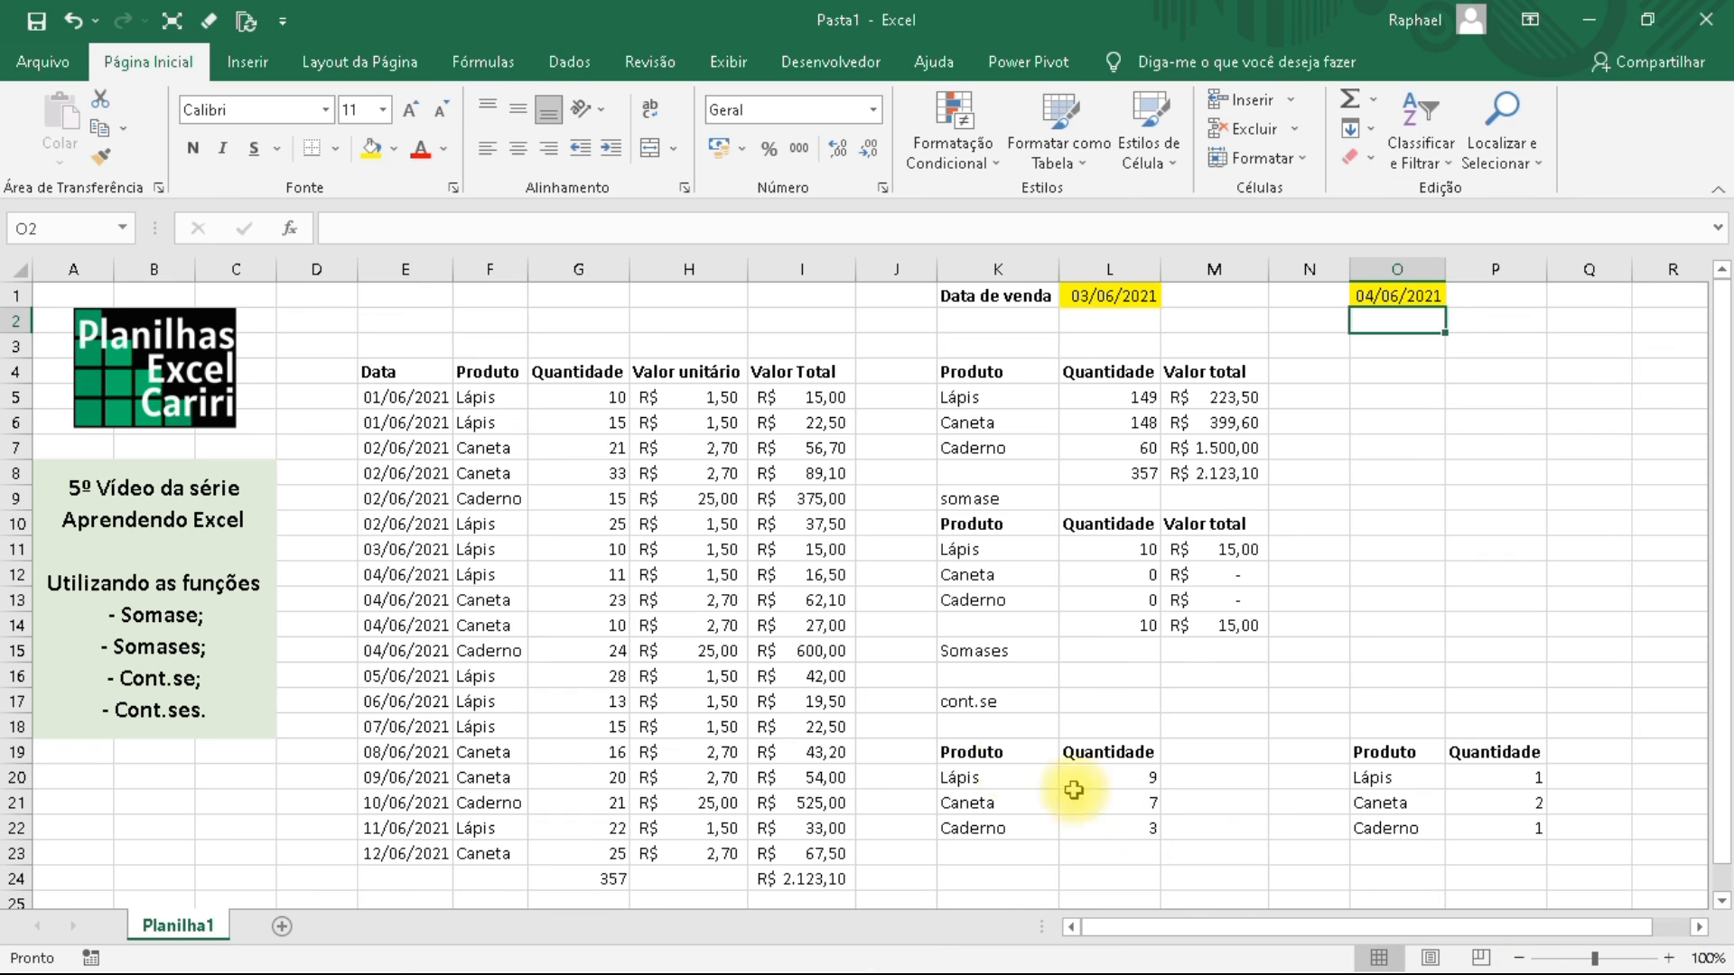
Check the CONT.SES counts in P20:P22 against the Lápis, Caneta and Caderno entries dated 04/06/2021 in rows 12 to 15.
{"action": "left_click", "coordinate": [1506, 775]}
{"action": "left_click_drag", "start_coordinate": [1507, 775], "coordinate": [1506, 824]}
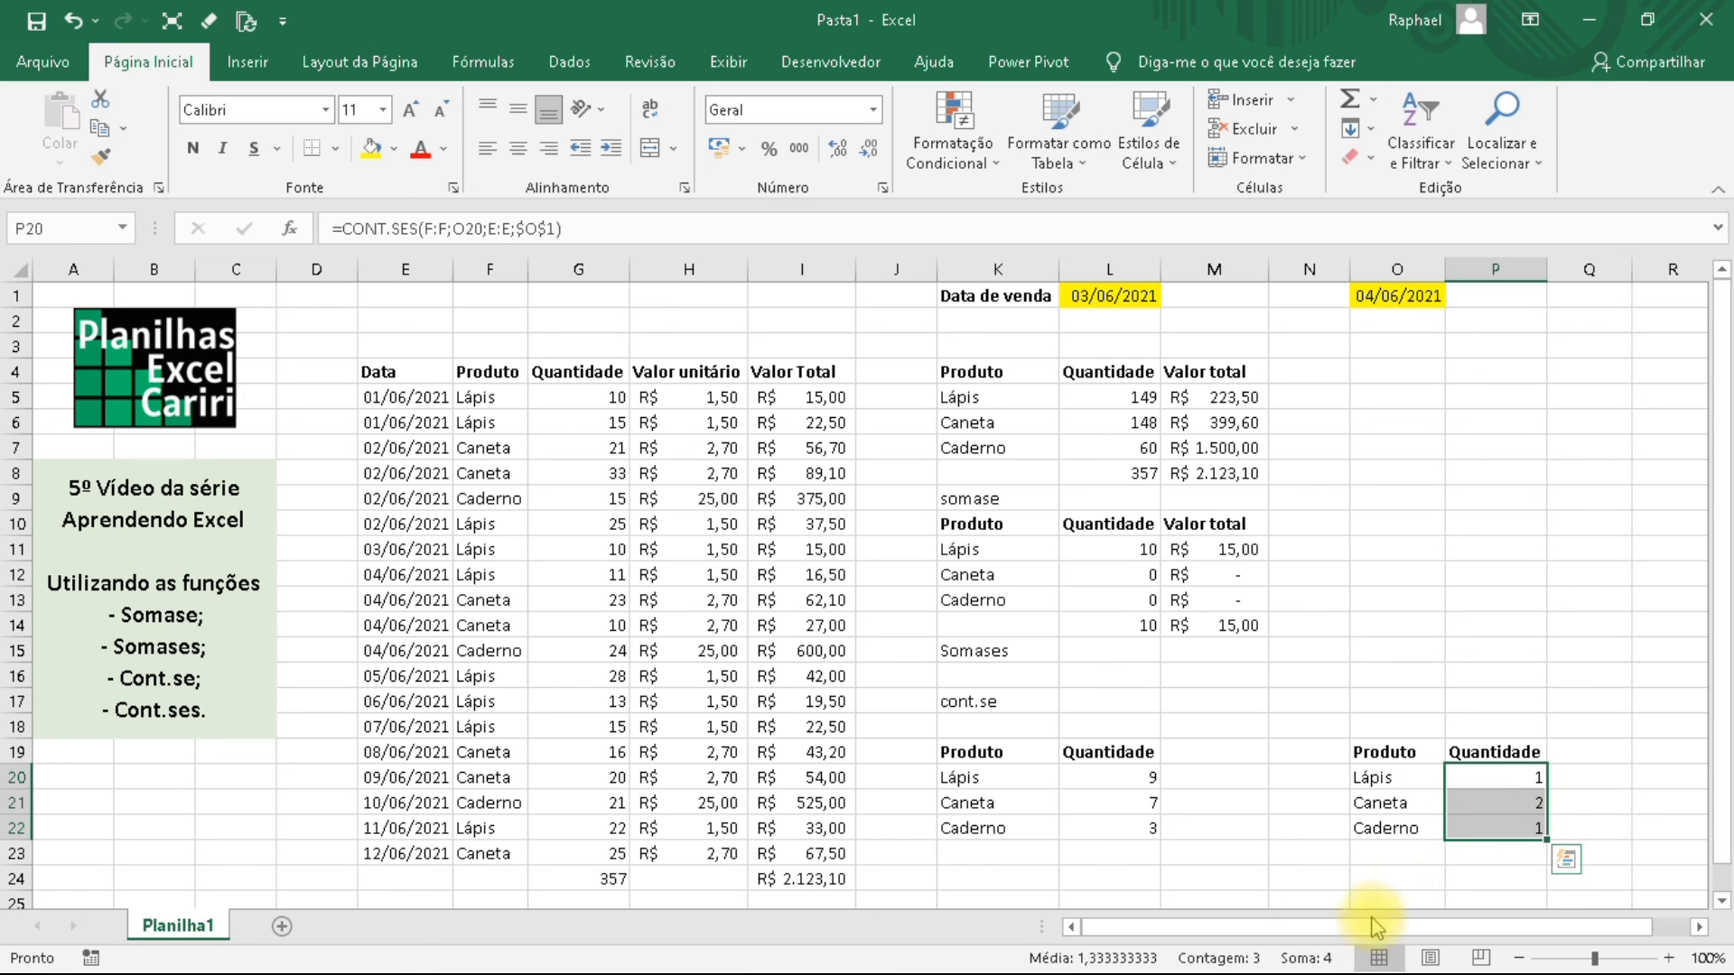
{"action": "left_click", "coordinate": [1503, 778]}
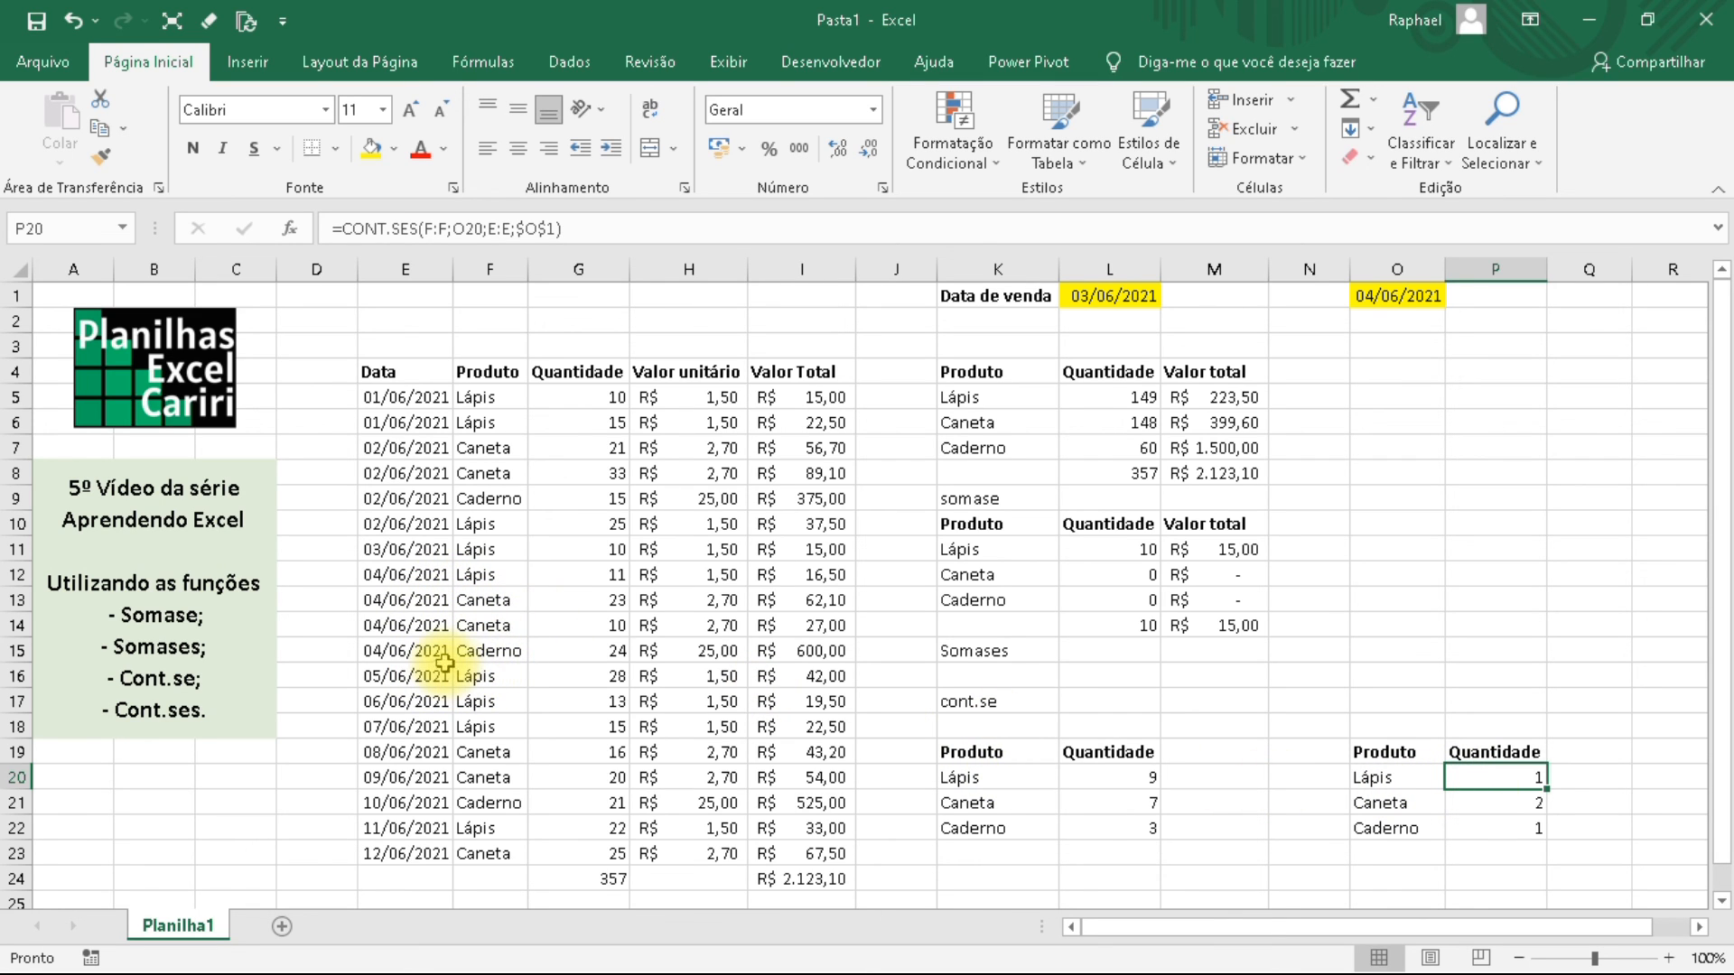
{"action": "left_click_drag", "start_coordinate": [411, 577], "coordinate": [492, 575]}
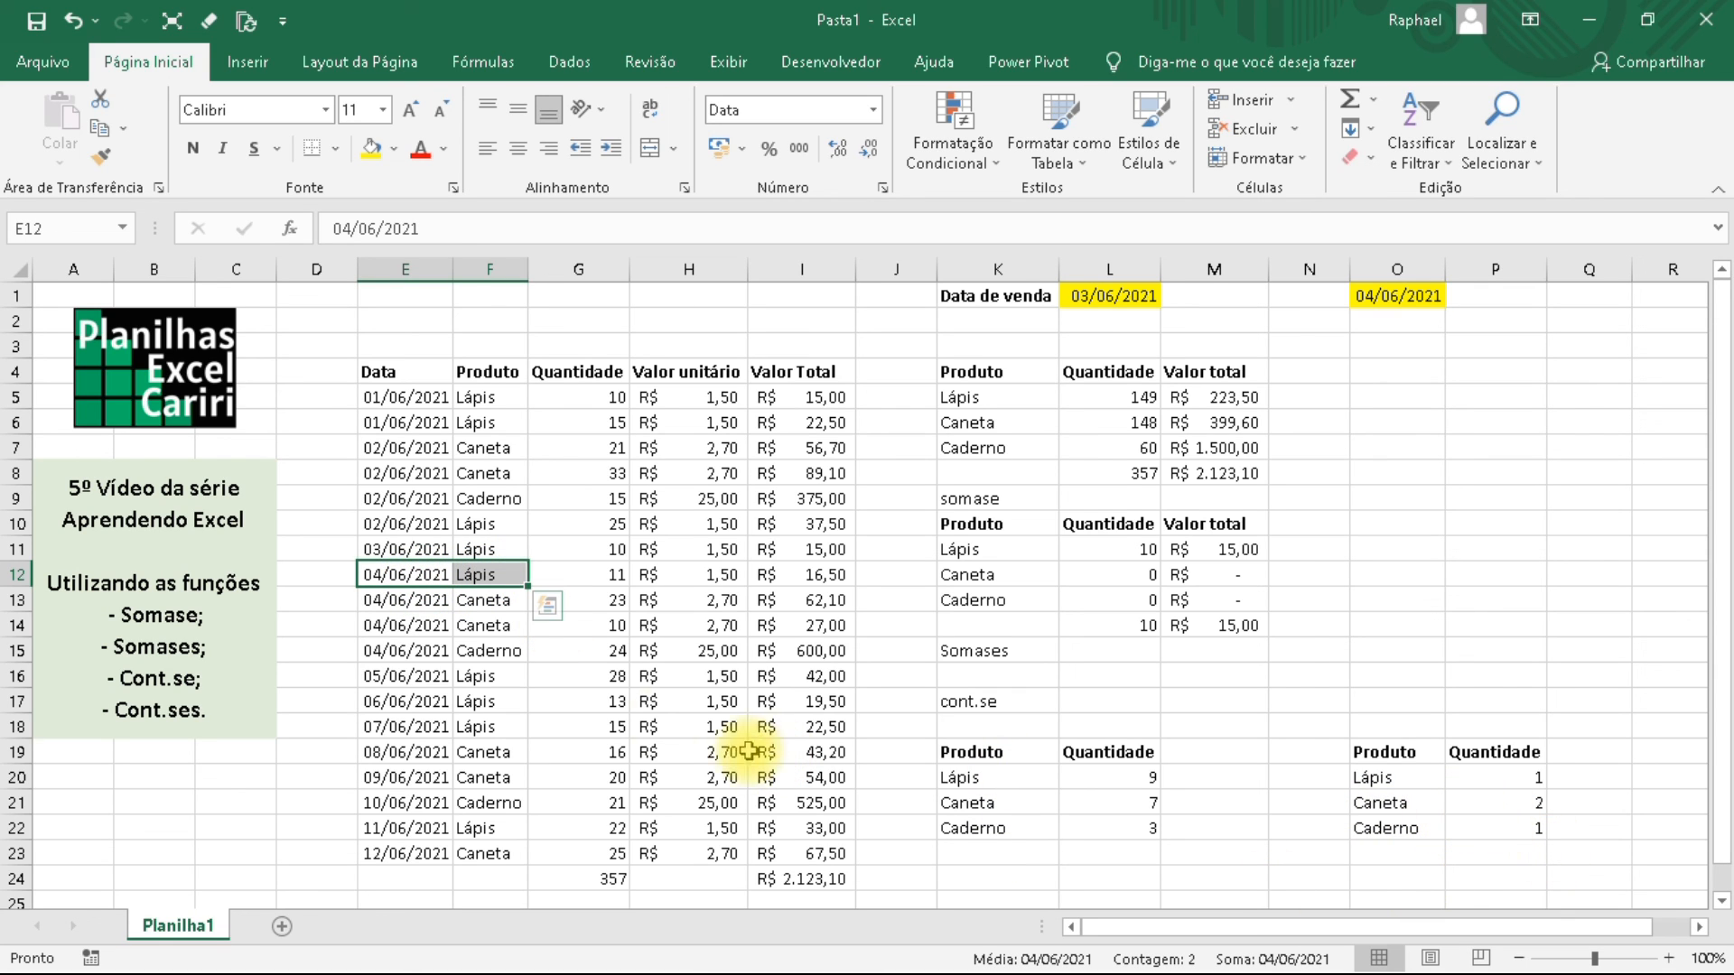
{"action": "left_click_drag", "start_coordinate": [481, 600], "coordinate": [492, 625]}
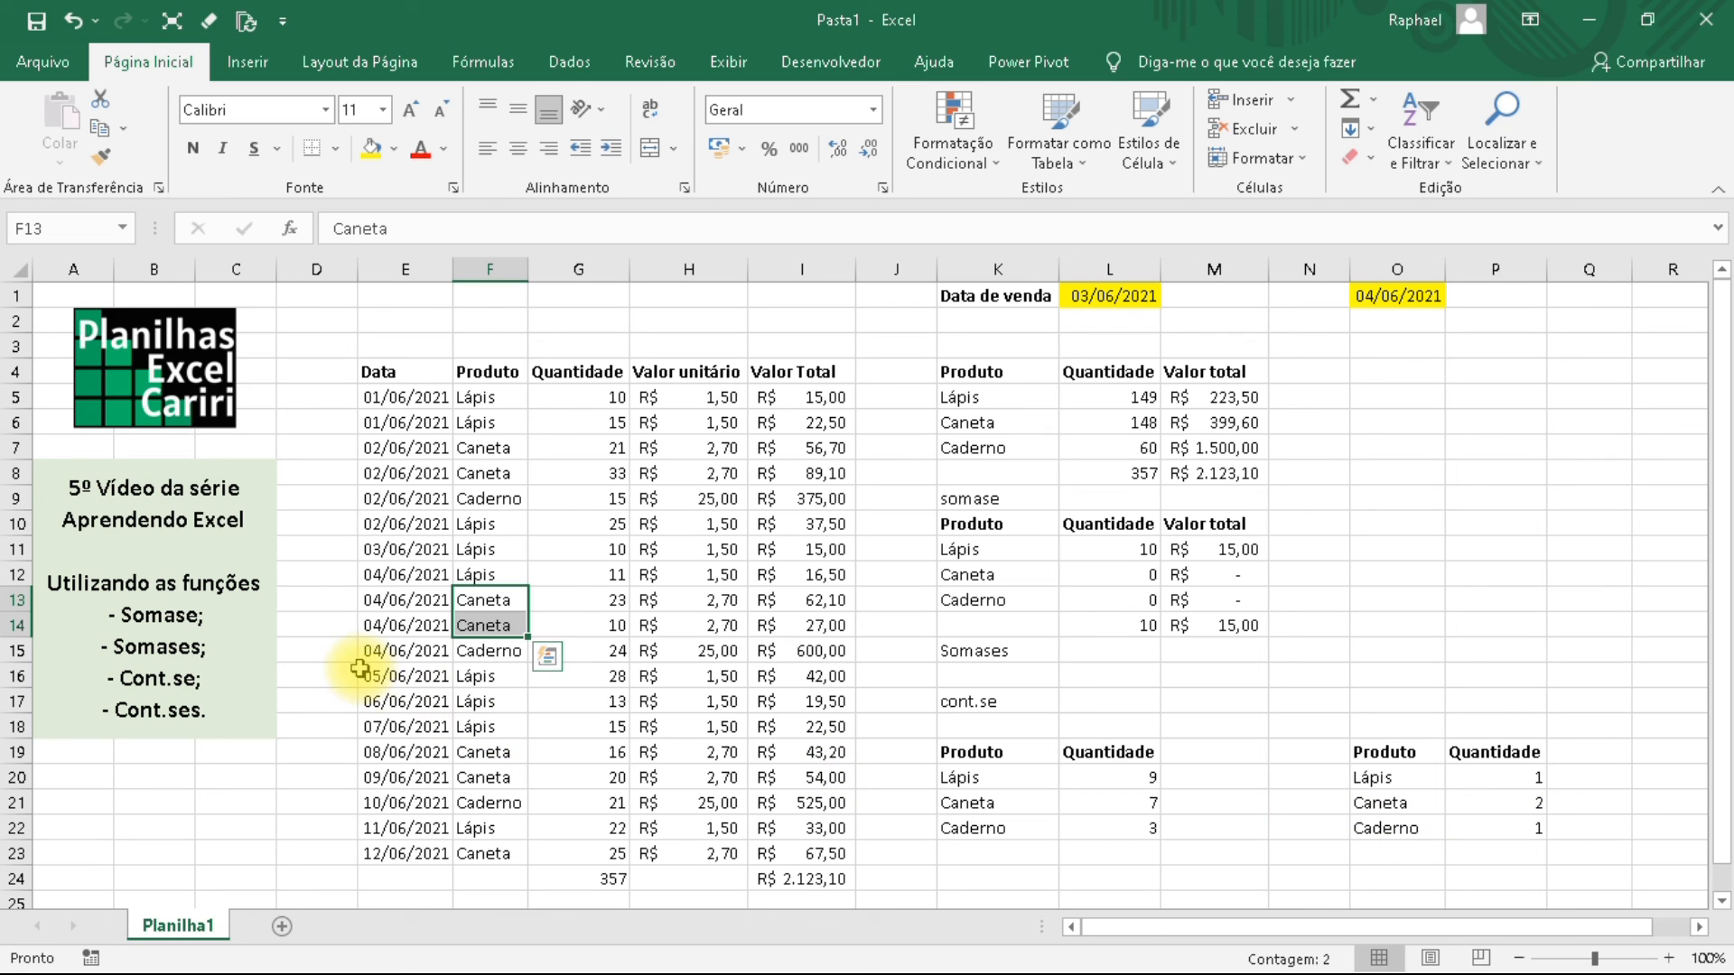
{"action": "left_click", "coordinate": [406, 650]}
{"action": "left_click", "coordinate": [489, 650]}
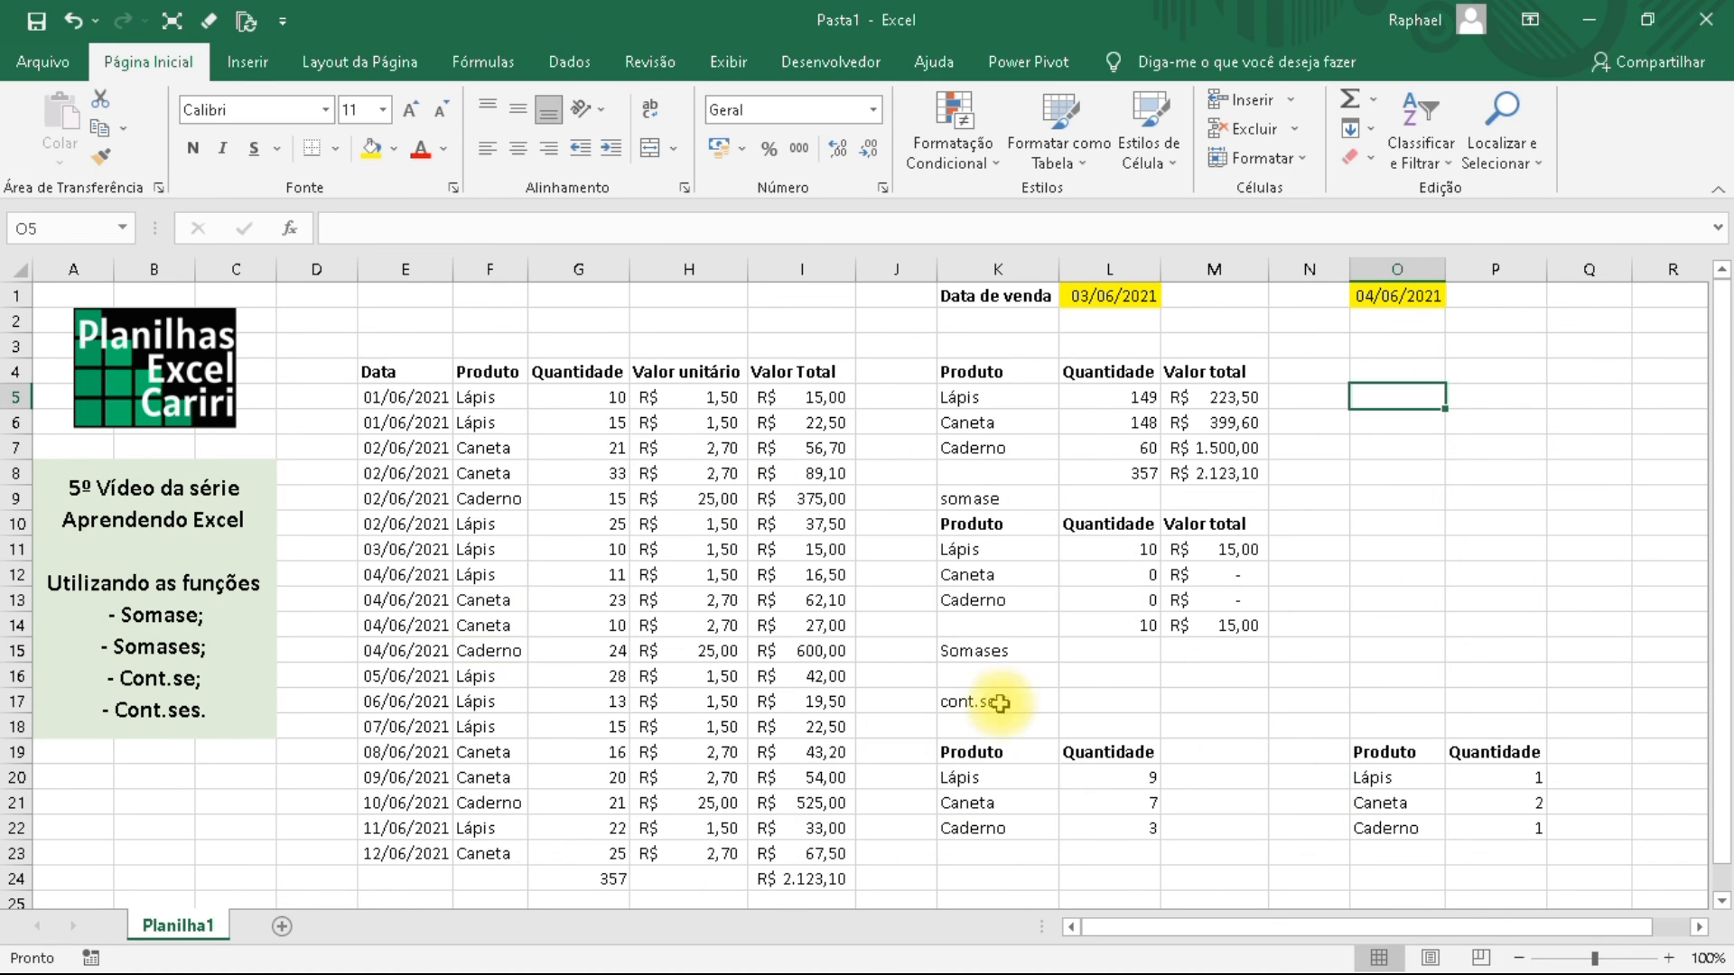
Clear the SOMASE results for Caneta and Caderno and the totals in L6:M8, keeping the Lápis formulas in row 5.
{"action": "left_click", "coordinate": [1407, 408]}
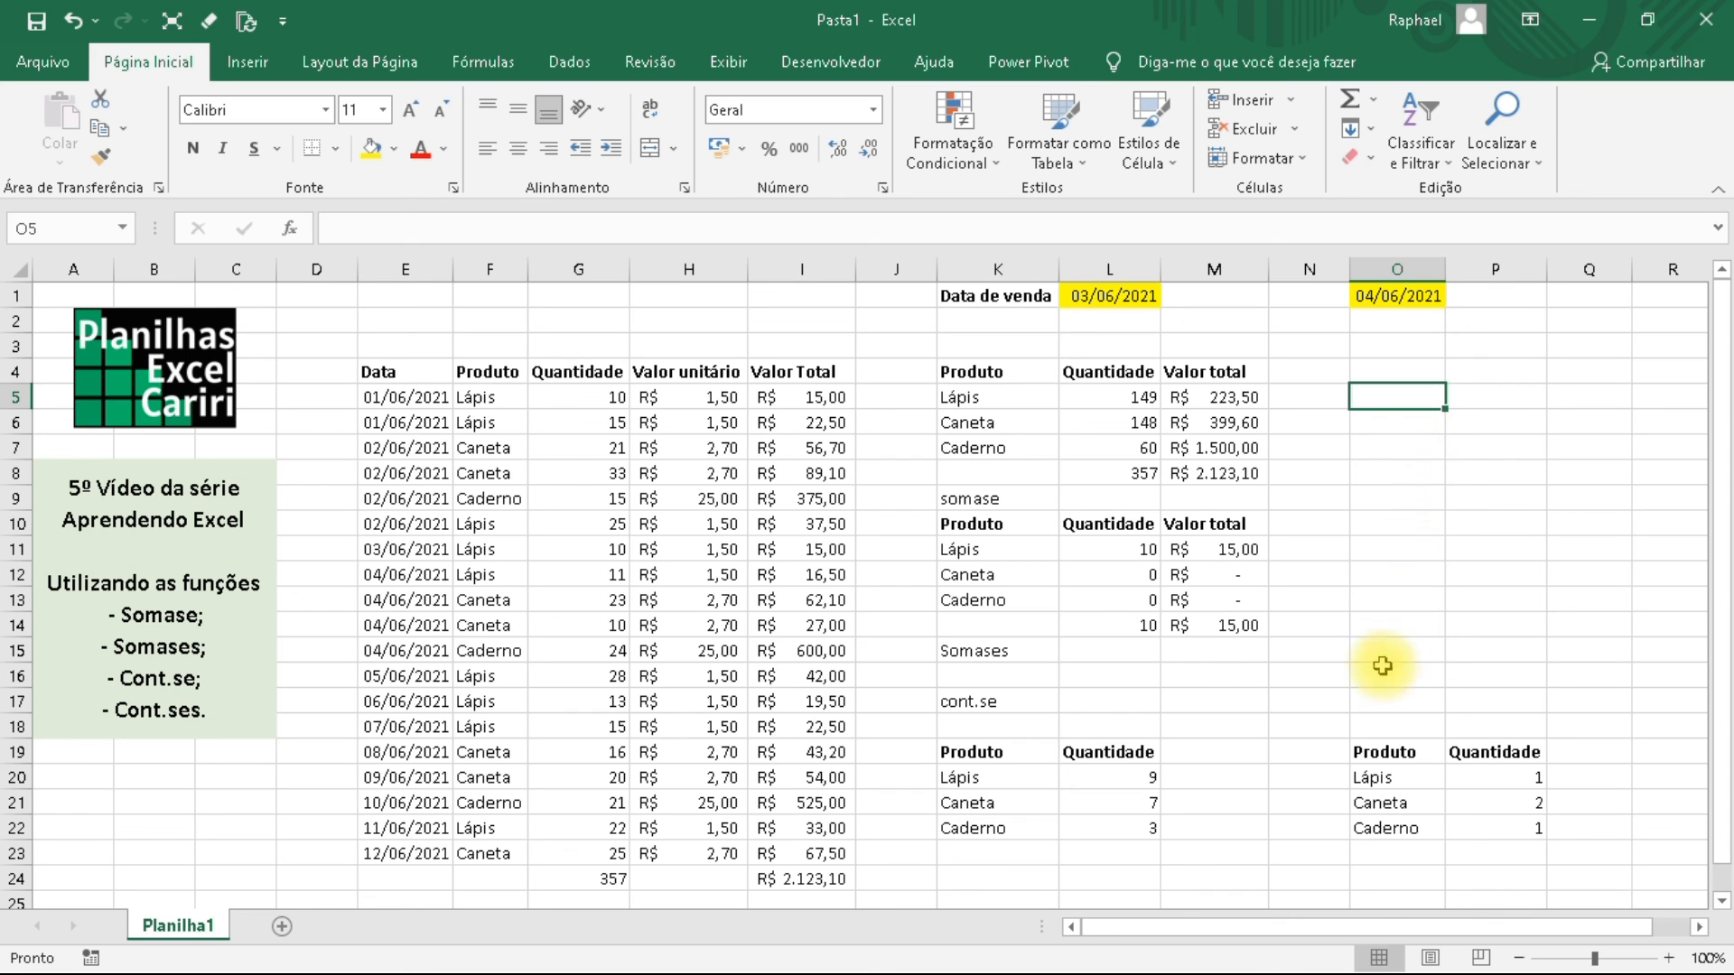
{"action": "left_click", "coordinate": [1136, 399]}
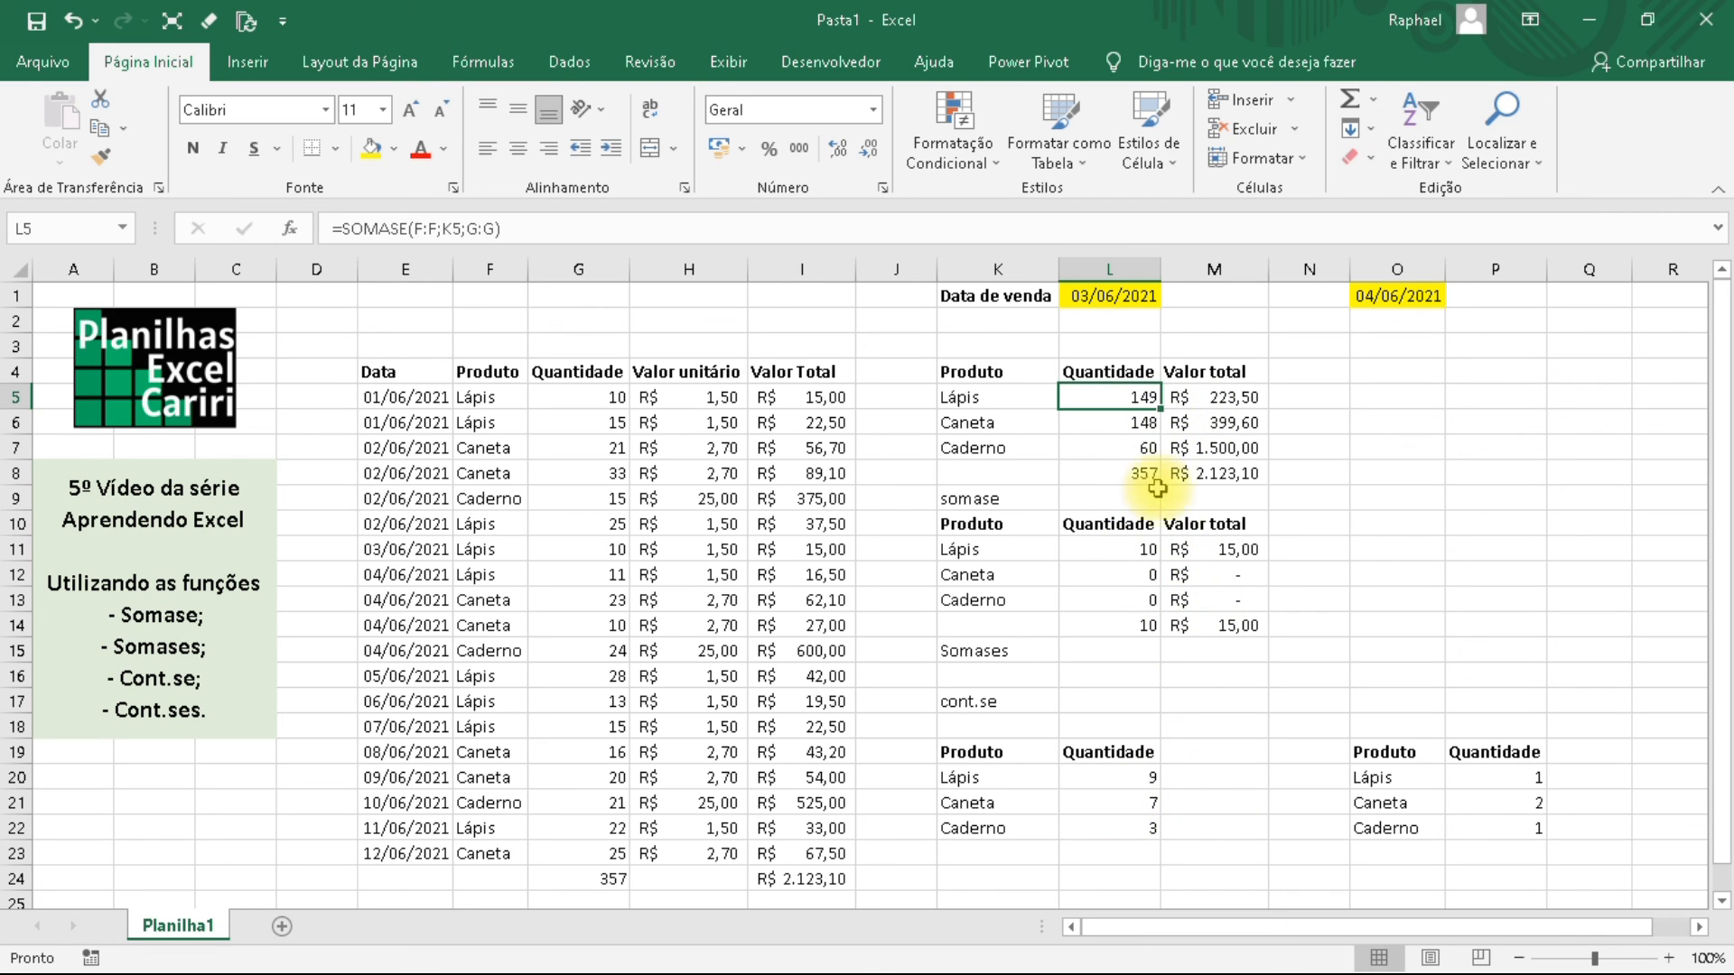
{"action": "left_click_drag", "start_coordinate": [1134, 425], "coordinate": [1198, 476]}
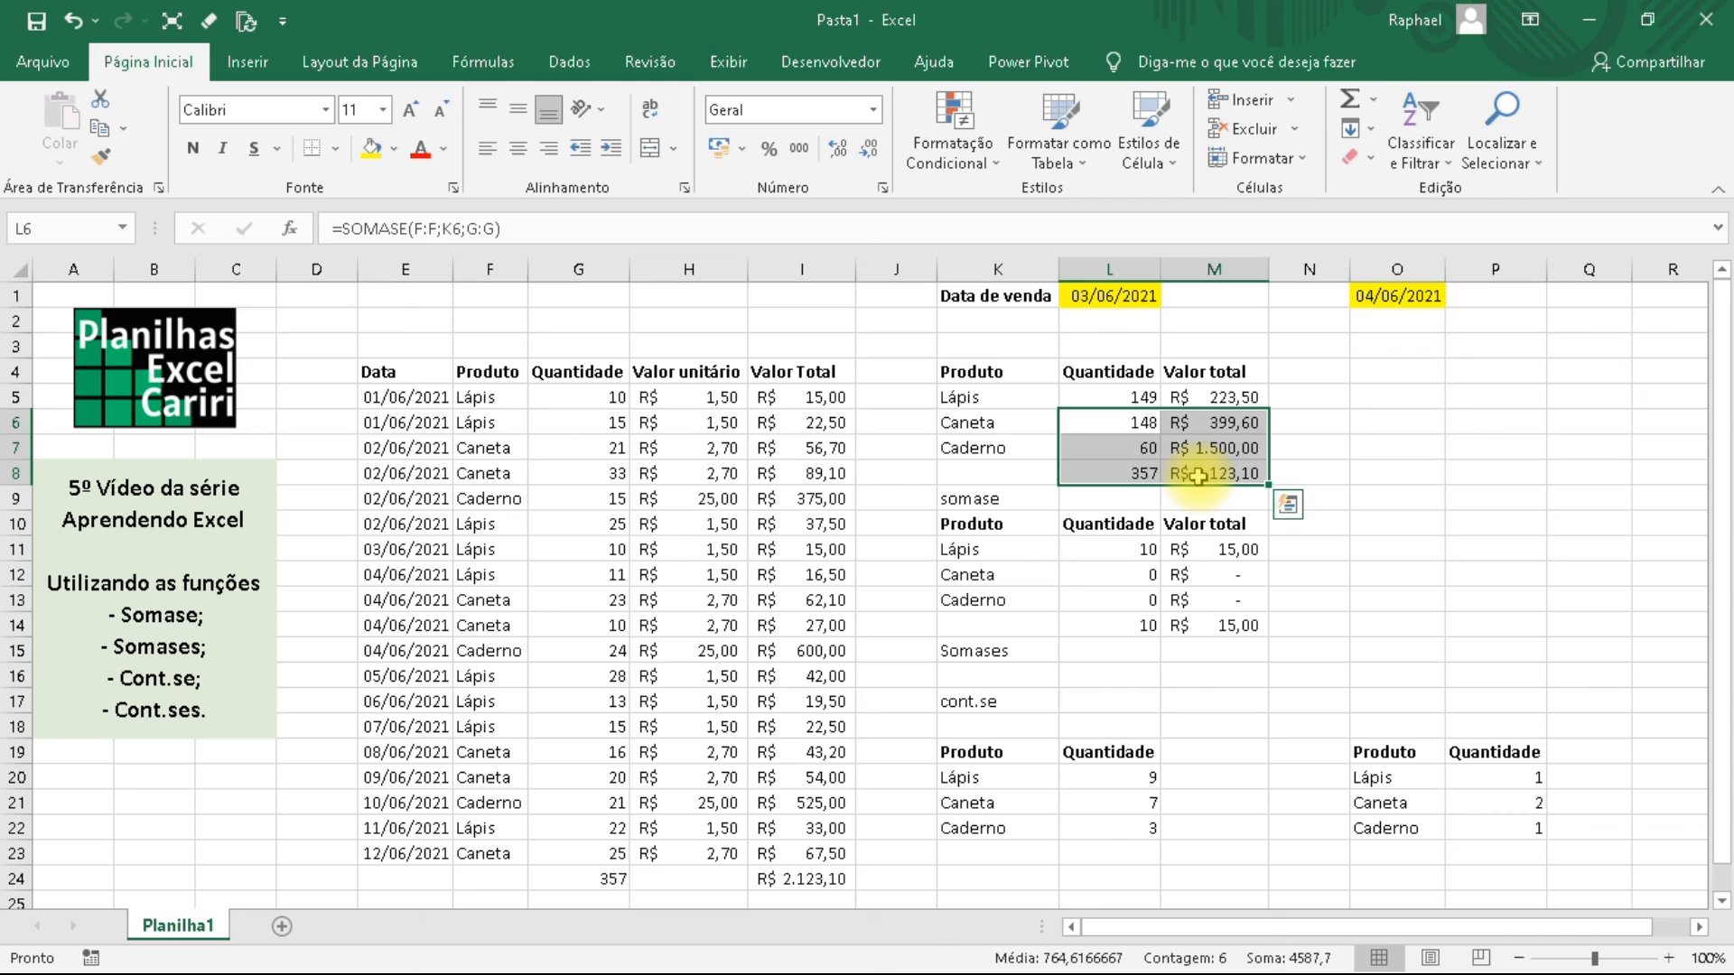
{"action": "key", "text": "Delete"}
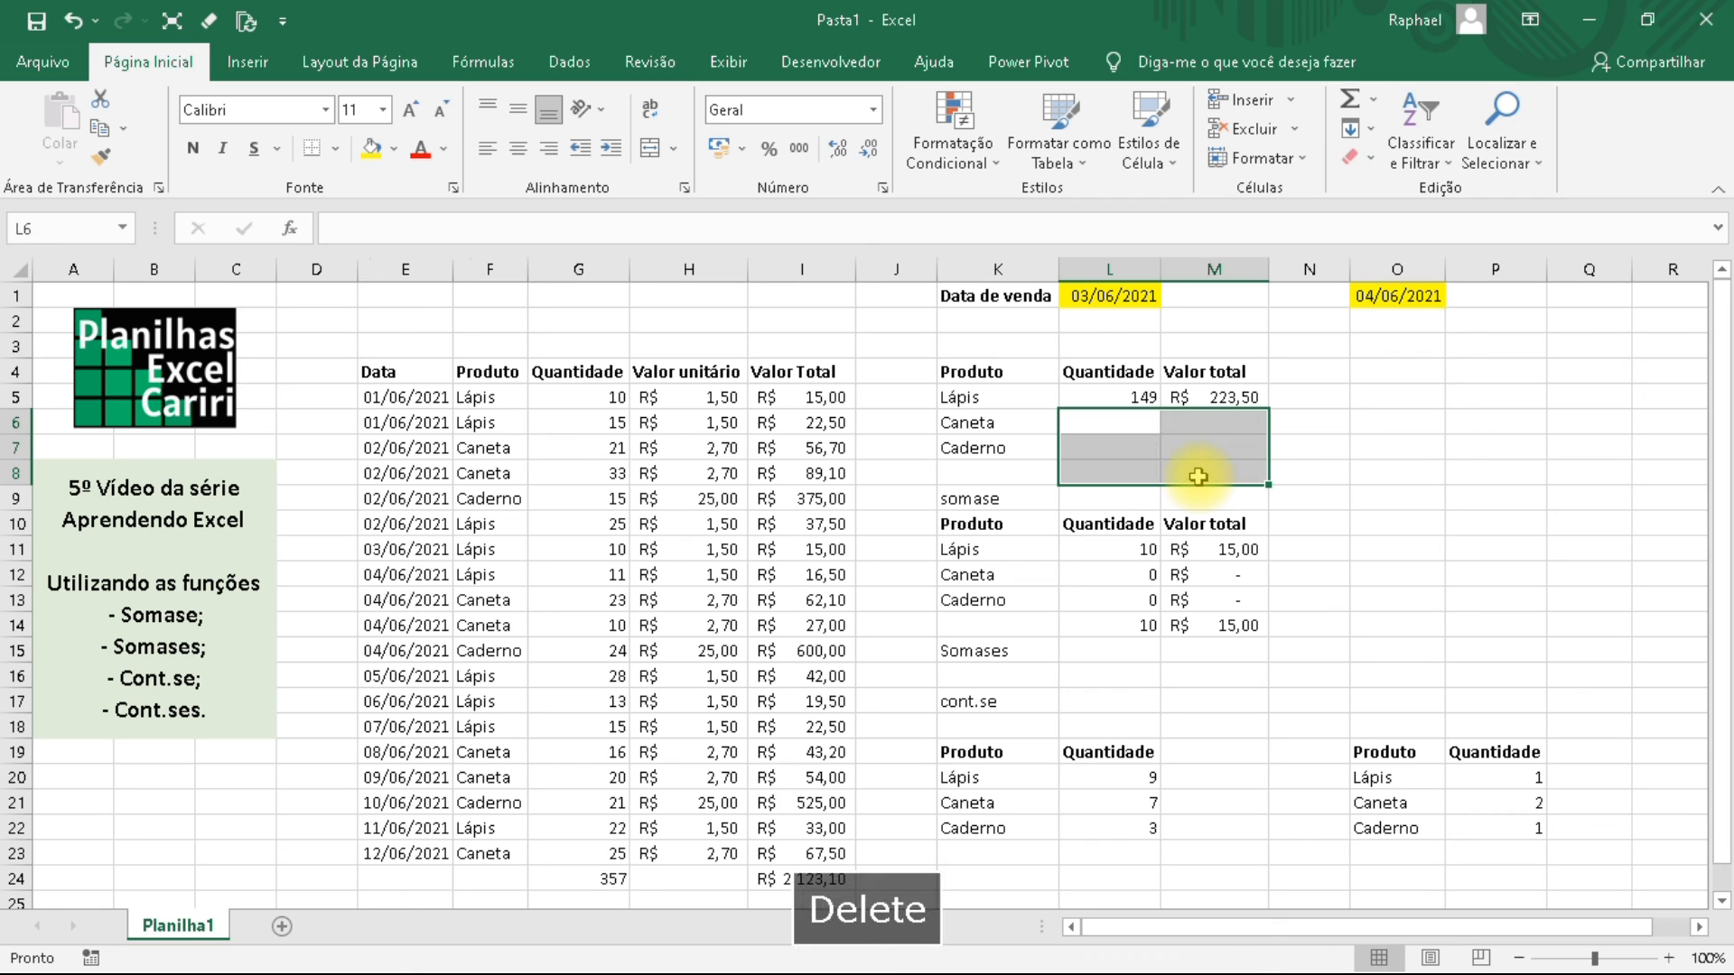
Select the SOMASES results for Caneta and Caderno and the totals in L12:M14.
{"action": "left_click", "coordinate": [1145, 572]}
{"action": "left_click_drag", "start_coordinate": [1212, 617], "coordinate": [1210, 618]}
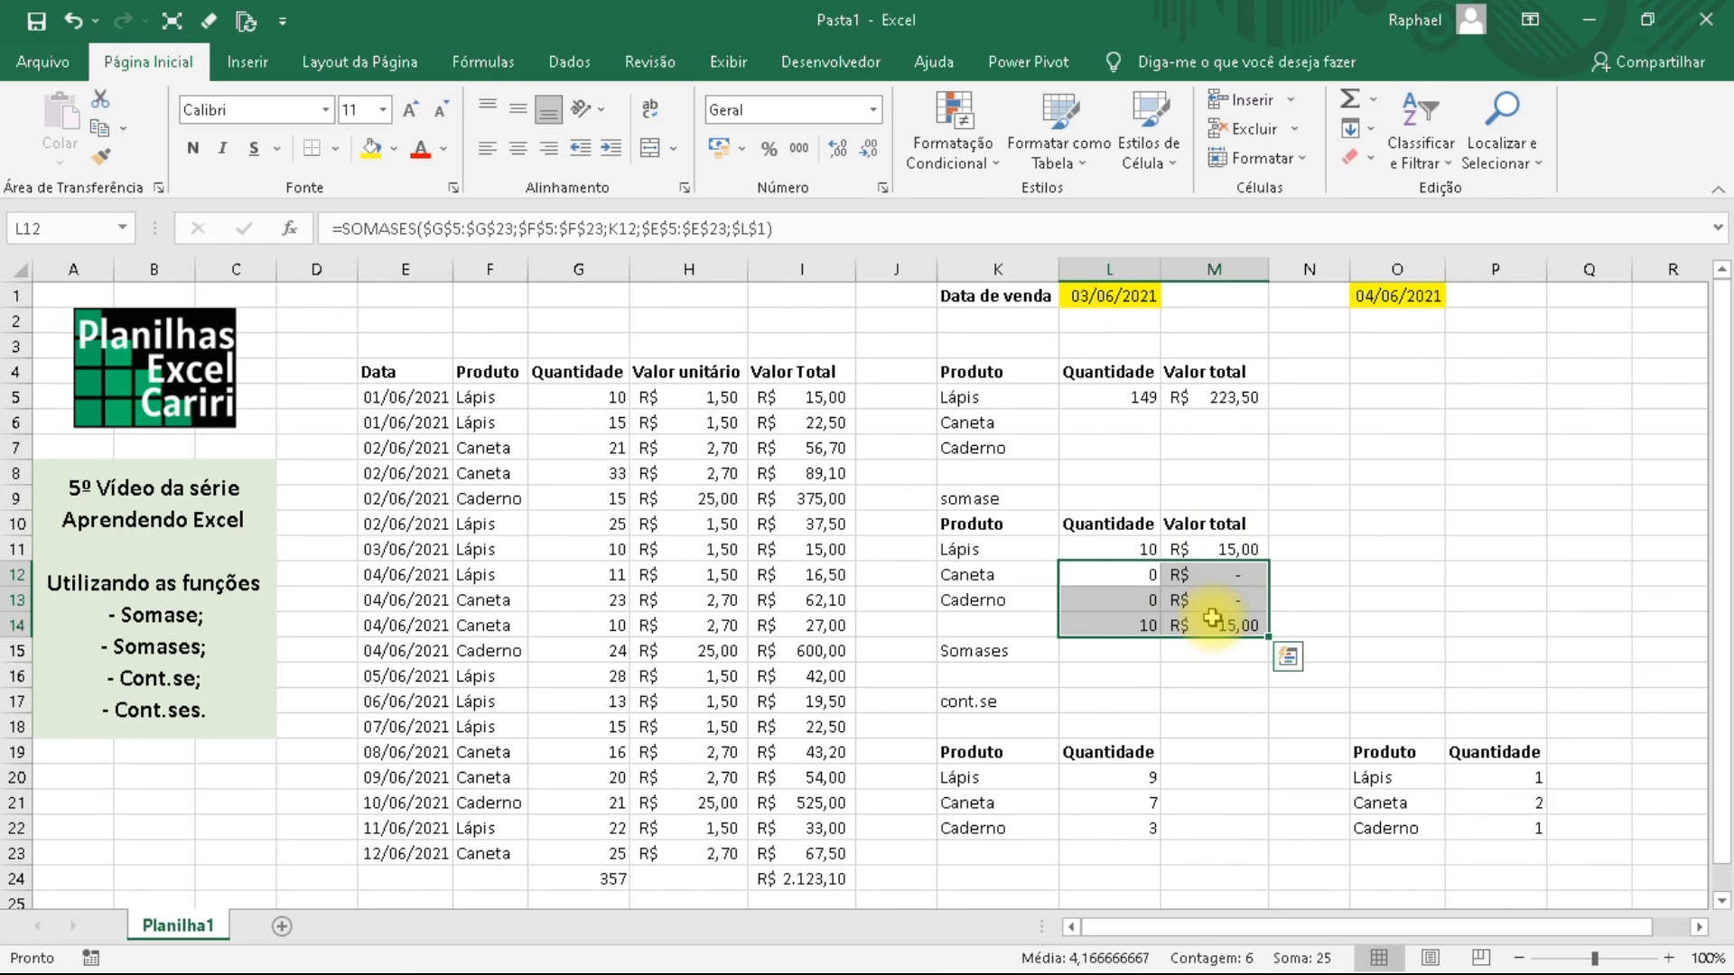